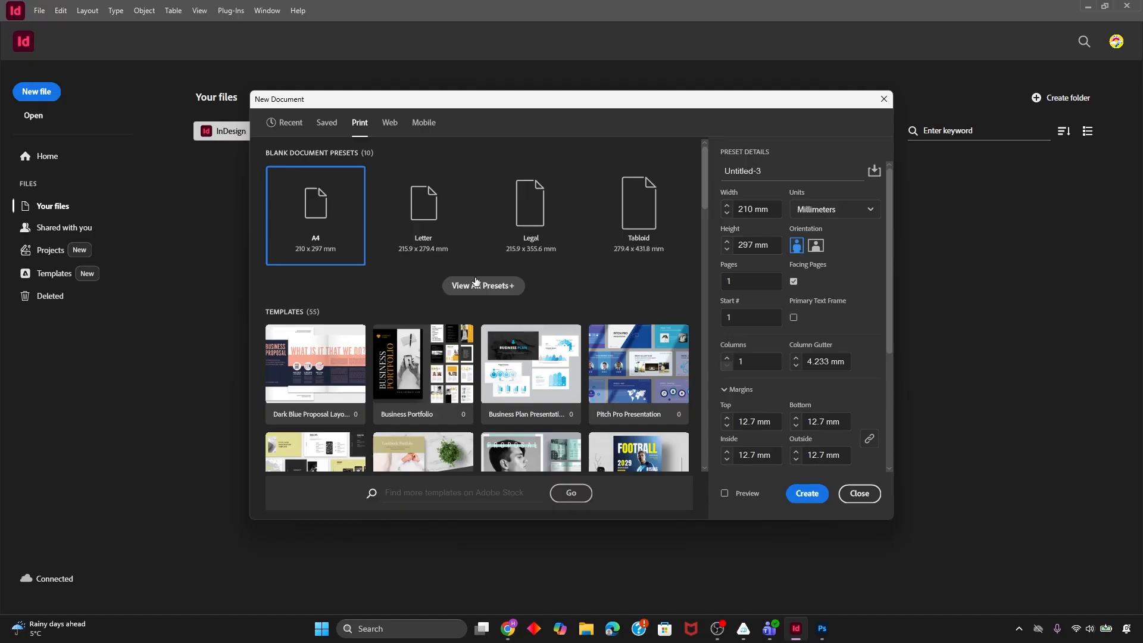
# Show all blank print presets and set the new document's size to 594 mm wide by 420 mm high
pyautogui.hotkey('alt', 'Tab')
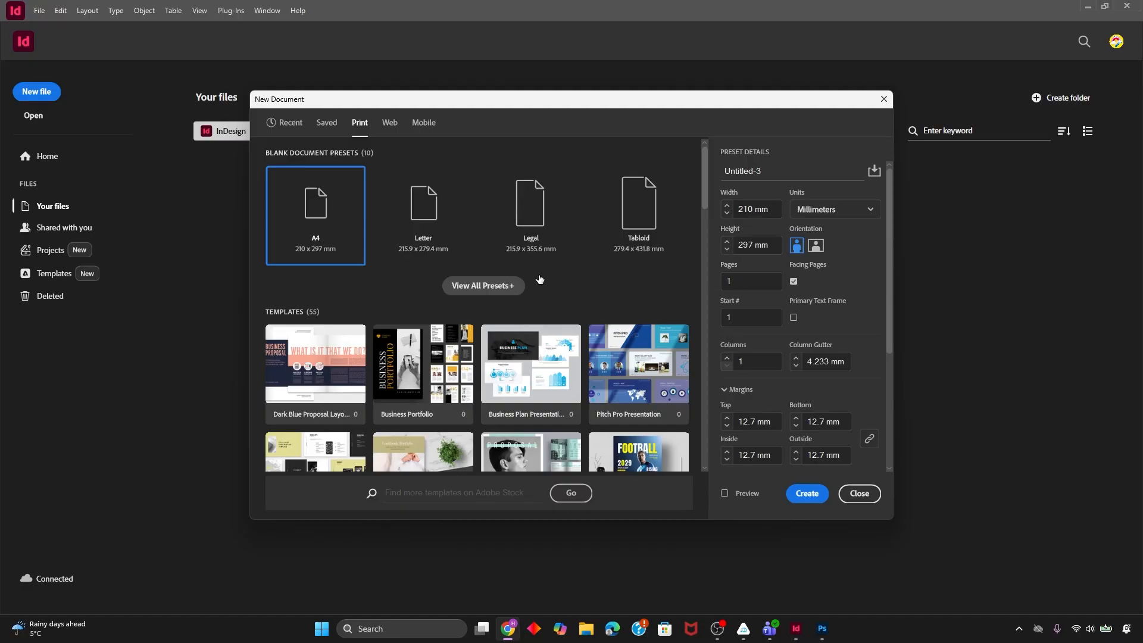
pyautogui.click(515, 286)
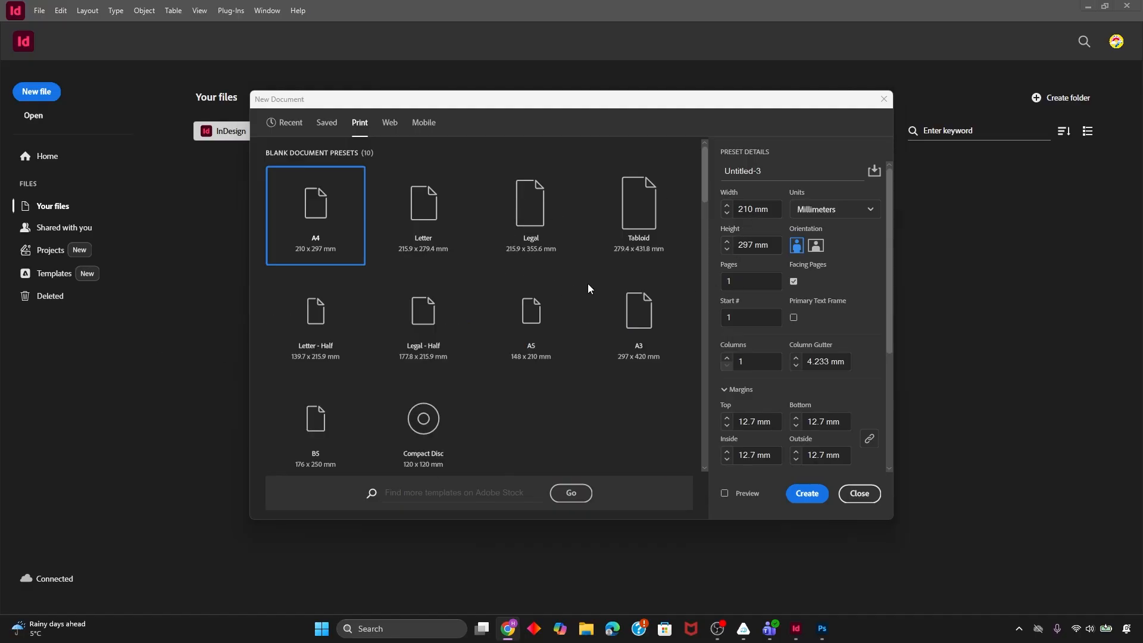
pyautogui.click(768, 209)
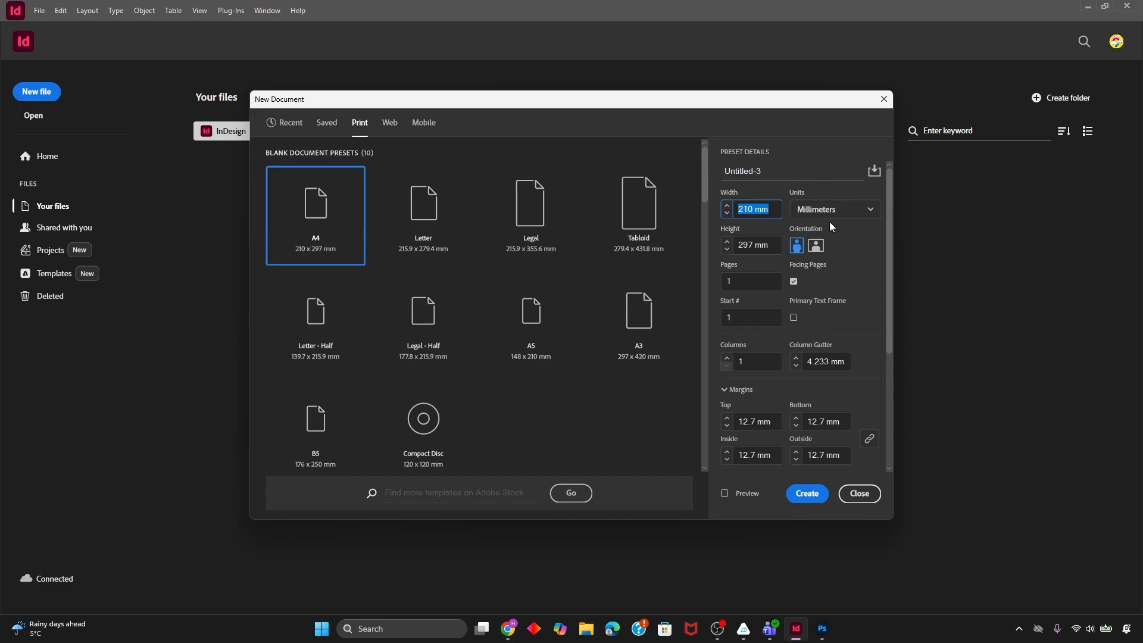
pyautogui.write('594')
pyautogui.moveTo(771, 244); pyautogui.dragTo(721, 245)
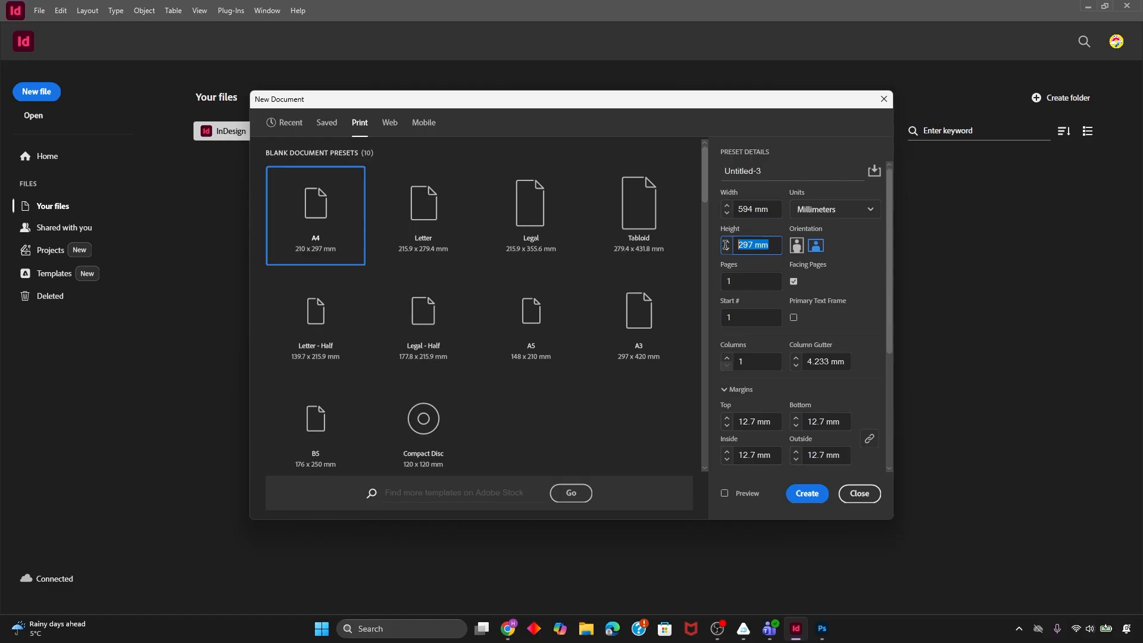
pyautogui.write('420')
pyautogui.press('Tab')
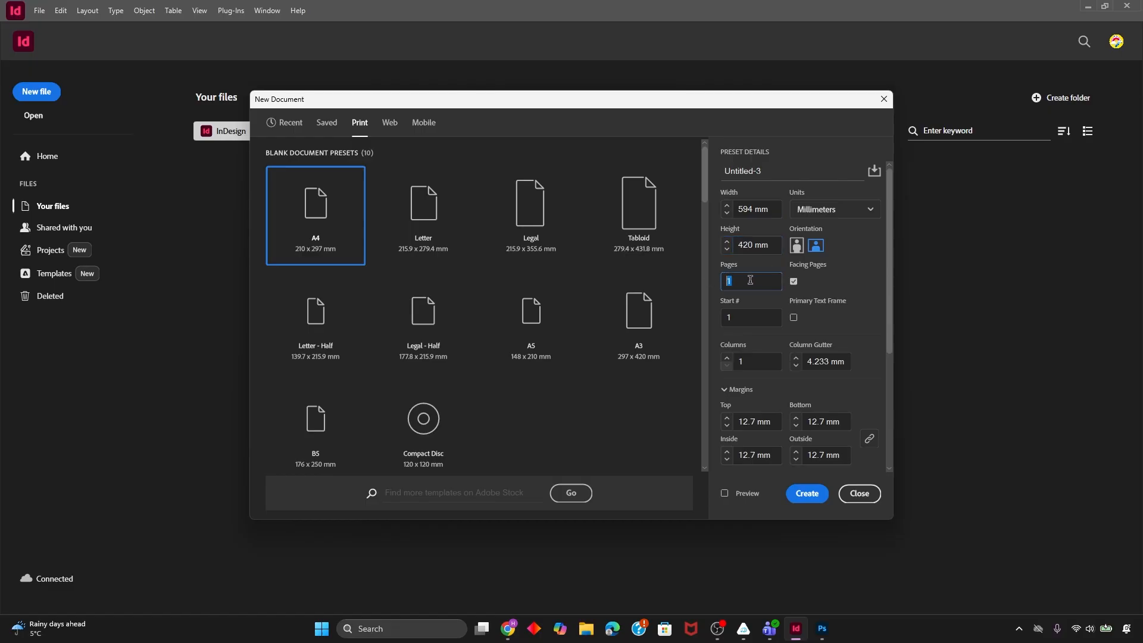
# Set 5 pages without facing pages and 4 columns, and create the document
pyautogui.write('5')
pyautogui.click(793, 281)
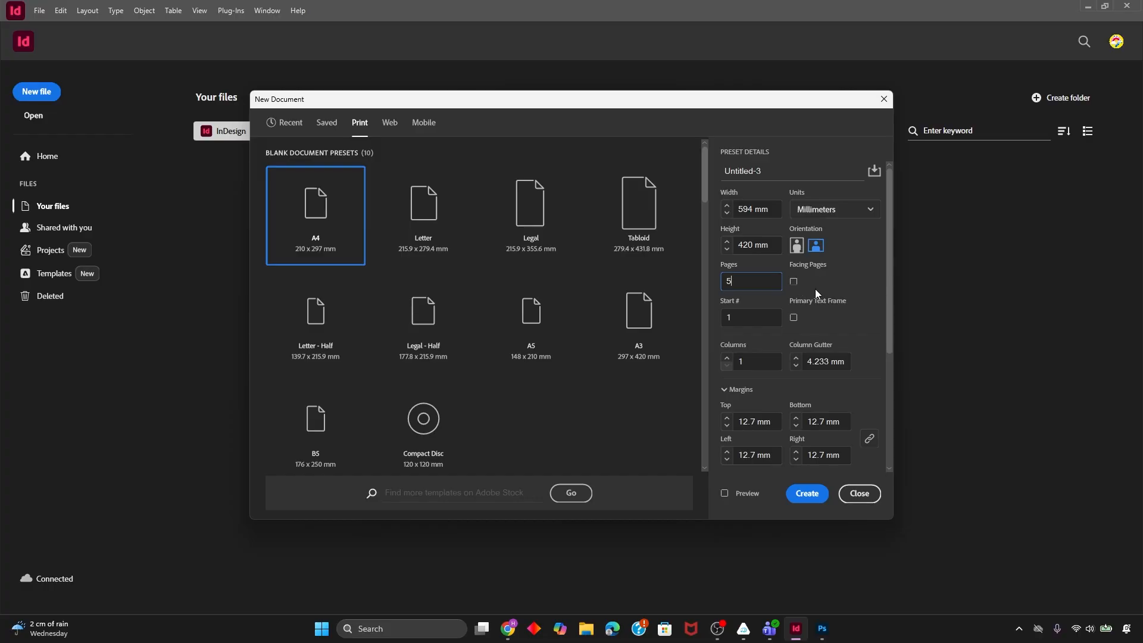
pyautogui.scroll(-1, 771, 345)
pyautogui.click(741, 342)
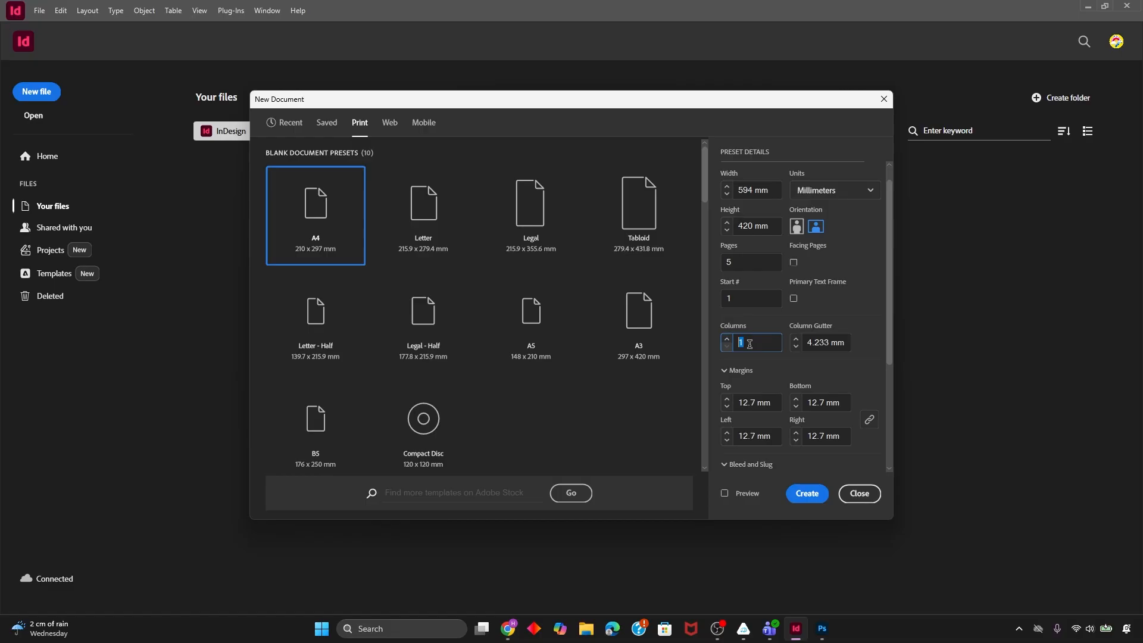
pyautogui.write('4')
pyautogui.click(808, 494)
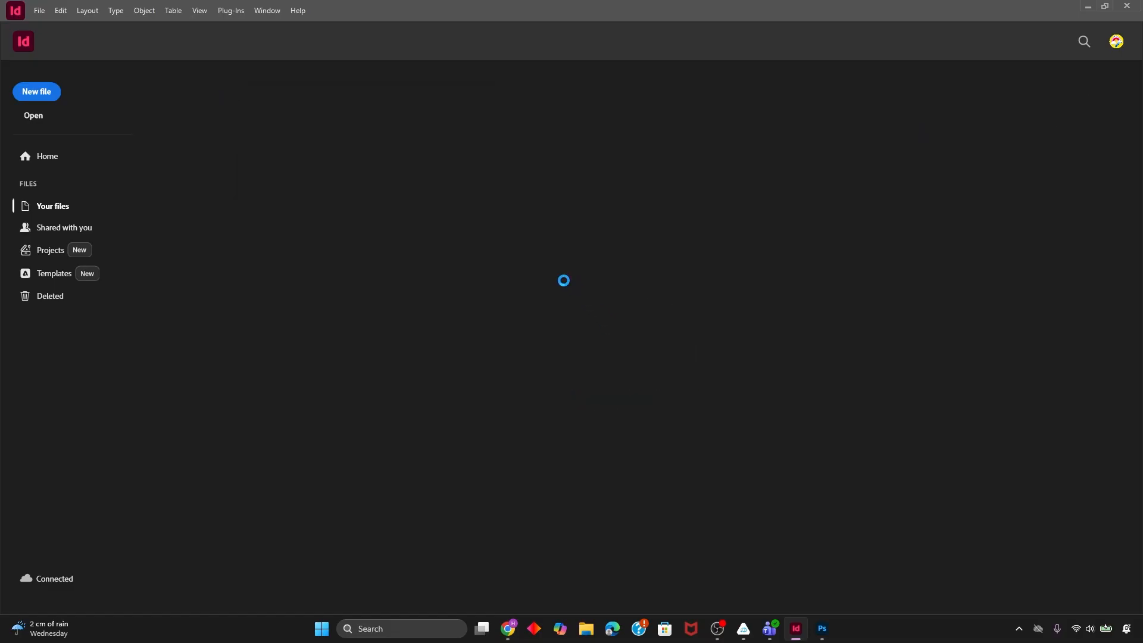
pyautogui.hotkey('ctrl', '-')
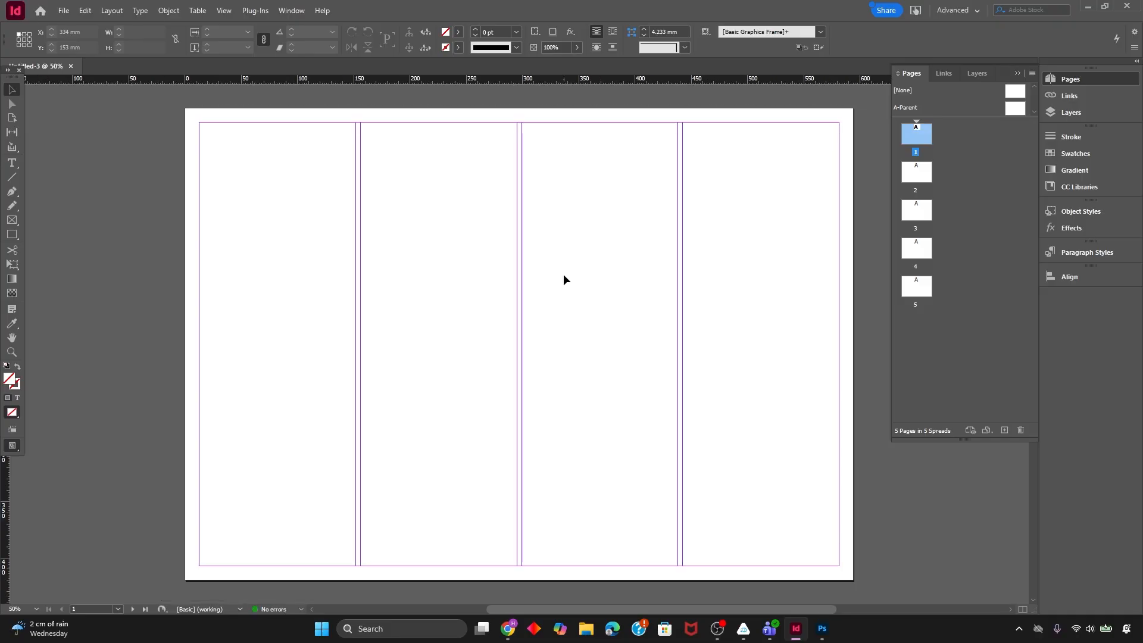
# Switch between preview and normal screen mode to check page 1 with and without its guides
pyautogui.press('w')
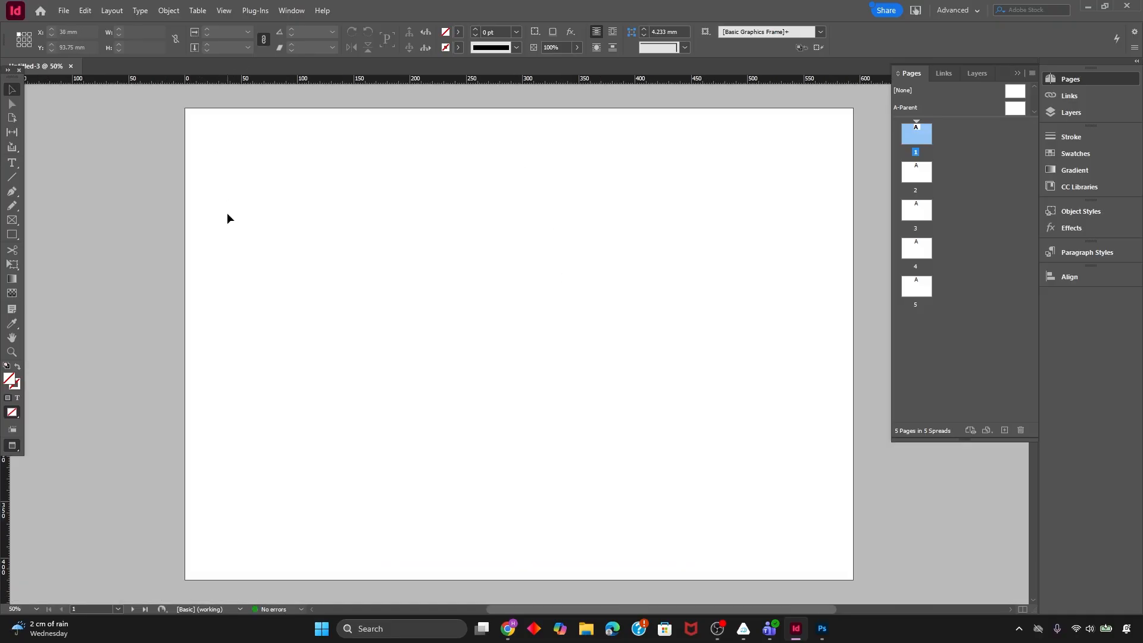
pyautogui.press('w')
pyautogui.press('w')
pyautogui.press('w')
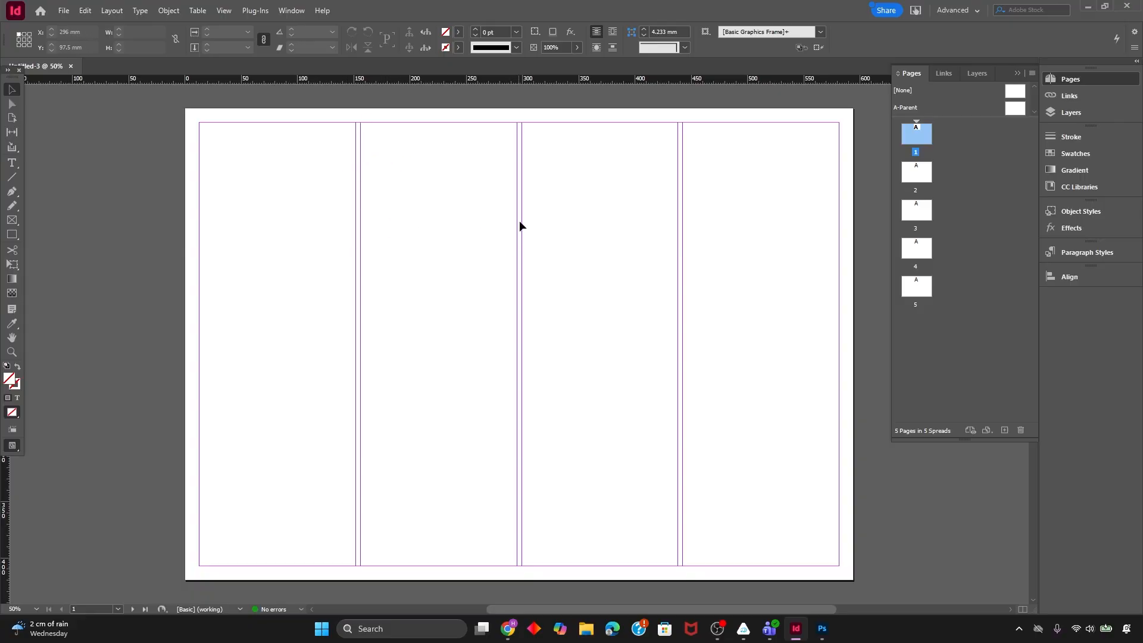
# Choose the Advanced workspace
pyautogui.scroll(-1, 583, 269)
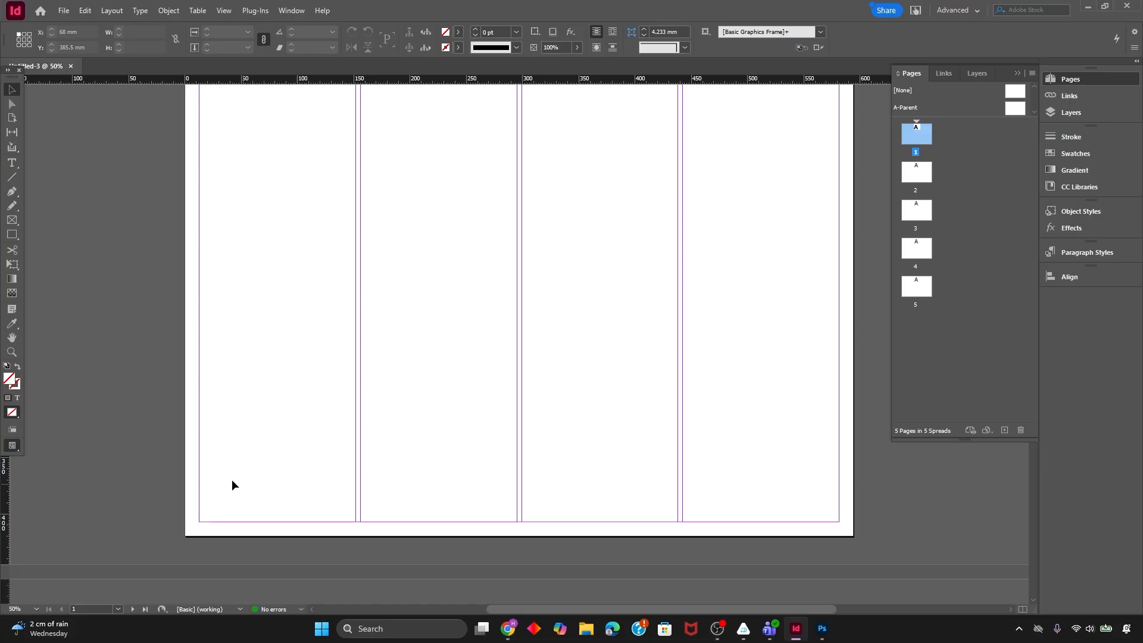
pyautogui.scroll(1, 231, 227)
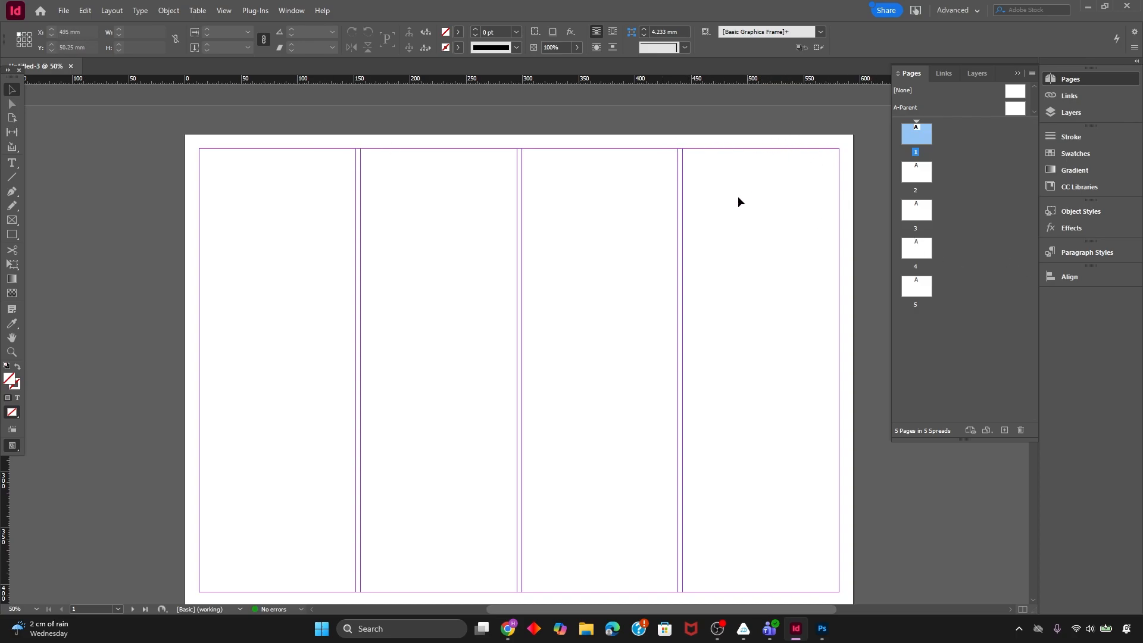
pyautogui.scroll(-1, 756, 205)
pyautogui.scroll(1, 679, 298)
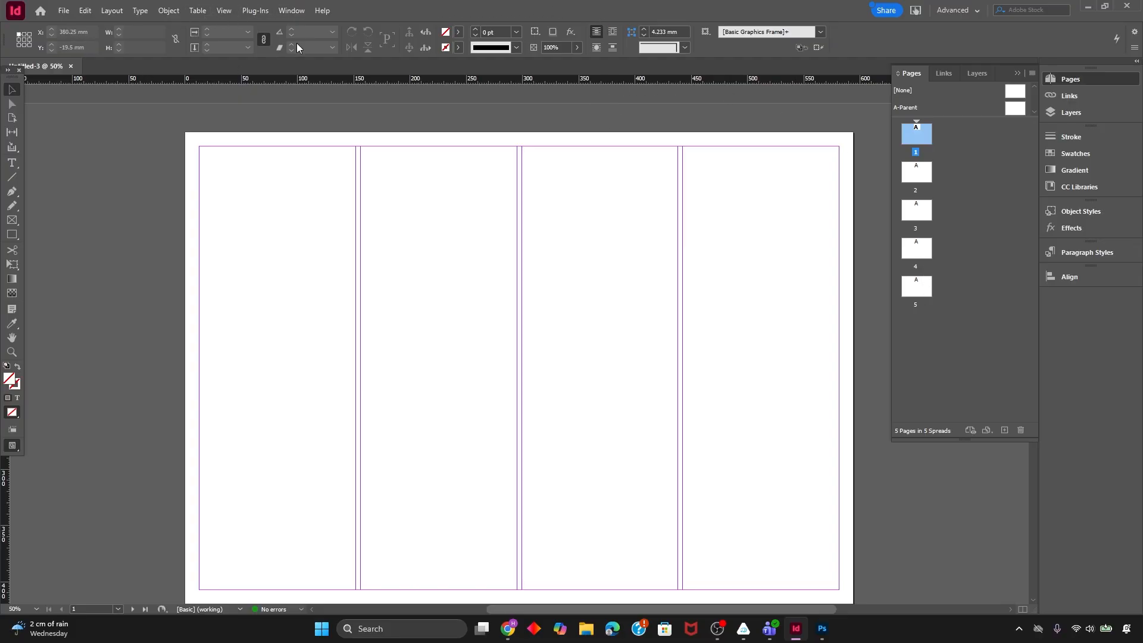
pyautogui.click(292, 10)
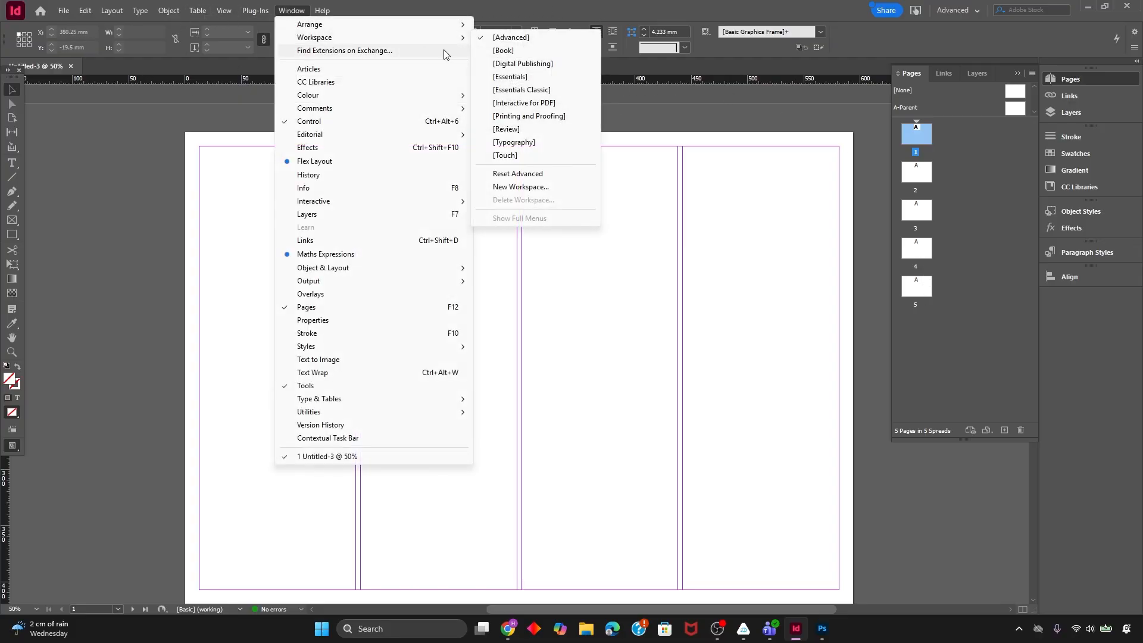
pyautogui.click(503, 36)
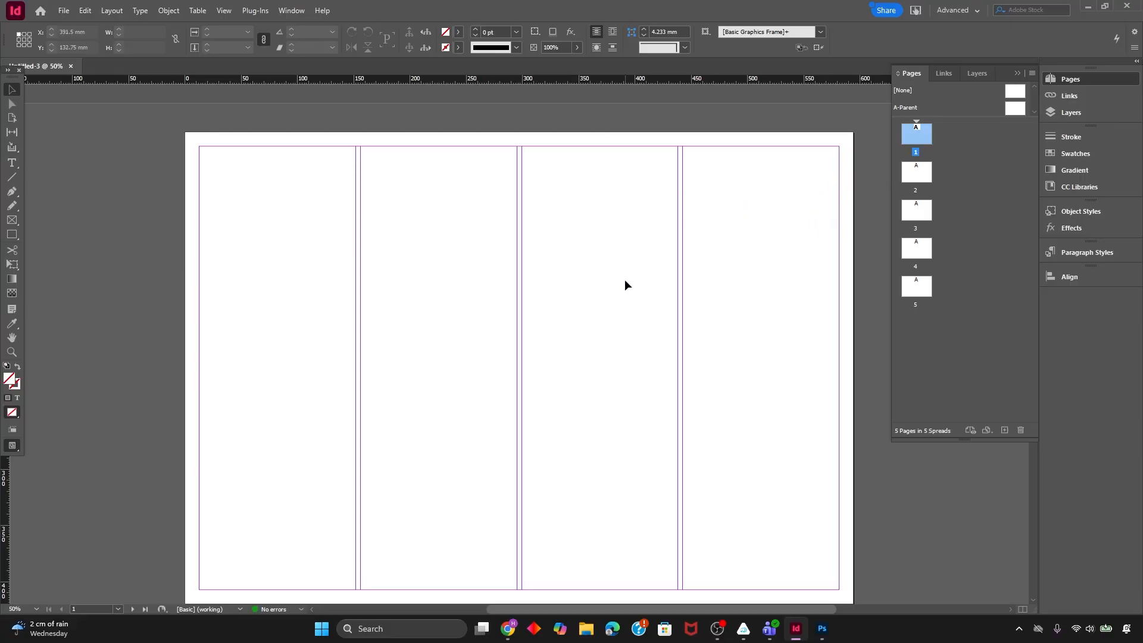
# Look through the document's pages to examine their margins and column layout
pyautogui.scroll(-2, 624, 280)
pyautogui.scroll(2, 839, 190)
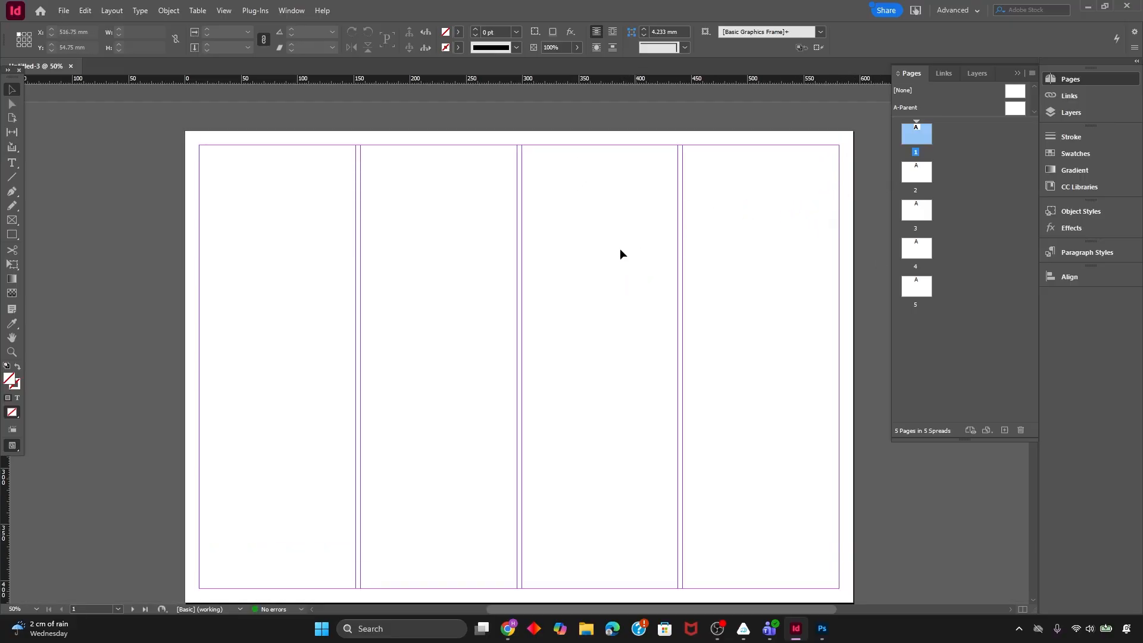
pyautogui.scroll(-2, 620, 250)
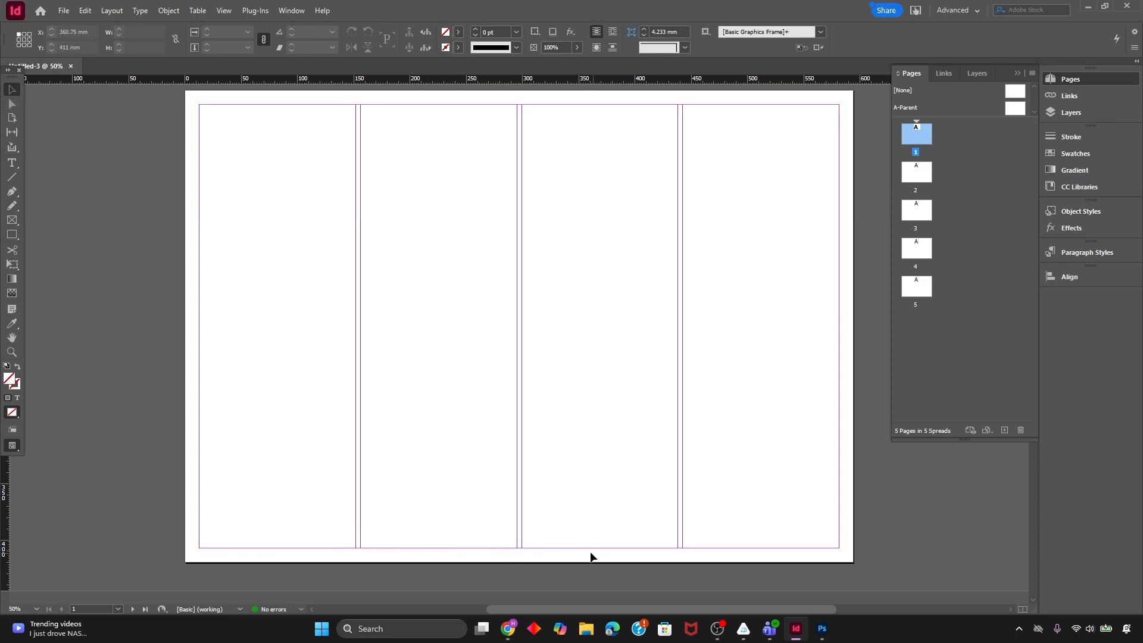
pyautogui.scroll(-6, 587, 549)
pyautogui.scroll(8, 581, 548)
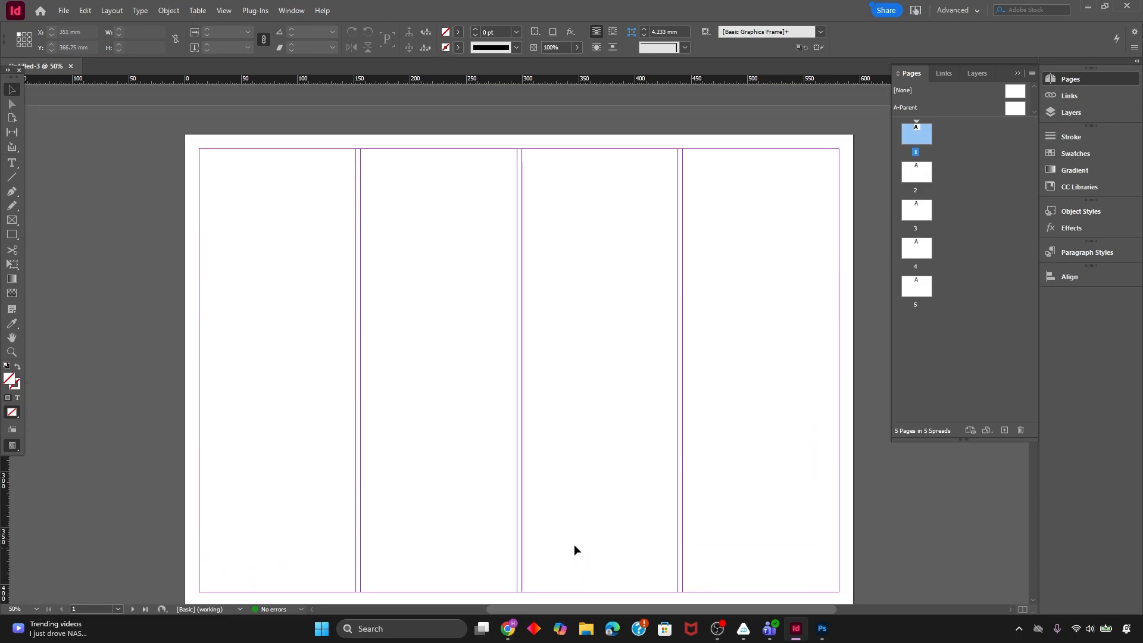
pyautogui.scroll(-4, 506, 532)
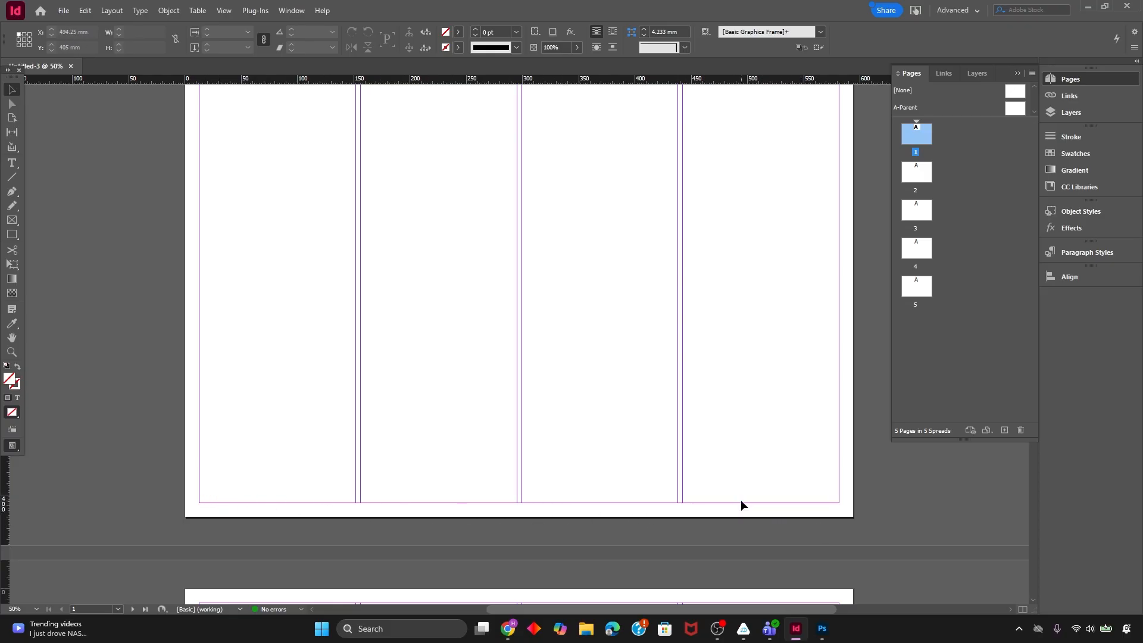
pyautogui.scroll(-10, 809, 507)
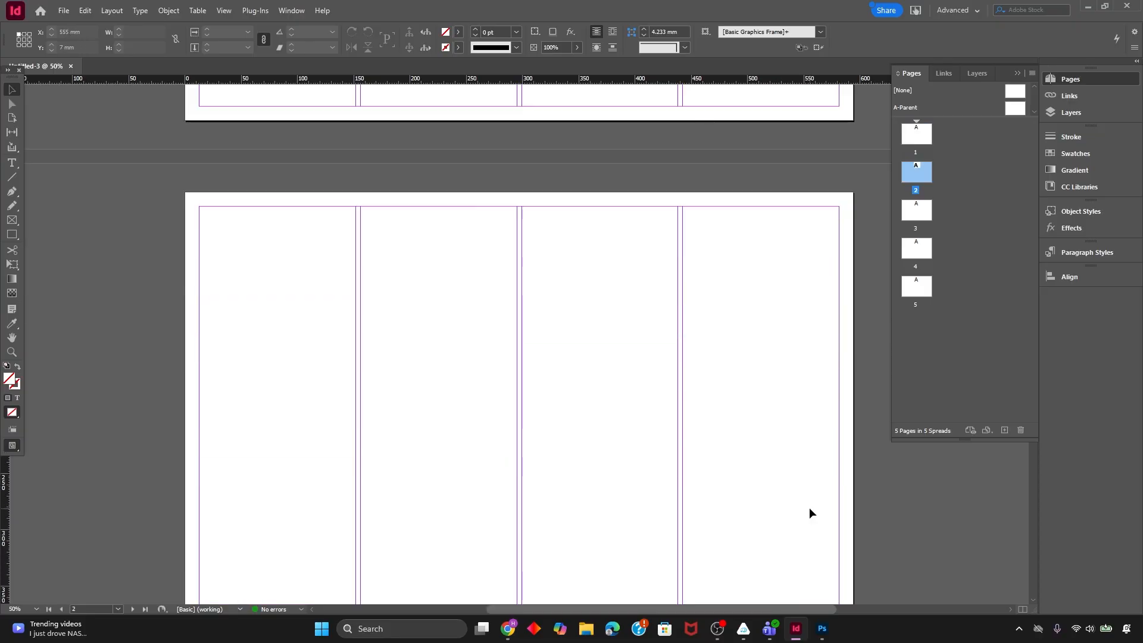
pyautogui.scroll(-4, 726, 430)
pyautogui.scroll(12, 466, 406)
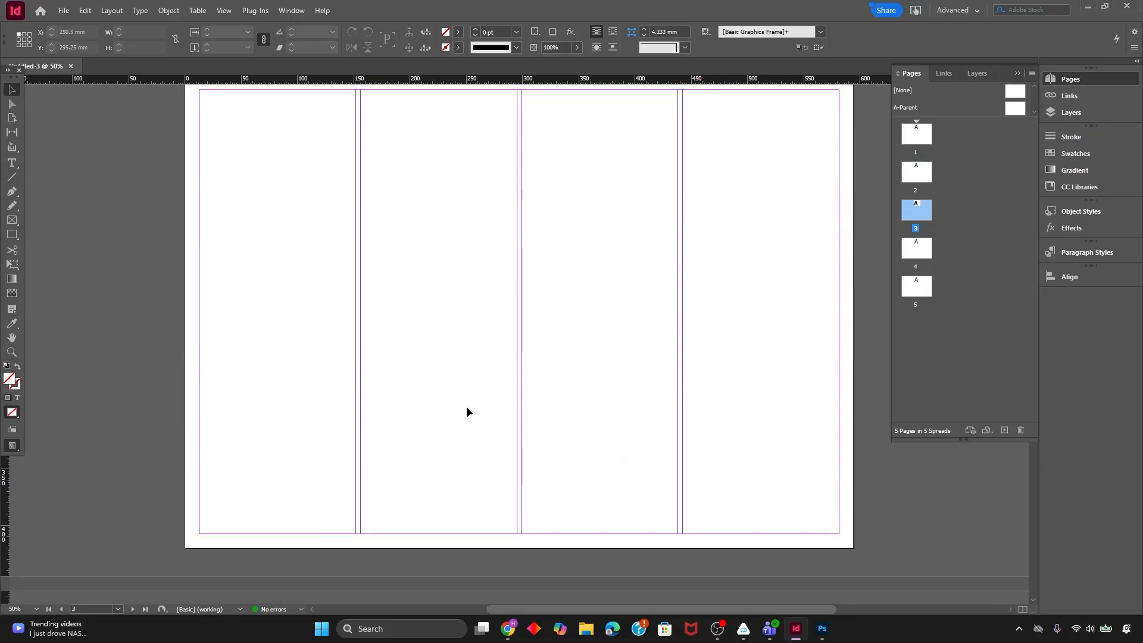
pyautogui.scroll(-1, 751, 456)
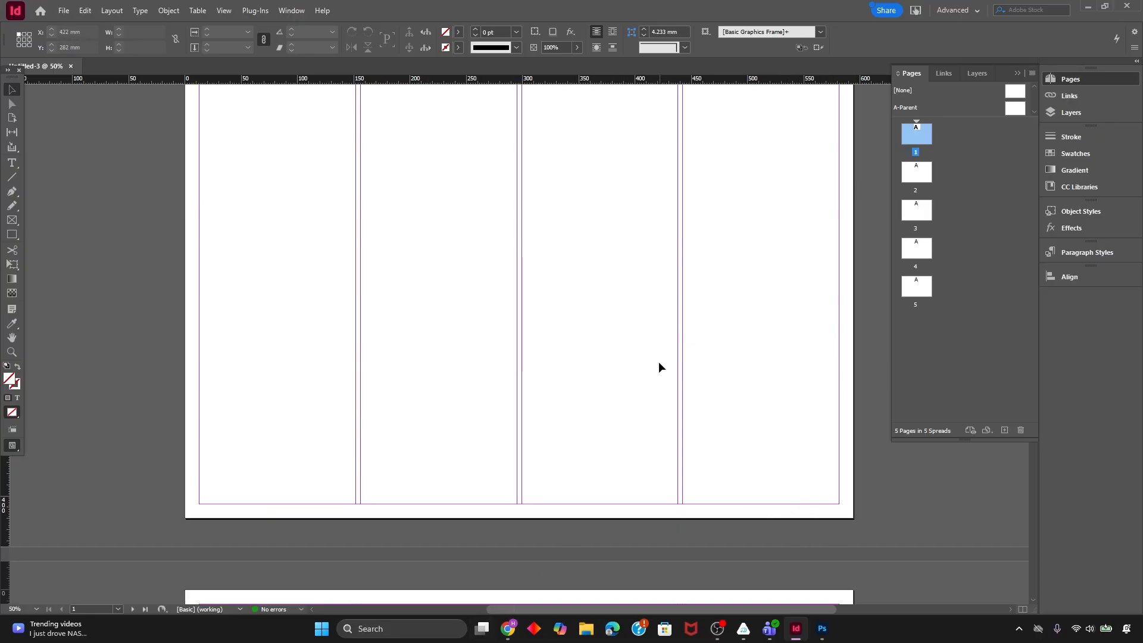
pyautogui.scroll(1, 656, 364)
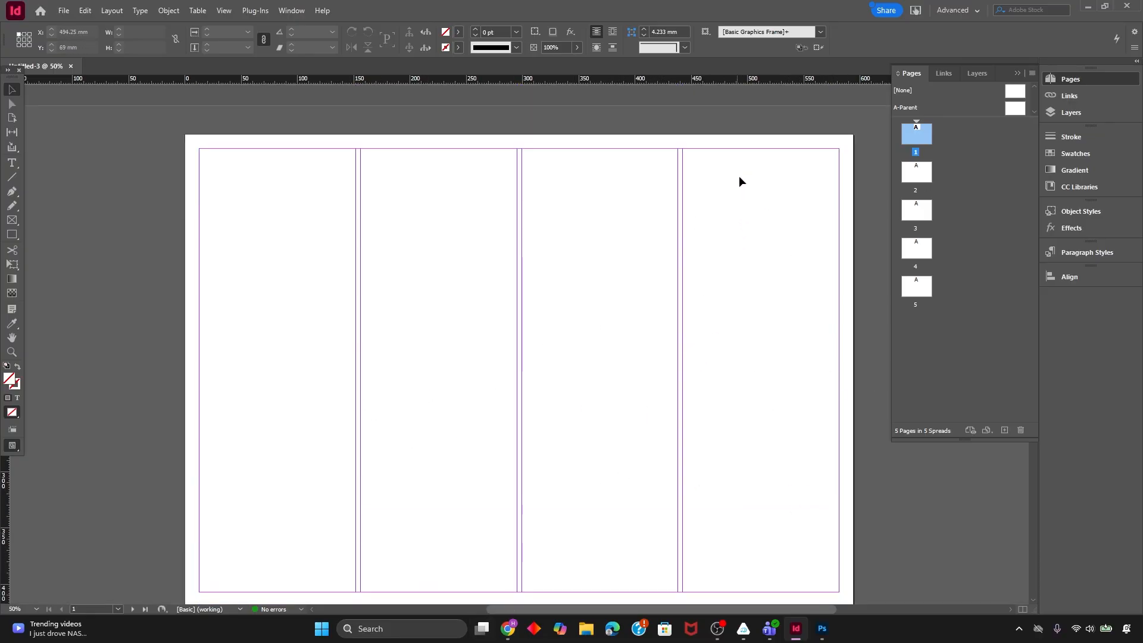
# Open the A-Parent page for editing
pyautogui.click(1059, 77)
pyautogui.click(1056, 77)
pyautogui.doubleClick(994, 106)
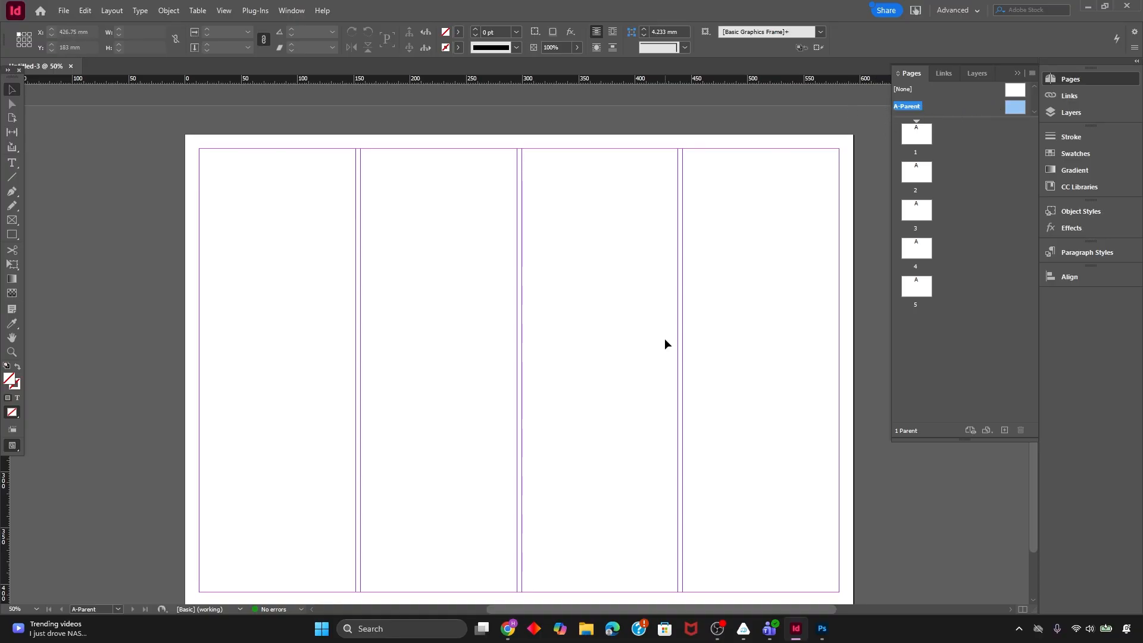
pyautogui.scroll(-2, 610, 354)
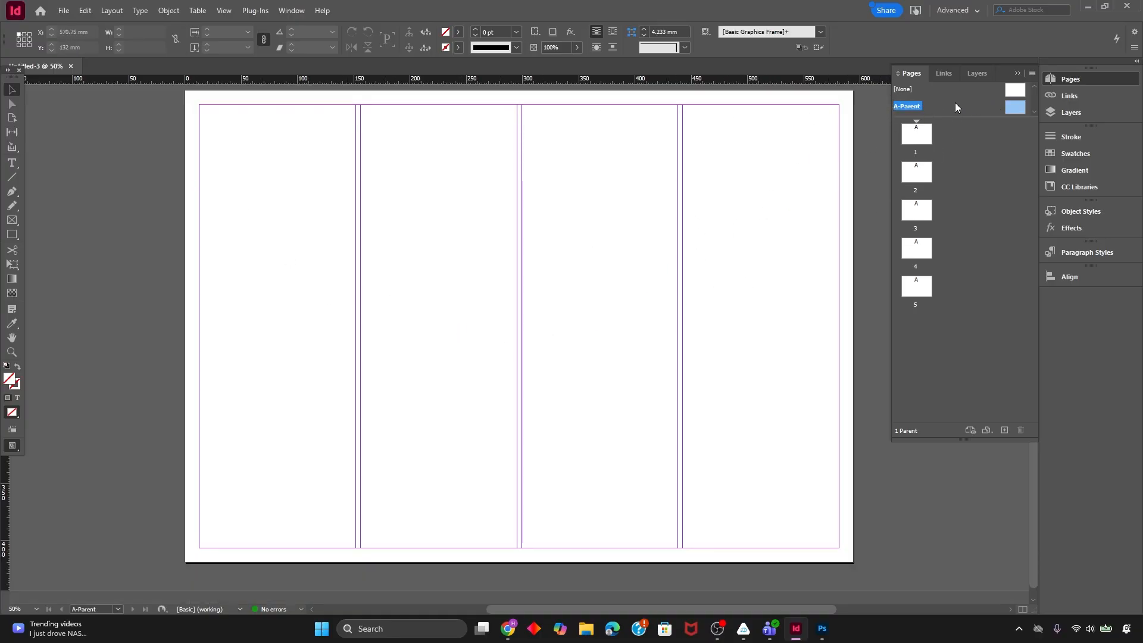
# Draw a rectangle about 291.5 by 219.75 mm near the middle of A-Parent and fill it with magenta (C=0 M=100 Y=0 K=0)
pyautogui.click(12, 234)
pyautogui.moveTo(398, 207); pyautogui.dragTo(727, 454)
pyautogui.click(458, 31)
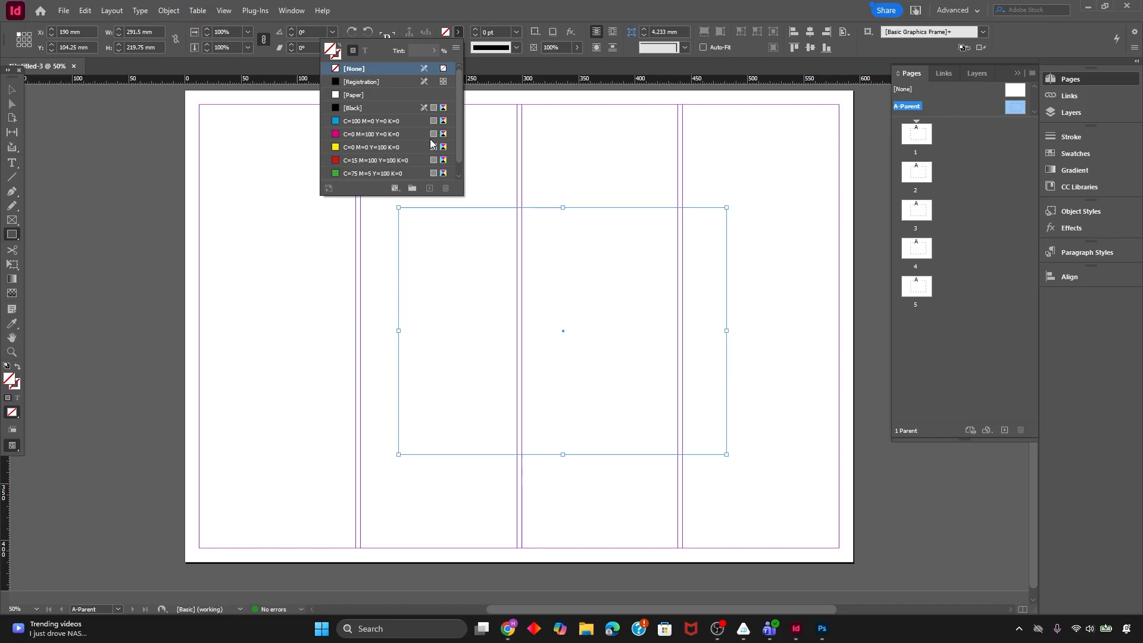
pyautogui.click(392, 137)
pyautogui.press('v')
pyautogui.click(529, 178)
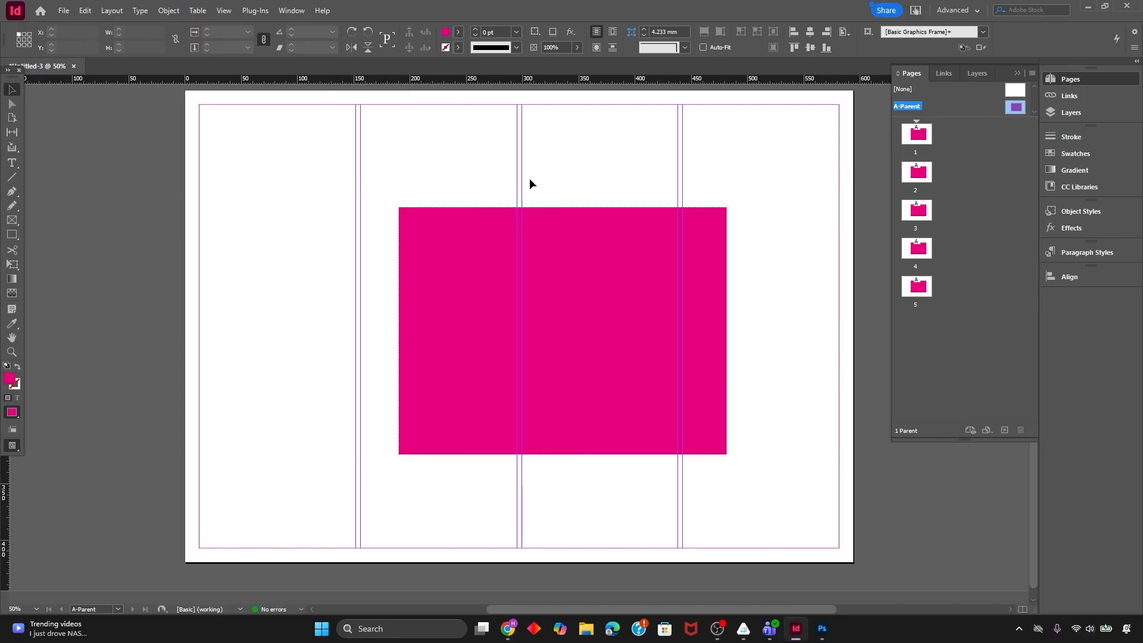
# Go to page 1 and check how the parent's rectangle appears on the document pages
pyautogui.doubleClick(915, 132)
pyautogui.scroll(-7, 714, 280)
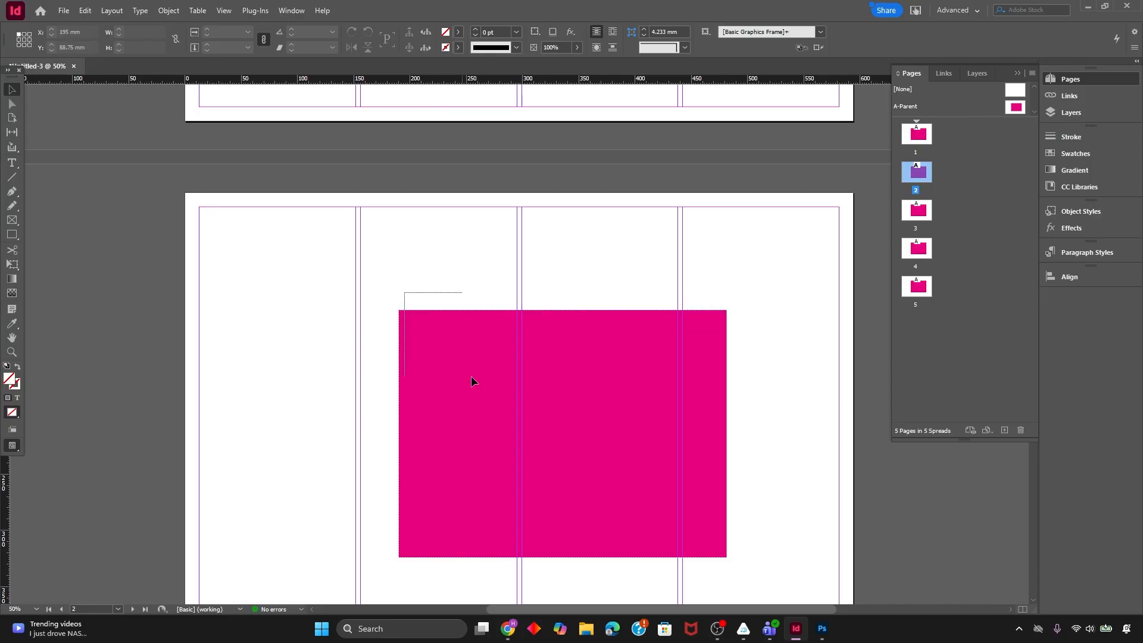
pyautogui.scroll(5, 501, 367)
pyautogui.scroll(-2, 501, 363)
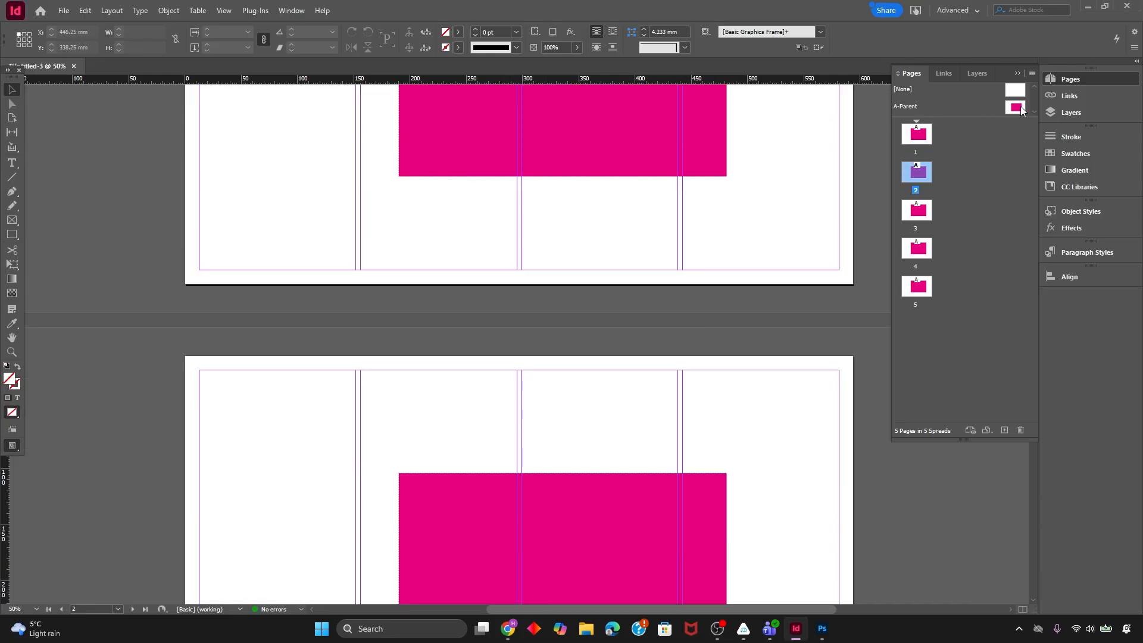
# Reopen A-Parent and move the magenta rectangle to about X 146.6 mm, Y 68 mm
pyautogui.doubleClick(1021, 106)
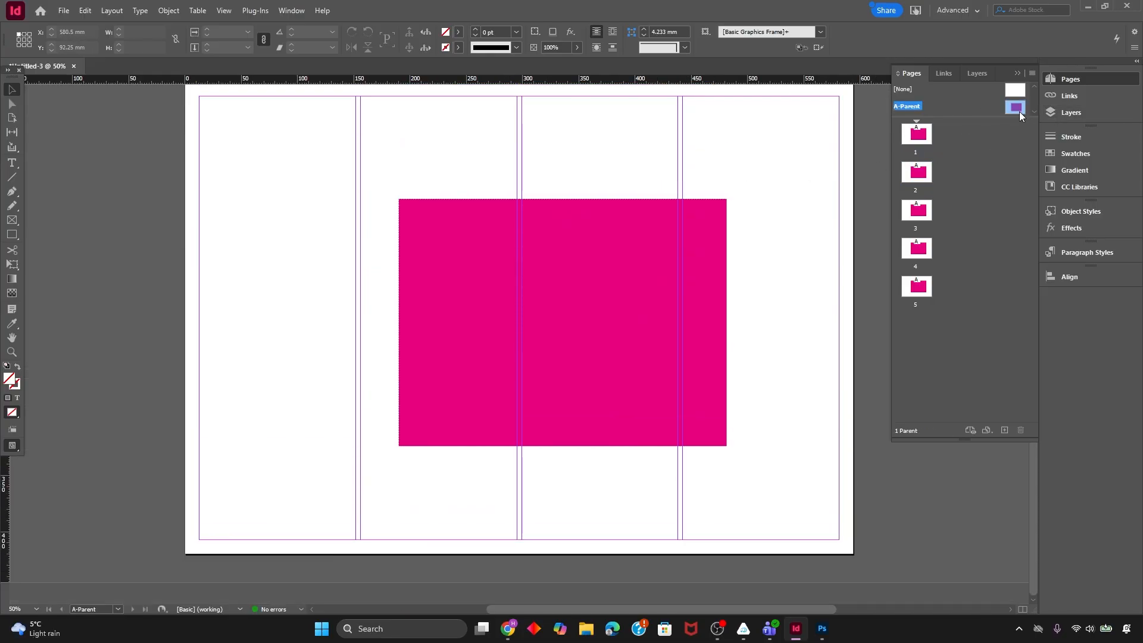
pyautogui.moveTo(586, 300); pyautogui.dragTo(449, 335)
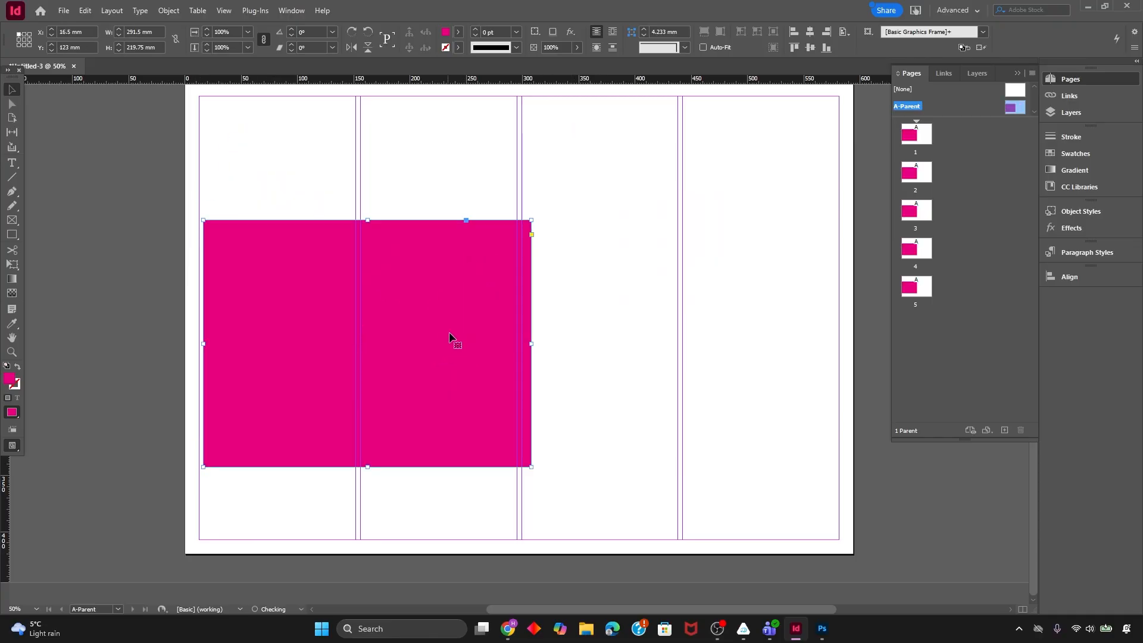
pyautogui.moveTo(499, 282); pyautogui.dragTo(653, 204)
pyautogui.hotkey('ctrl', 'z')
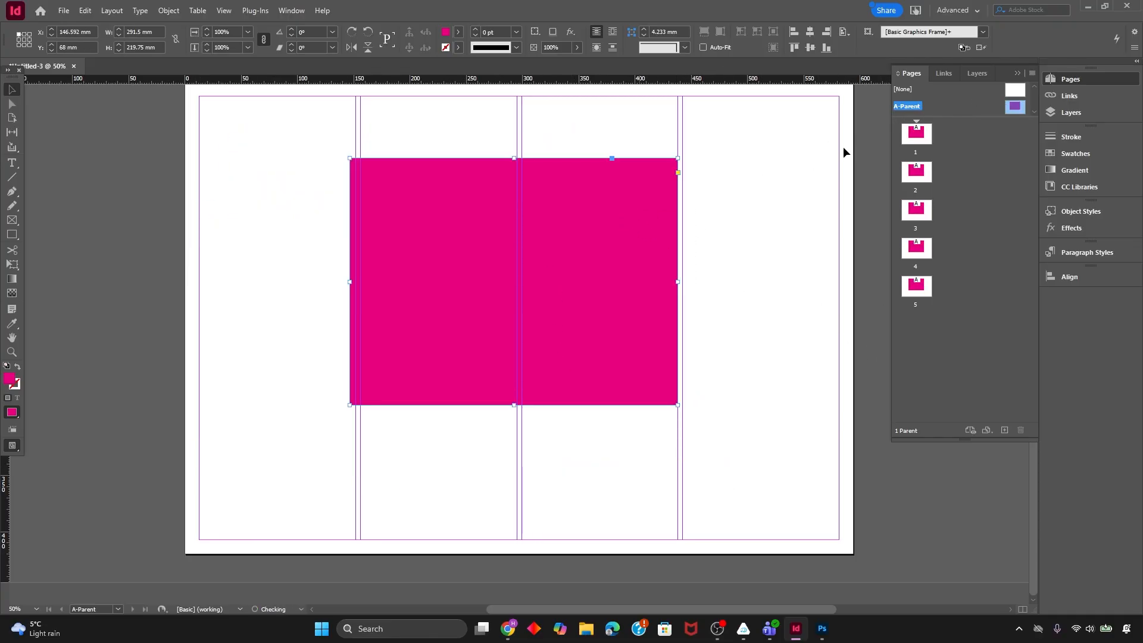
# Create a second parent page with prefix B, based on [None], at 594 by 420 mm, and open it for editing
pyautogui.rightClick(960, 103)
pyautogui.click(1003, 126)
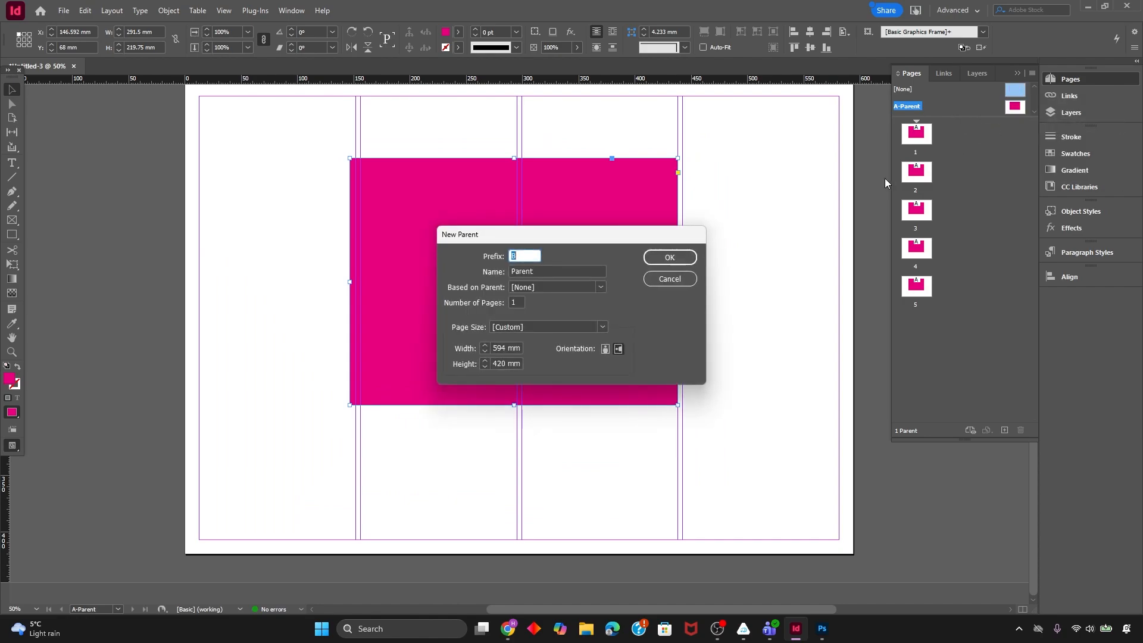
pyautogui.click(669, 257)
pyautogui.doubleClick(1024, 98)
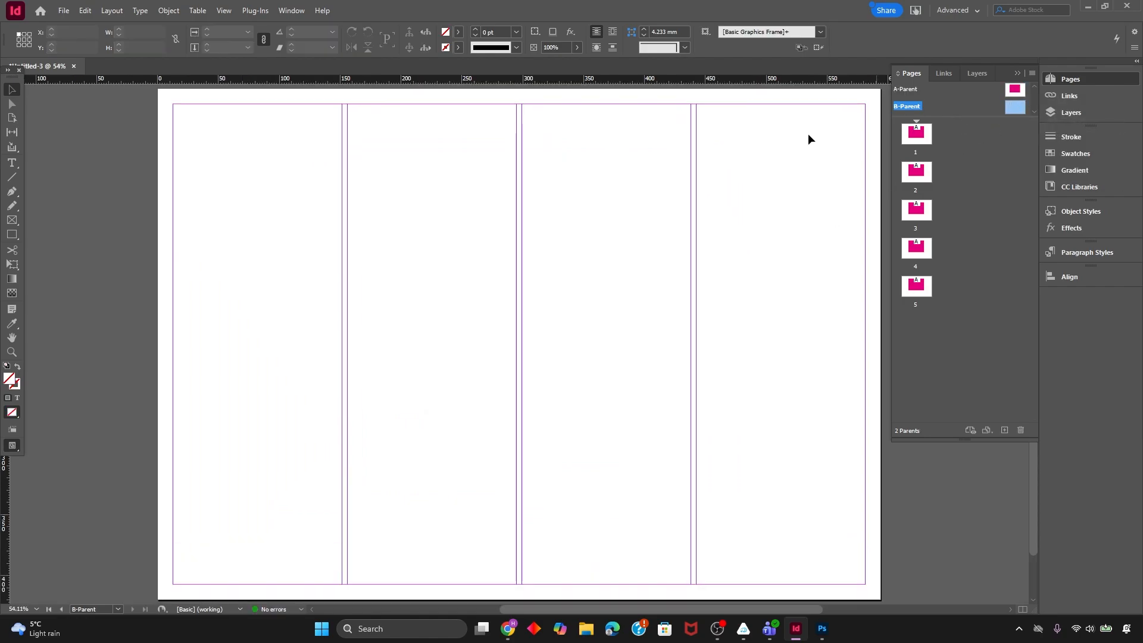
# Draw an ellipse about 233.2 by 191 mm near the middle of B-Parent and fill it with cyan (C=100 M=0 Y=0 K=0)
pyautogui.rightClick(12, 235)
pyautogui.click(61, 261)
pyautogui.moveTo(345, 193); pyautogui.dragTo(629, 427)
pyautogui.click(458, 32)
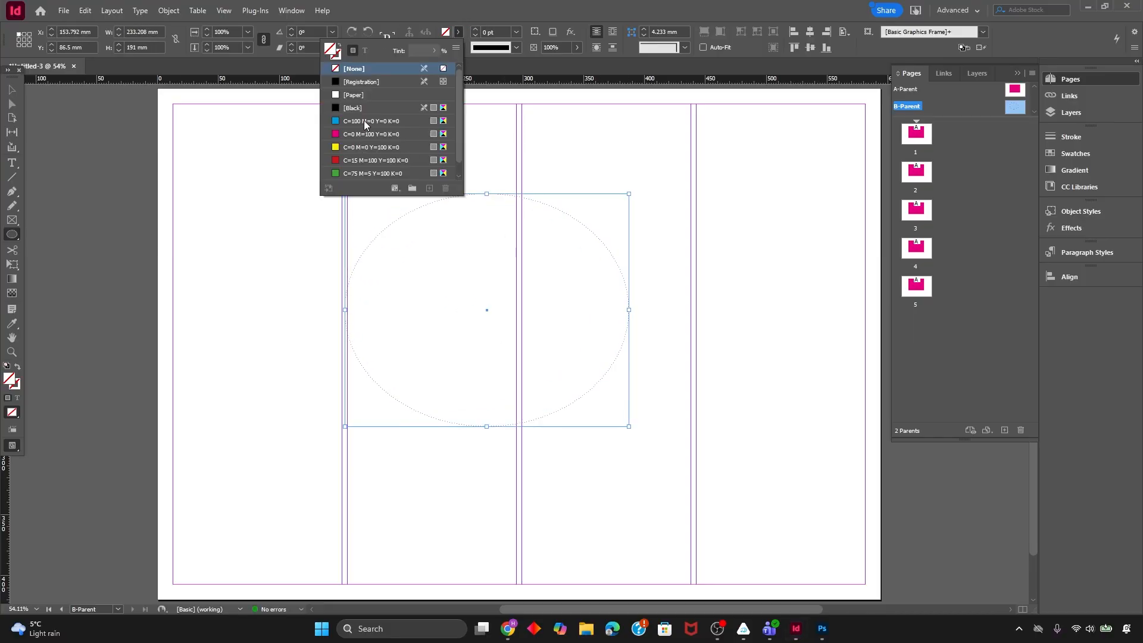
pyautogui.click(364, 121)
pyautogui.click(12, 90)
pyautogui.click(795, 162)
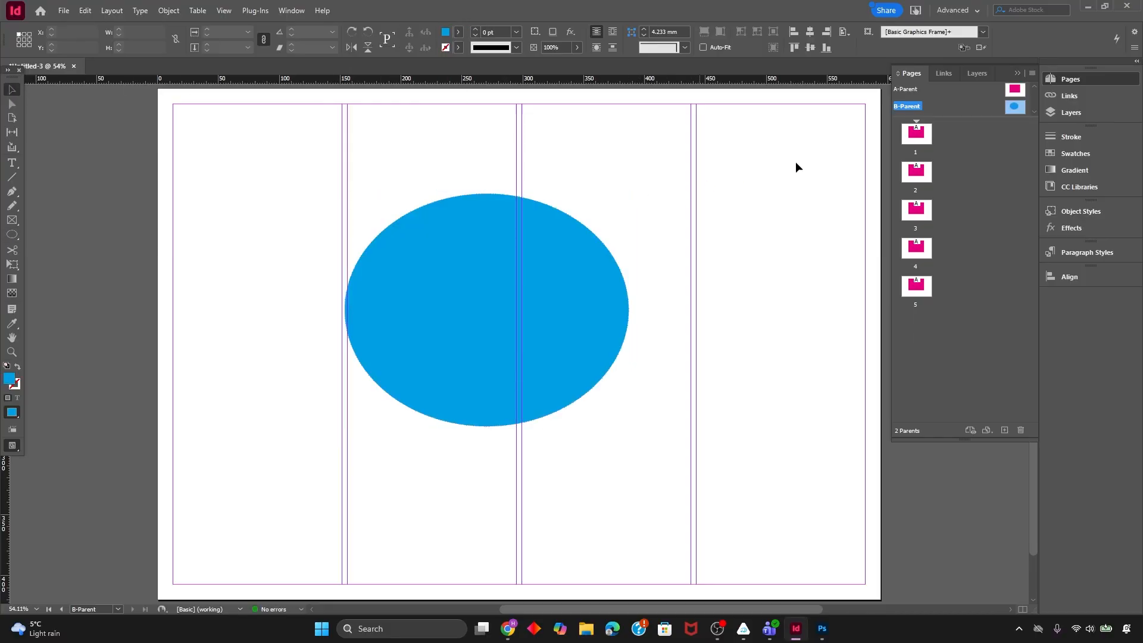
# Apply B-Parent to pages 2-3 and compare page 2 with page 1
pyautogui.click(917, 169)
pyautogui.keyDown('shift'); pyautogui.click(928, 209); pyautogui.keyUp('shift')
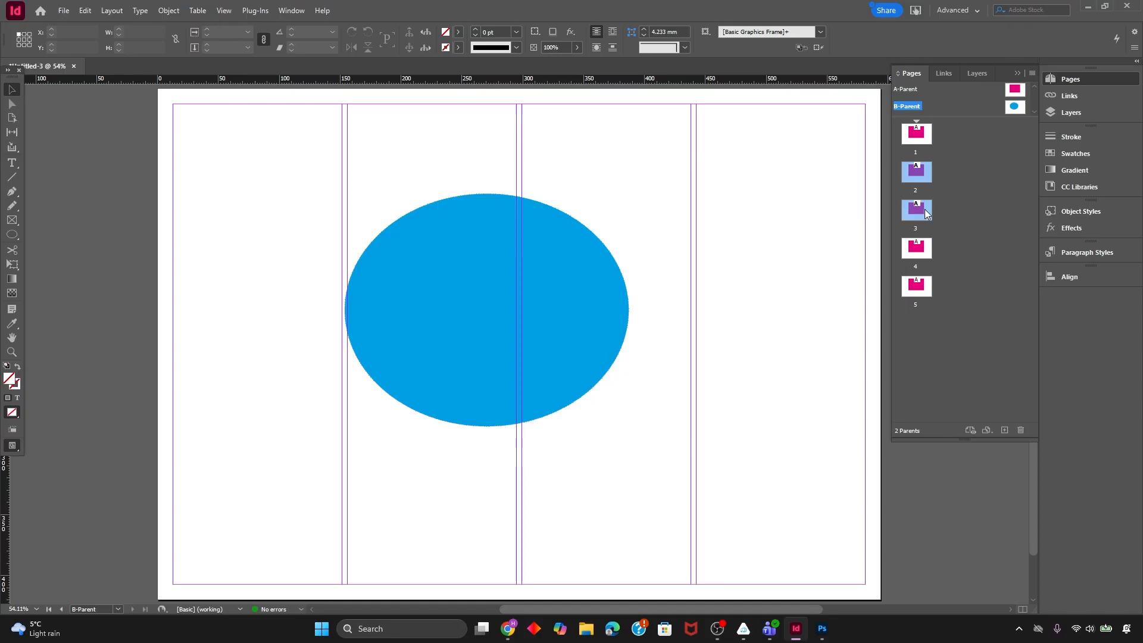
pyautogui.rightClick(929, 209)
pyautogui.rightClick(906, 215)
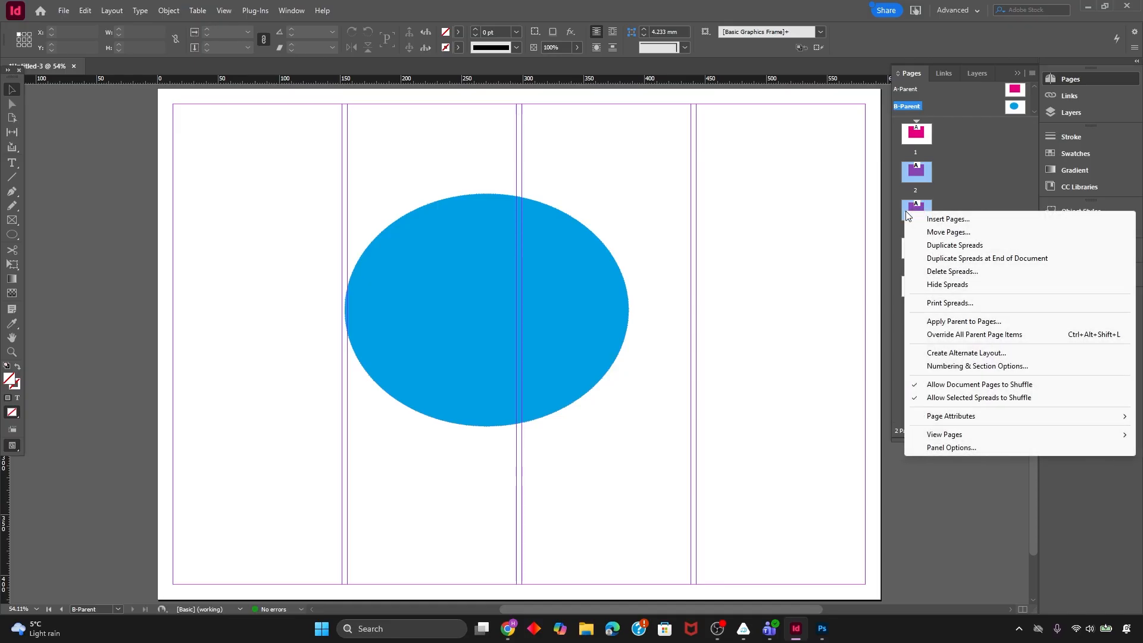
pyautogui.click(978, 323)
pyautogui.click(615, 301)
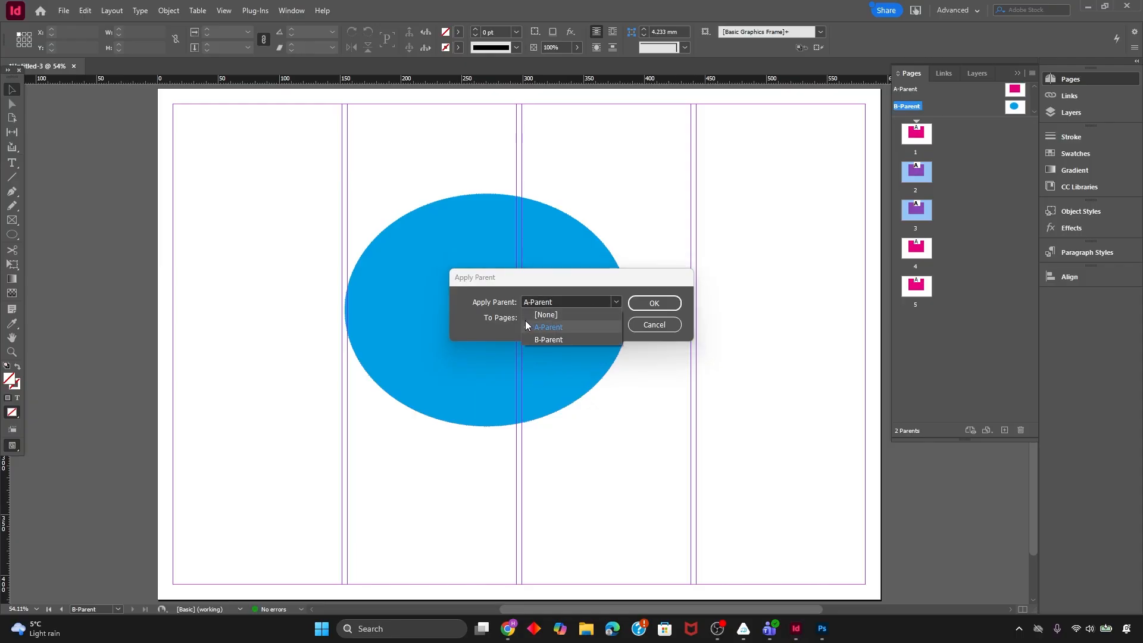
pyautogui.click(546, 340)
pyautogui.click(664, 305)
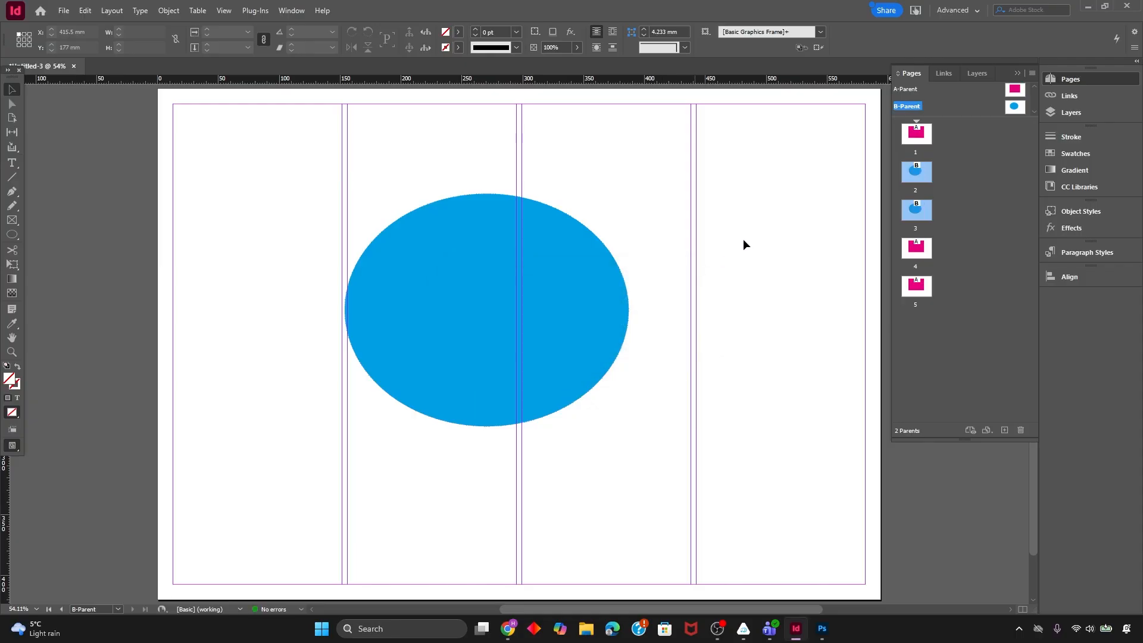
pyautogui.doubleClick(916, 172)
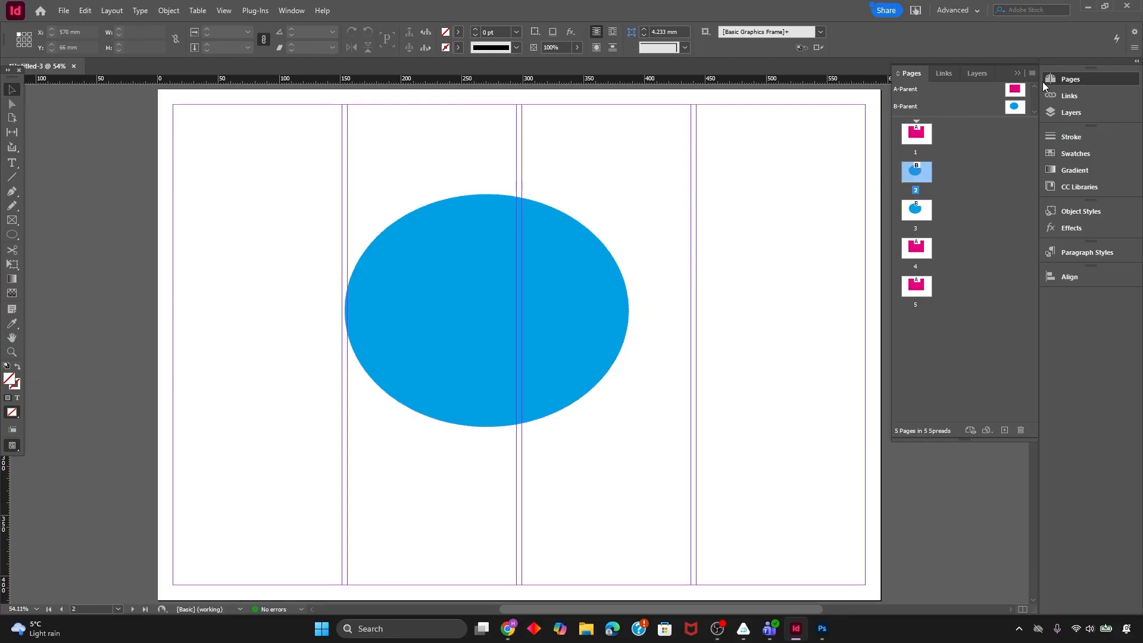
pyautogui.doubleClick(920, 135)
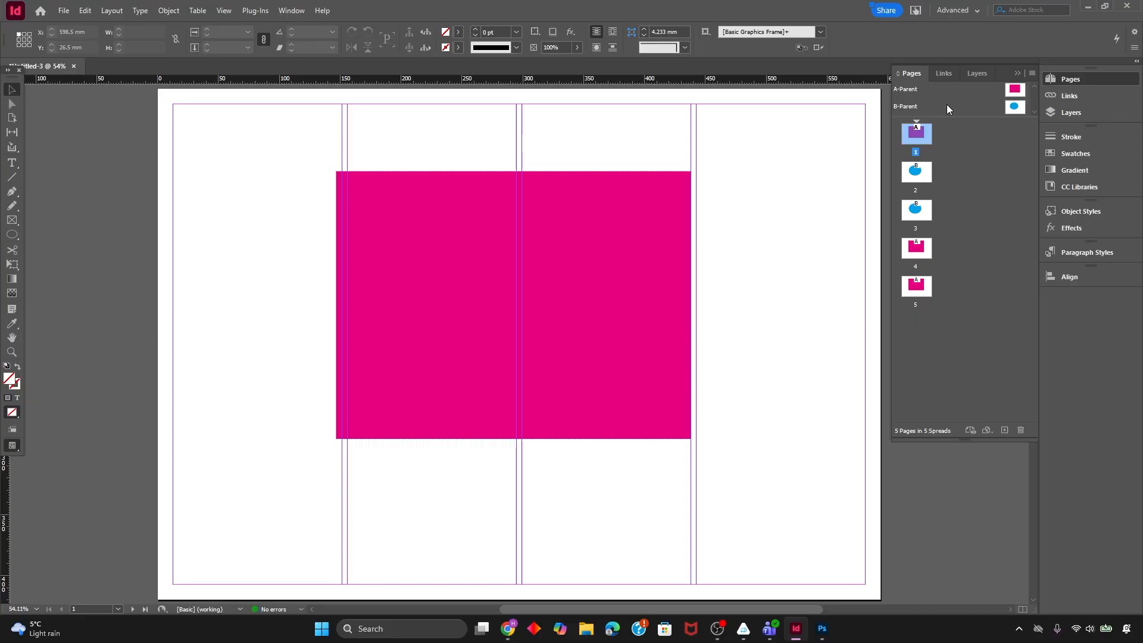
# Delete the B-Parent spread even though it is applied to pages
pyautogui.rightClick(1005, 106)
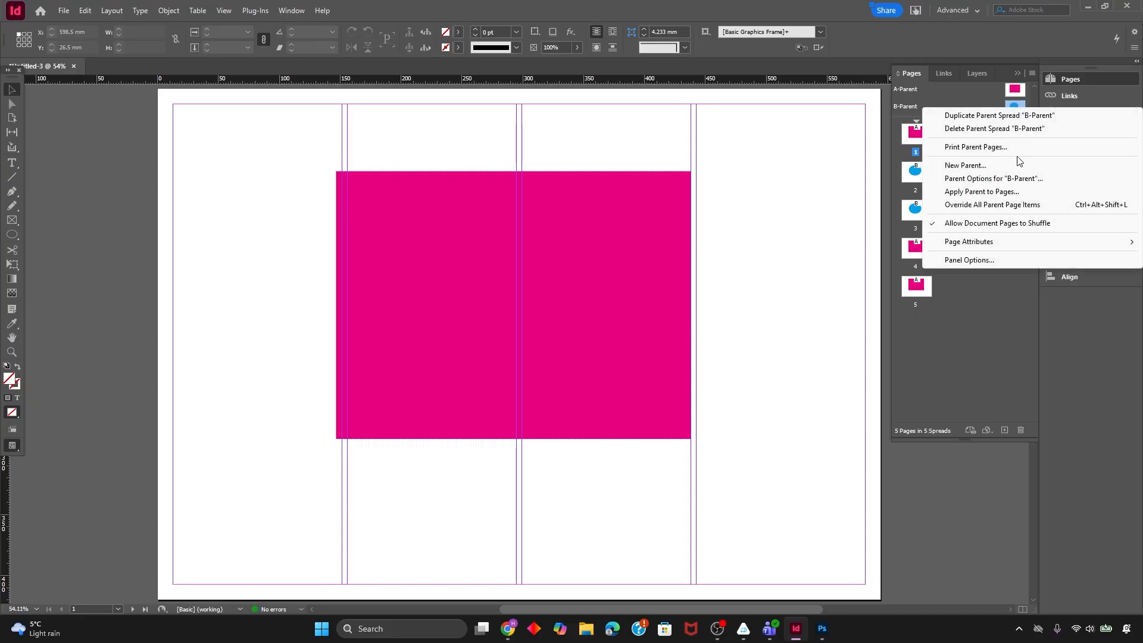
pyautogui.click(966, 129)
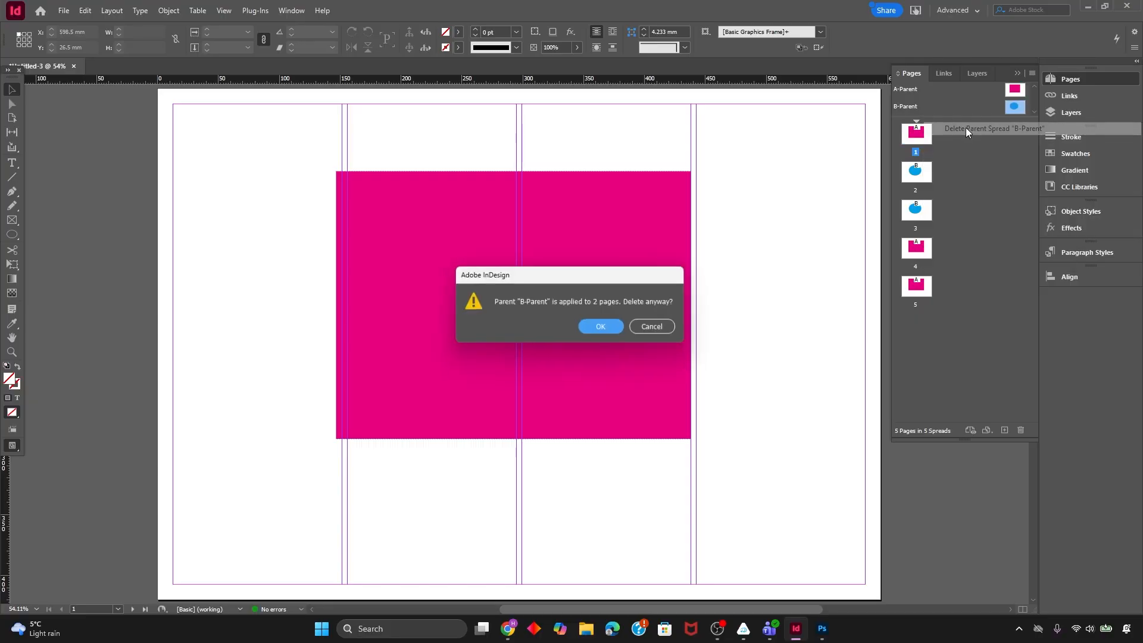
pyautogui.click(612, 322)
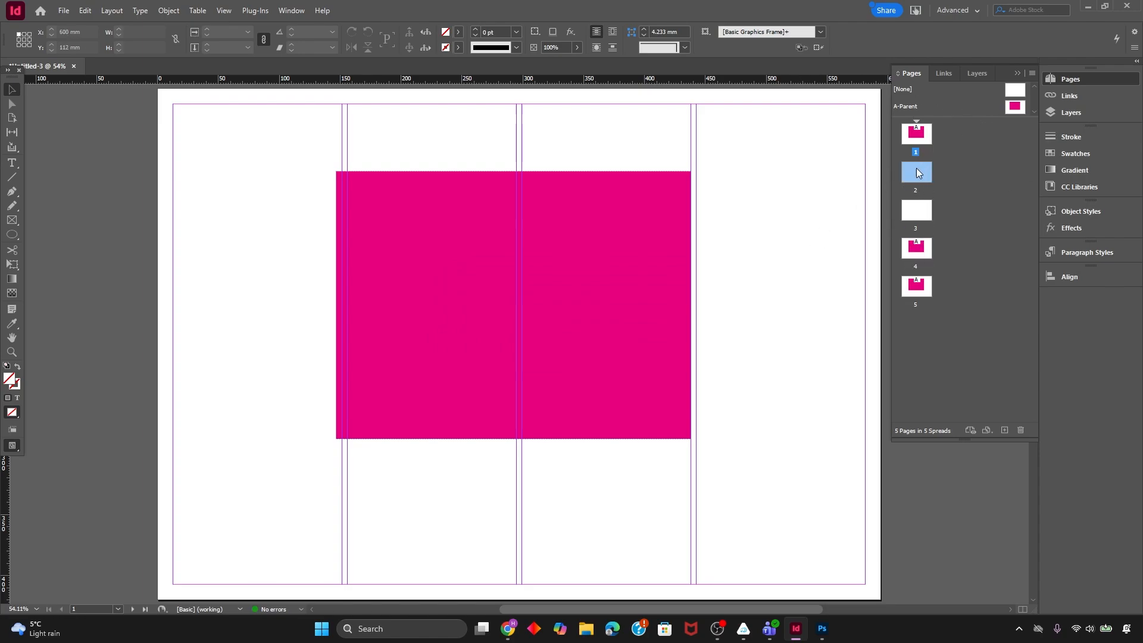
# Open A-Parent and delete the magenta rectangle from it
pyautogui.doubleClick(1009, 109)
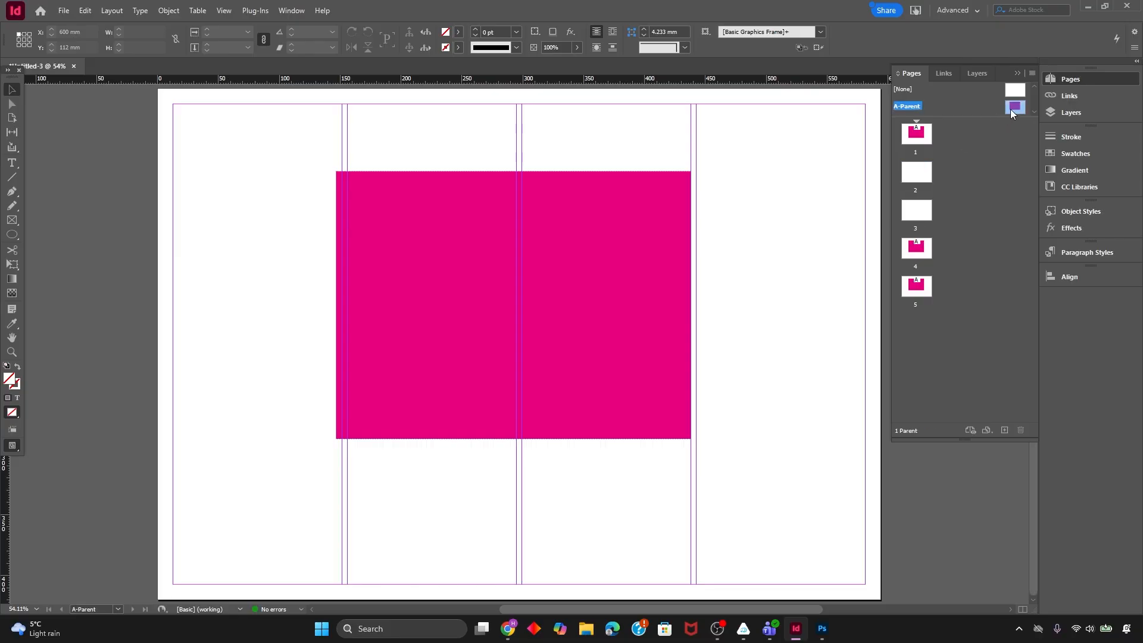
pyautogui.click(614, 279)
pyautogui.press('Delete')
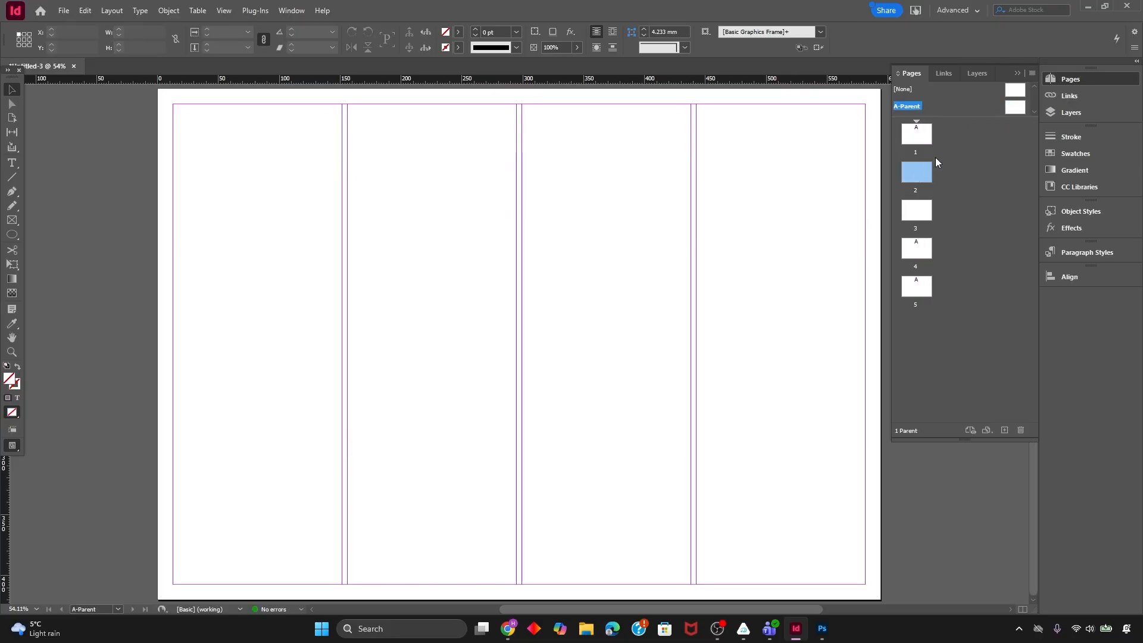
# Apply A-Parent to pages 2-3
pyautogui.keyDown('shift'); pyautogui.click(923, 211); pyautogui.keyUp('shift')
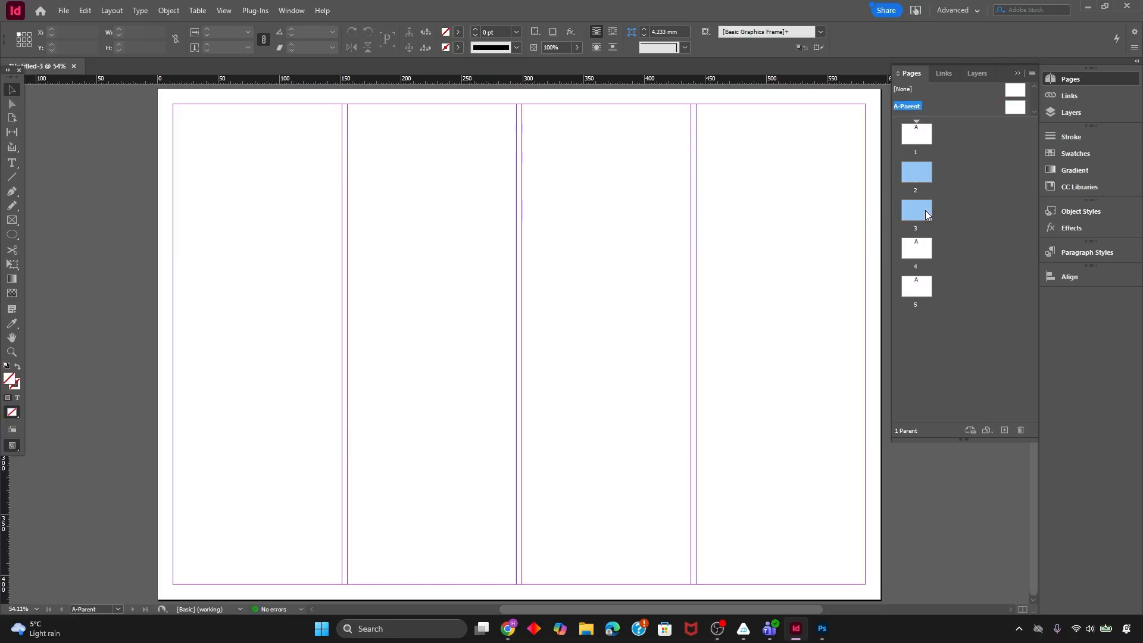
pyautogui.rightClick(920, 171)
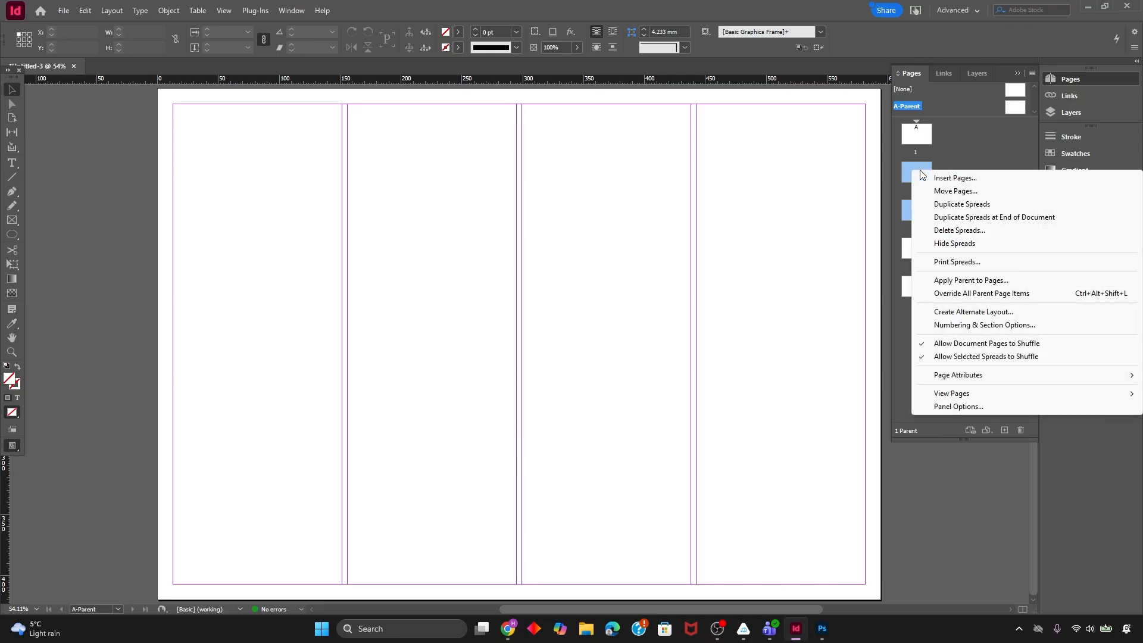
pyautogui.click(961, 280)
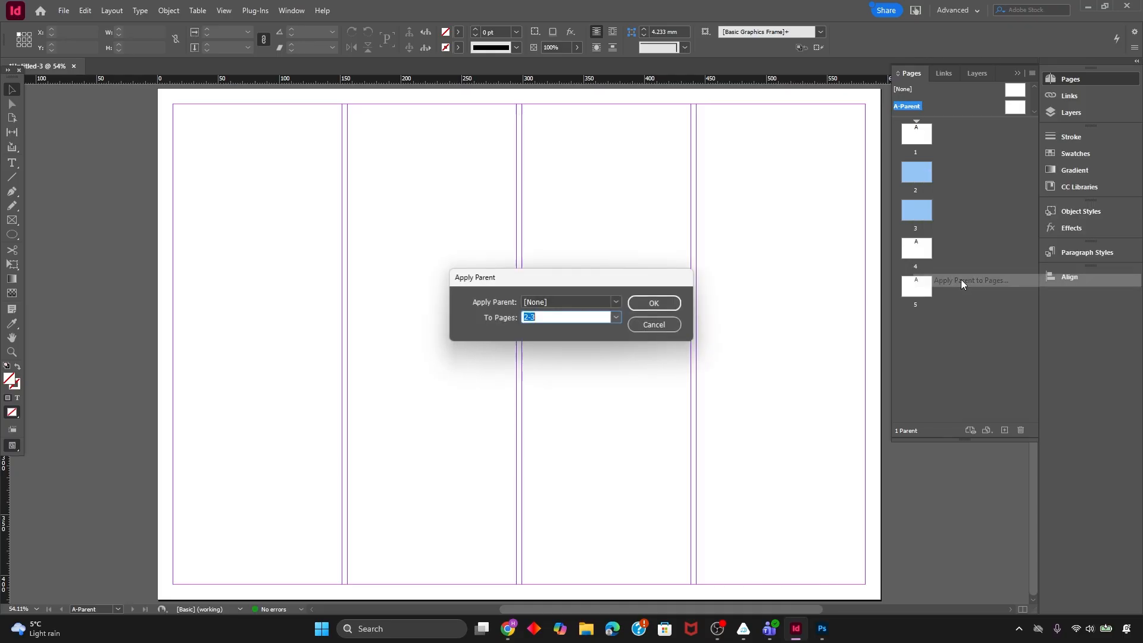
pyautogui.click(572, 302)
pyautogui.click(551, 326)
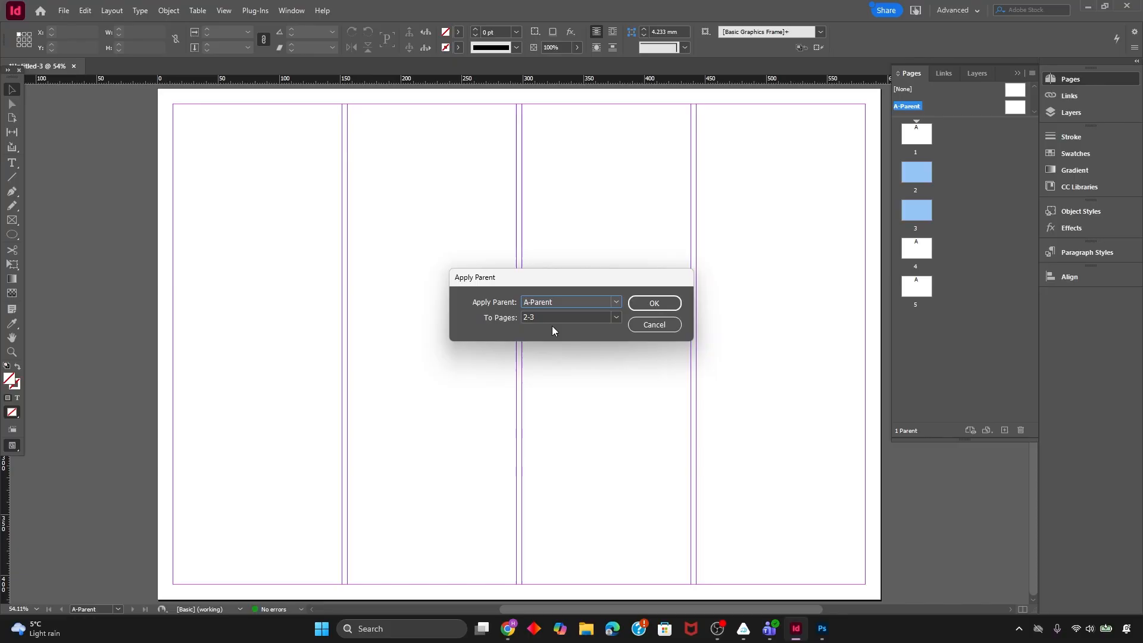
pyautogui.click(655, 305)
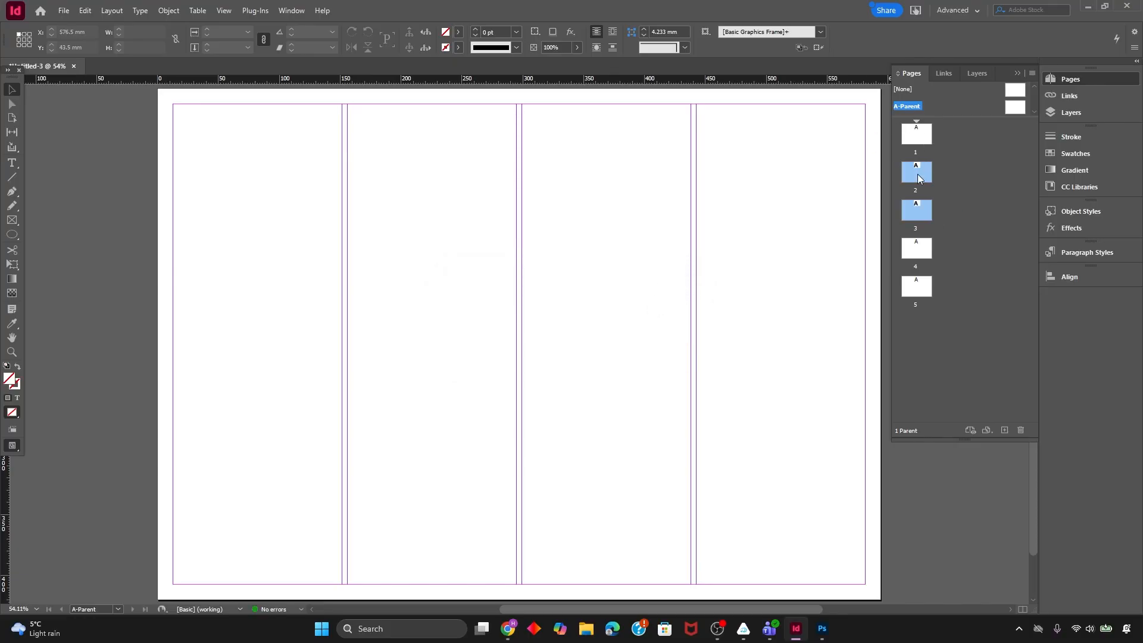
# Draw a text frame about 113.5 by 38 mm near the foot of A-Parent and enter the centred text "L6 IDS Portfolio 2026"
pyautogui.click(1015, 108)
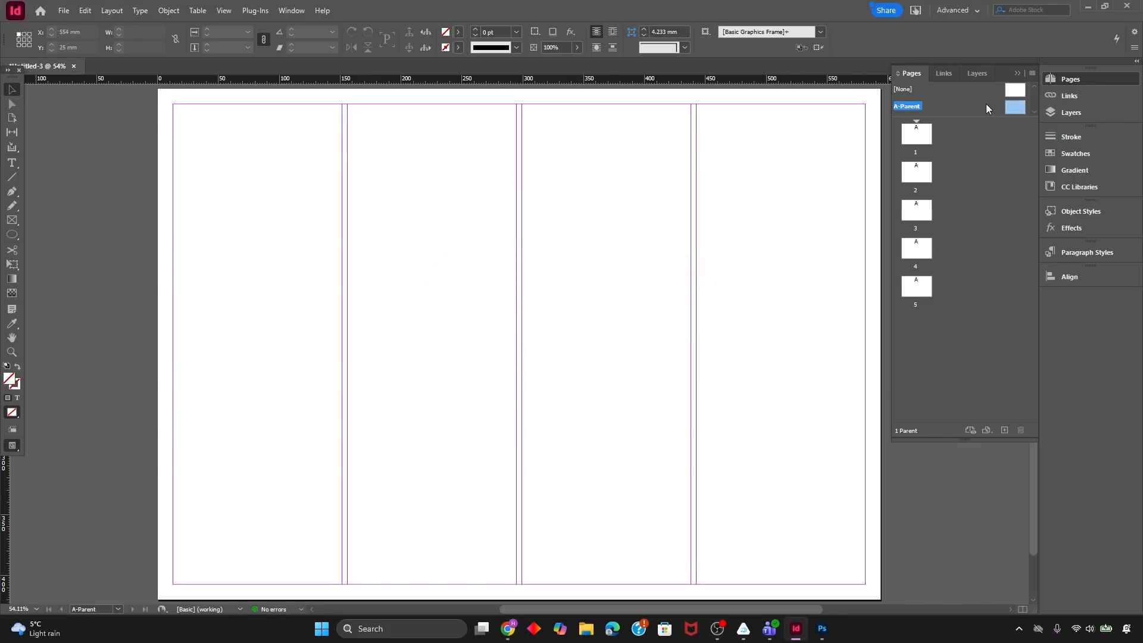
pyautogui.scroll(-2, 535, 387)
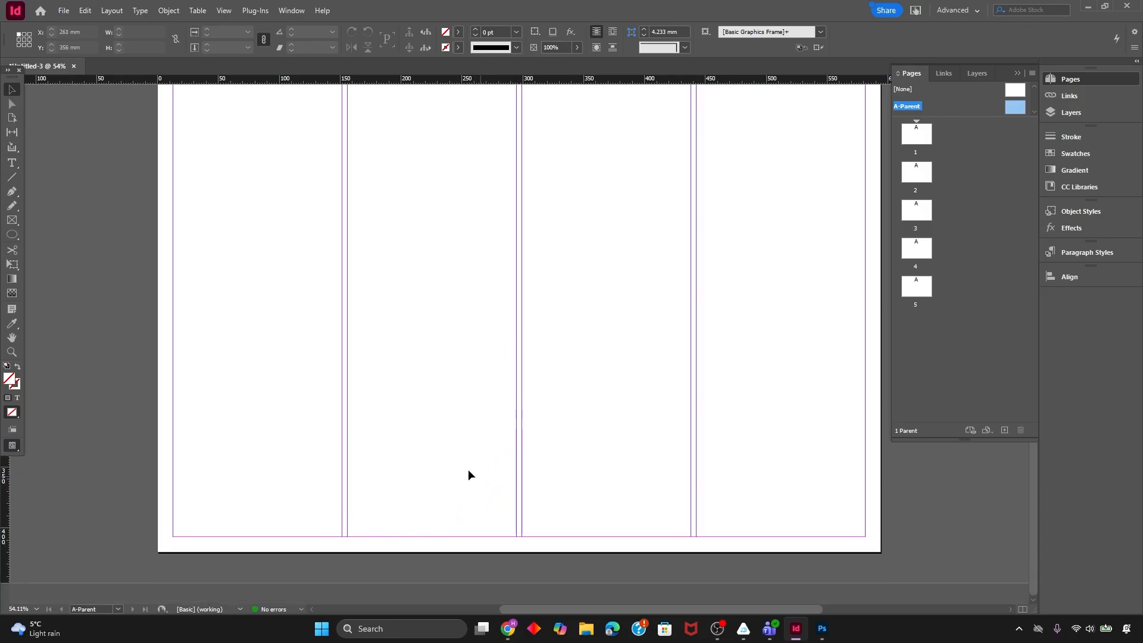
pyautogui.press('t')
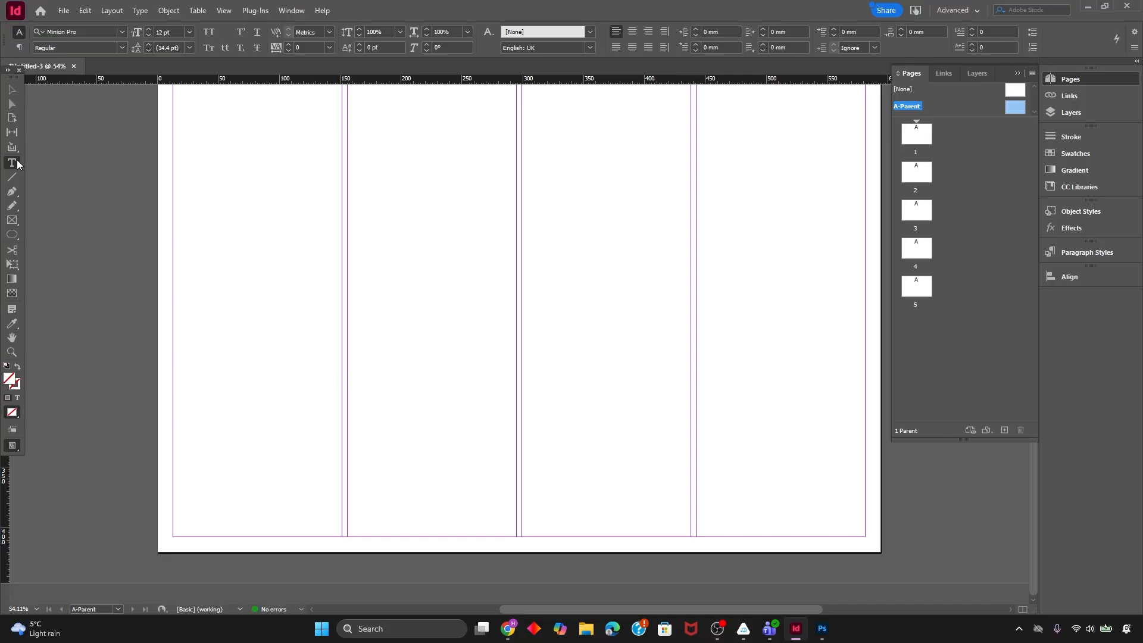
pyautogui.moveTo(448, 451); pyautogui.dragTo(587, 498)
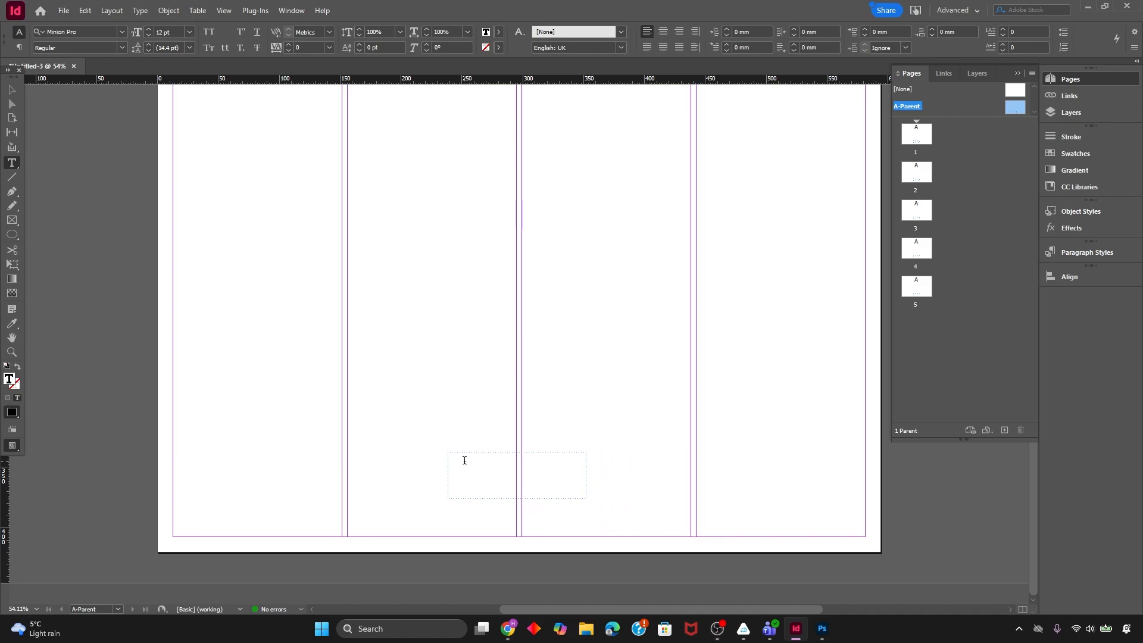
pyautogui.write('u')
pyautogui.write('6 IDS Portfolio 2026')
pyautogui.click(663, 31)
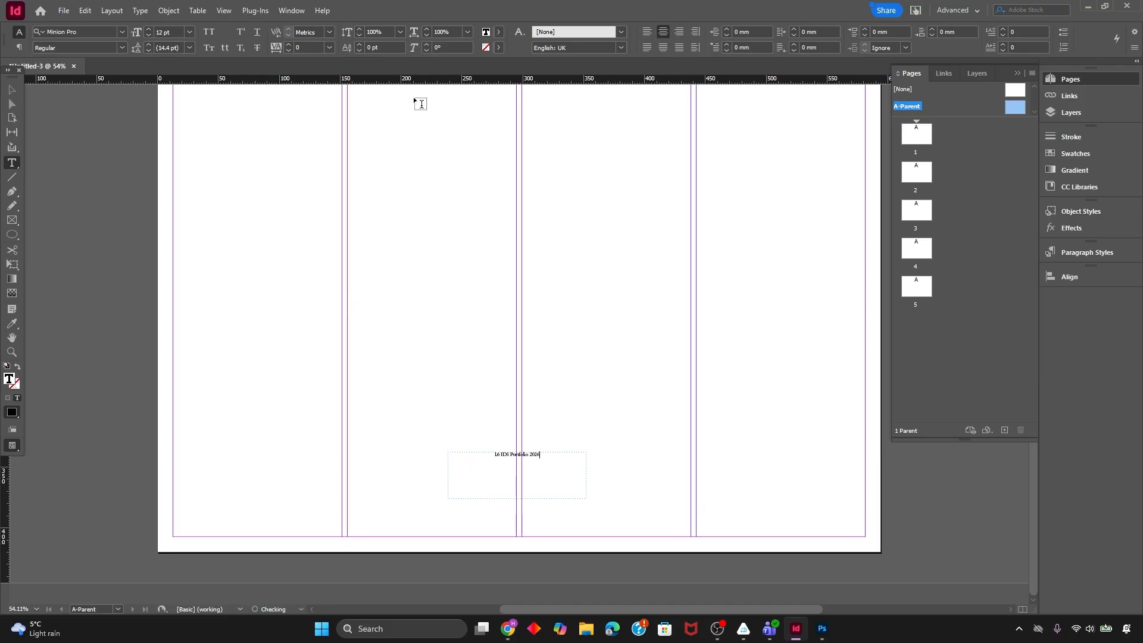
# Reduce the height of the "L6 IDS Portfolio 2026" text frame to about 9.5 mm from its lower edge
pyautogui.click(8, 89)
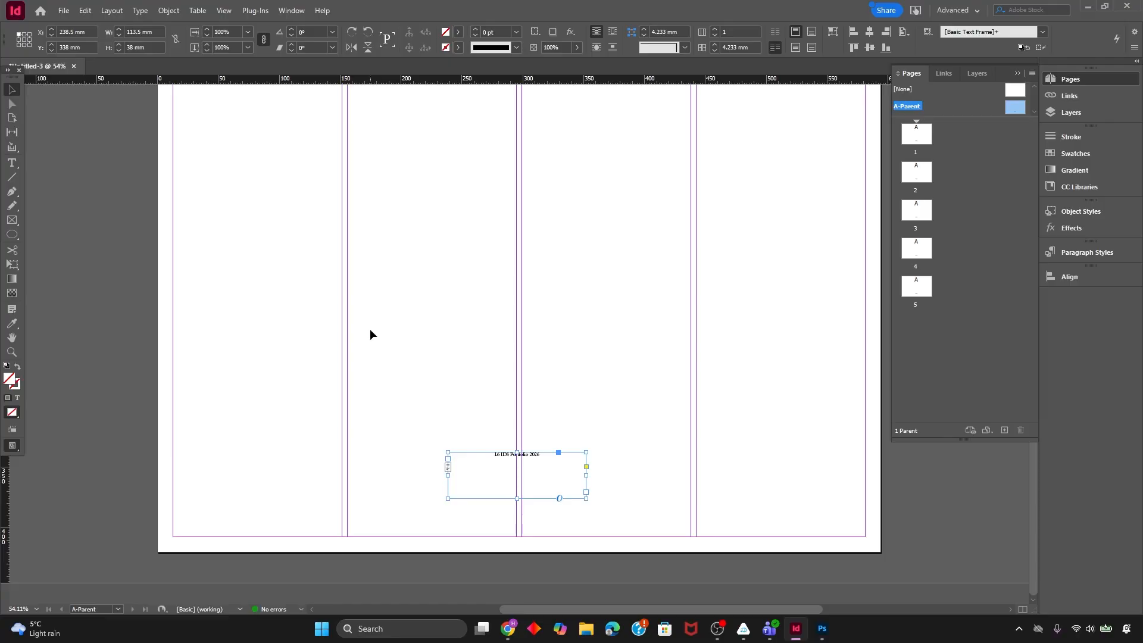
pyautogui.hotkey('ctrl', '=')
pyautogui.moveTo(509, 462); pyautogui.dragTo(518, 417)
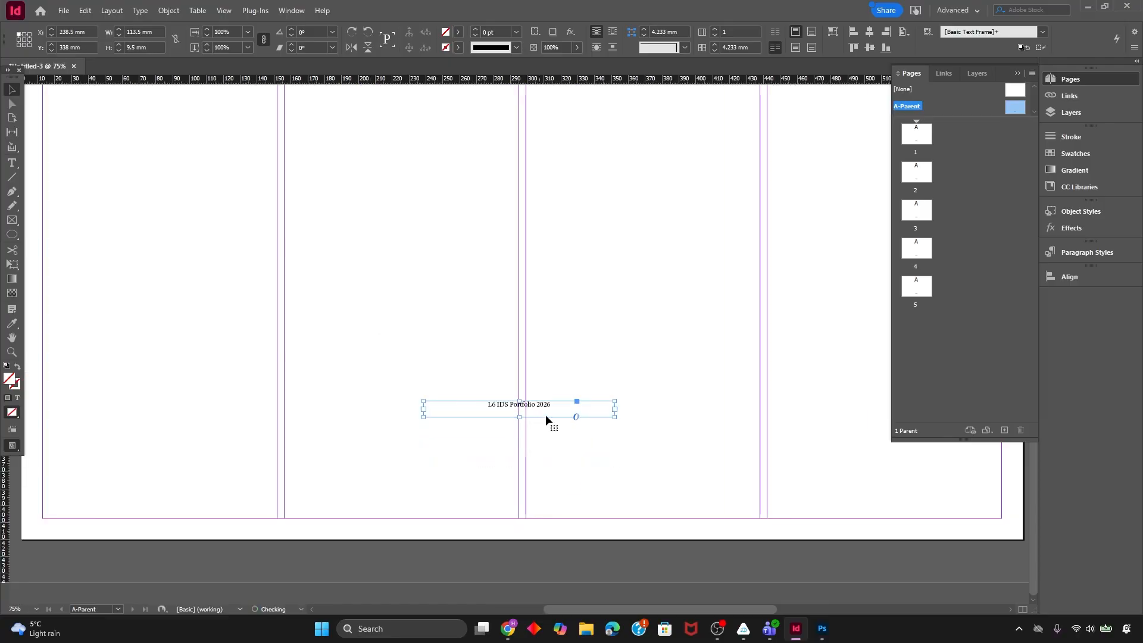
# Try right and left alignment on the footer text and return it to centred
pyautogui.doubleClick(527, 409)
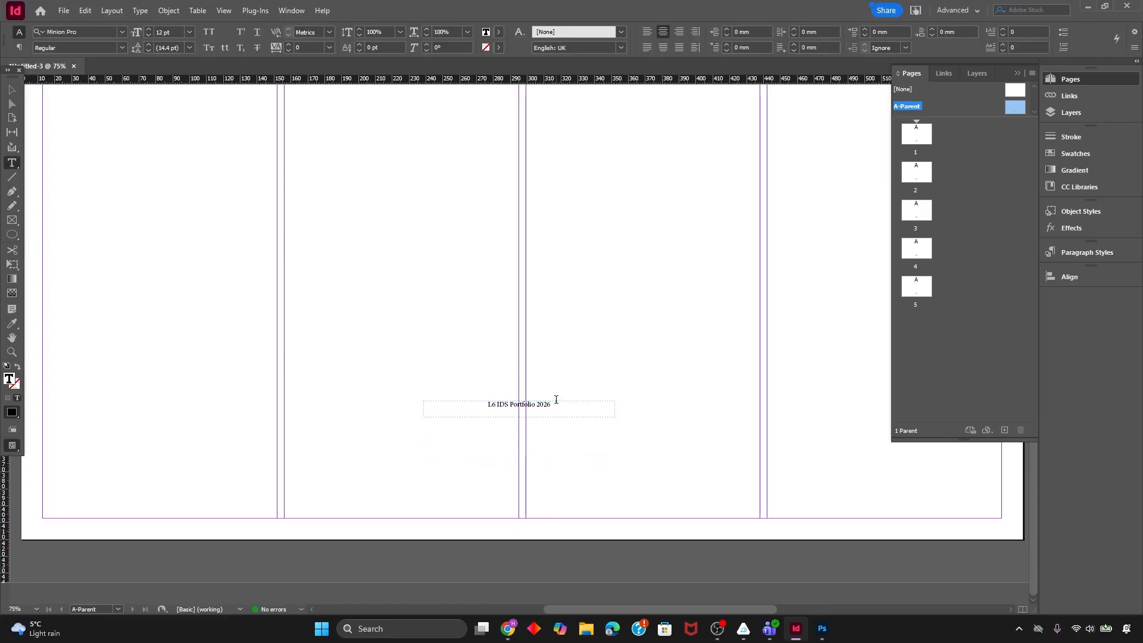
pyautogui.click(678, 31)
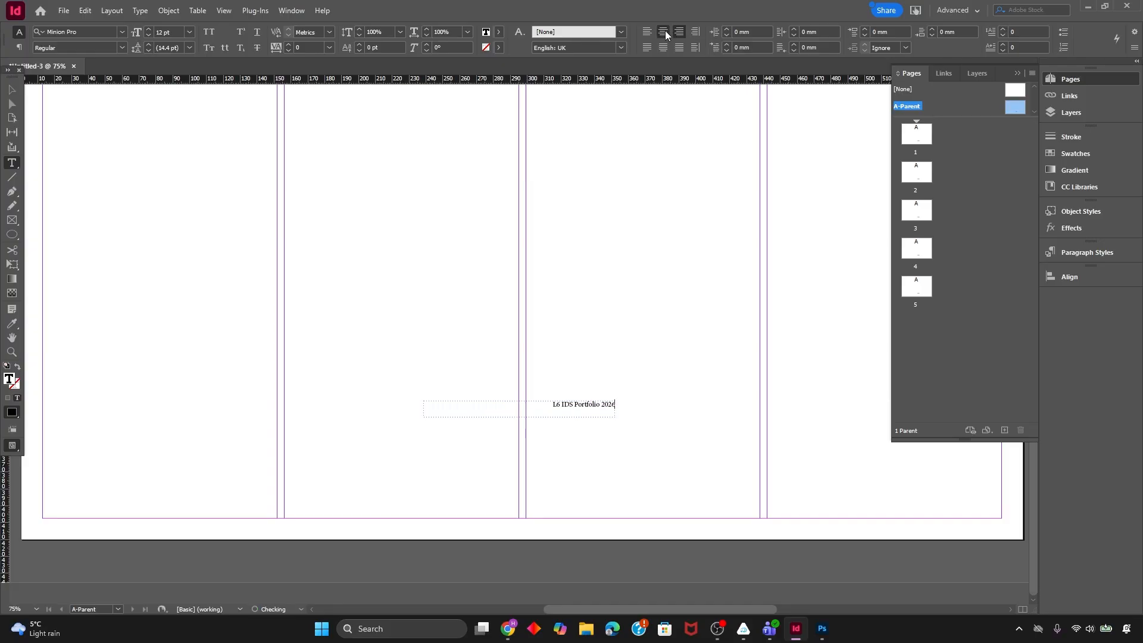
pyautogui.click(663, 32)
pyautogui.click(648, 33)
pyautogui.click(662, 31)
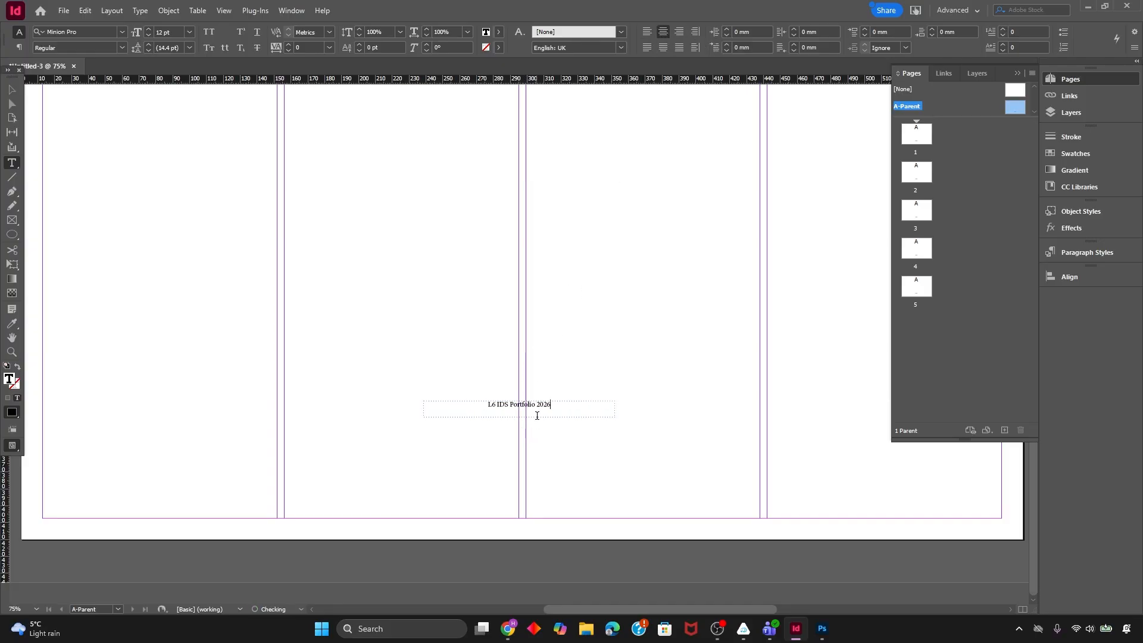
# Move the footer text frame just below A-Parent's bottom margin, to about X 240.25 mm, Y 407.3 mm
pyautogui.press('Escape')
pyautogui.moveTo(539, 417); pyautogui.dragTo(539, 534)
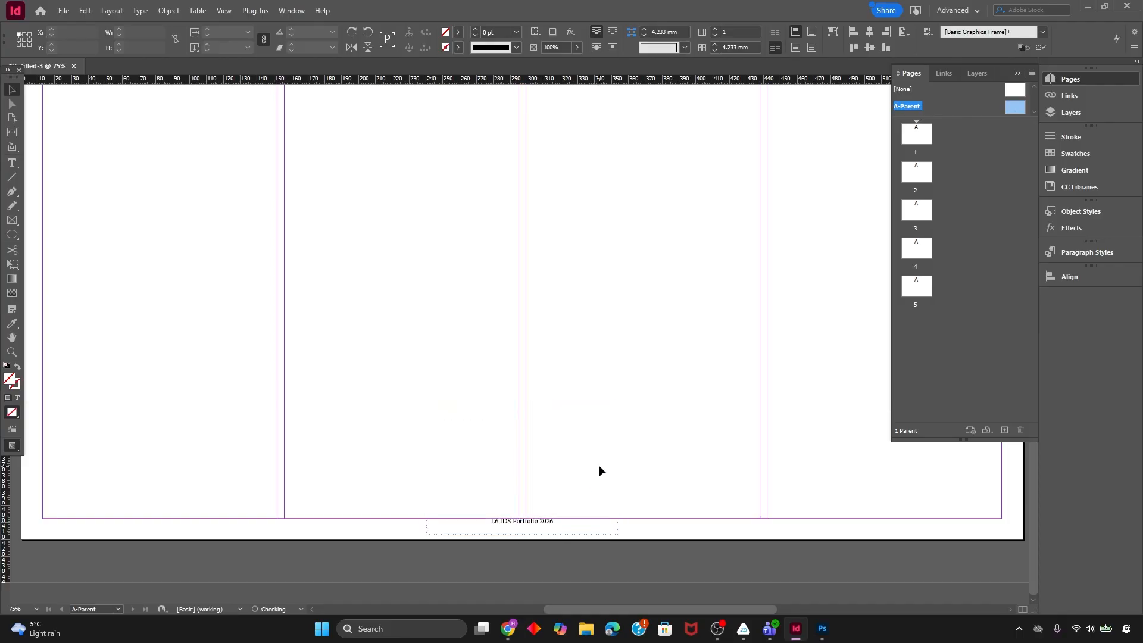
pyautogui.click(599, 466)
pyautogui.click(560, 523)
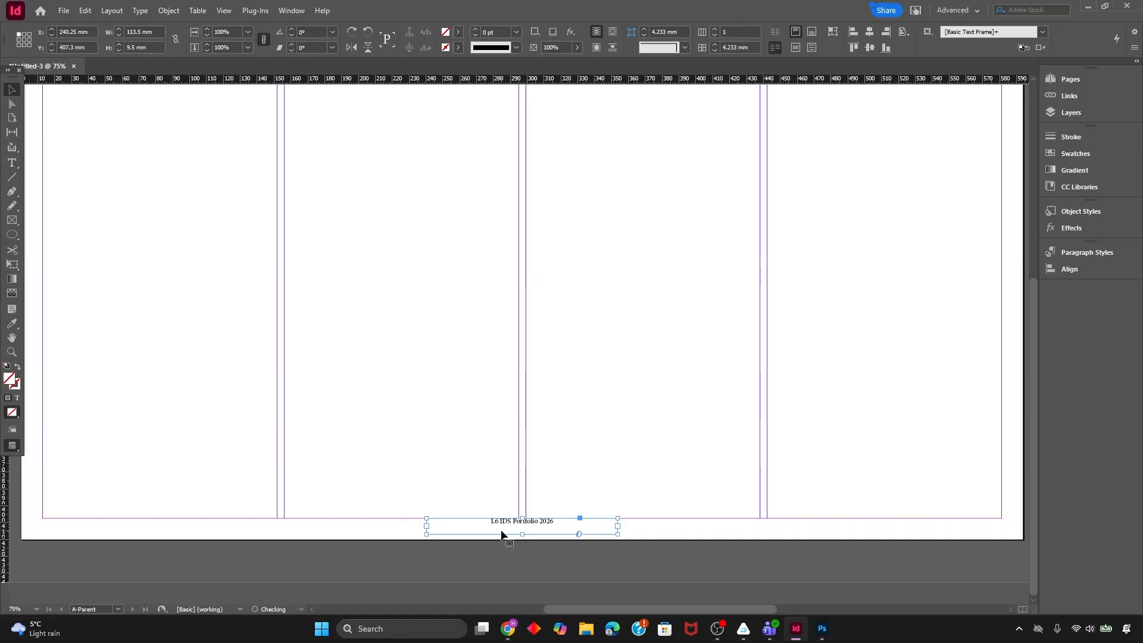
pyautogui.doubleClick(565, 524)
pyautogui.moveTo(561, 523); pyautogui.dragTo(446, 505)
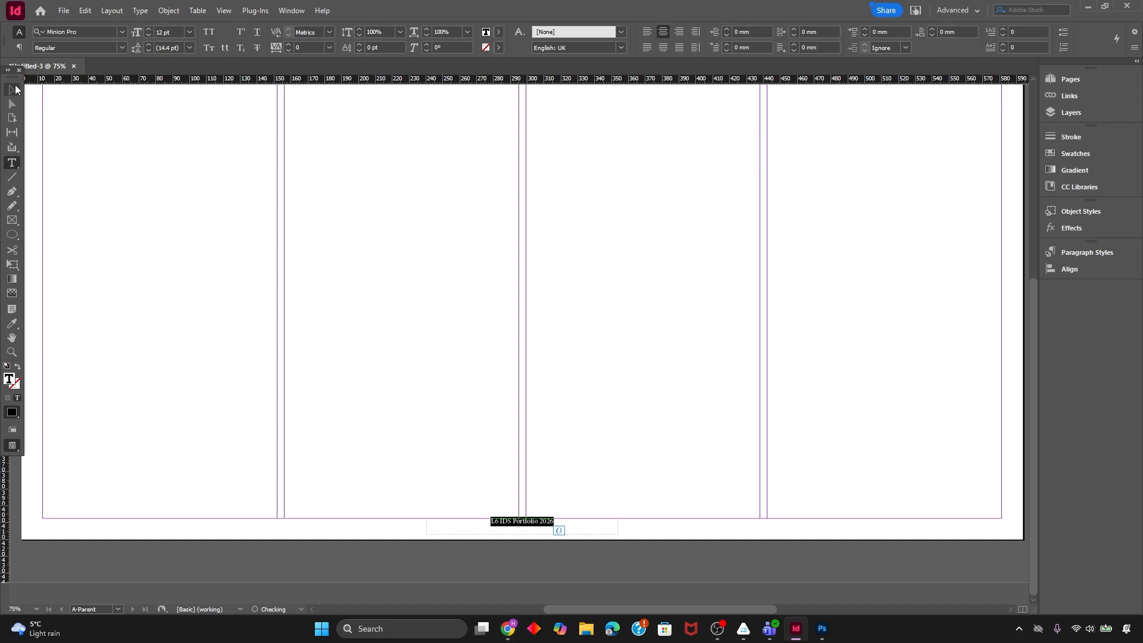
pyautogui.click(15, 89)
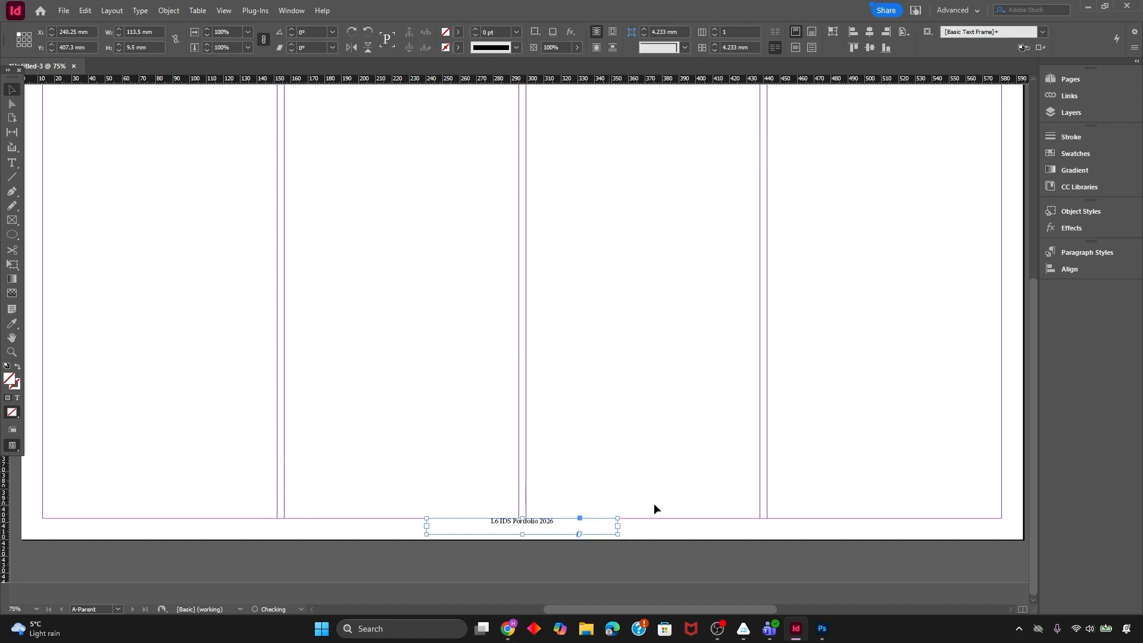
# Edit the [Basic Paragraph] style's basic character formats and set its font family to Roboto
pyautogui.click(1083, 252)
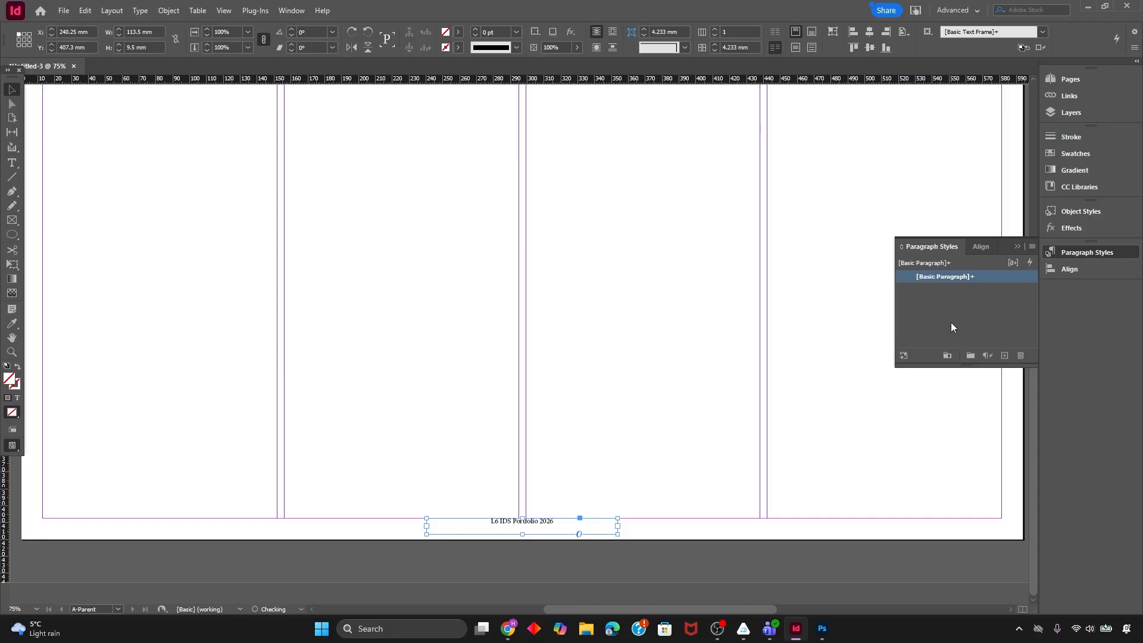
pyautogui.doubleClick(931, 278)
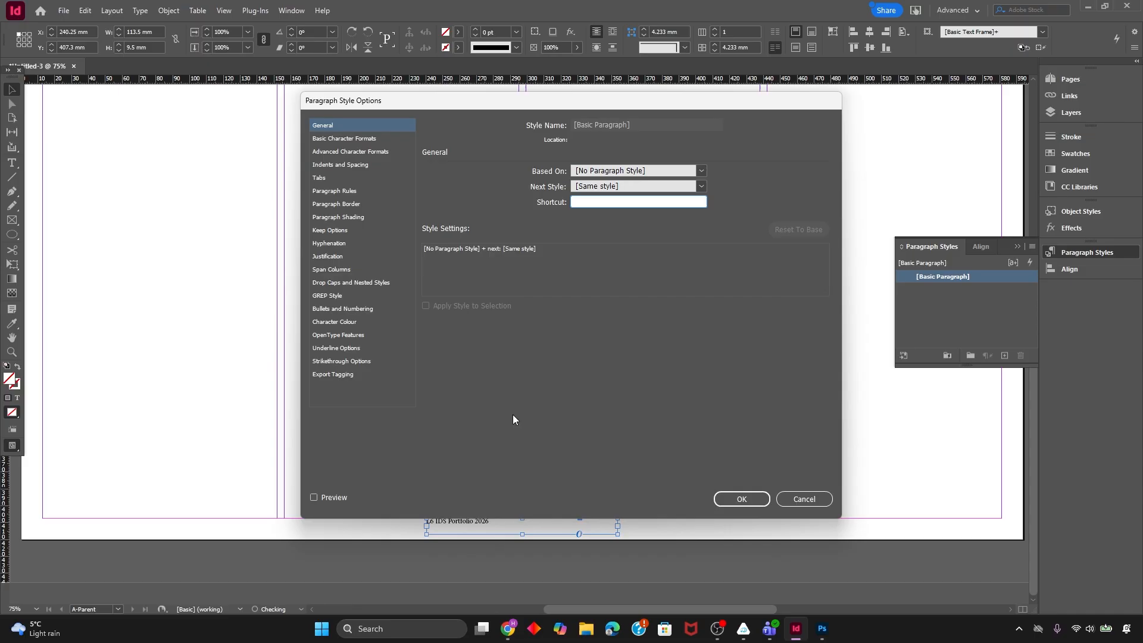
pyautogui.click(359, 138)
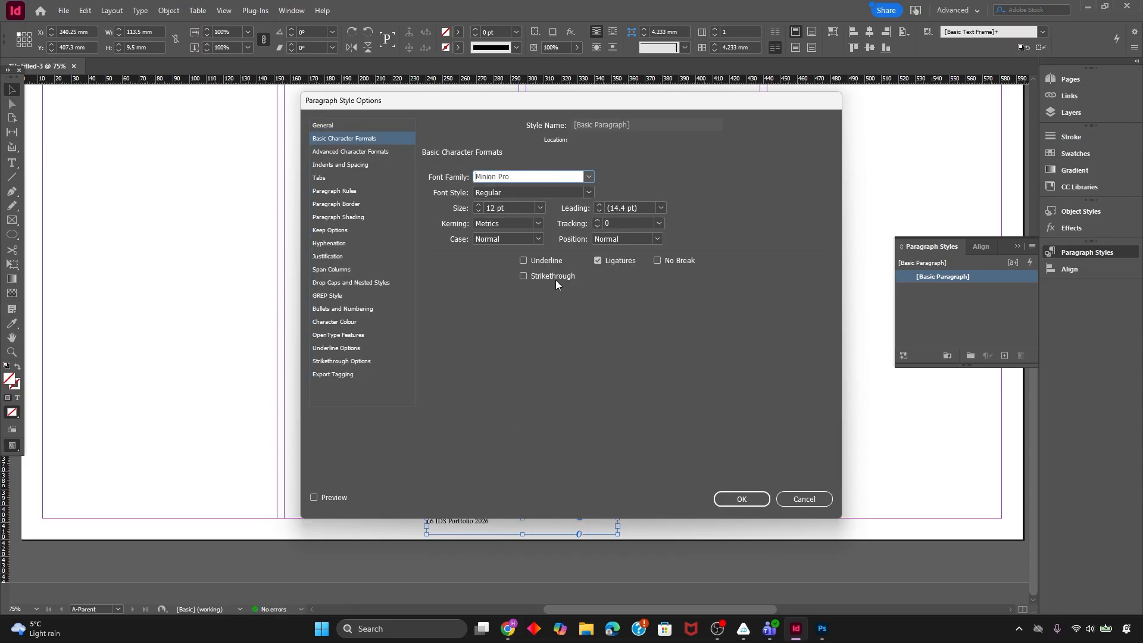
pyautogui.click(589, 177)
pyautogui.scroll(-5, 531, 481)
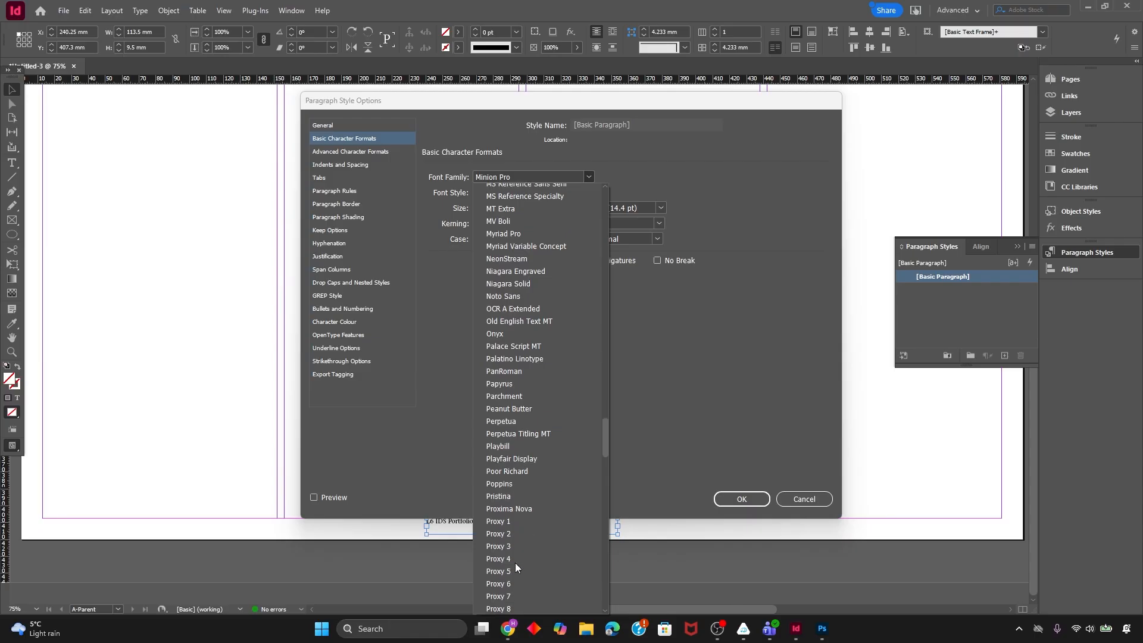
pyautogui.scroll(-8, 534, 570)
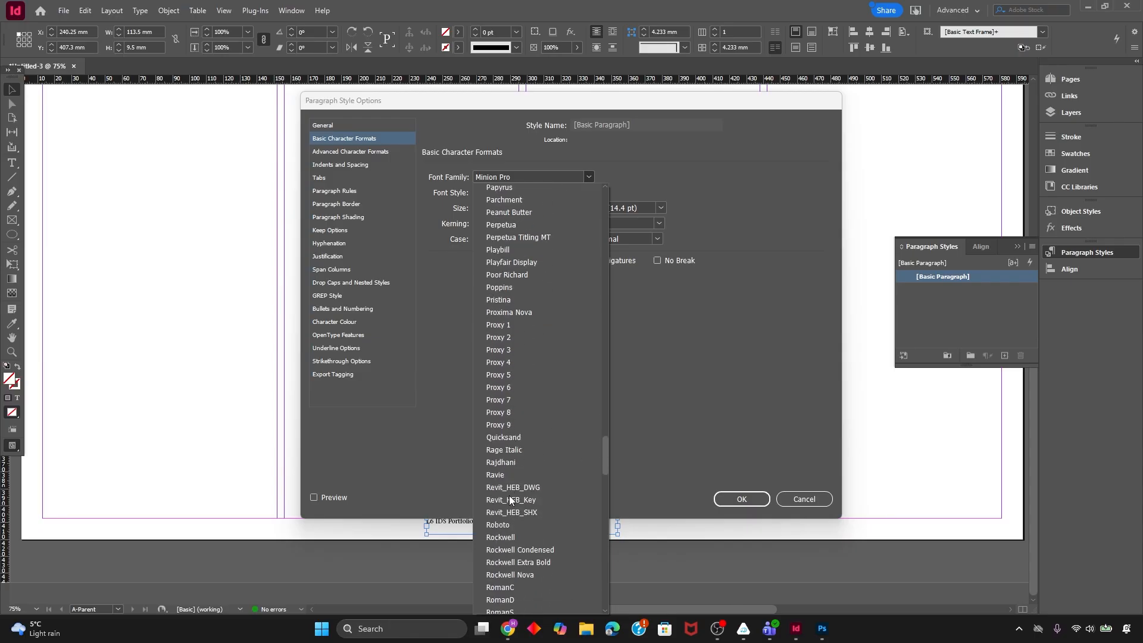
pyautogui.scroll(-1, 533, 565)
pyautogui.click(520, 394)
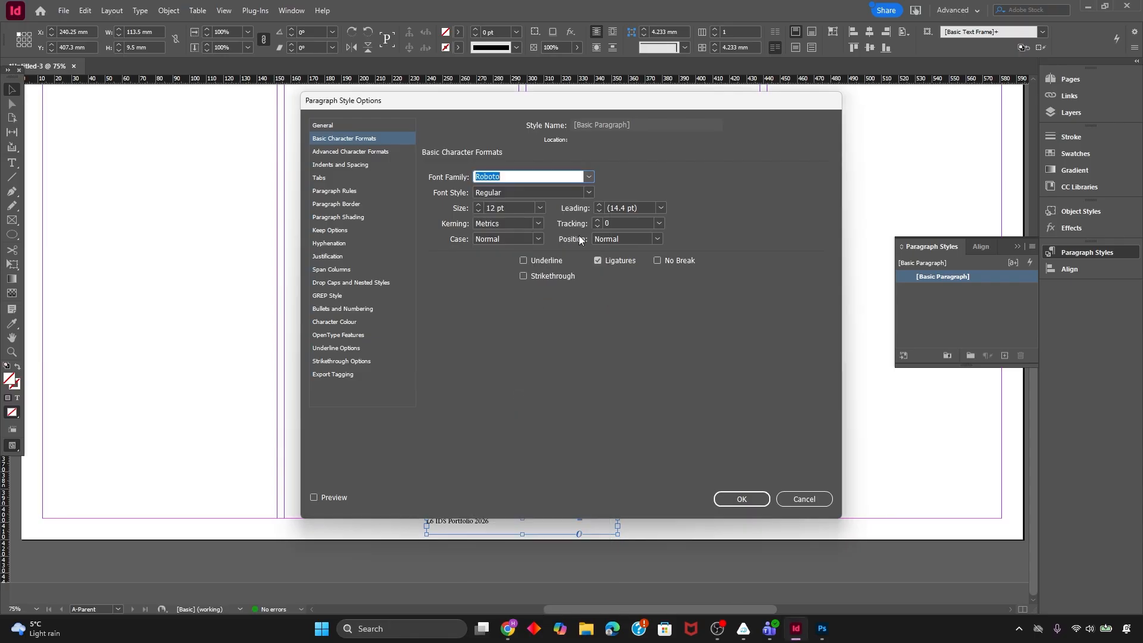
# Set the [Basic Paragraph] style's font size to 14 pt and apply the style changes
pyautogui.click(540, 208)
pyautogui.click(513, 307)
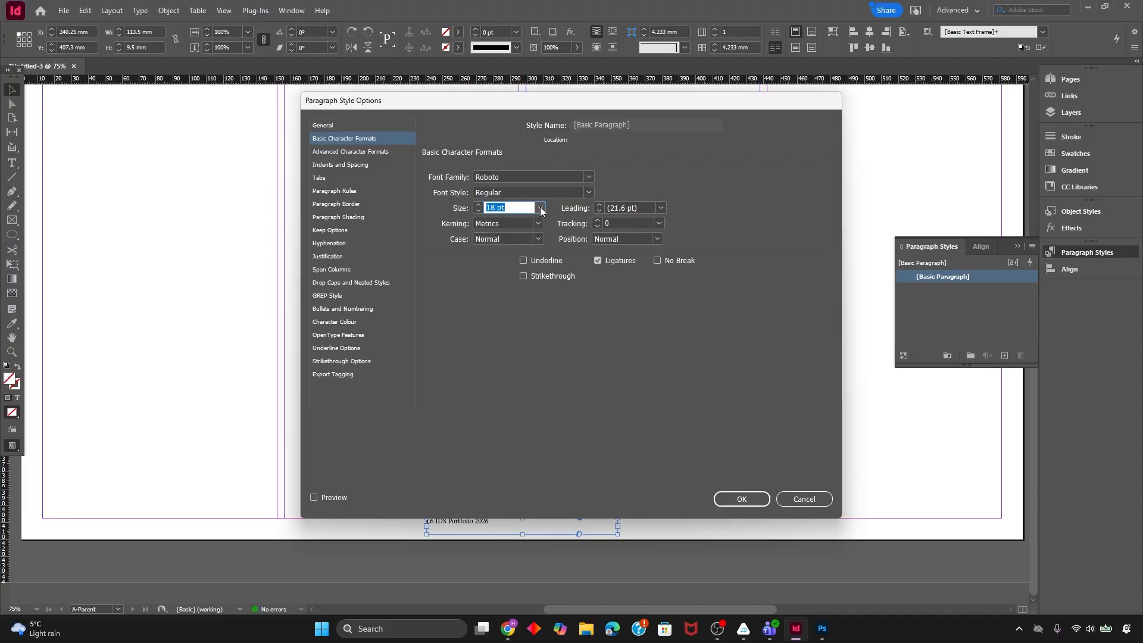
pyautogui.click(540, 208)
pyautogui.click(506, 295)
pyautogui.click(745, 500)
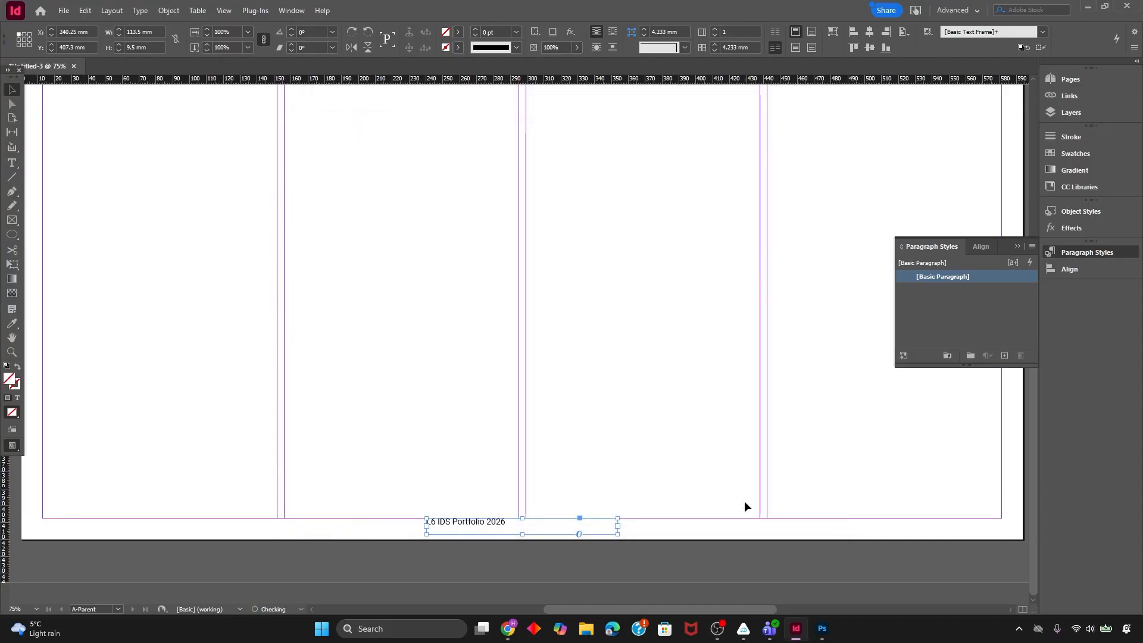
# Centre the "L6 IDS Portfolio 2026" text within its footer frame and deselect the frame
pyautogui.doubleClick(504, 520)
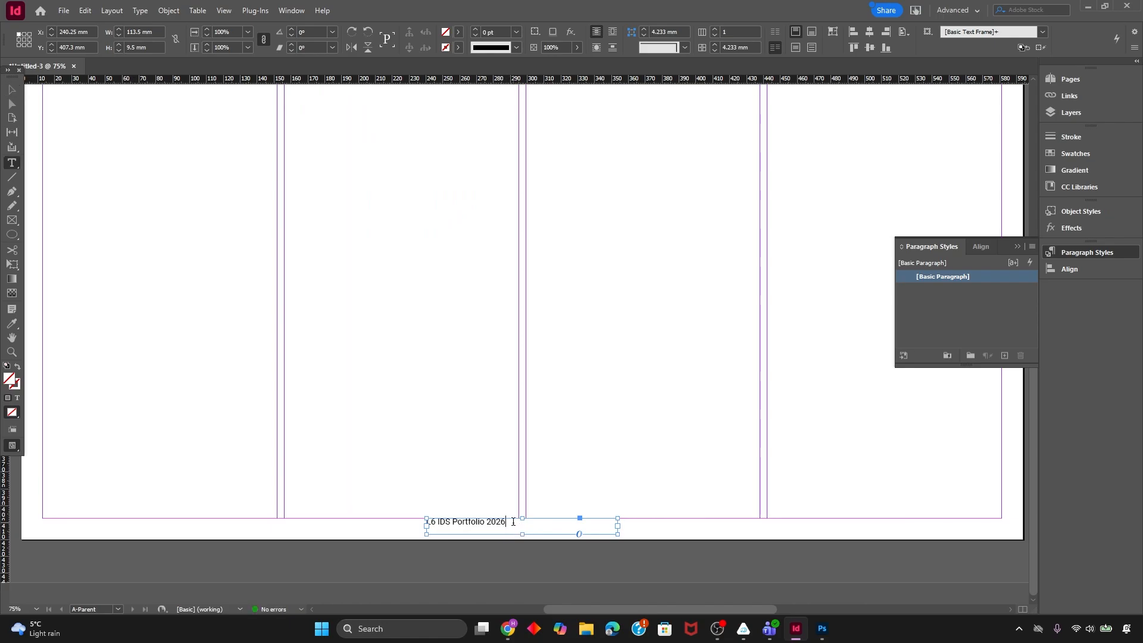
pyautogui.click(659, 32)
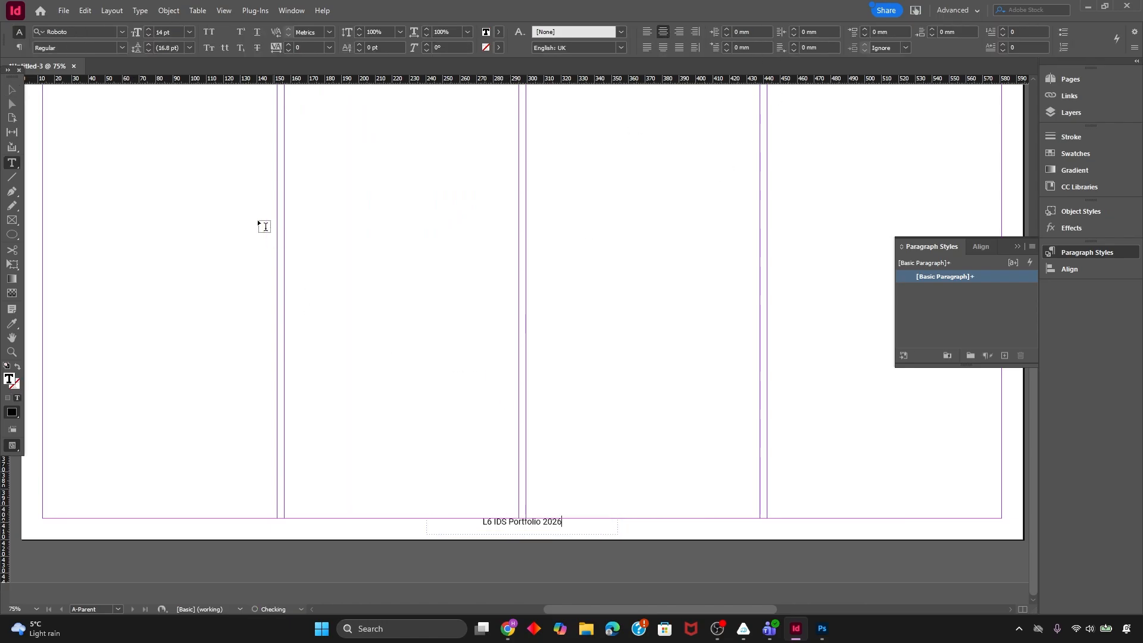
pyautogui.click(11, 90)
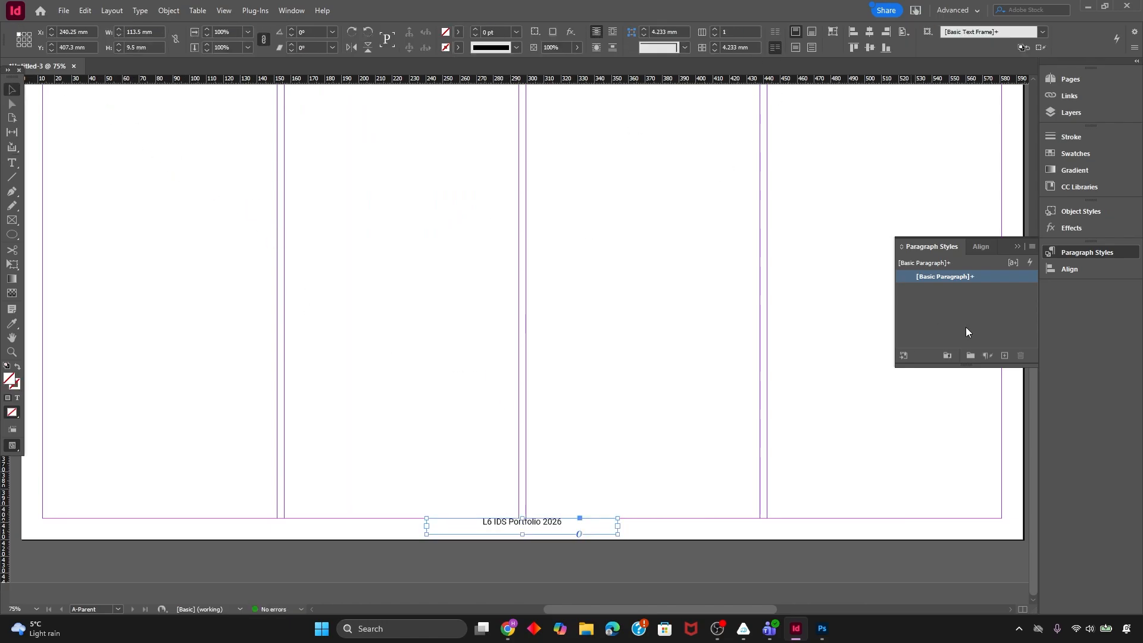
pyautogui.click(1015, 246)
pyautogui.click(558, 465)
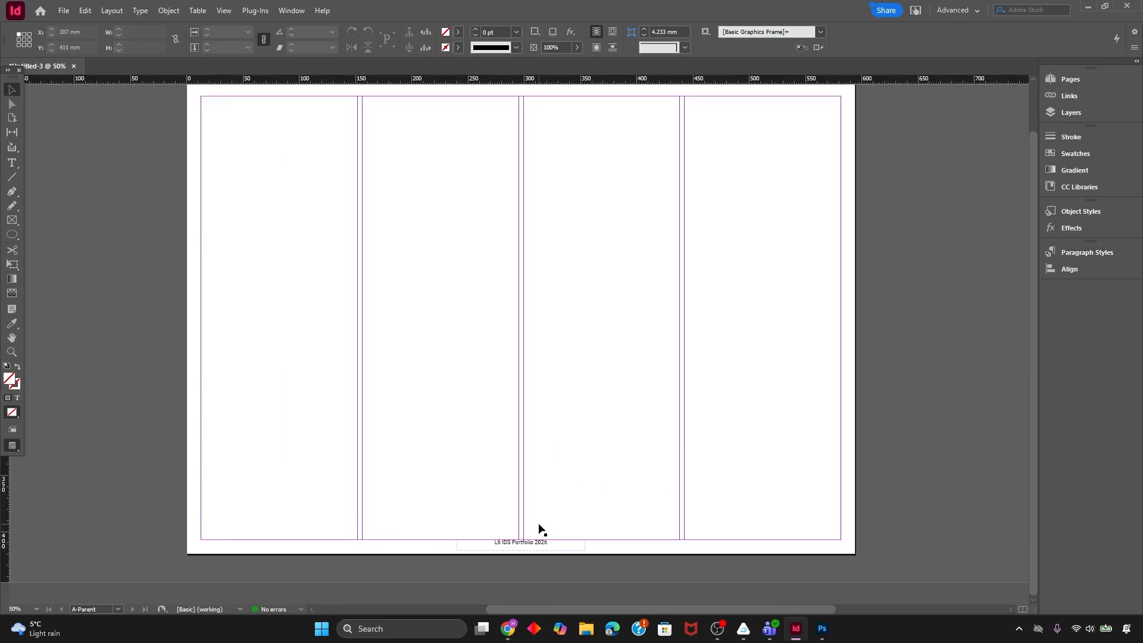
# Try pasting a copy of the "L6 IDS Portfolio 2026" footer frame onto A-Parent and undo the paste
pyautogui.hotkey('ctrl', '-')
pyautogui.click(524, 547)
pyautogui.hotkey('ctrl', '=')
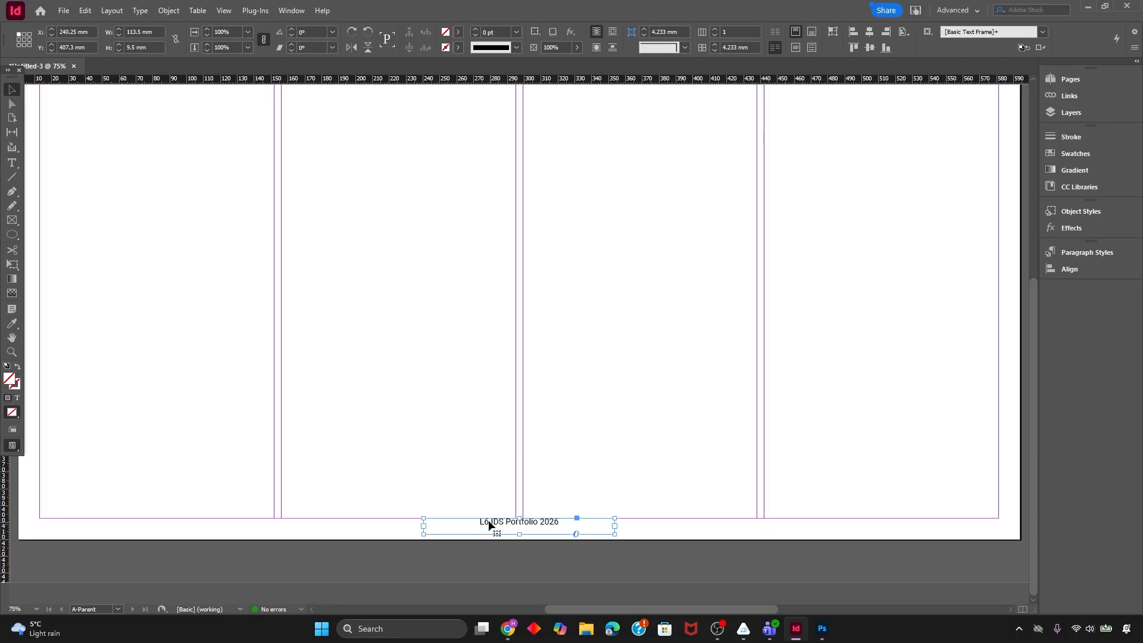
pyautogui.press('t')
pyautogui.moveTo(358, 340); pyautogui.dragTo(595, 434)
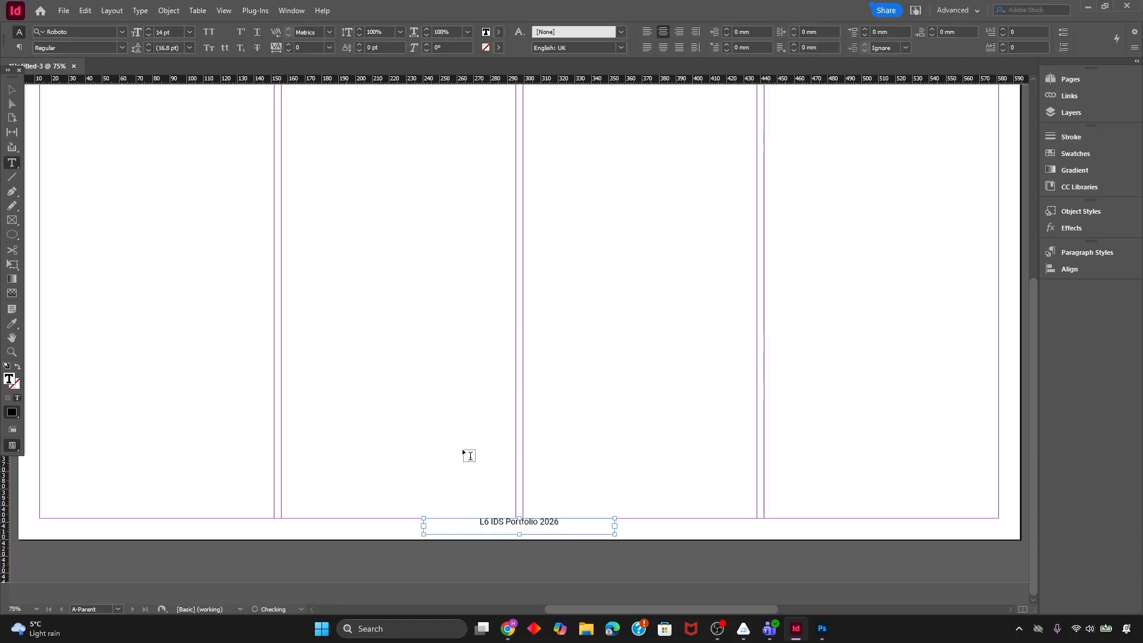
pyautogui.click(12, 90)
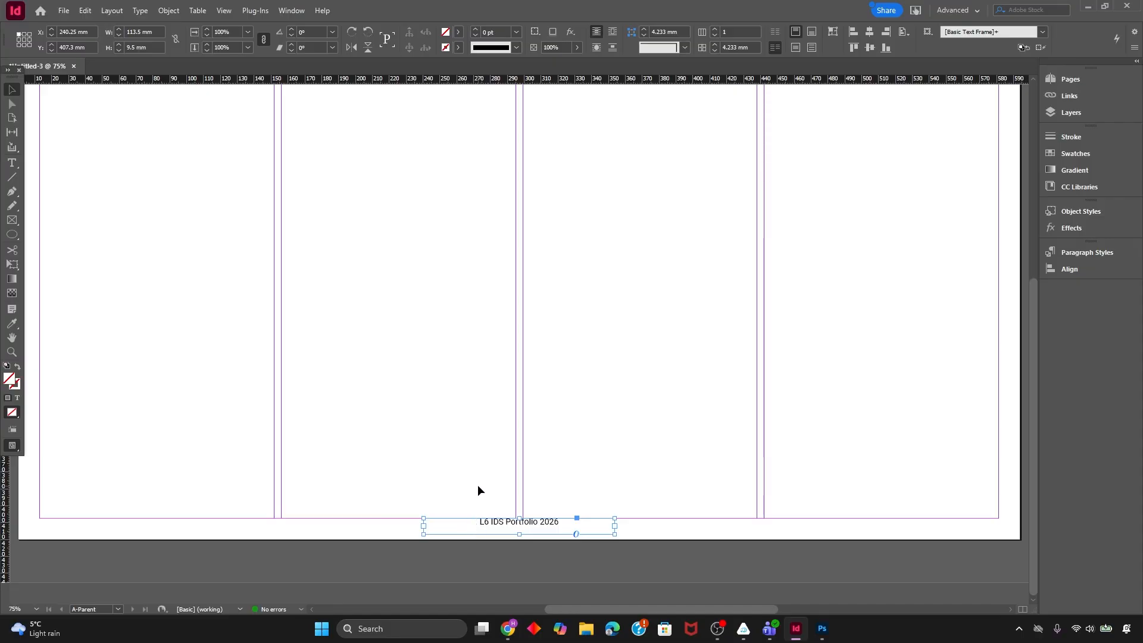
pyautogui.hotkey('ctrl', 'v')
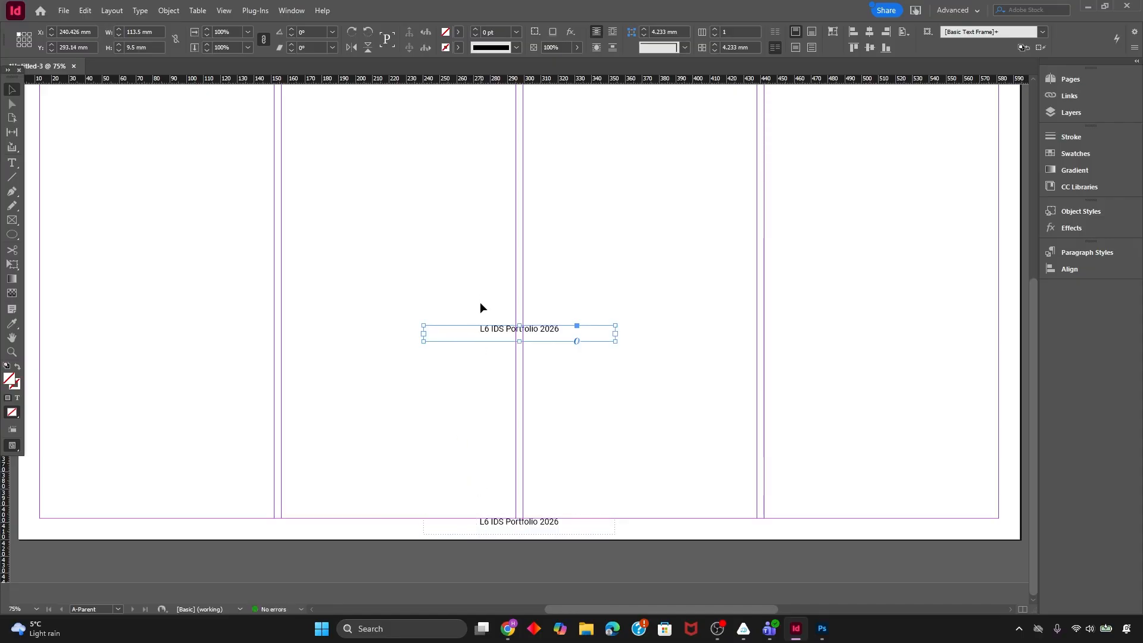
pyautogui.hotkey('ctrl', 'z')
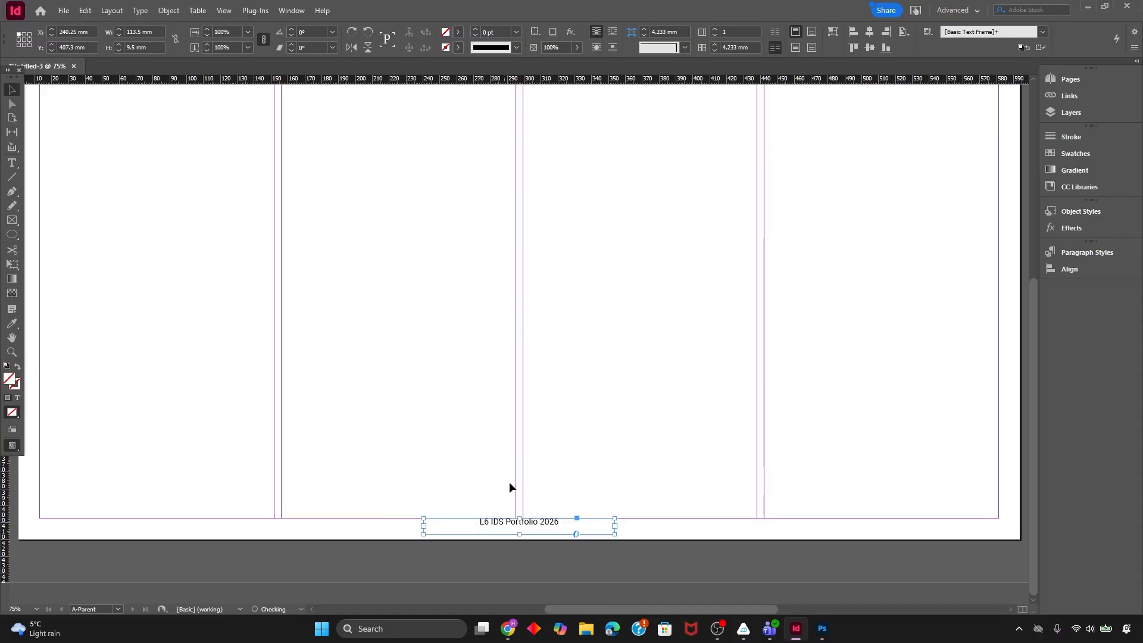
# Duplicate the footer frame along the same baseline to A-Parent's left margin, at X 12.7 mm, Y 407.3 mm
pyautogui.hscroll(-1, 484, 528)
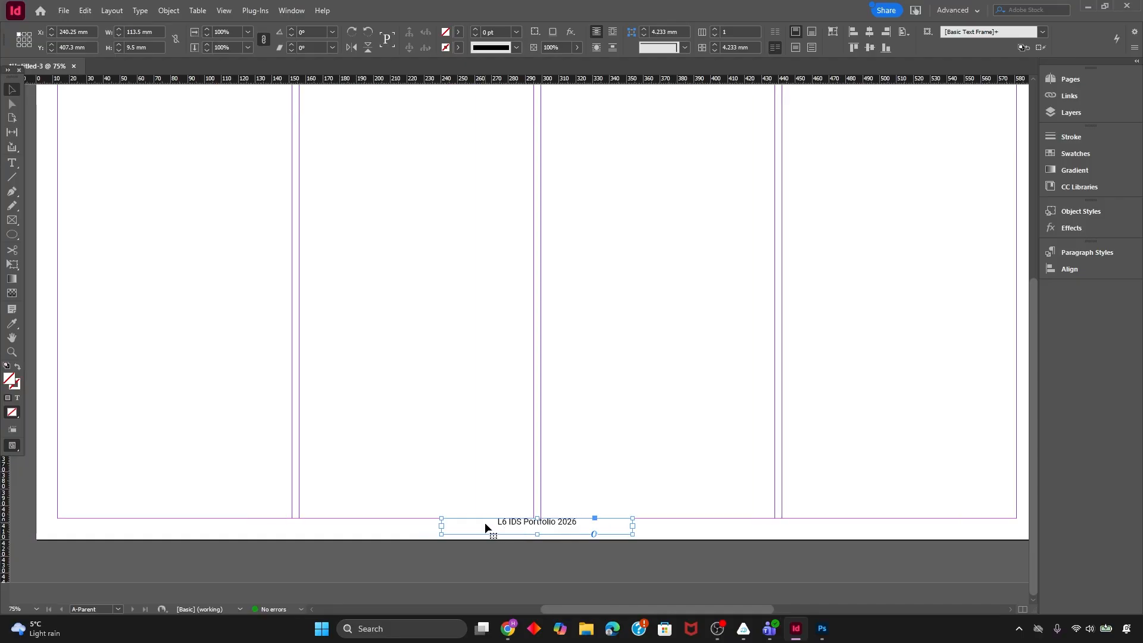
pyautogui.moveTo(503, 523); pyautogui.dragTo(93, 526)
# Left-align the text in the left footer frame and replace it with the author's full name
pyautogui.press('t')
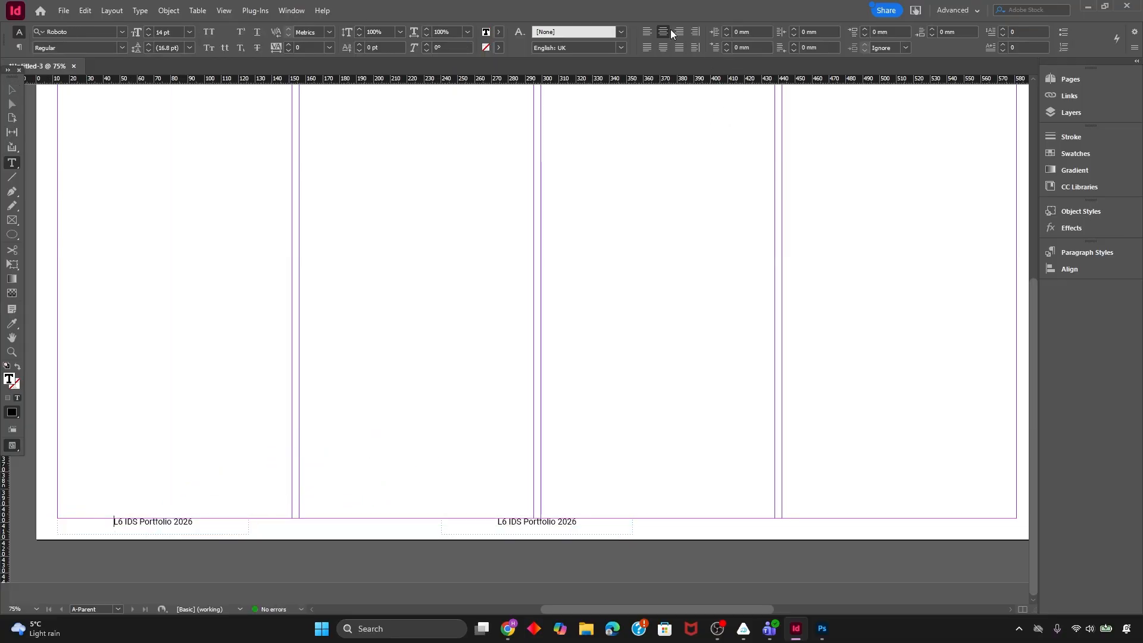
pyautogui.click(647, 32)
pyautogui.hotkey('ctrl', 'a')
pyautogui.hscroll(-3, 178, 519)
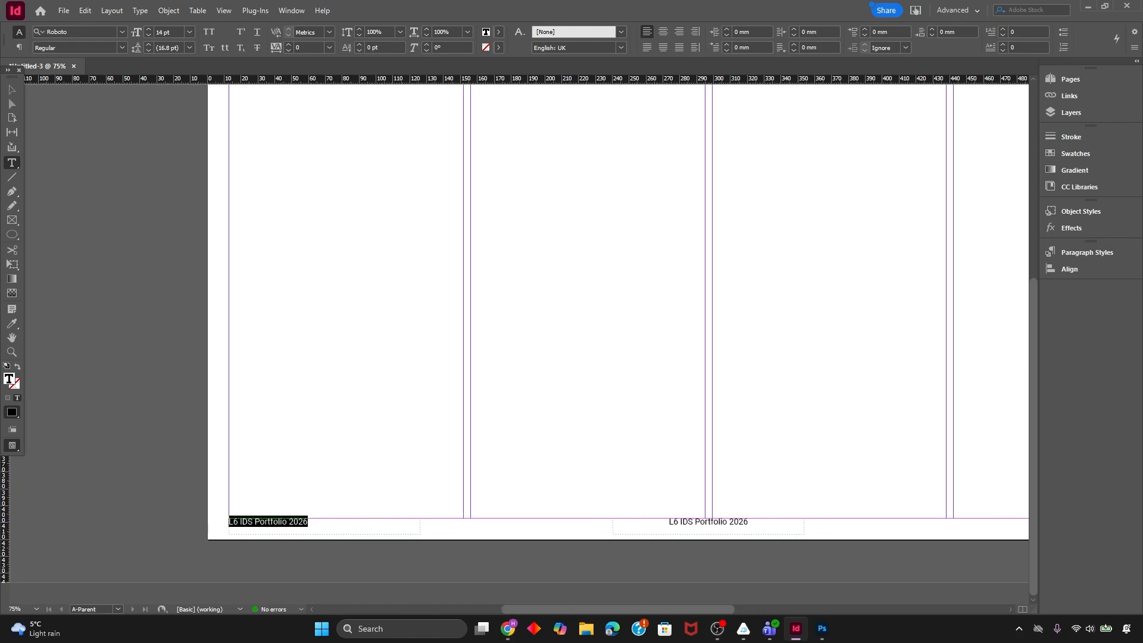
pyautogui.write('Hannah Thatcher')
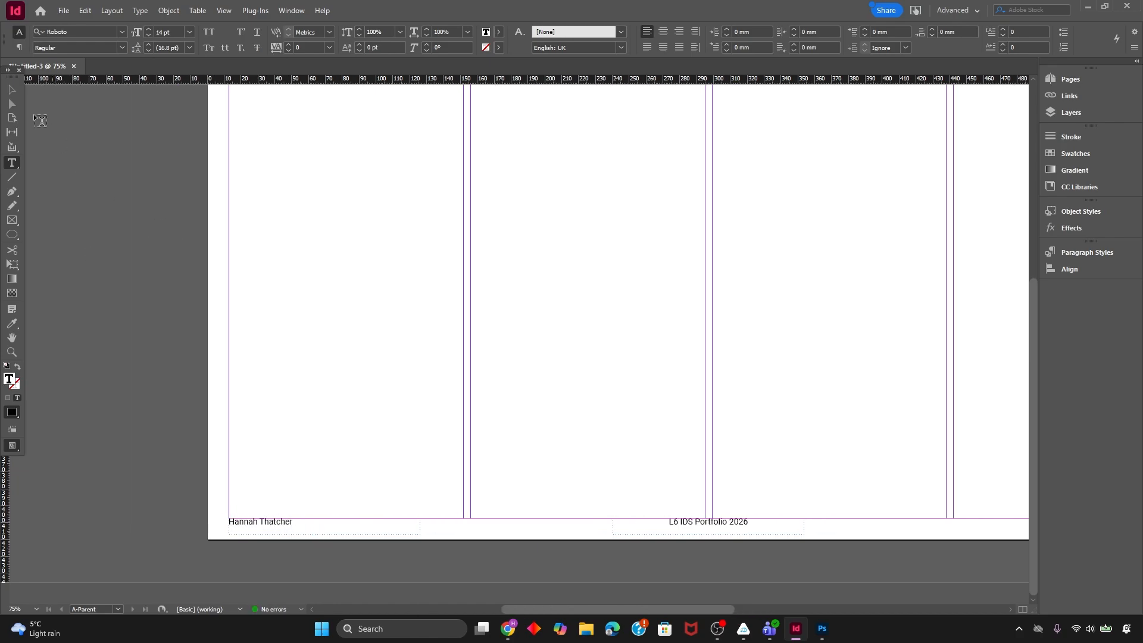
pyautogui.click(11, 89)
# Duplicate the centre "L6 IDS Portfolio 2026" frame so the copy's right edge meets A-Parent's right margin
pyautogui.moveTo(559, 609); pyautogui.dragTo(636, 608)
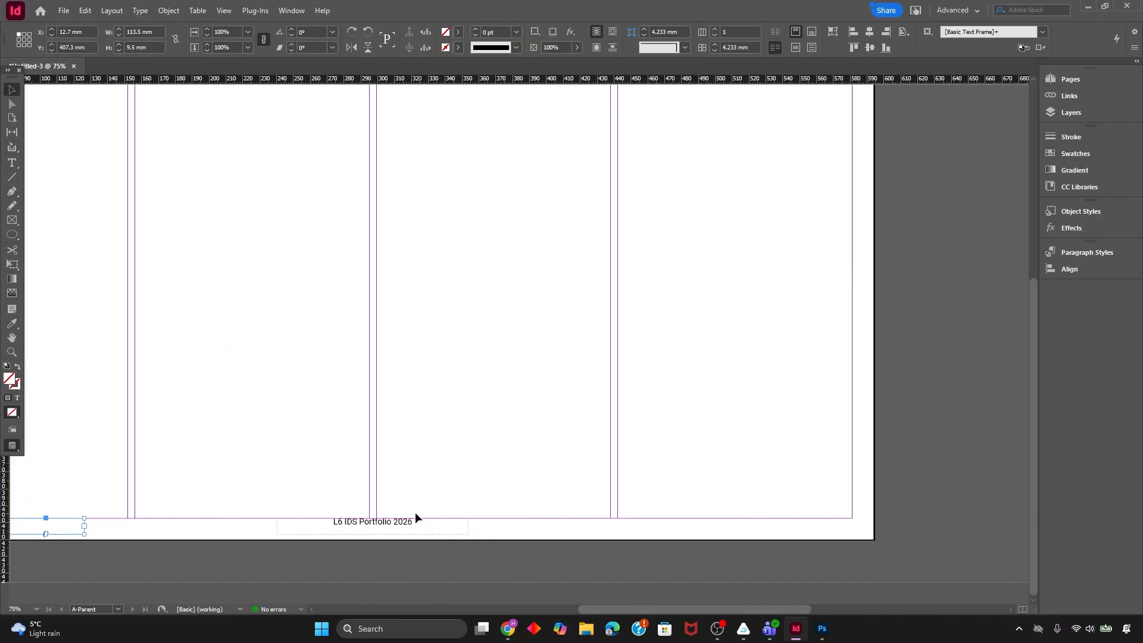
pyautogui.click(417, 522)
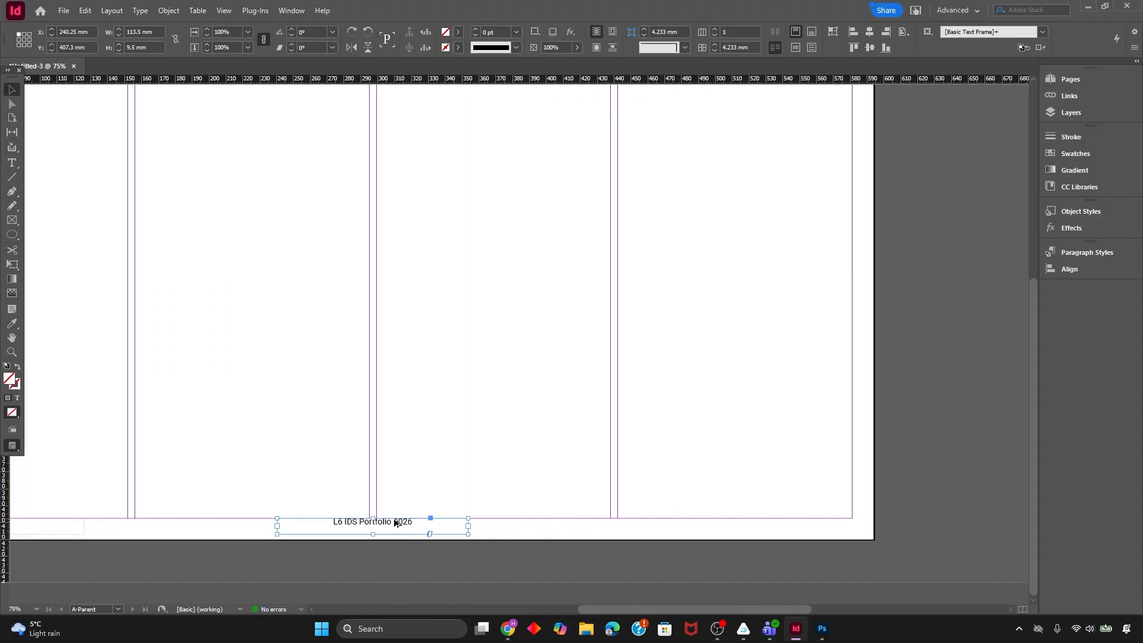
pyautogui.moveTo(395, 525); pyautogui.dragTo(767, 525)
pyautogui.hotkey('ctrl', 'z')
pyautogui.moveTo(667, 529); pyautogui.dragTo(703, 519)
# Delete the text in the right footer frame and set its alignment to right
pyautogui.doubleClick(734, 530)
pyautogui.press('BackSpace')
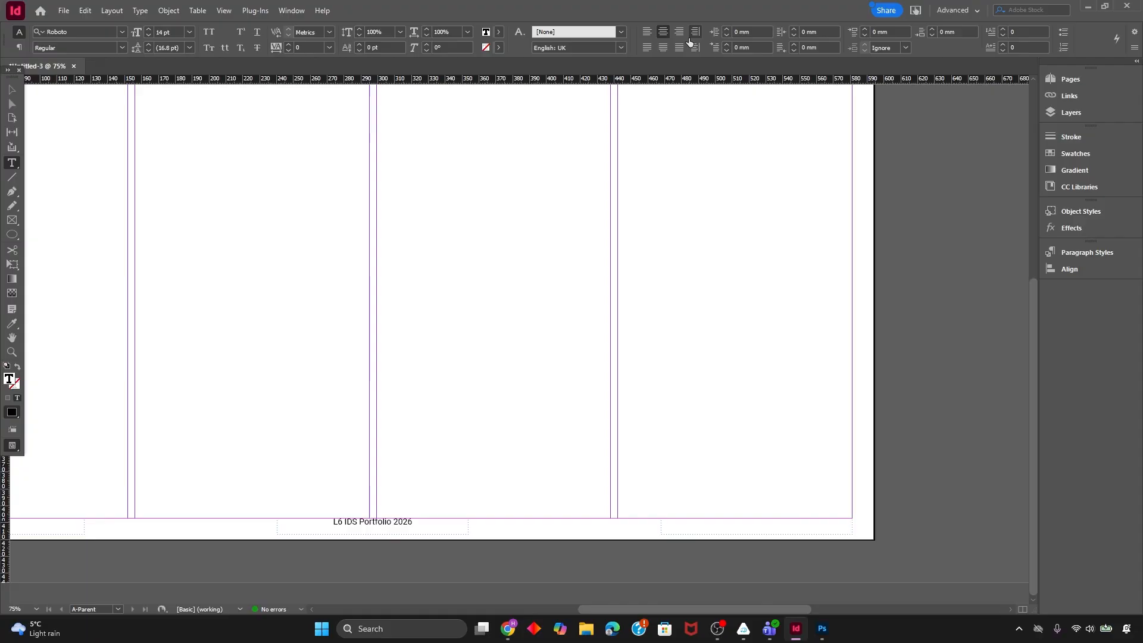
pyautogui.click(679, 32)
# Insert a Current Page Number marker in the right footer frame and finish editing the text
pyautogui.click(146, 13)
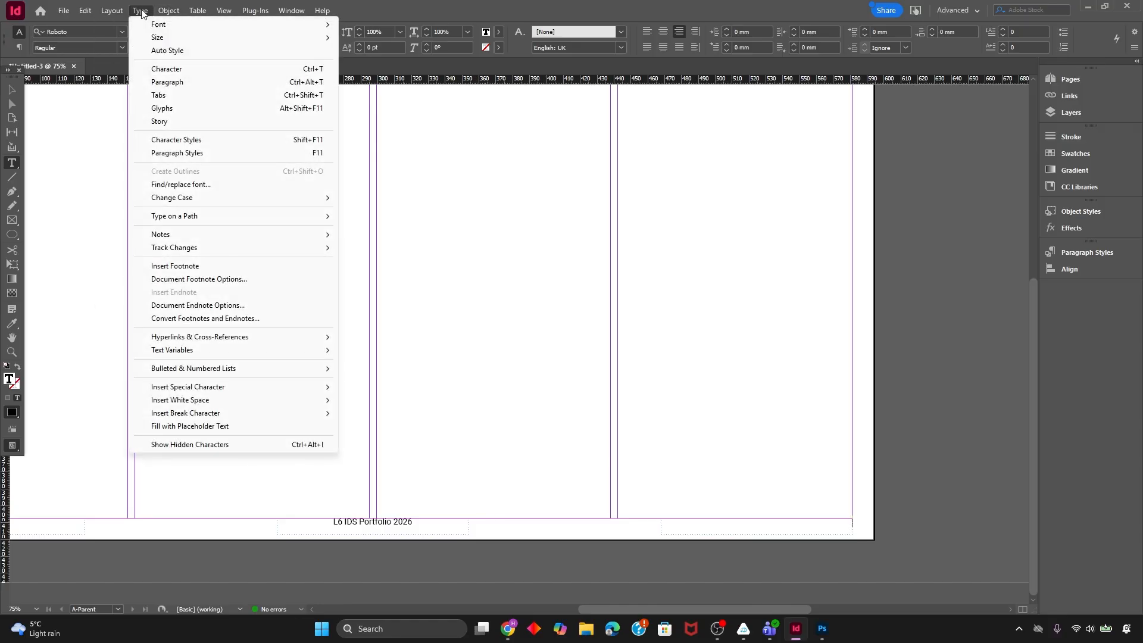
pyautogui.moveTo(158, 388)
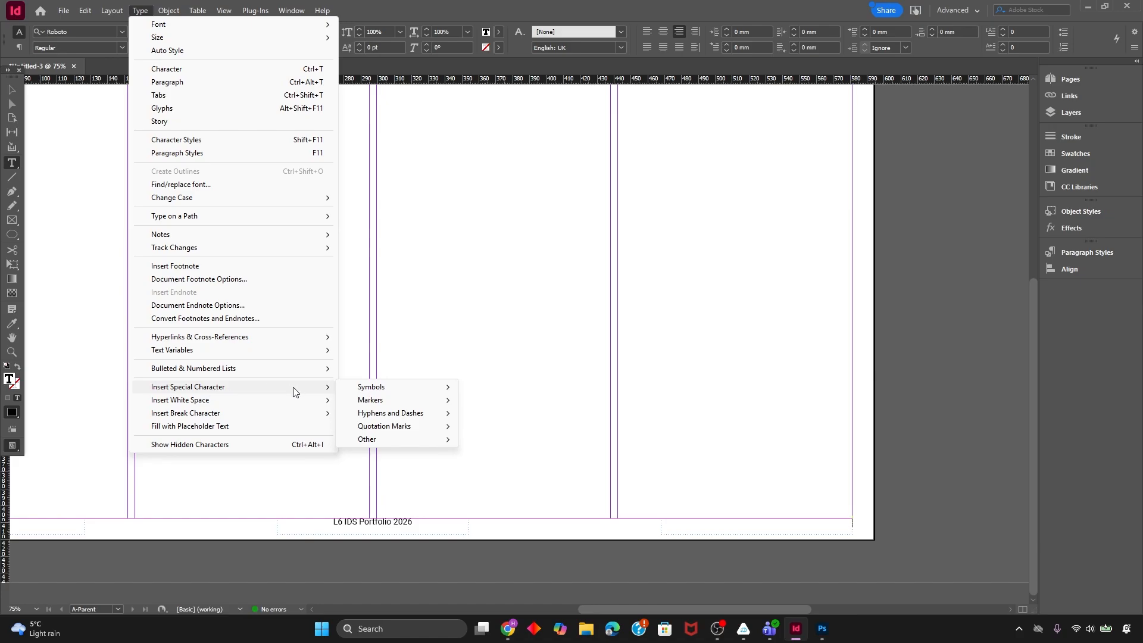
pyautogui.moveTo(387, 388)
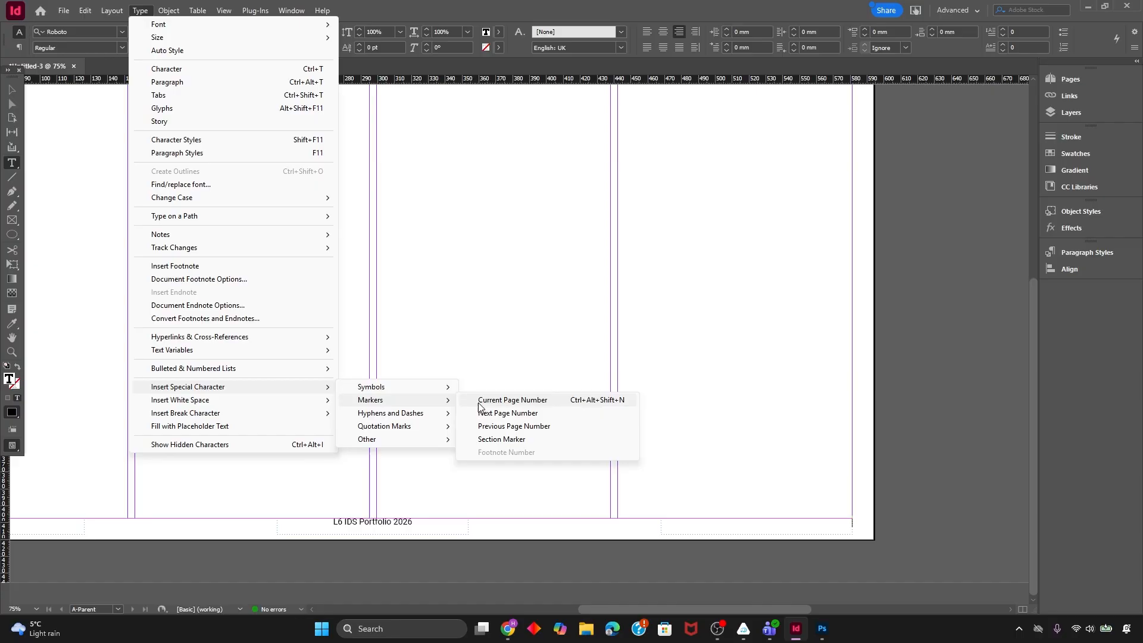
pyautogui.click(479, 403)
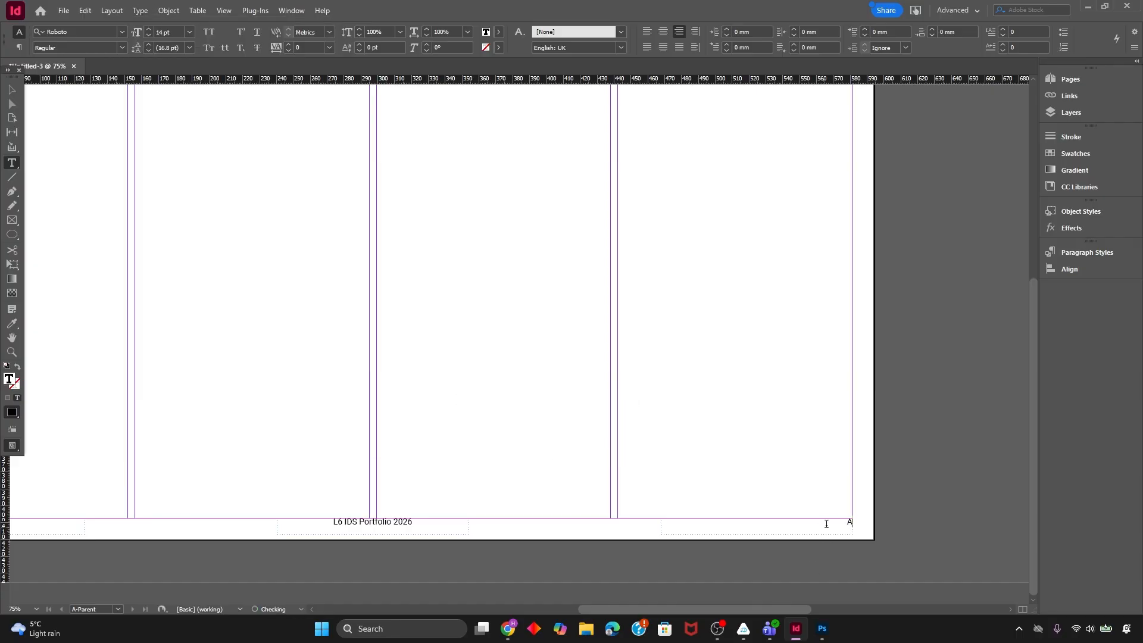
pyautogui.press('Escape')
# Open page 1 and check the automatic page numbers in the footers of pages 1 to 3
pyautogui.click(586, 349)
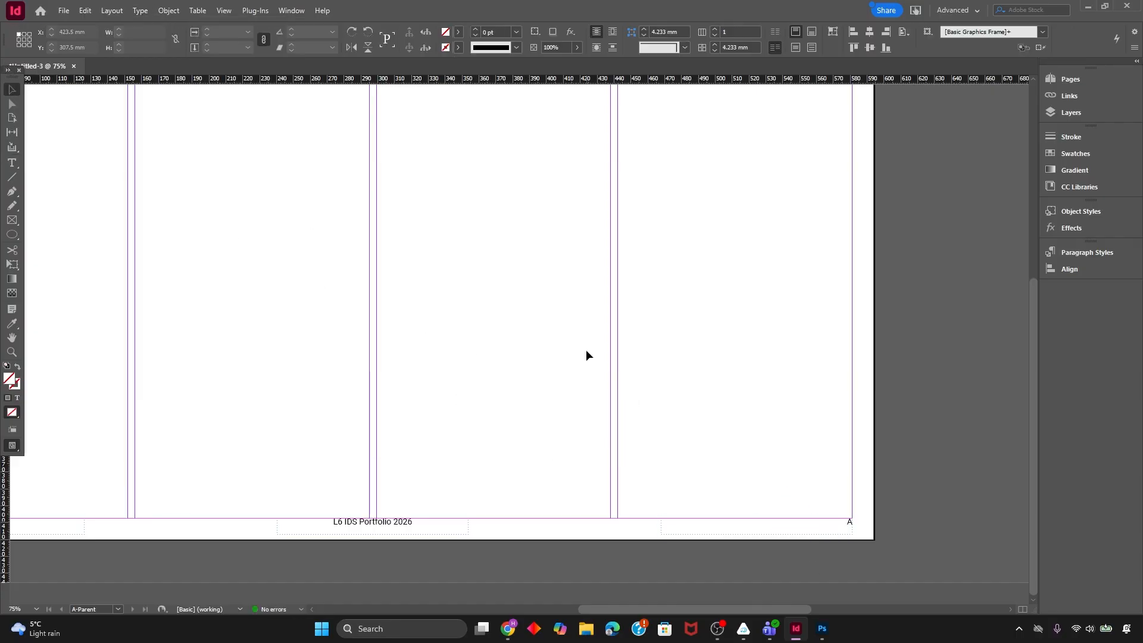
pyautogui.hotkey('ctrl', '-')
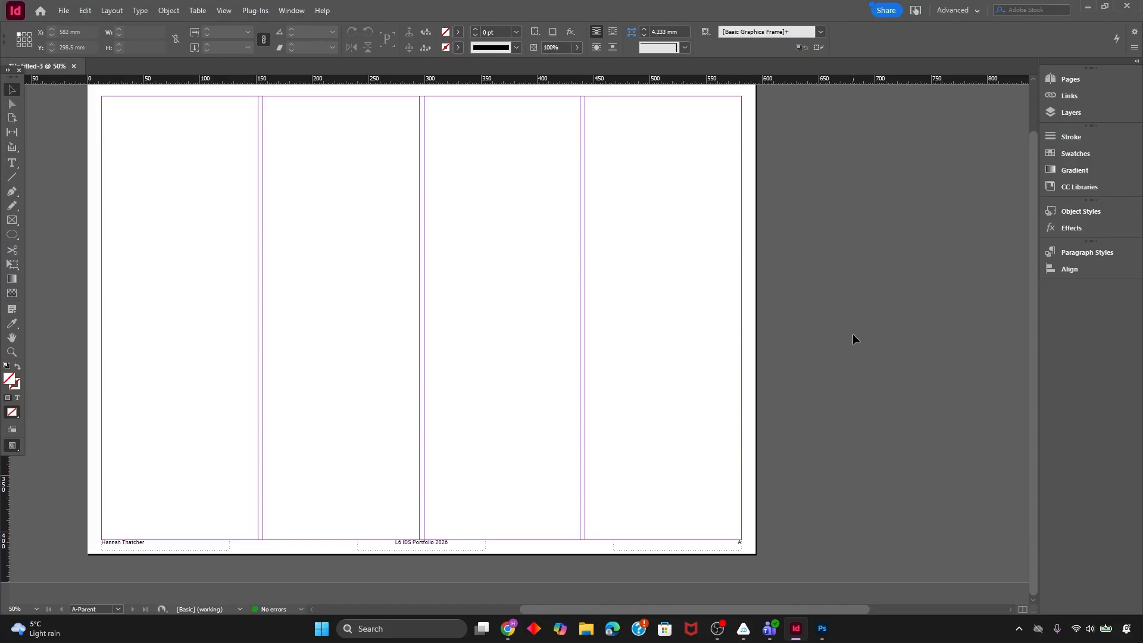
pyautogui.click(1089, 80)
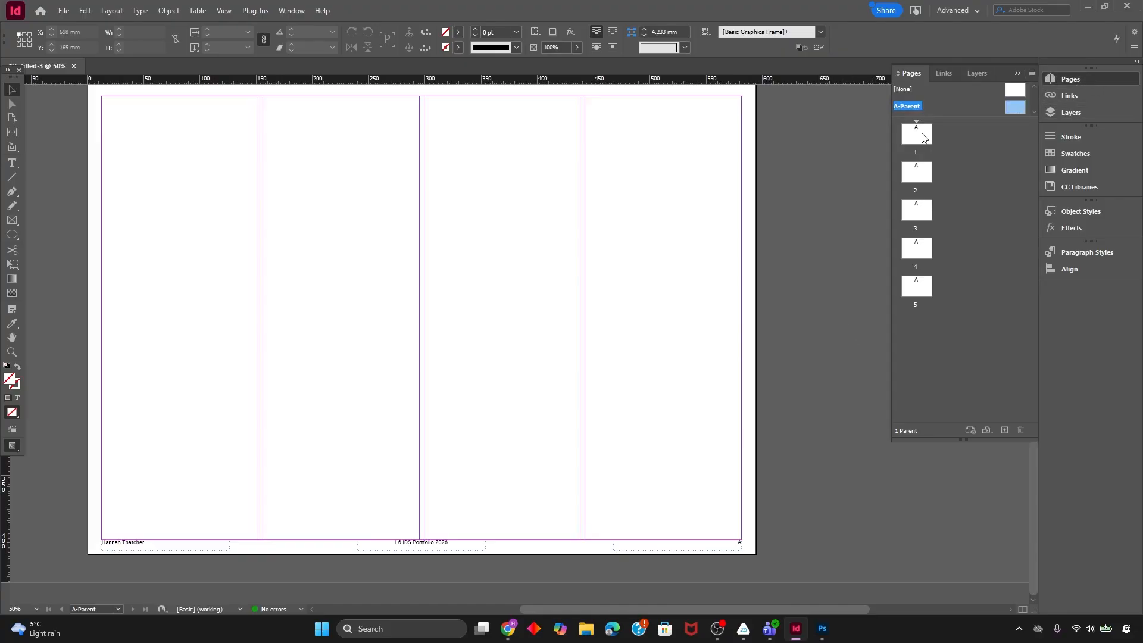
pyautogui.doubleClick(924, 137)
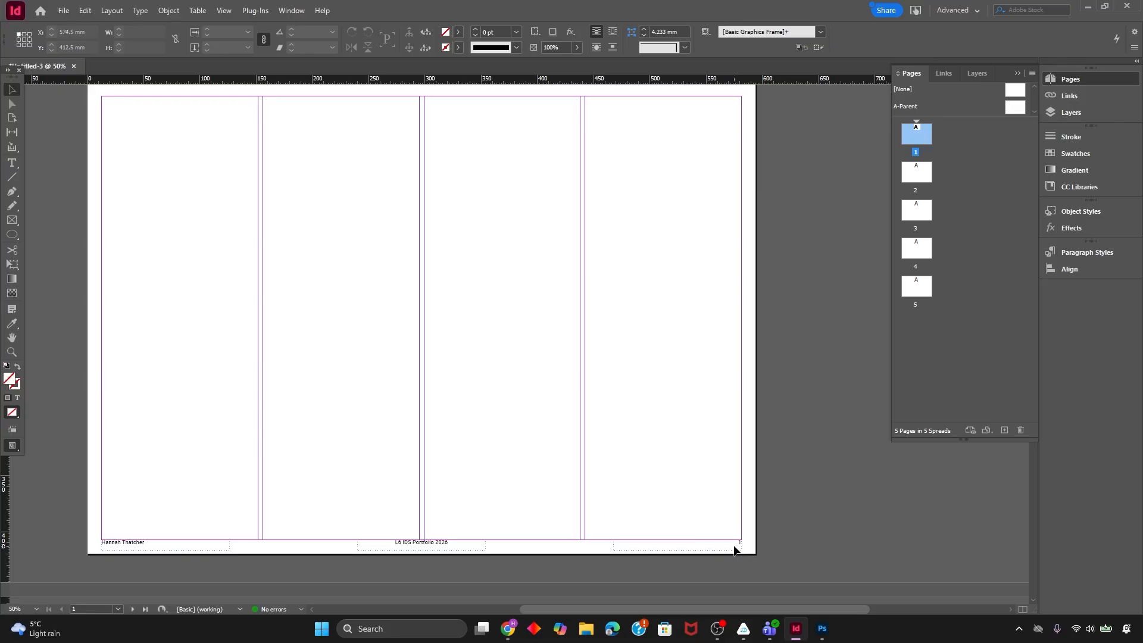
pyautogui.hotkey('ctrl', '=')
pyautogui.scroll(-2, 877, 504)
pyautogui.scroll(-15, 849, 470)
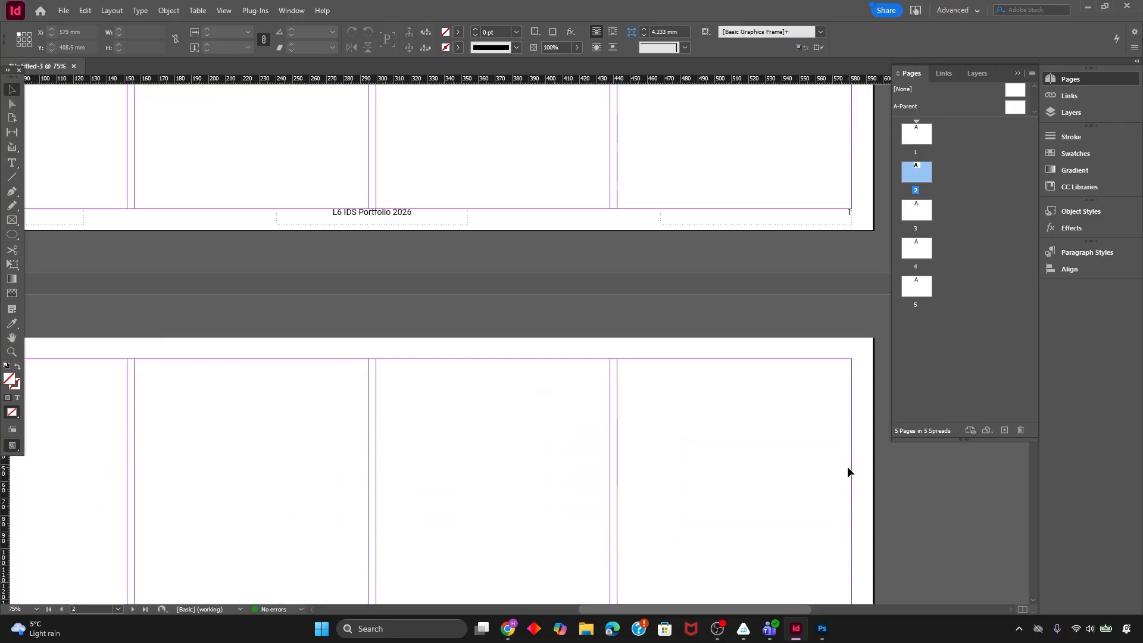
pyautogui.scroll(6, 837, 392)
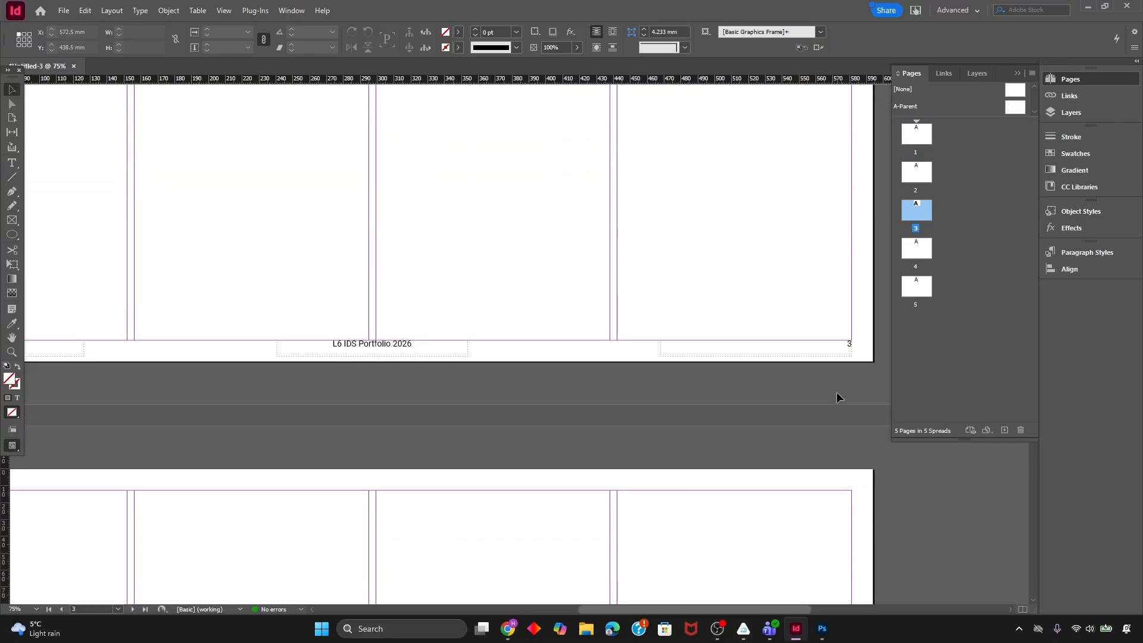
pyautogui.scroll(2, 840, 453)
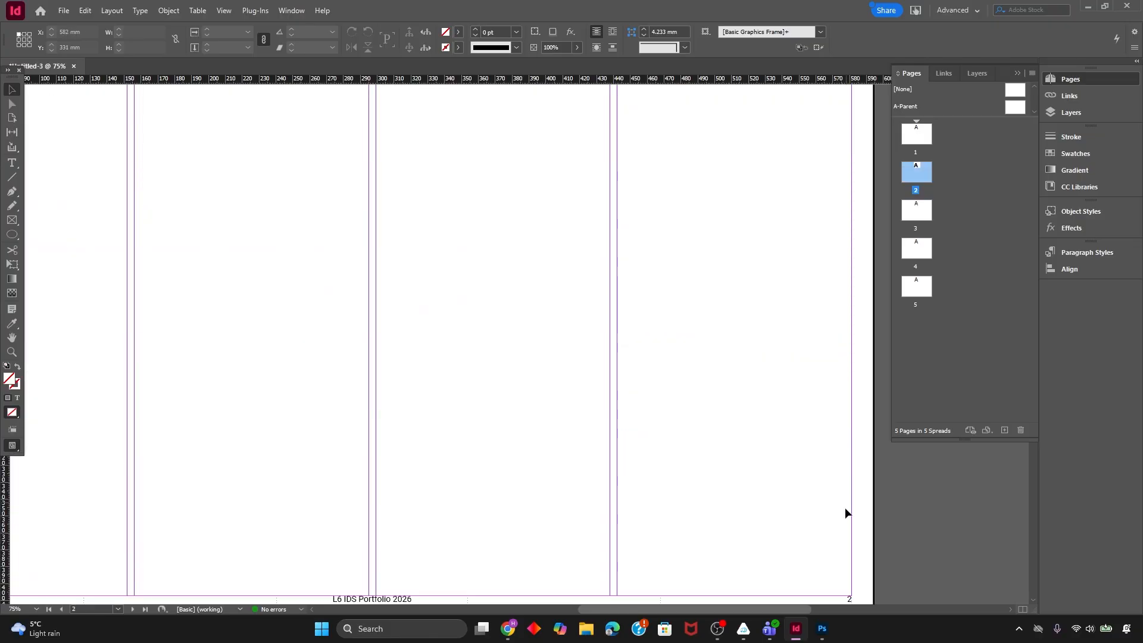
pyautogui.scroll(3, 812, 547)
pyautogui.scroll(4, 806, 535)
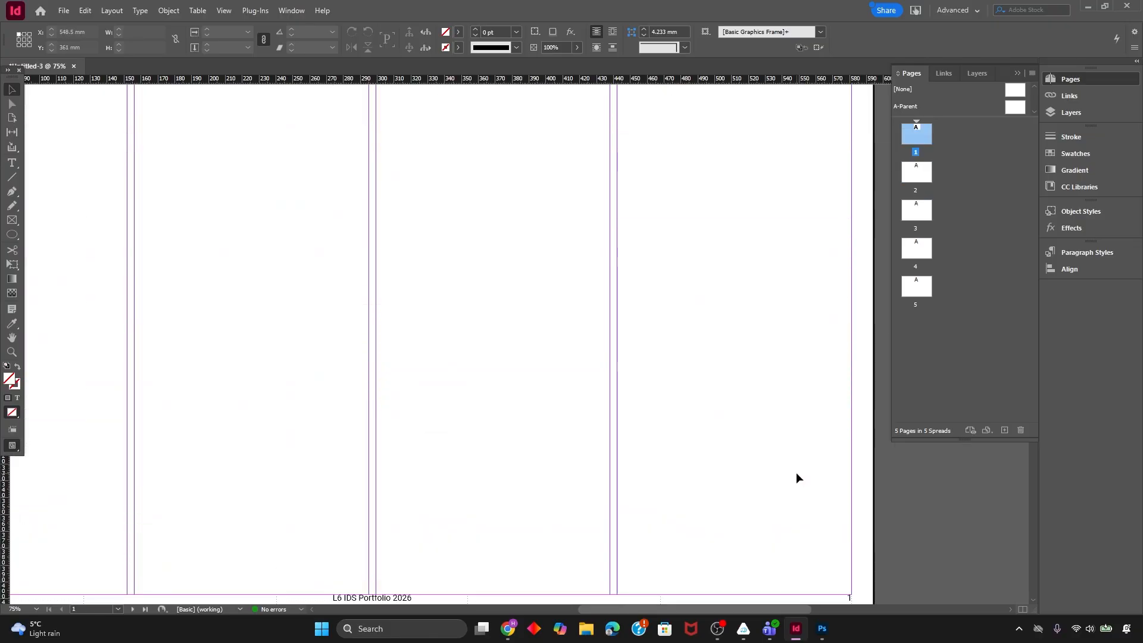
# Compare the complete footers on pages 1 and 2, including name, portfolio title and page number
pyautogui.hotkey('ctrl', '-')
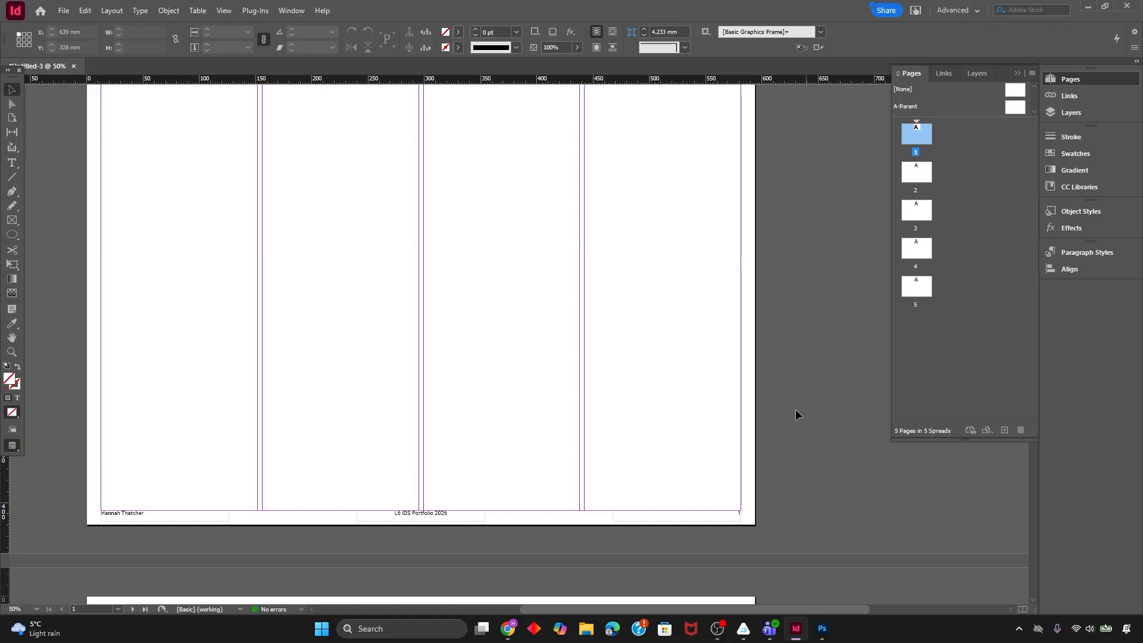
pyautogui.scroll(-4, 796, 413)
pyautogui.scroll(4, 737, 416)
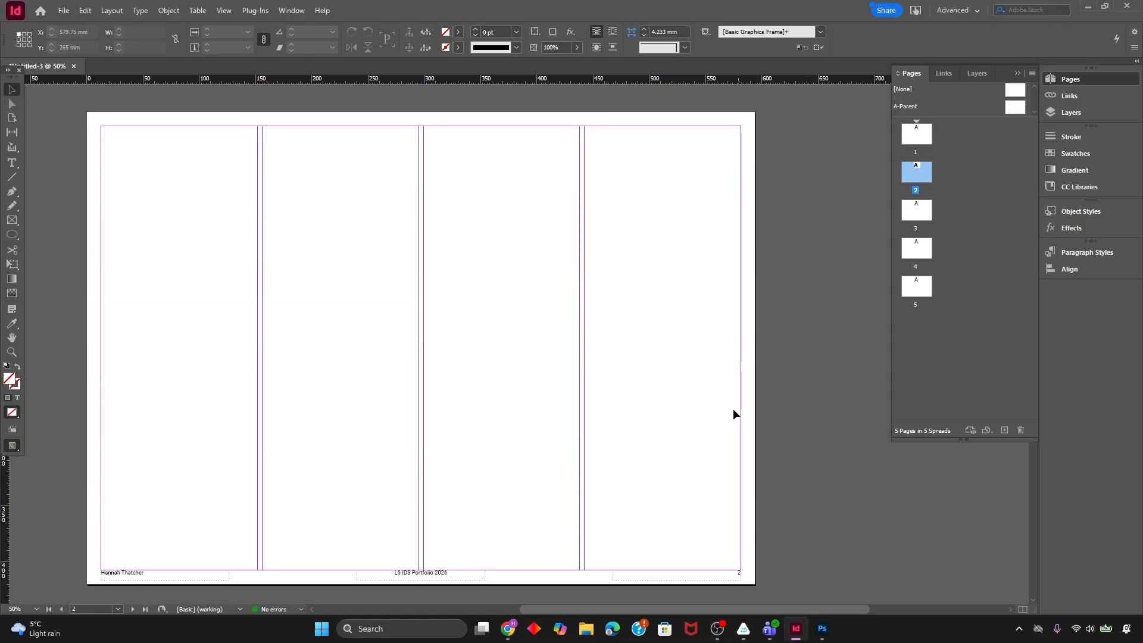
pyautogui.scroll(-2, 517, 368)
pyautogui.scroll(2, 516, 375)
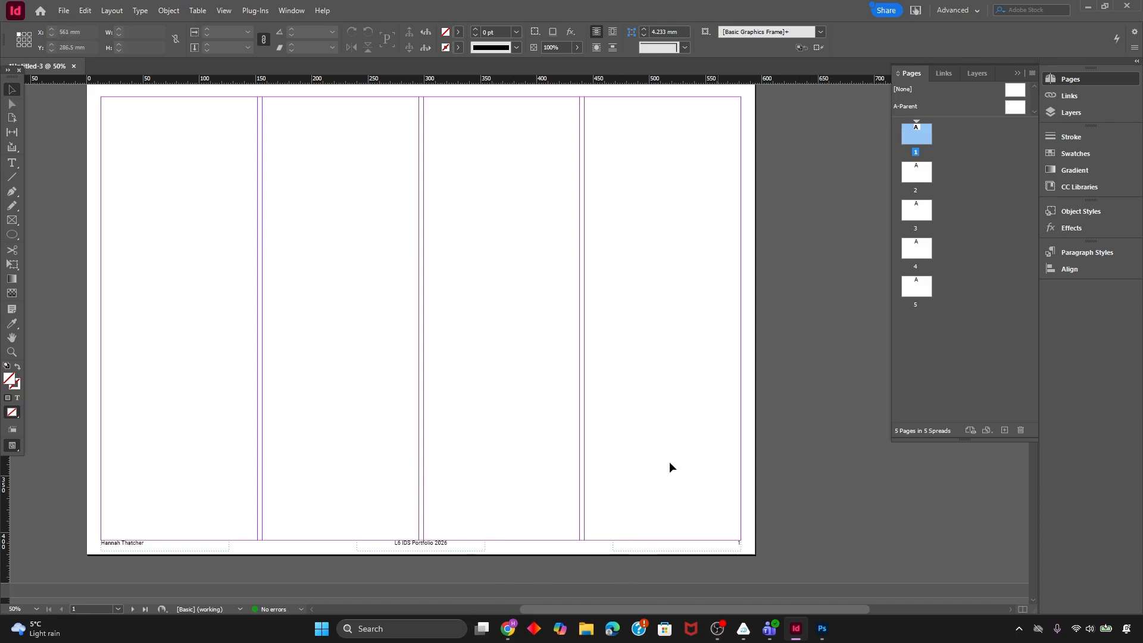
pyautogui.hotkey('ctrl', '=')
pyautogui.scroll(-2, 430, 471)
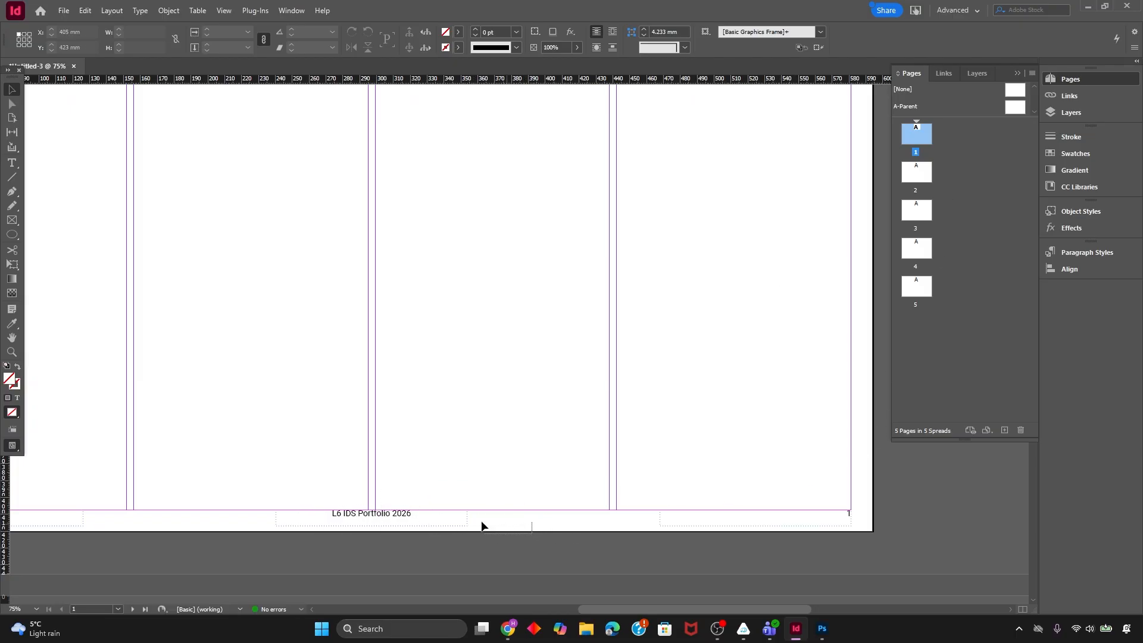
# Open A-Parent and examine its three footer frames
pyautogui.doubleClick(1016, 106)
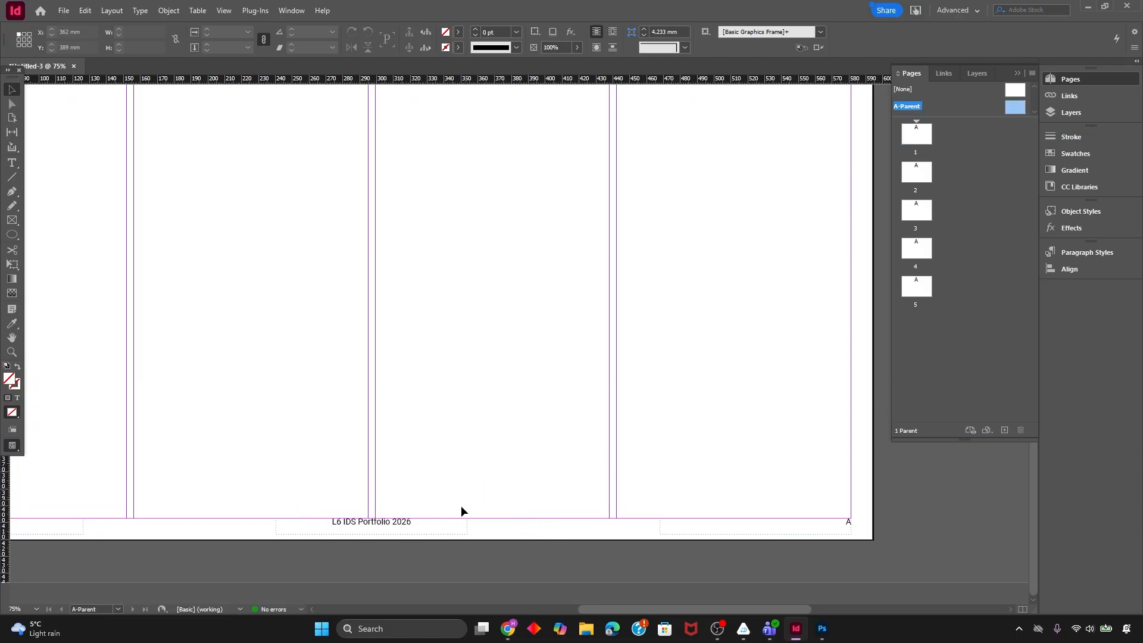
pyautogui.doubleClick(1009, 110)
pyautogui.scroll(-1, 490, 459)
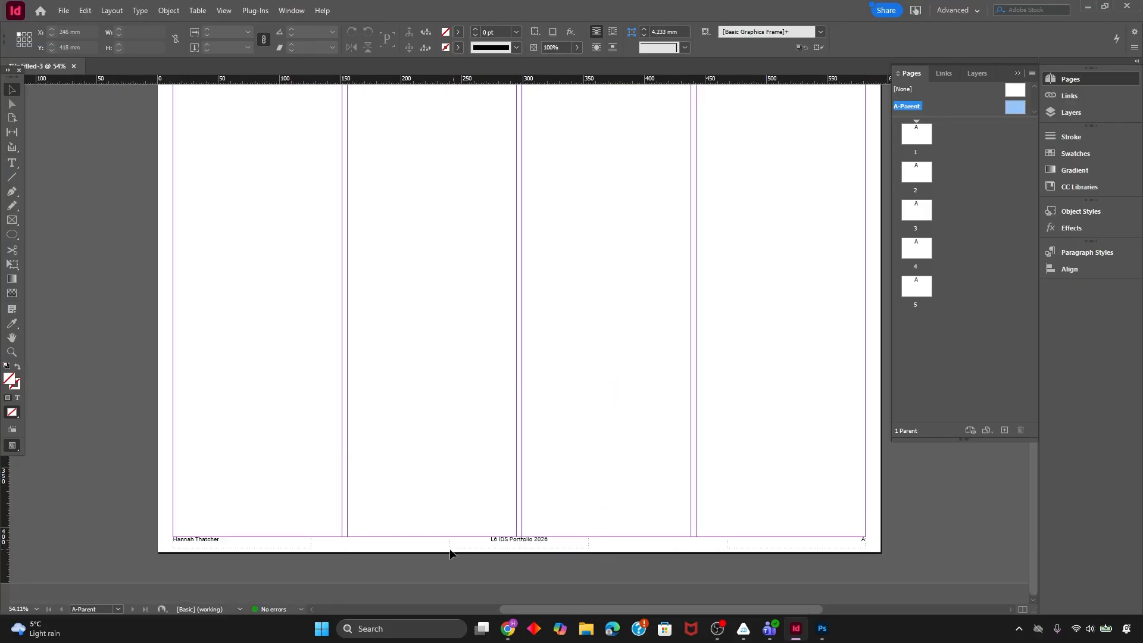
pyautogui.hotkey('ctrl', '=')
pyautogui.scroll(-1, 442, 528)
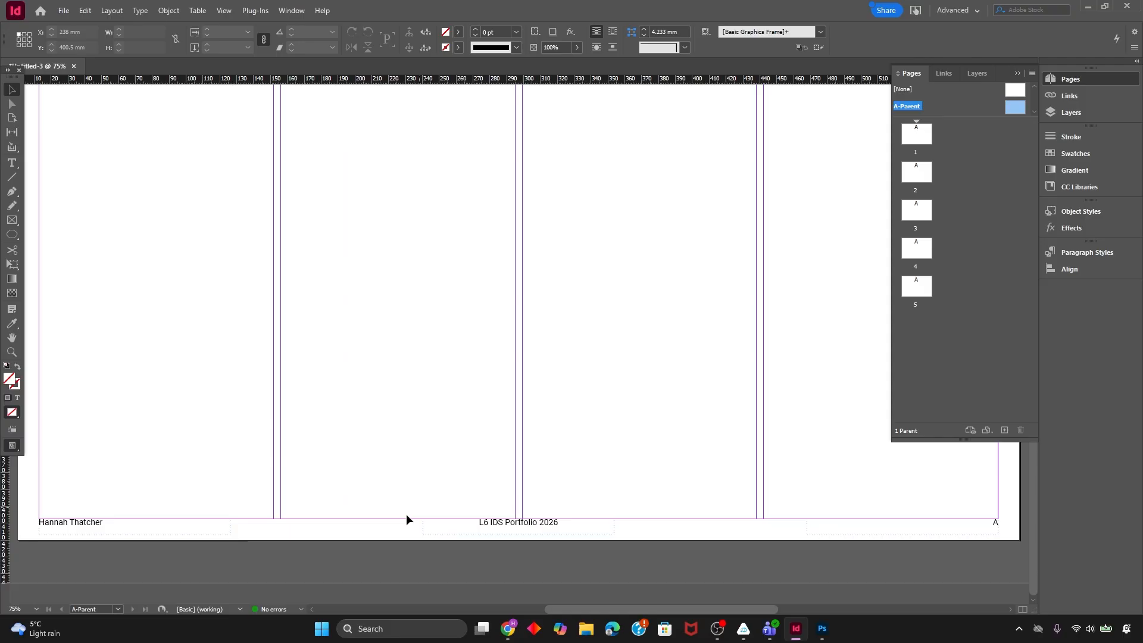
# Return to page 1 and view the whole page with its inherited footer
pyautogui.doubleClick(917, 136)
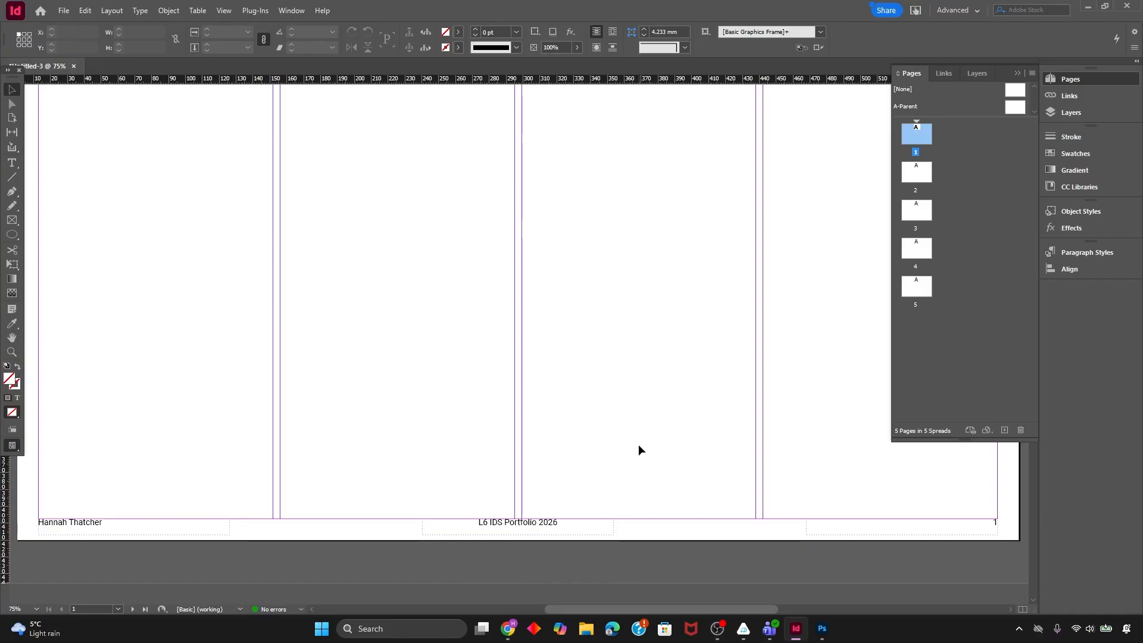
pyautogui.hotkey('ctrl', '-')
pyautogui.scroll(1, 632, 431)
pyautogui.scroll(2, 630, 427)
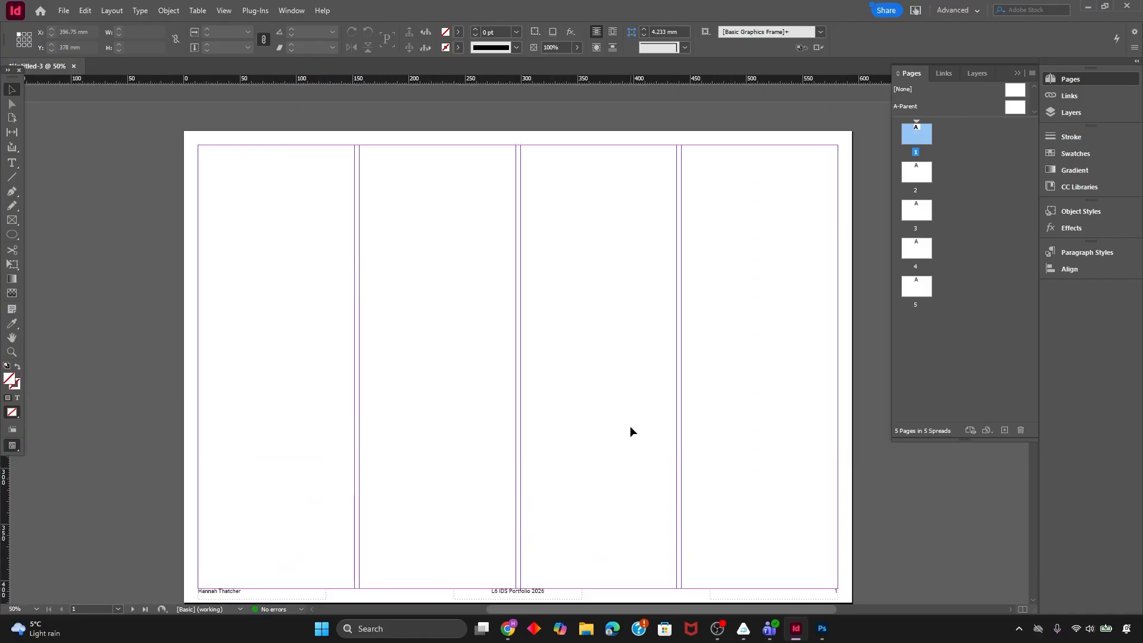
pyautogui.scroll(-1, 630, 427)
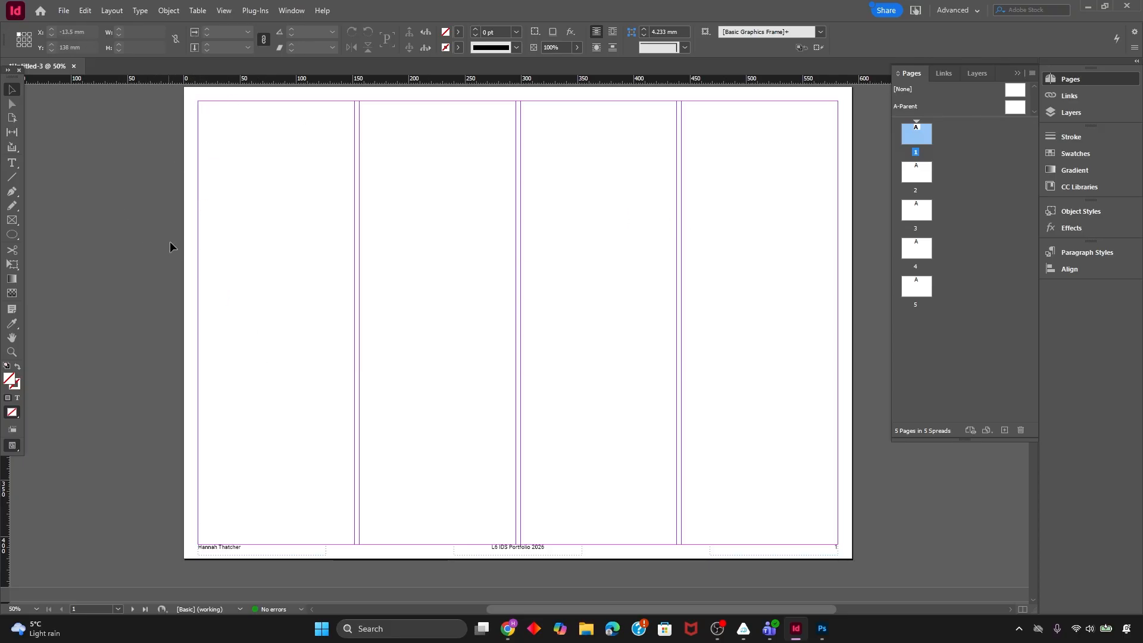
# Toggle page 1 between Preview and Normal display several times to check it without margins, columns and frame edges
pyautogui.press('w')
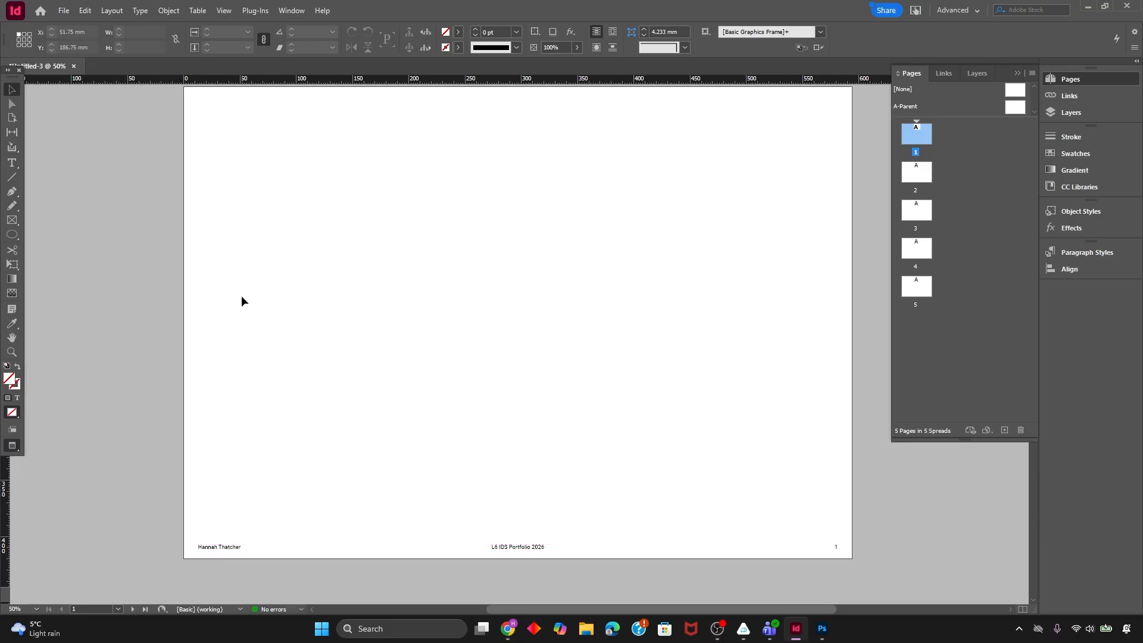
pyautogui.press('w')
pyautogui.press('w')
pyautogui.press('w')
pyautogui.press('w')
pyautogui.press('w')
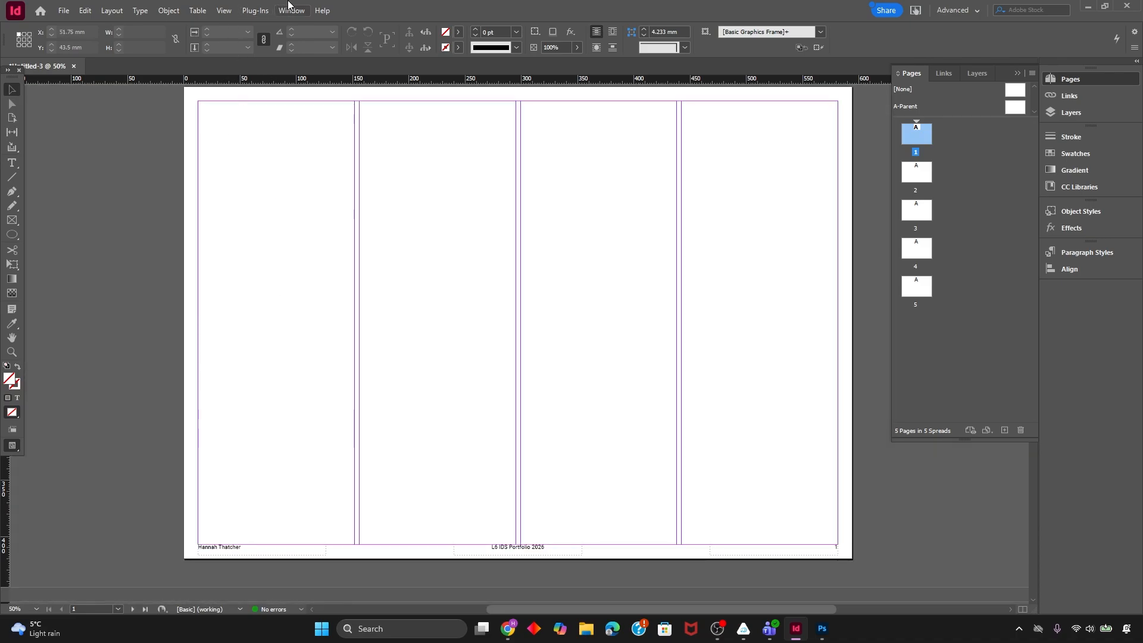
# Choose the Preview screen mode for page 1, toggle it off and on, and end in Normal view
pyautogui.click(222, 11)
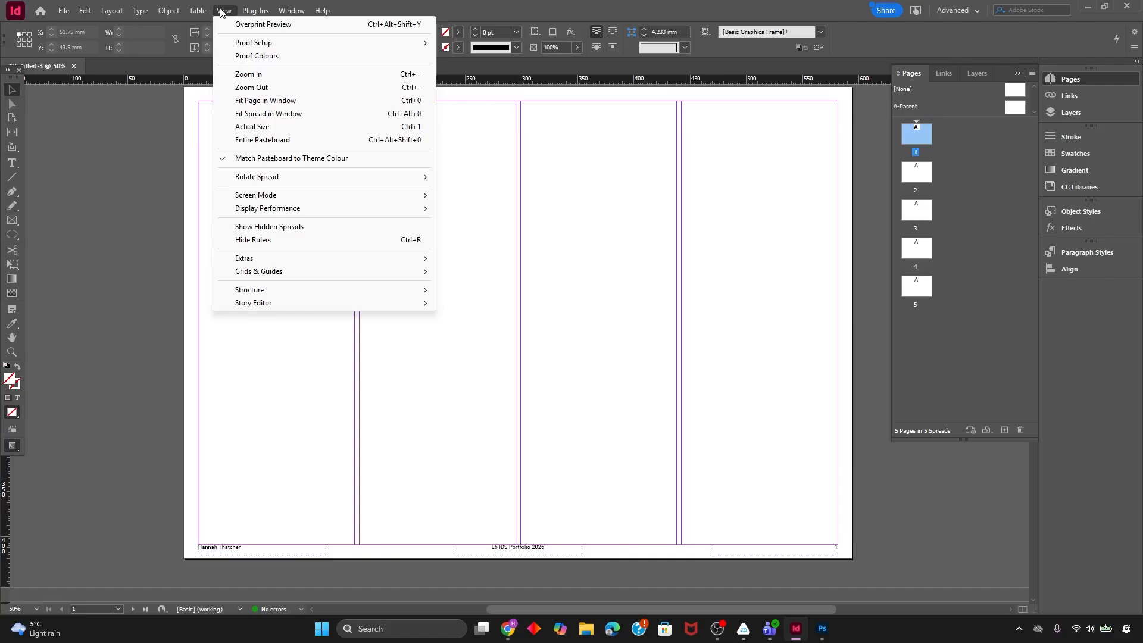
pyautogui.moveTo(408, 194)
pyautogui.click(476, 208)
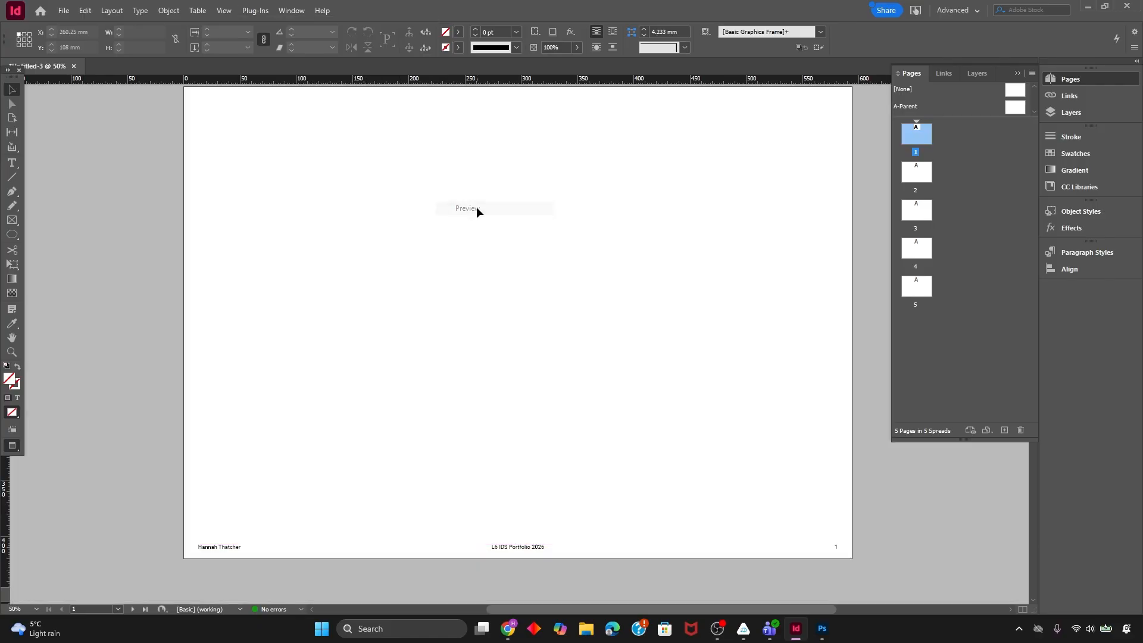
pyautogui.press('w')
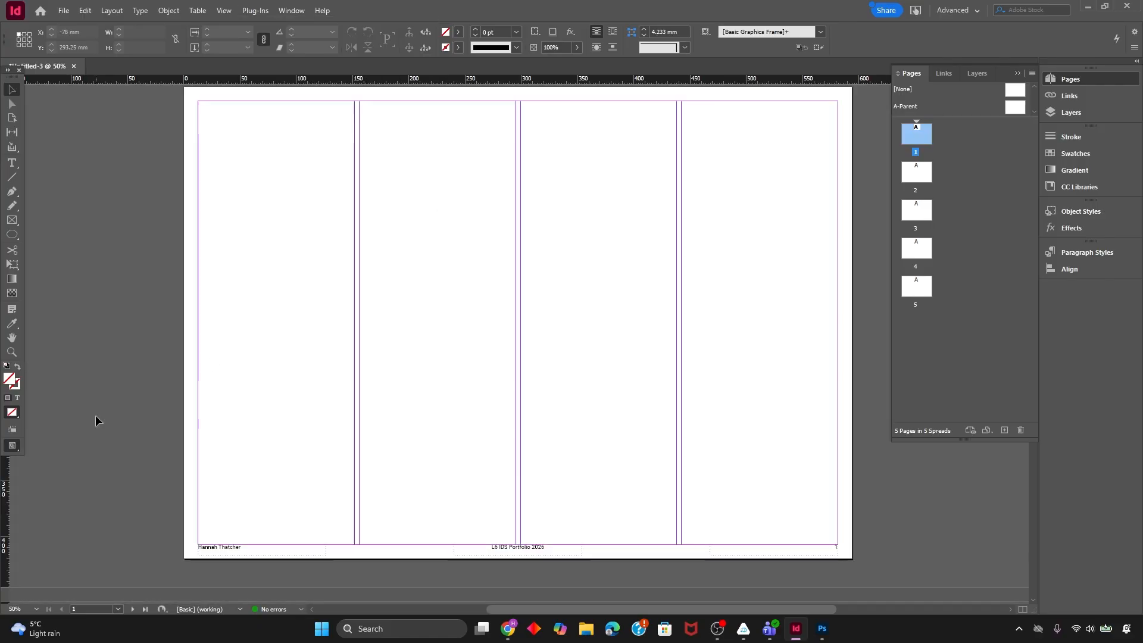
pyautogui.press('w')
pyautogui.press('w')
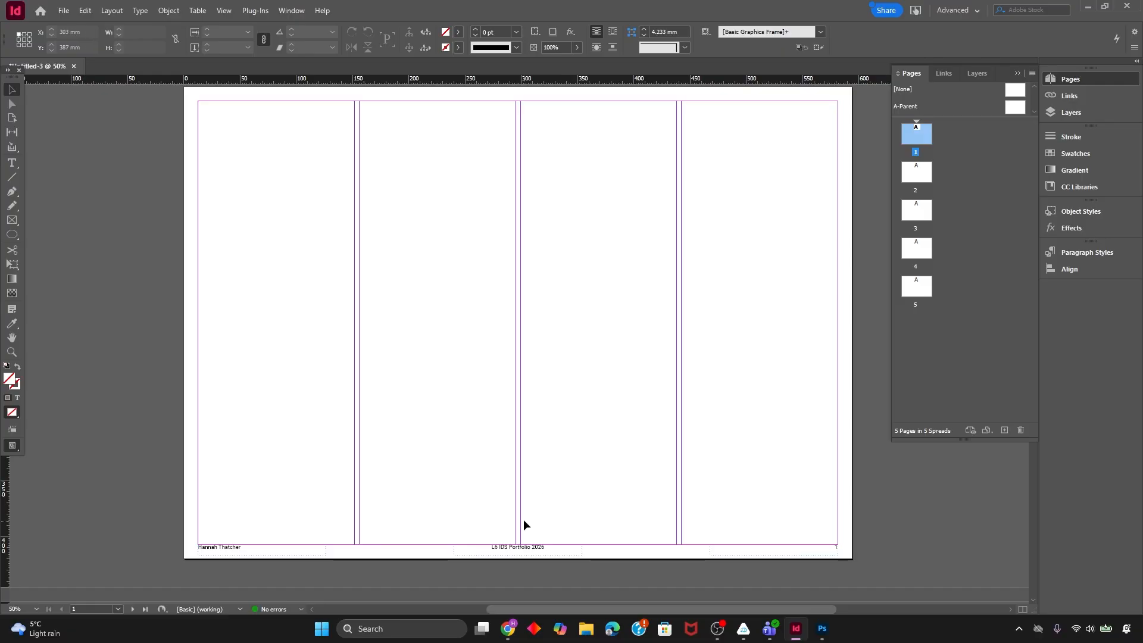
# Set the screen mode to Preview once more and restore it to Normal
pyautogui.click(223, 11)
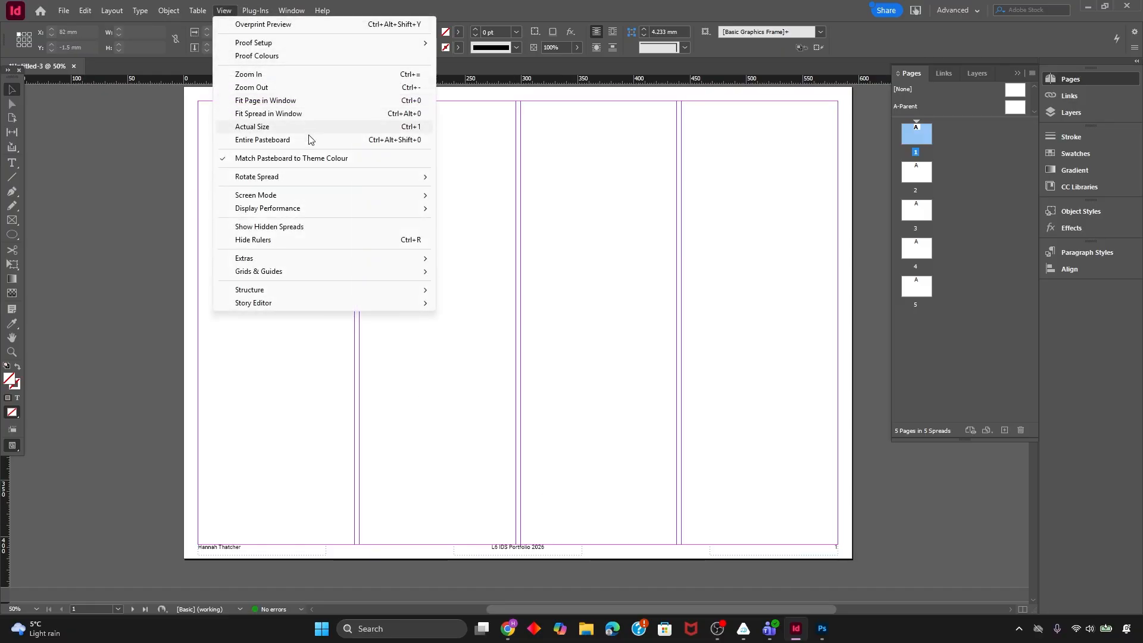
pyautogui.moveTo(347, 200)
pyautogui.click(480, 209)
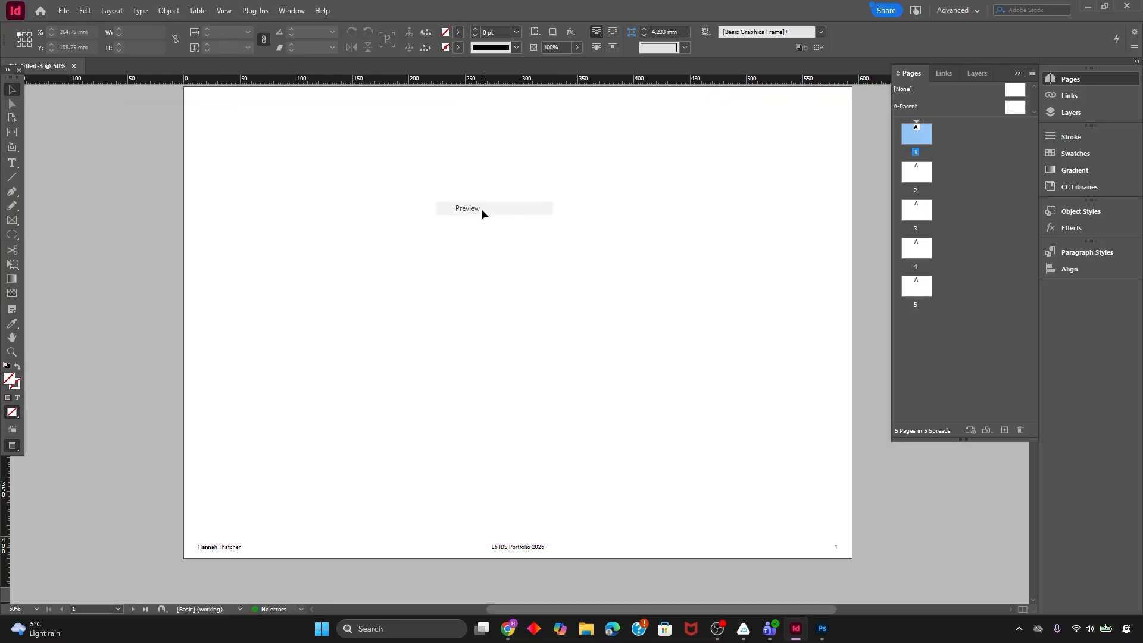
pyautogui.click(224, 11)
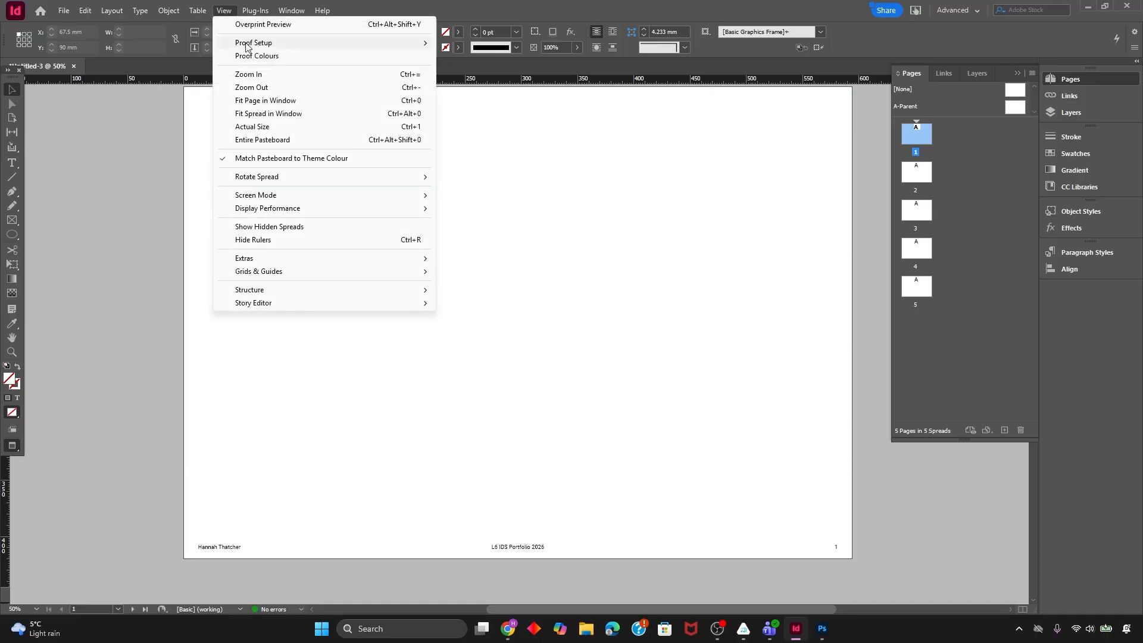
pyautogui.moveTo(309, 196)
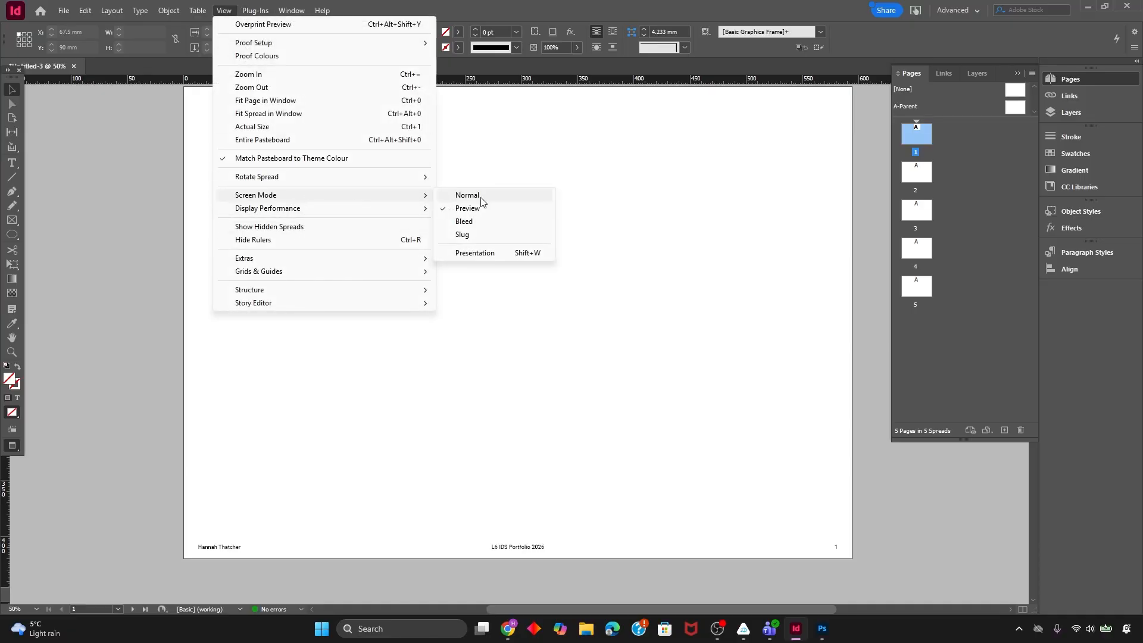
pyautogui.click(480, 195)
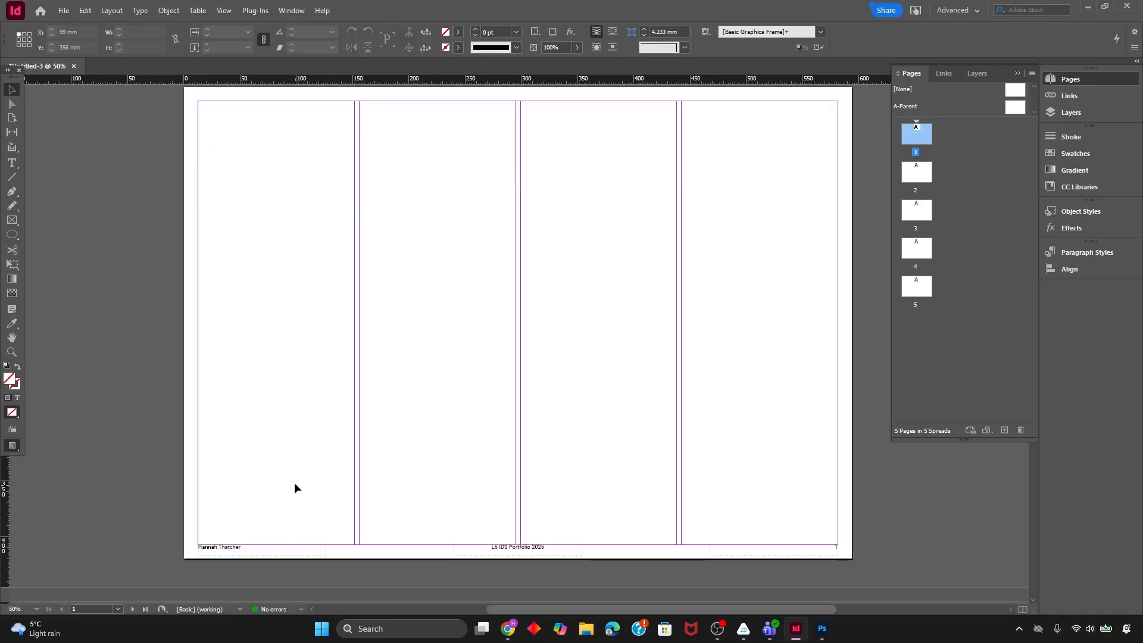
# Review the footers on the document pages in Preview mode and return to page 1 in Normal mode
pyautogui.scroll(1, 552, 461)
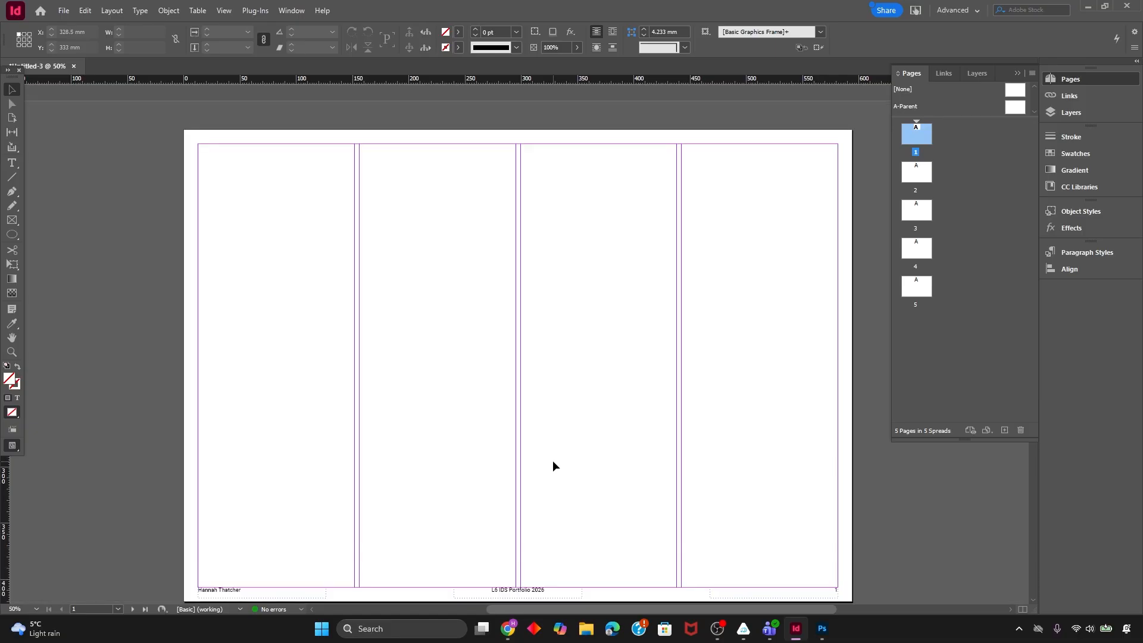
pyautogui.scroll(-12, 551, 458)
pyautogui.press('w')
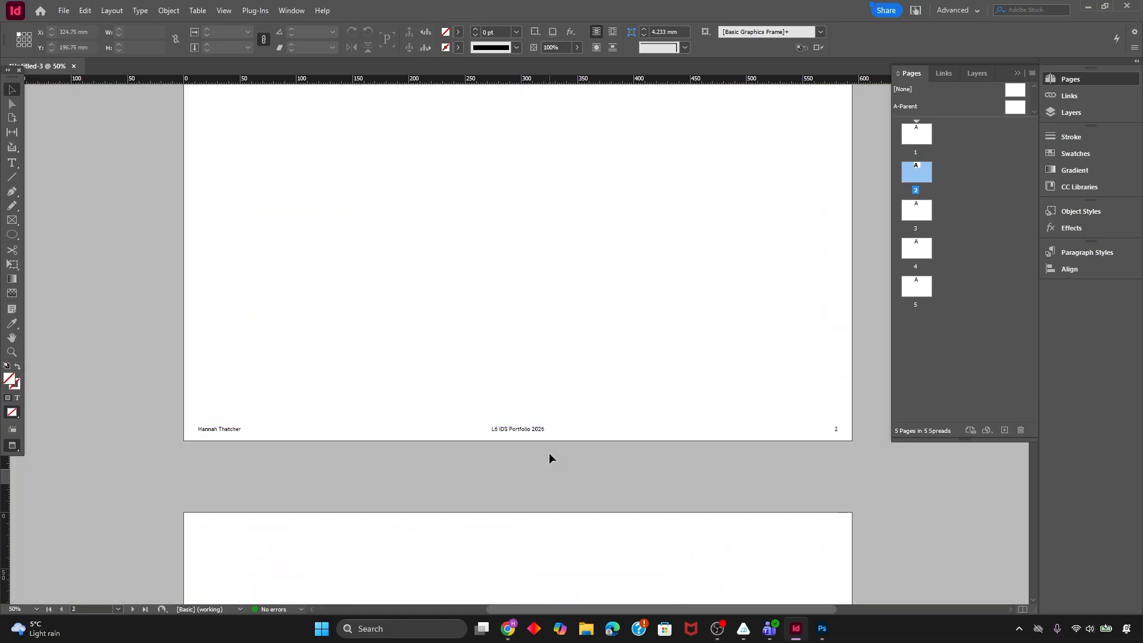
pyautogui.scroll(-4, 549, 452)
pyautogui.scroll(11, 549, 452)
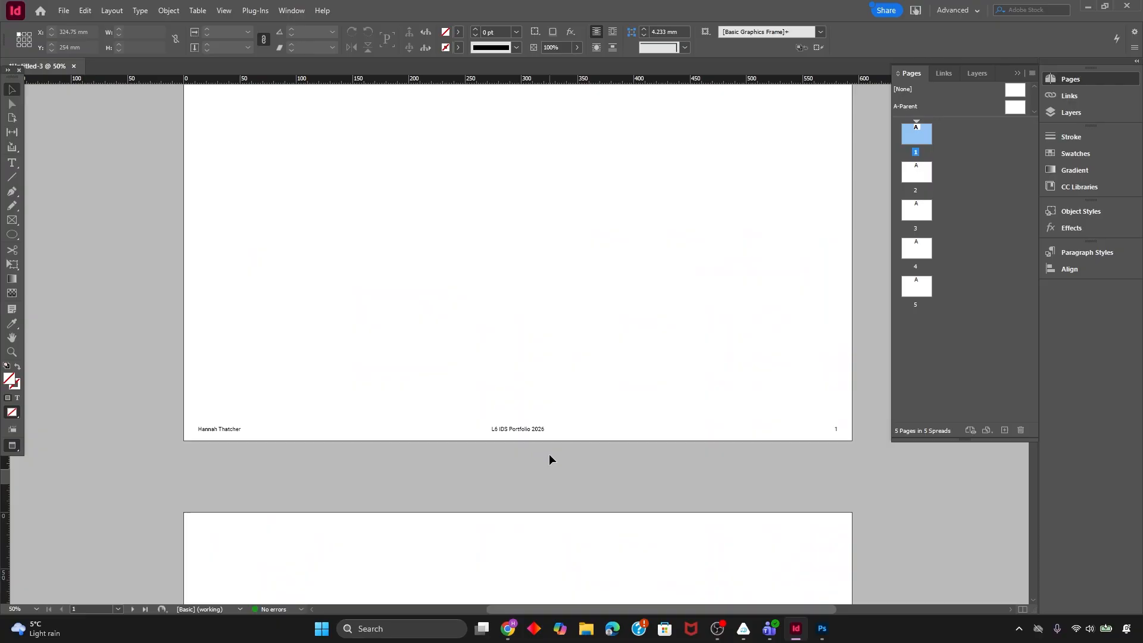
pyautogui.scroll(4, 549, 454)
pyautogui.press('w')
pyautogui.moveTo(549, 454); pyautogui.dragTo(487, 363)
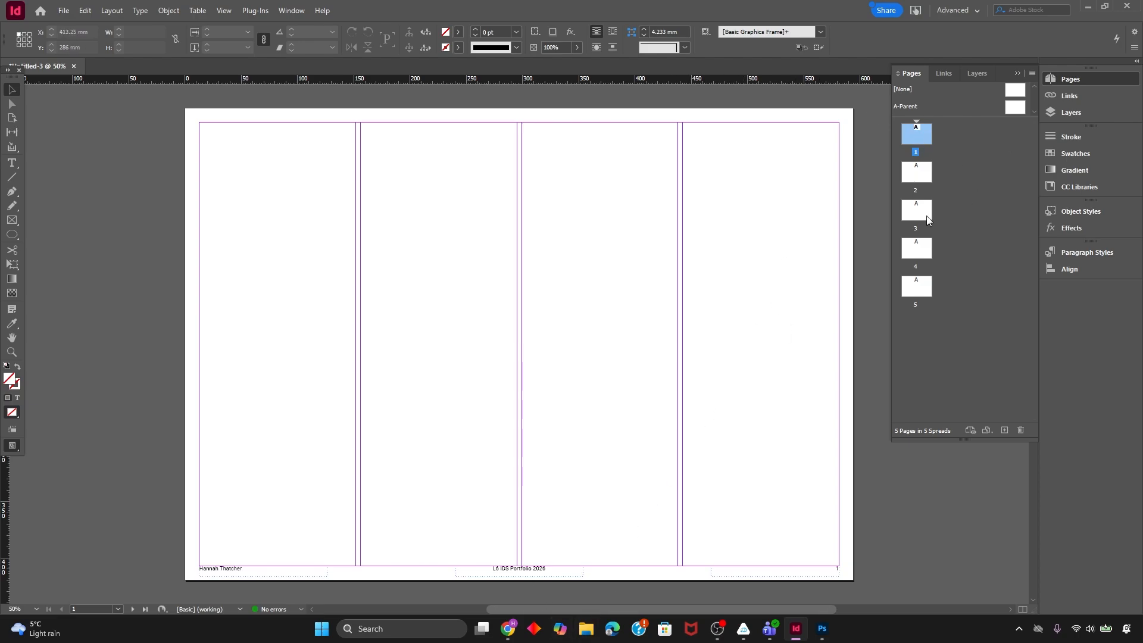
# Remove the parent from page 1 by applying the [None] parent to that page only
pyautogui.rightClick(919, 138)
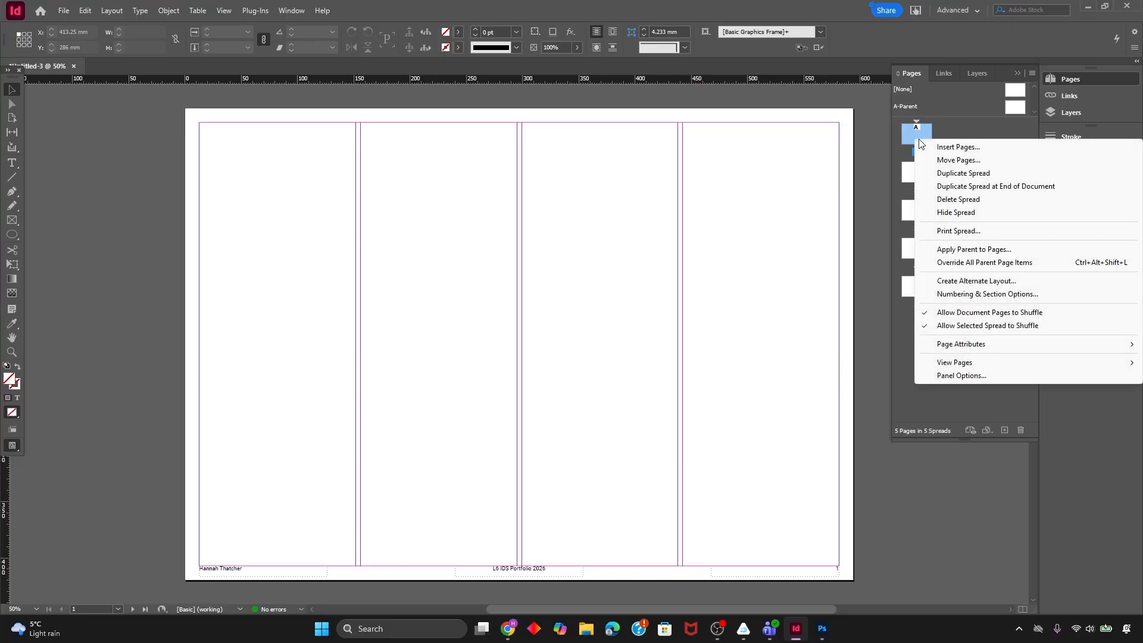
pyautogui.click(974, 250)
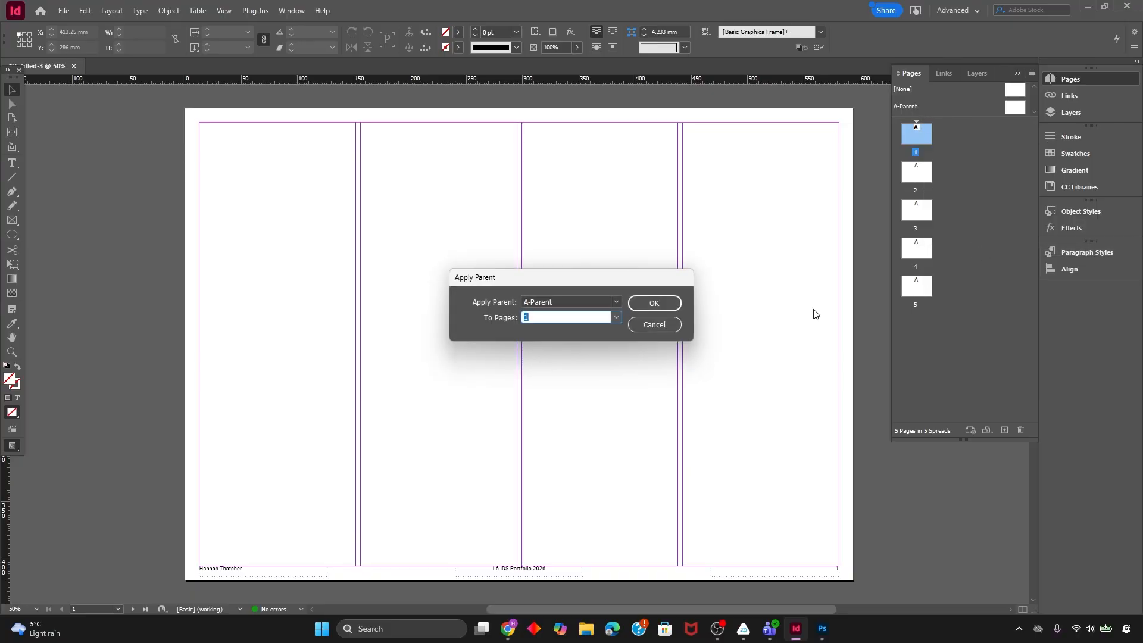
pyautogui.click(570, 302)
pyautogui.click(571, 315)
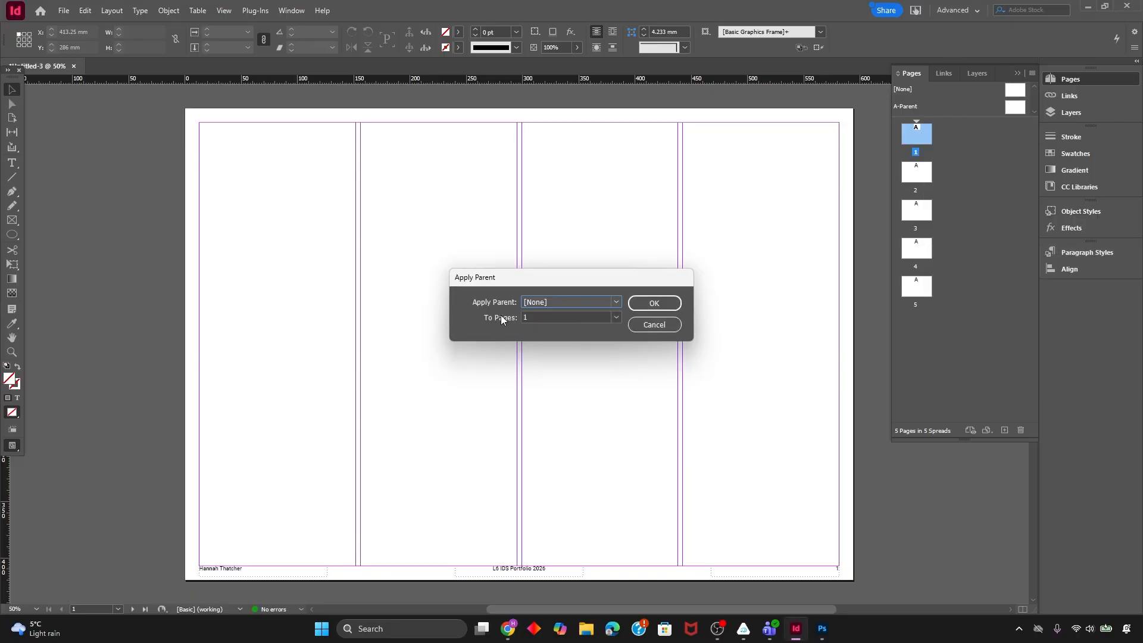
pyautogui.click(661, 303)
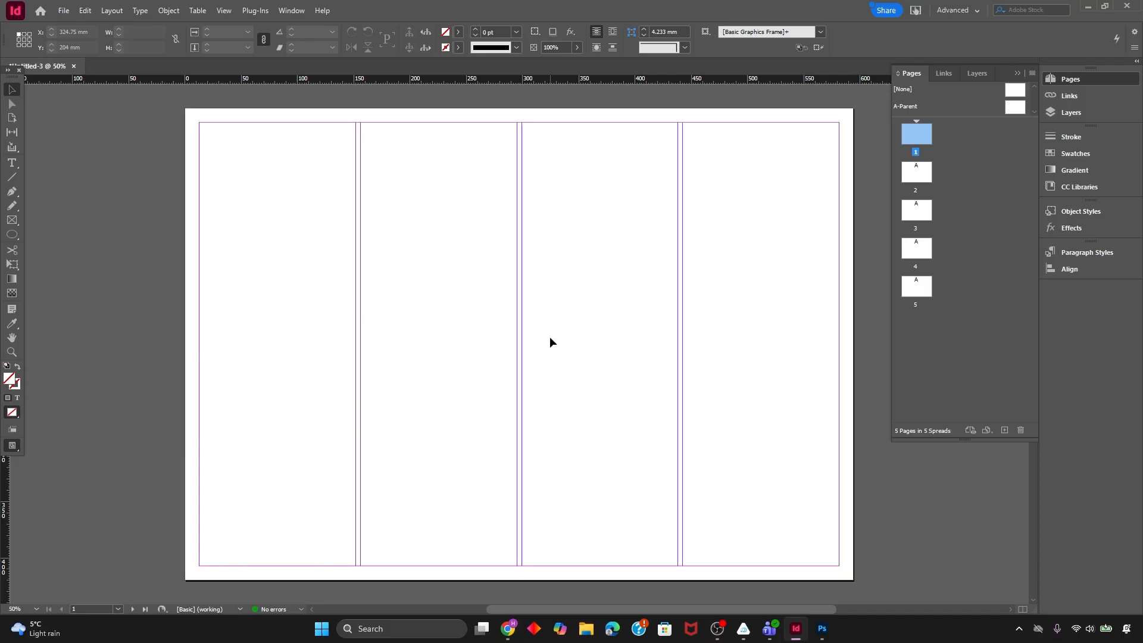
# Look through the Line, Pen, frame and shape tools, ending with the Rectangle tool active
pyautogui.hotkey('ctrl', '-')
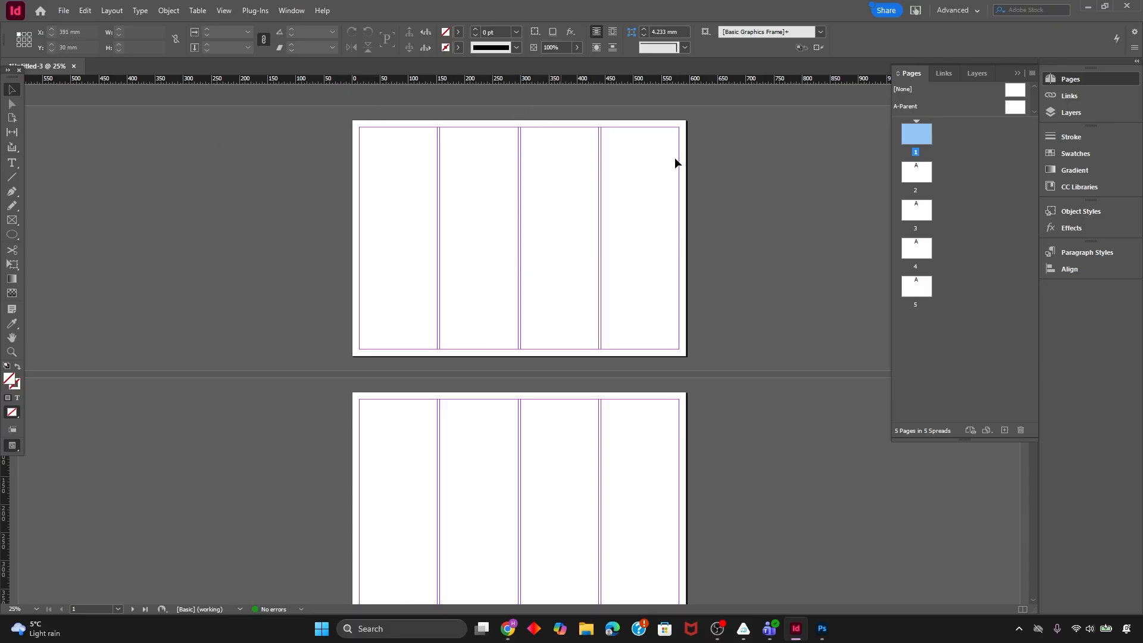
pyautogui.click(12, 237)
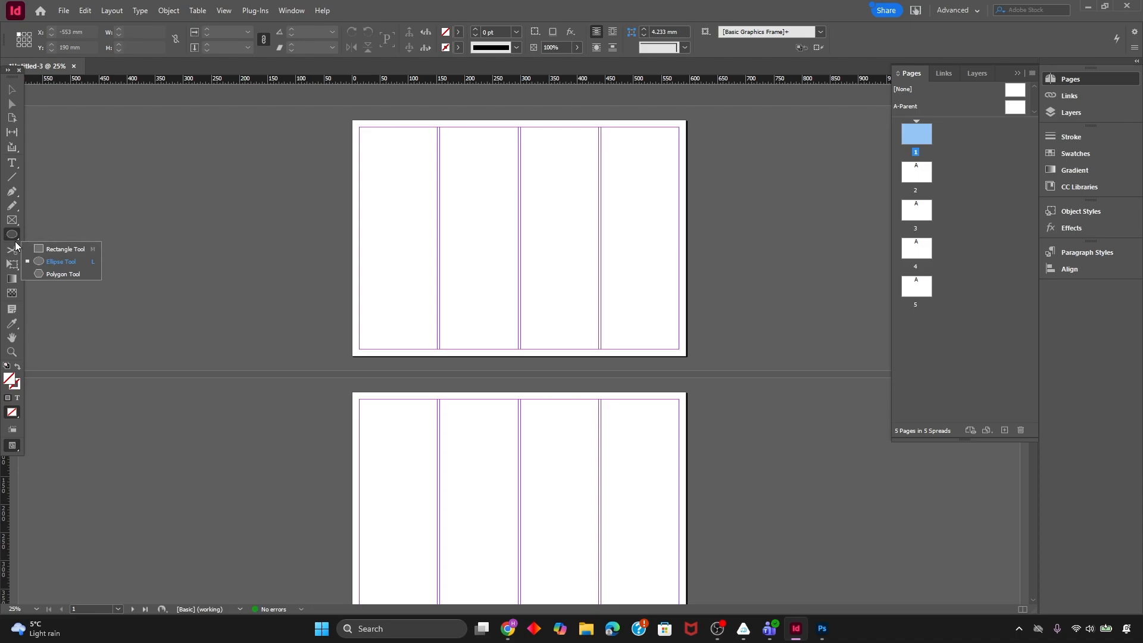
pyautogui.click(12, 234)
pyautogui.click(27, 248)
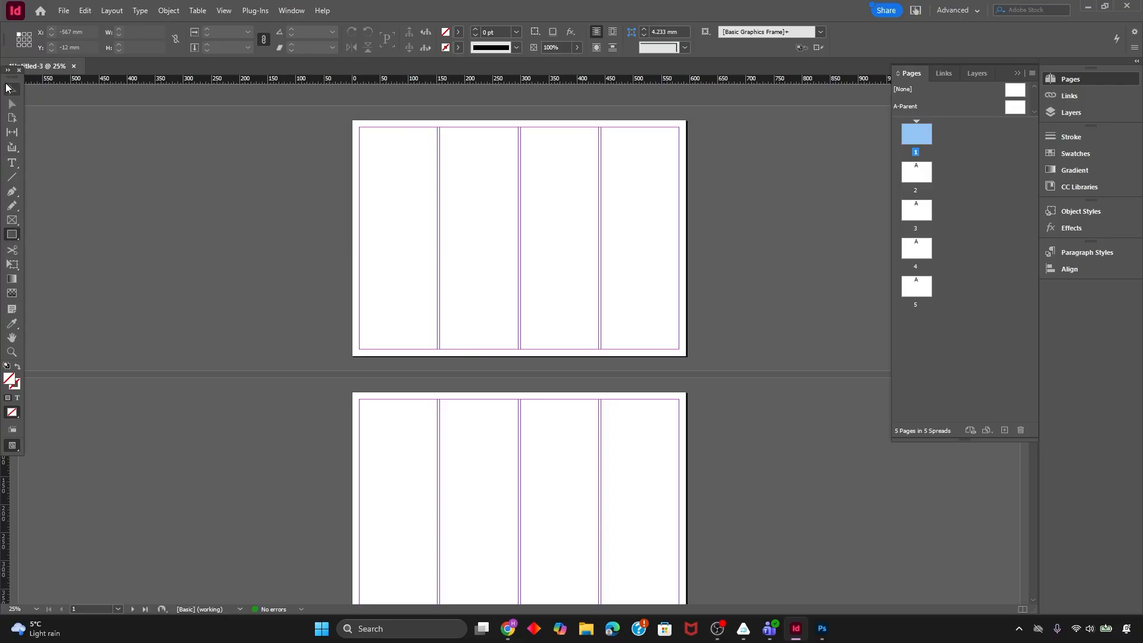
pyautogui.click(13, 181)
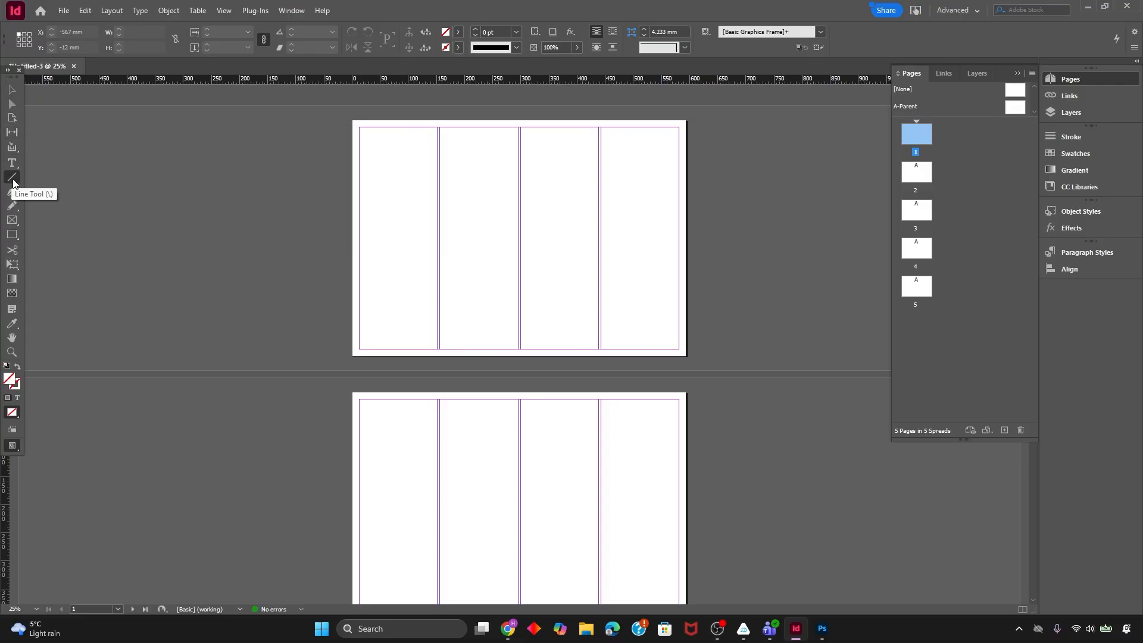
pyautogui.click(12, 191)
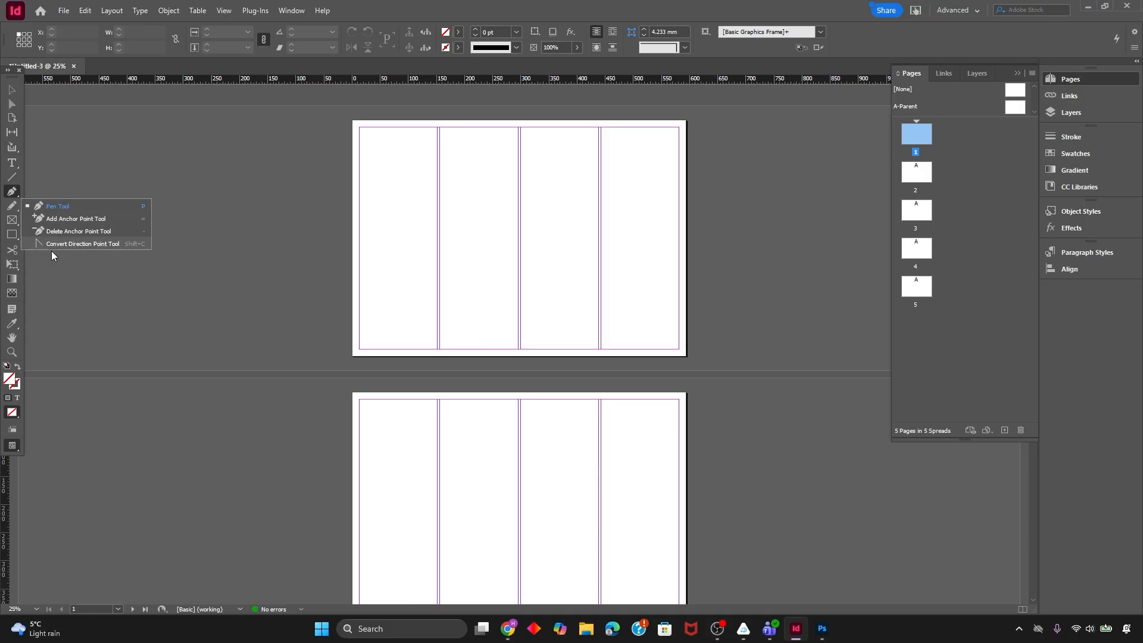
pyautogui.click(11, 220)
pyautogui.click(12, 237)
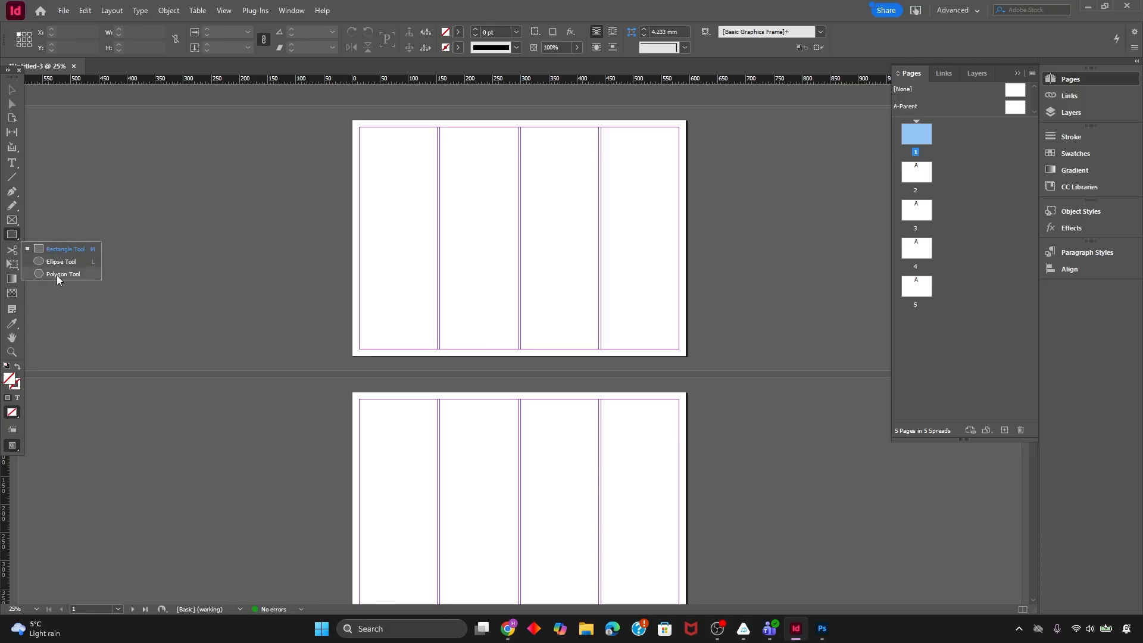
pyautogui.click(16, 236)
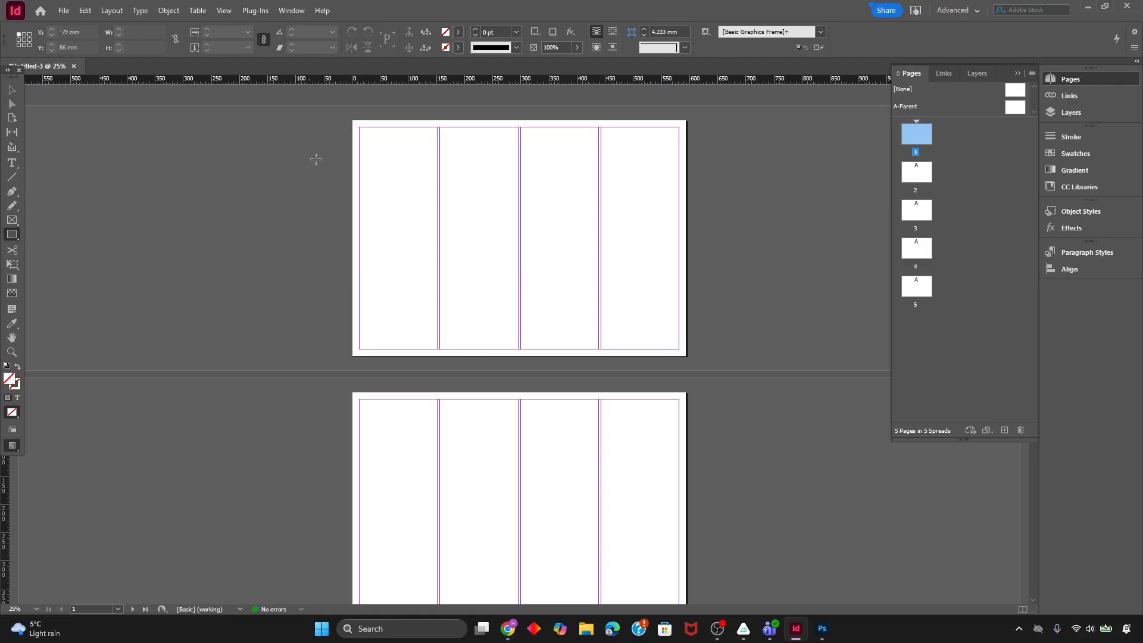
# Draw a rectangle about 632 × 448 mm extending past all edges of page 1, checking it in Preview and returning to Normal
pyautogui.moveTo(343, 114); pyautogui.dragTo(699, 366)
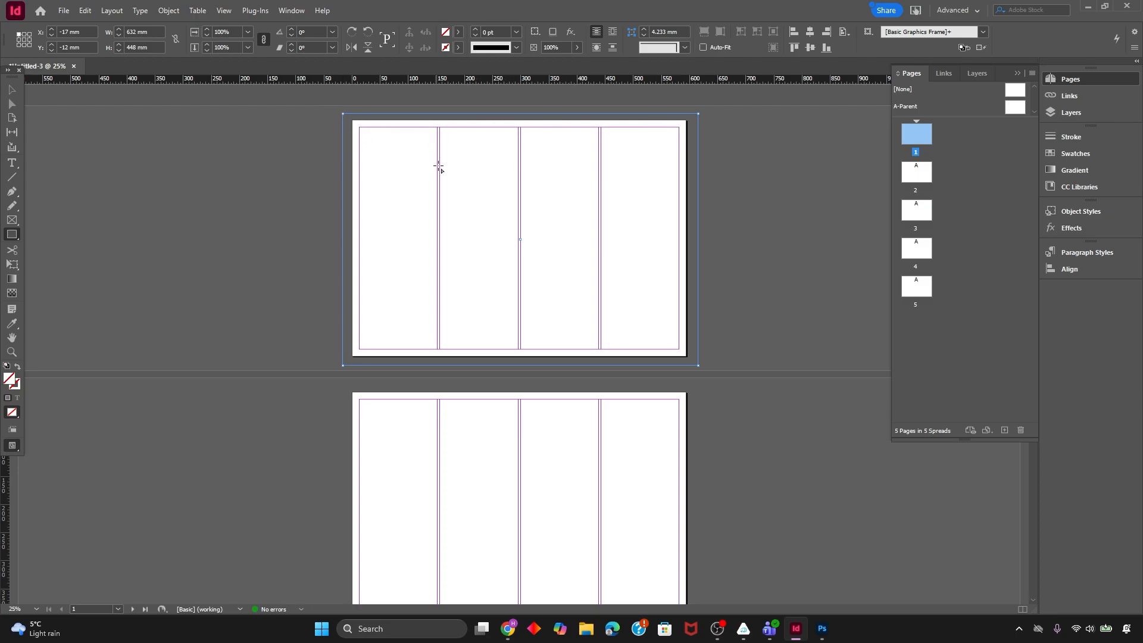
pyautogui.press('w')
pyautogui.press('w')
pyautogui.press('w')
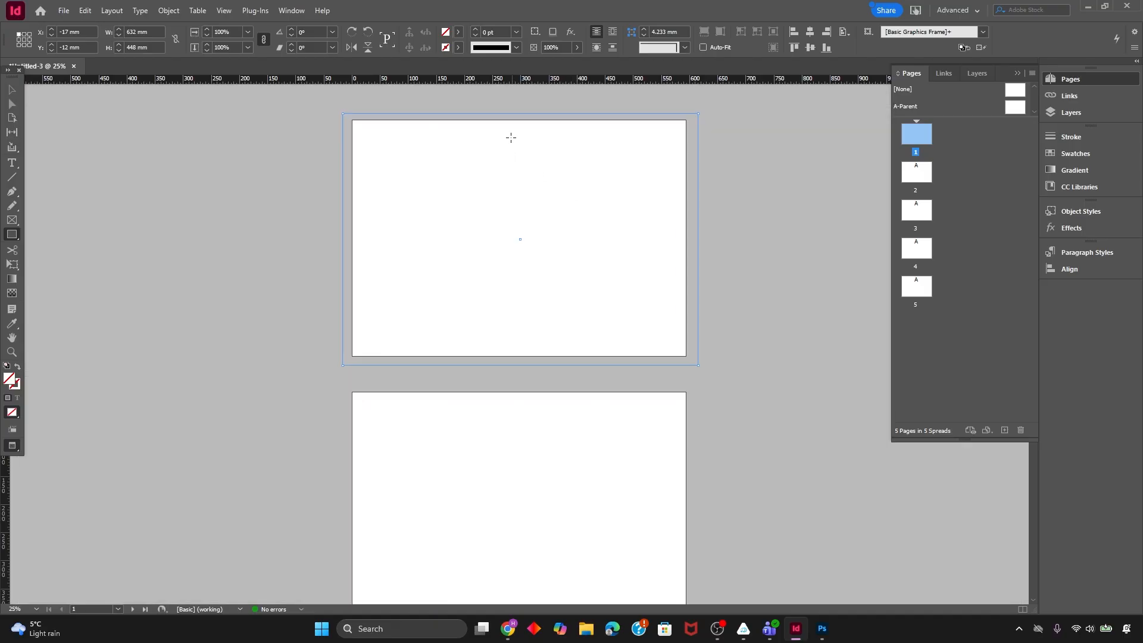
pyautogui.press('w')
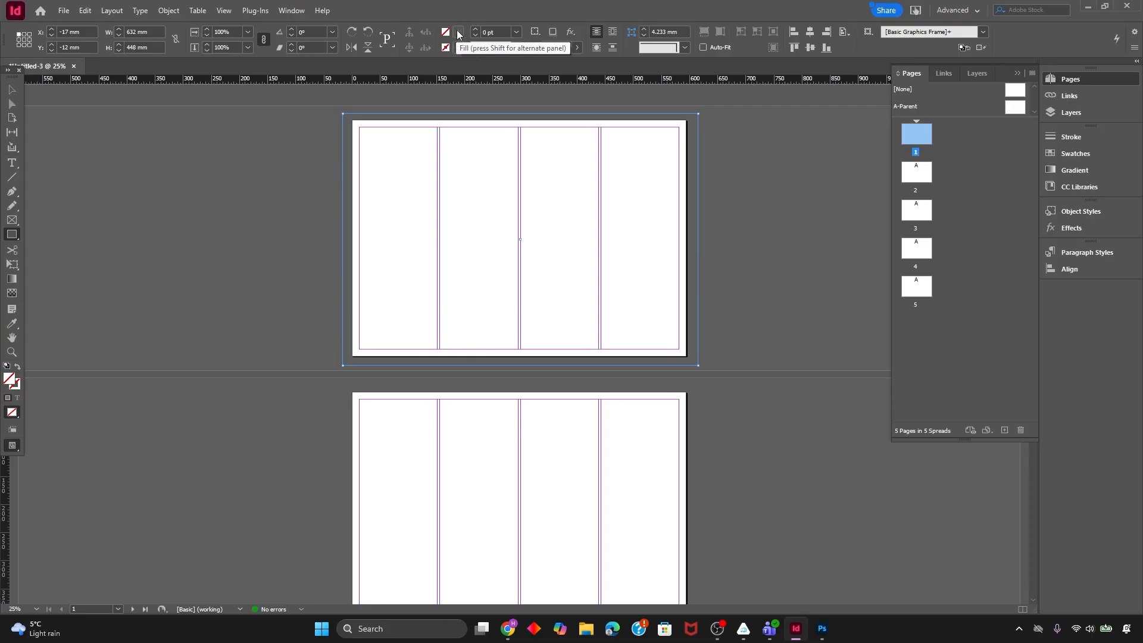
# Fill the oversized page 1 rectangle with the magenta swatch C=0 M=100 Y=0 K=0
pyautogui.click(457, 32)
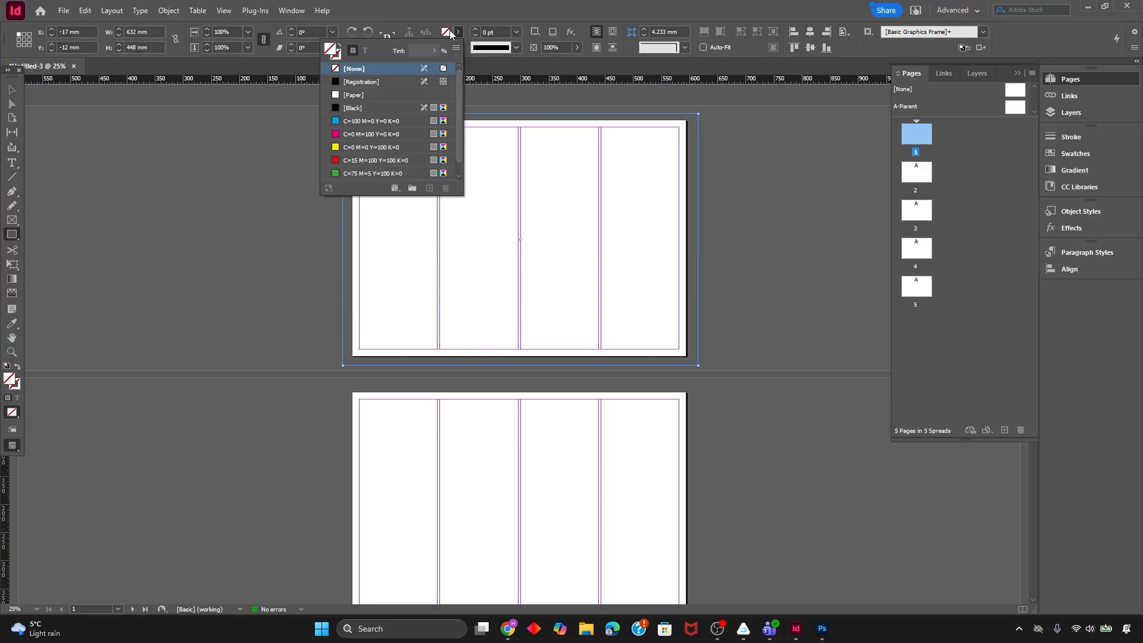
pyautogui.click(361, 134)
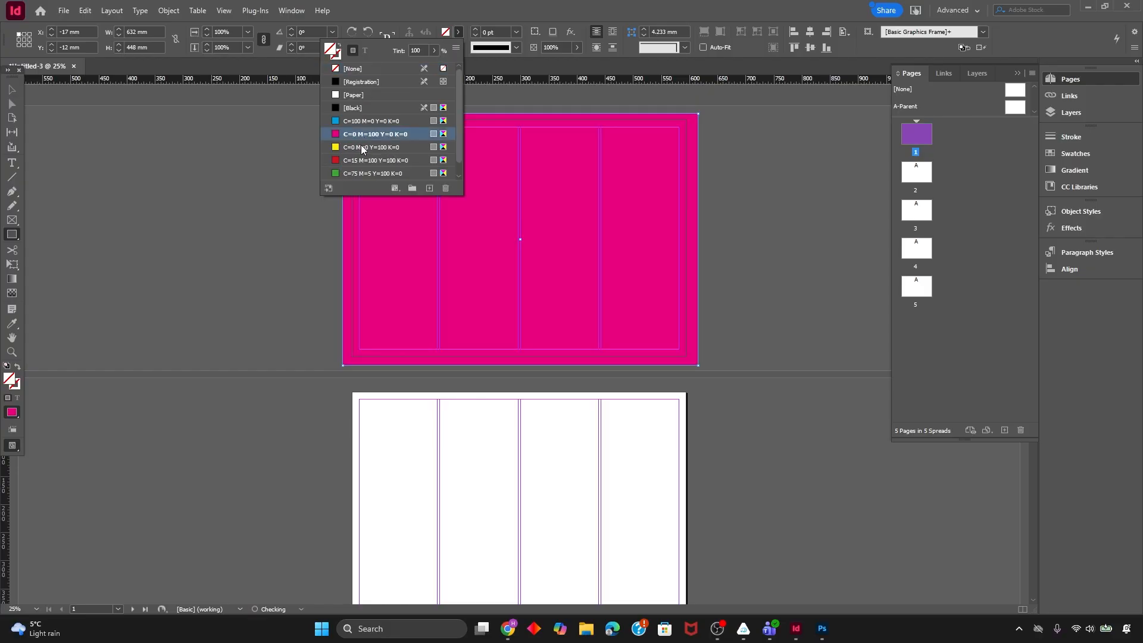
pyautogui.scroll(-1, 379, 168)
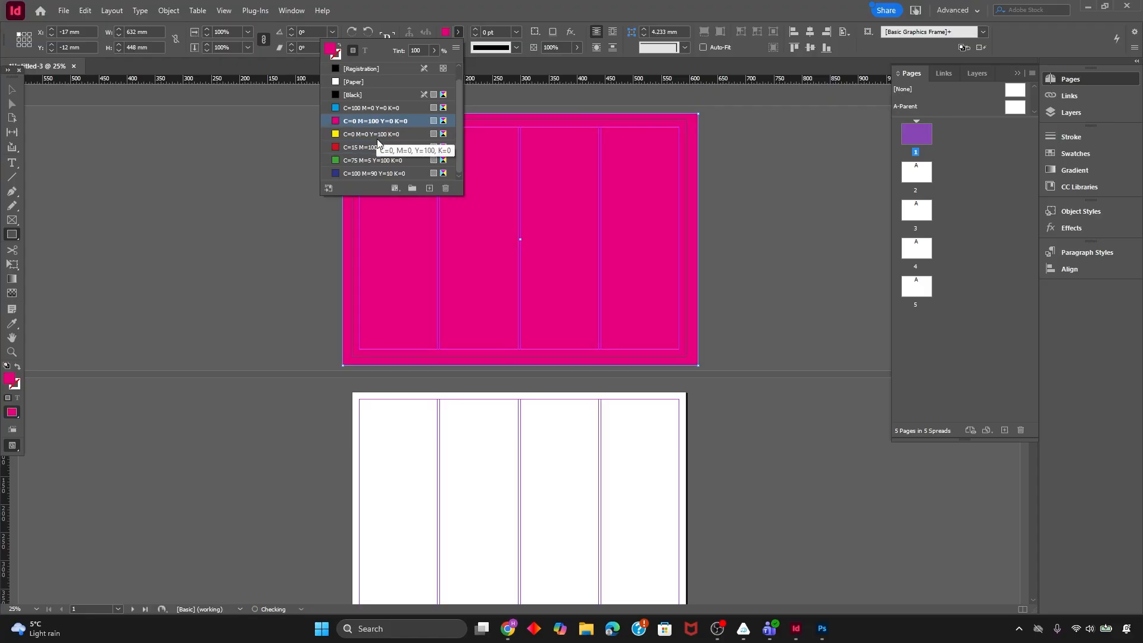
pyautogui.click(458, 32)
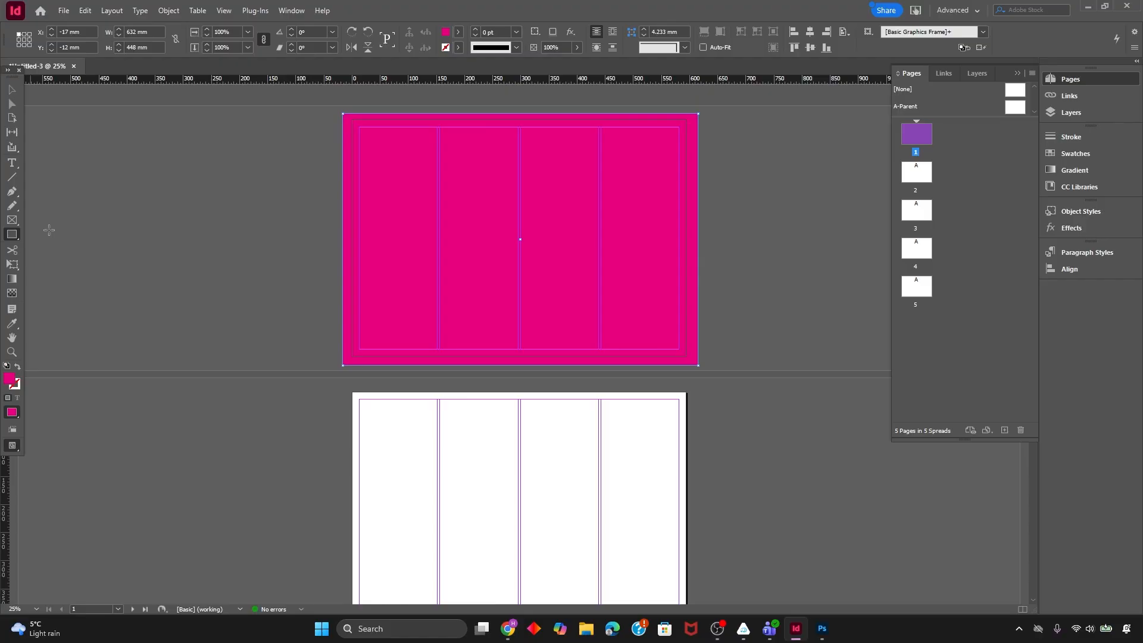
# Draw a circle about 212 mm across near the middle of page 1 and set the surrounding rectangle's fill to [None]
pyautogui.moveTo(12, 235); pyautogui.dragTo(41, 261)
pyautogui.moveTo(478, 185); pyautogui.dragTo(598, 304)
pyautogui.press('v')
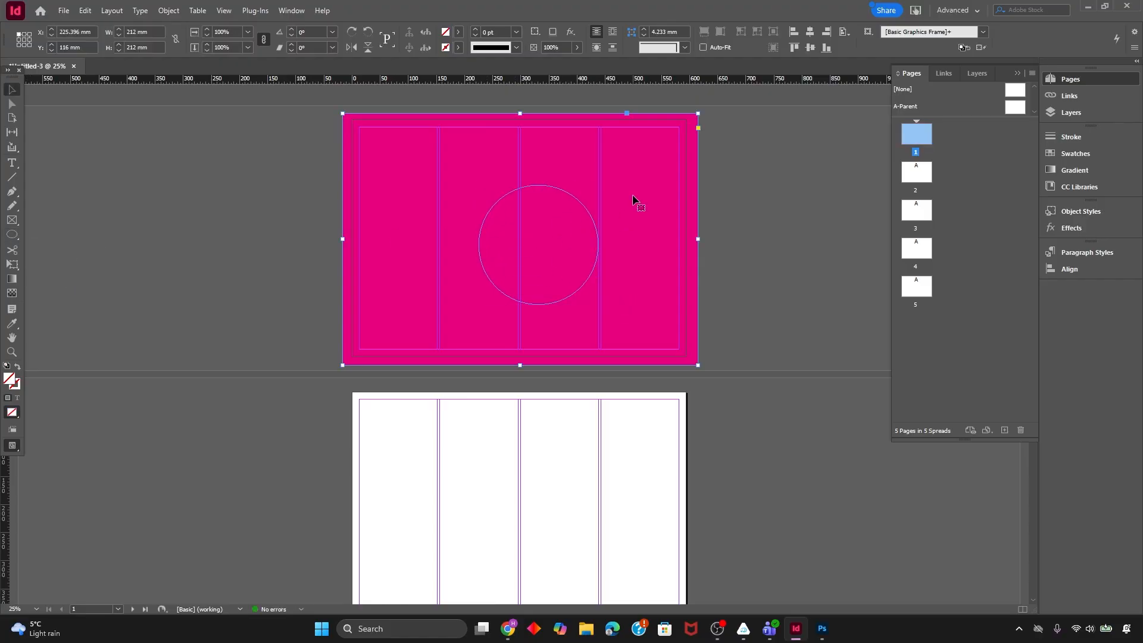
pyautogui.click(458, 32)
pyautogui.click(369, 70)
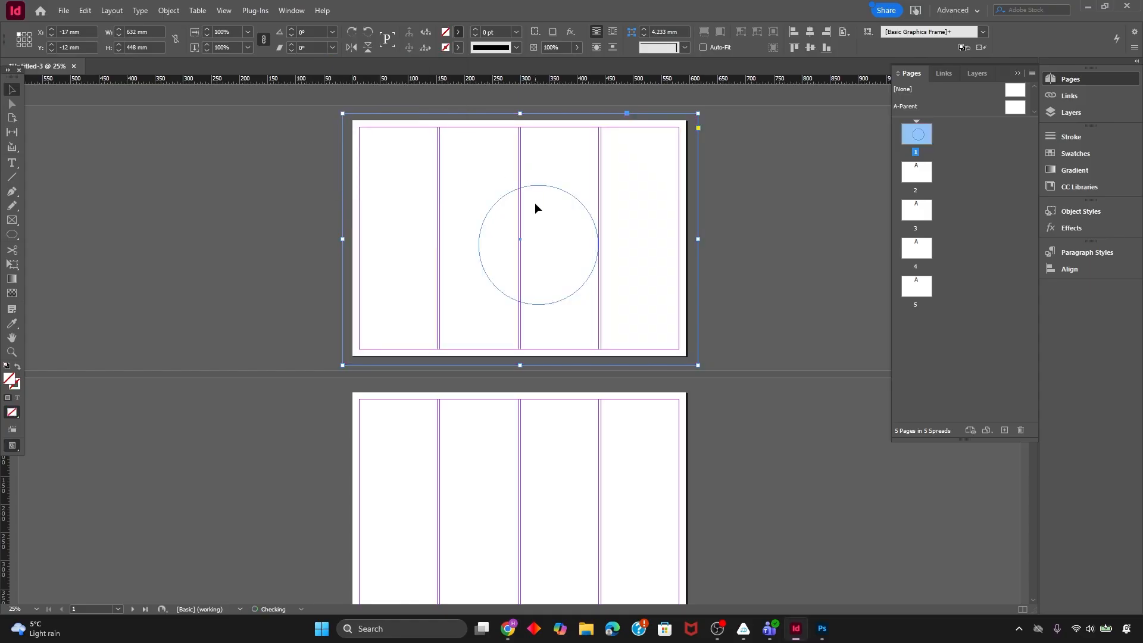
# Fill the circle on page 1 with the magenta swatch C=0 M=100 Y=0 K=0
pyautogui.click(542, 185)
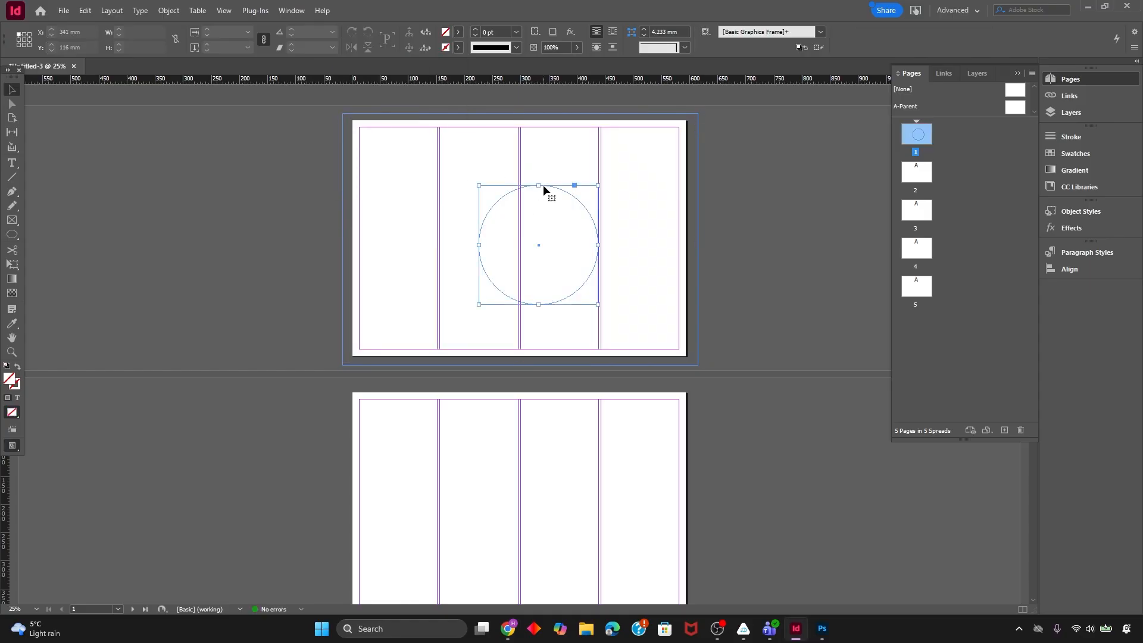
pyautogui.click(457, 32)
pyautogui.click(365, 134)
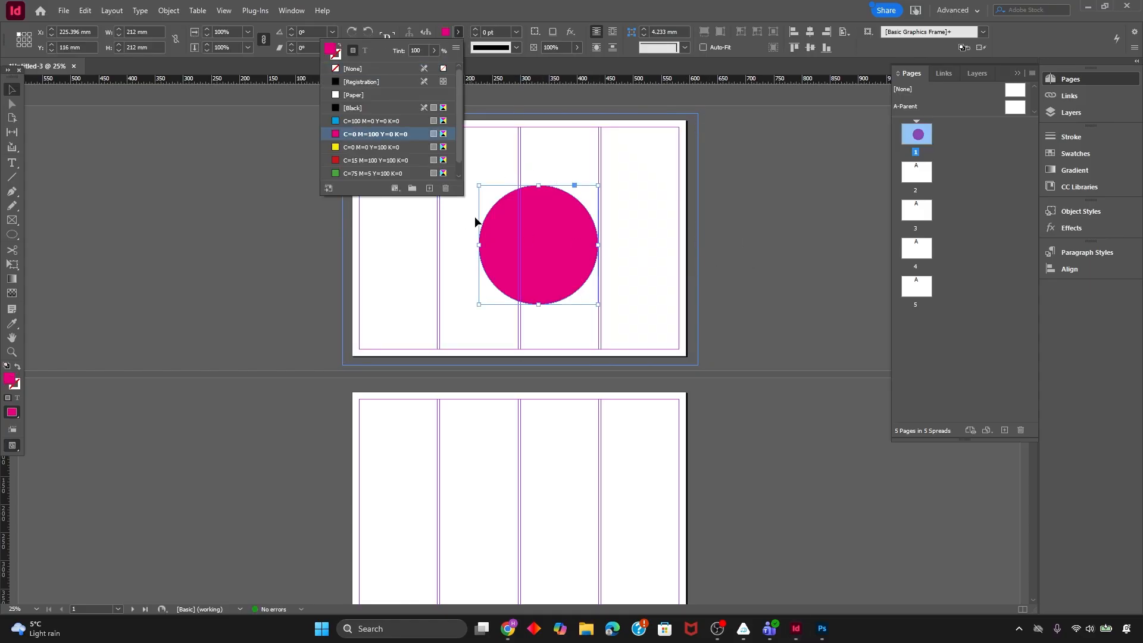
# Give the circle a cyan C=100 M=0 Y=0 K=0 stroke with a weight of 40 pt
pyautogui.click(460, 33)
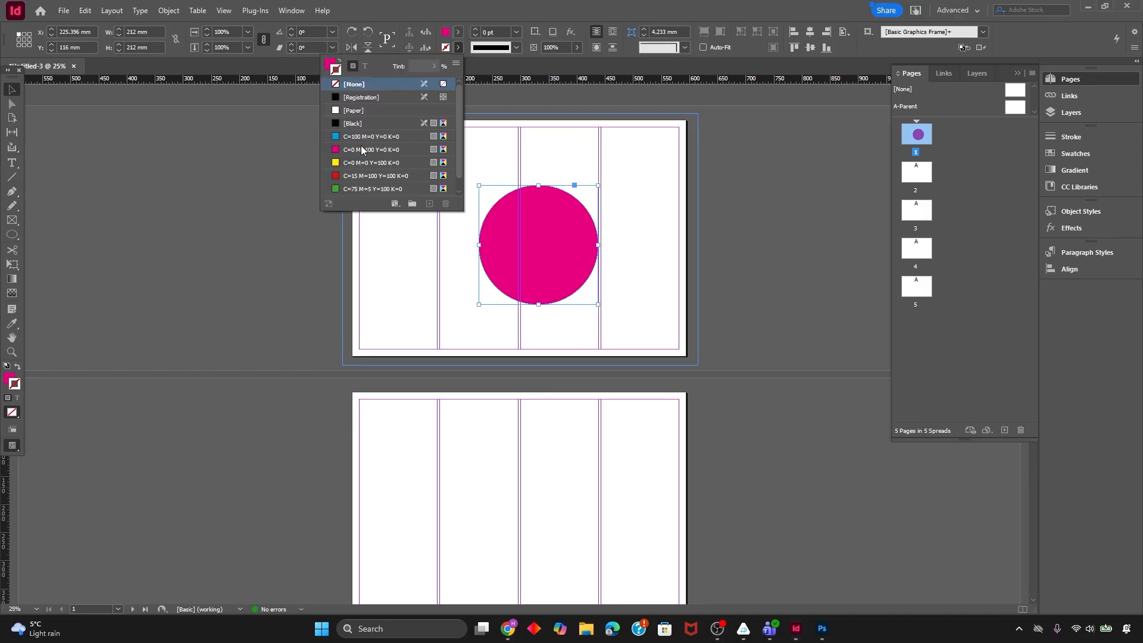
pyautogui.click(384, 137)
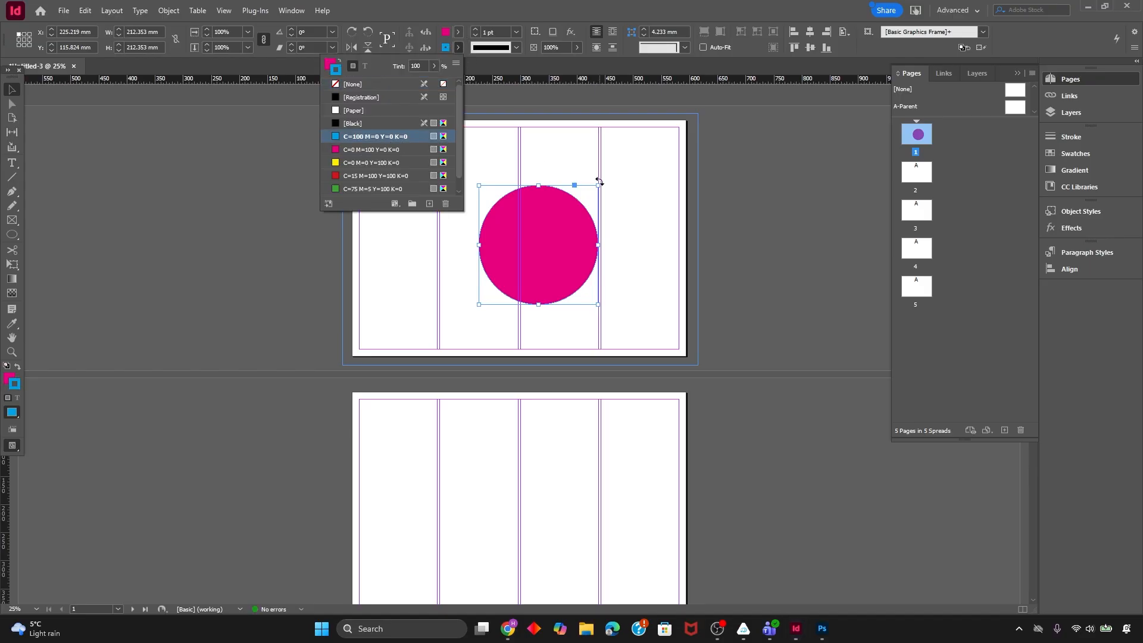
pyautogui.press('Return')
pyautogui.hotkey('ctrl', '=')
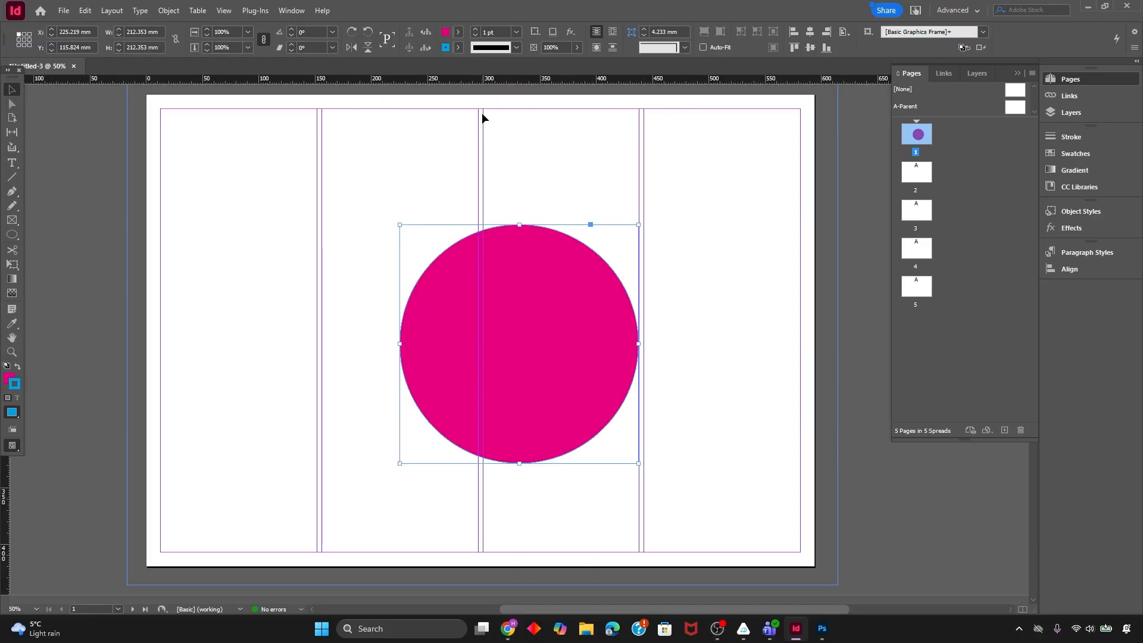
pyautogui.click(516, 31)
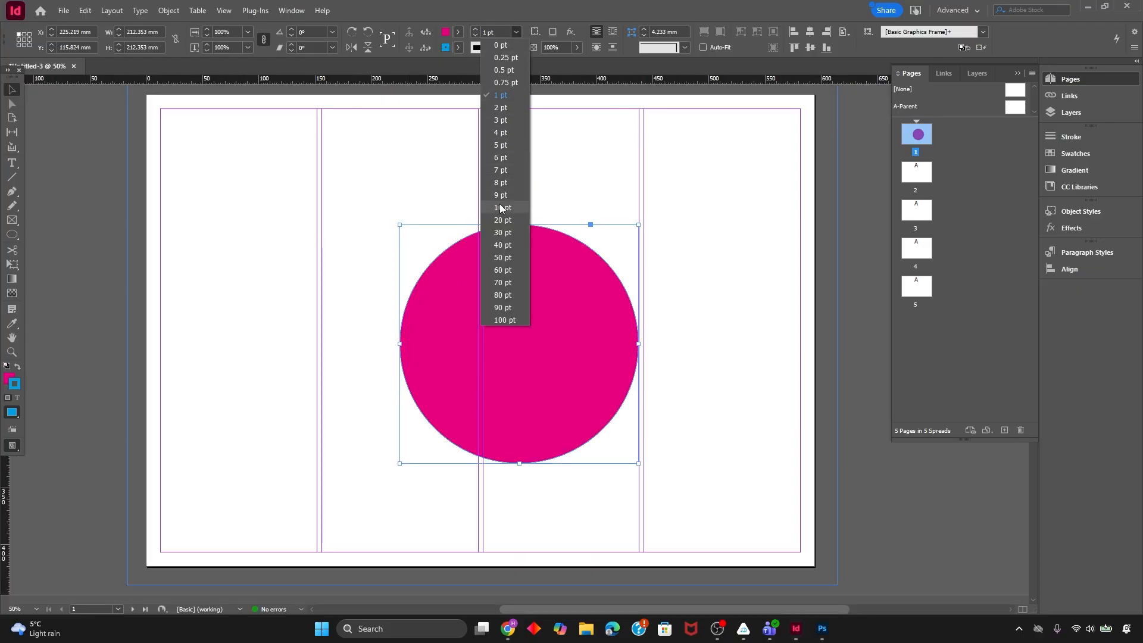
pyautogui.click(505, 244)
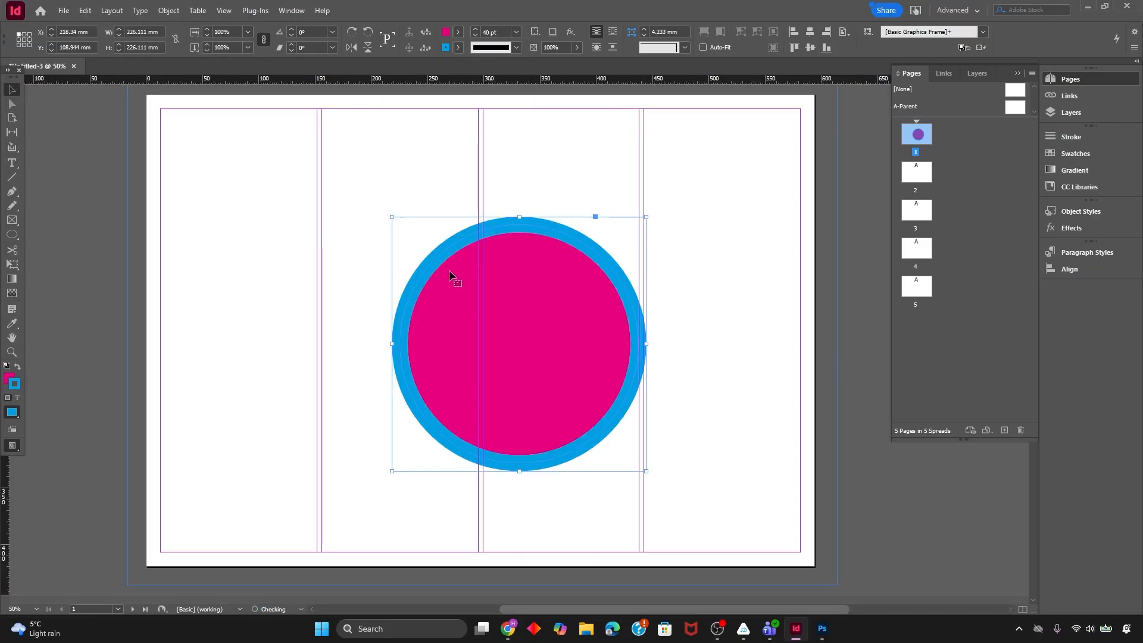
# Inspect the circle's fill and stroke colour options, then set its fill to [None]
pyautogui.click(458, 32)
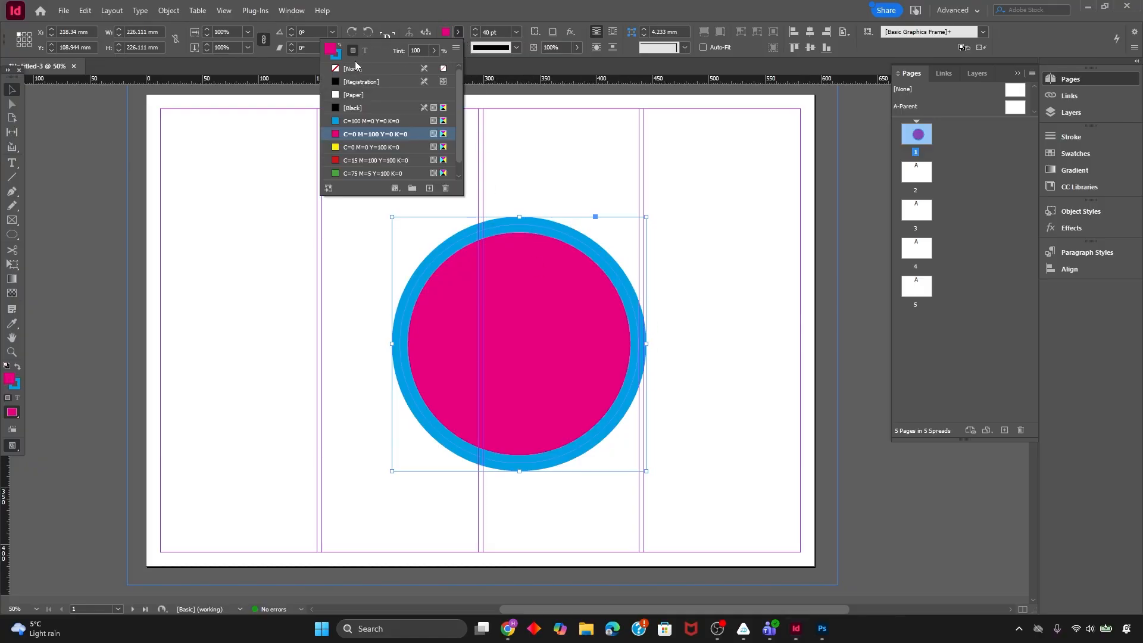
pyautogui.click(434, 51)
pyautogui.moveTo(435, 69); pyautogui.dragTo(457, 76)
pyautogui.click(459, 47)
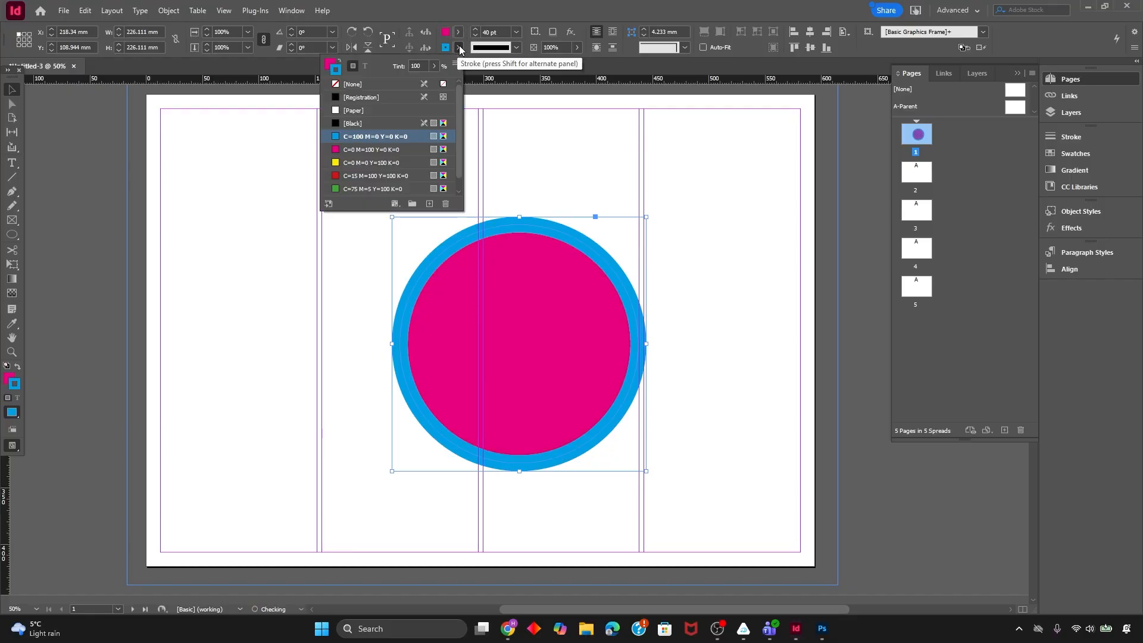
pyautogui.click(459, 32)
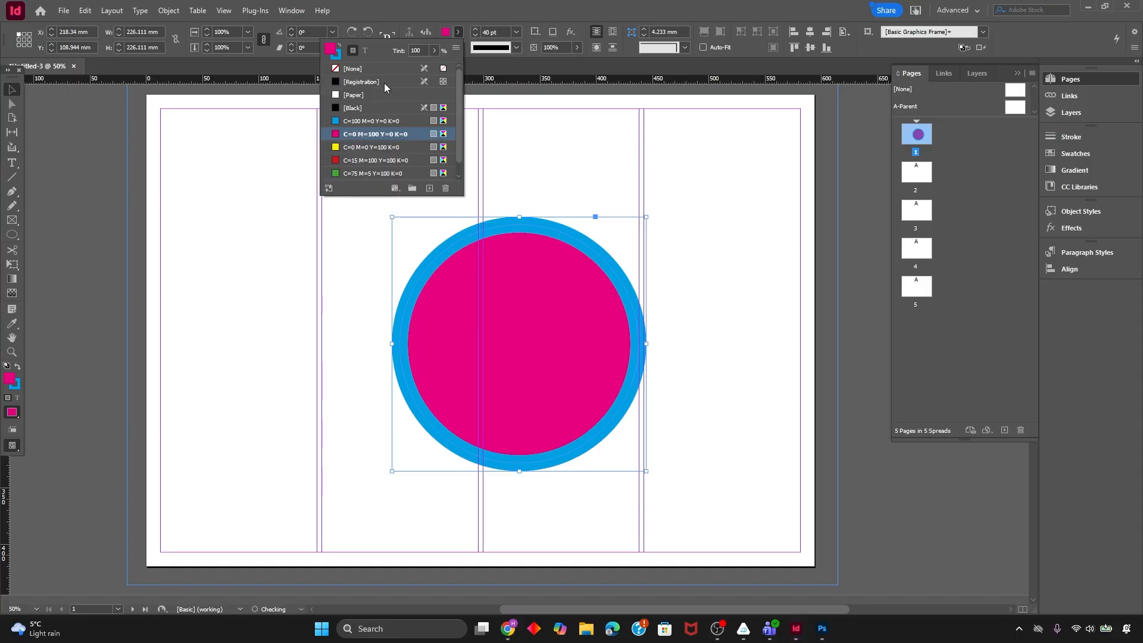
pyautogui.click(380, 67)
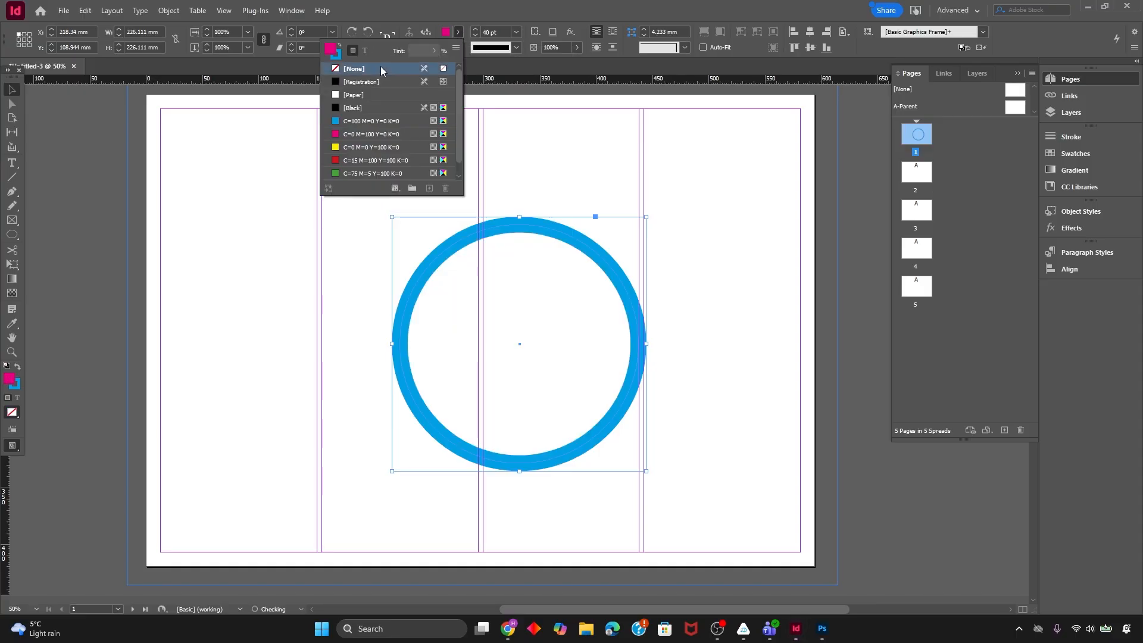
pyautogui.click(459, 32)
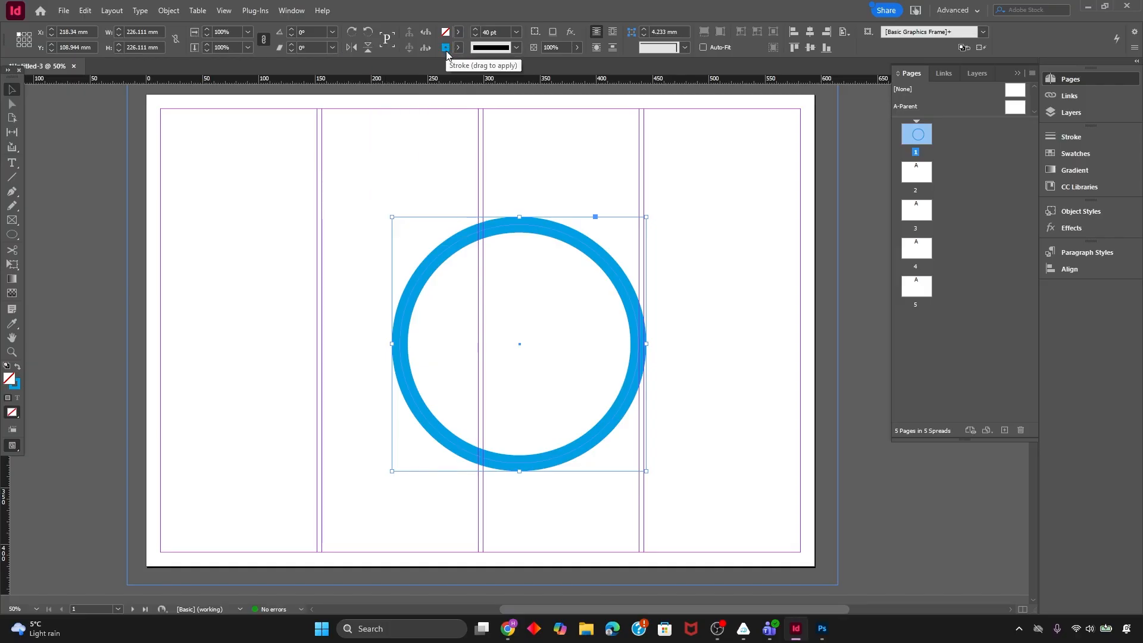
# Try the Left Slant Hash, Dashed (3 and 2) and Dotted stroke types on the circle
pyautogui.click(516, 47)
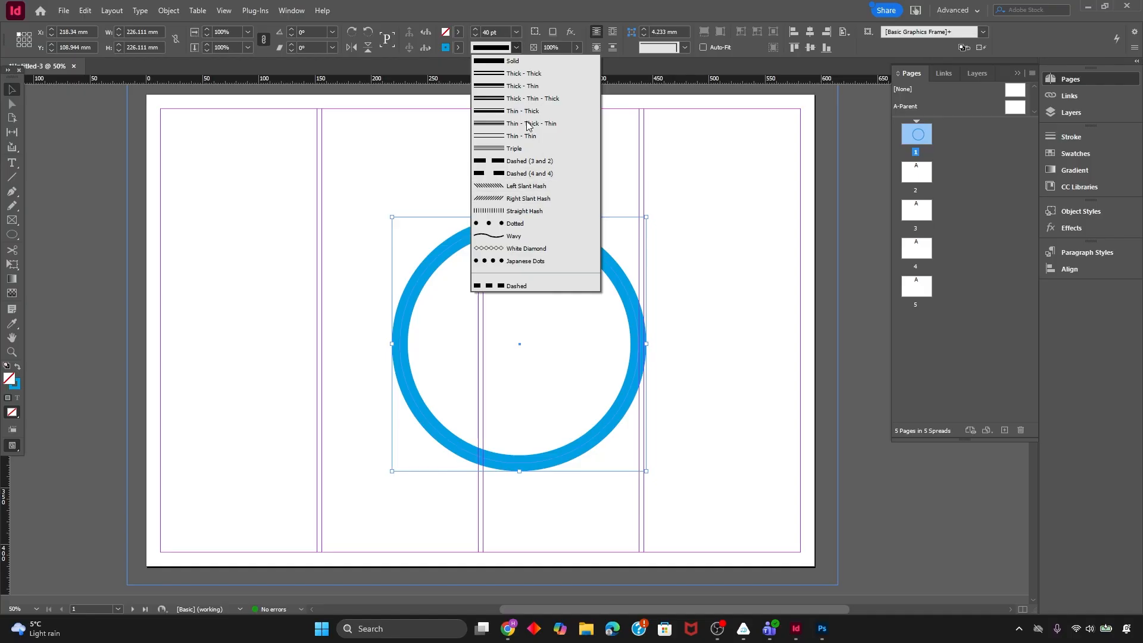
pyautogui.click(519, 47)
pyautogui.click(519, 48)
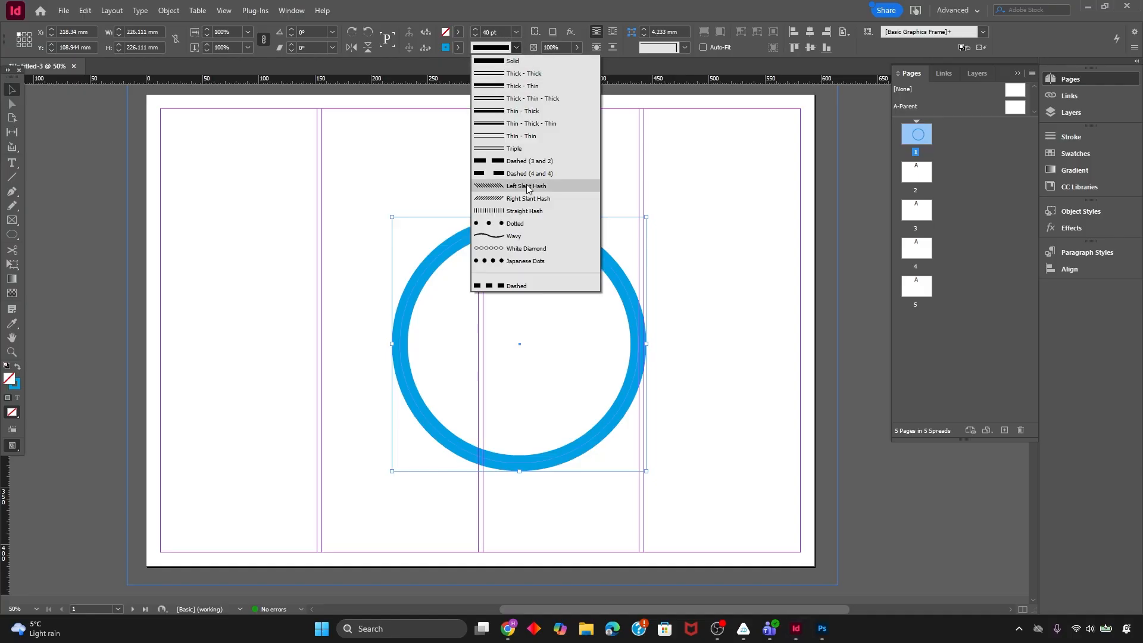
pyautogui.click(528, 187)
pyautogui.click(517, 48)
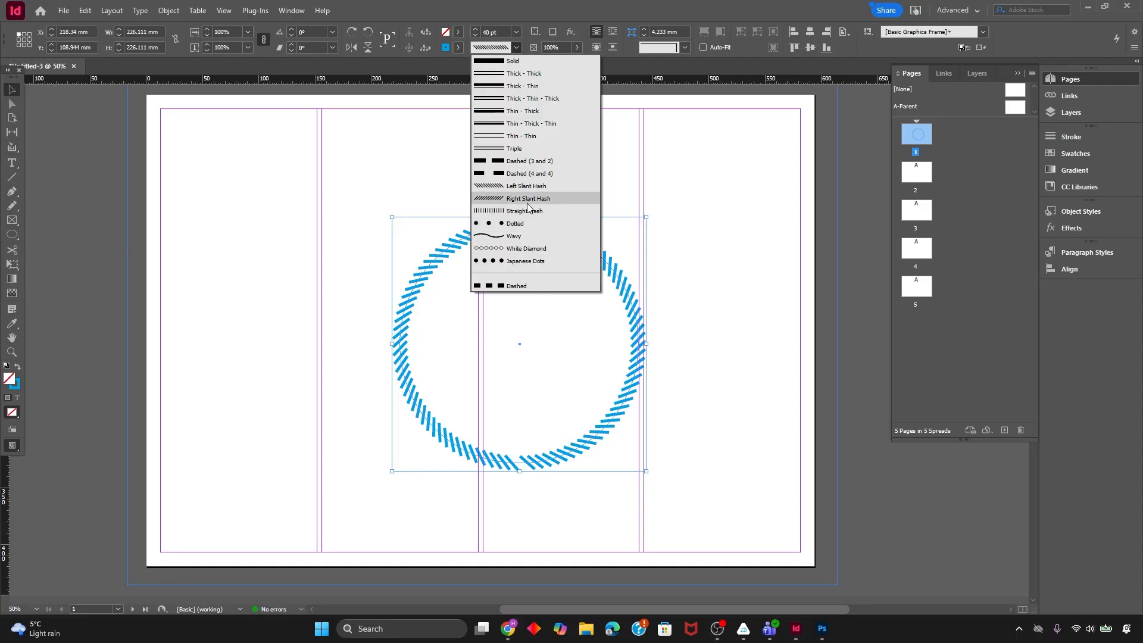
pyautogui.click(515, 161)
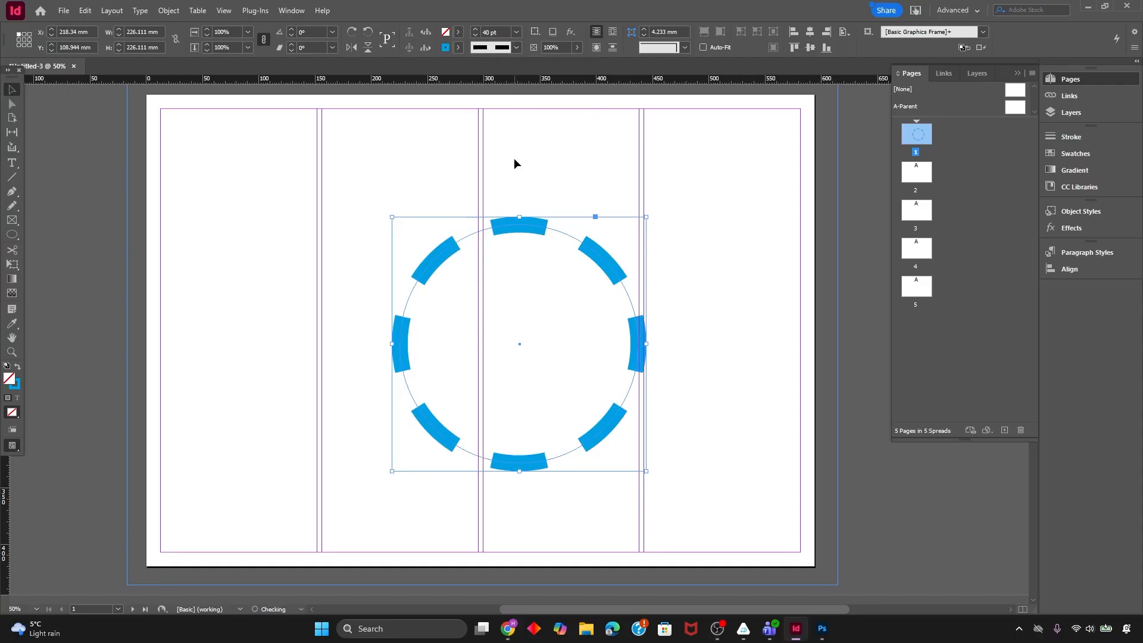
pyautogui.click(516, 48)
pyautogui.click(515, 229)
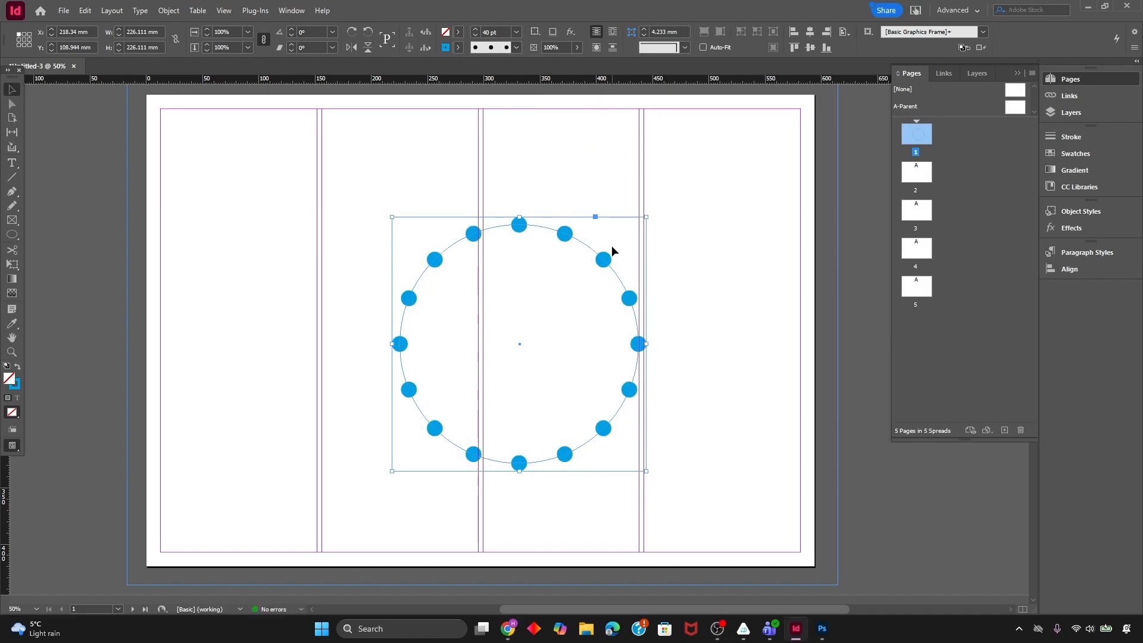
# Give the circle a solid magenta C=0 M=100 Y=0 K=0 stroke and a cyan C=100 M=0 Y=0 K=0 fill
pyautogui.click(458, 48)
pyautogui.click(377, 150)
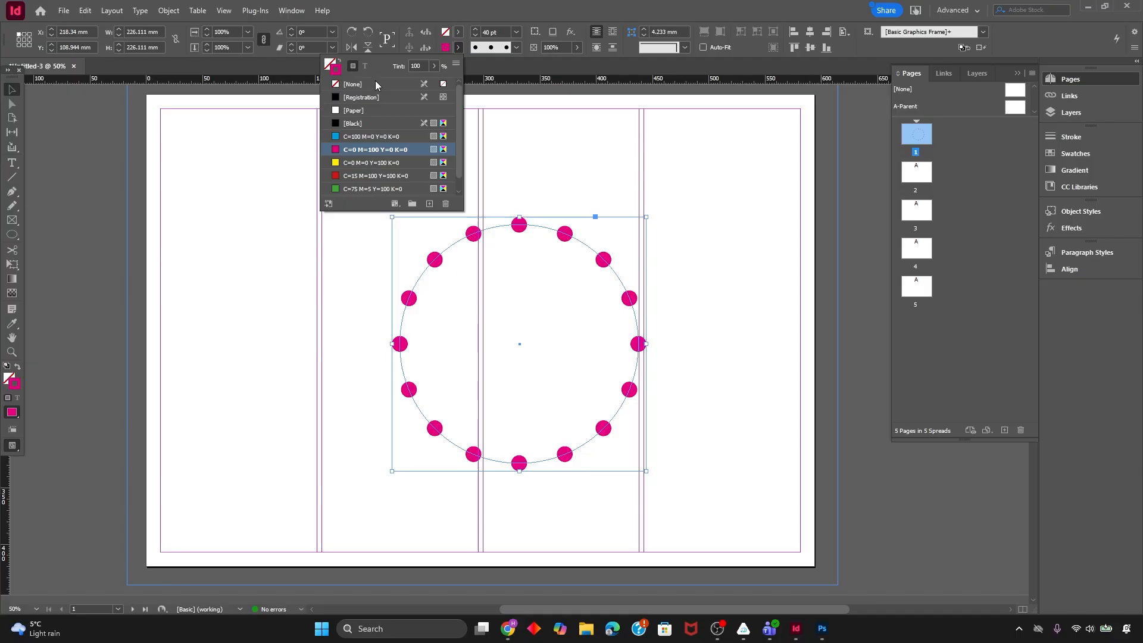
pyautogui.click(516, 48)
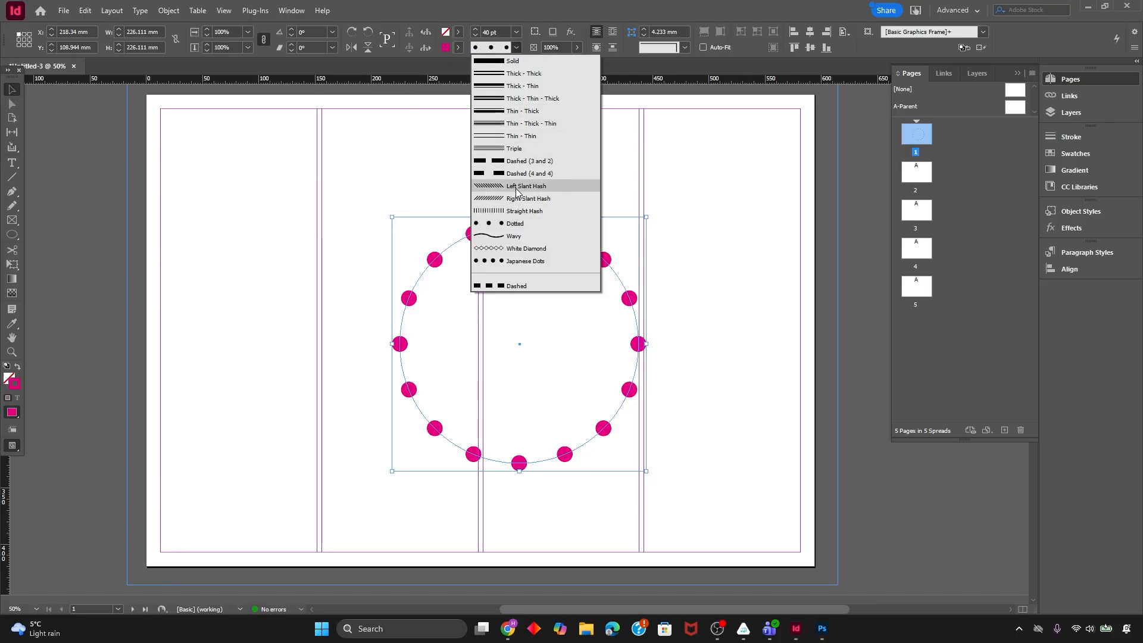
pyautogui.click(509, 60)
pyautogui.click(460, 31)
pyautogui.click(371, 130)
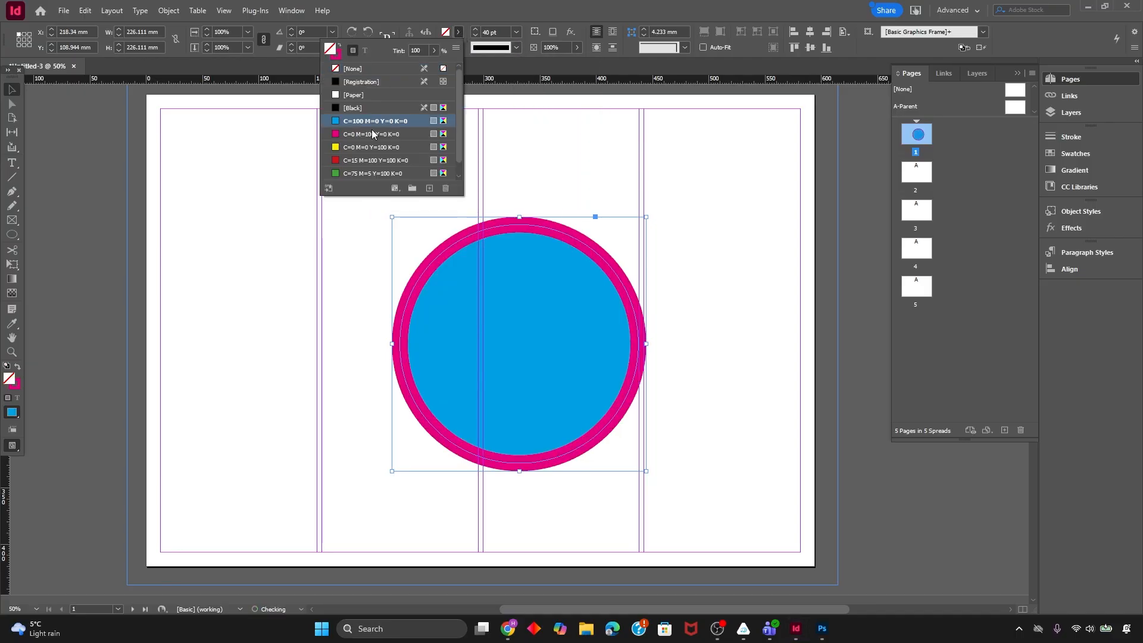
# Check the circle in preview mode, then delete it from page 1
pyautogui.click(296, 211)
pyautogui.click(544, 323)
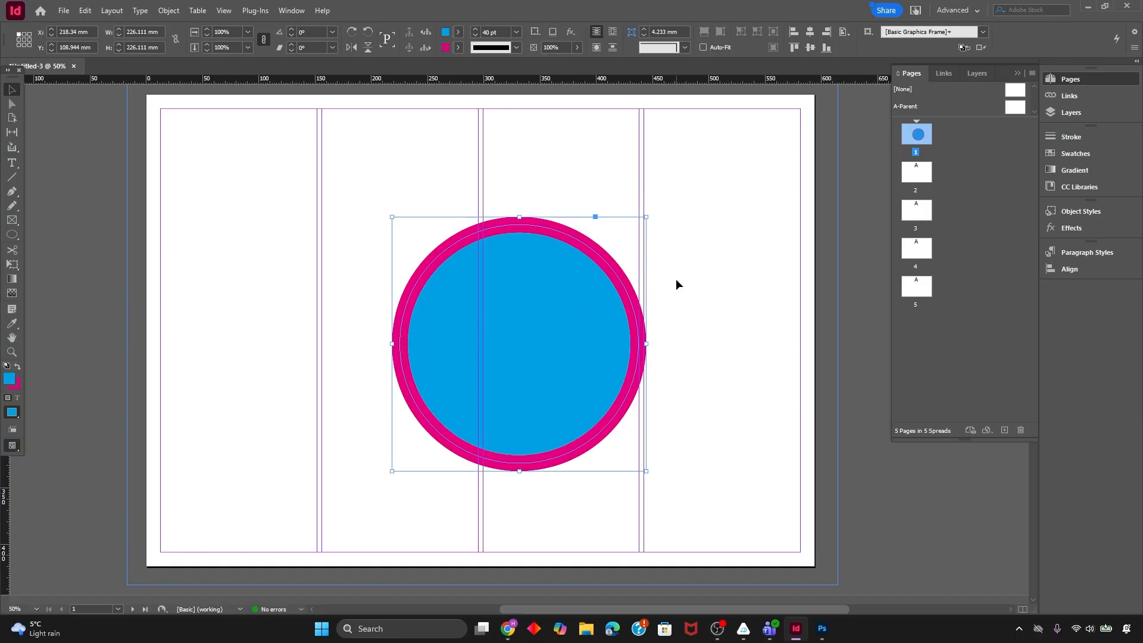
pyautogui.press('w')
pyautogui.press('w')
pyautogui.press('Delete')
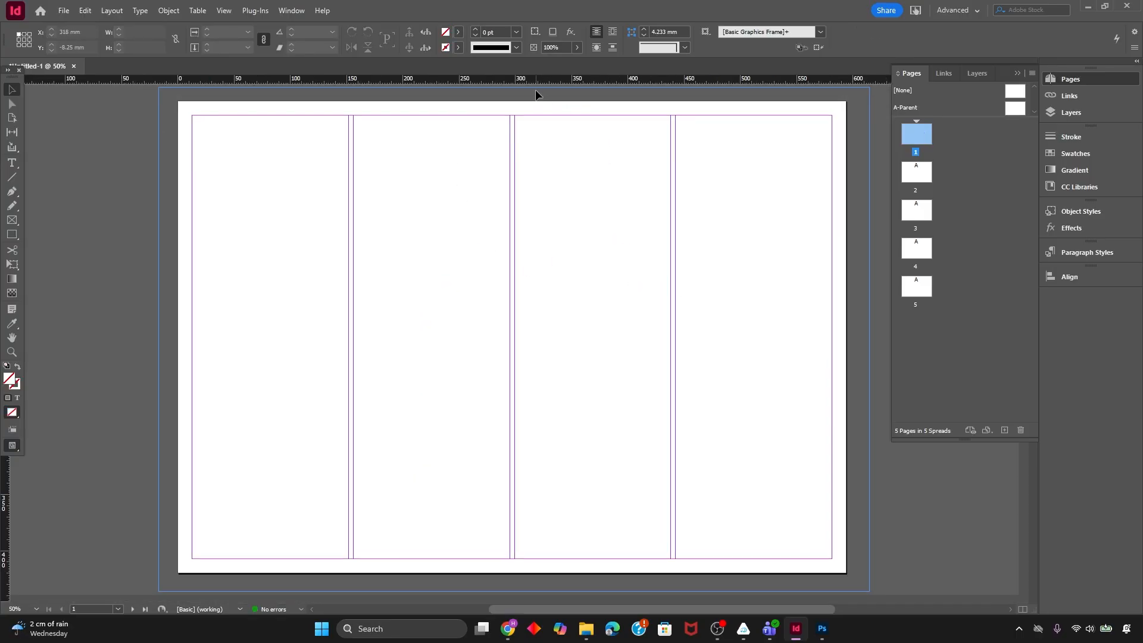
# Fill the full-bleed rectangle on page 1 with the red swatch C=15 M=100 Y=100 K=0
pyautogui.click(534, 86)
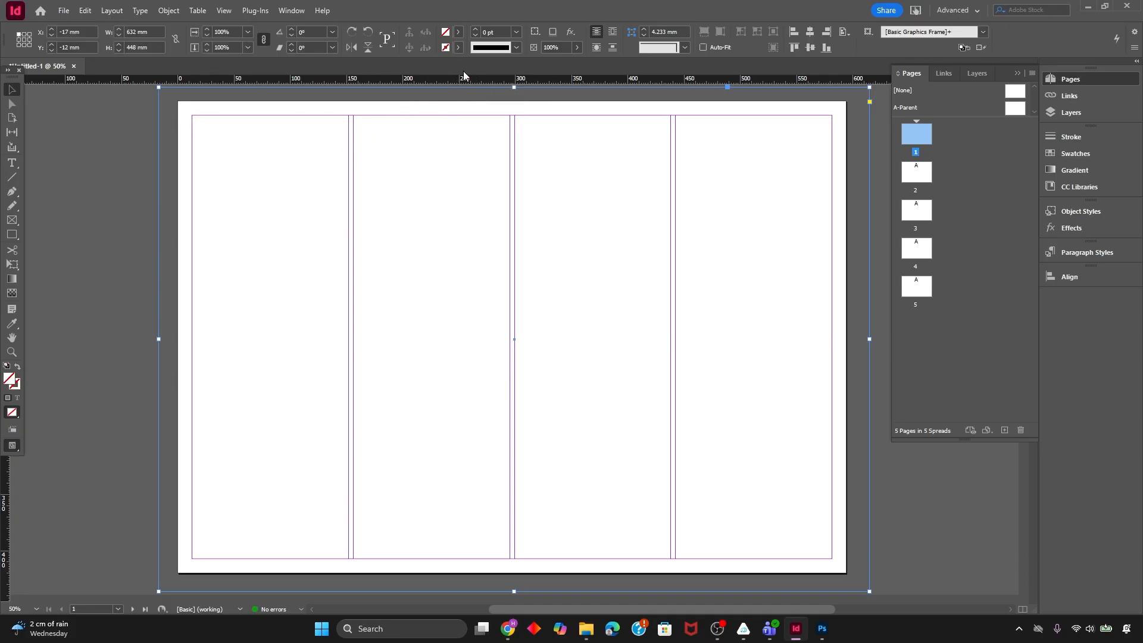
pyautogui.click(458, 33)
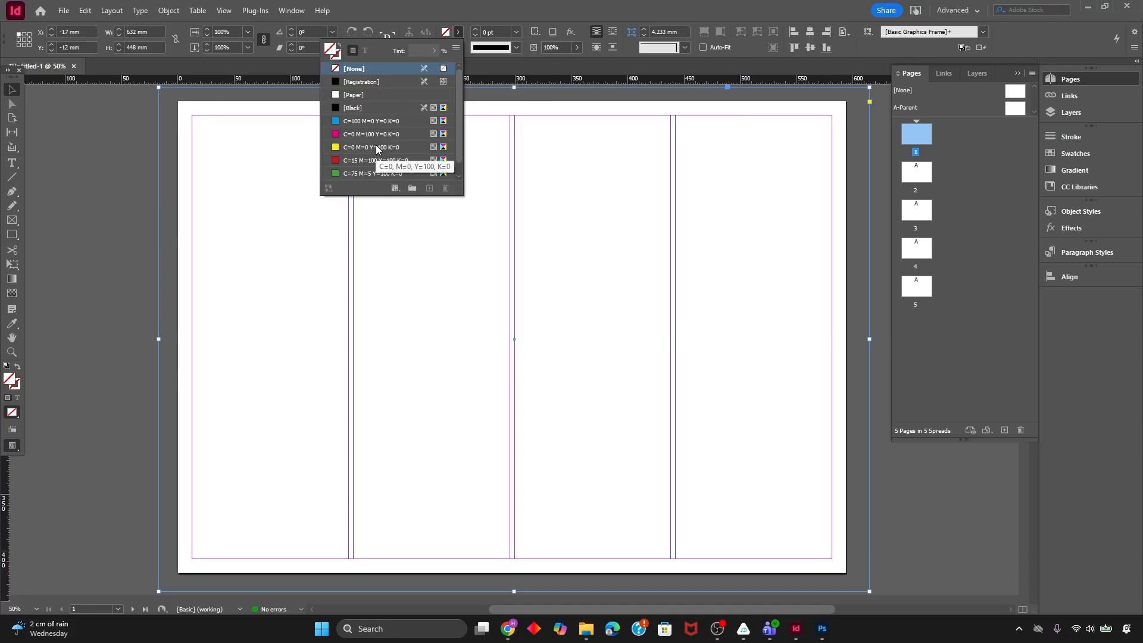
pyautogui.scroll(-1, 379, 149)
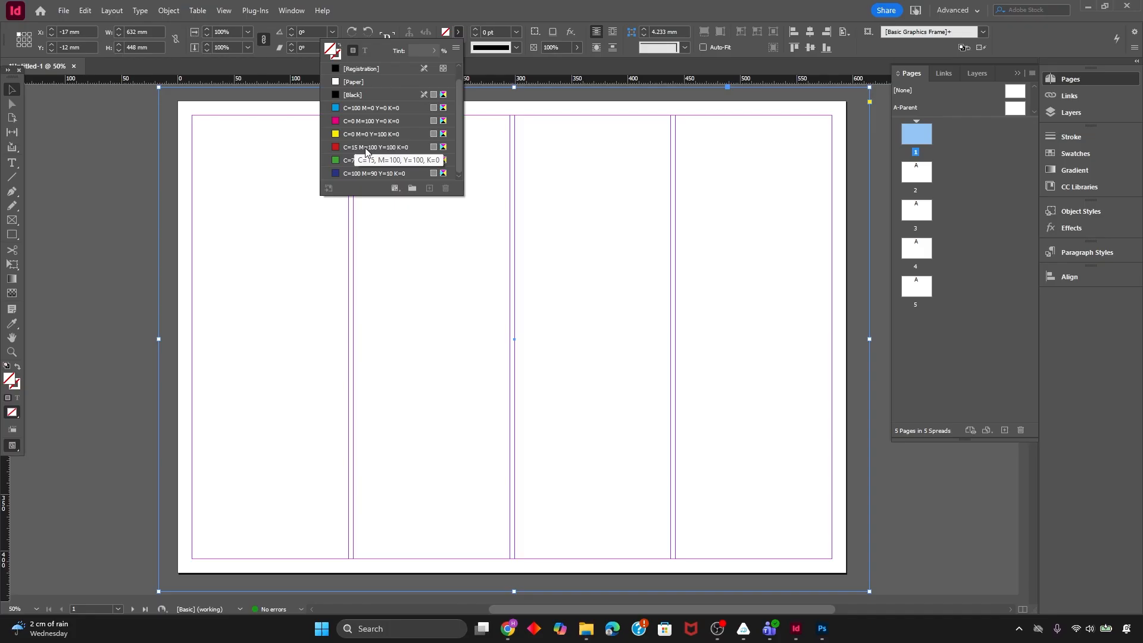
pyautogui.click(383, 152)
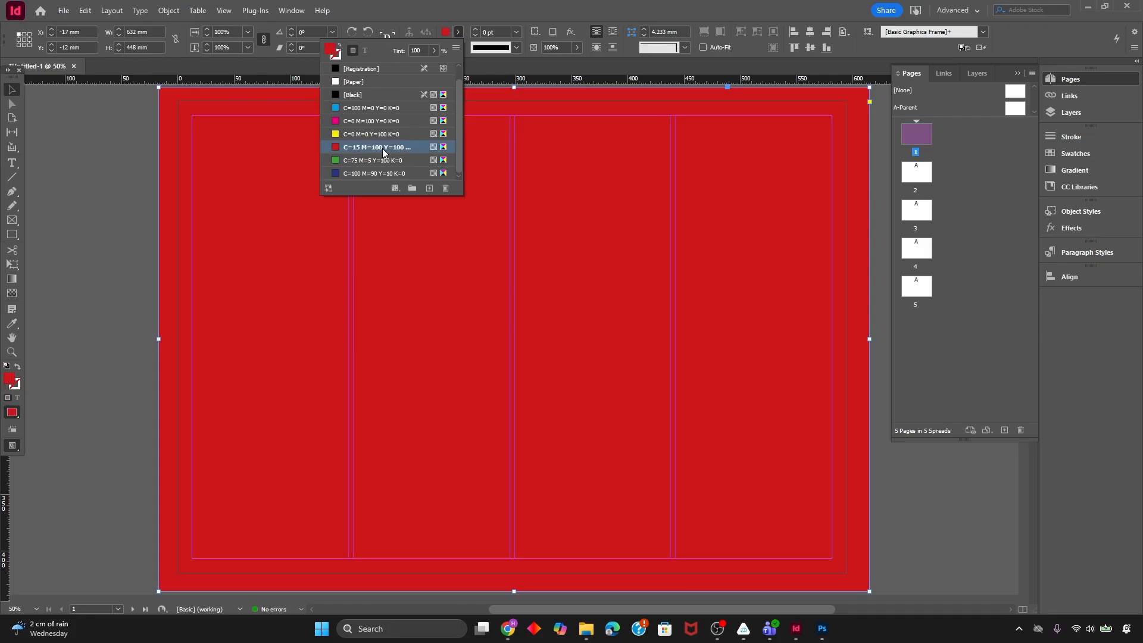
# Return to InDesign and set the duplicated red swatch to Cyan 39, Magenta 85, Yellow 67 and Black 49
pyautogui.press('super+e')
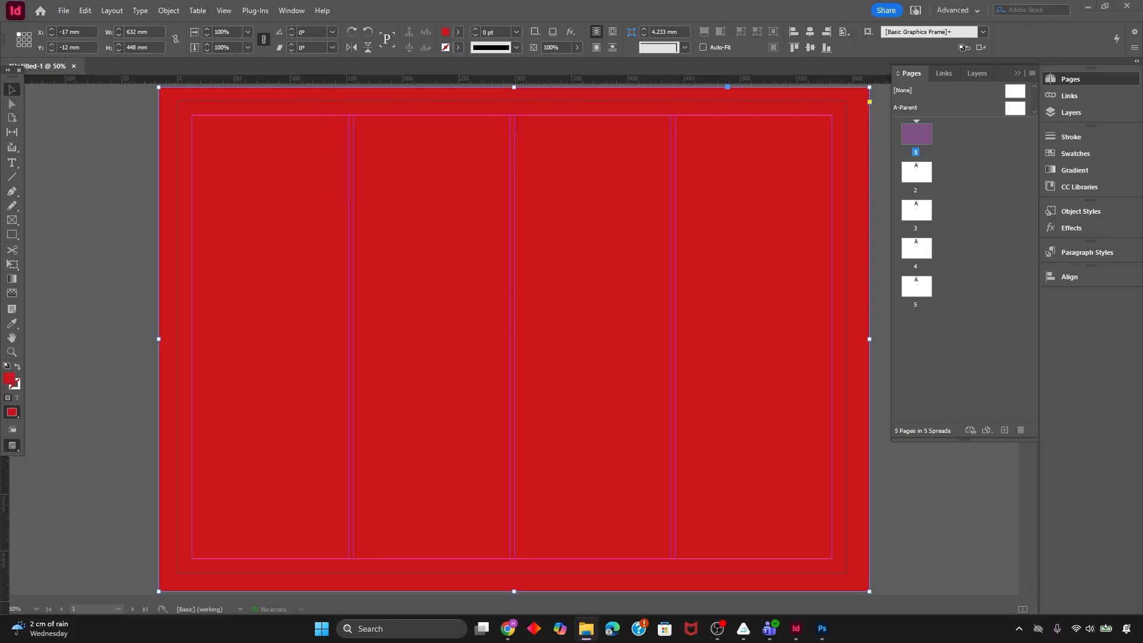
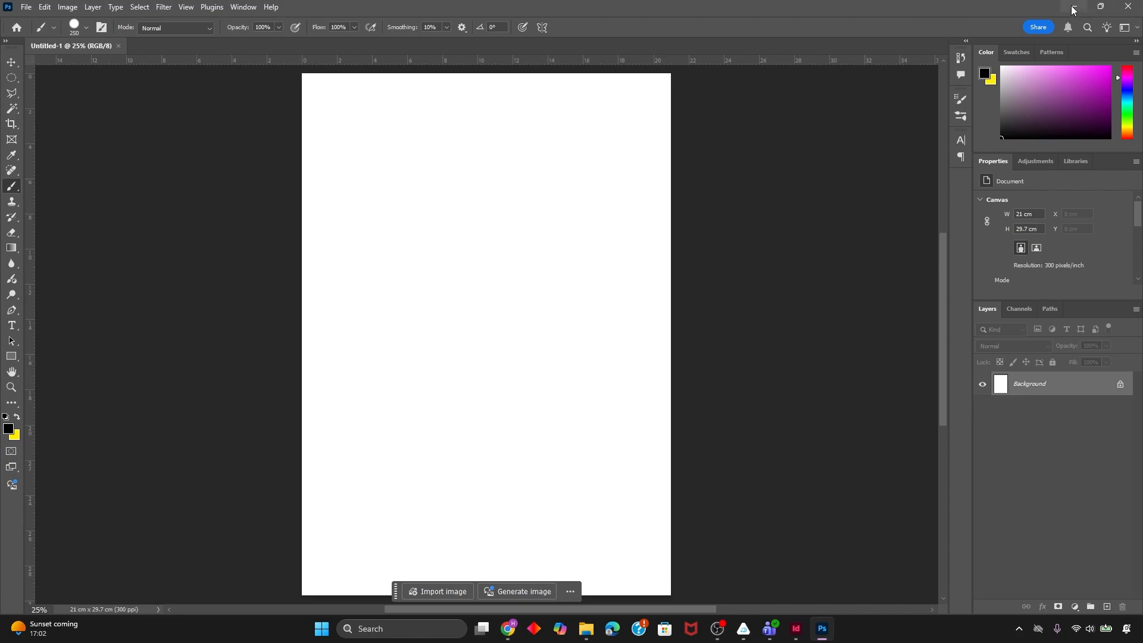
pyautogui.click(1070, 6)
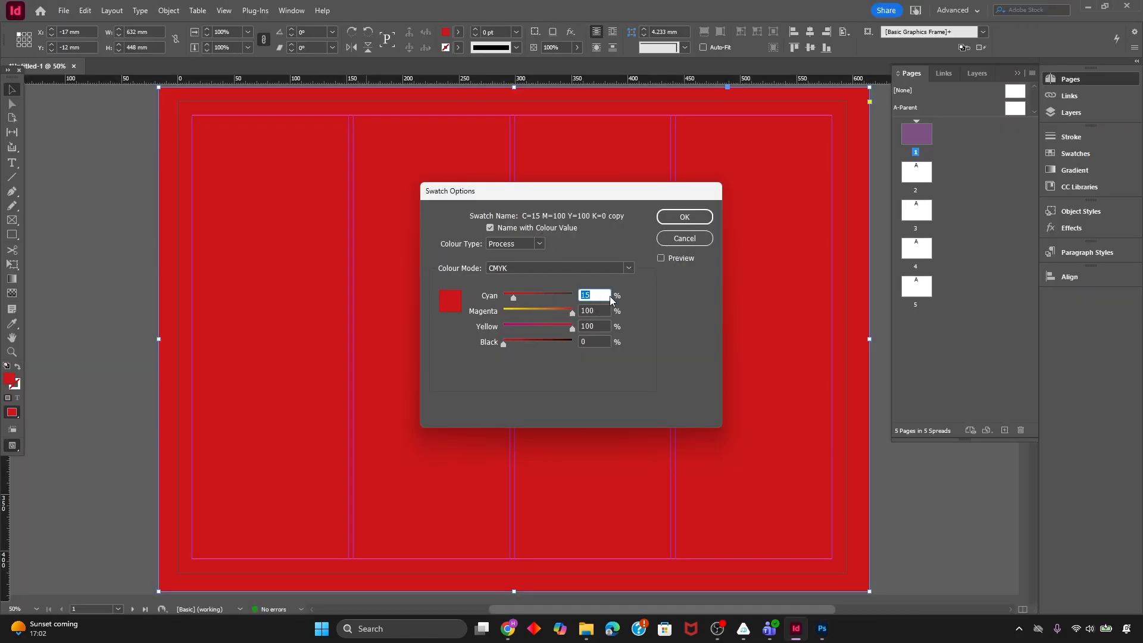
pyautogui.write('39')
pyautogui.press('Tab')
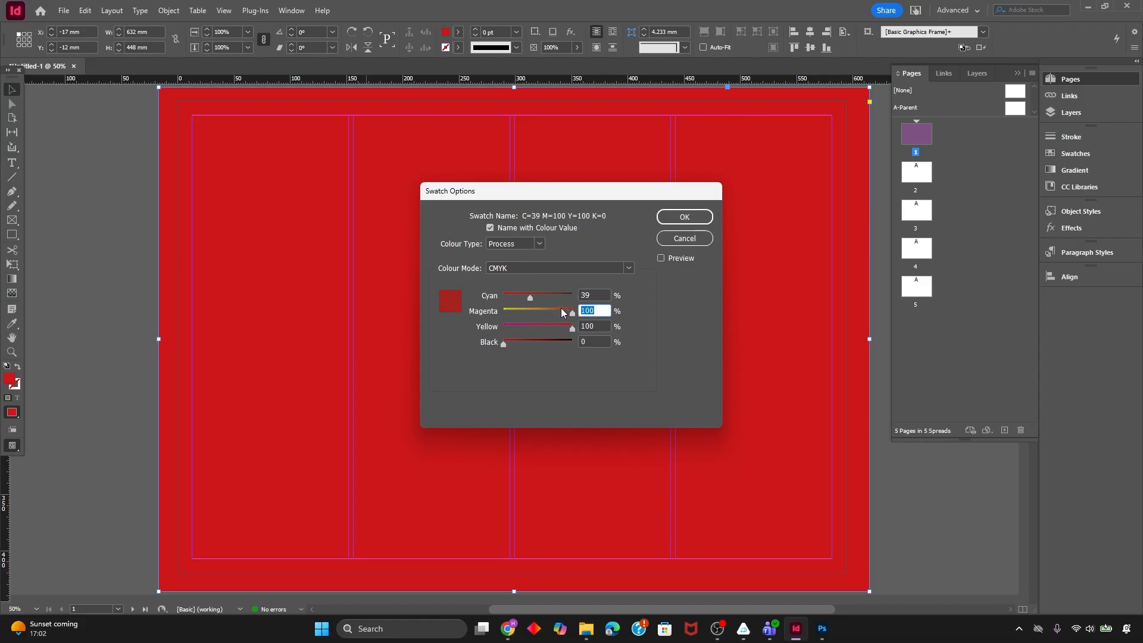
pyautogui.write('85')
pyautogui.press('Tab')
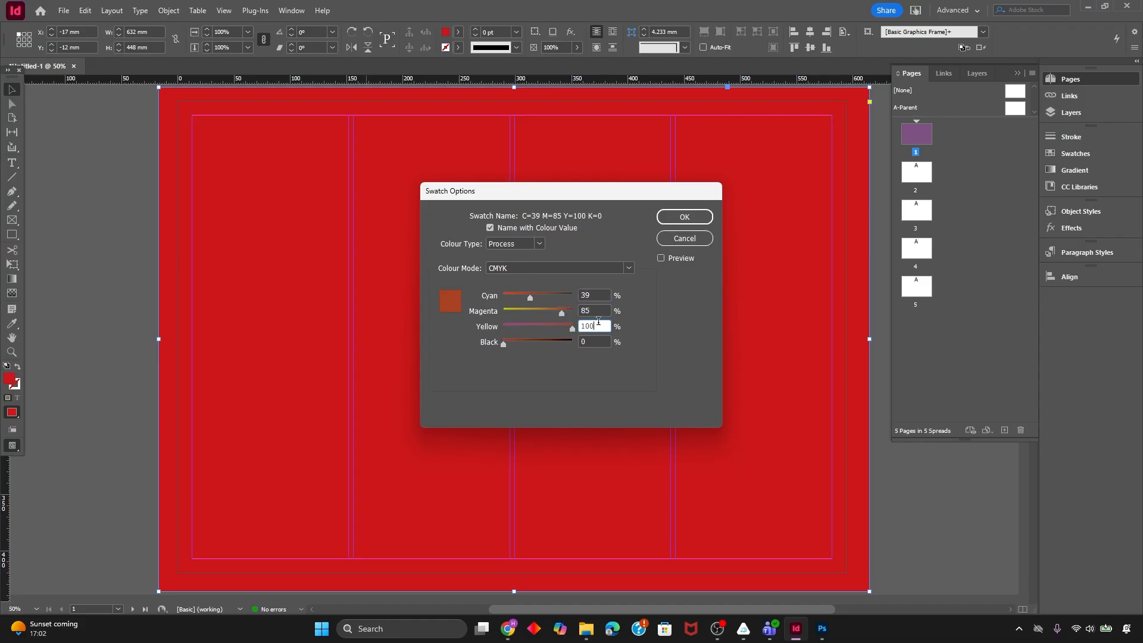
pyautogui.write('67')
pyautogui.press('Tab')
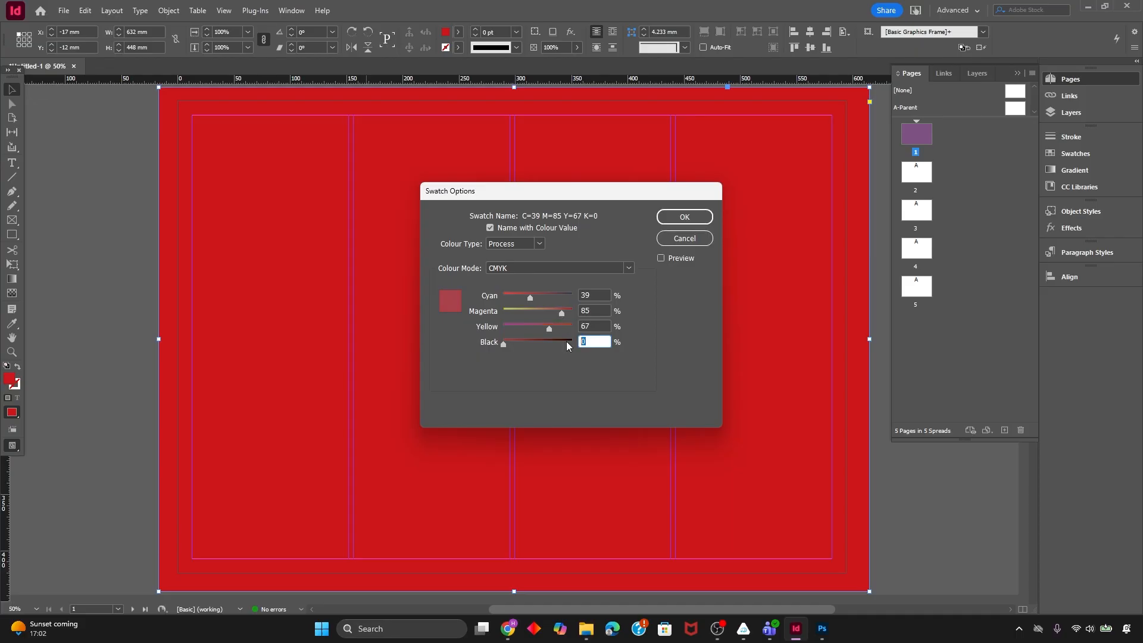
pyautogui.write('40')
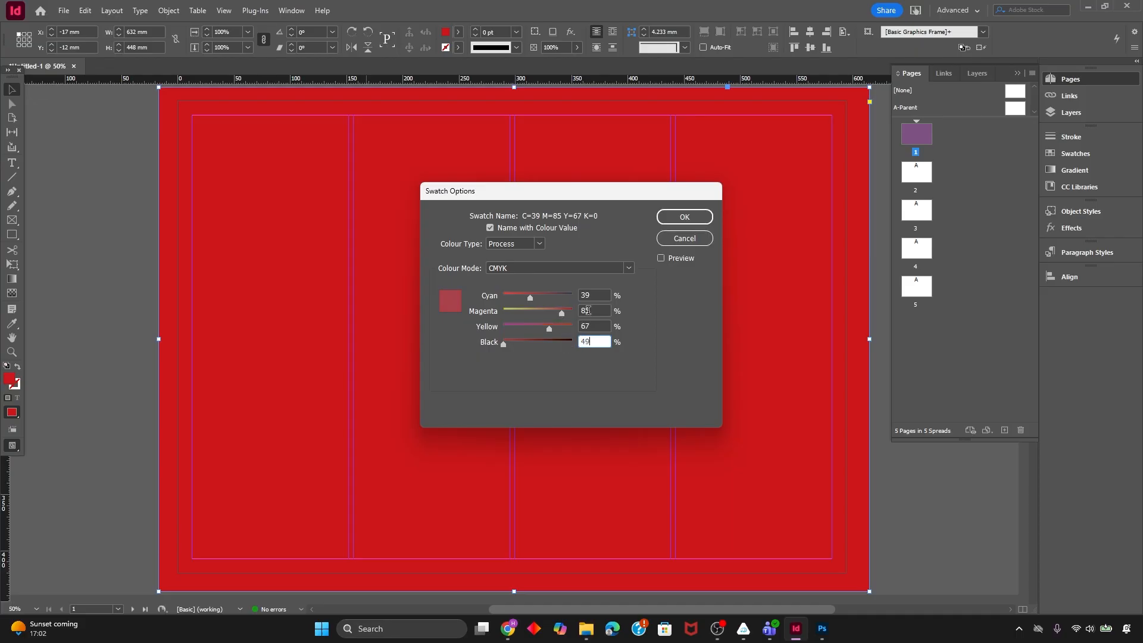
pyautogui.click(658, 221)
# Examine page 1's background rectangle in preview and normal view to compare the trimmed page with the bleed
pyautogui.click(87, 212)
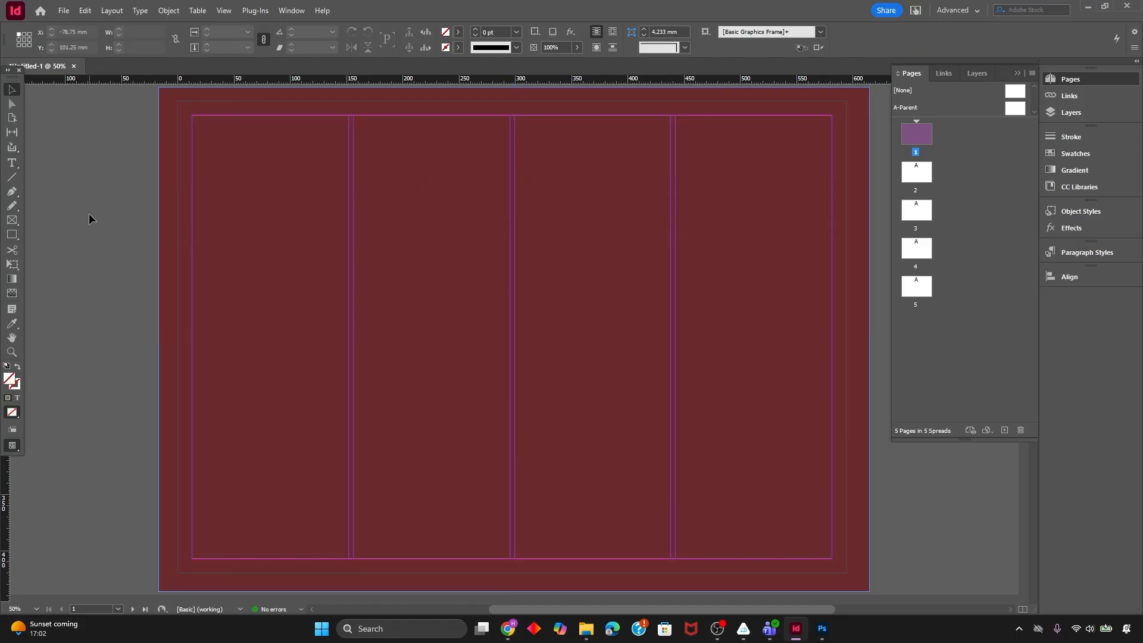
pyautogui.press('w')
pyautogui.hotkey('ctrl', '-')
pyautogui.press('w')
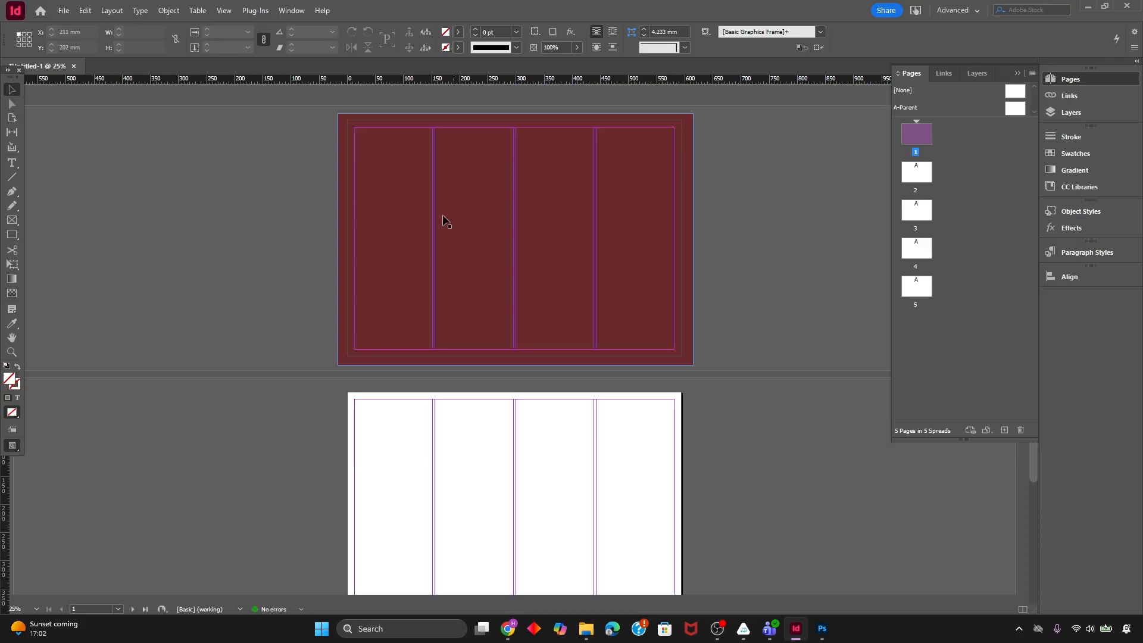
pyautogui.press('w')
pyautogui.press('w')
pyautogui.press('w')
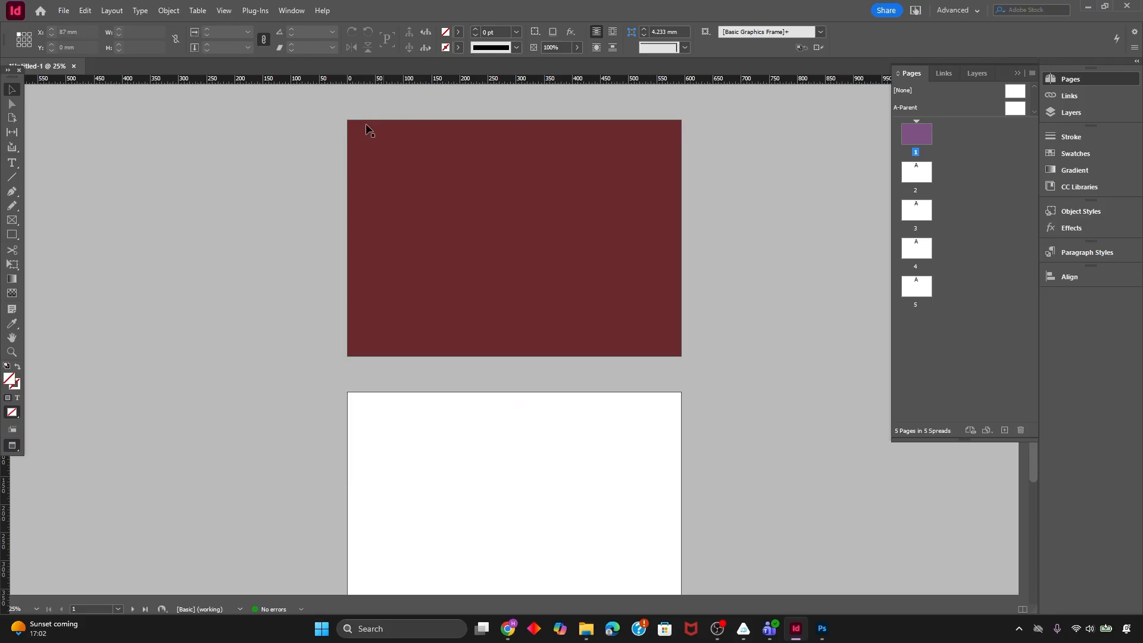
pyautogui.press('w')
pyautogui.press('w')
pyautogui.press('w')
pyautogui.hotkey('ctrl', '=')
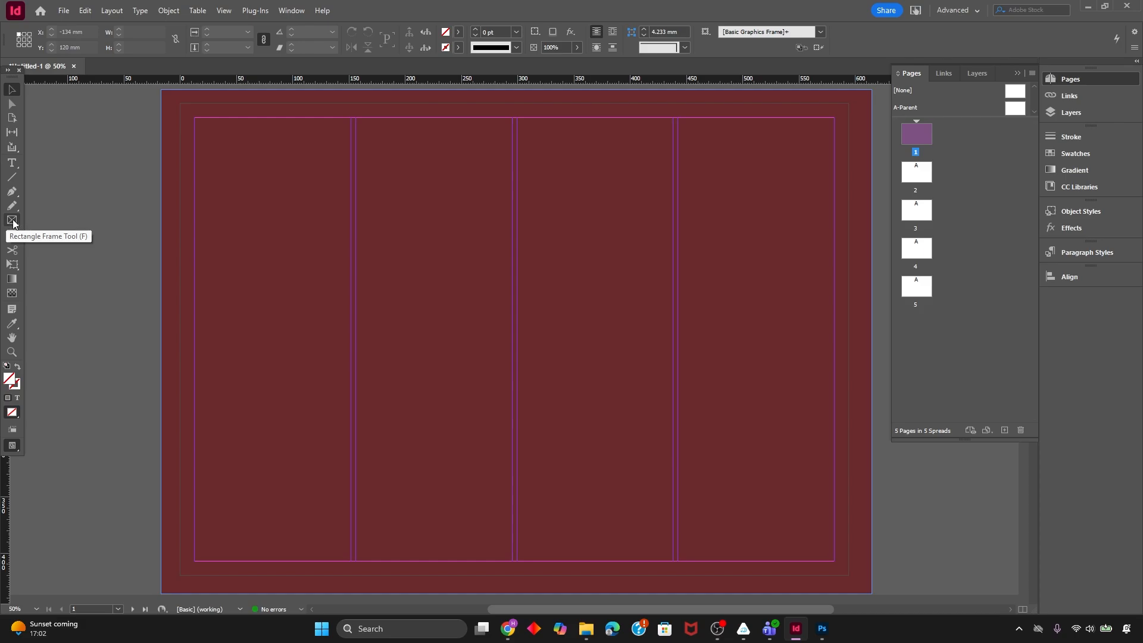
# Draw a rectangle frame about 214 × 226 mm across the middle-left columns of page 1 and place the Cover image in it
pyautogui.moveTo(13, 223)
pyautogui.mouseDown()
pyautogui.moveTo(39, 259)
pyautogui.moveTo(13, 224)
pyautogui.mouseUp()
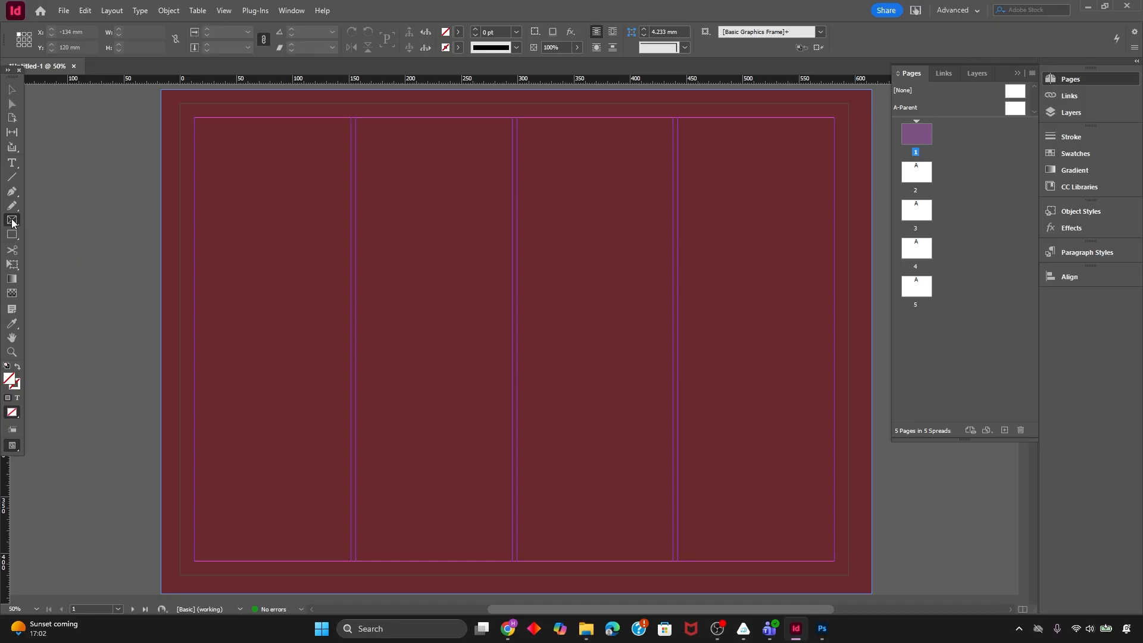
pyautogui.moveTo(309, 171)
pyautogui.mouseDown()
pyautogui.moveTo(427, 383)
pyautogui.moveTo(561, 439)
pyautogui.moveTo(551, 425)
pyautogui.mouseUp()
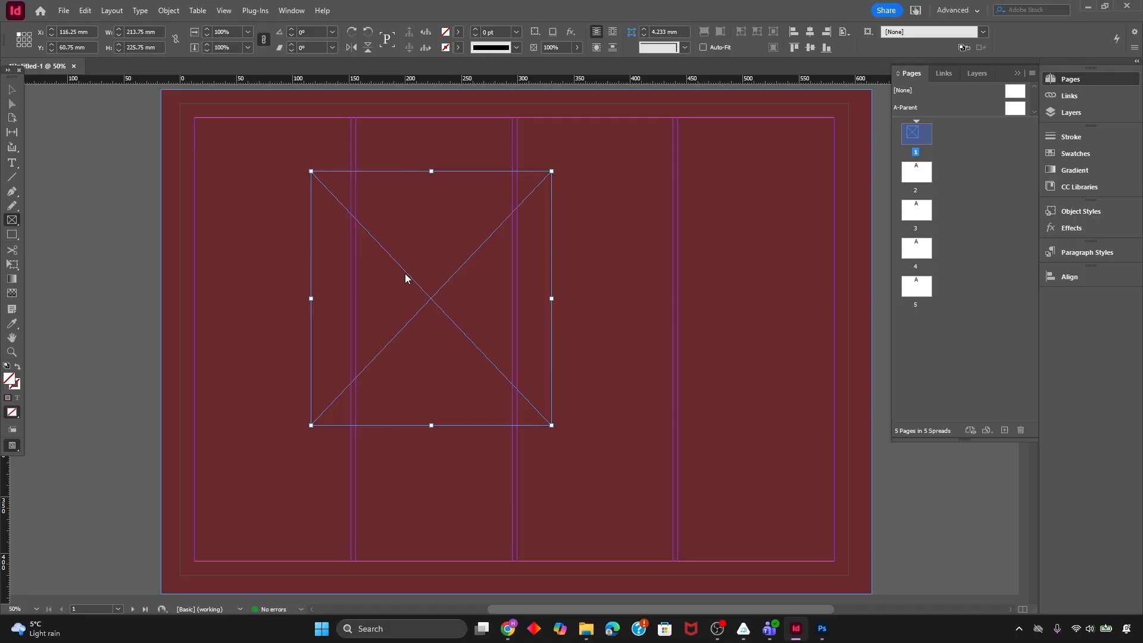
pyautogui.hotkey('ctrl', 'd')
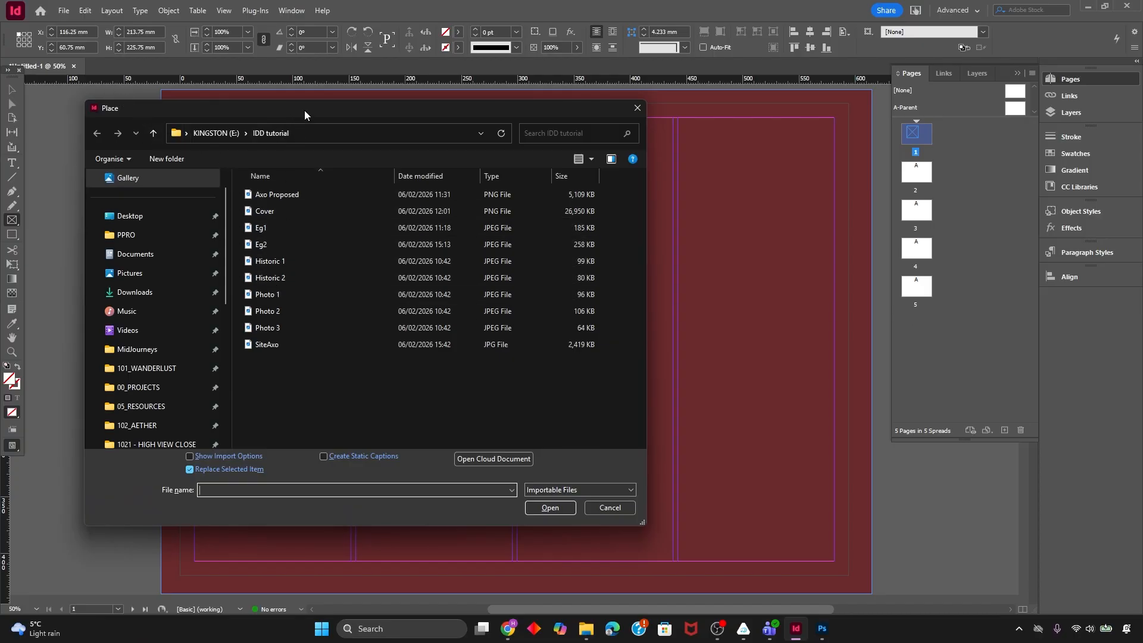
pyautogui.moveTo(305, 109); pyautogui.dragTo(356, 112)
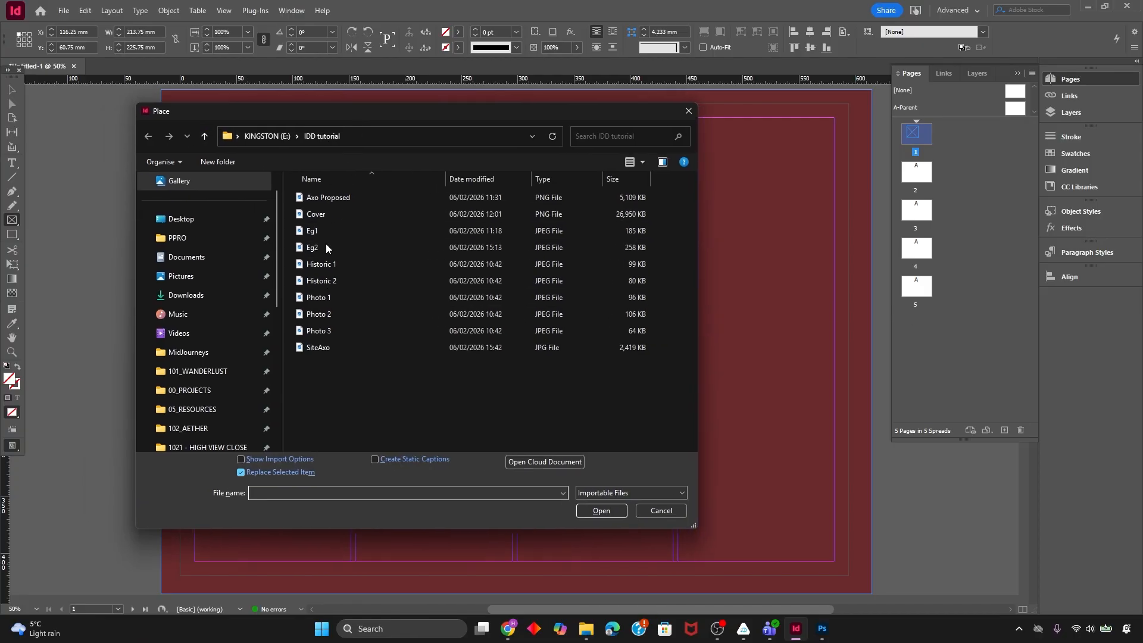
pyautogui.doubleClick(324, 208)
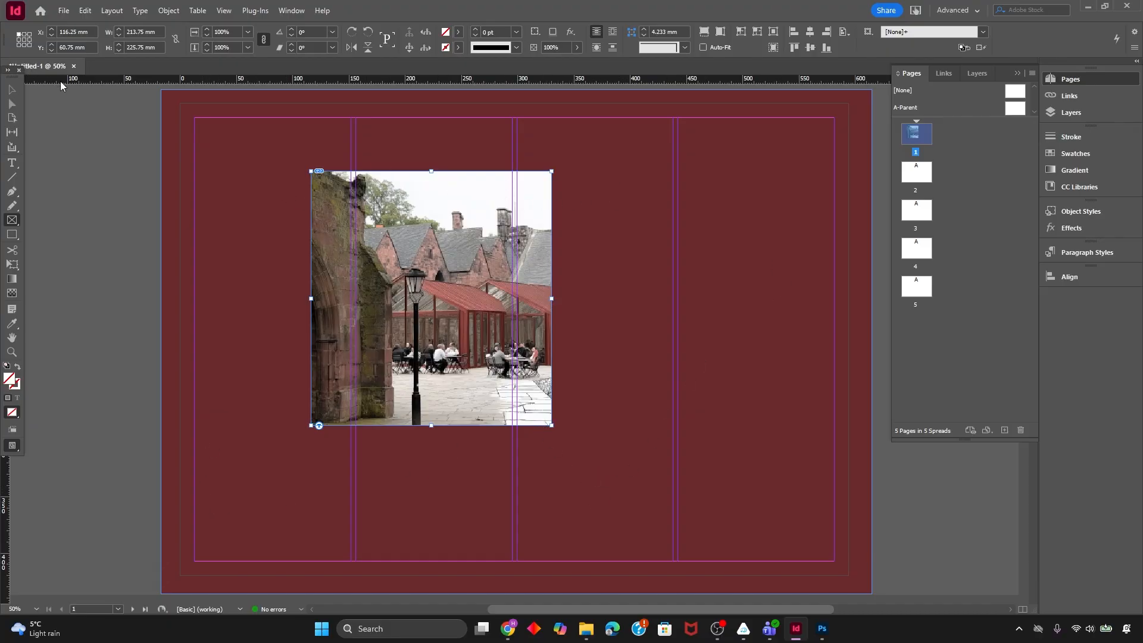
# Select the image inside its frame, try squashing its height from the lower and upper edges, and undo both changes
pyautogui.click(12, 90)
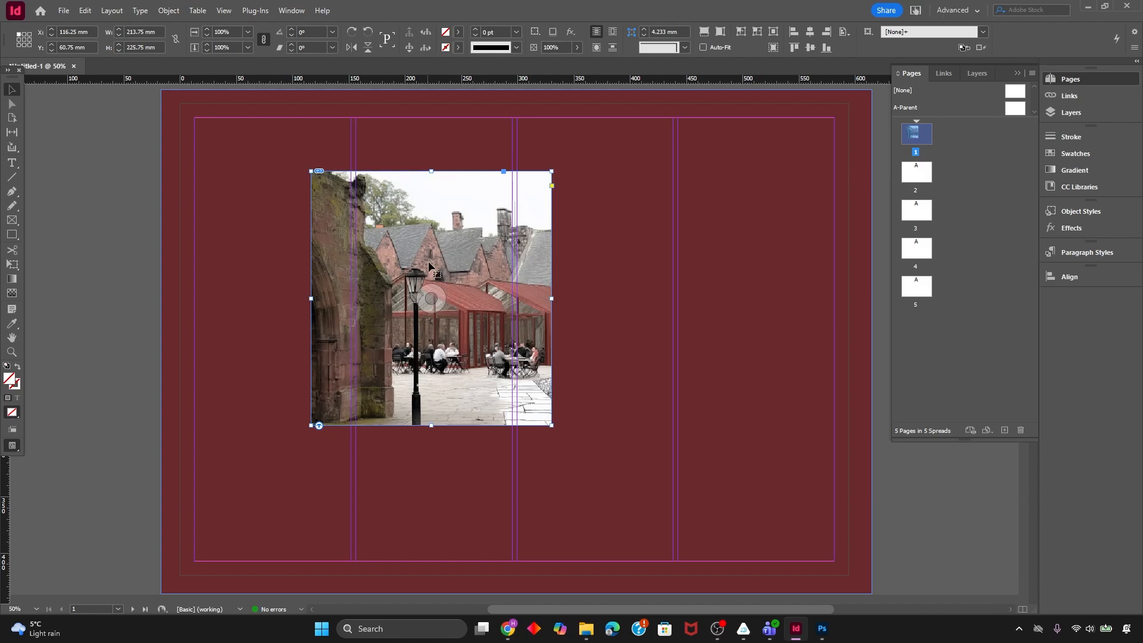
pyautogui.click(431, 297)
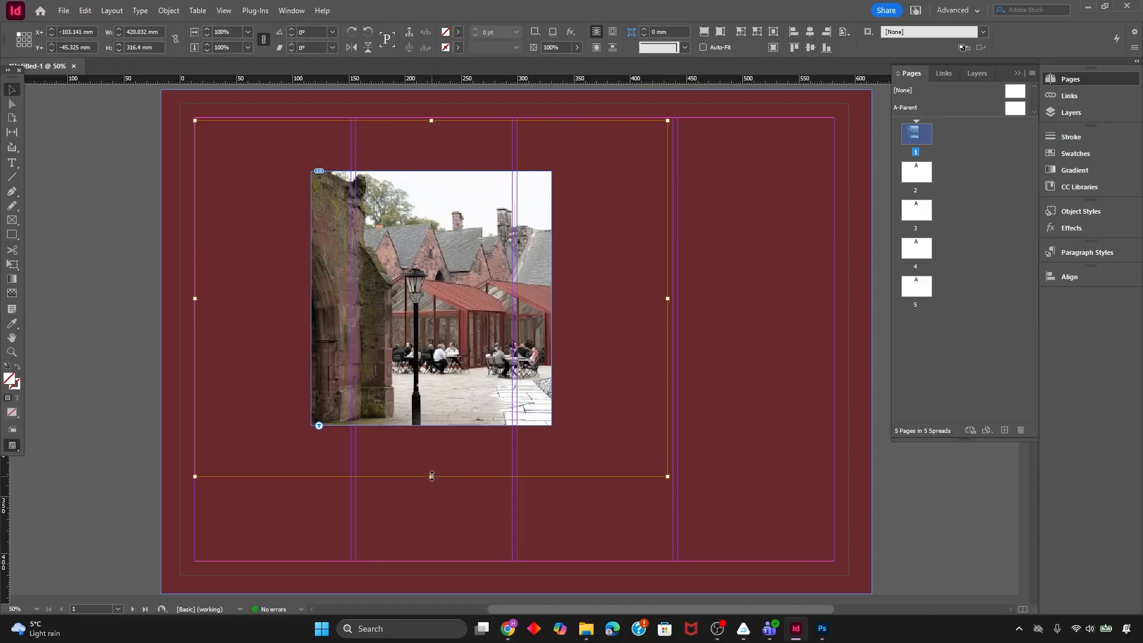
pyautogui.moveTo(431, 476); pyautogui.dragTo(436, 391)
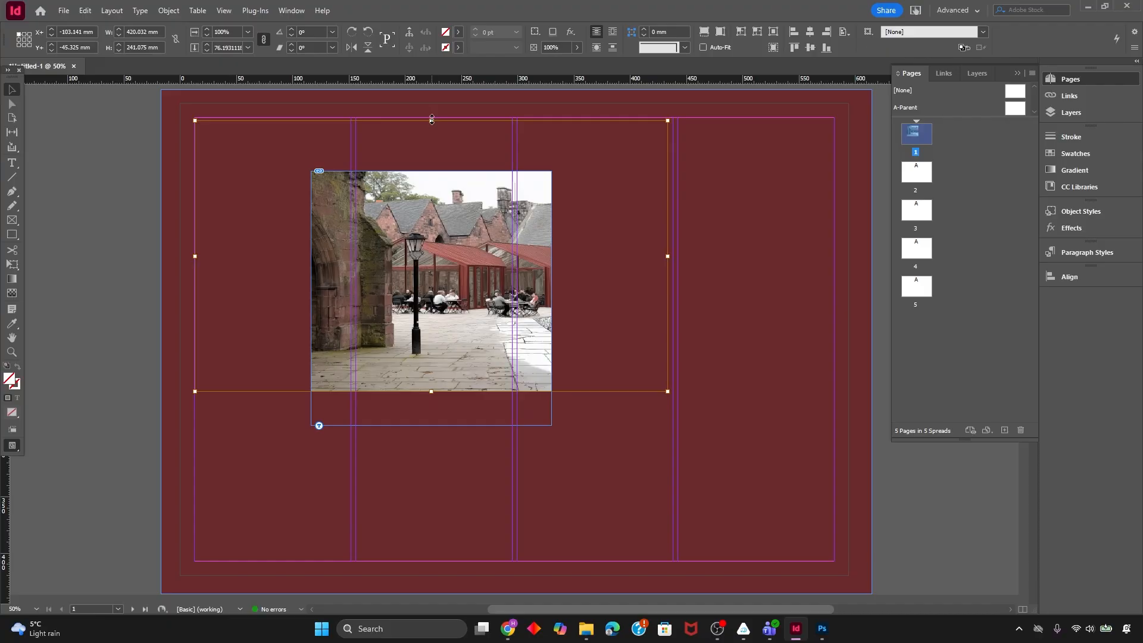
pyautogui.moveTo(431, 121); pyautogui.dragTo(431, 206)
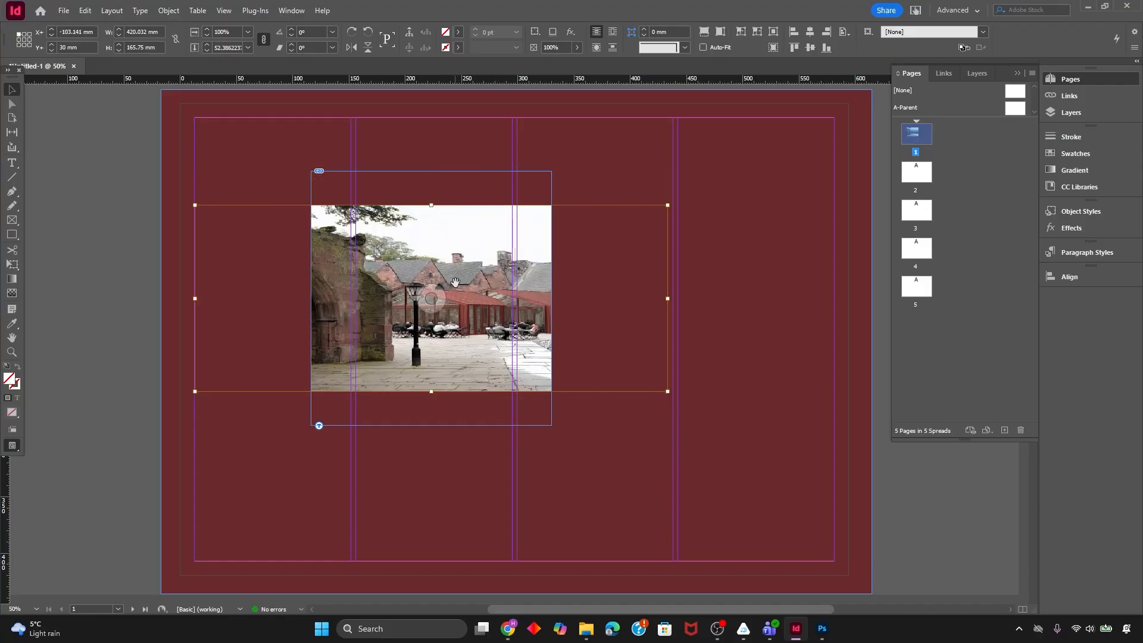
pyautogui.hotkey('ctrl', 'z')
pyautogui.hotkey('ctrl', 'z')
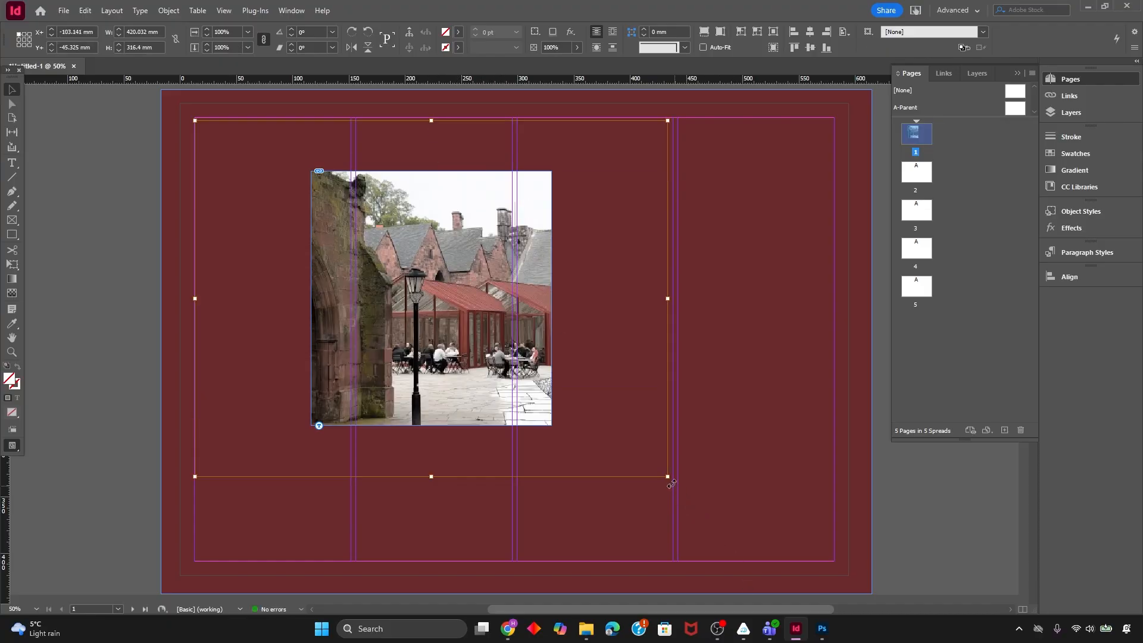
# Try scaling the image inside its frame from its lower-right and upper-left corners, and undo both changes
pyautogui.moveTo(668, 477); pyautogui.dragTo(547, 363)
pyautogui.hotkey('ctrl', 'z')
pyautogui.moveTo(668, 476); pyautogui.dragTo(549, 352)
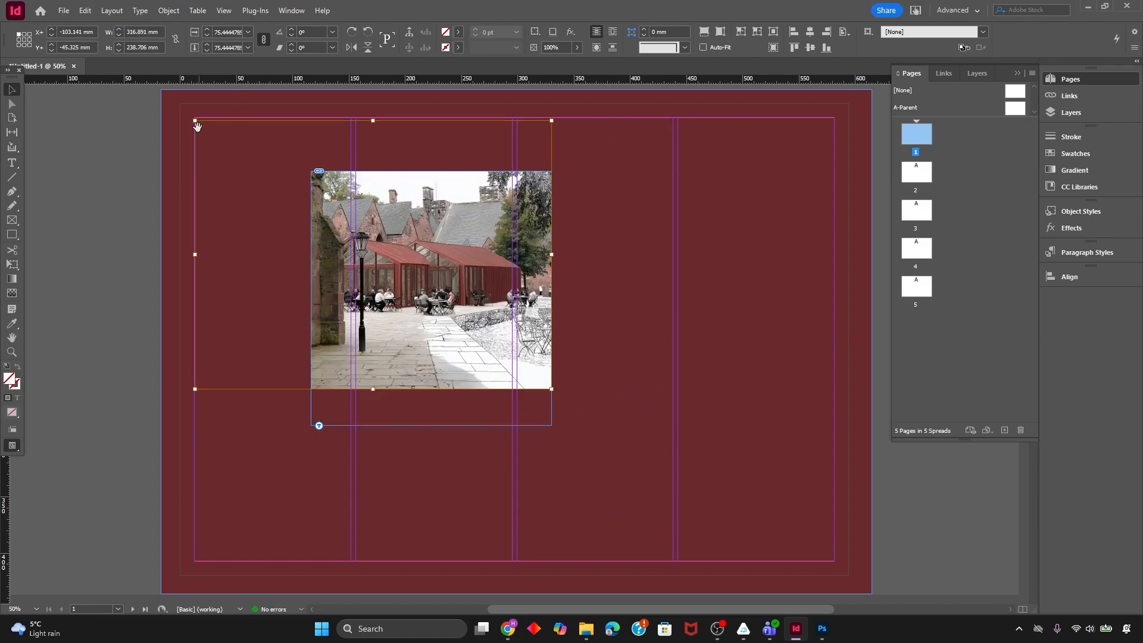
pyautogui.moveTo(194, 121); pyautogui.dragTo(311, 208)
pyautogui.hotkey('ctrl', 'z')
pyautogui.hotkey('ctrl', 'z')
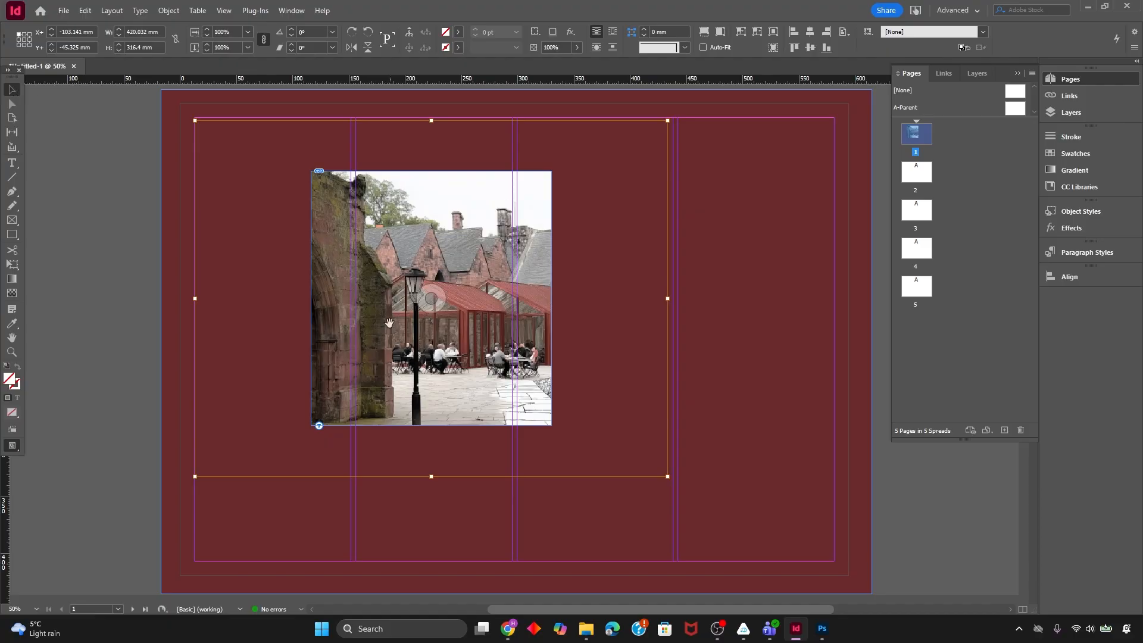
# Select the image's frame and try the Fit Content to Frame fitting option on it
pyautogui.click(141, 279)
pyautogui.click(312, 278)
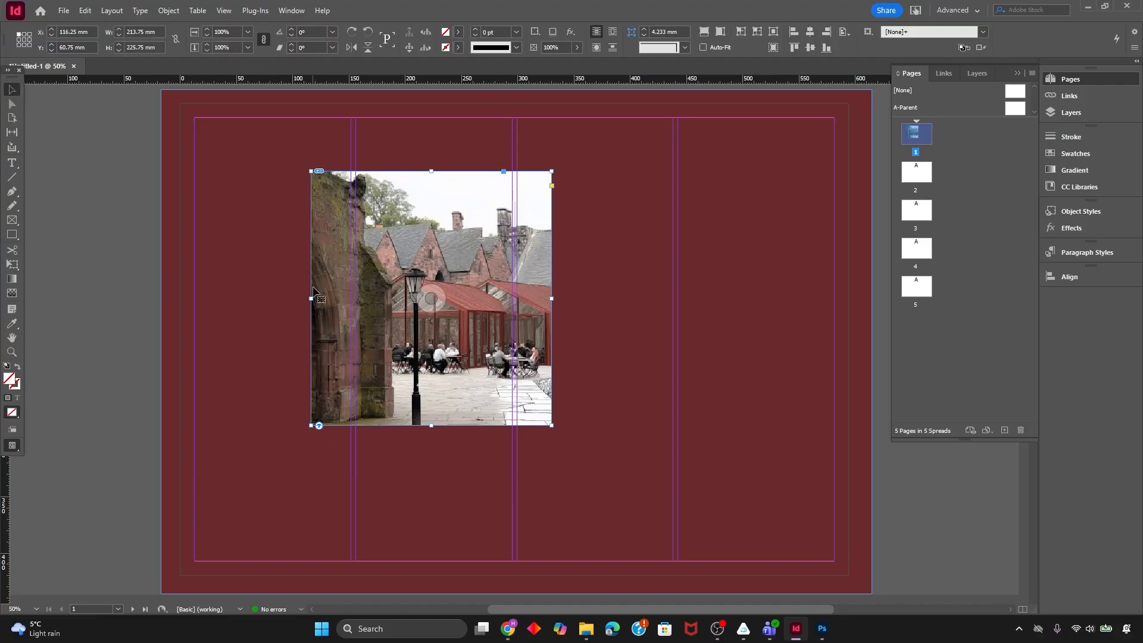
pyautogui.rightClick(314, 280)
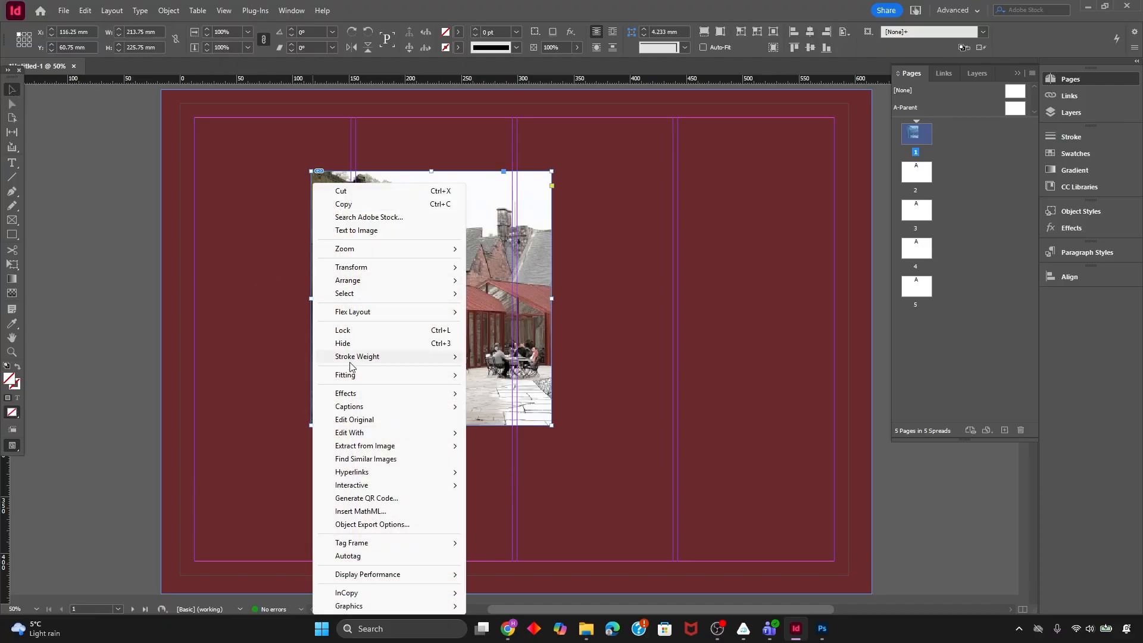
pyautogui.moveTo(362, 378)
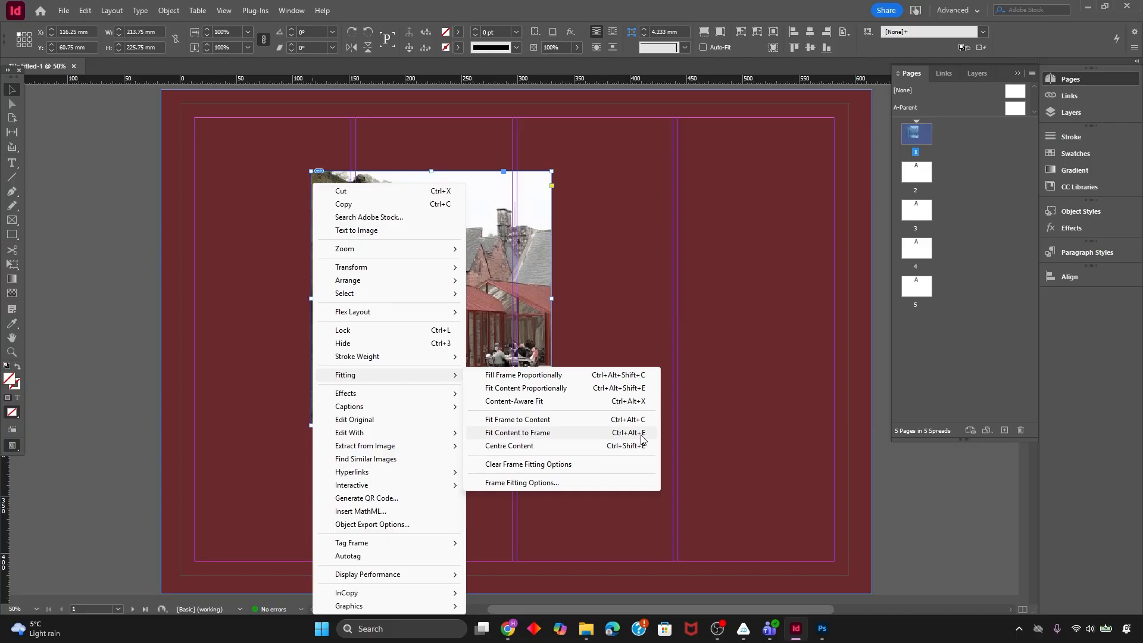
pyautogui.click(533, 434)
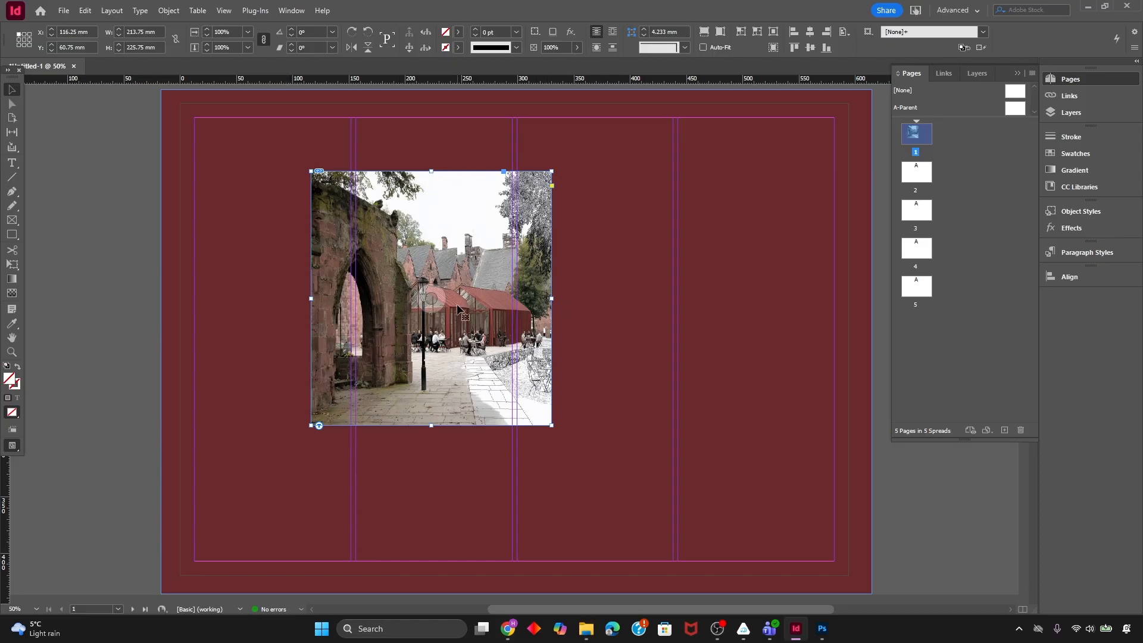
# Apply Fit Frame to Content so the frame matches the full Cover image
pyautogui.rightClick(553, 273)
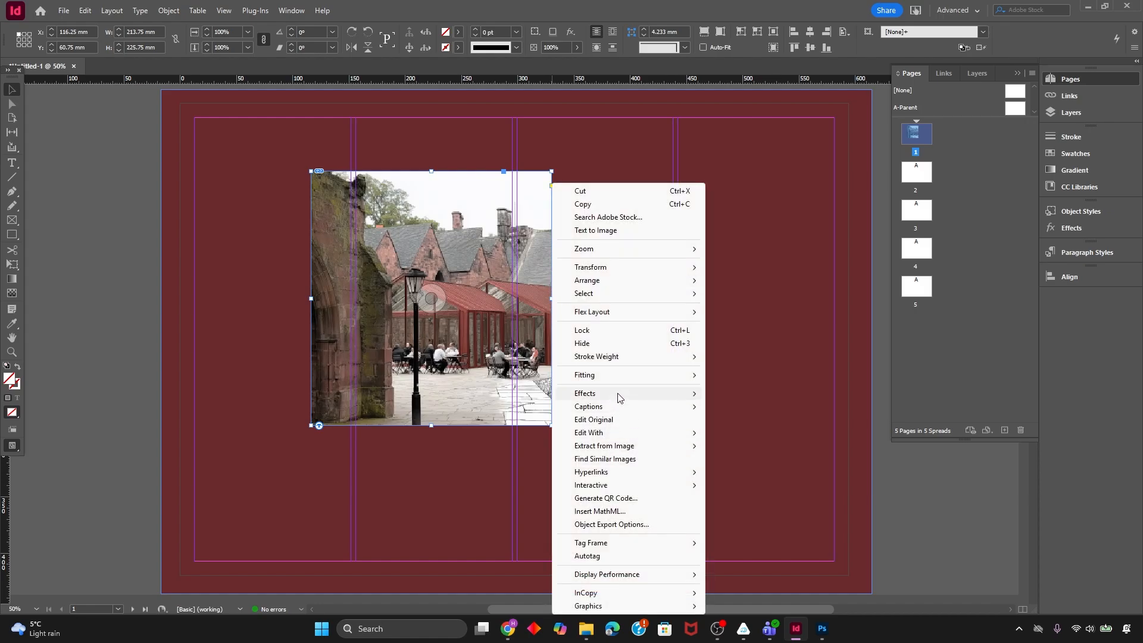
pyautogui.moveTo(622, 375)
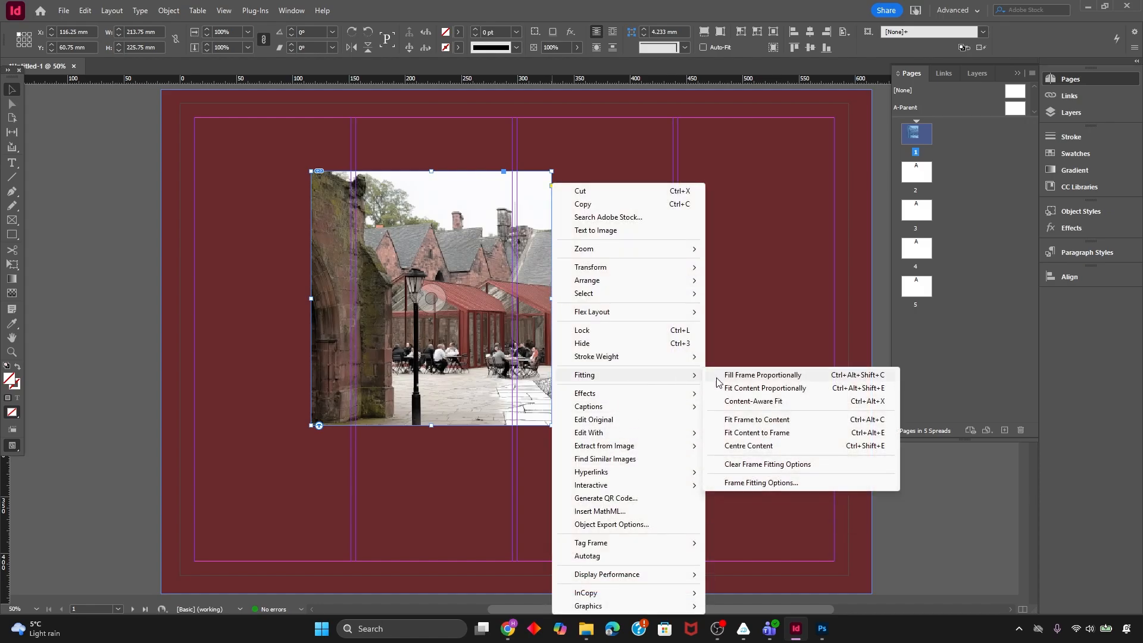
pyautogui.click(745, 421)
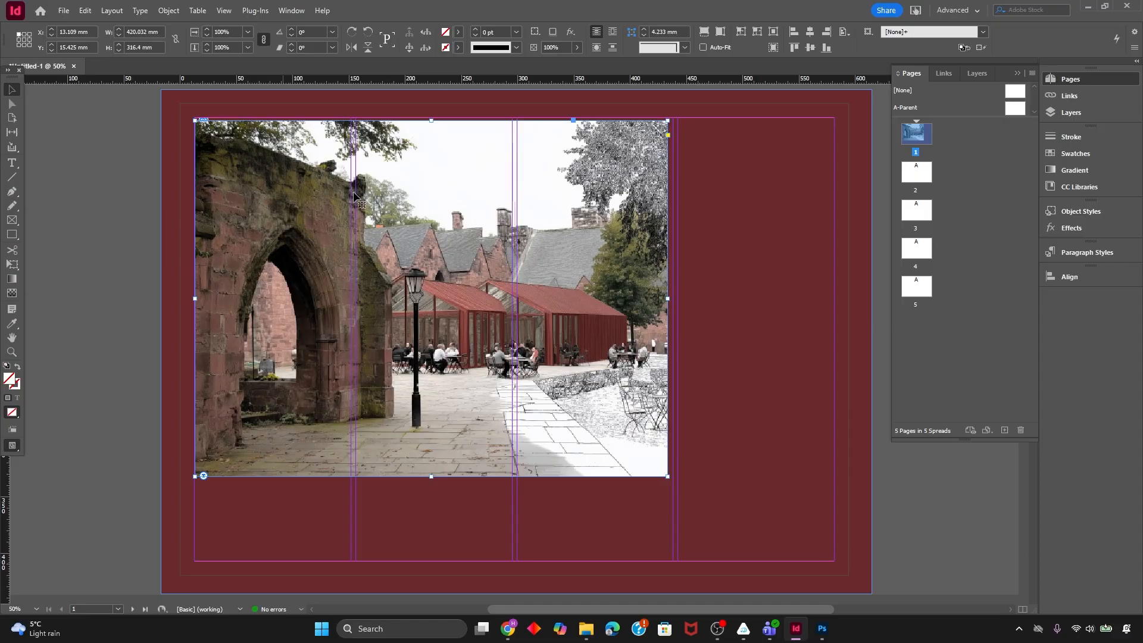
# Move the framed image to about X 44, Y 36 mm and scale it proportionally with its frame to about 358 × 270 mm
pyautogui.moveTo(370, 195); pyautogui.dragTo(471, 222)
pyautogui.moveTo(626, 173); pyautogui.dragTo(568, 181)
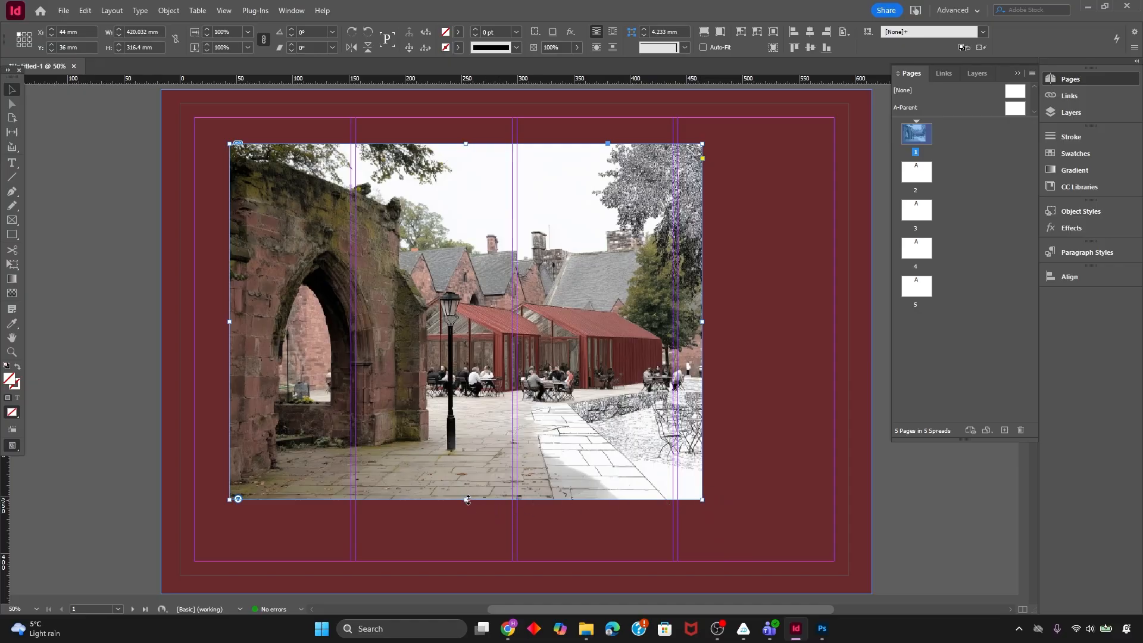
pyautogui.moveTo(466, 500); pyautogui.dragTo(465, 451)
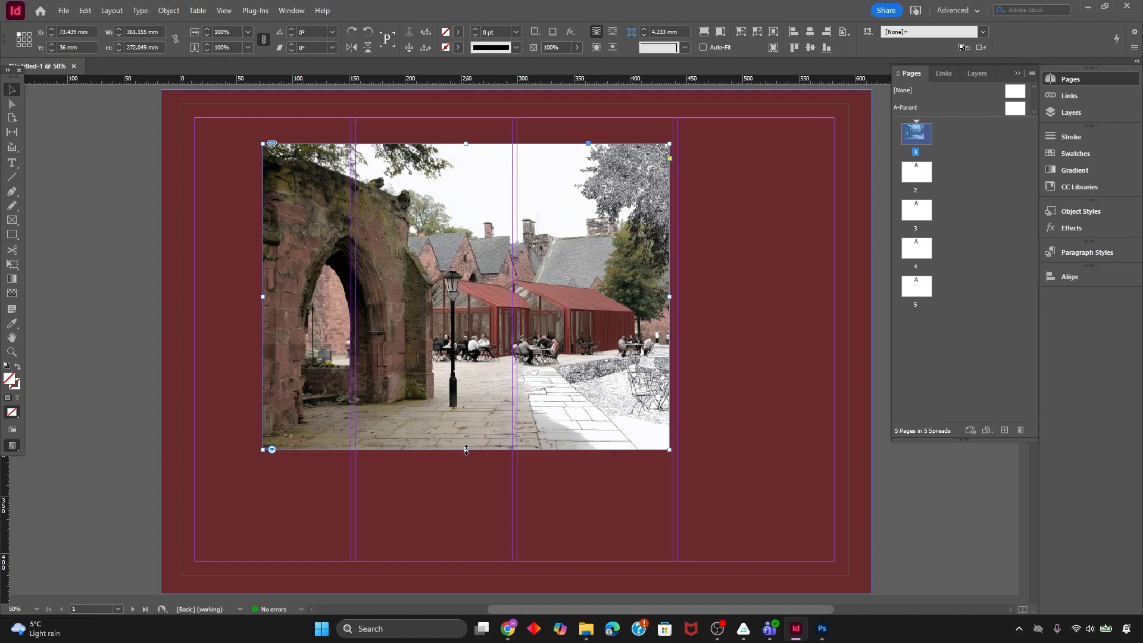
pyautogui.moveTo(466, 449)
pyautogui.mouseDown()
pyautogui.moveTo(467, 540)
pyautogui.moveTo(465, 447)
pyautogui.mouseUp()
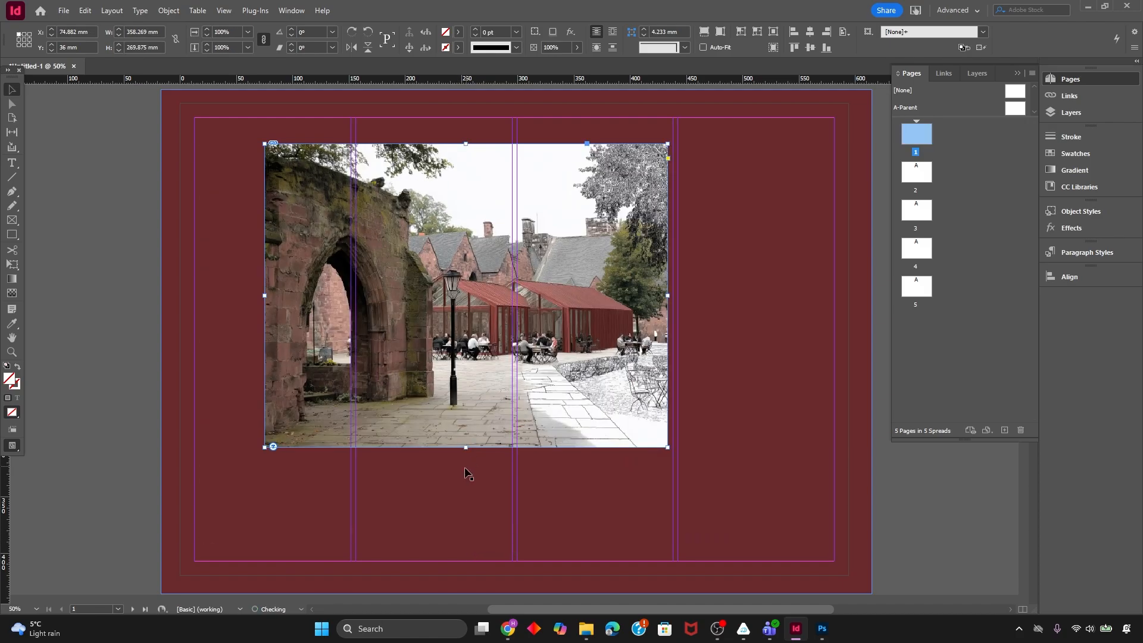
# Select the content inside the frame, try enlarging it to about 449 × 326 mm, and undo the change
pyautogui.click(470, 294)
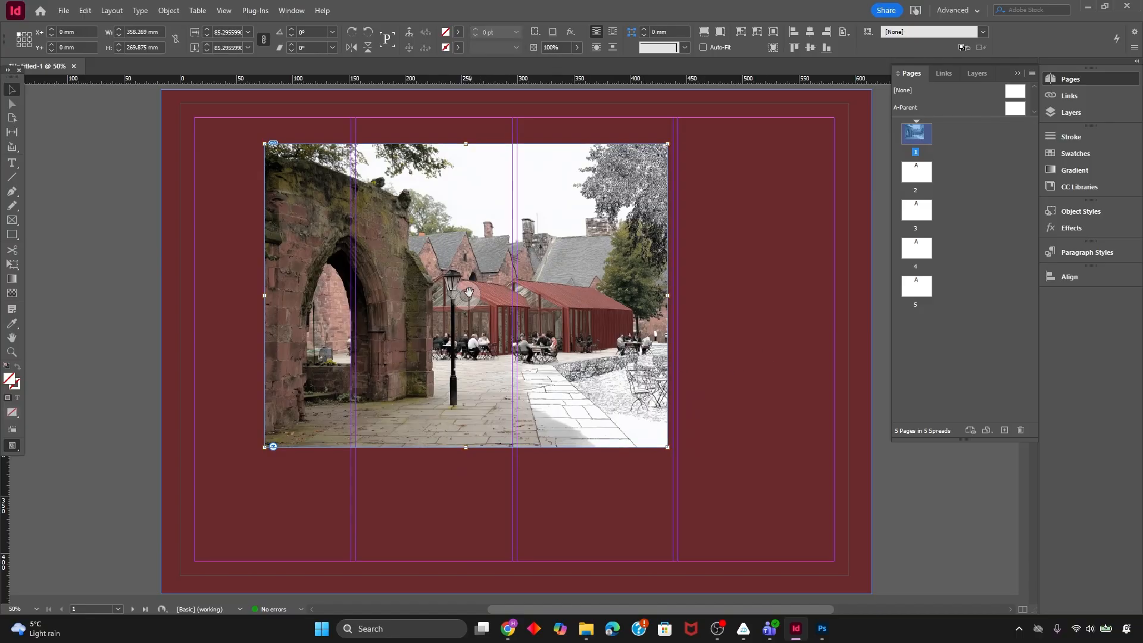
pyautogui.moveTo(668, 447); pyautogui.dragTo(770, 510)
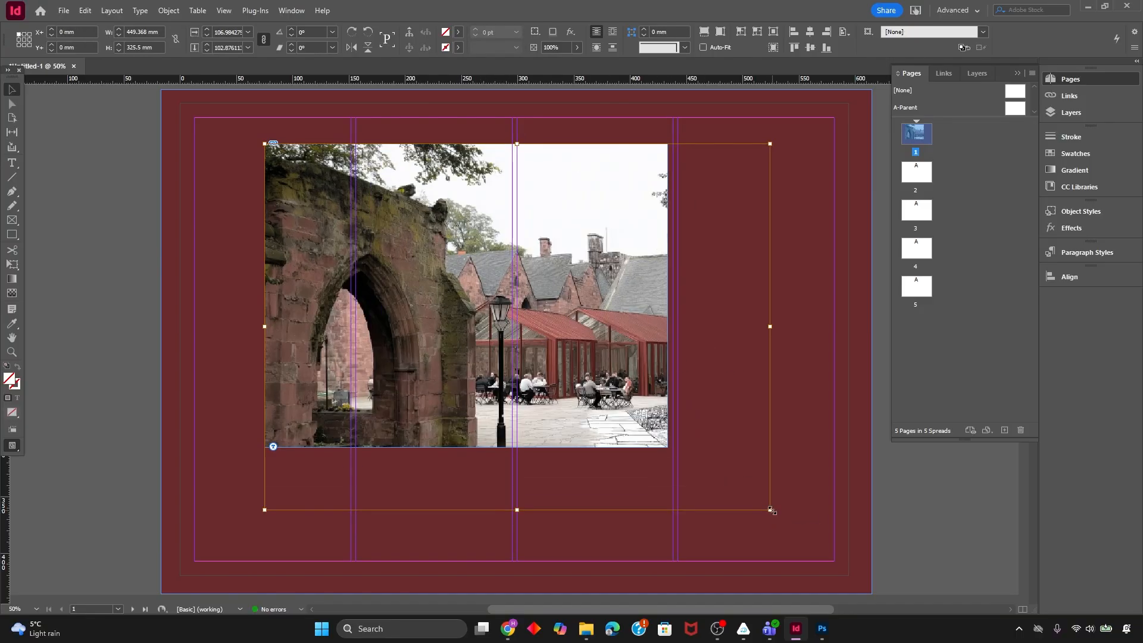
pyautogui.hotkey('ctrl', 'z')
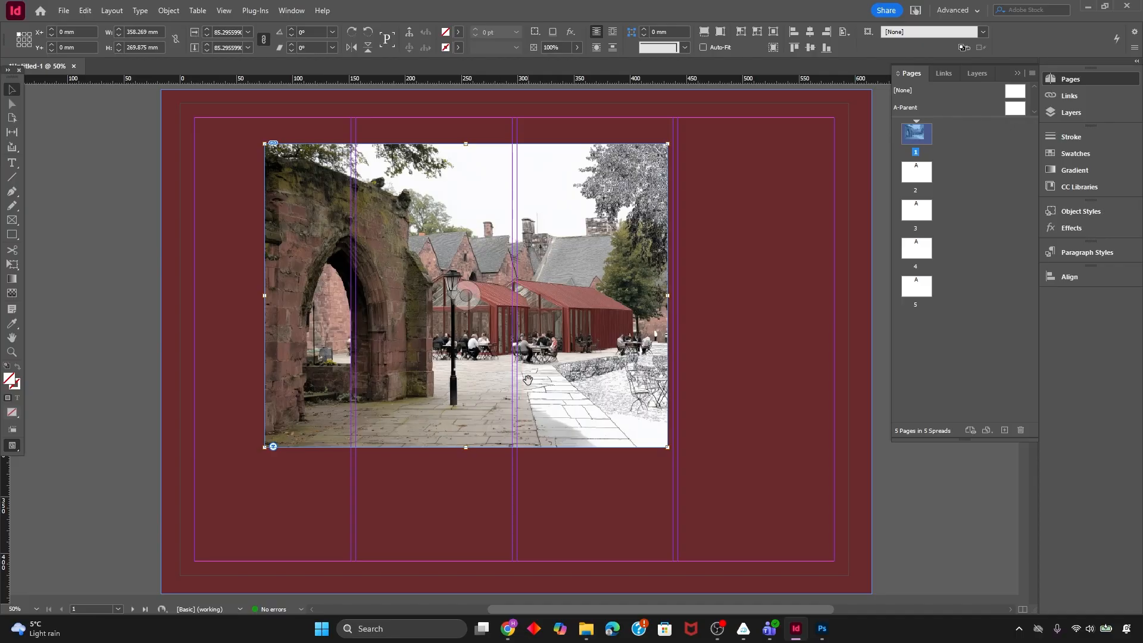
# Reselect the frame and enlarge it together with the image proportionally to about 466 × 351 mm
pyautogui.click(668, 448)
pyautogui.click(666, 445)
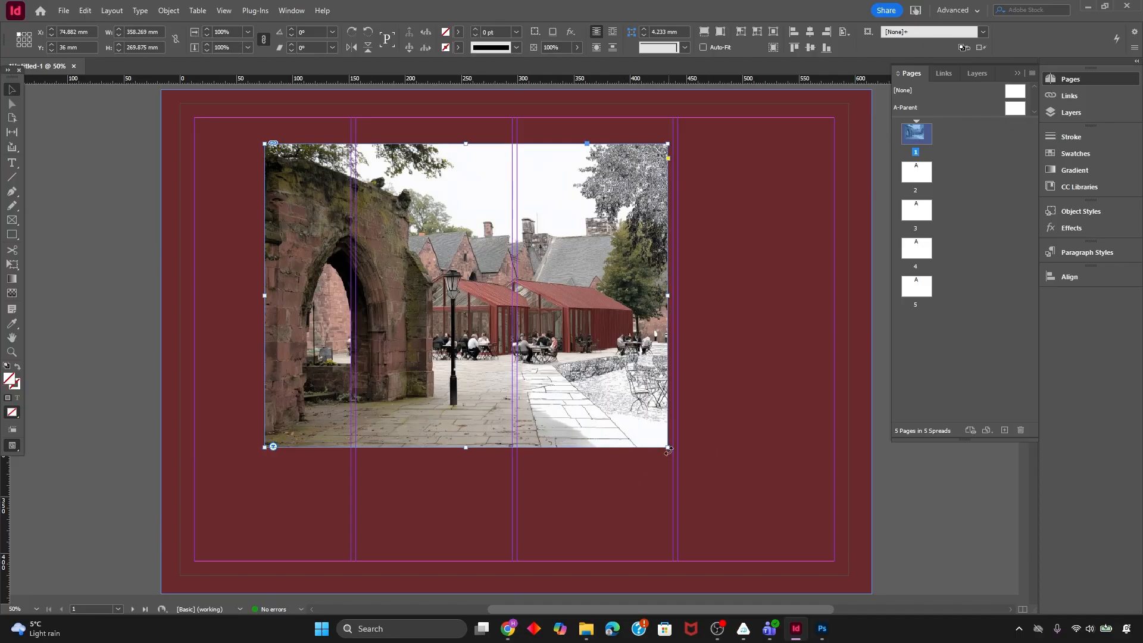
pyautogui.hotkey('ctrl', 'z')
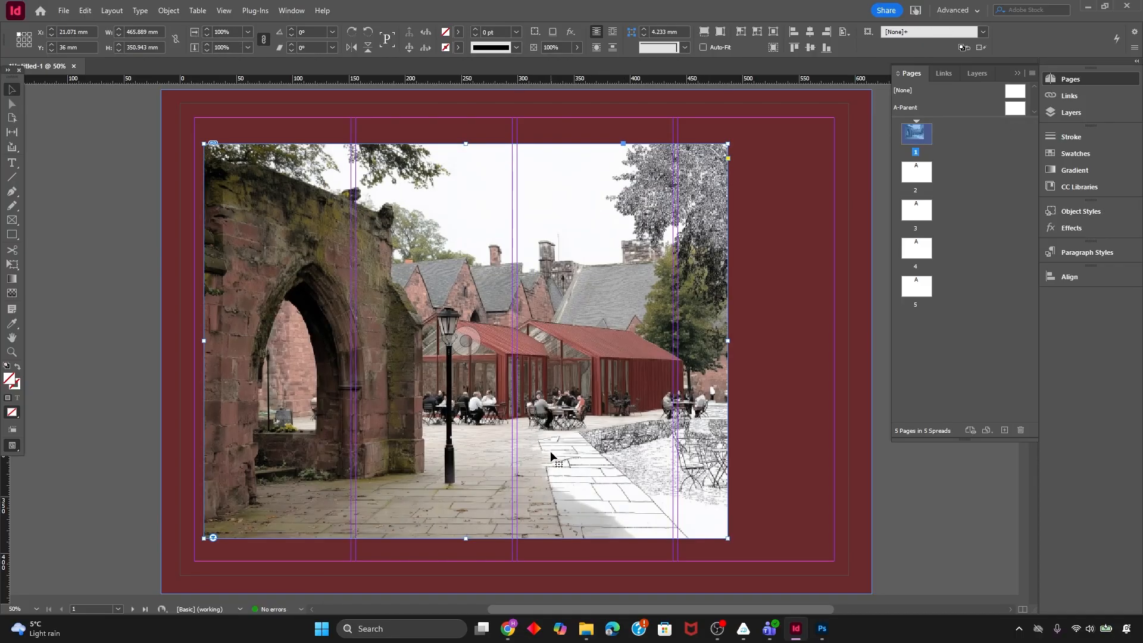
# Move the framed image around page 1 using the smart guides, ending at about X 86, Y 56 mm against the lower margin
pyautogui.moveTo(463, 460); pyautogui.dragTo(495, 445)
pyautogui.moveTo(420, 422)
pyautogui.mouseDown()
pyautogui.moveTo(438, 423)
pyautogui.moveTo(439, 434)
pyautogui.mouseUp()
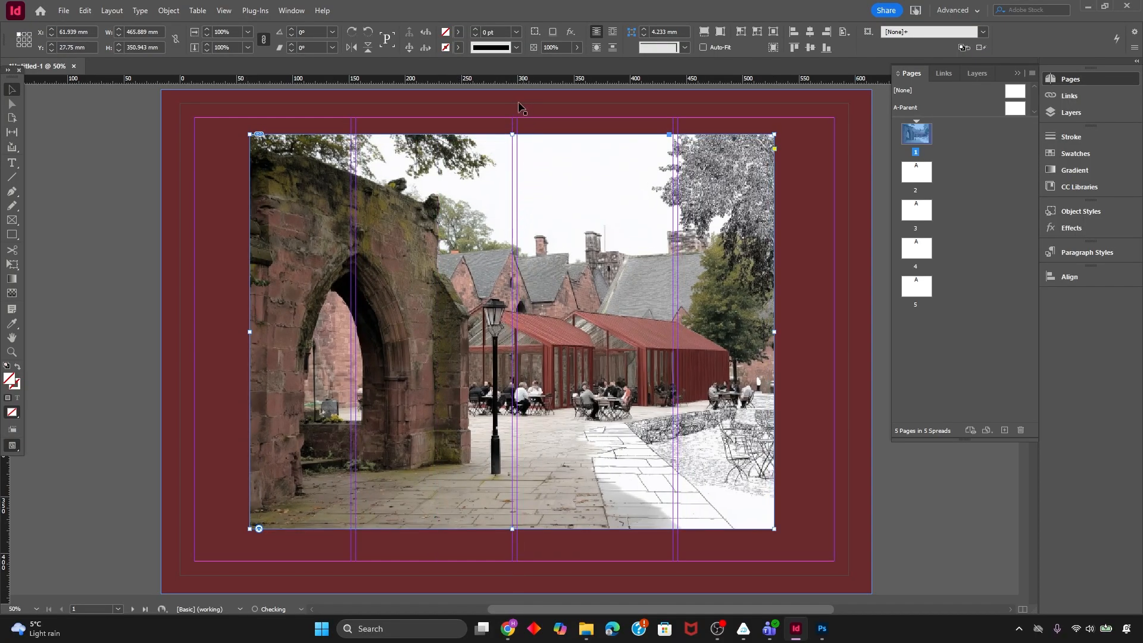
pyautogui.moveTo(538, 172); pyautogui.dragTo(537, 192)
pyautogui.moveTo(605, 299); pyautogui.dragTo(617, 308)
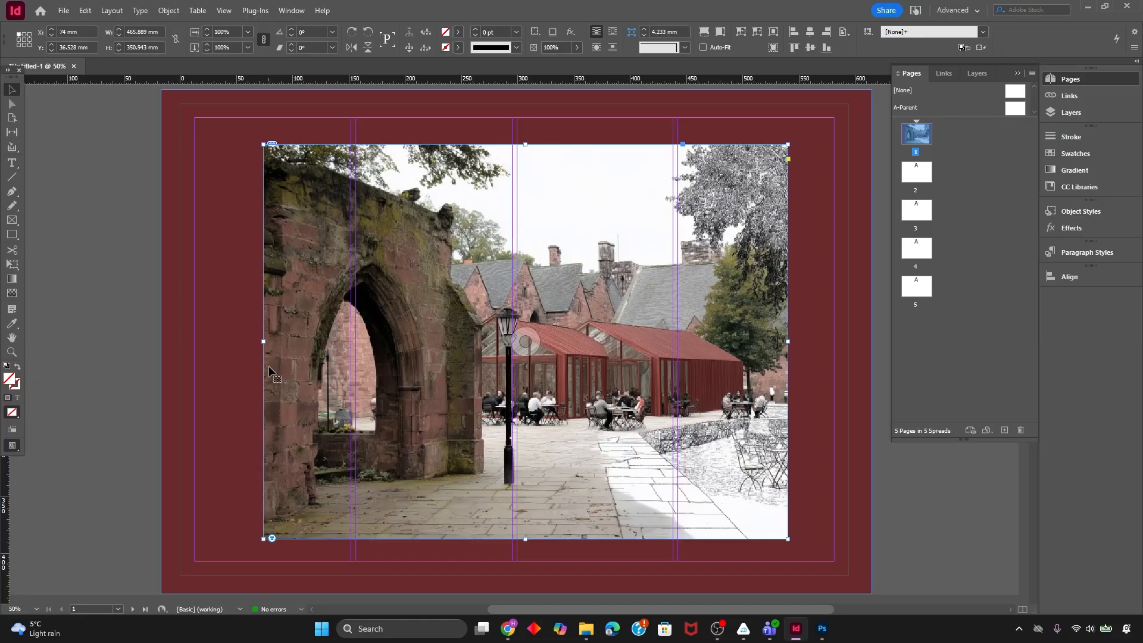
pyautogui.hotkey('ctrl', 'z')
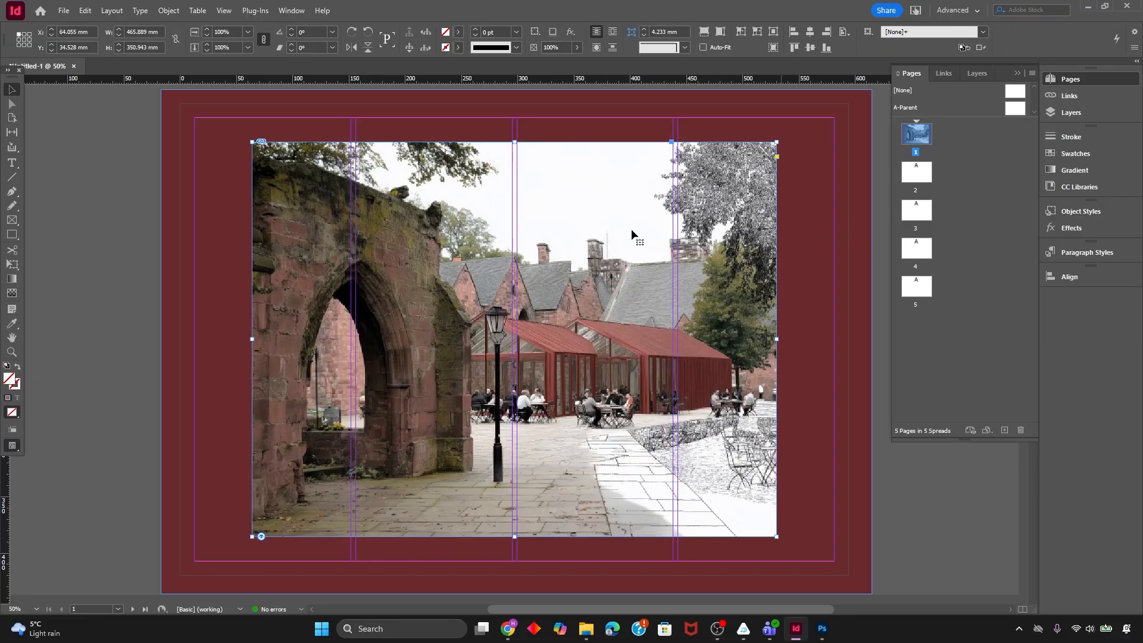
pyautogui.moveTo(636, 330)
pyautogui.mouseDown()
pyautogui.moveTo(629, 349)
pyautogui.moveTo(595, 320)
pyautogui.moveTo(644, 346)
pyautogui.mouseUp()
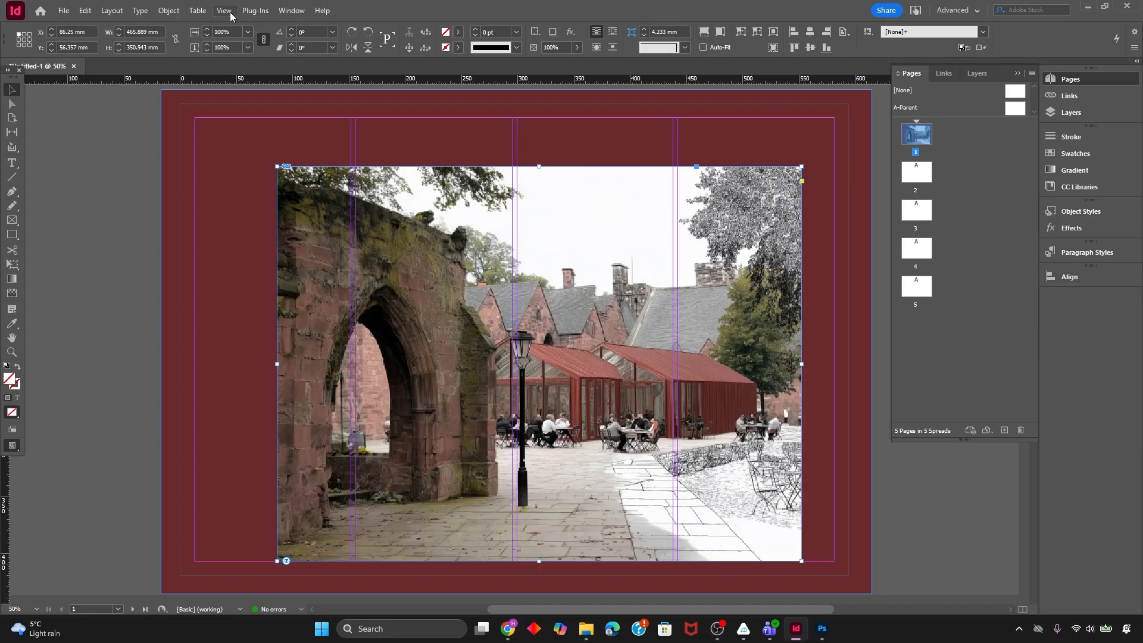
# Bring up the Align options for the selected image and set the alignment reference to Align to Page
pyautogui.click(291, 10)
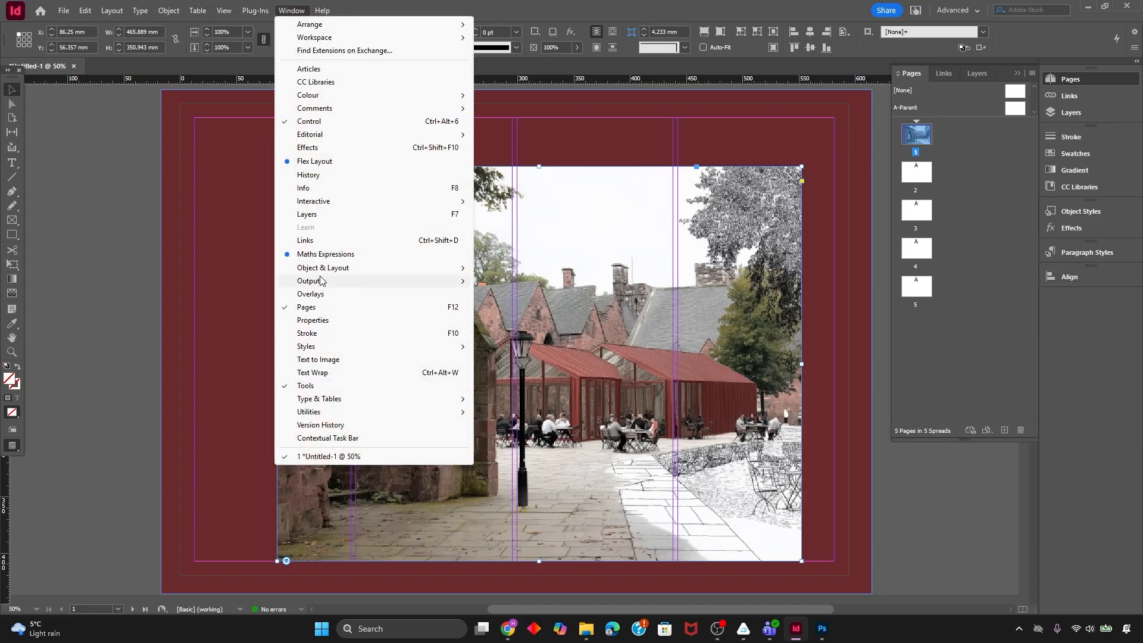
pyautogui.moveTo(333, 269)
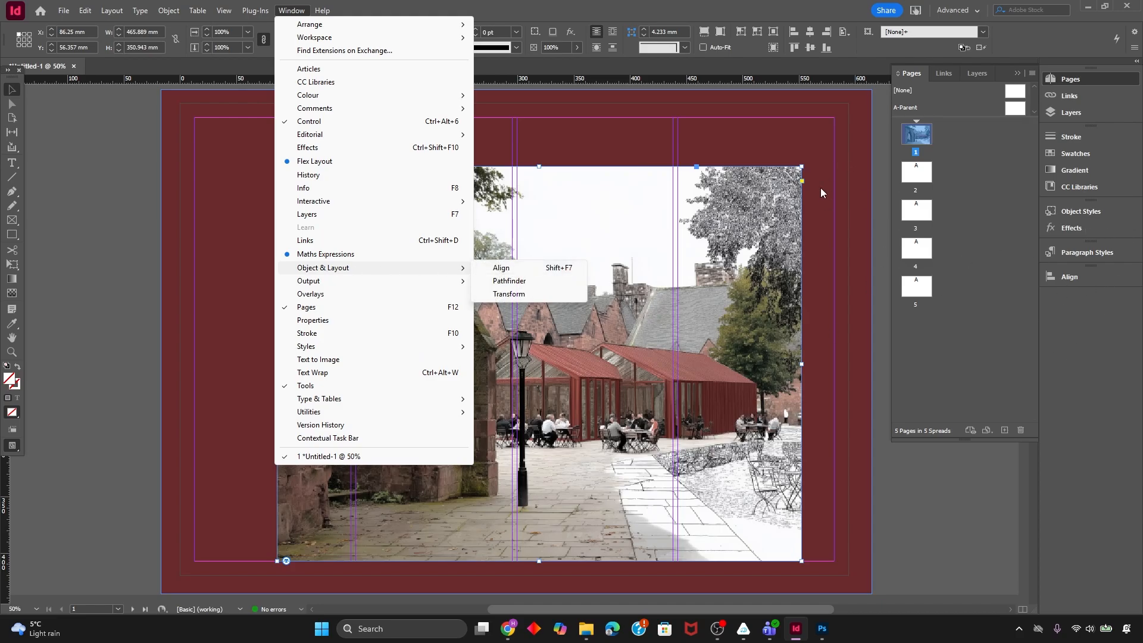
pyautogui.click(1121, 291)
pyautogui.click(1071, 277)
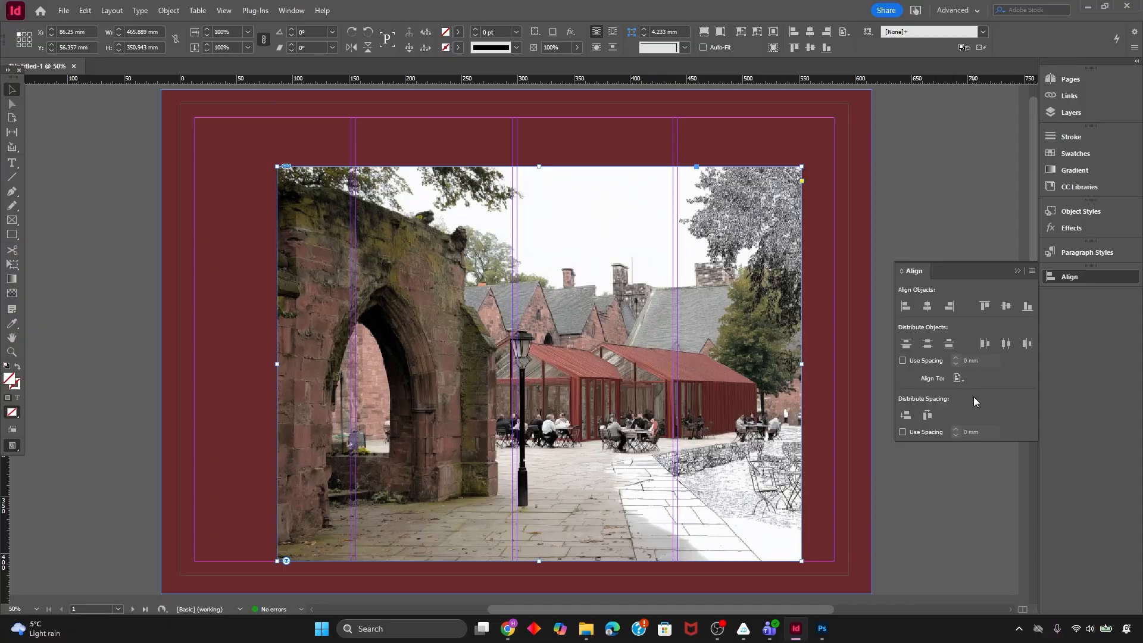
pyautogui.click(959, 378)
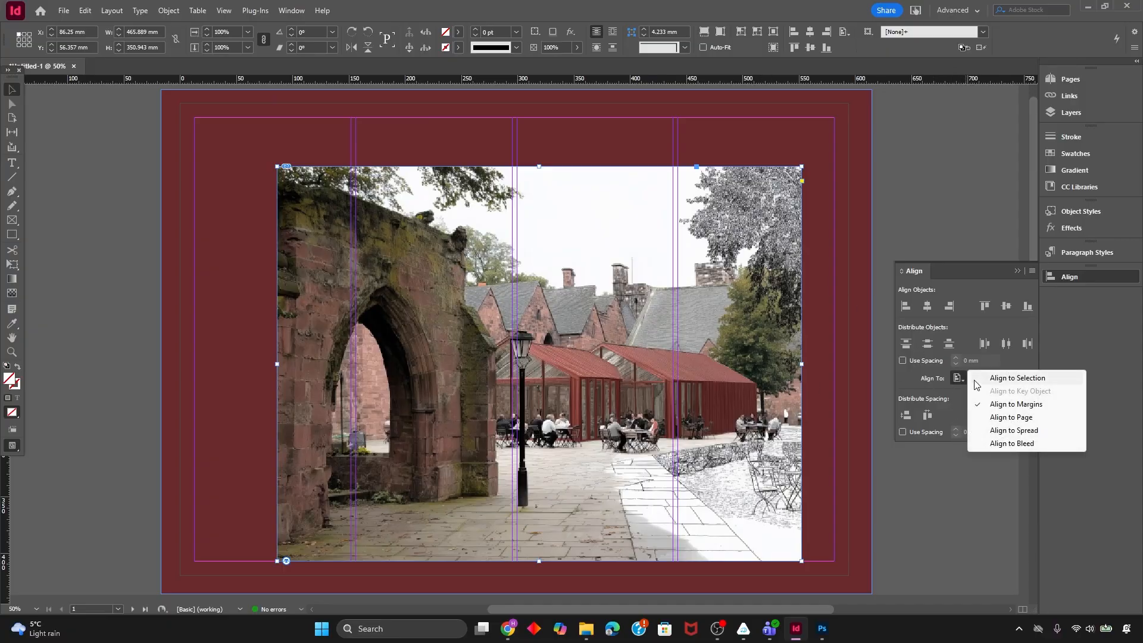
pyautogui.click(998, 418)
# Preview the page and try the different page alignments on the image, finishing against the page's bottom and left edges
pyautogui.press('w')
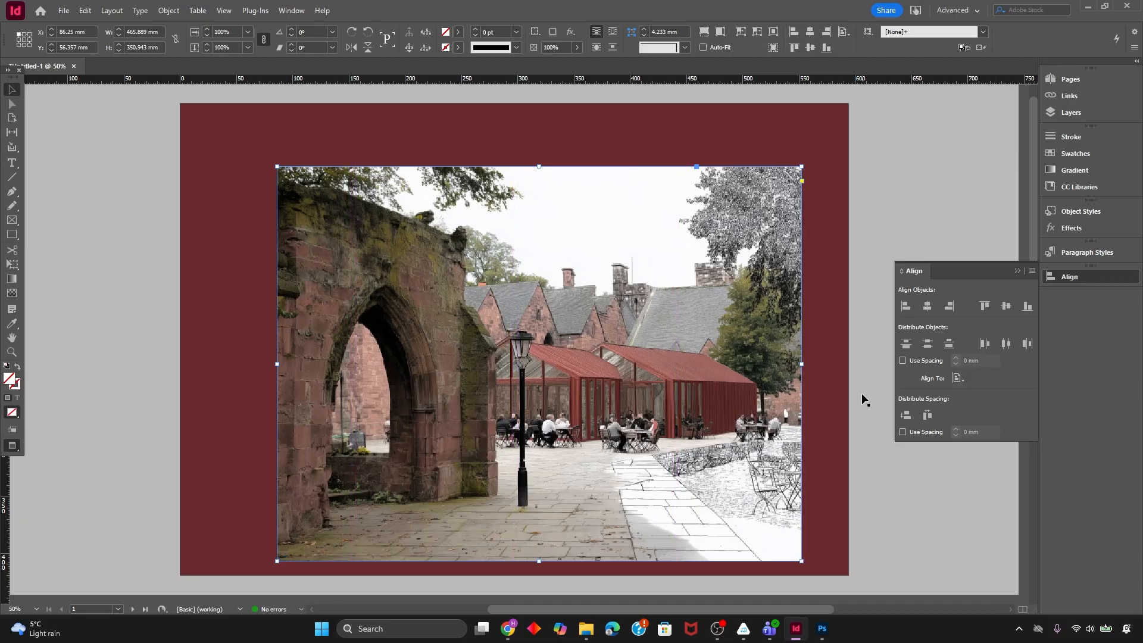
pyautogui.hotkey('ctrl', '-')
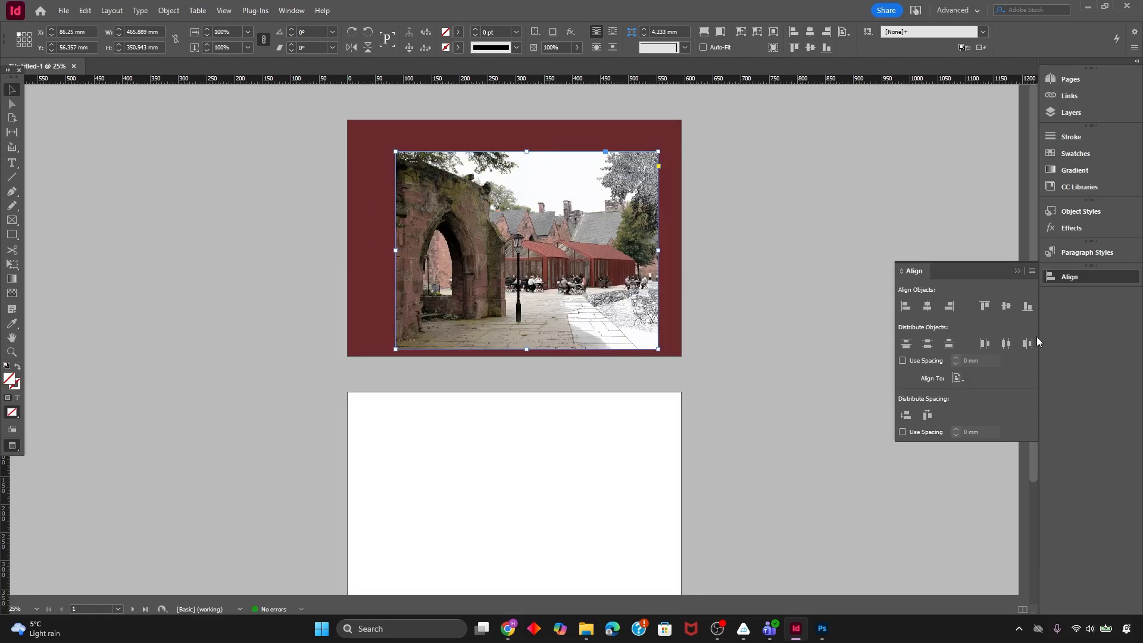
pyautogui.click(984, 306)
pyautogui.click(1005, 307)
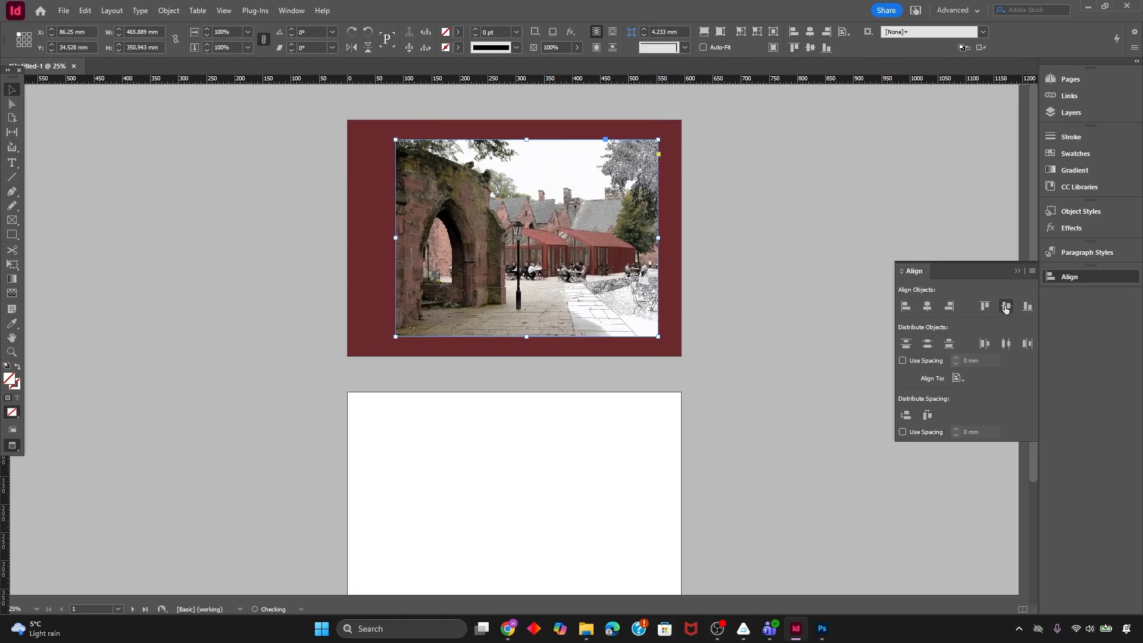
pyautogui.click(1027, 306)
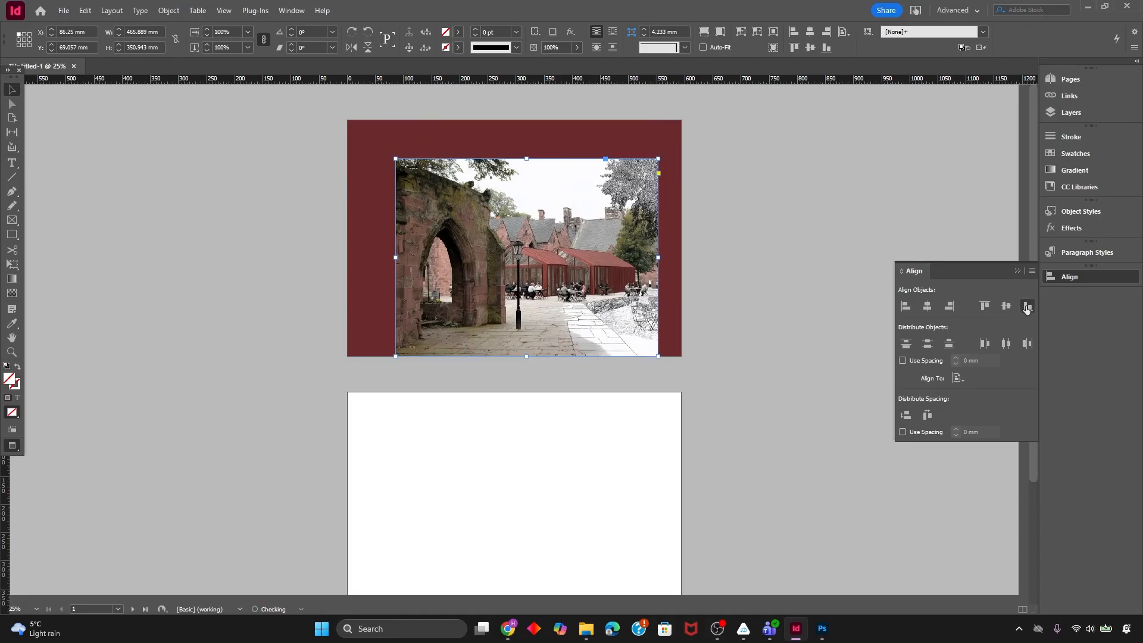
pyautogui.click(906, 306)
pyautogui.click(947, 307)
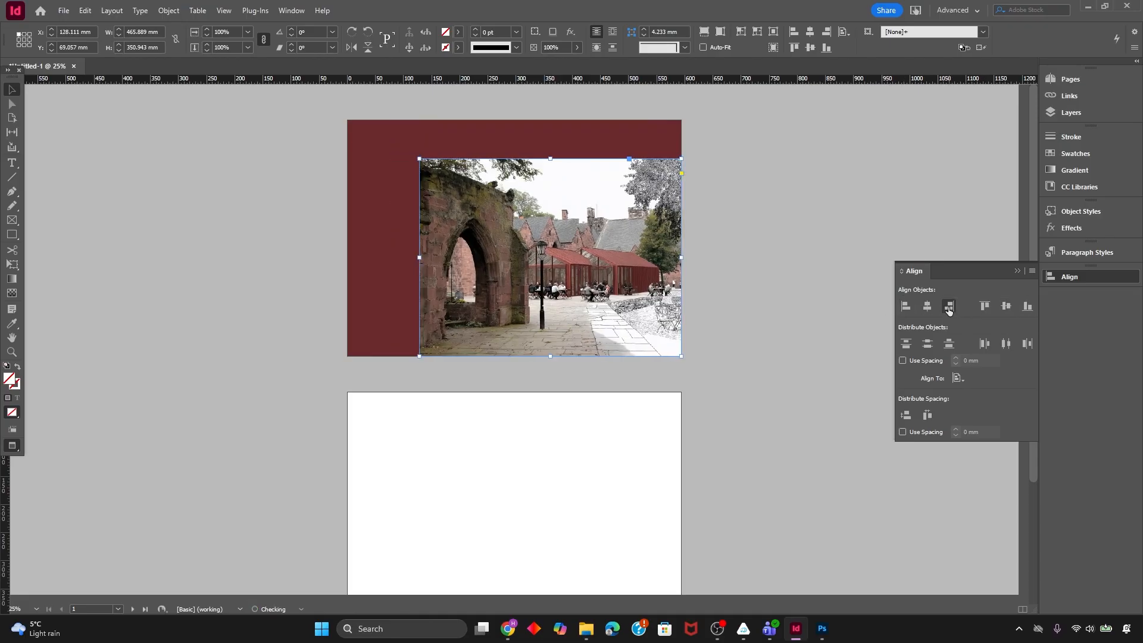
pyautogui.click(926, 306)
pyautogui.click(905, 306)
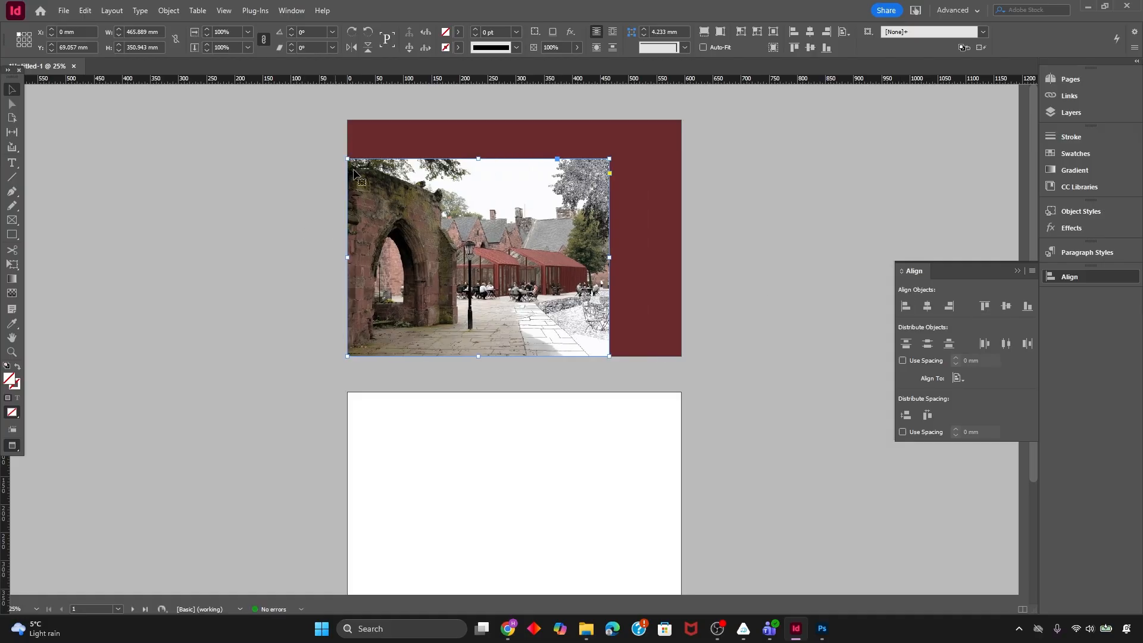
# Set the alignment reference to Align to Margins, align the cover image to the top margin centred horizontally, and preview the page
pyautogui.click(958, 378)
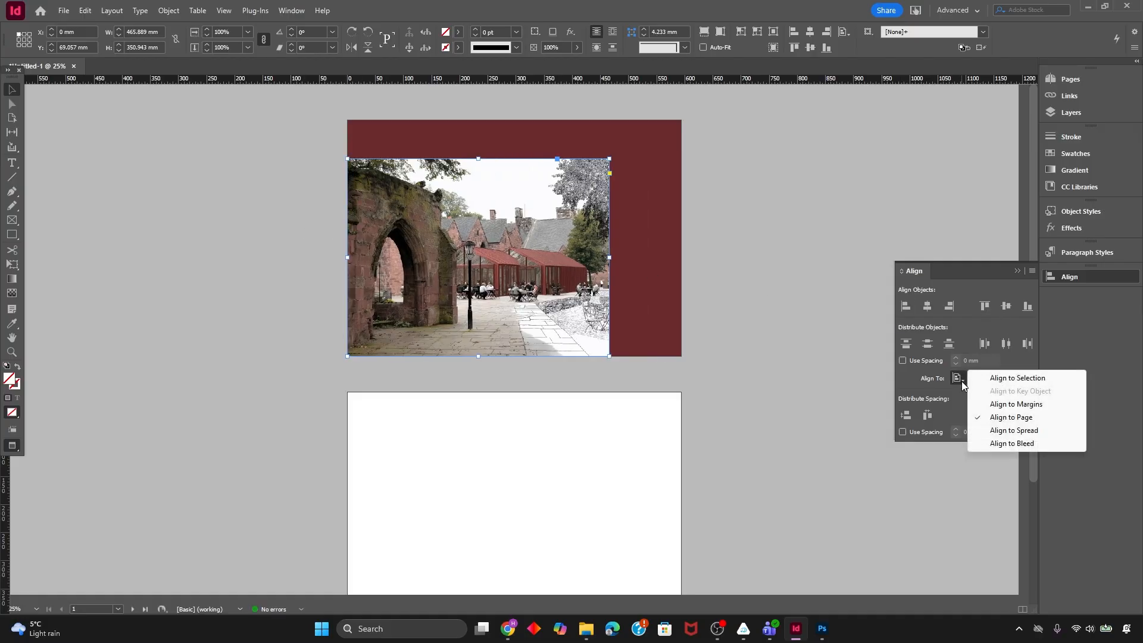
pyautogui.click(1016, 404)
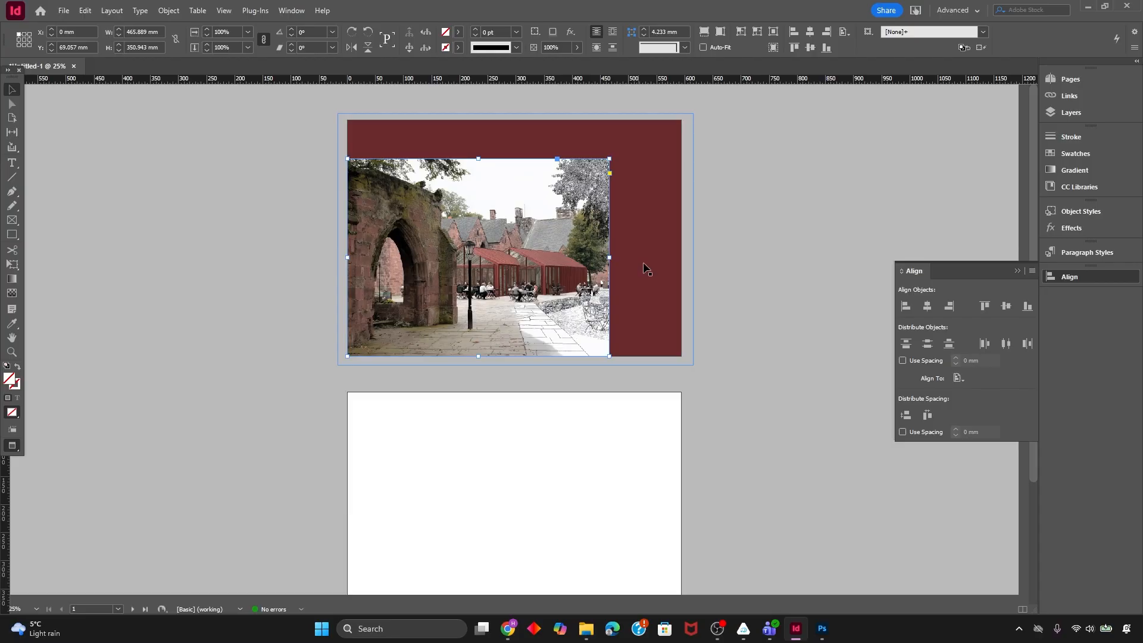
pyautogui.click(745, 278)
pyautogui.press('w')
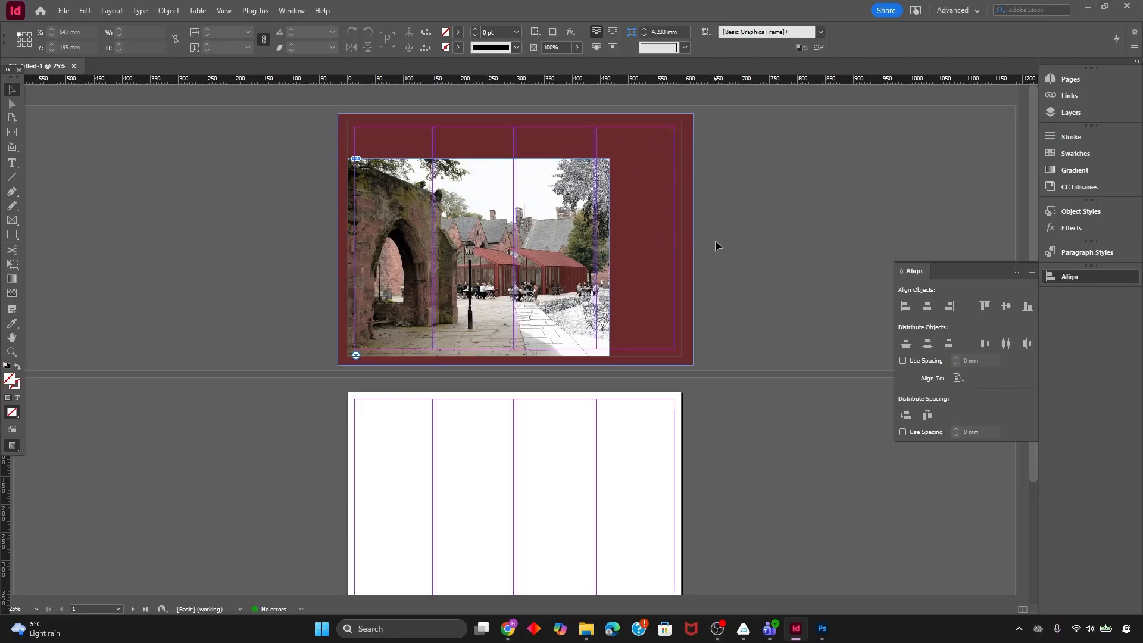
pyautogui.click(596, 206)
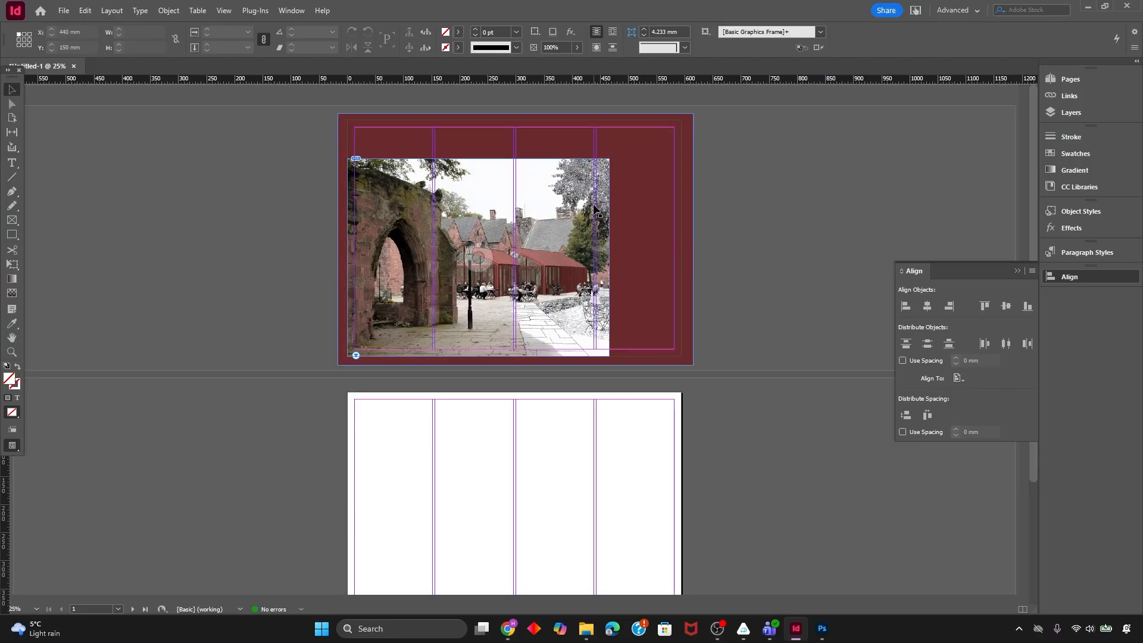
pyautogui.click(990, 308)
pyautogui.click(1005, 306)
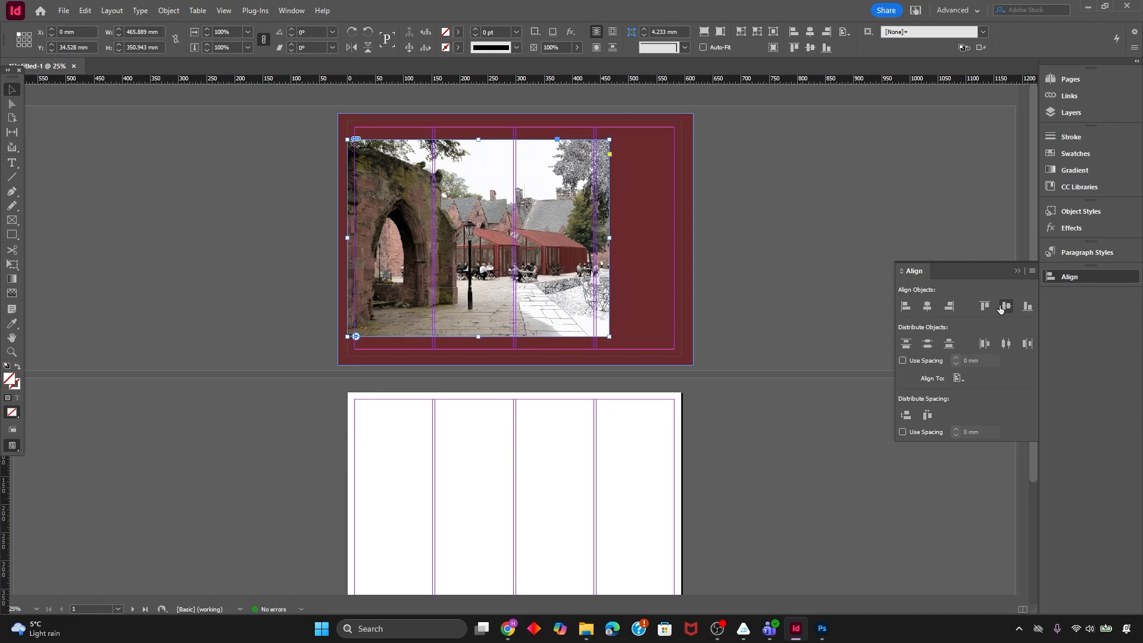
pyautogui.click(926, 307)
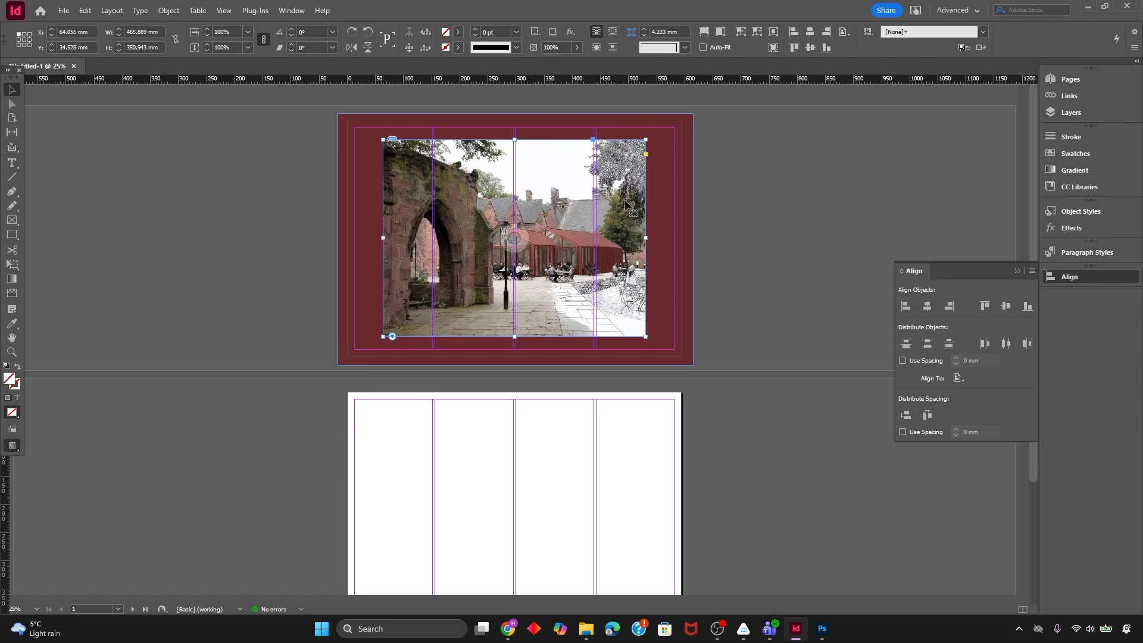
pyautogui.click(984, 307)
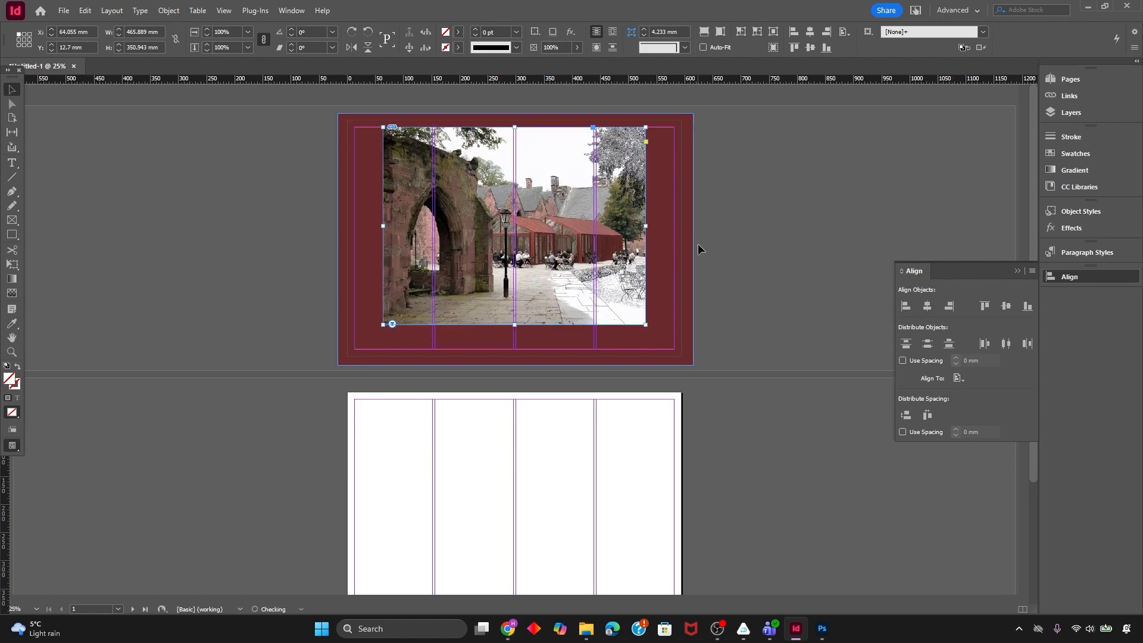
pyautogui.click(744, 262)
pyautogui.press('w')
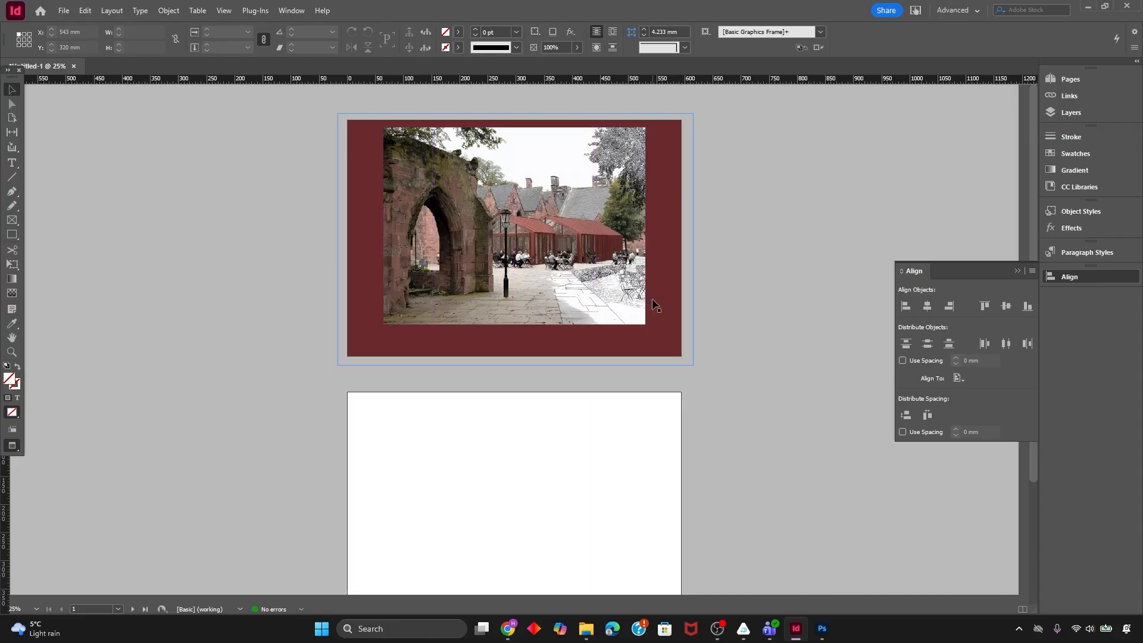
# Enlarge the cover image proportionally to about 491 × 370 mm and realign it to the top margin and horizontal centre
pyautogui.press('w')
pyautogui.hotkey('ctrl', '=')
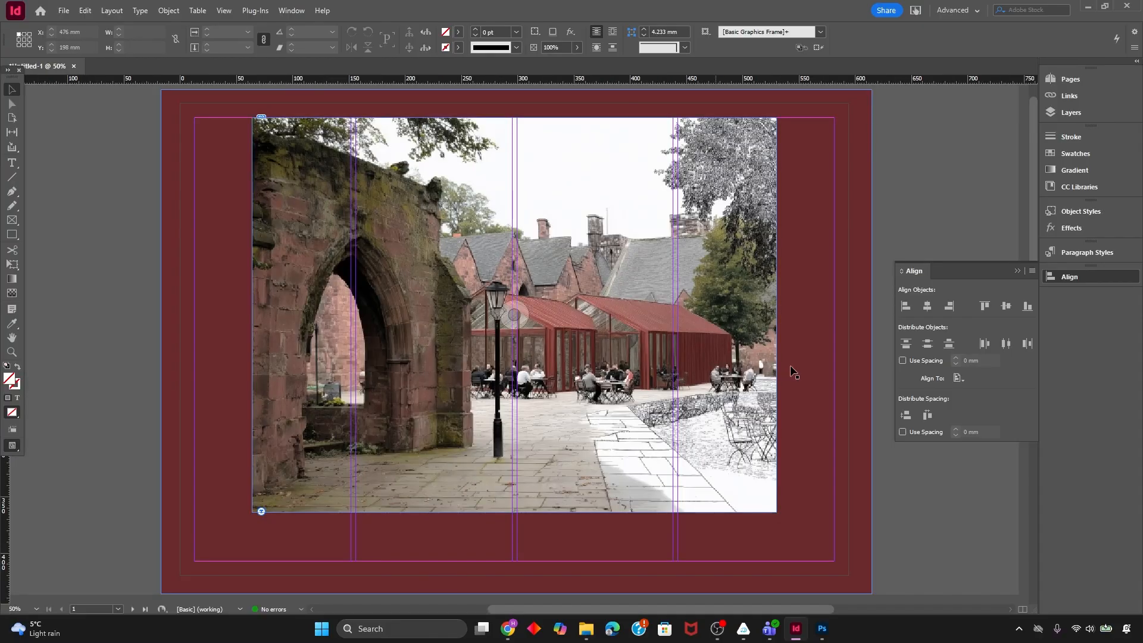
pyautogui.click(602, 433)
pyautogui.moveTo(778, 313); pyautogui.dragTo(804, 314)
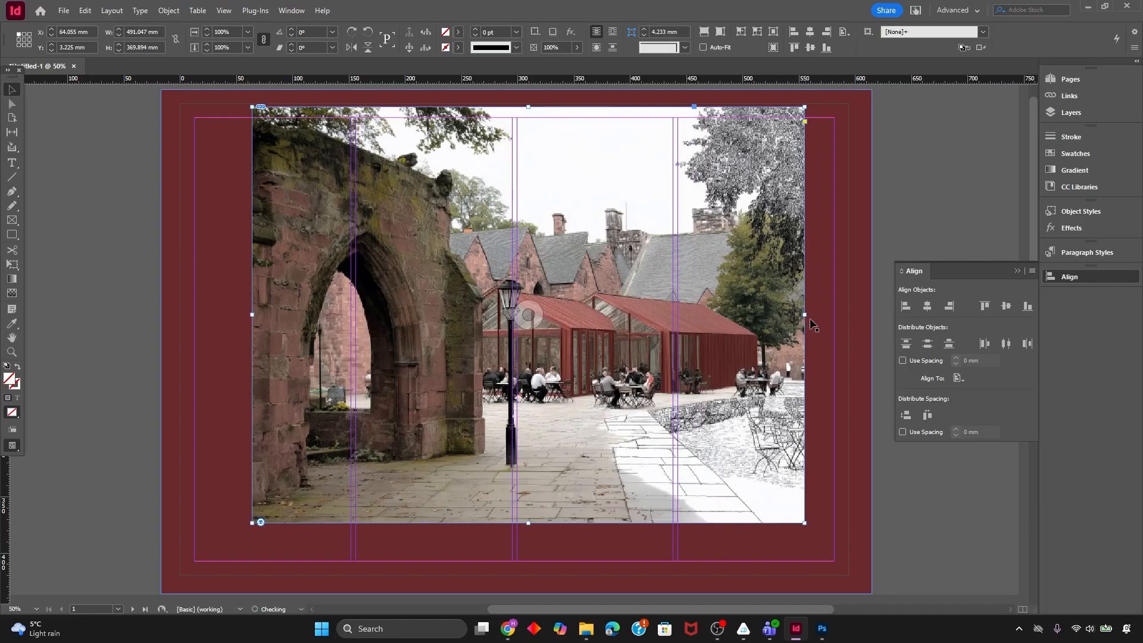
pyautogui.click(985, 306)
pyautogui.click(927, 306)
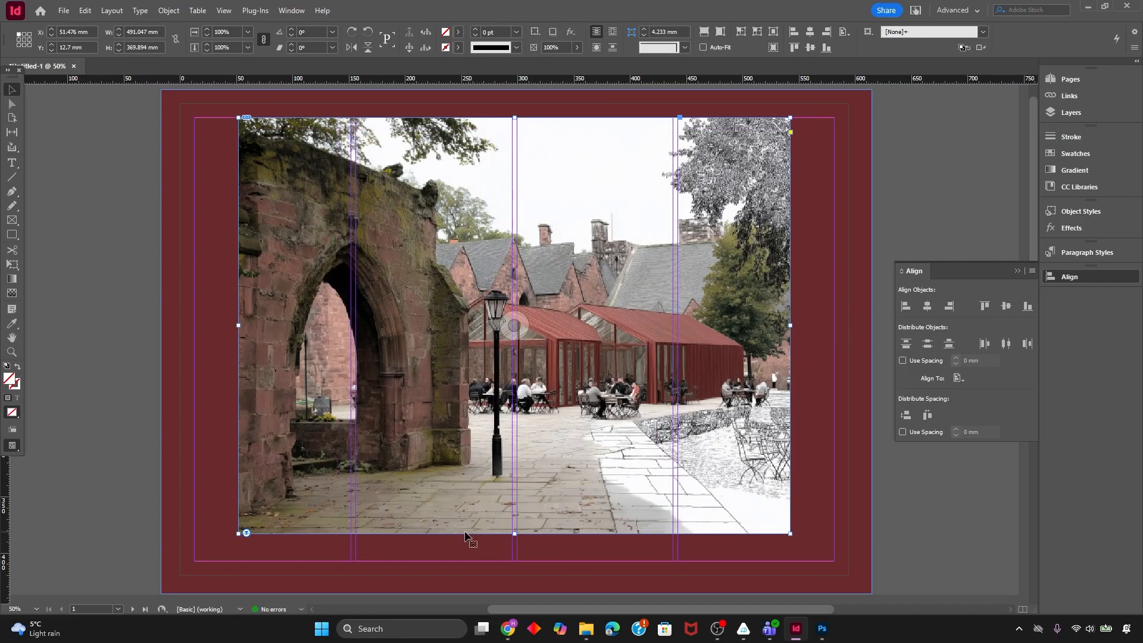
# Crop the cover image from its lower edge to a frame height of about 327 mm and preview the page
pyautogui.click(470, 557)
pyautogui.click(516, 534)
pyautogui.moveTo(515, 533); pyautogui.dragTo(517, 486)
pyautogui.click(515, 517)
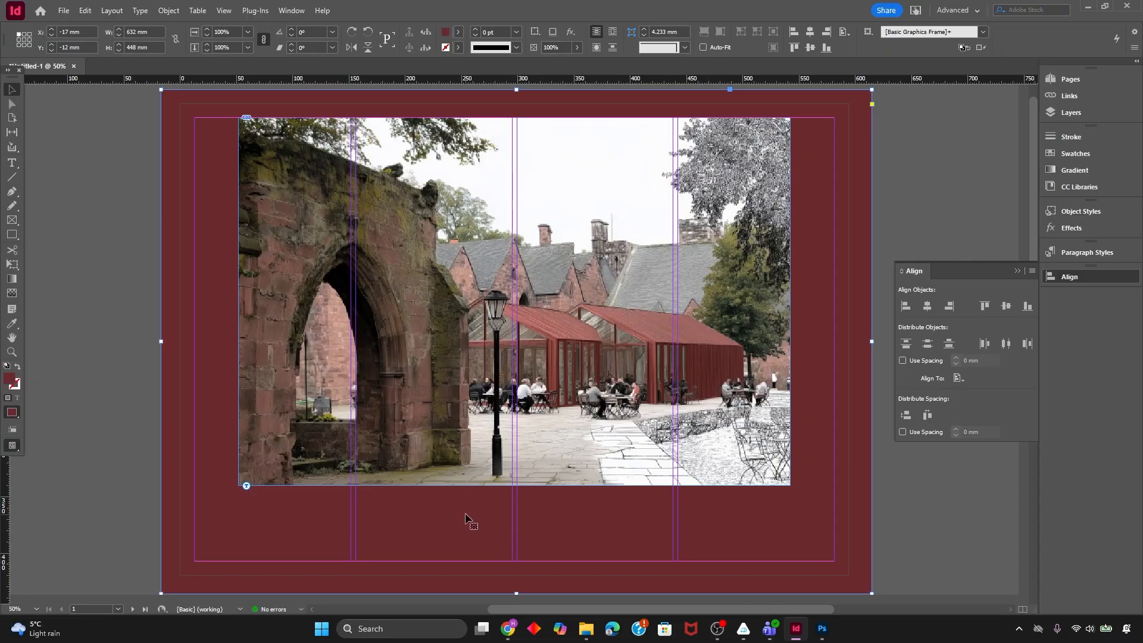
pyautogui.press('w')
pyautogui.click(141, 341)
pyautogui.press('w')
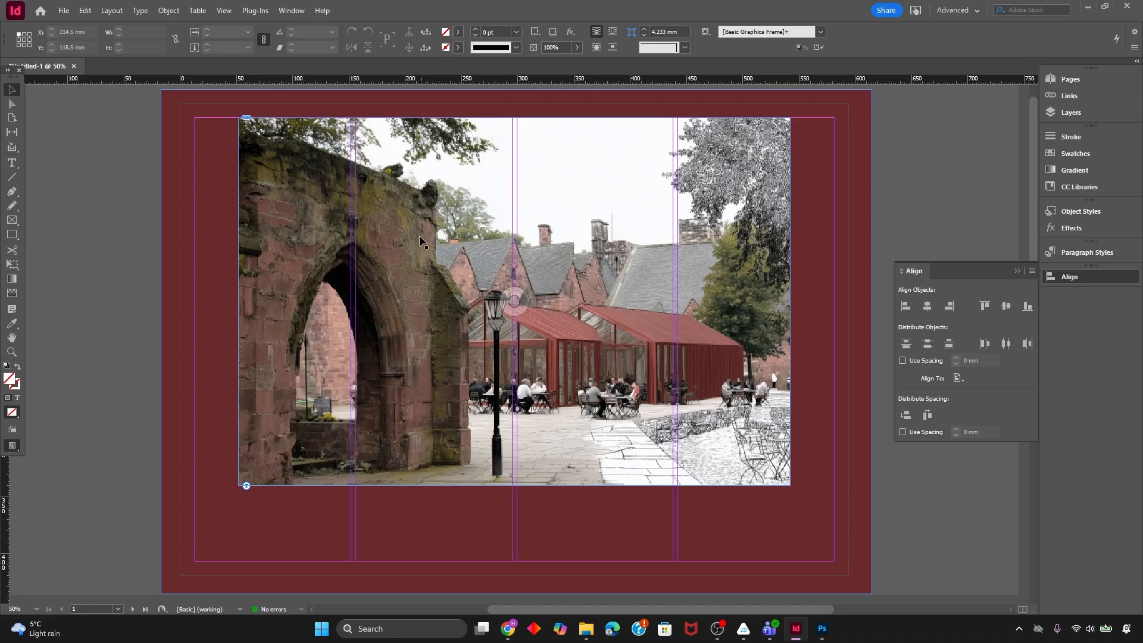
# Show the document's linked files and look up the source Cover file in the IDD tutorial folder in File Explorer
pyautogui.click(1071, 95)
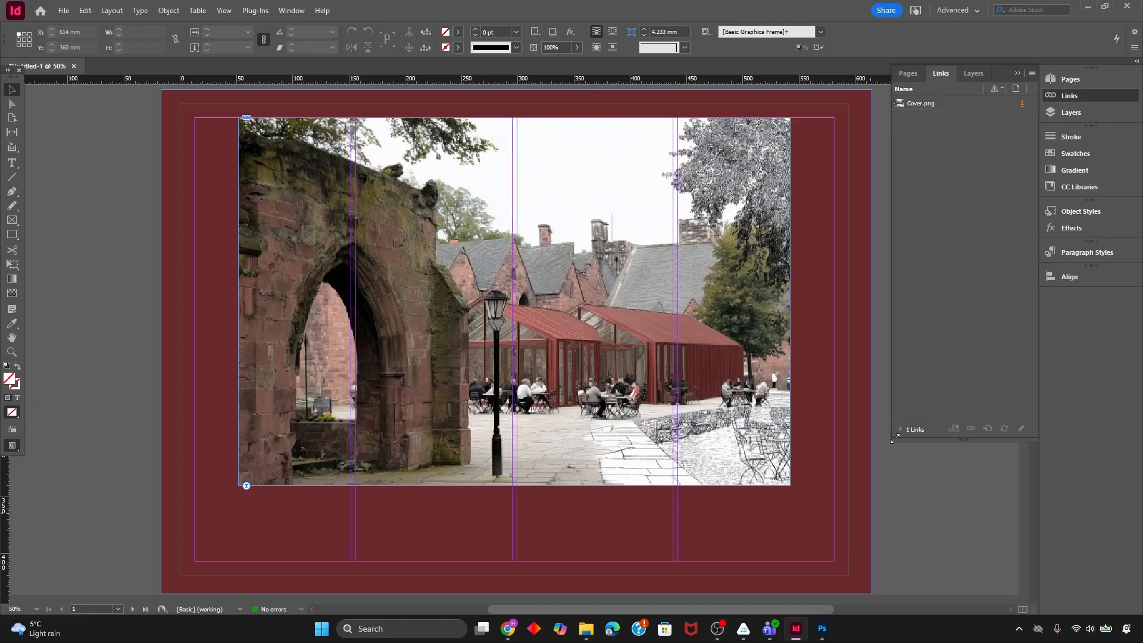
pyautogui.click(587, 635)
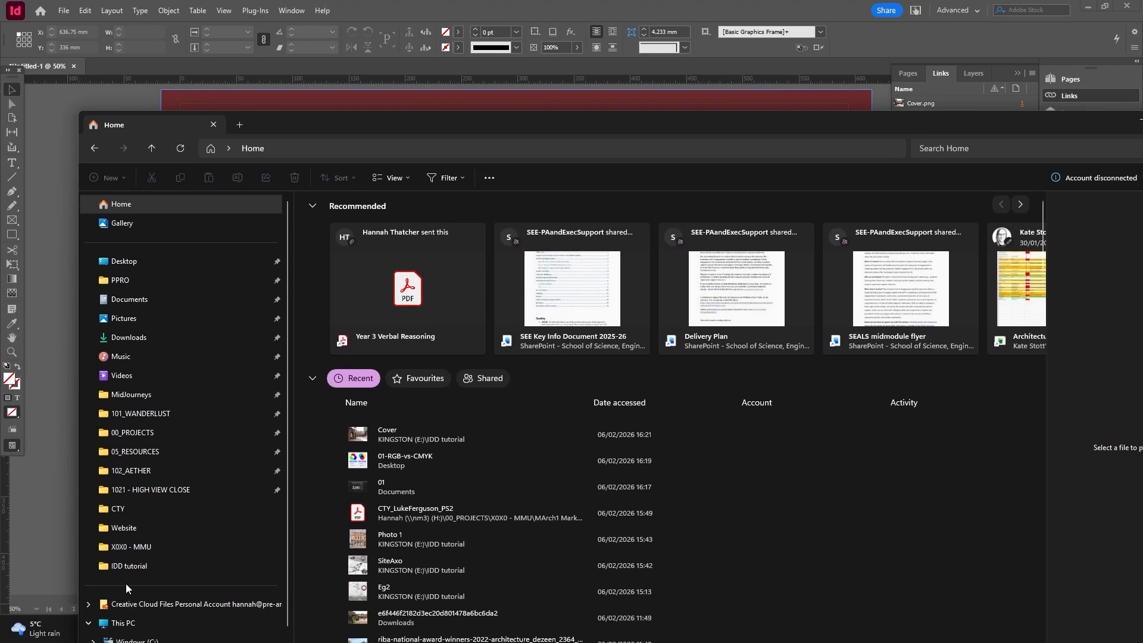
pyautogui.click(131, 573)
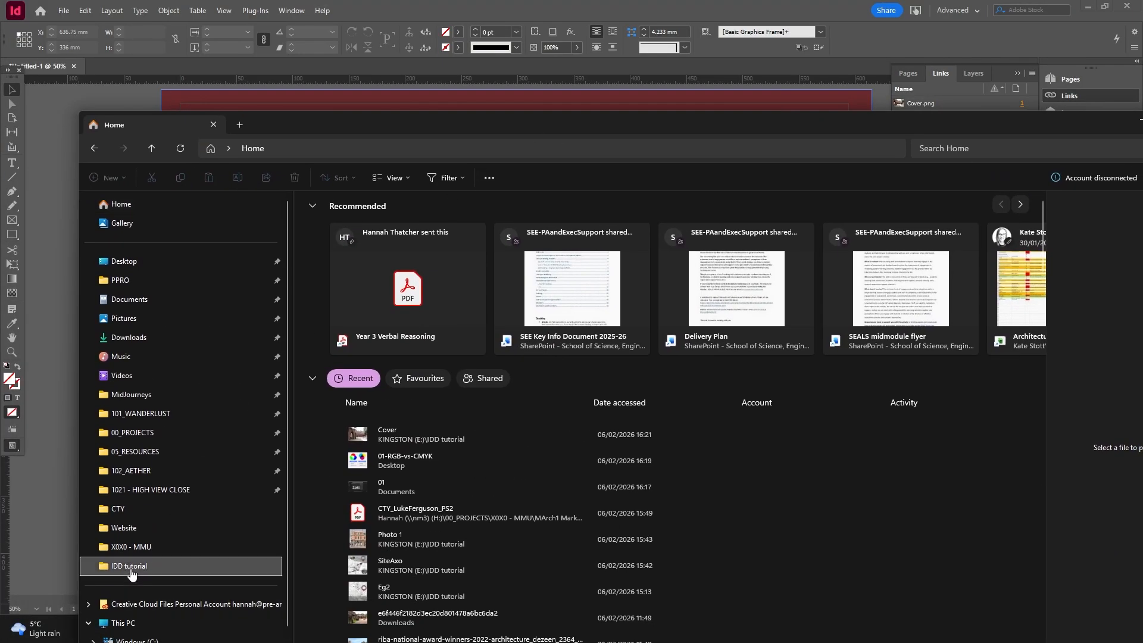
pyautogui.click(327, 234)
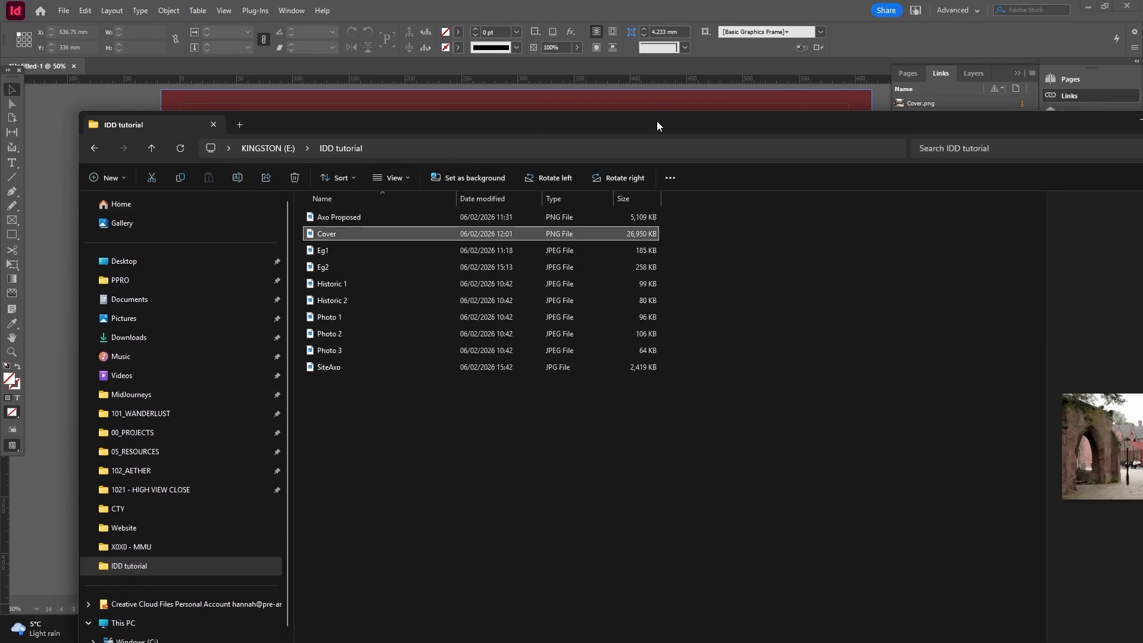
pyautogui.click(1140, 119)
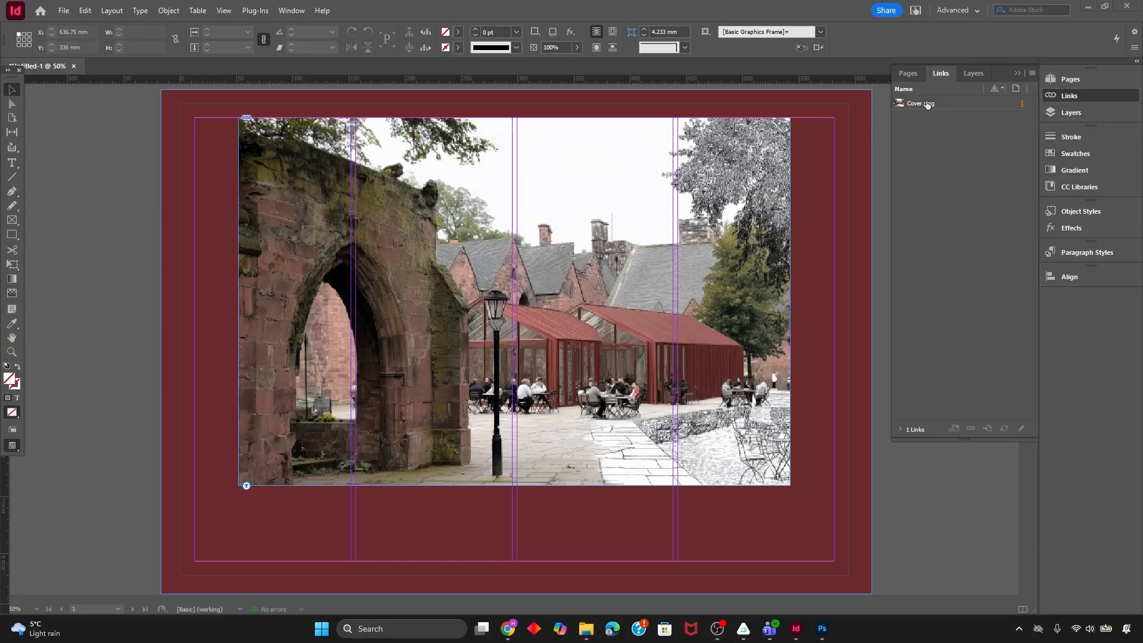
# Go to the placed image on the page from its Cover.png link
pyautogui.click(918, 106)
pyautogui.rightClick(936, 105)
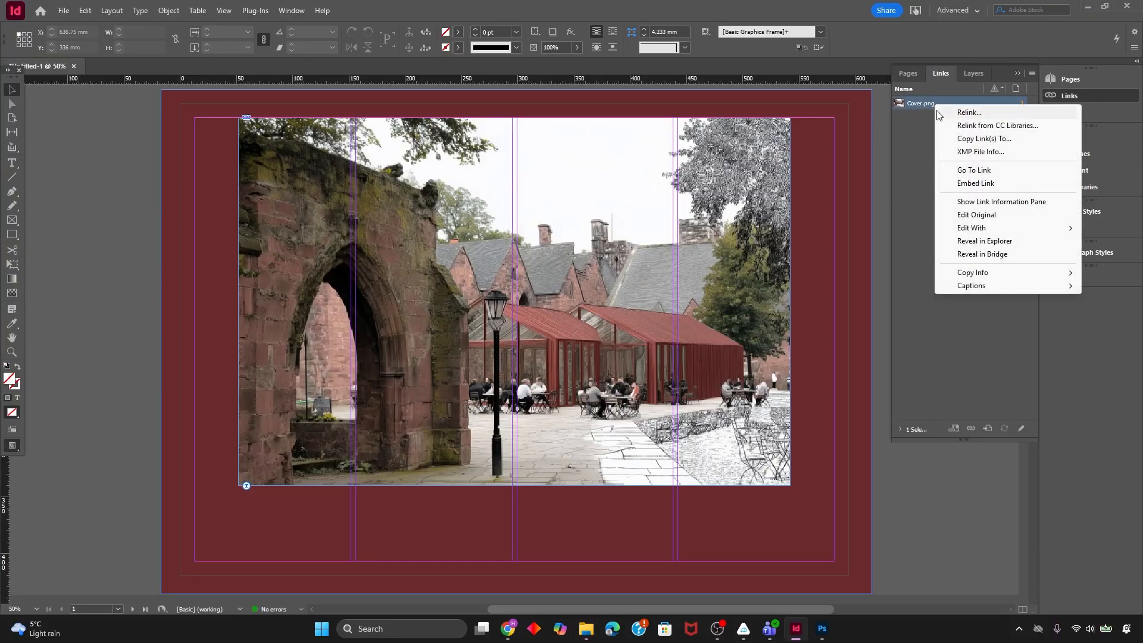
pyautogui.click(974, 172)
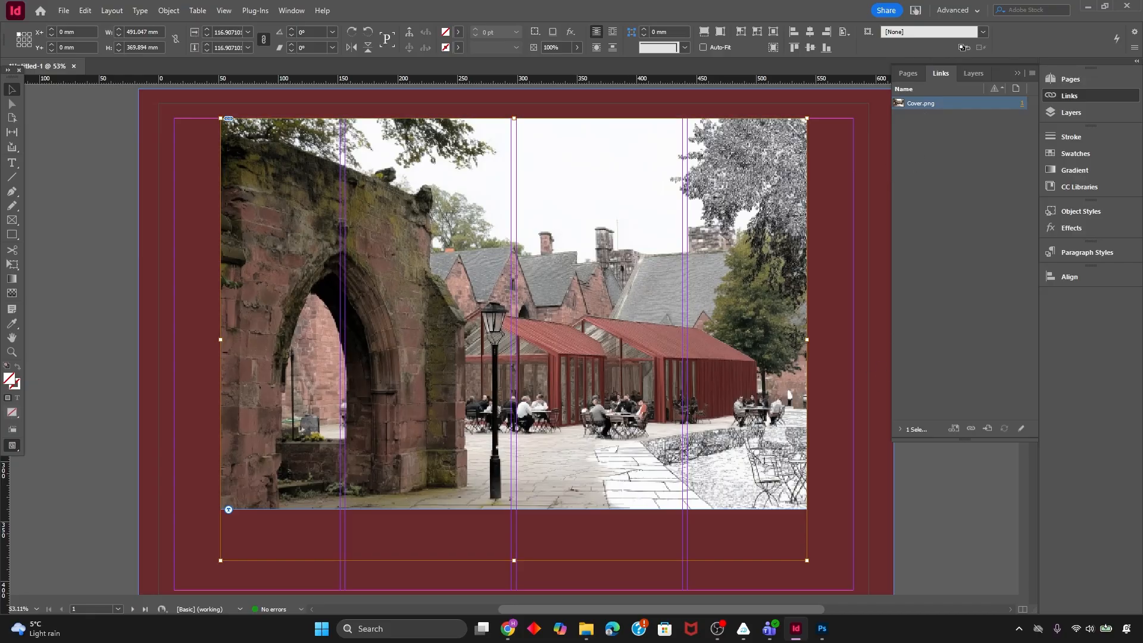
# Switch to File Explorer and move the Cover file from the IDD tutorial folder to the Desktop to break its link
pyautogui.press('super+e')
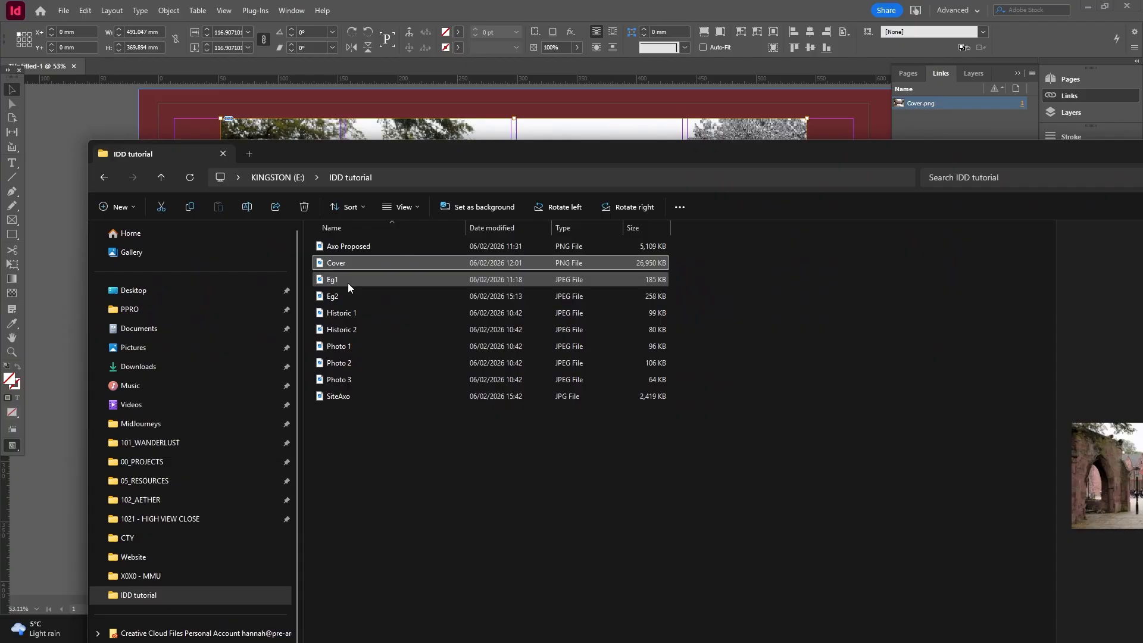
pyautogui.click(142, 290)
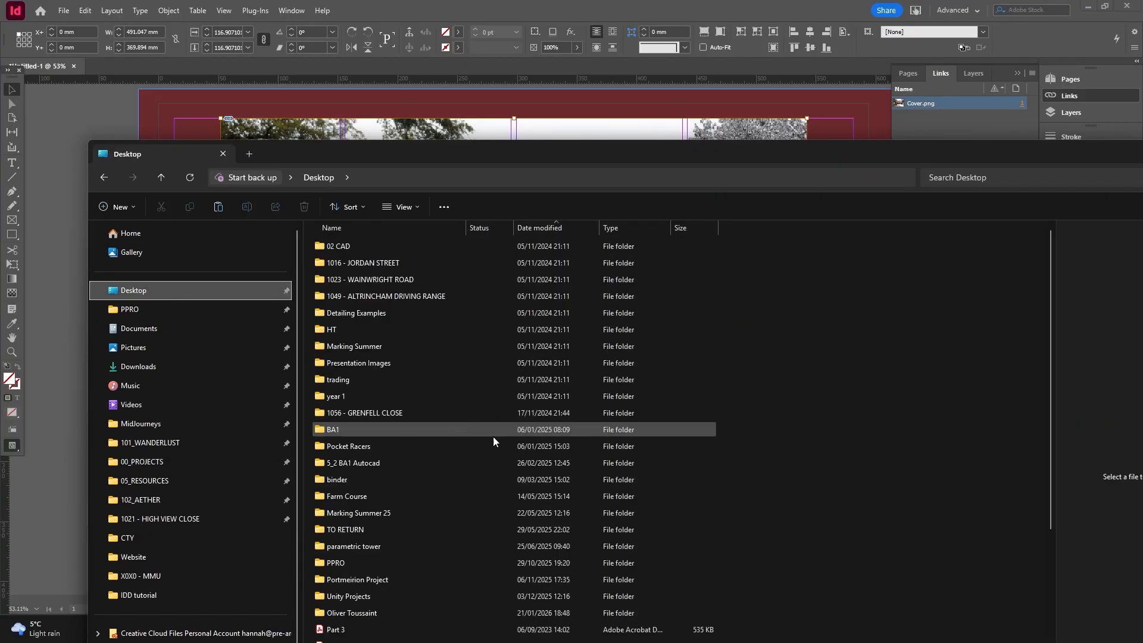
pyautogui.moveTo(1088, 153); pyautogui.dragTo(777, 152)
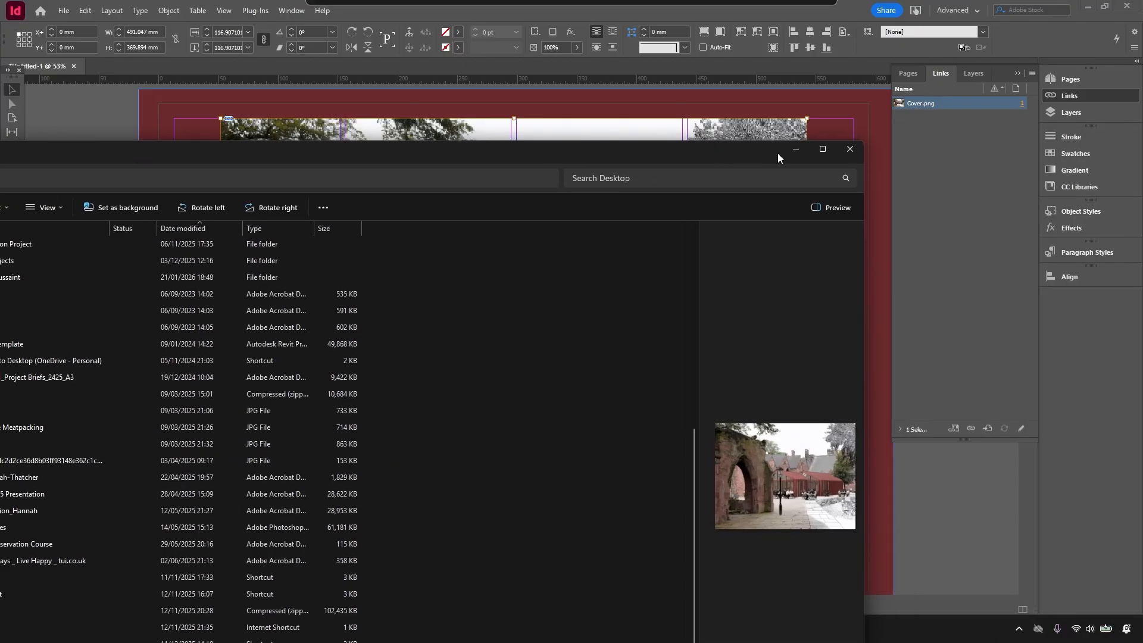
pyautogui.doubleClick(834, 152)
pyautogui.click(1079, 11)
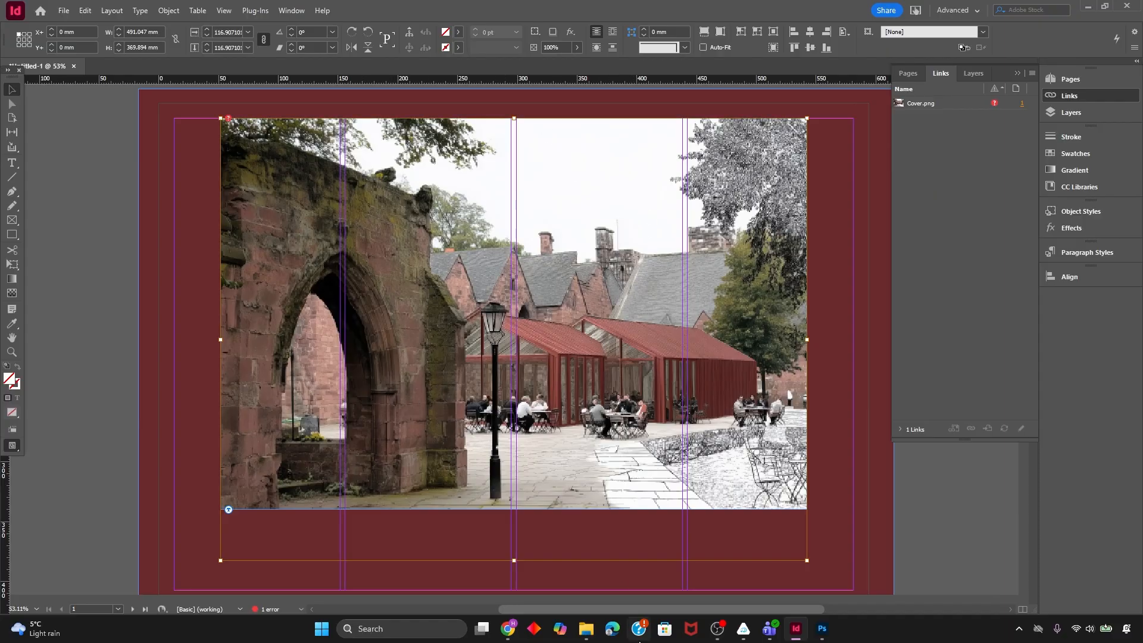
# Return the Cover file from the Desktop to the IDD tutorial folder in File Explorer and go back to the document
pyautogui.click(586, 629)
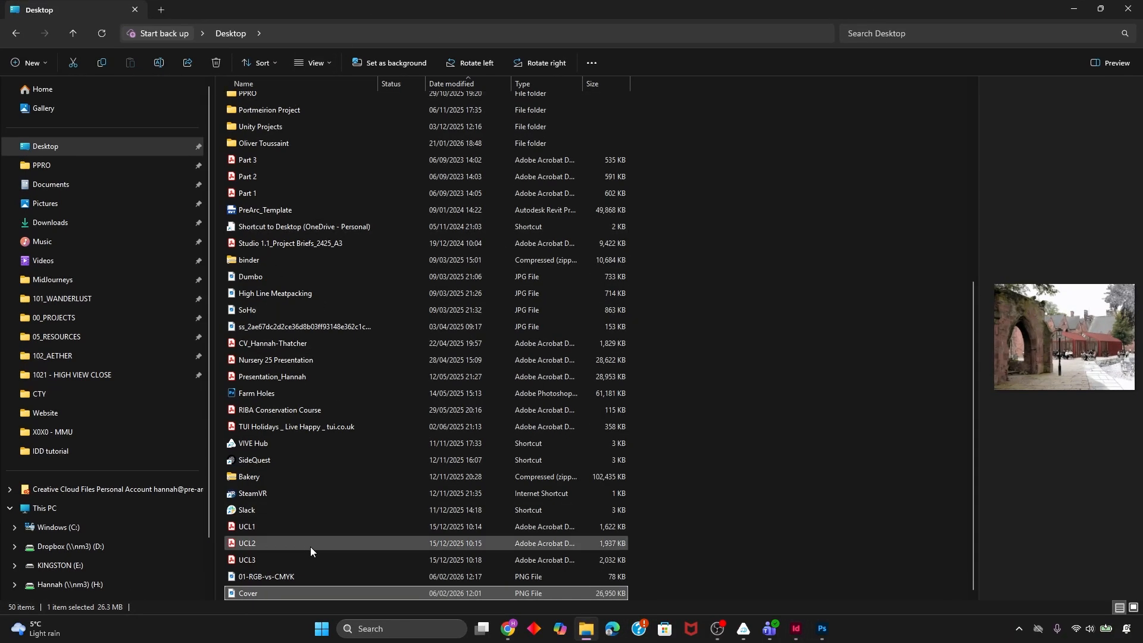
pyautogui.click(50, 450)
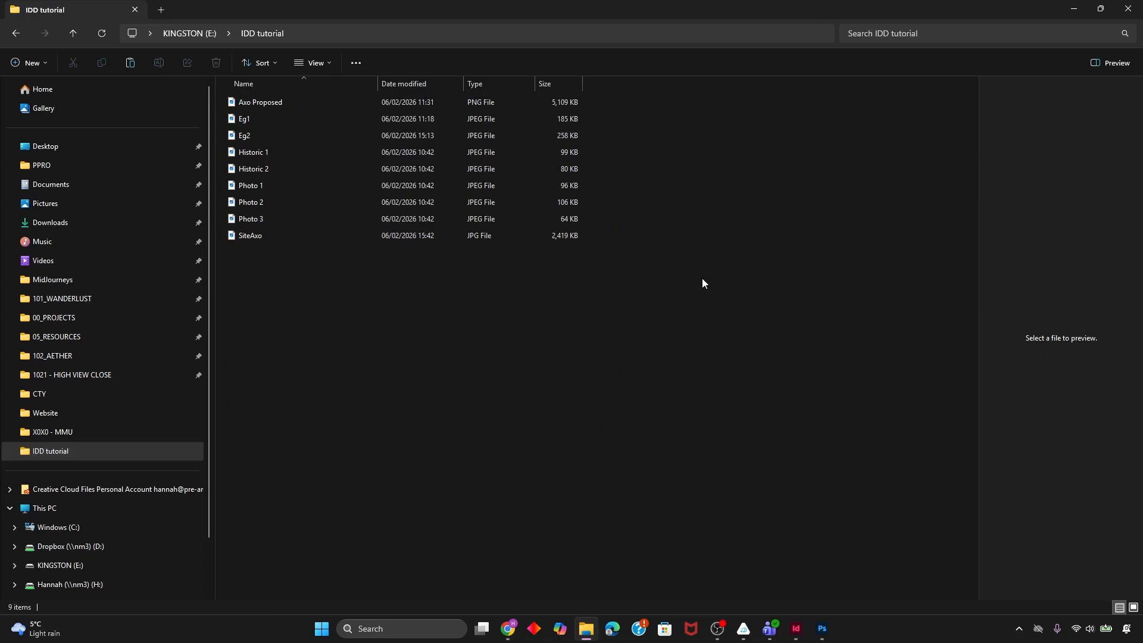
pyautogui.press('super+v')
pyautogui.click(1130, 382)
pyautogui.hotkey('ctrl', 'v')
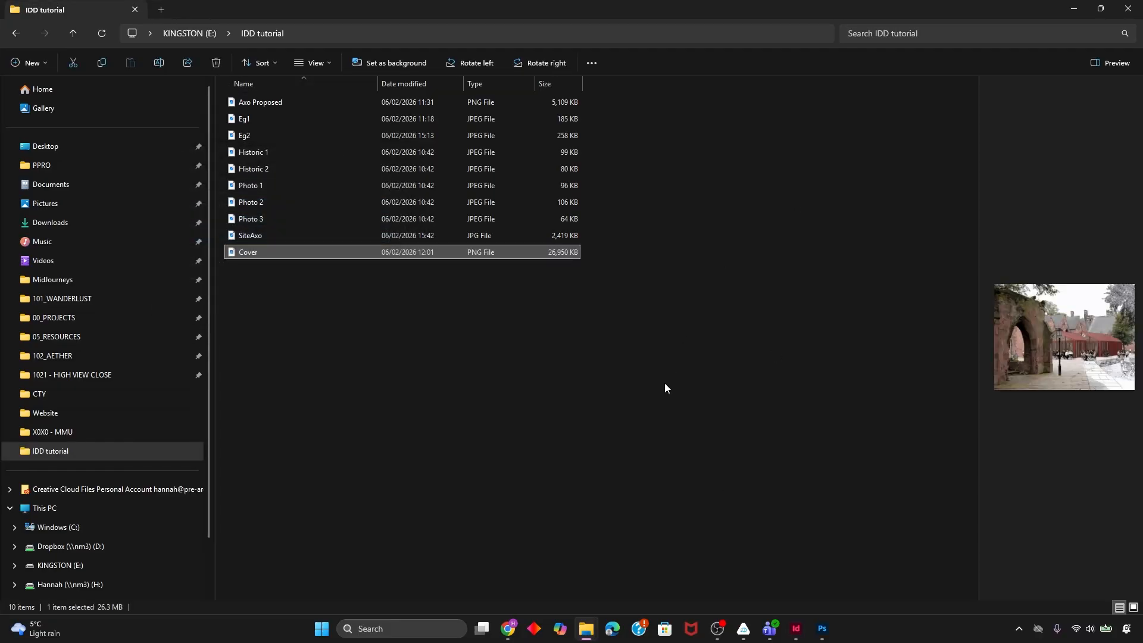
pyautogui.click(665, 385)
pyautogui.click(1125, 7)
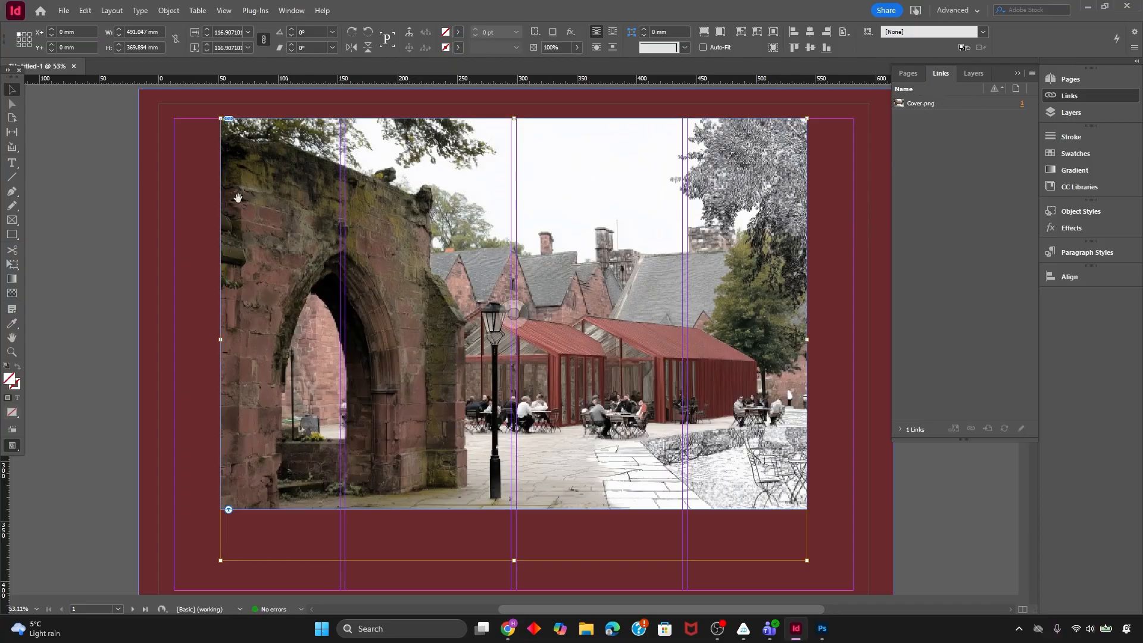
# Preview page 1 at 50% without guides and return to the normal view
pyautogui.click(112, 163)
pyautogui.press('w')
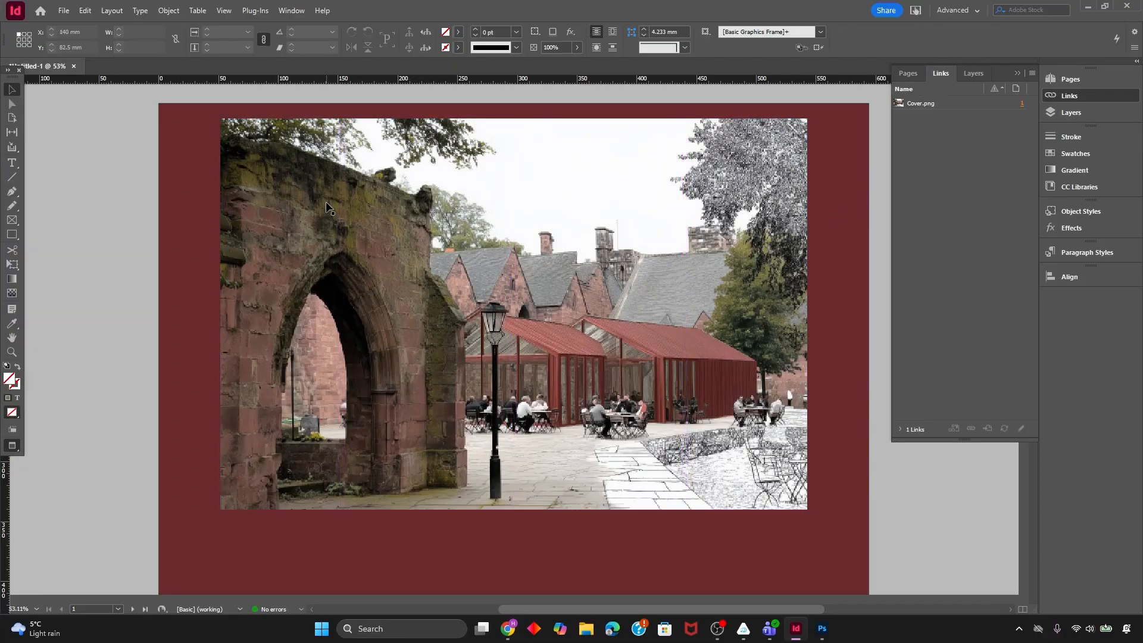
pyautogui.hotkey('ctrl', '-')
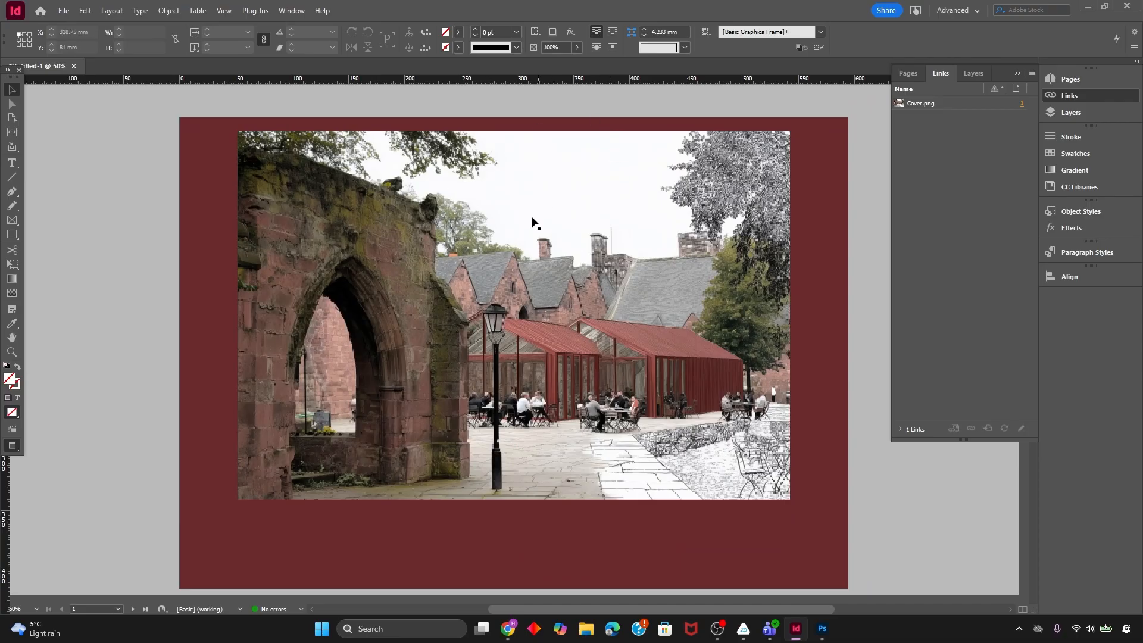
pyautogui.press('w')
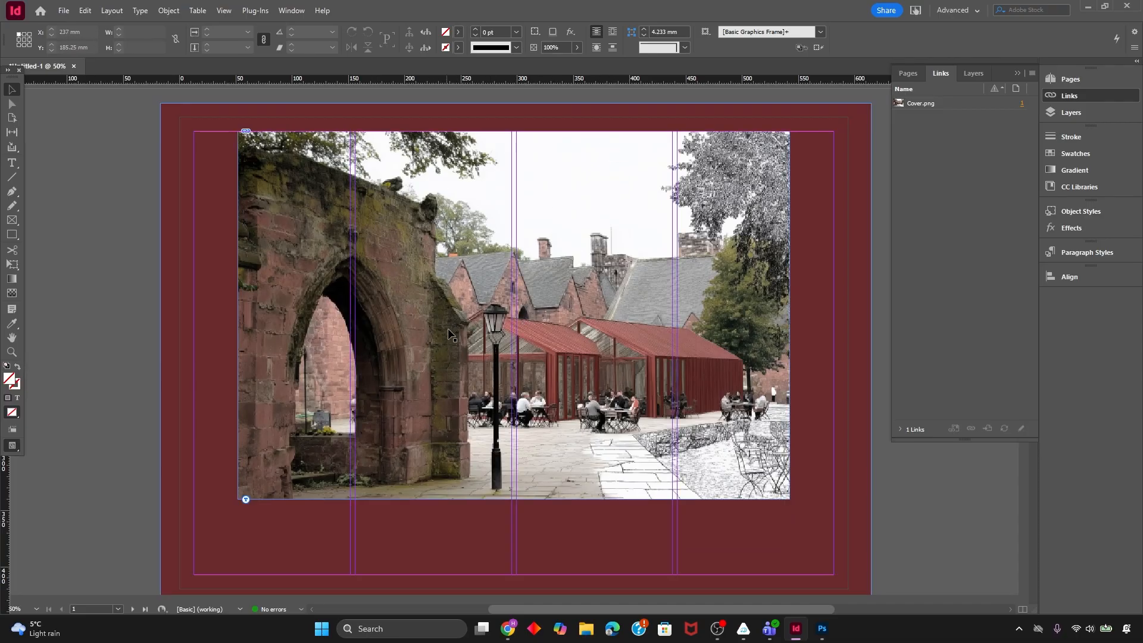
# Switch the display performance to High Quality Display and inspect the cover image up close and at 50%
pyautogui.click(476, 256)
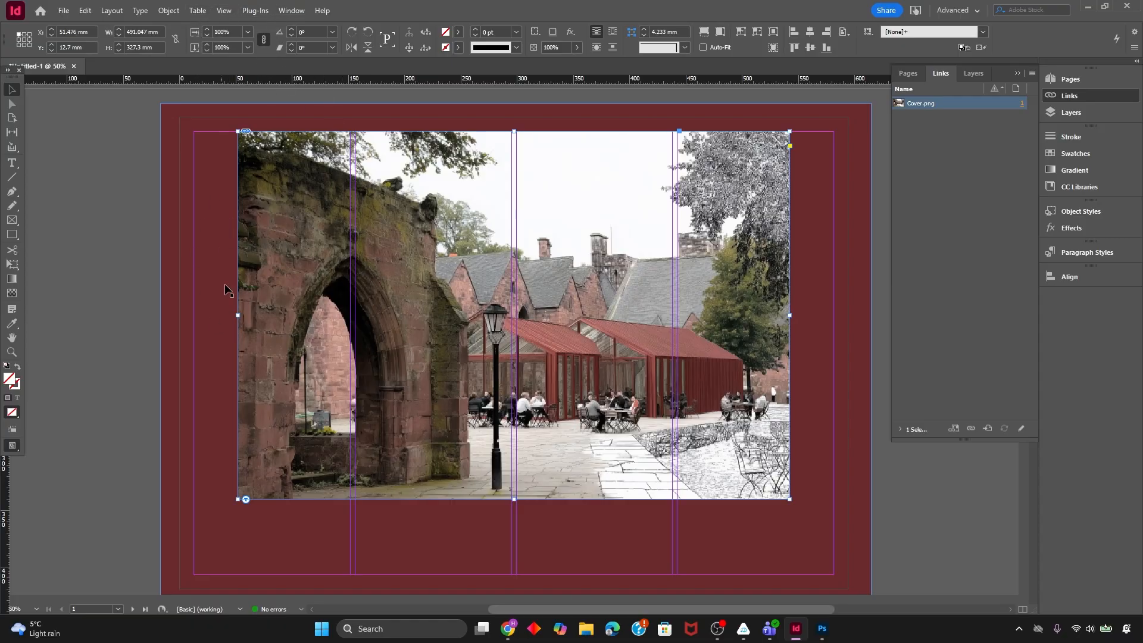
pyautogui.click(286, 11)
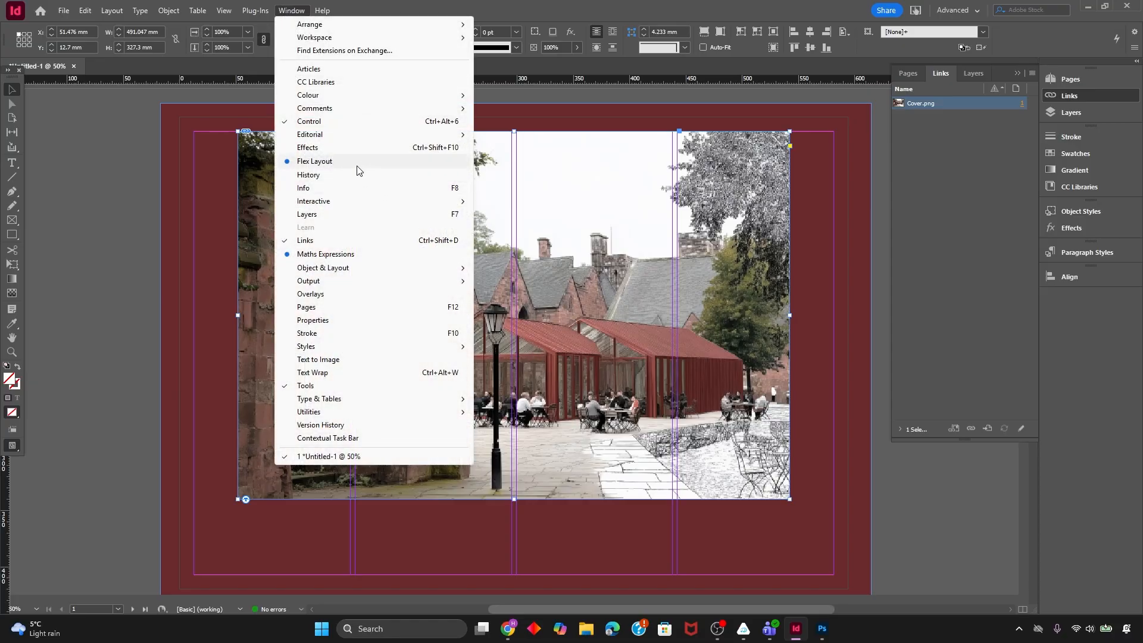
pyautogui.click(226, 11)
pyautogui.click(227, 11)
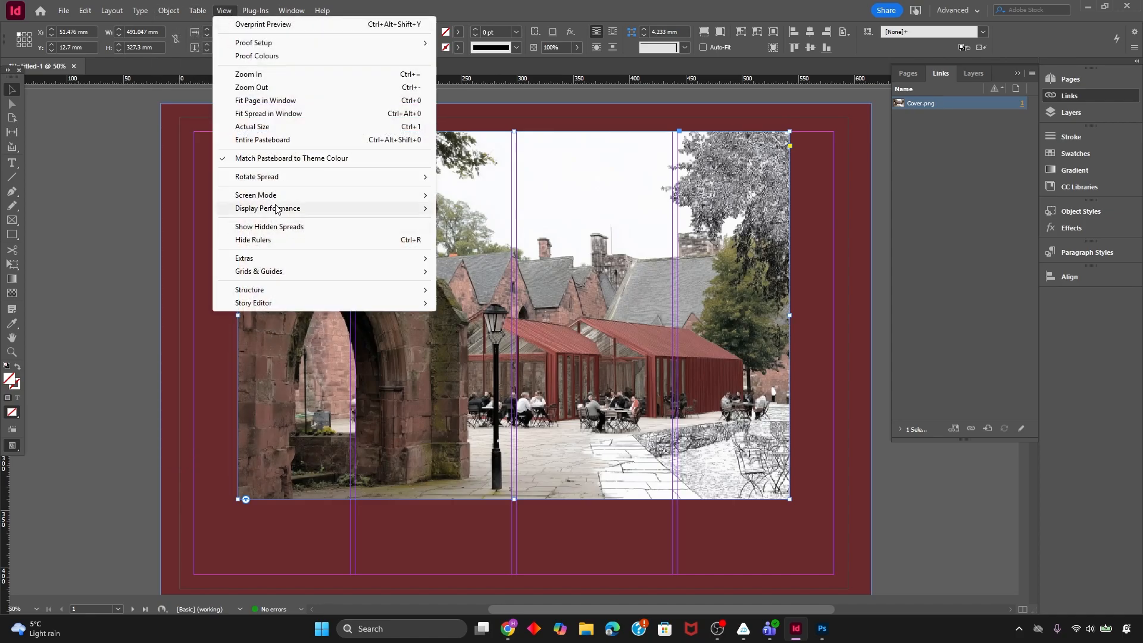
pyautogui.moveTo(304, 208)
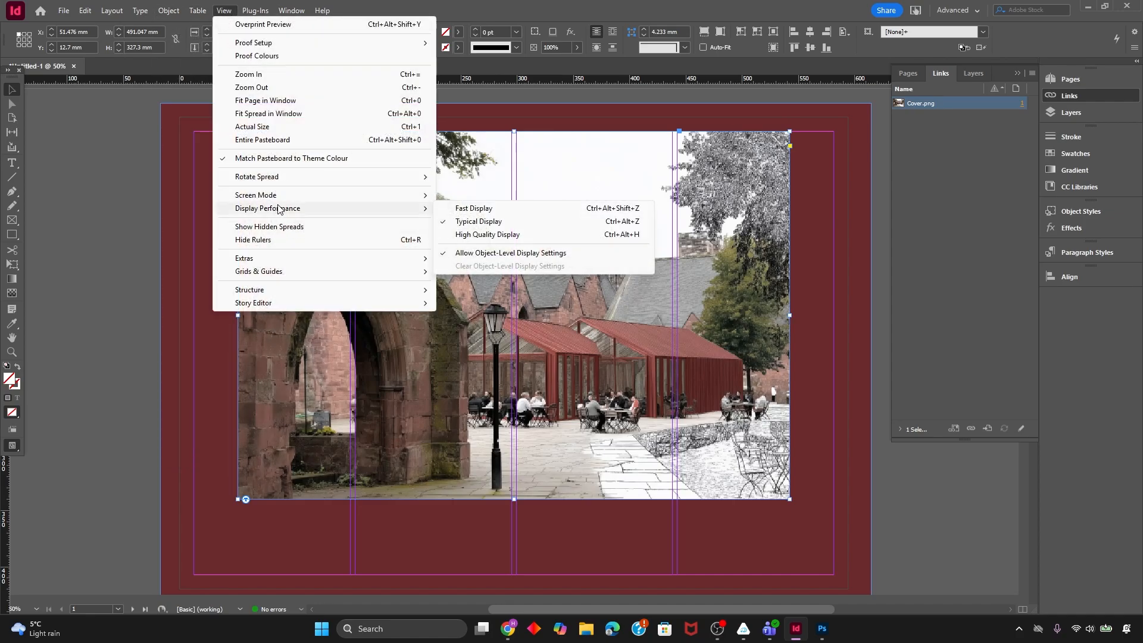
pyautogui.click(476, 235)
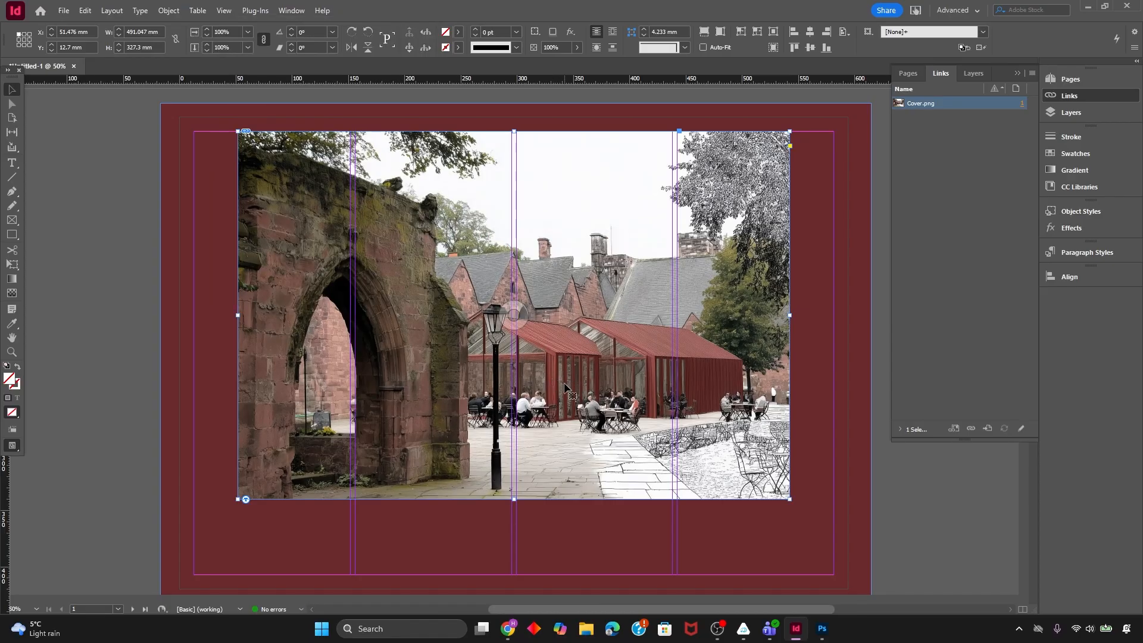
pyautogui.scroll(1, 564, 387)
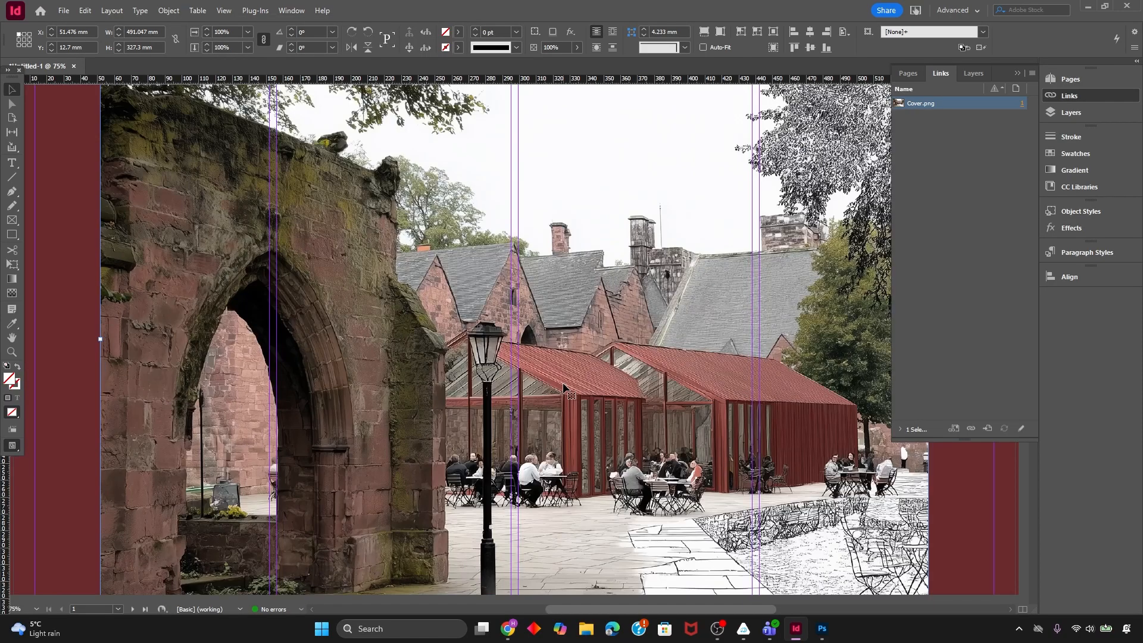
pyautogui.scroll(-1, 563, 387)
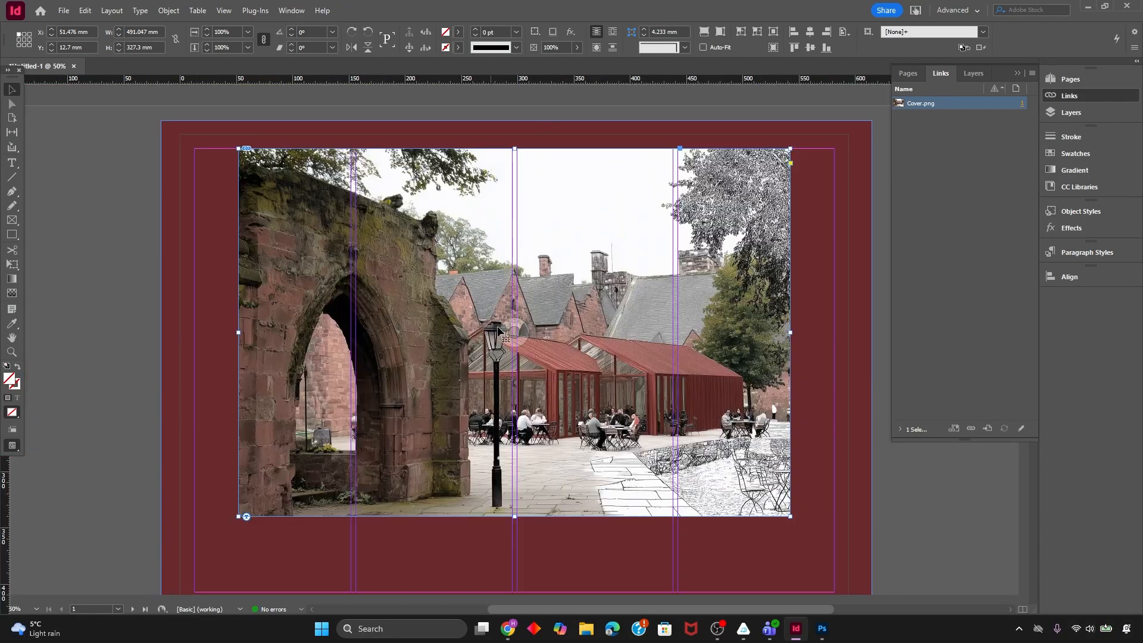
pyautogui.scroll(-3, 324, 291)
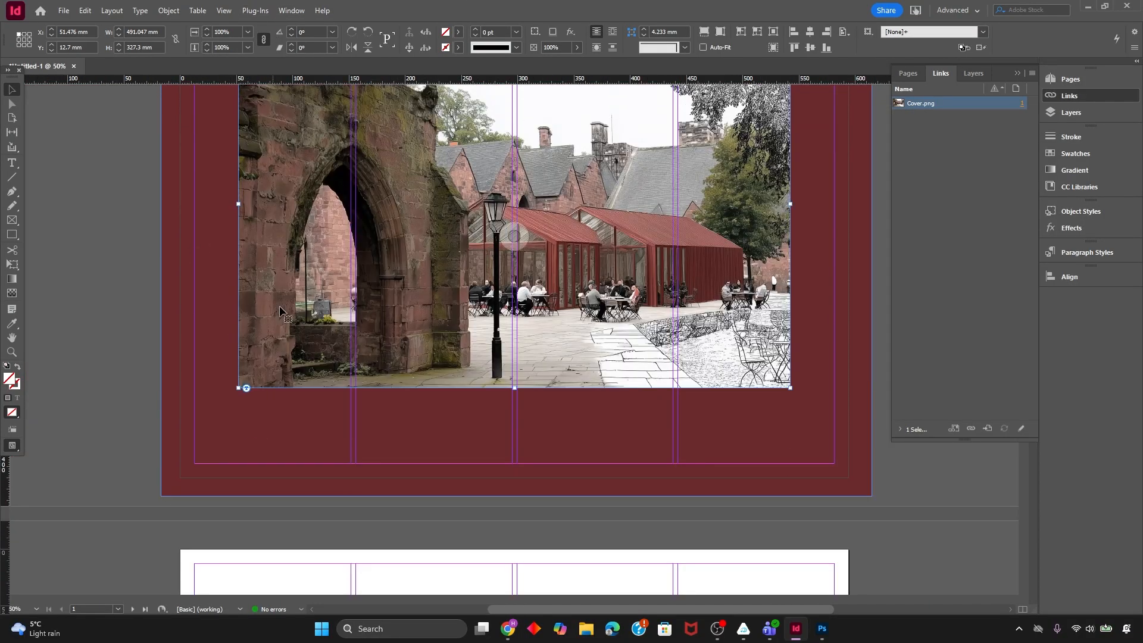
pyautogui.scroll(3, 324, 291)
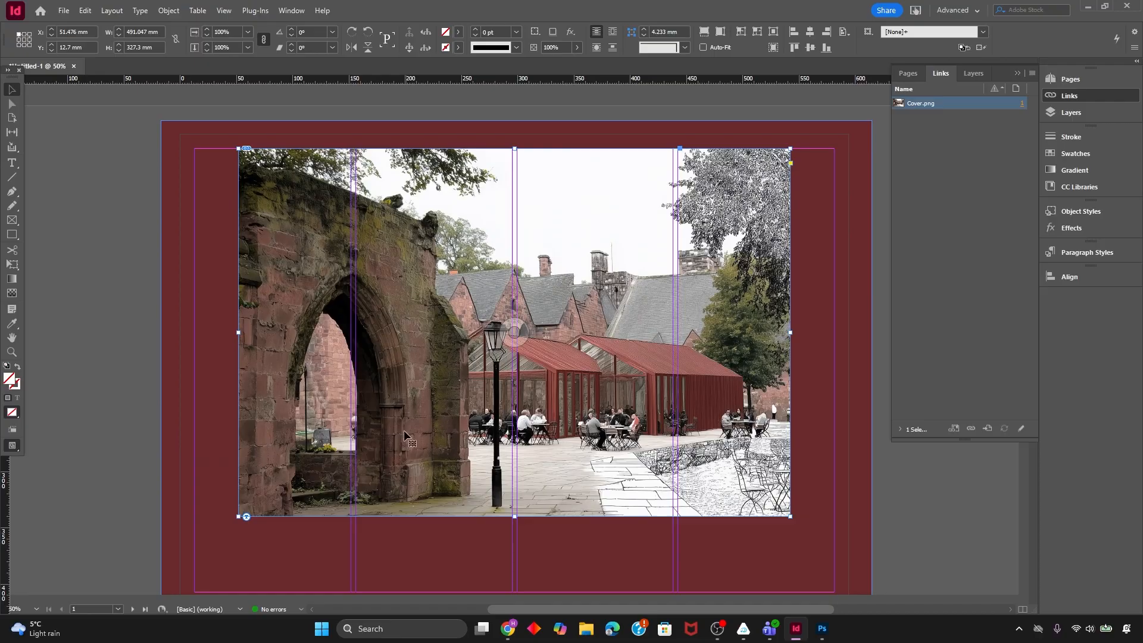
# Set the display performance back to Typical Display and check the cover image
pyautogui.click(228, 12)
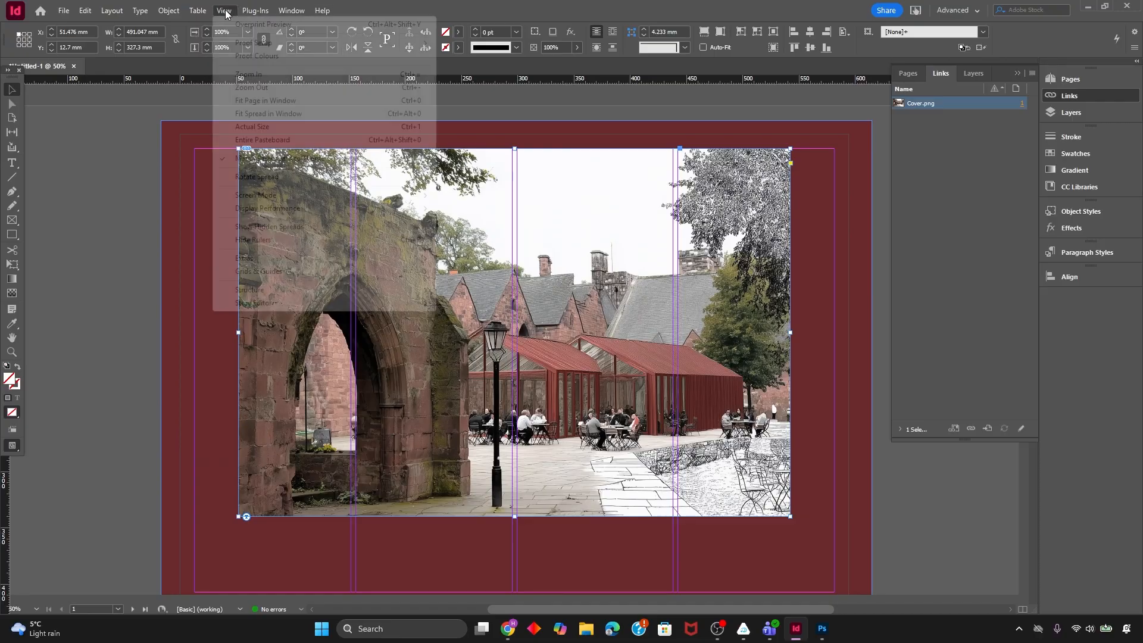
pyautogui.moveTo(300, 209)
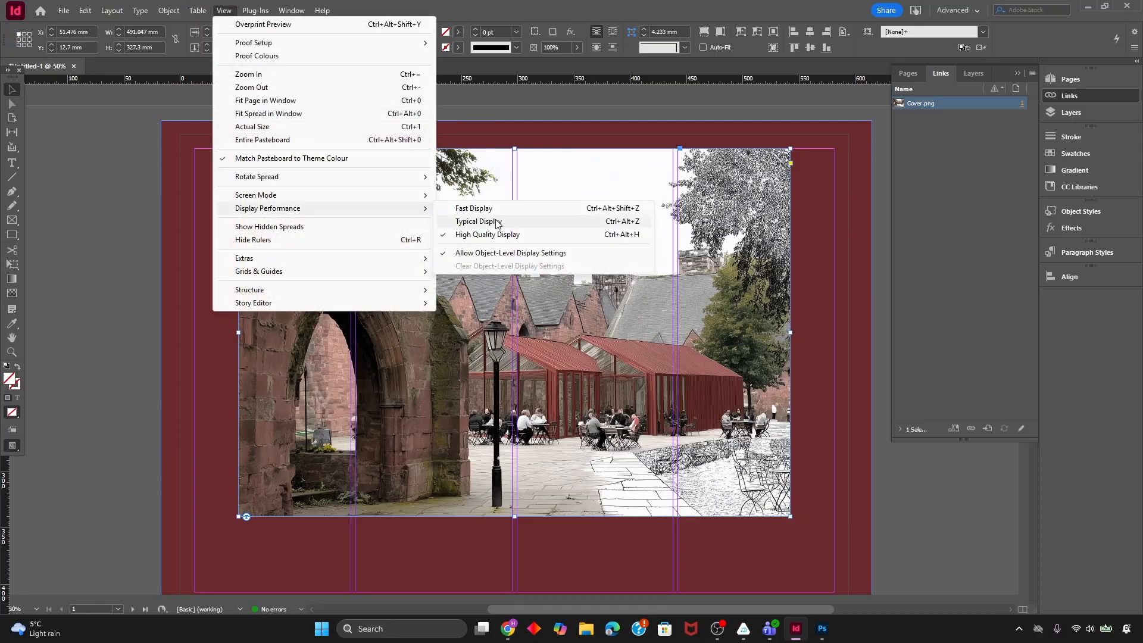
pyautogui.click(514, 223)
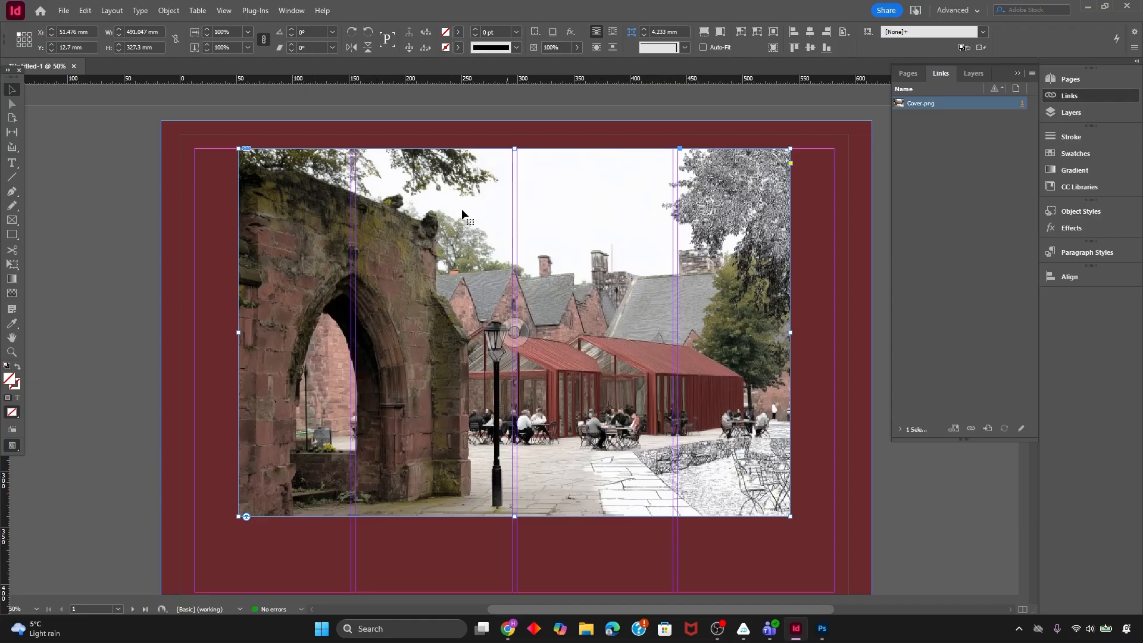
pyautogui.scroll(-1, 470, 312)
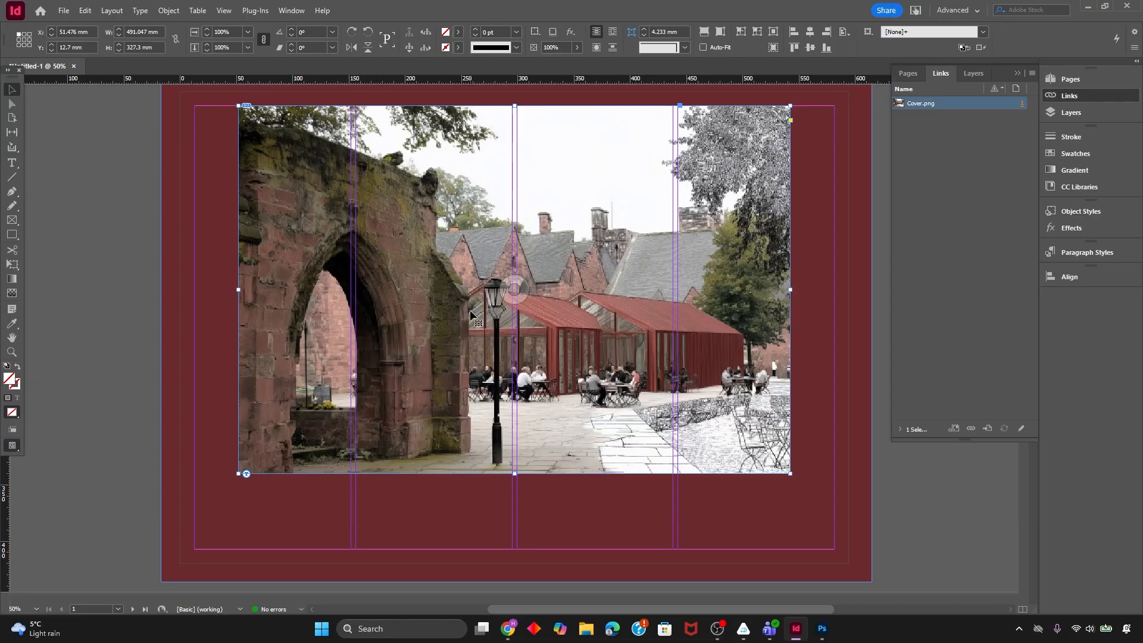
pyautogui.scroll(1, 469, 310)
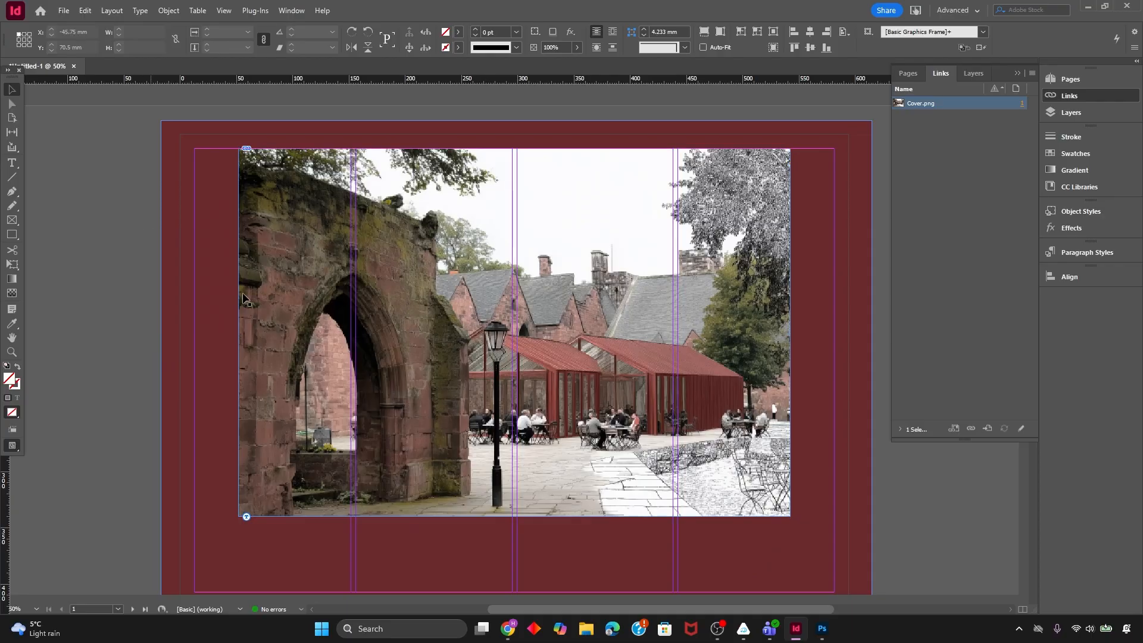
# Toggle the preview without guides on the cover page, select the coloured background frame and return to the normal view
pyautogui.press('w')
pyautogui.press('w')
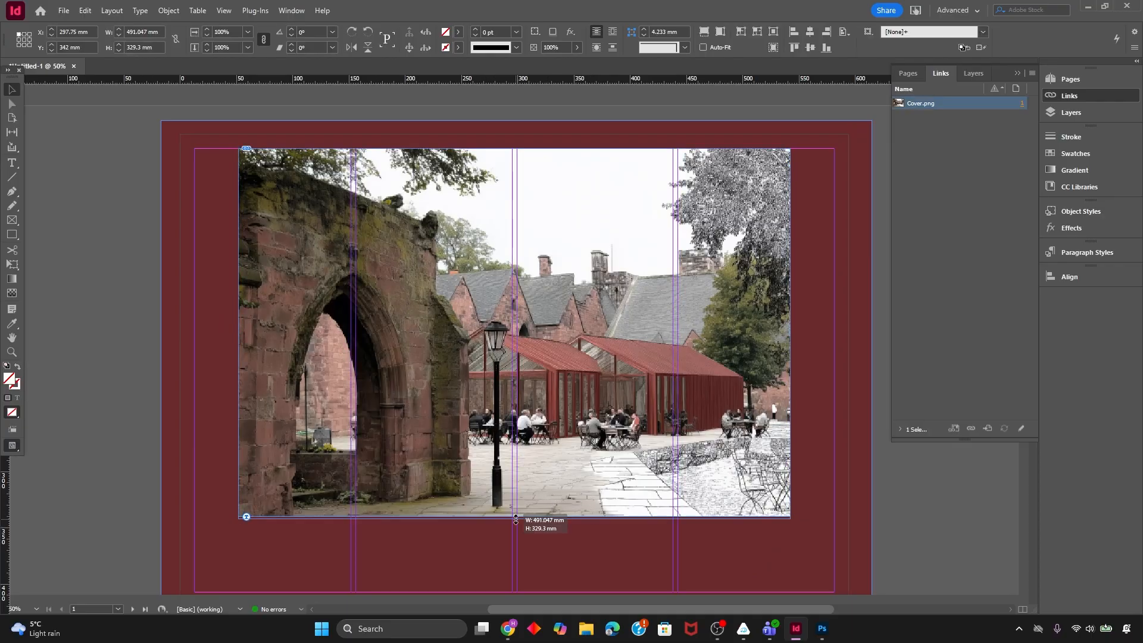
pyautogui.click(465, 558)
pyautogui.press('w')
pyautogui.scroll(-1, 500, 554)
pyautogui.press('w')
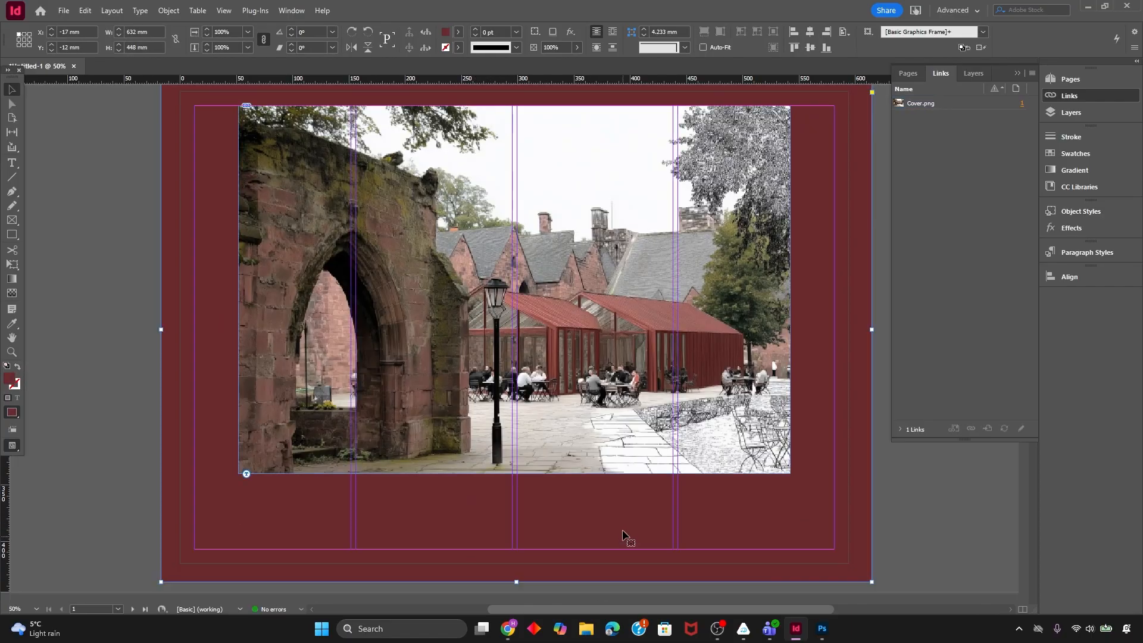
# Add a text frame about 110 × 54 mm beneath the cover image reading "HAWKINS CHURCH CAFE", "L6 IDS 2026" and the author's full name on separate lines
pyautogui.press('t')
pyautogui.moveTo(440, 492); pyautogui.dragTo(564, 552)
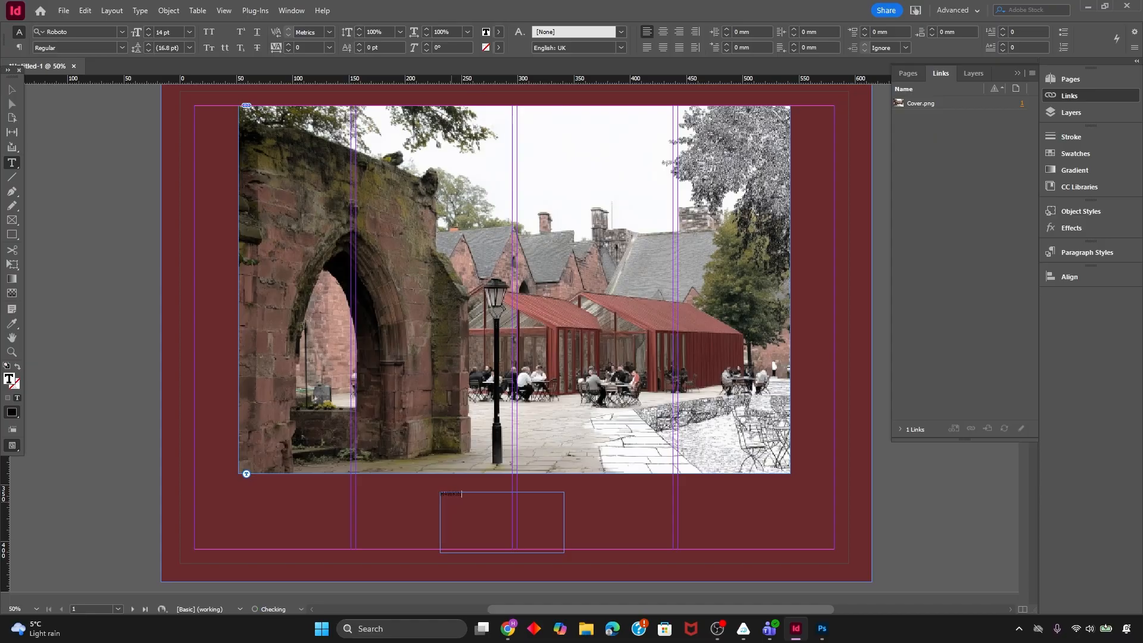
pyautogui.write('CHURCH CAFE ')
pyautogui.write('L6 ')
pyautogui.write('IDS 20206')
pyautogui.press('Return')
pyautogui.write('HANNAH THATCHER')
pyautogui.click(482, 506)
pyautogui.press('BackSpace')
pyautogui.write('6')
# Centre-align the three title lines and move their frame to the page's horizontal centre beneath the cover image
pyautogui.hotkey('ctrl', 'a')
pyautogui.click(662, 31)
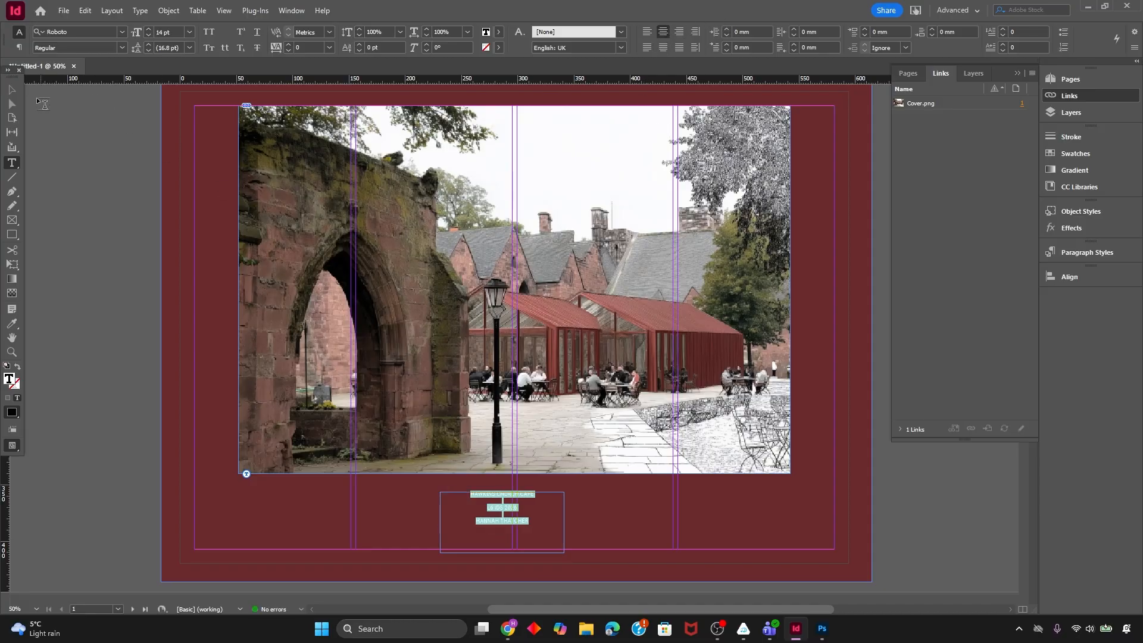
pyautogui.click(9, 88)
pyautogui.hotkey('ctrl', '=')
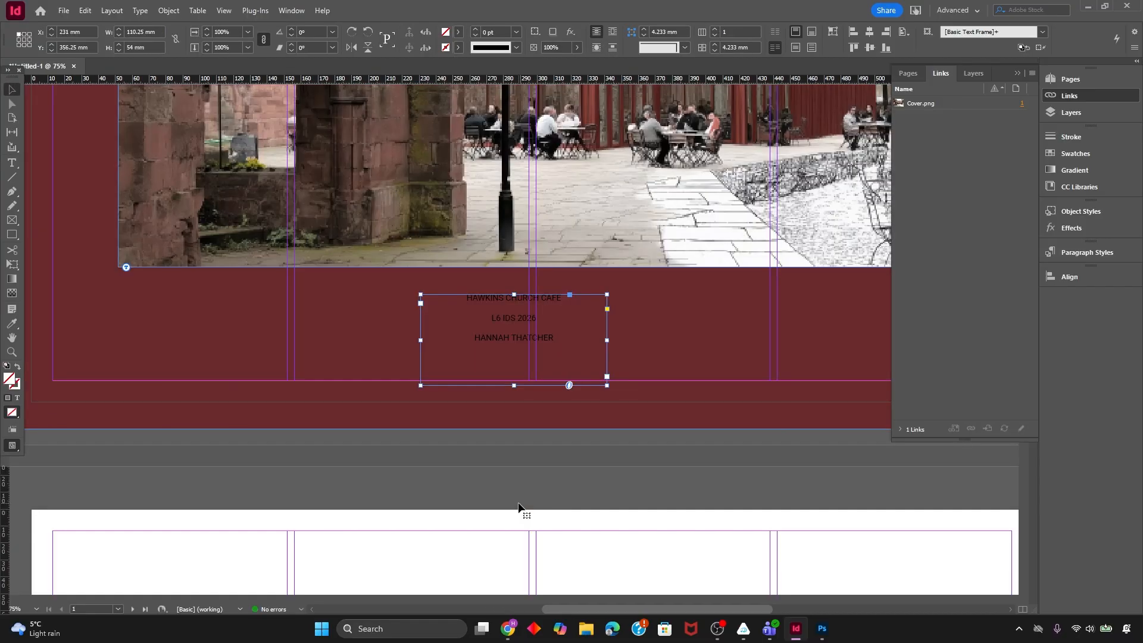
pyautogui.click(1066, 252)
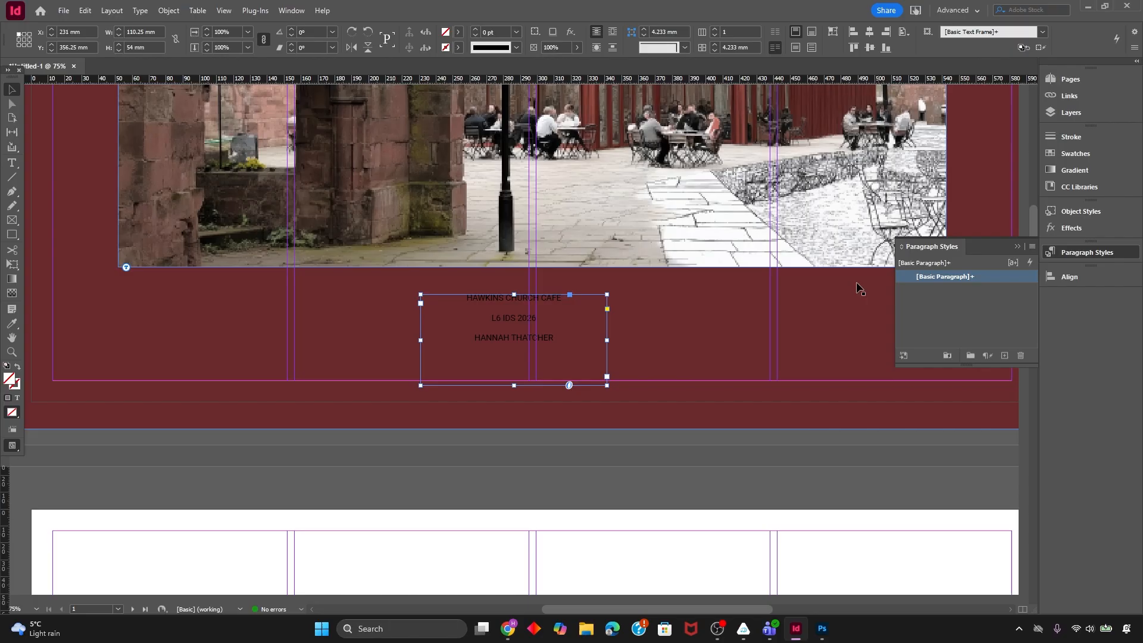
pyautogui.click(1080, 253)
pyautogui.scroll(1, 543, 354)
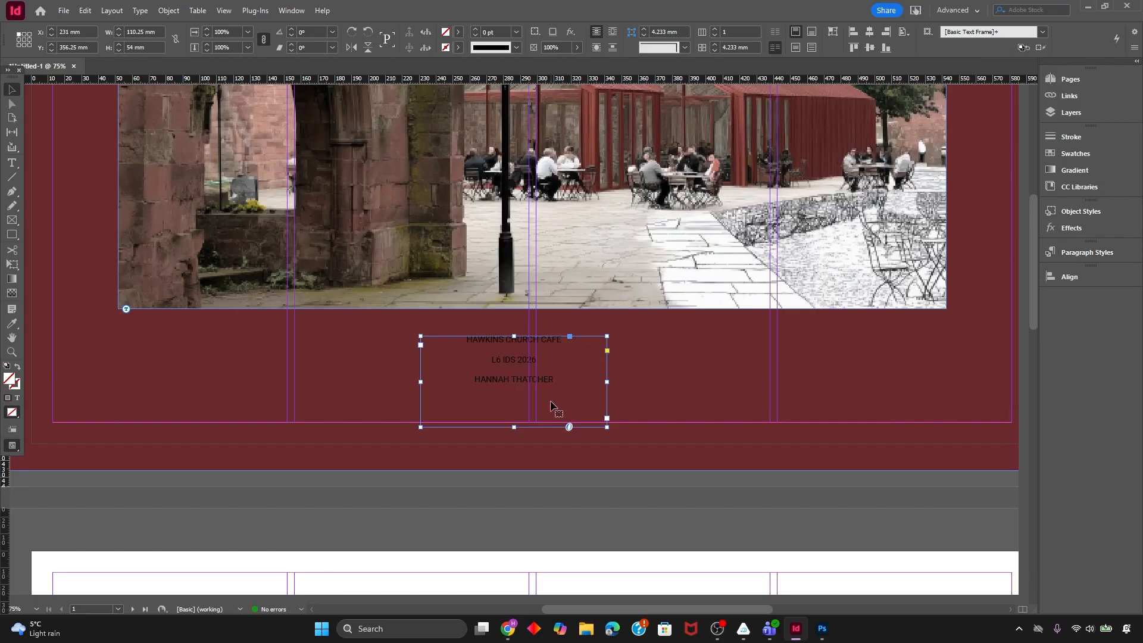
pyautogui.moveTo(535, 389); pyautogui.dragTo(555, 383)
# Format all the cover title text in Roboto Bold at 18 pt
pyautogui.doubleClick(587, 378)
pyautogui.hotkey('ctrl', 'a')
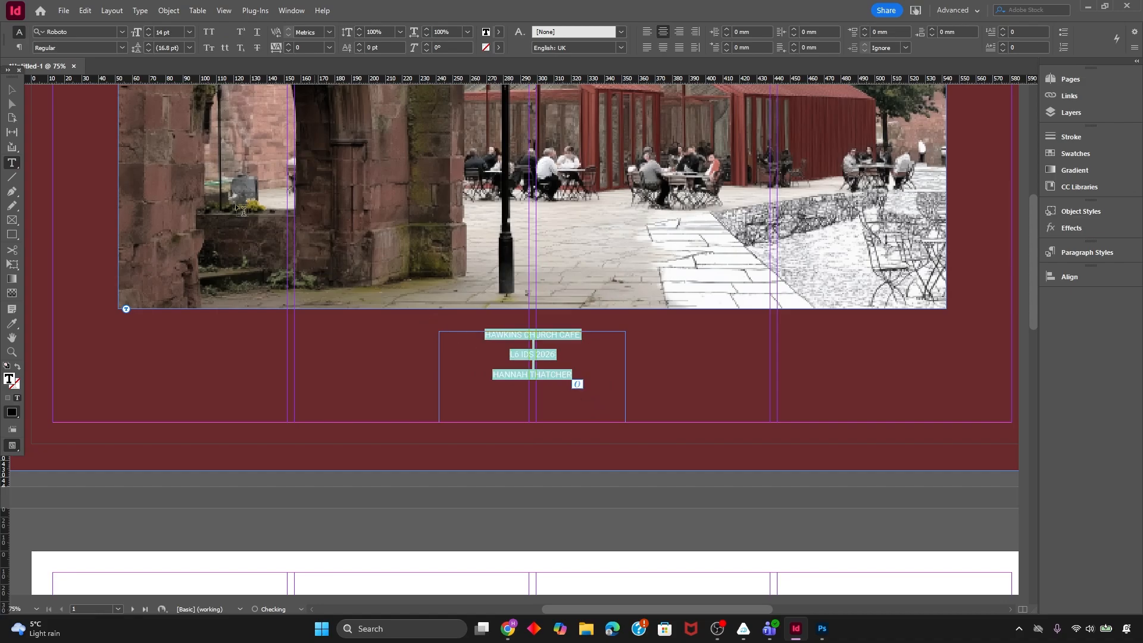
pyautogui.click(189, 31)
pyautogui.click(192, 162)
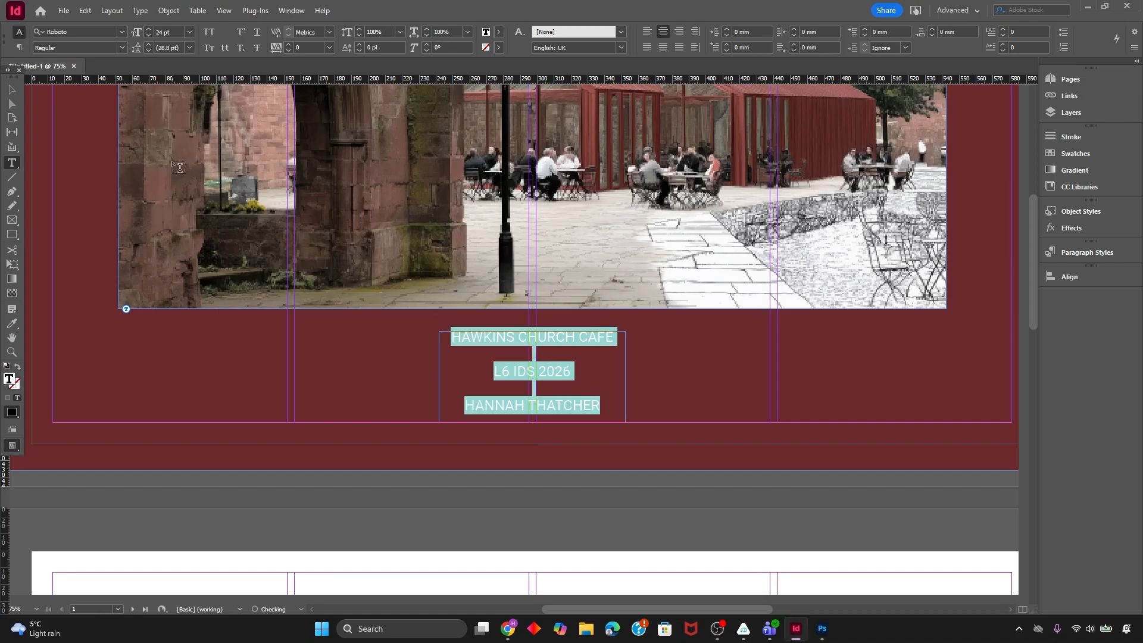
pyautogui.click(188, 31)
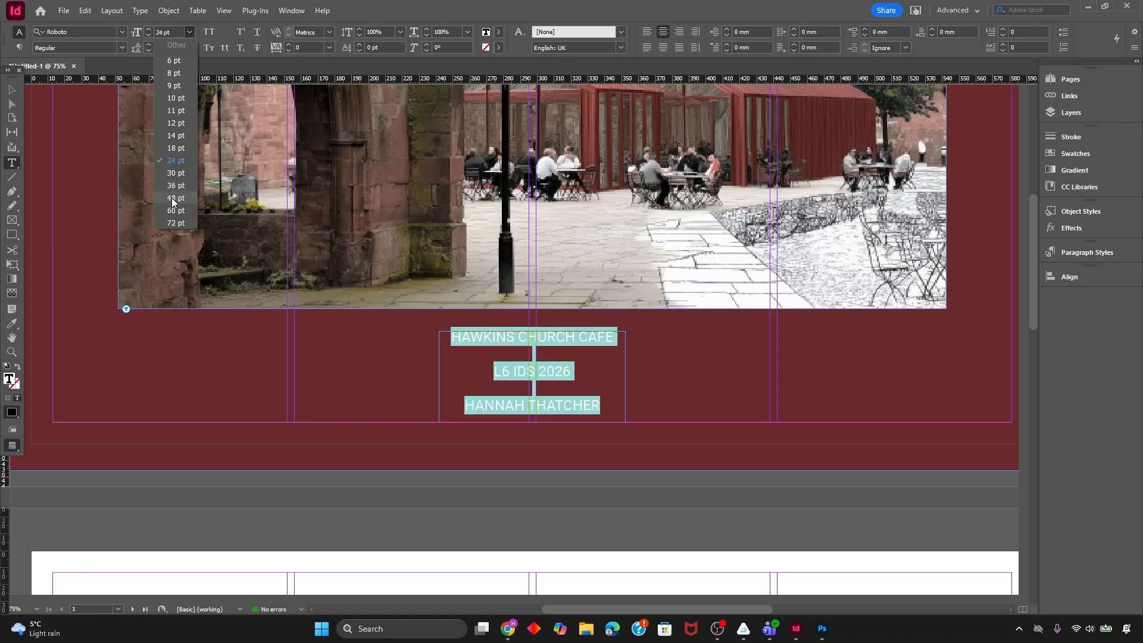
pyautogui.click(176, 147)
pyautogui.click(120, 48)
pyautogui.click(64, 159)
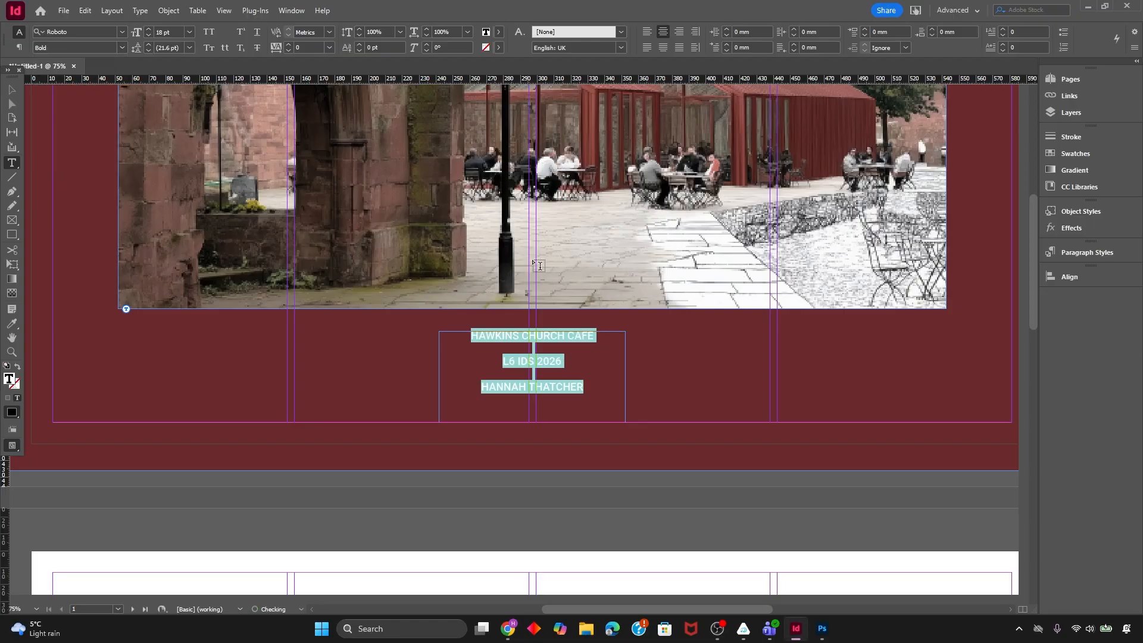
pyautogui.press('Escape')
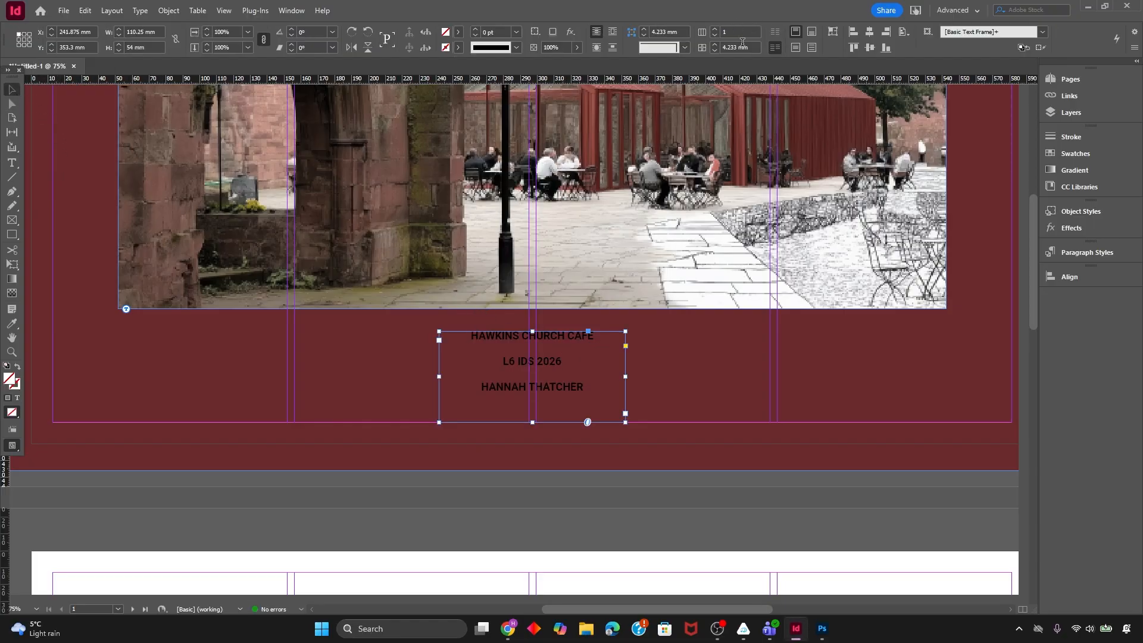
# Align the title text vertically to the centre of its frame and preview the page without guides
pyautogui.click(795, 47)
pyautogui.click(690, 391)
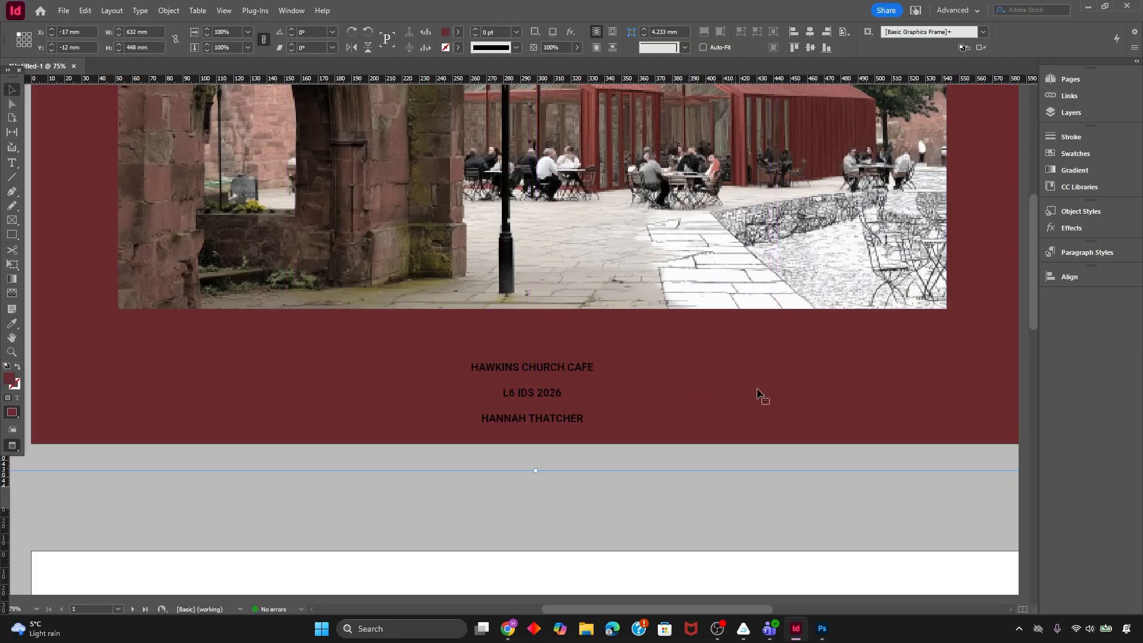
pyautogui.click(559, 389)
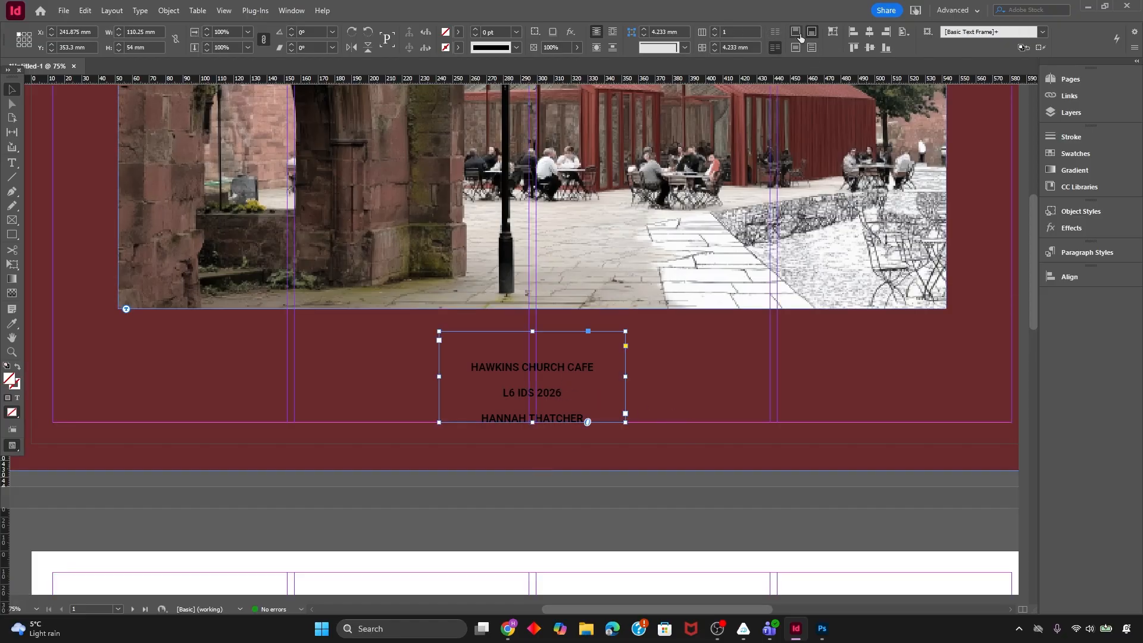
pyautogui.click(707, 383)
pyautogui.press('w')
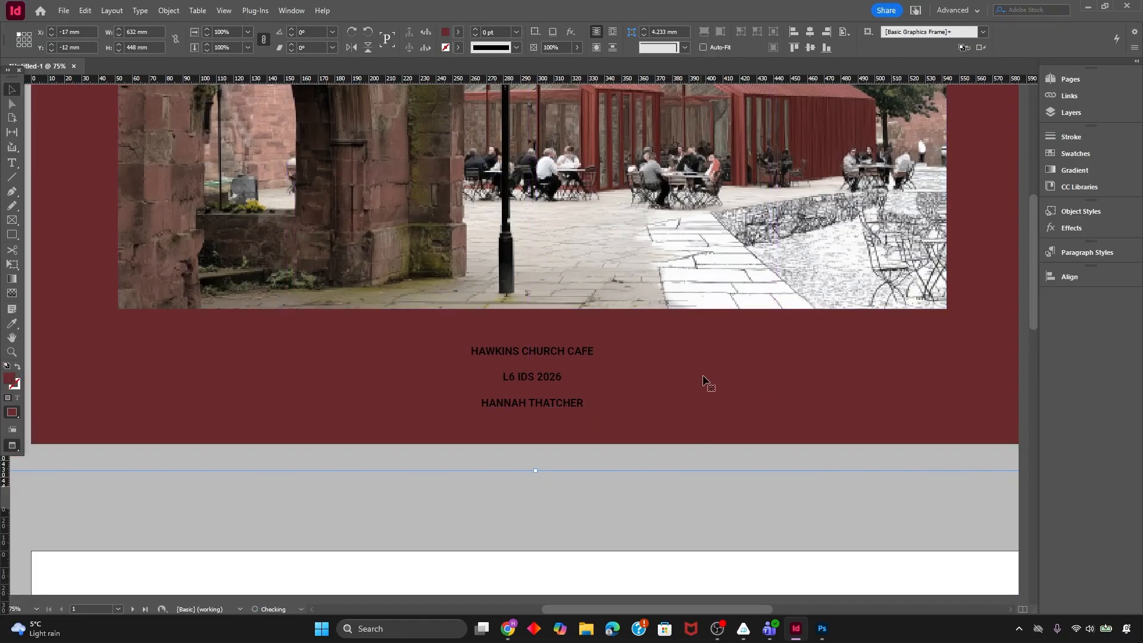
# Extend the lower edge of the cover image's frame slightly towards the title text and check the whole cover in preview
pyautogui.hotkey('ctrl', '-')
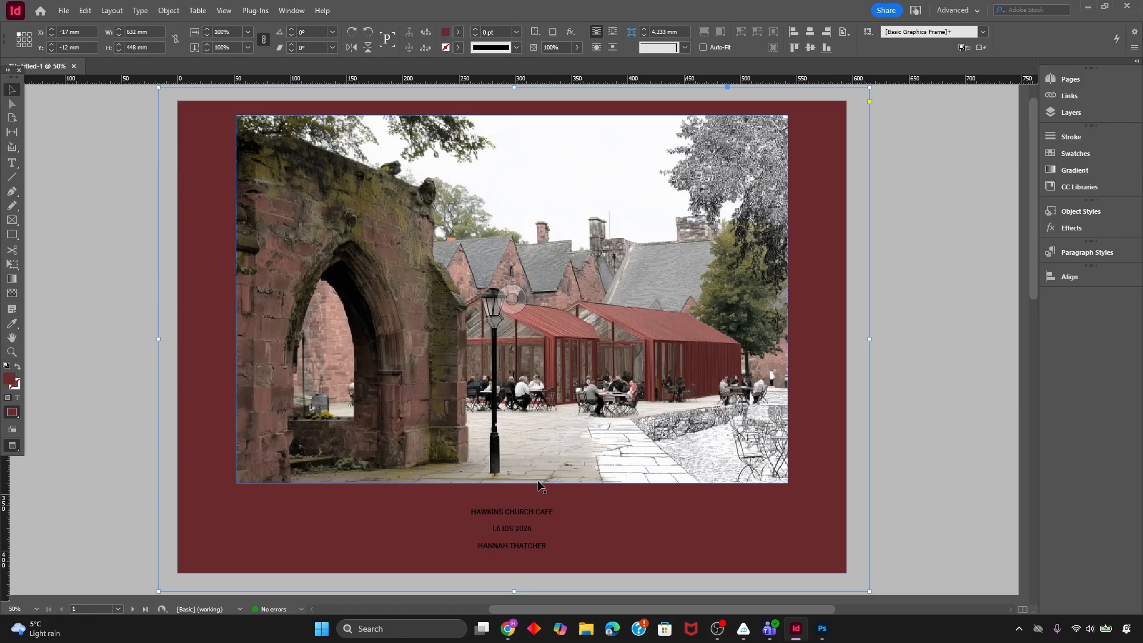
pyautogui.click(518, 463)
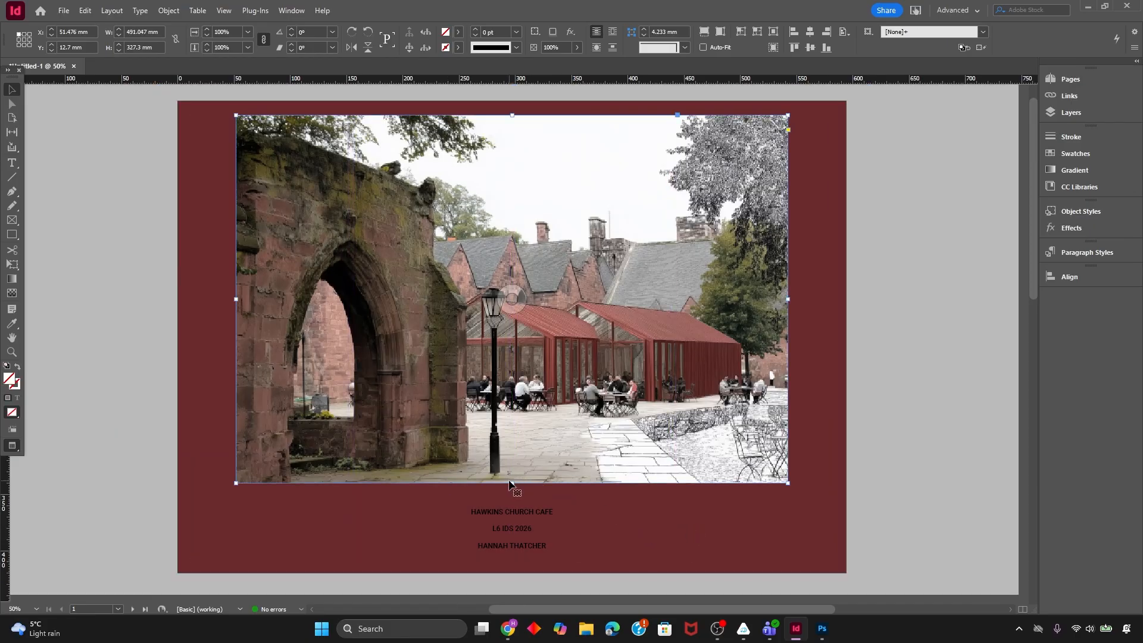
pyautogui.moveTo(514, 482); pyautogui.dragTo(530, 489)
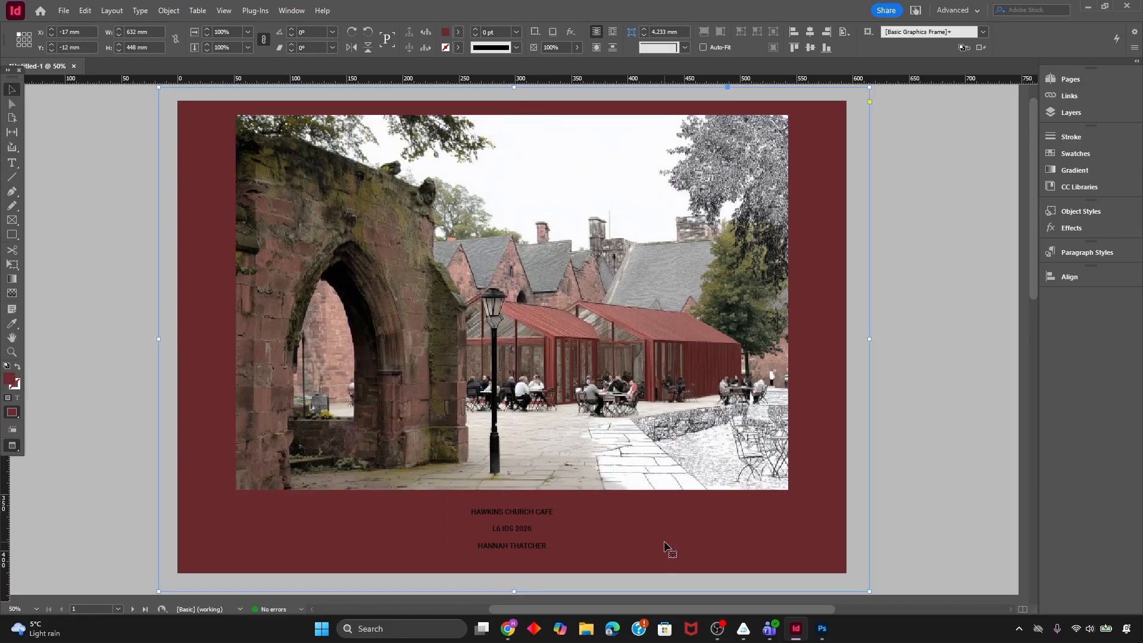
pyautogui.hotkey('ctrl', '-')
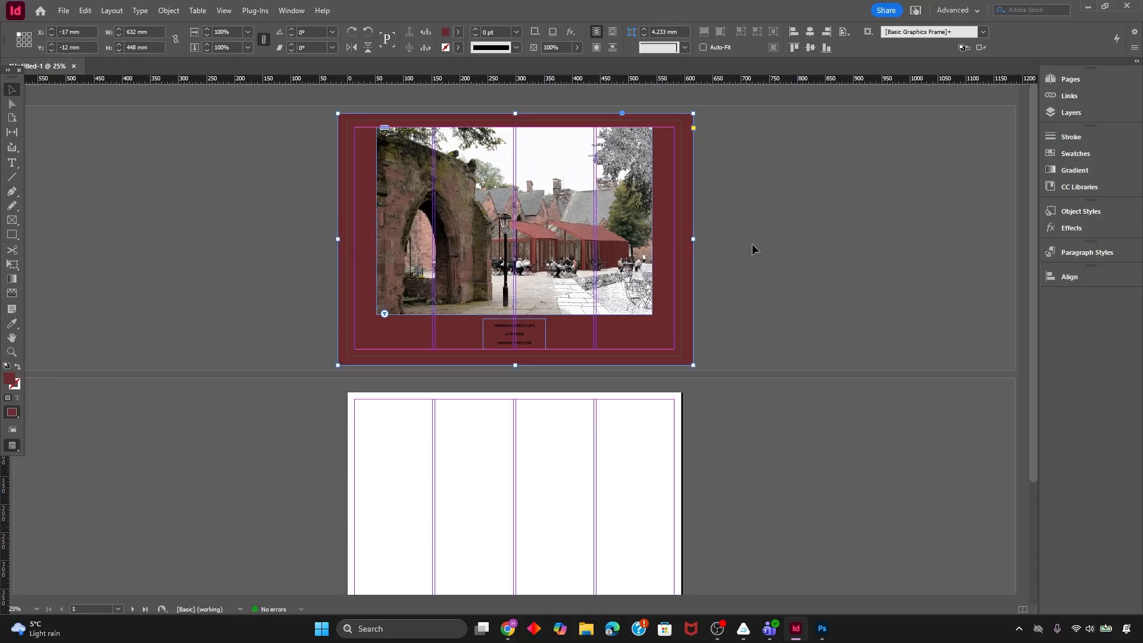
pyautogui.click(748, 249)
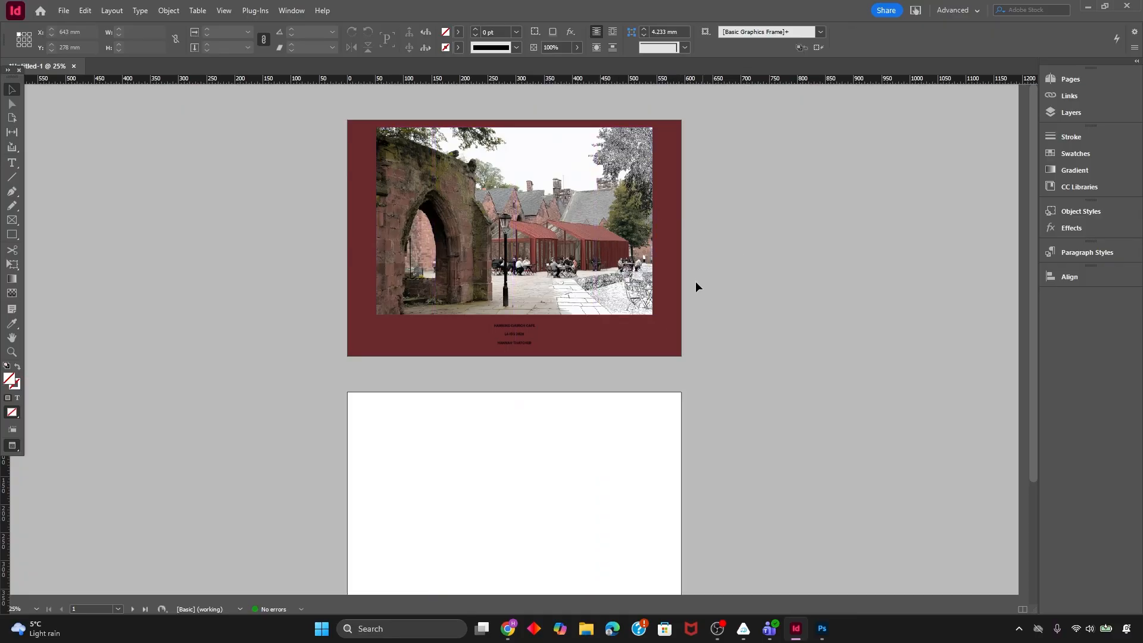
pyautogui.press('w')
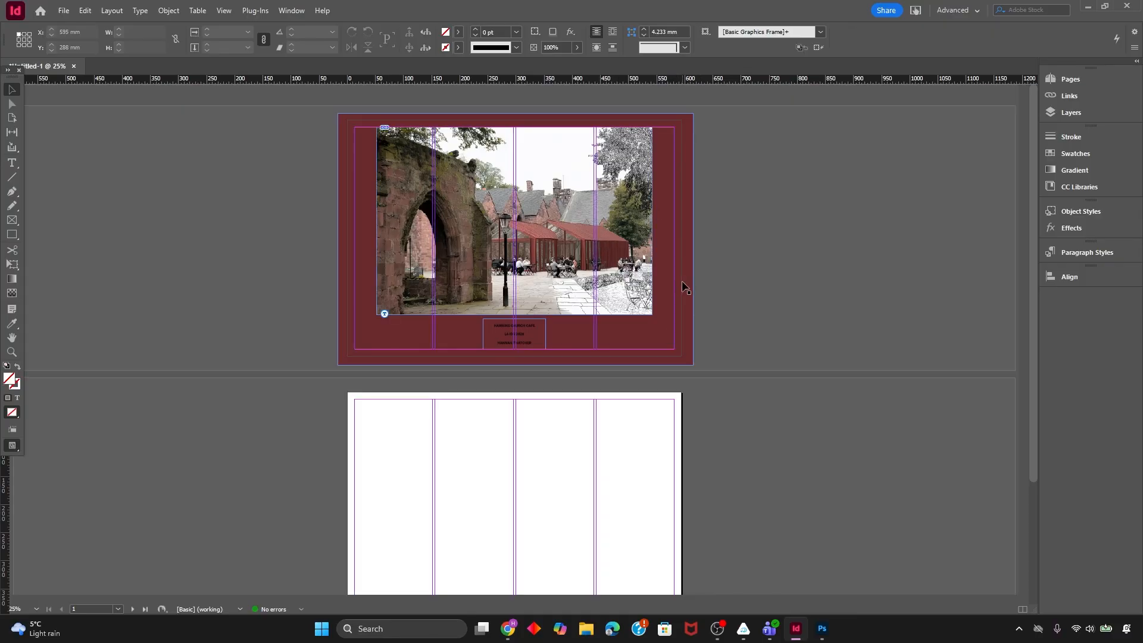
pyautogui.press('w')
# Review the blank layouts of pages 2 and 3, including their column guides and footers, and the document's page list
pyautogui.hotkey('ctrl', '=')
pyautogui.scroll(-6, 679, 286)
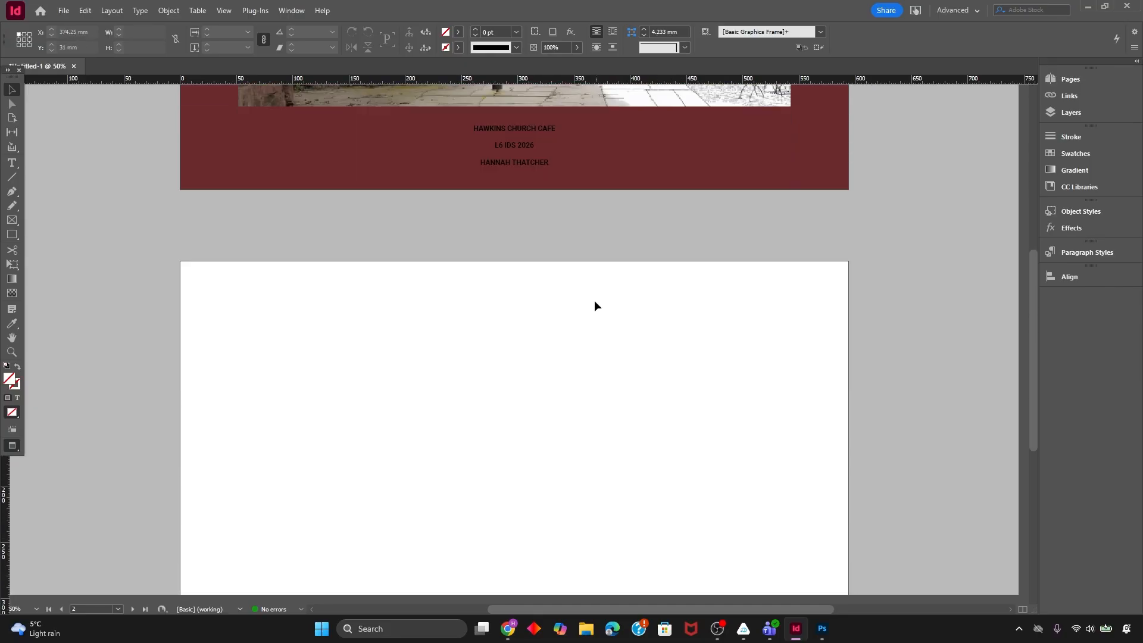
pyautogui.scroll(-3, 594, 306)
pyautogui.press('w')
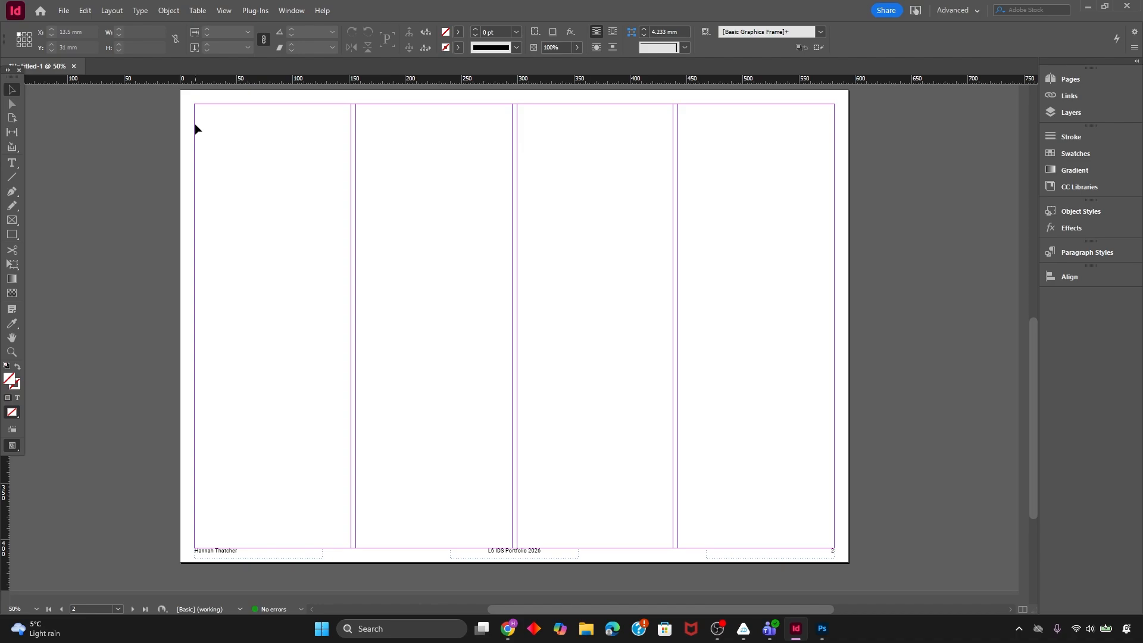
pyautogui.scroll(2, 164, 212)
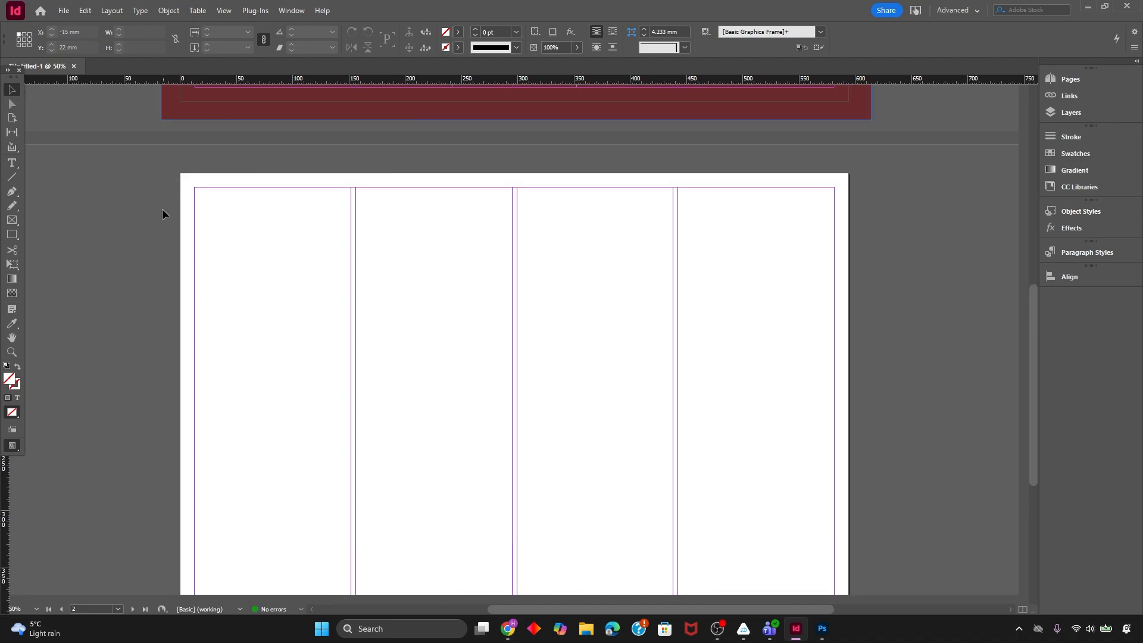
pyautogui.scroll(-1, 209, 164)
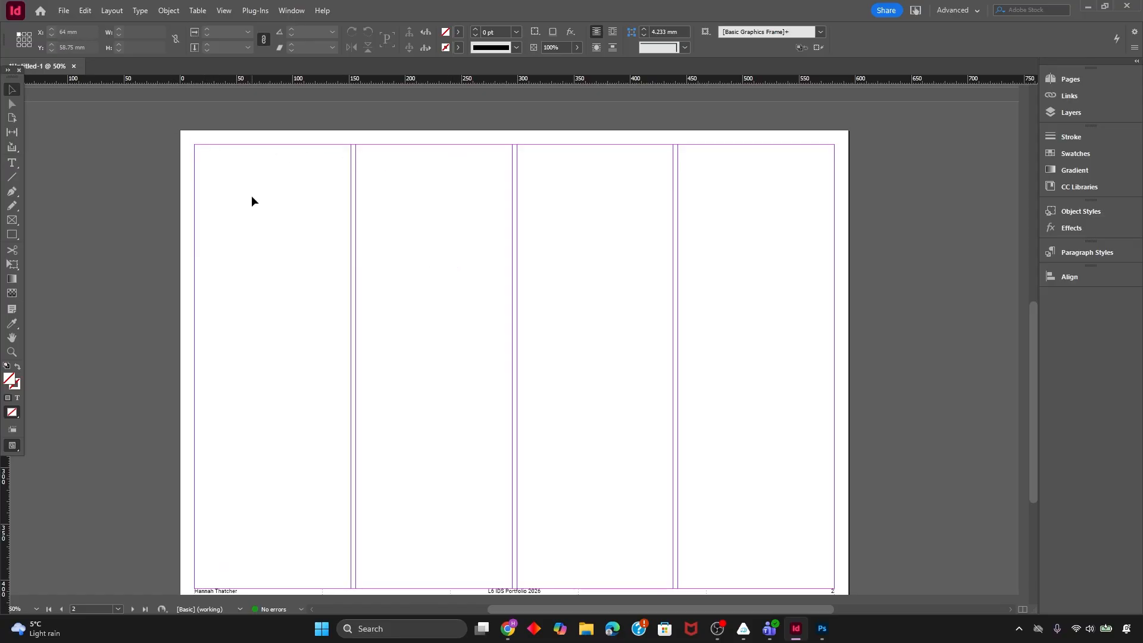
pyautogui.scroll(-1, 448, 196)
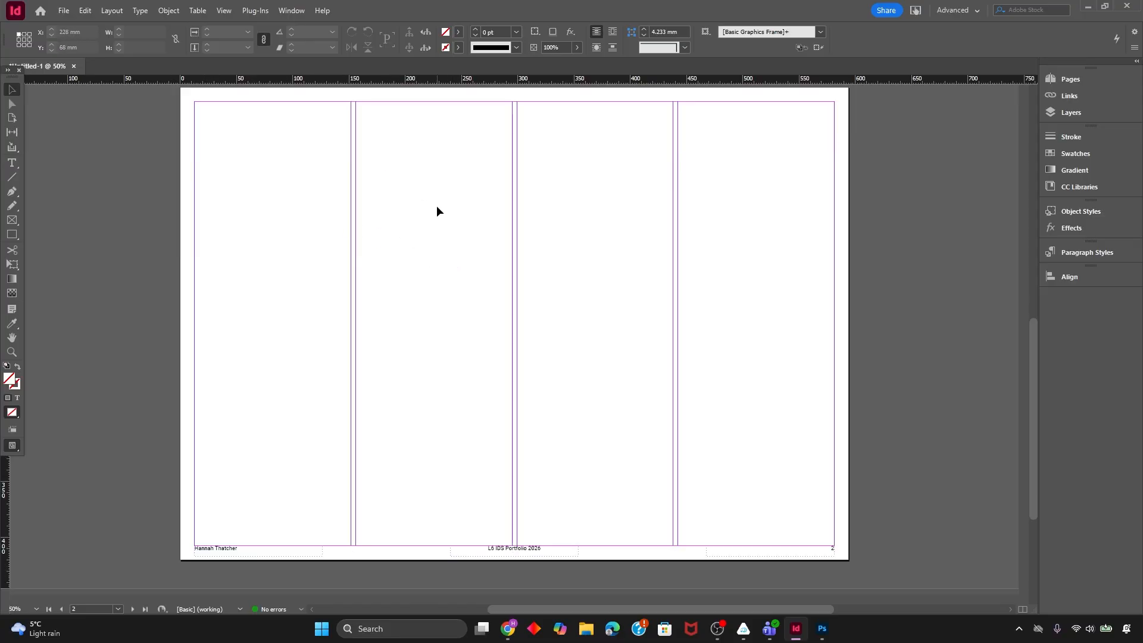
pyautogui.scroll(-5, 365, 238)
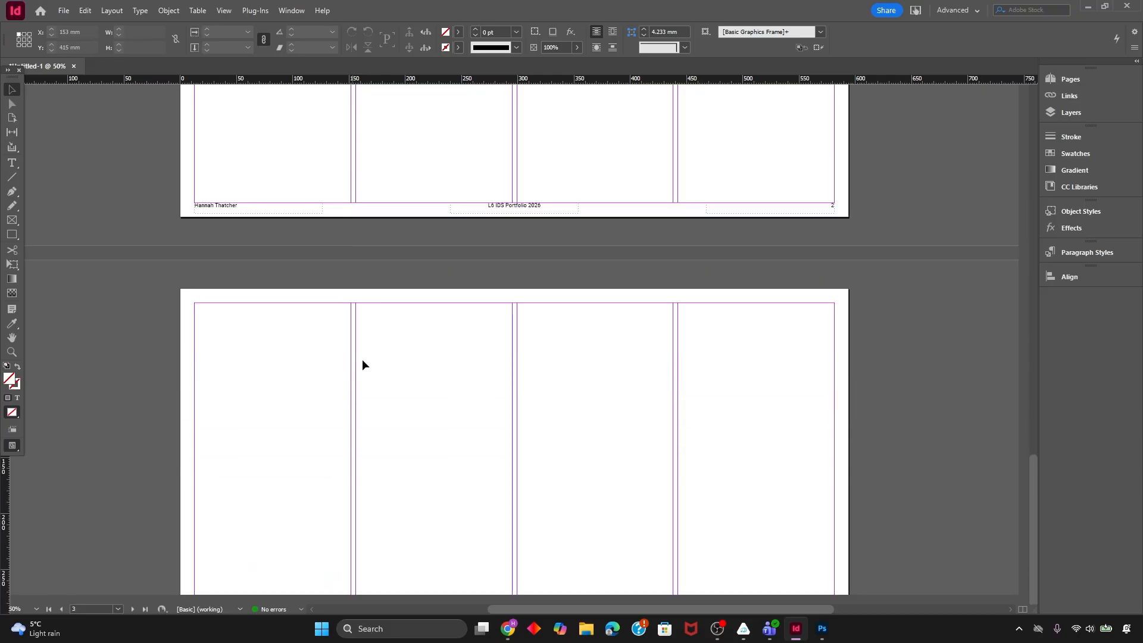
pyautogui.scroll(6, 365, 364)
pyautogui.scroll(-1, 415, 357)
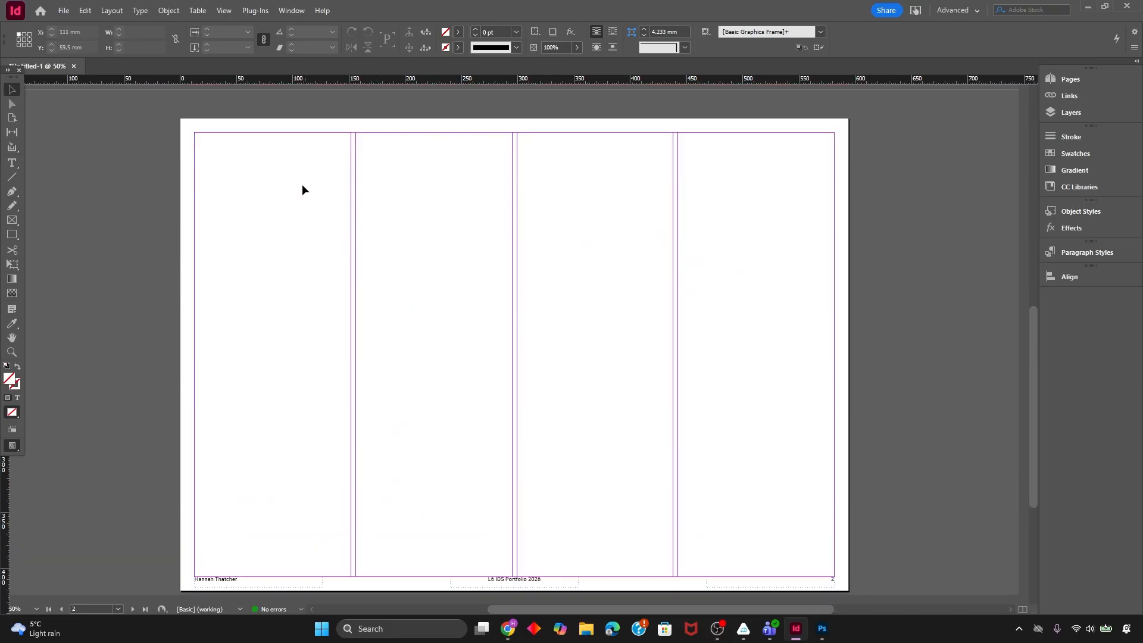
pyautogui.click(1090, 78)
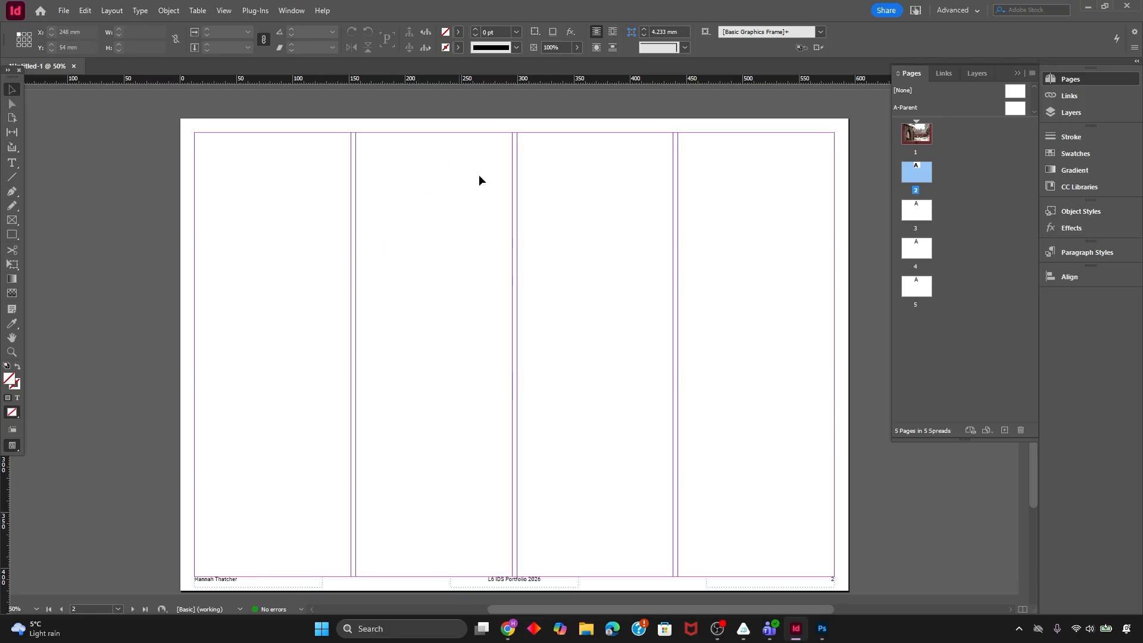
pyautogui.click(1017, 72)
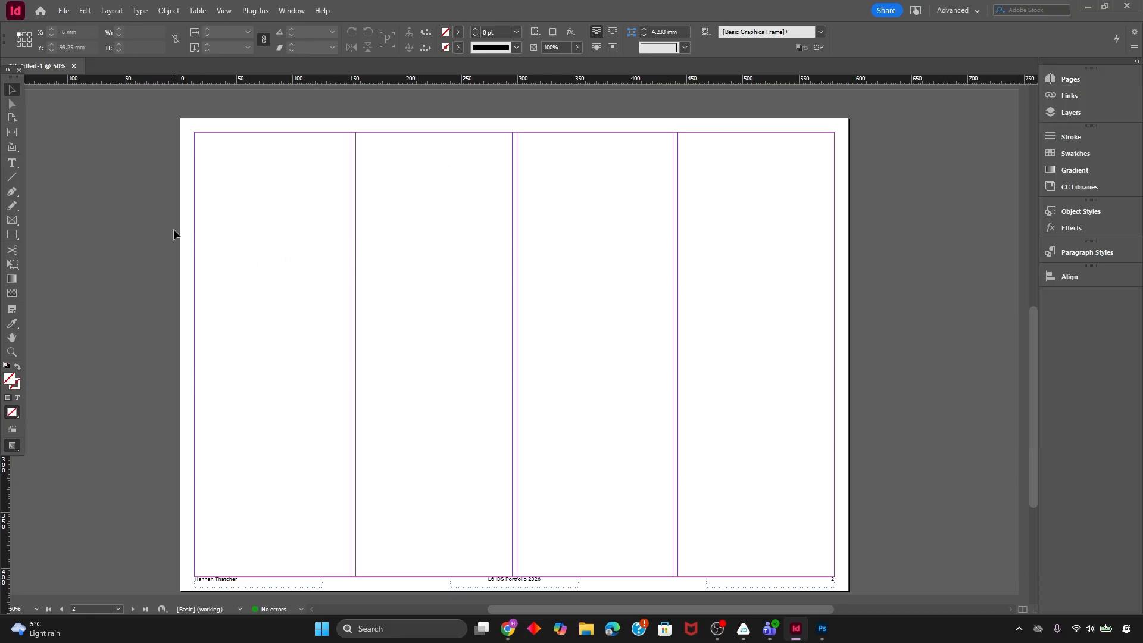
pyautogui.click(63, 12)
pyautogui.click(81, 121)
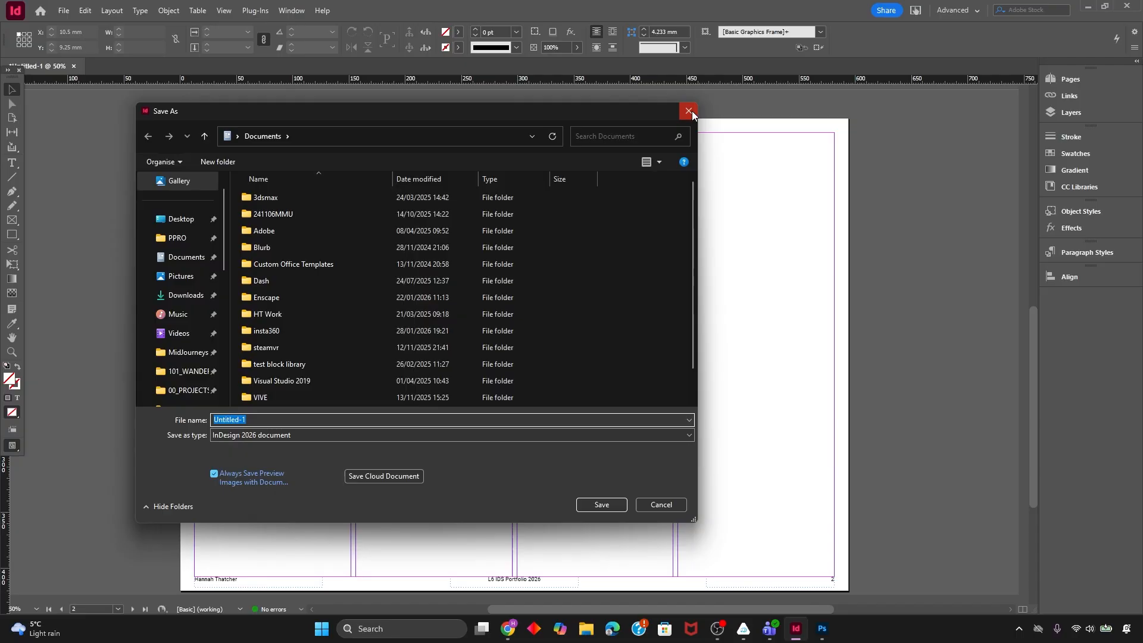
pyautogui.click(689, 111)
# Save the document as an InDesign 2026 file named "IDS PORTFOLIO" in the Documents folder
pyautogui.click(63, 11)
pyautogui.click(98, 110)
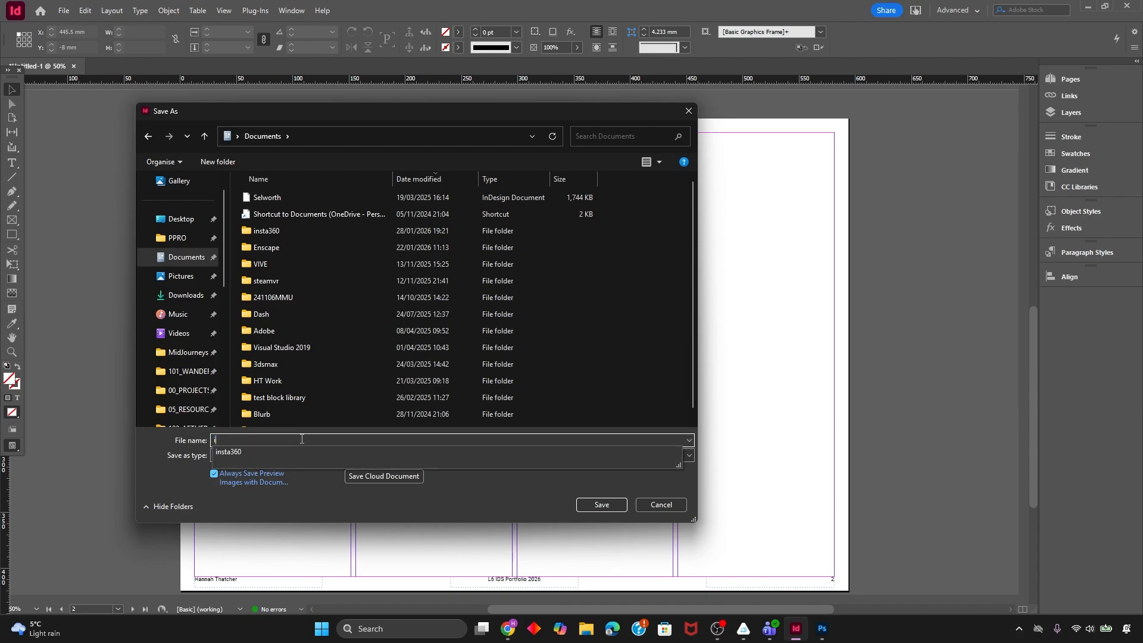
pyautogui.write('IDS')
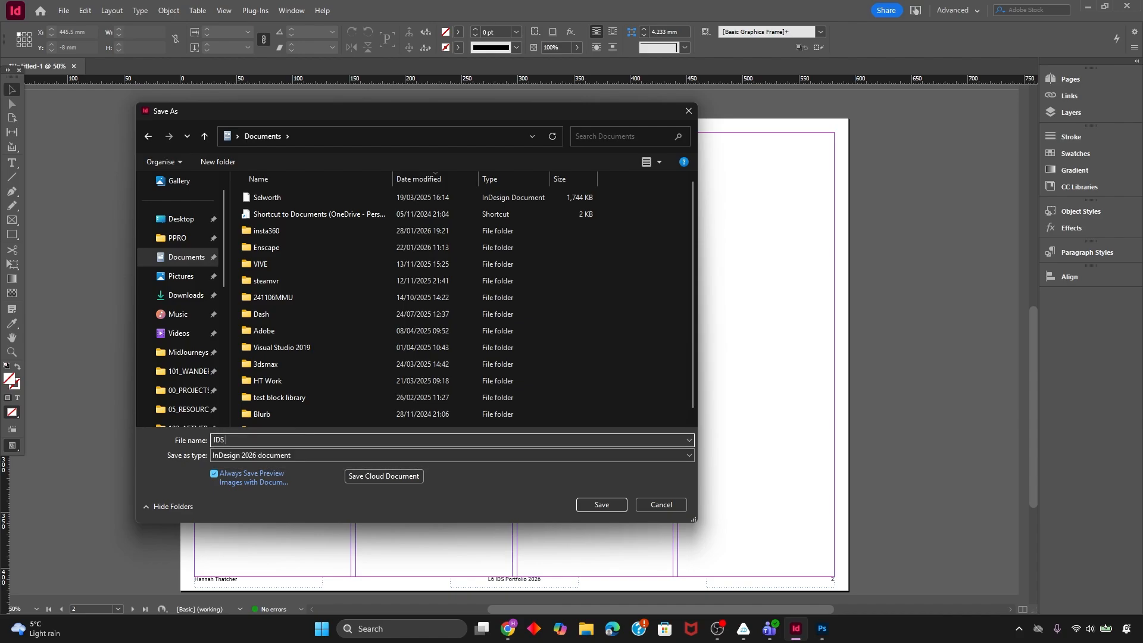
pyautogui.write(' PORTFOLIO')
pyautogui.click(596, 503)
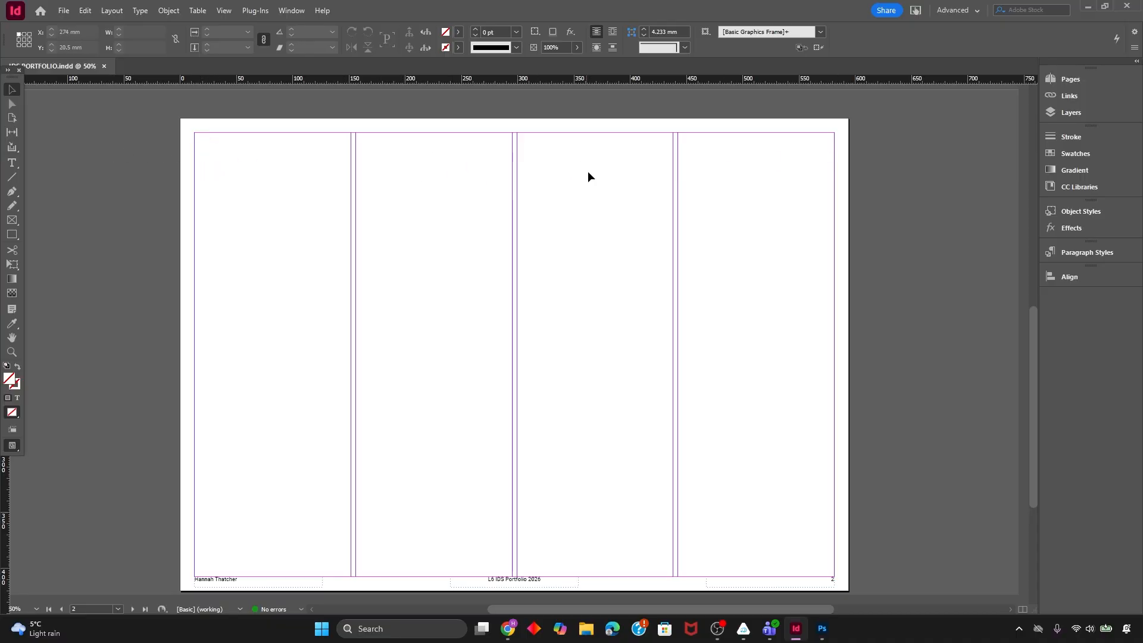
# Draw a text frame about 258 mm wide and 66 mm high from the upper-left margin corner of page 2
pyautogui.click(1066, 80)
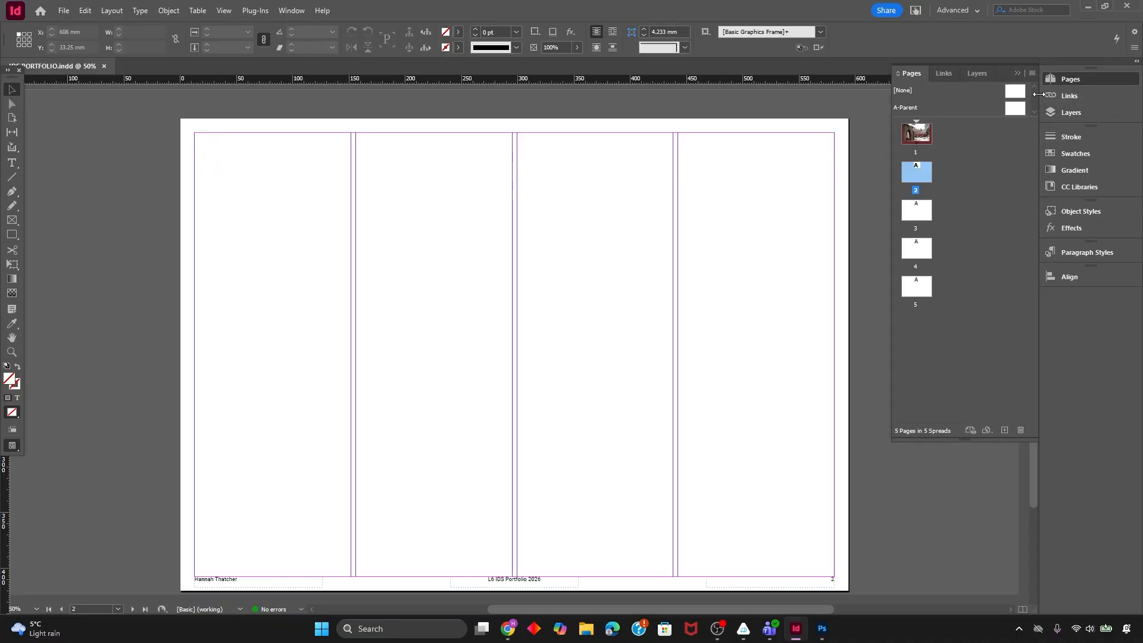
pyautogui.click(1064, 85)
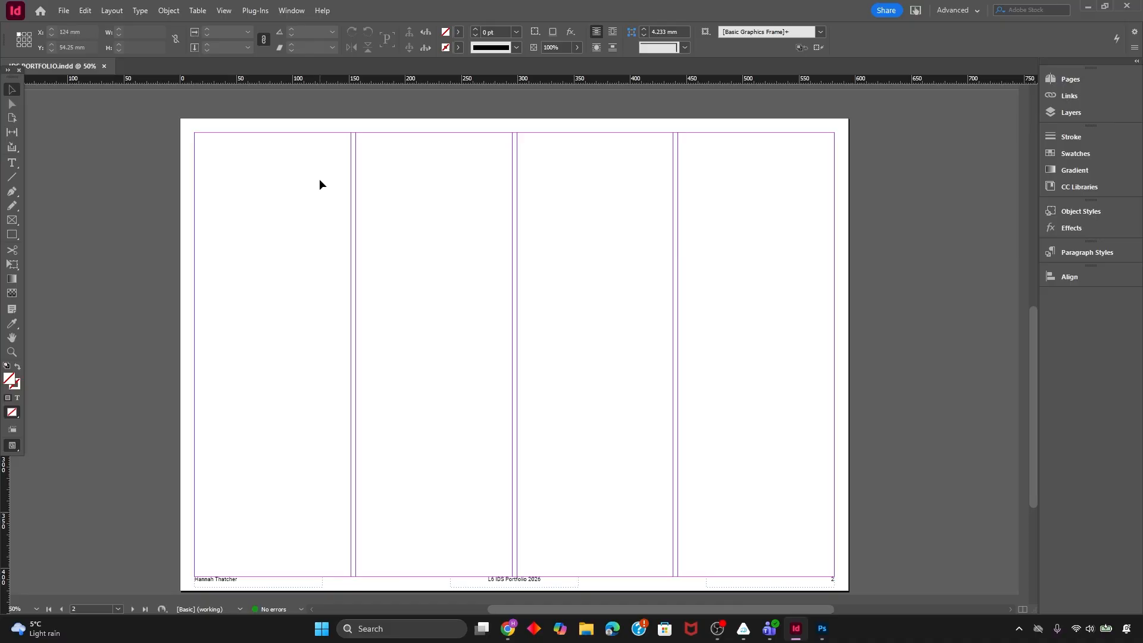
pyautogui.press('t')
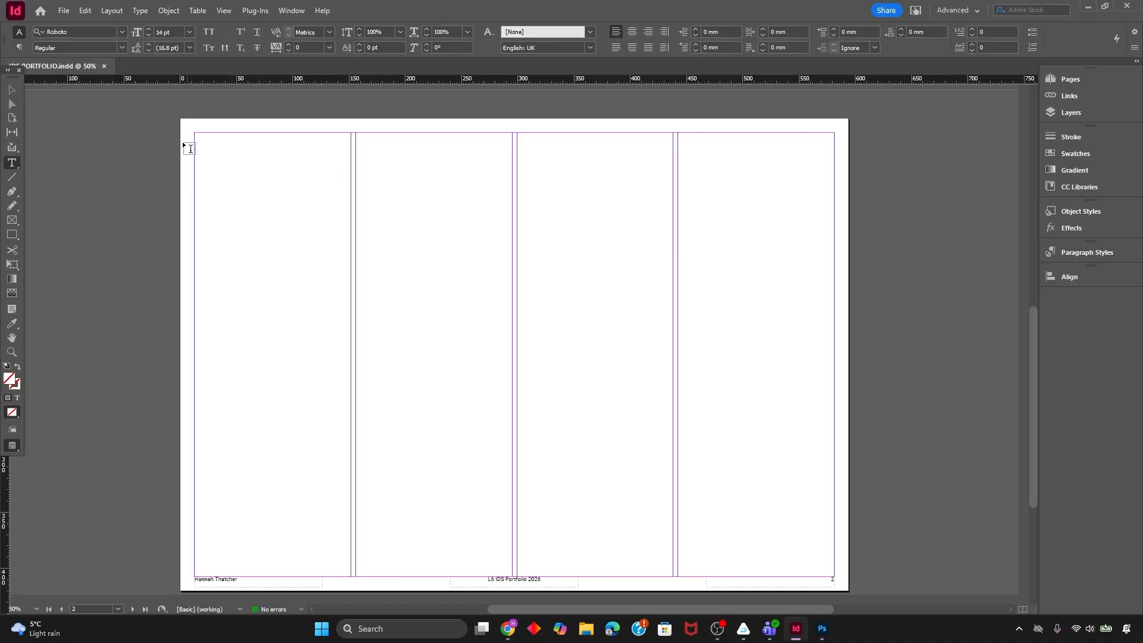
pyautogui.moveTo(195, 134); pyautogui.dragTo(485, 207)
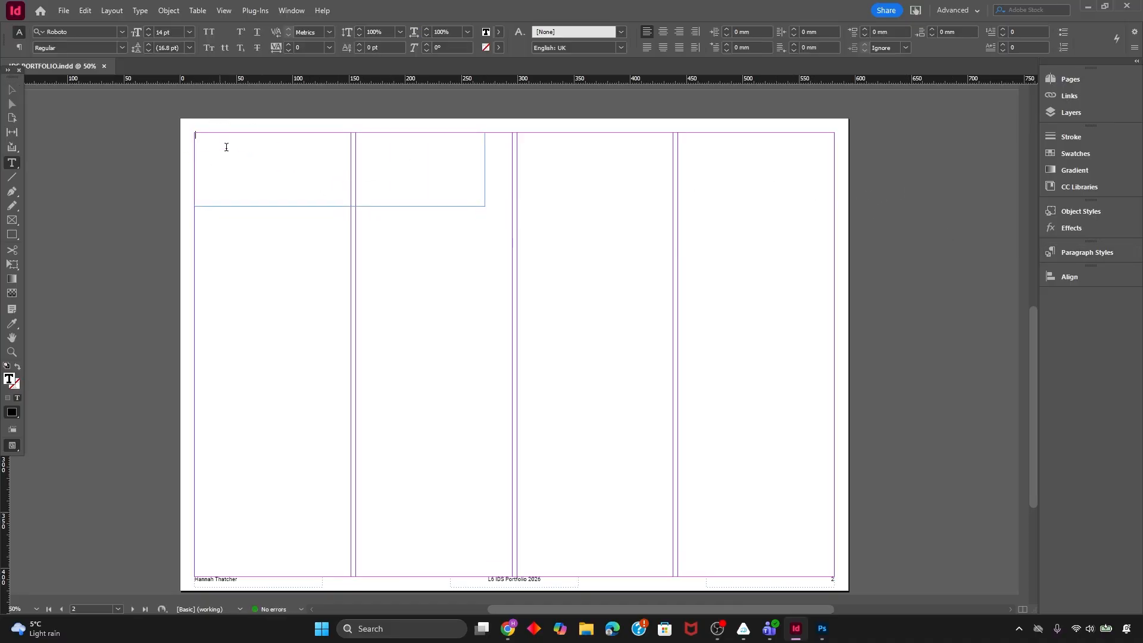
pyautogui.click(12, 90)
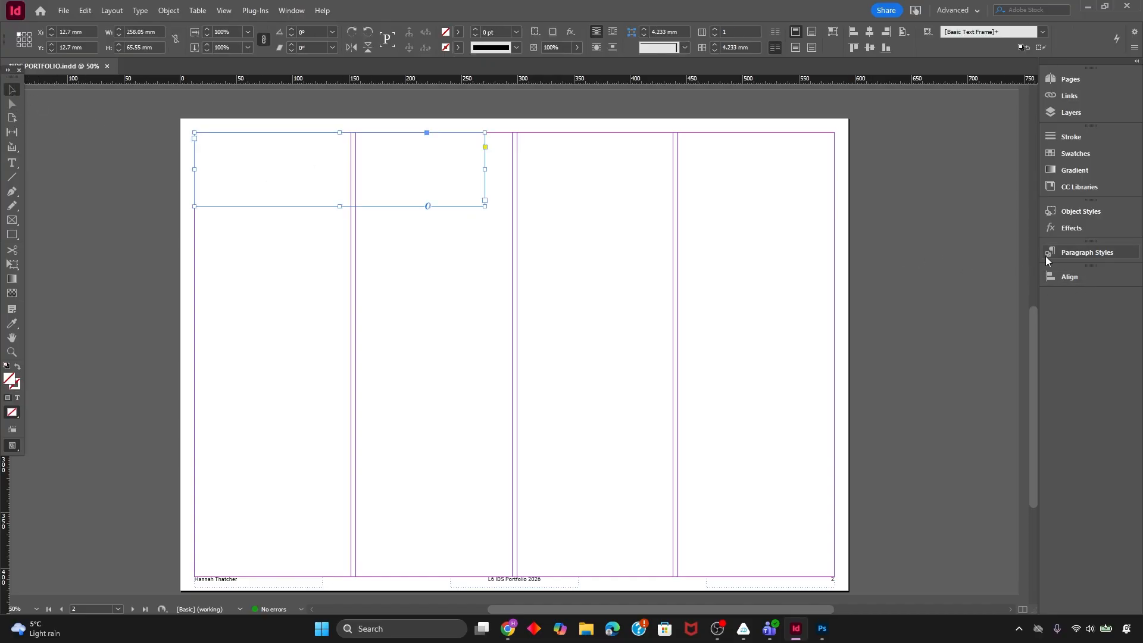
# Create a new paragraph style and name it "Headings"
pyautogui.click(1068, 256)
pyautogui.click(1004, 355)
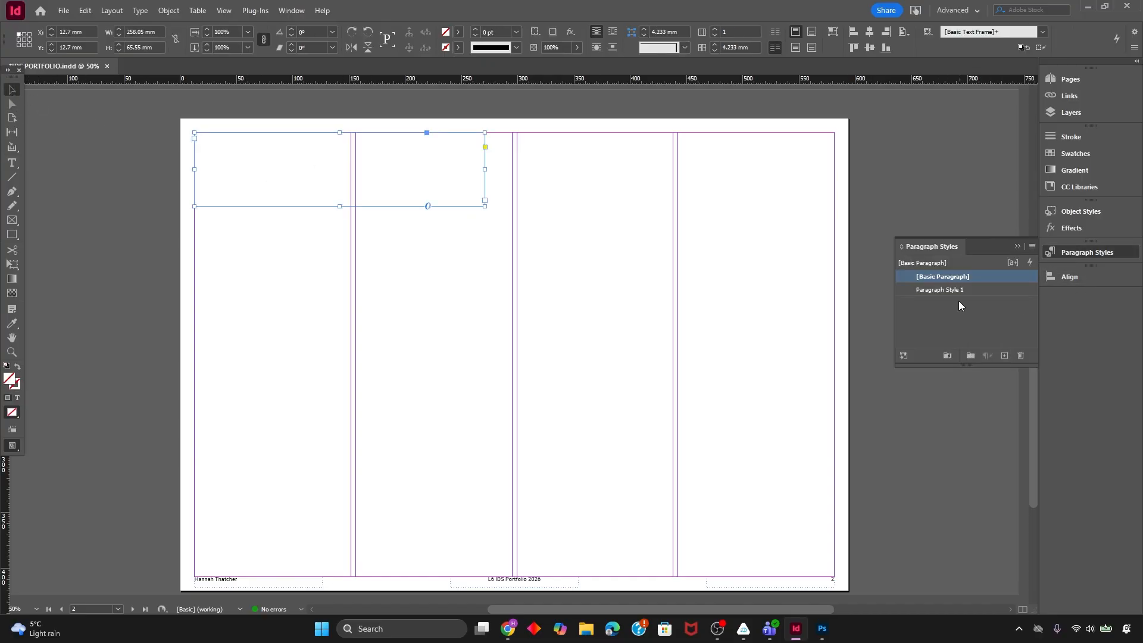
pyautogui.click(947, 290)
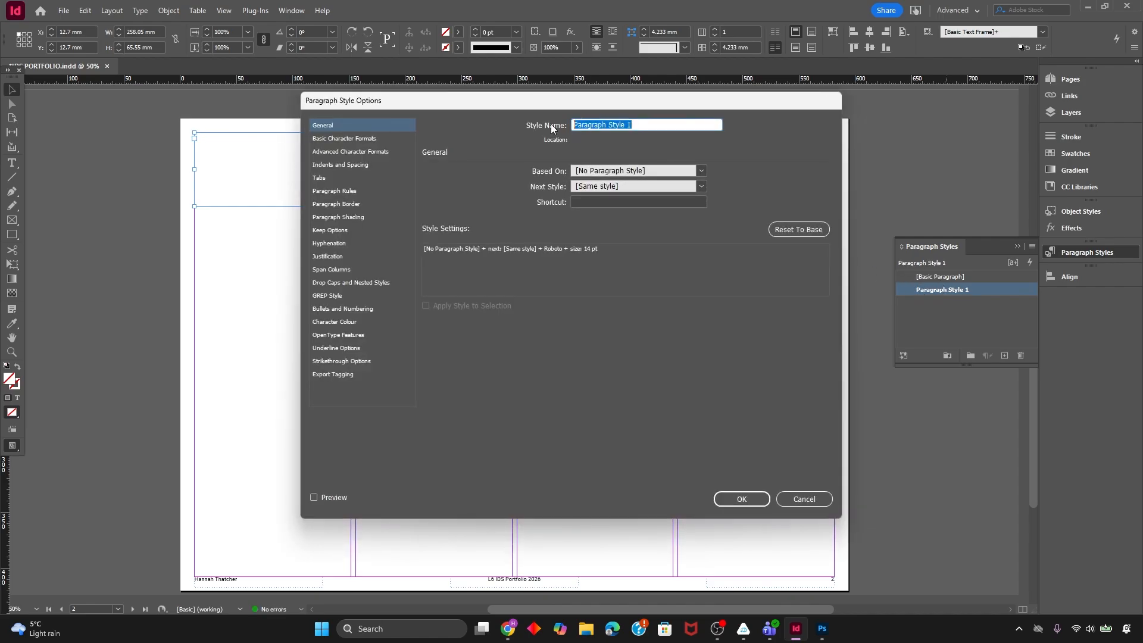
pyautogui.write('hE')
pyautogui.press('BackSpace')
pyautogui.write('Headings')
# Set the Headings style's basic character formats to 36 pt size and Bold font style
pyautogui.click(383, 139)
pyautogui.click(539, 208)
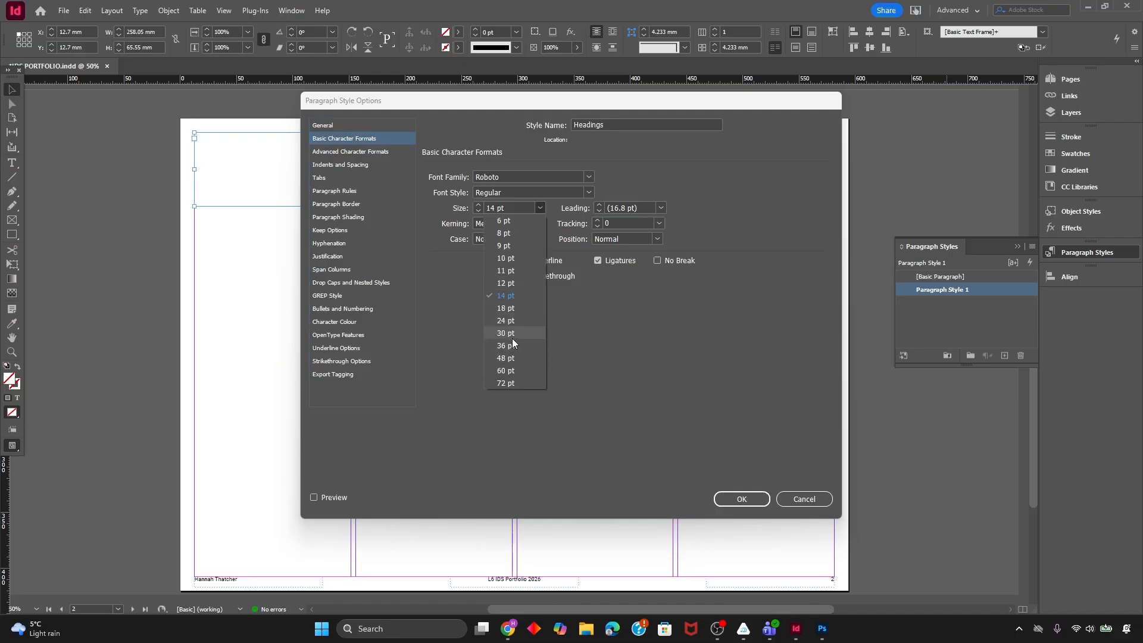
pyautogui.click(506, 346)
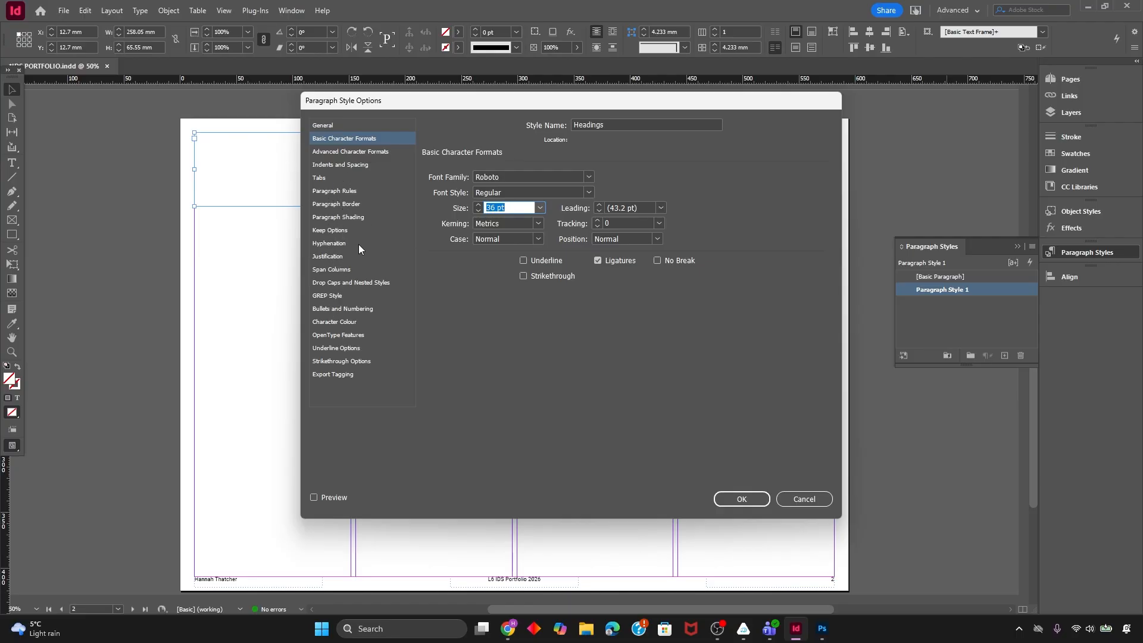
pyautogui.click(588, 191)
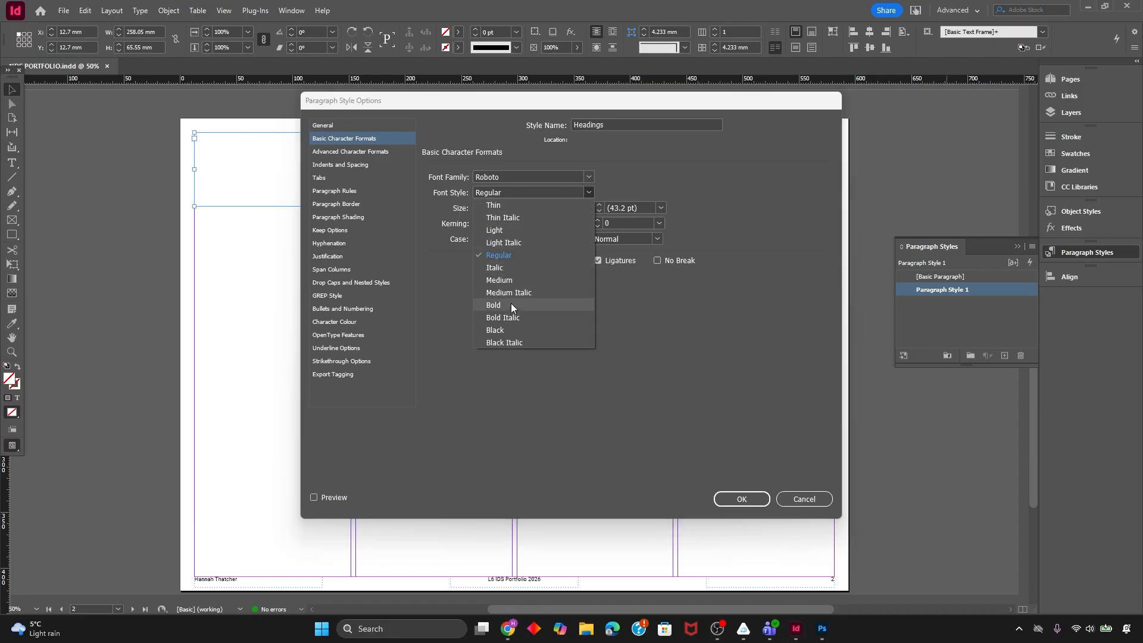
pyautogui.click(510, 303)
# Set the Headings style's character colour to the dark red swatch C=39 M=85 Y=67 K=49 and save the style
pyautogui.click(341, 323)
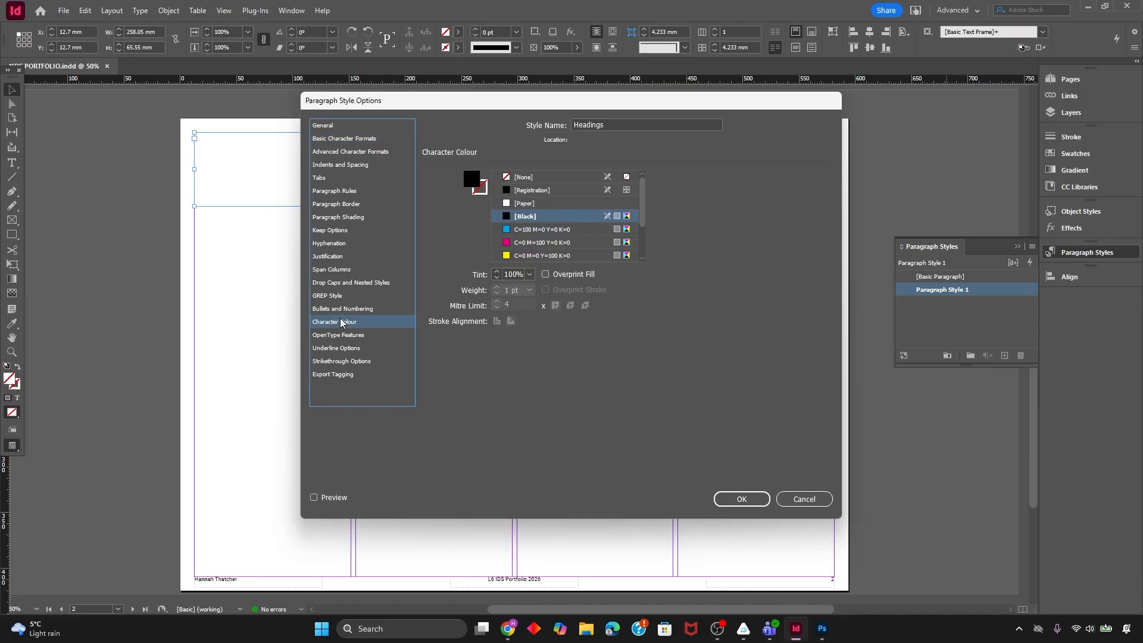
pyautogui.moveTo(645, 216); pyautogui.dragTo(645, 253)
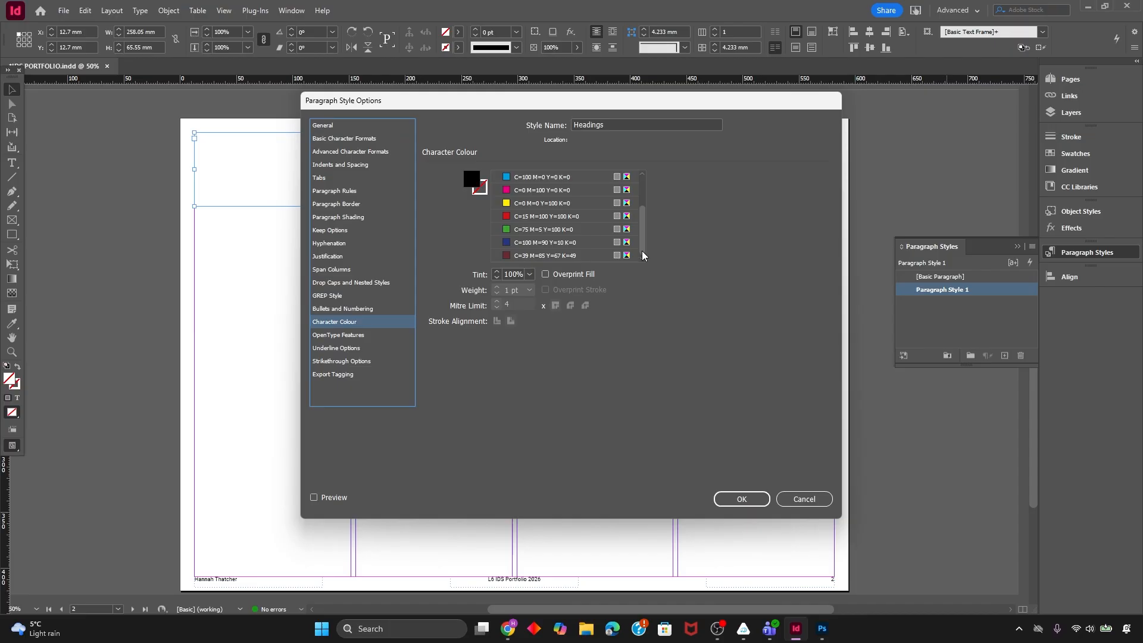
pyautogui.click(513, 255)
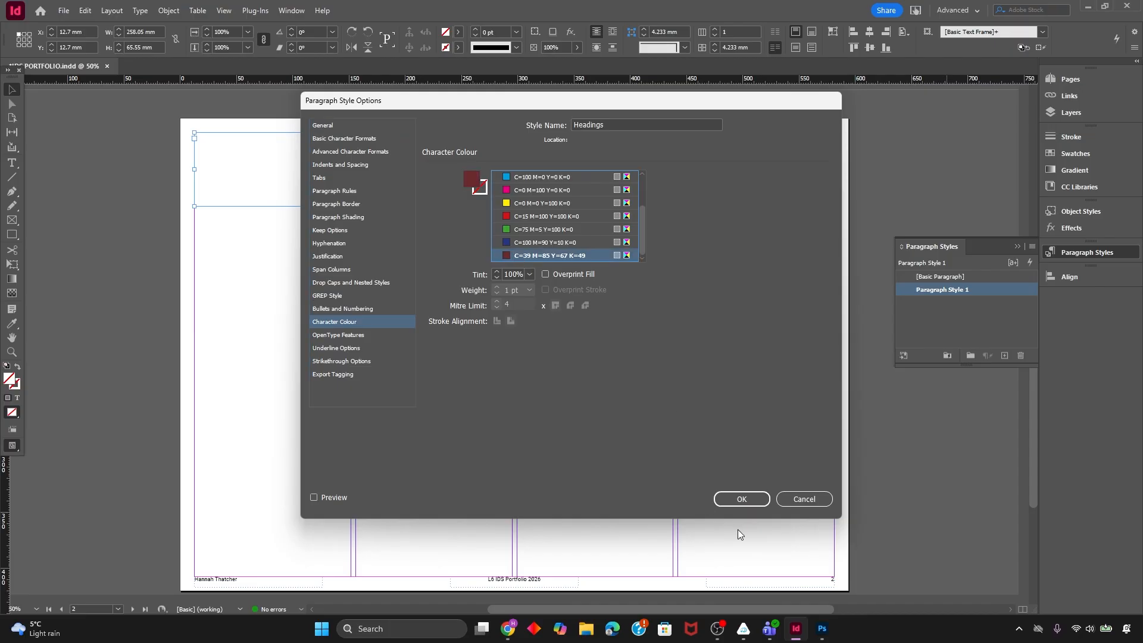
pyautogui.click(732, 500)
# Enter the heading "Table of Contents" in the text frame on page 2
pyautogui.doubleClick(294, 171)
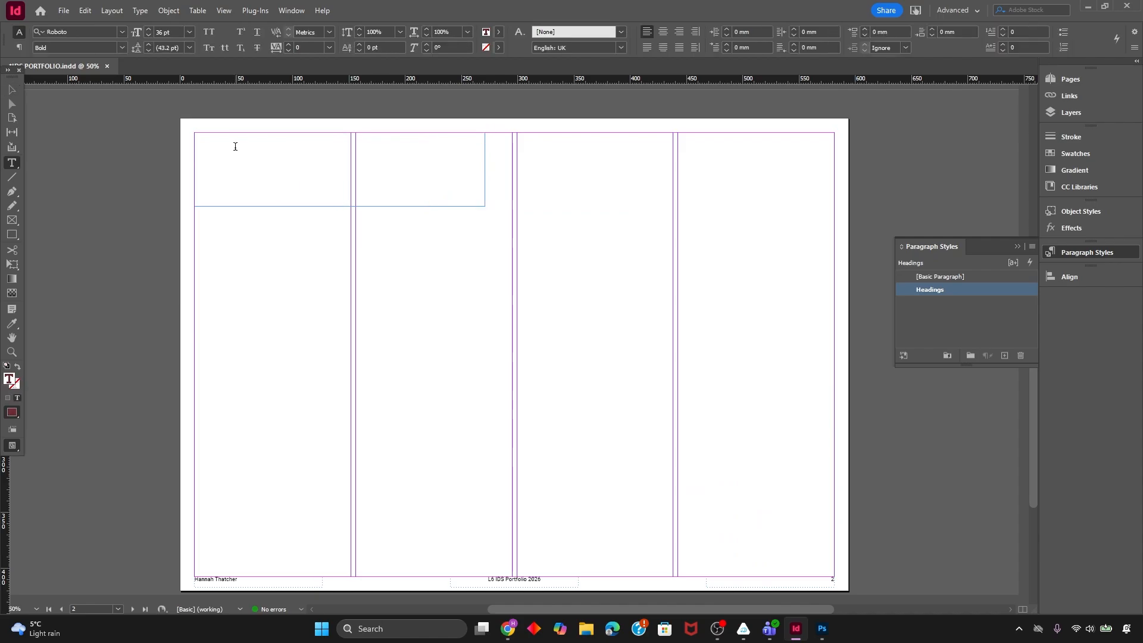
pyautogui.write('Table of Contents')
pyautogui.press('Escape')
# Shrink the heading's text frame to the width of the first column, about 139 mm, and about 26 mm high
pyautogui.moveTo(339, 207); pyautogui.dragTo(339, 161)
pyautogui.click(329, 200)
pyautogui.click(298, 143)
pyautogui.moveTo(485, 147); pyautogui.dragTo(351, 146)
pyautogui.moveTo(238, 146)
pyautogui.mouseDown()
pyautogui.moveTo(267, 172)
pyautogui.moveTo(233, 148)
pyautogui.mouseUp()
pyautogui.moveTo(236, 149); pyautogui.dragTo(237, 149)
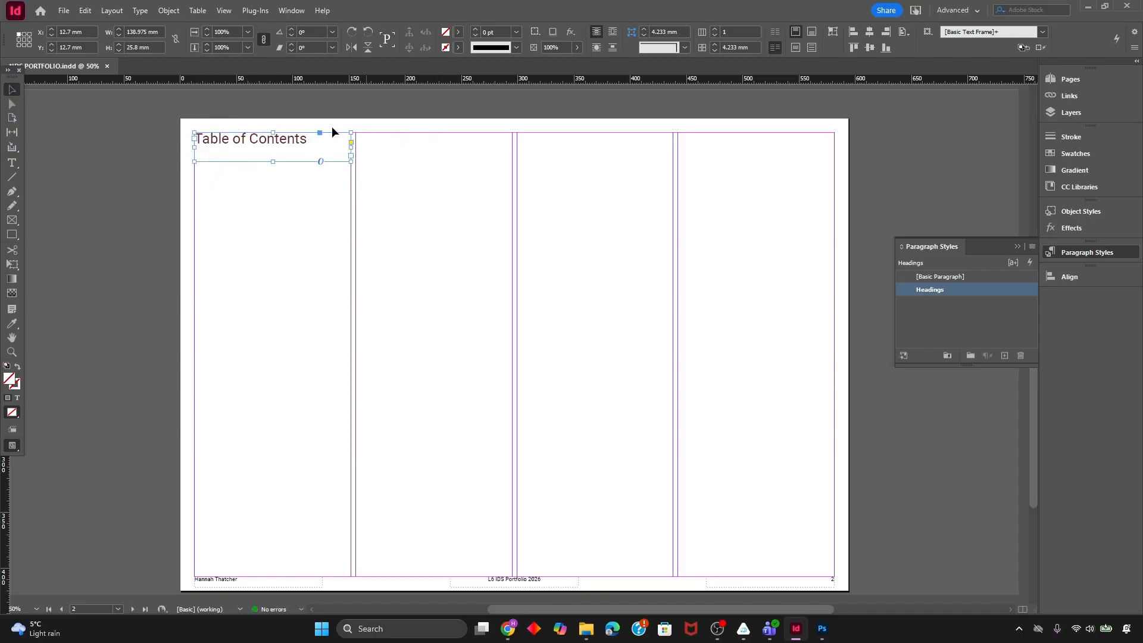
pyautogui.click(265, 195)
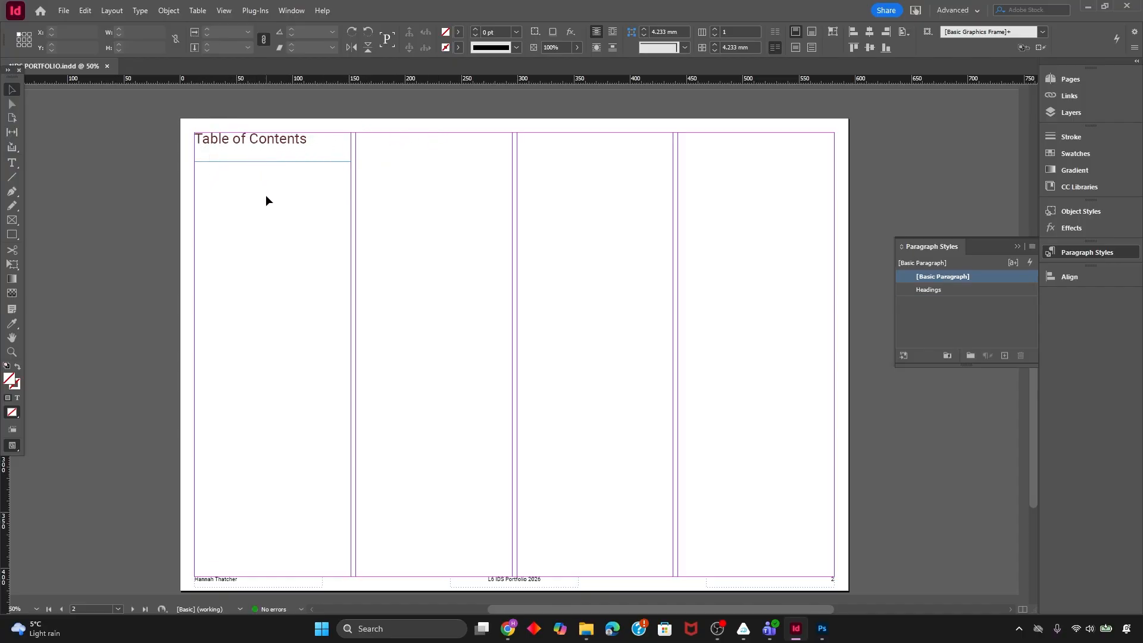
# Try aligning the heading text to the bottom of its frame, preview the page, and restore the top alignment
pyautogui.click(266, 152)
pyautogui.click(810, 34)
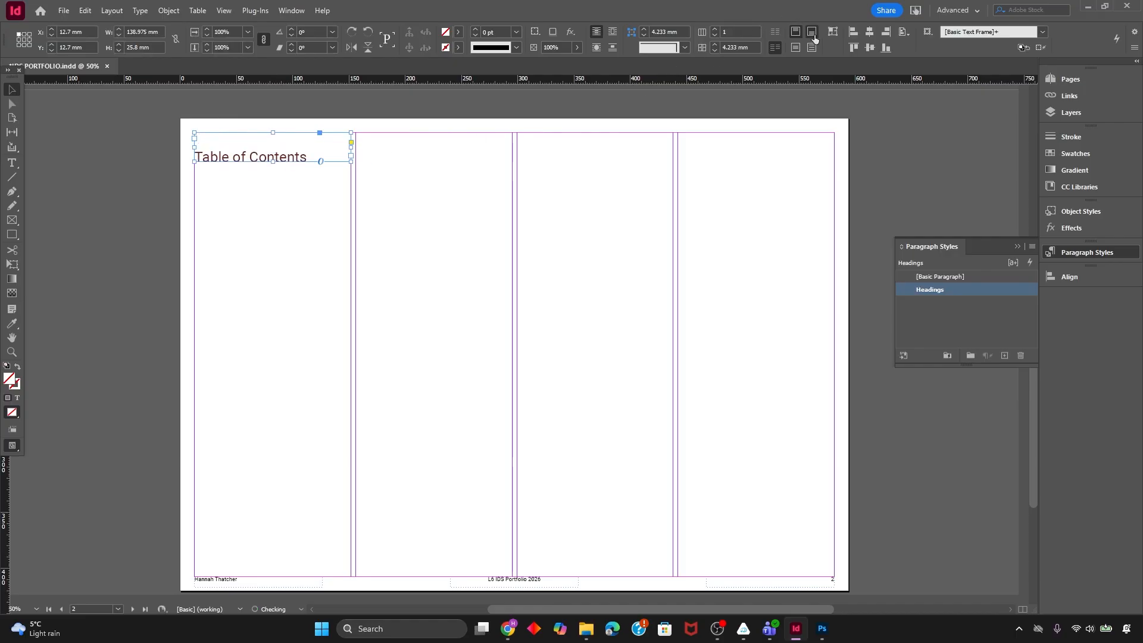
pyautogui.click(231, 184)
pyautogui.press('w')
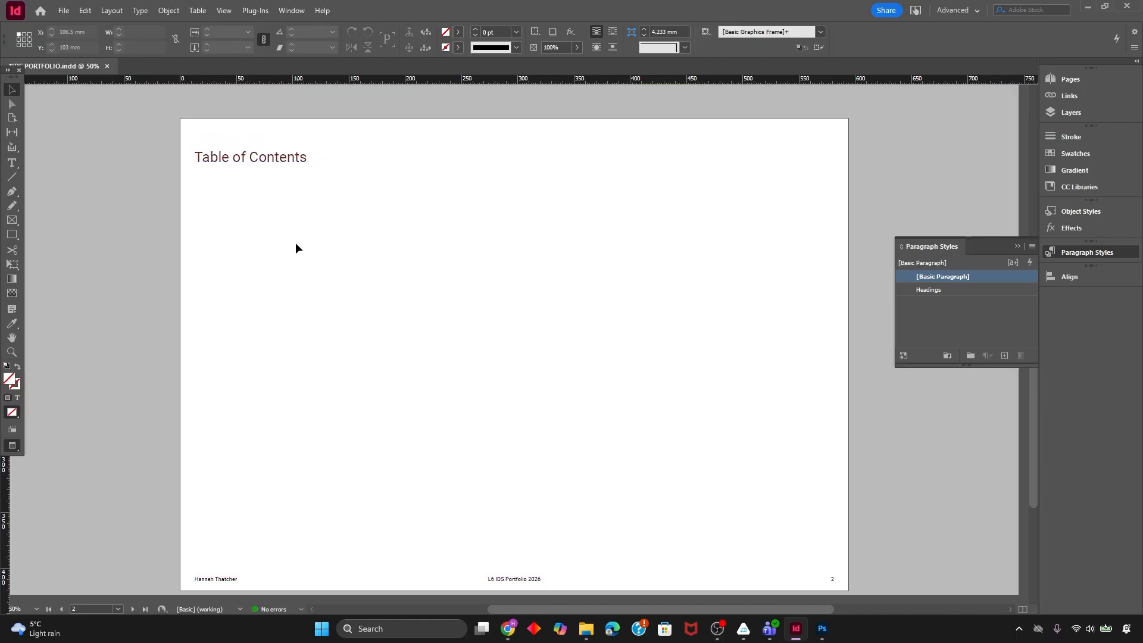
pyautogui.press('w')
pyautogui.click(268, 155)
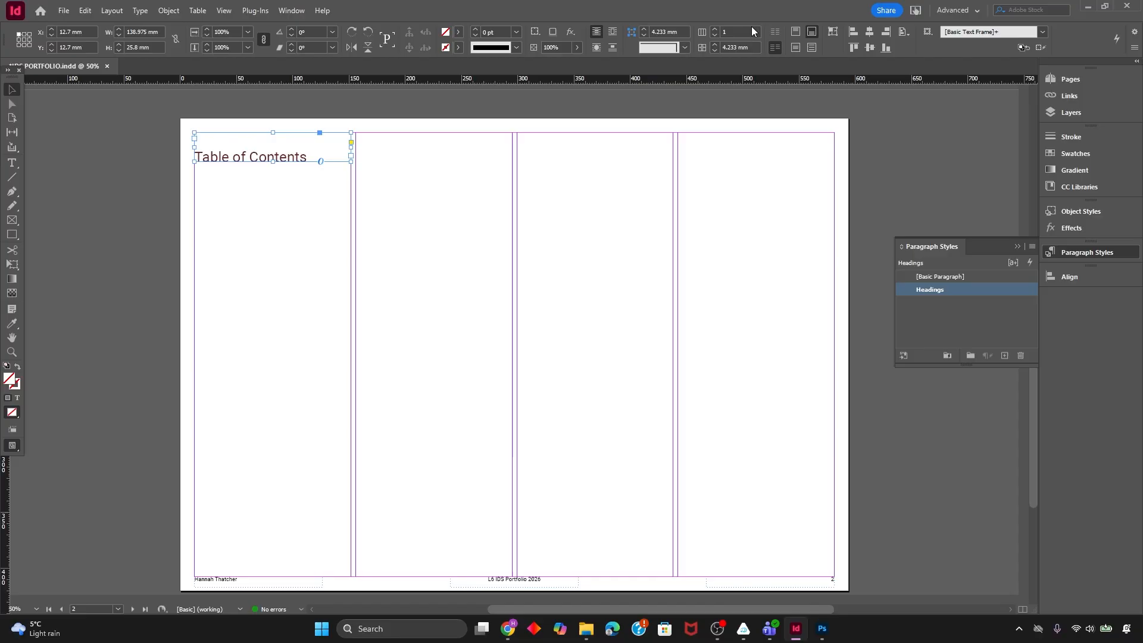
pyautogui.click(795, 32)
pyautogui.click(456, 264)
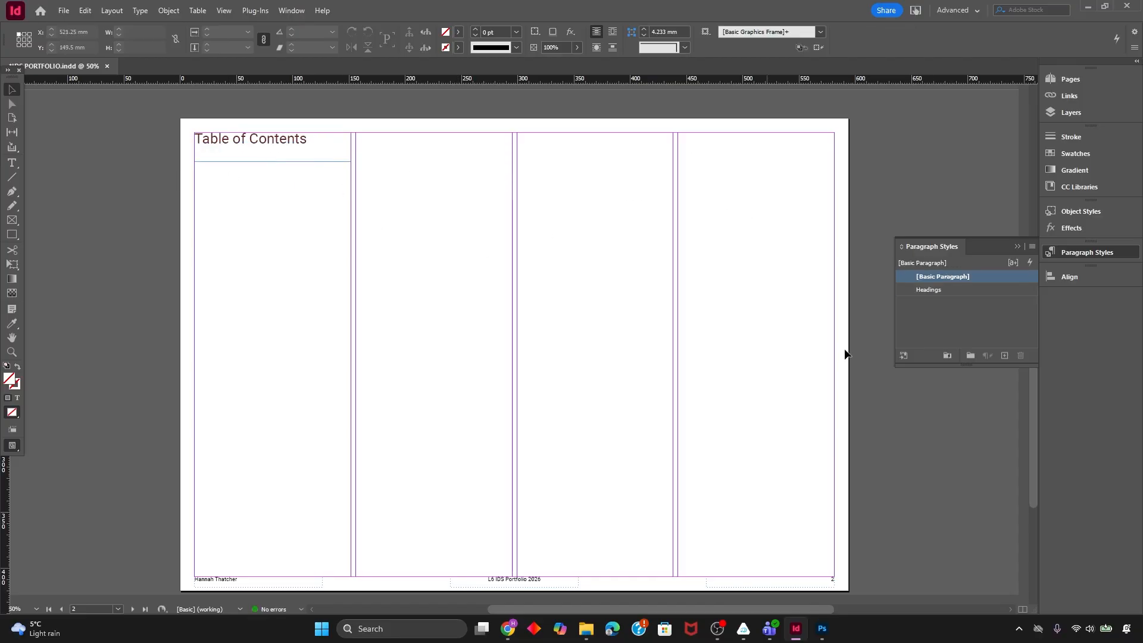
# Open the A-Parent page and add a horizontal ruler guide about 41 mm below the top of the page
pyautogui.scroll(-5, 508, 322)
pyautogui.scroll(3, 386, 354)
pyautogui.scroll(3, 386, 354)
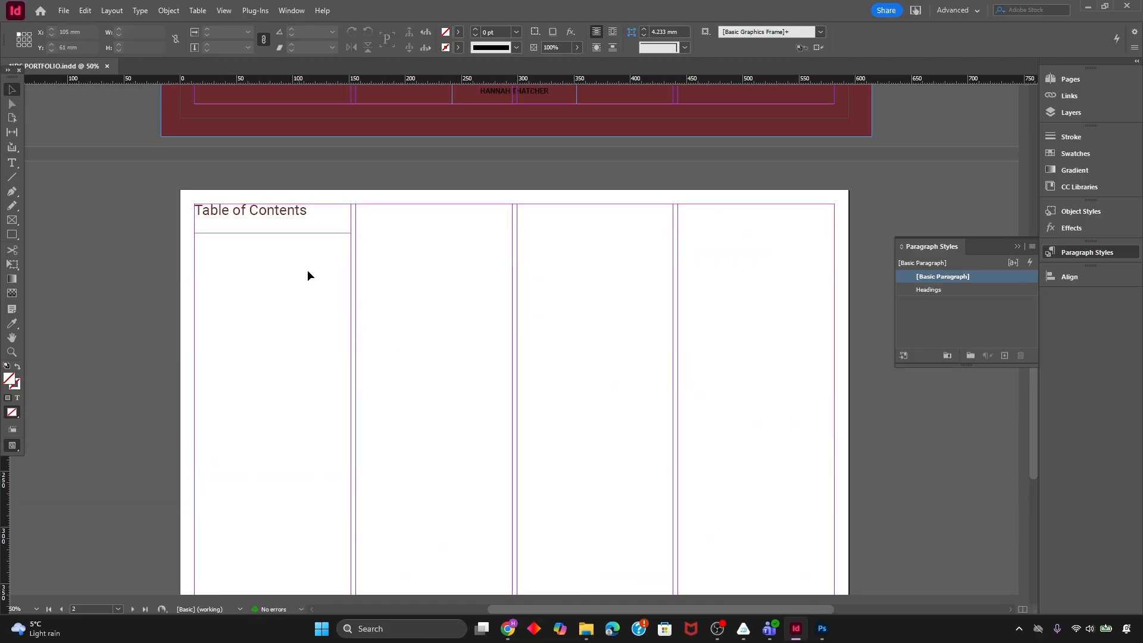
pyautogui.click(1069, 80)
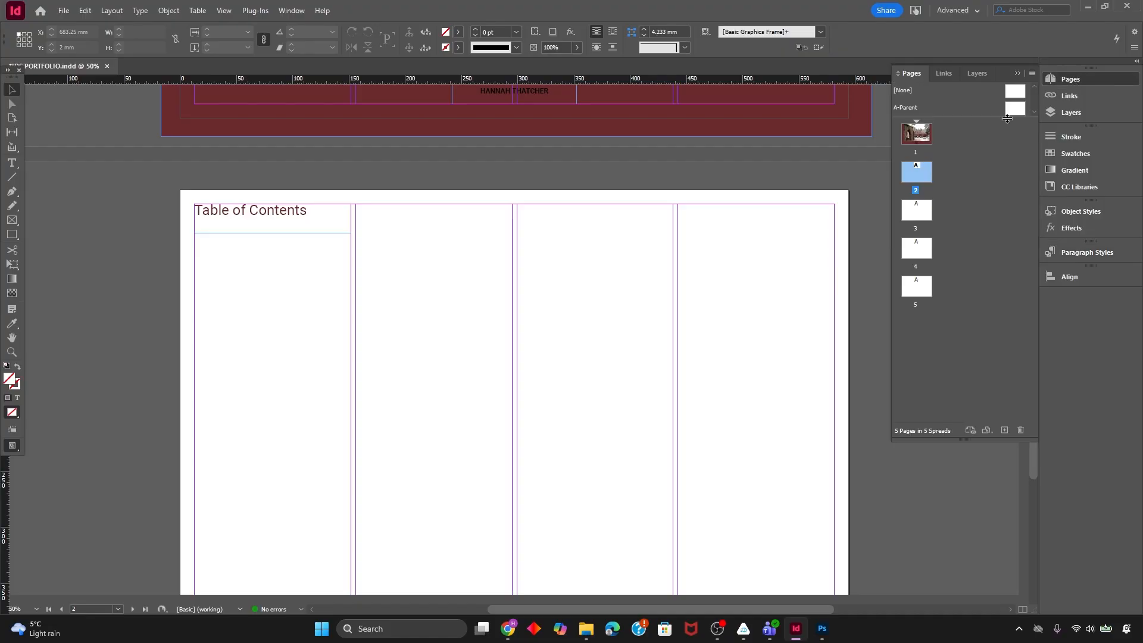
pyautogui.doubleClick(1014, 109)
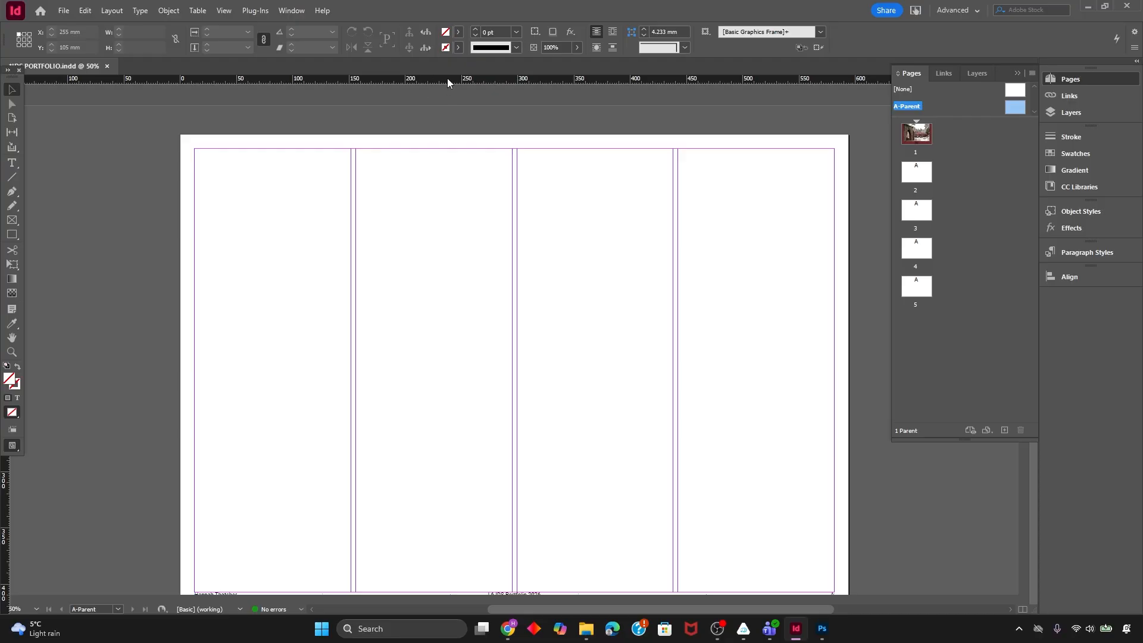
pyautogui.moveTo(447, 82); pyautogui.dragTo(456, 180)
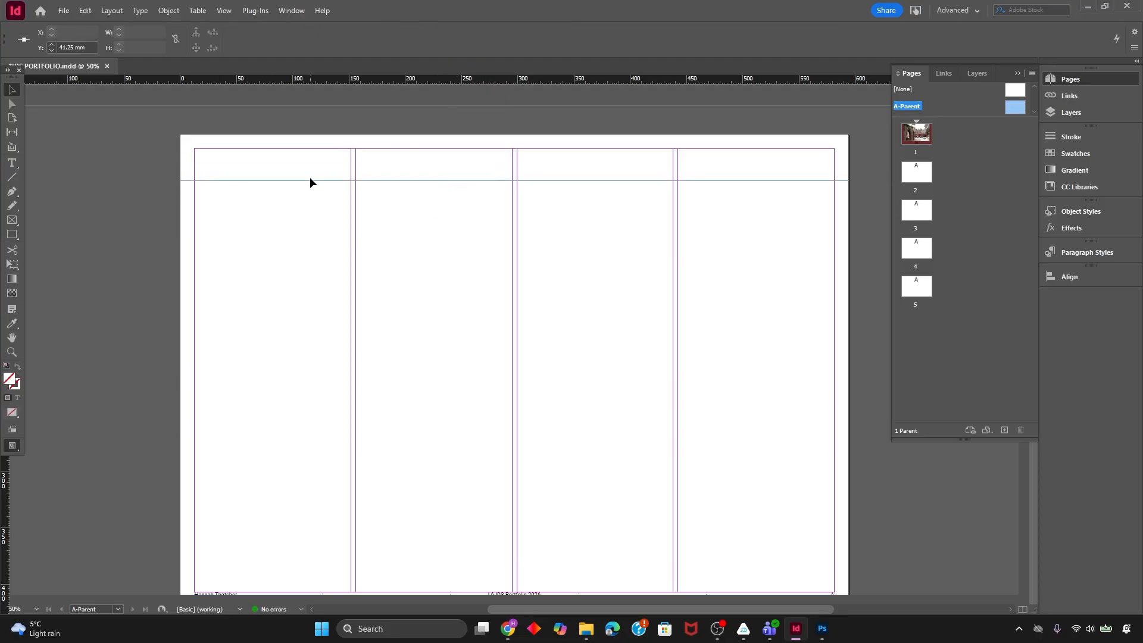
# Adjust the horizontal guide's height on the A-Parent page until it sits at 24 mm
pyautogui.moveTo(310, 180); pyautogui.dragTo(339, 204)
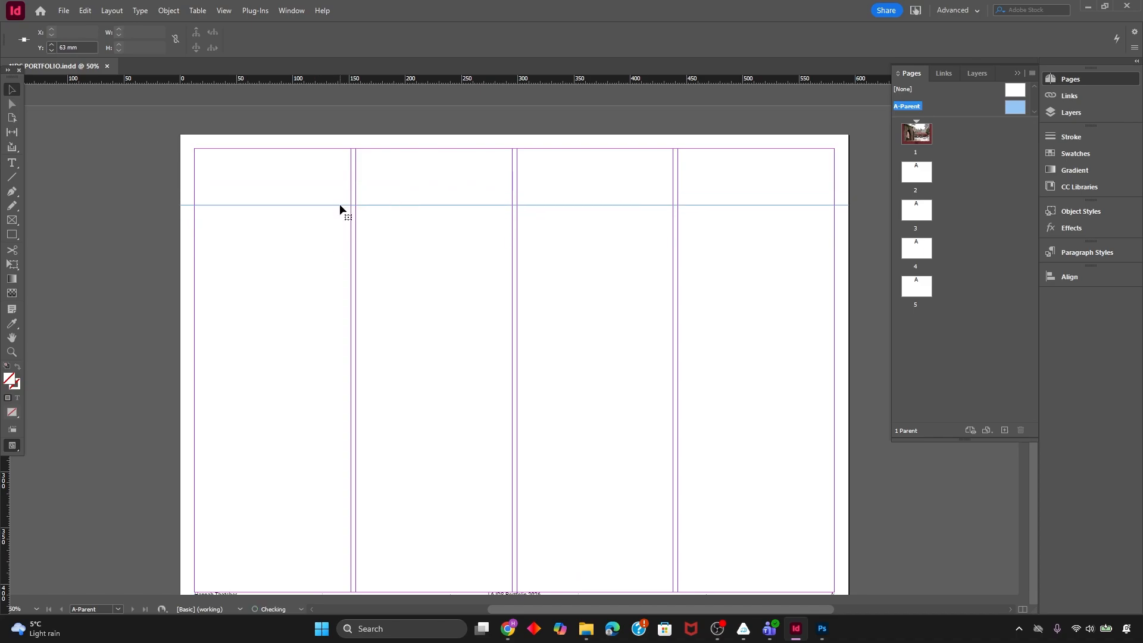
pyautogui.moveTo(428, 206); pyautogui.dragTo(435, 197)
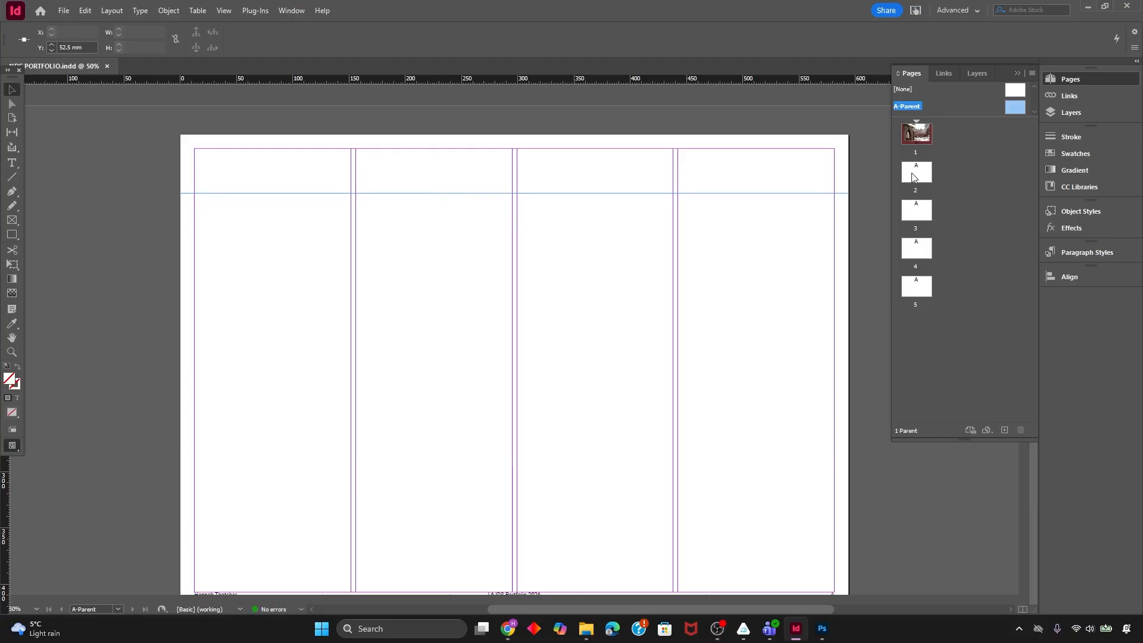
pyautogui.moveTo(639, 193); pyautogui.dragTo(643, 181)
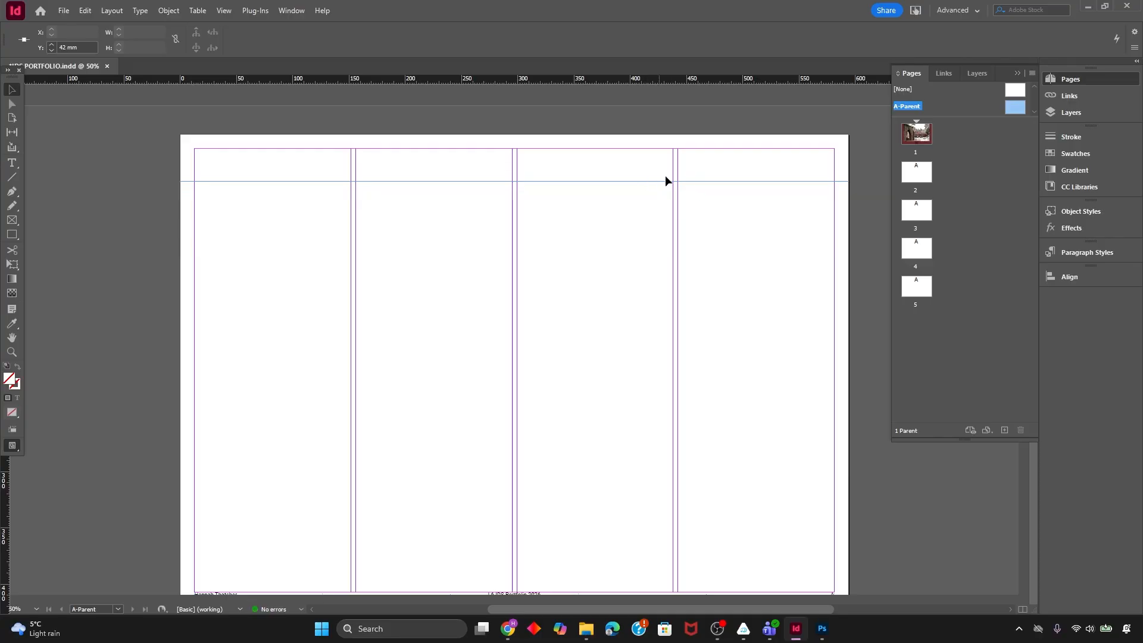
pyautogui.moveTo(290, 181)
pyautogui.mouseDown()
pyautogui.moveTo(275, 181)
pyautogui.moveTo(283, 161)
pyautogui.mouseUp()
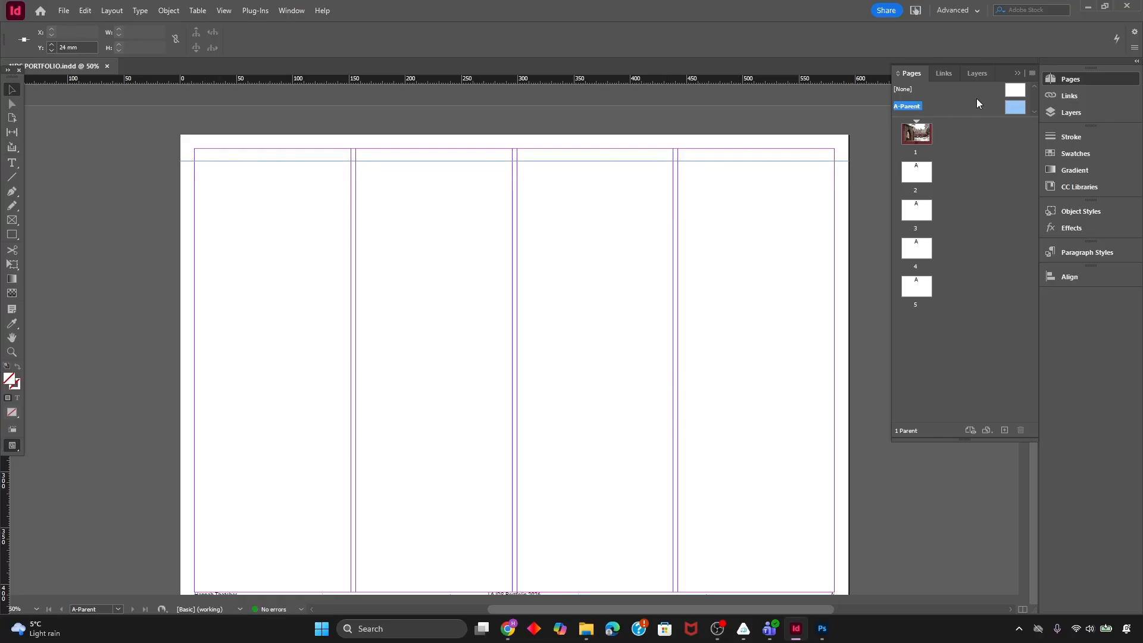
# Return to page 2 and check the parent page's horizontal guide across the inner pages
pyautogui.doubleClick(917, 167)
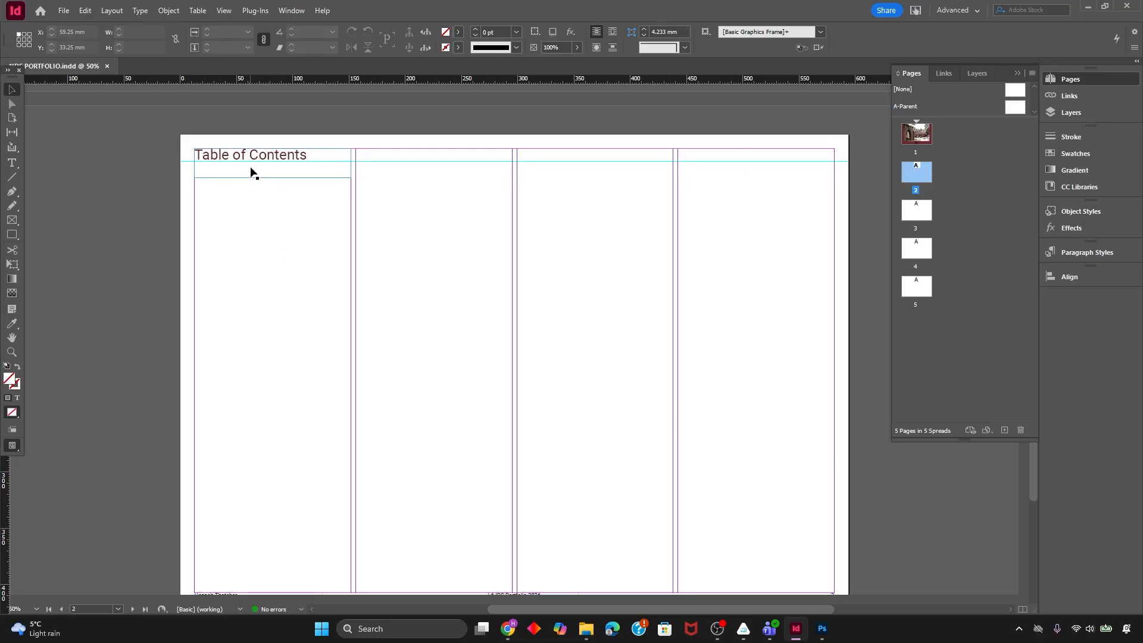
pyautogui.scroll(-15, 262, 172)
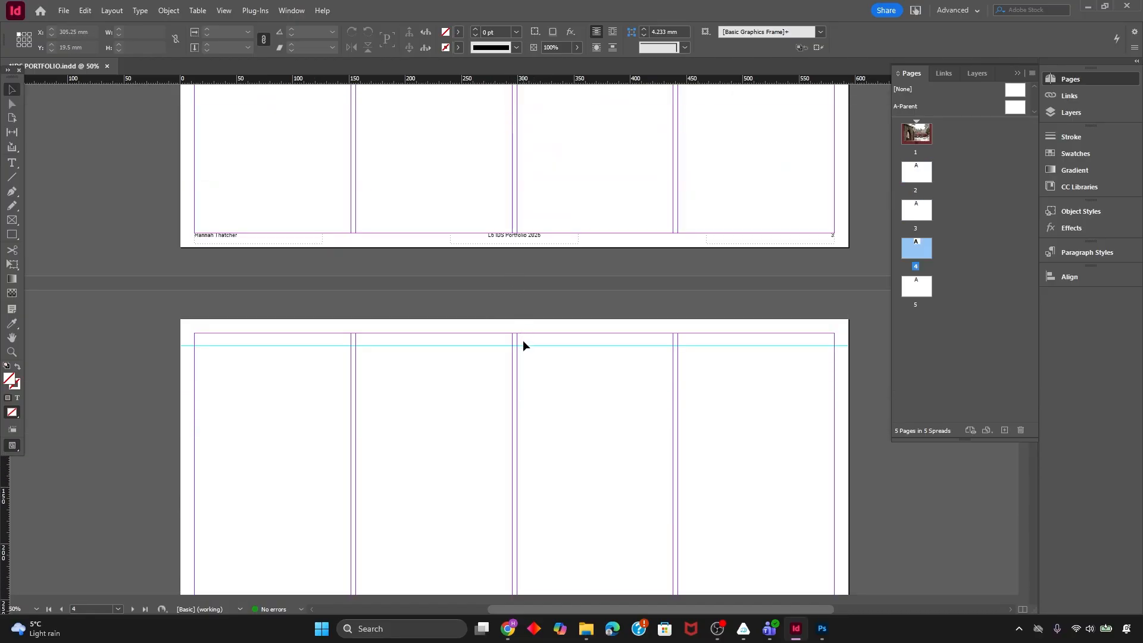
pyautogui.scroll(-5, 442, 342)
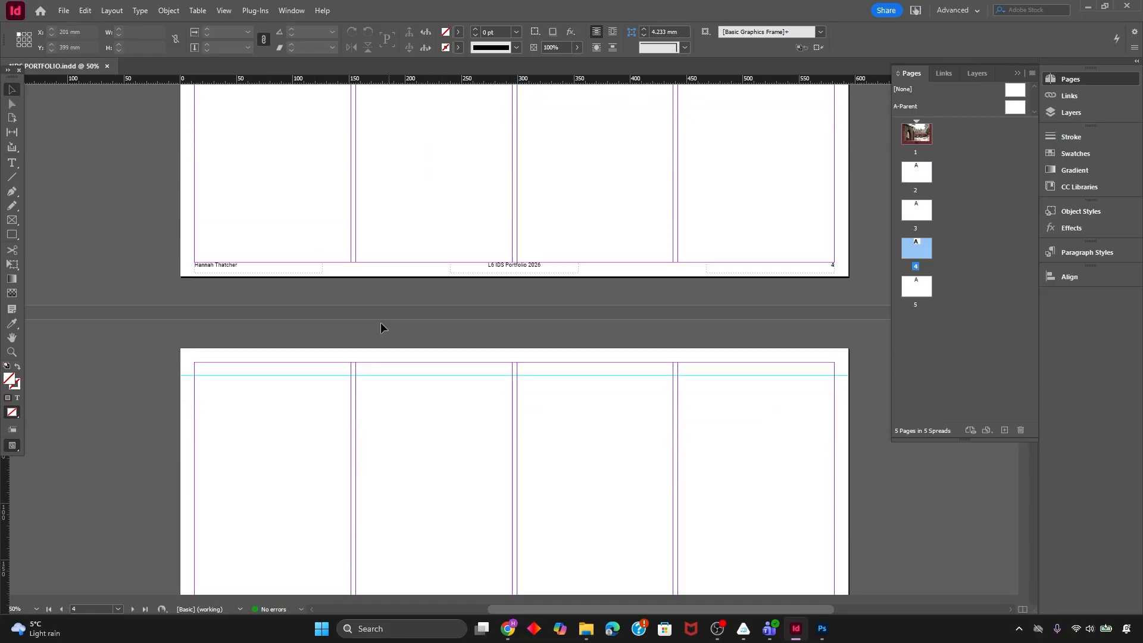
pyautogui.scroll(-1, 373, 295)
pyautogui.scroll(10, 375, 292)
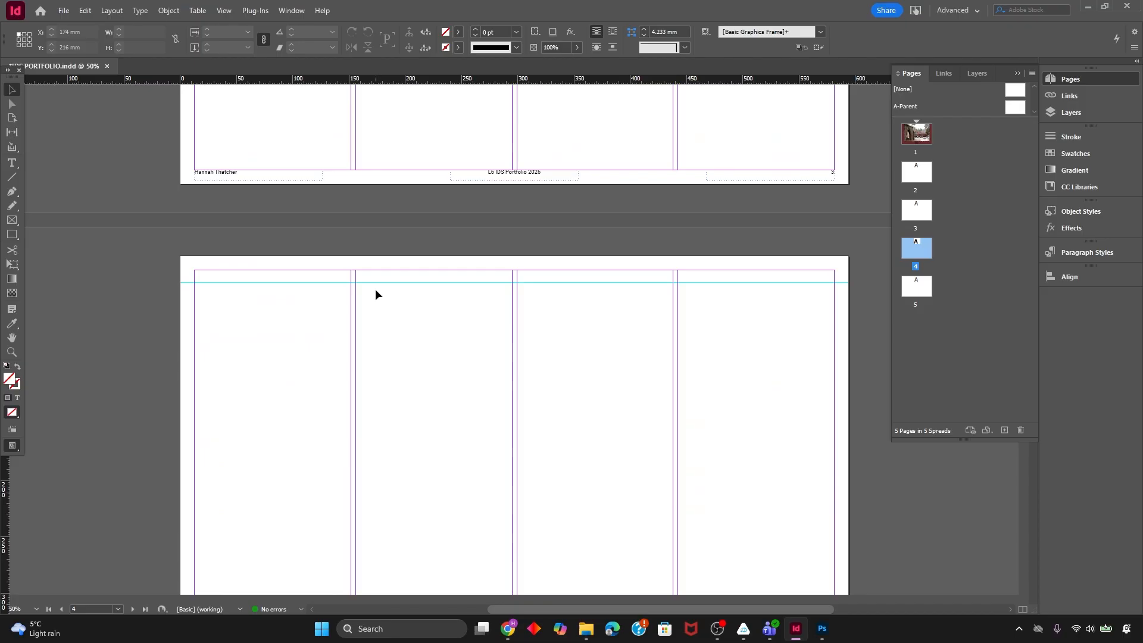
pyautogui.scroll(6, 375, 294)
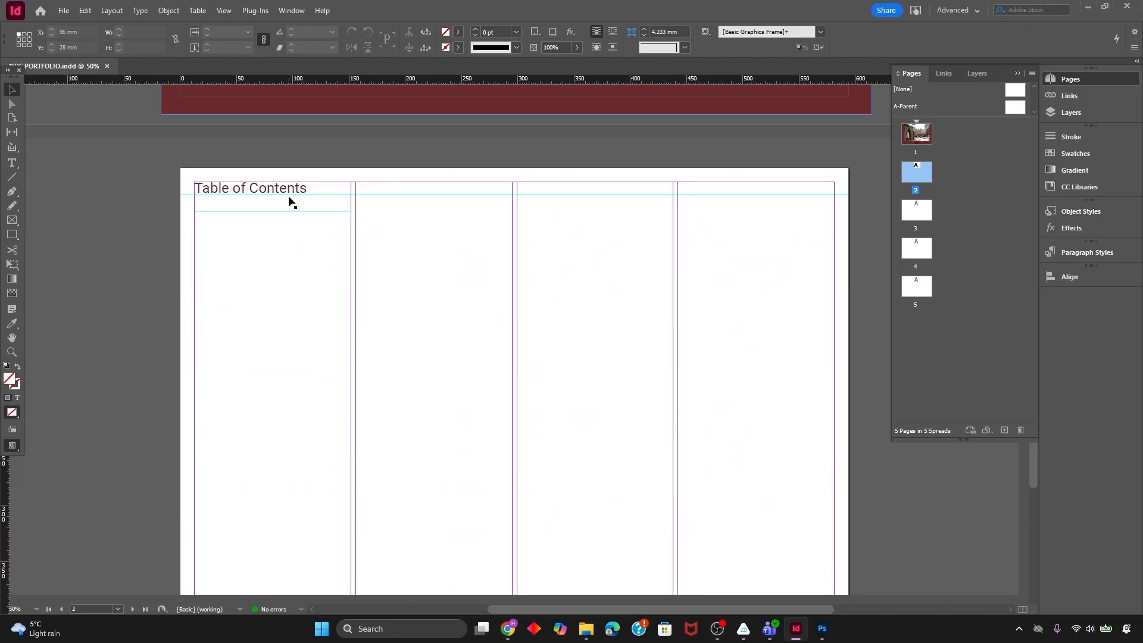
# Move the "Table of Contents" frame on page 2 down to start at the horizontal guide and check it in preview
pyautogui.click(285, 191)
pyautogui.moveTo(286, 190); pyautogui.dragTo(319, 237)
pyautogui.click(373, 272)
pyautogui.press('w')
pyautogui.press('w')
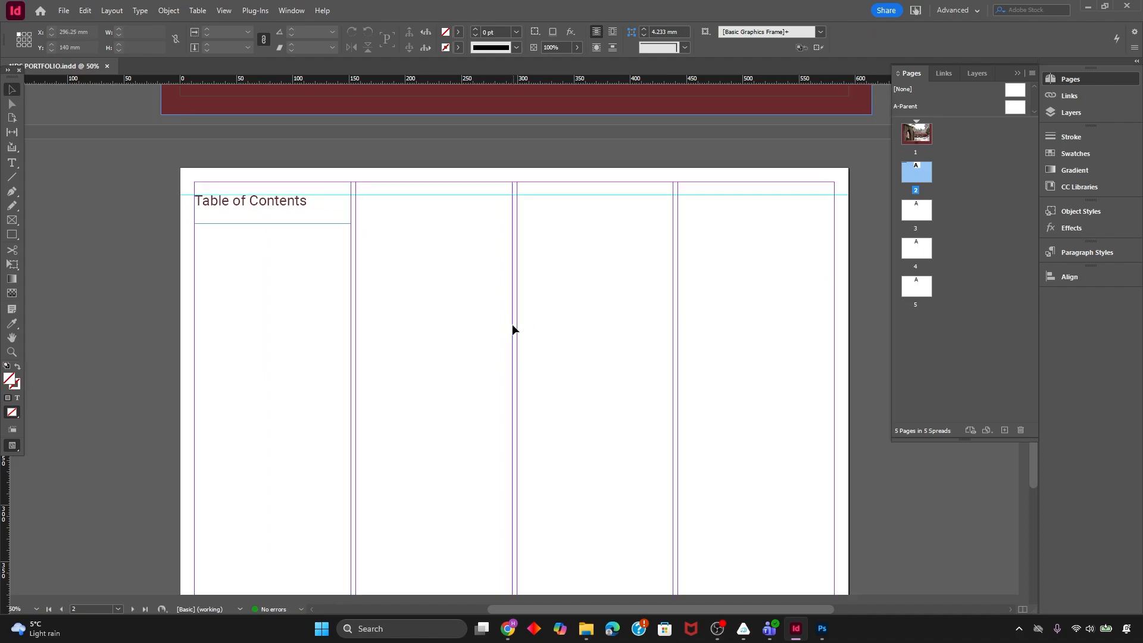
pyautogui.press('w')
pyautogui.press('w')
pyautogui.scroll(-3, 473, 312)
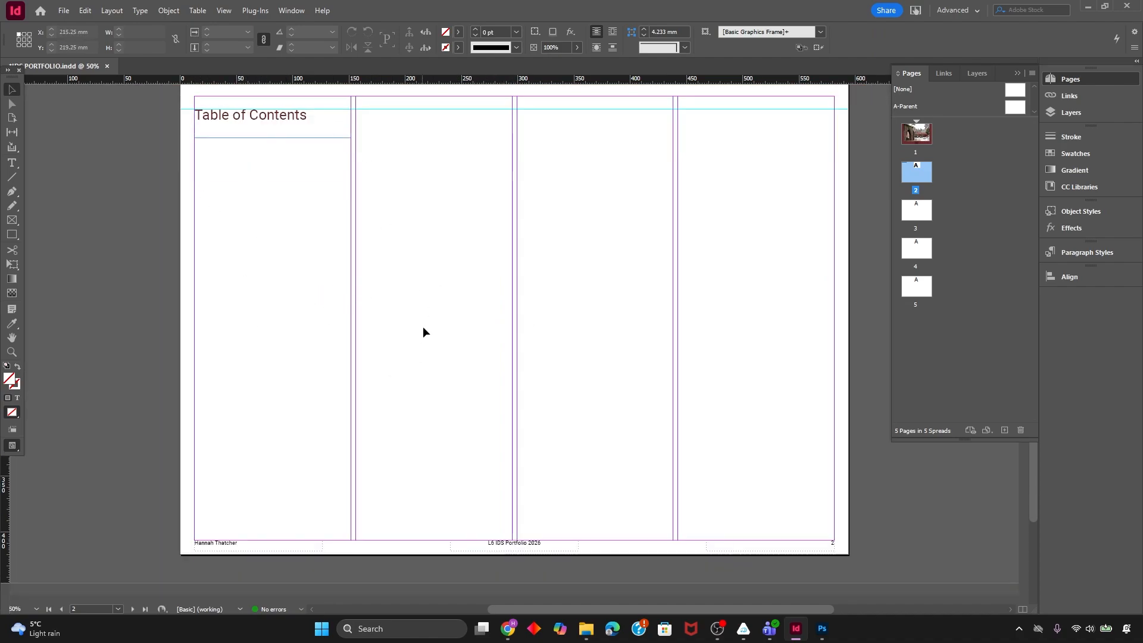
# Copy the "Table of Contents" text frame from page 2 to page 3, aligned with the left margin and the horizontal guide
pyautogui.press('w')
pyautogui.scroll(-3, 351, 300)
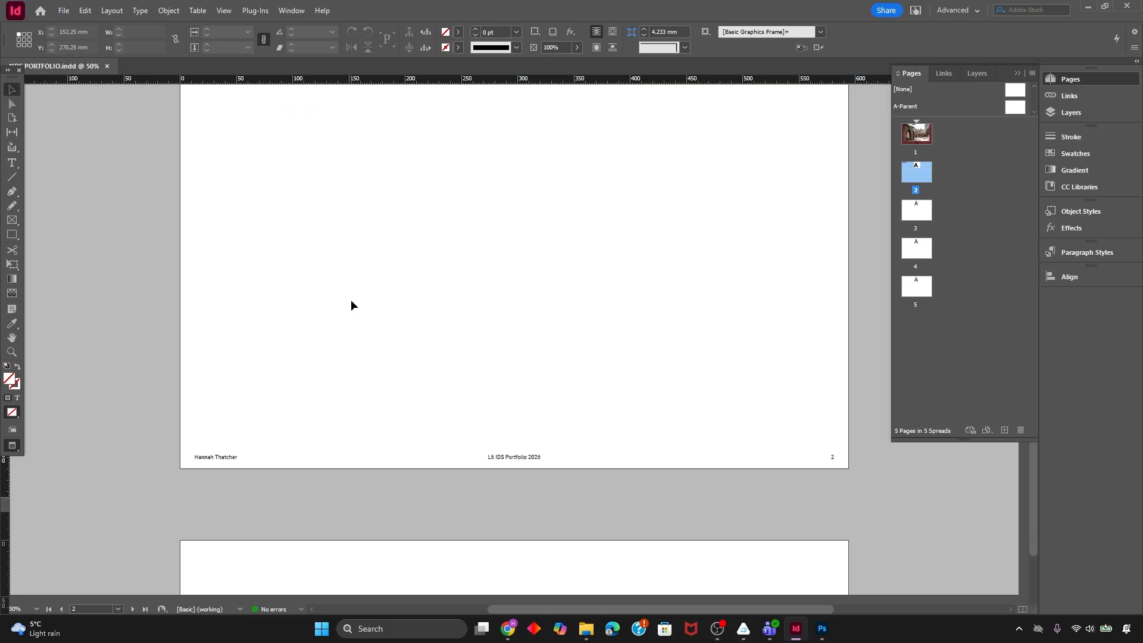
pyautogui.scroll(-9, 351, 303)
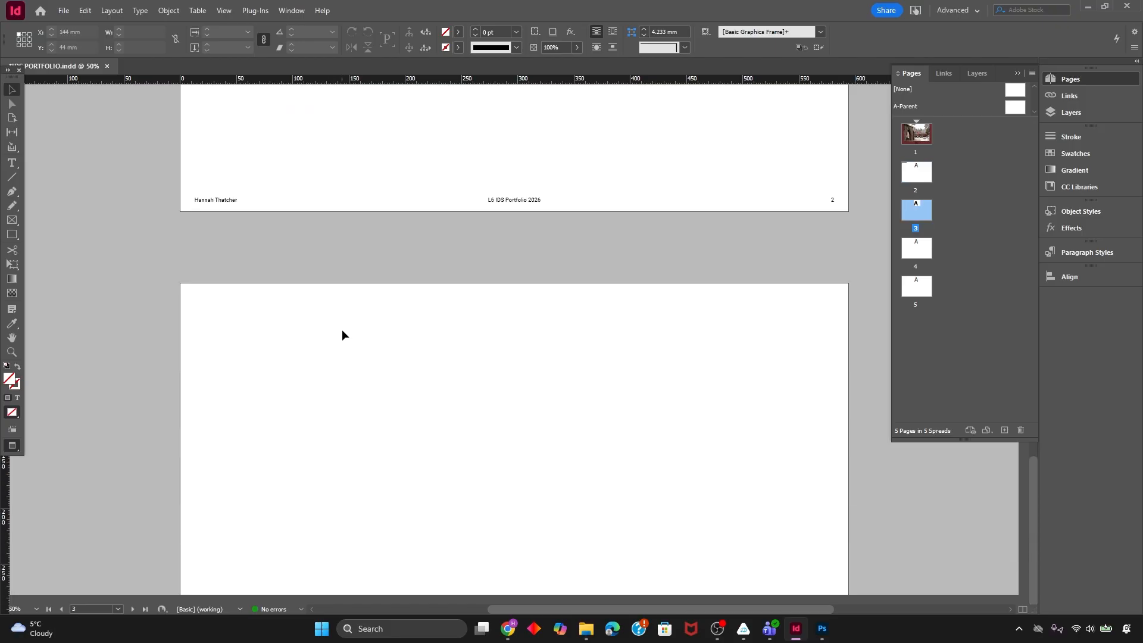
pyautogui.press('w')
pyautogui.scroll(10, 341, 327)
pyautogui.scroll(6, 289, 308)
pyautogui.click(298, 372)
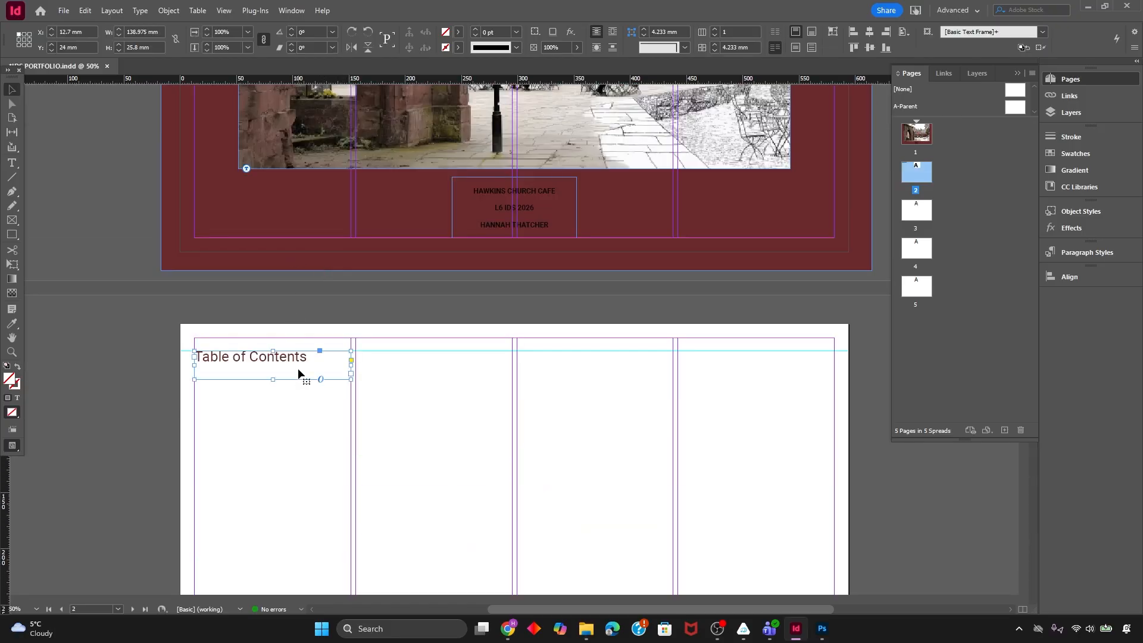
pyautogui.scroll(-15, 298, 369)
pyautogui.hotkey('ctrl', 'v')
pyautogui.moveTo(487, 417); pyautogui.dragTo(245, 309)
# Replace the copied heading text on page 3 with "1.0 Site Analysis"
pyautogui.doubleClick(318, 300)
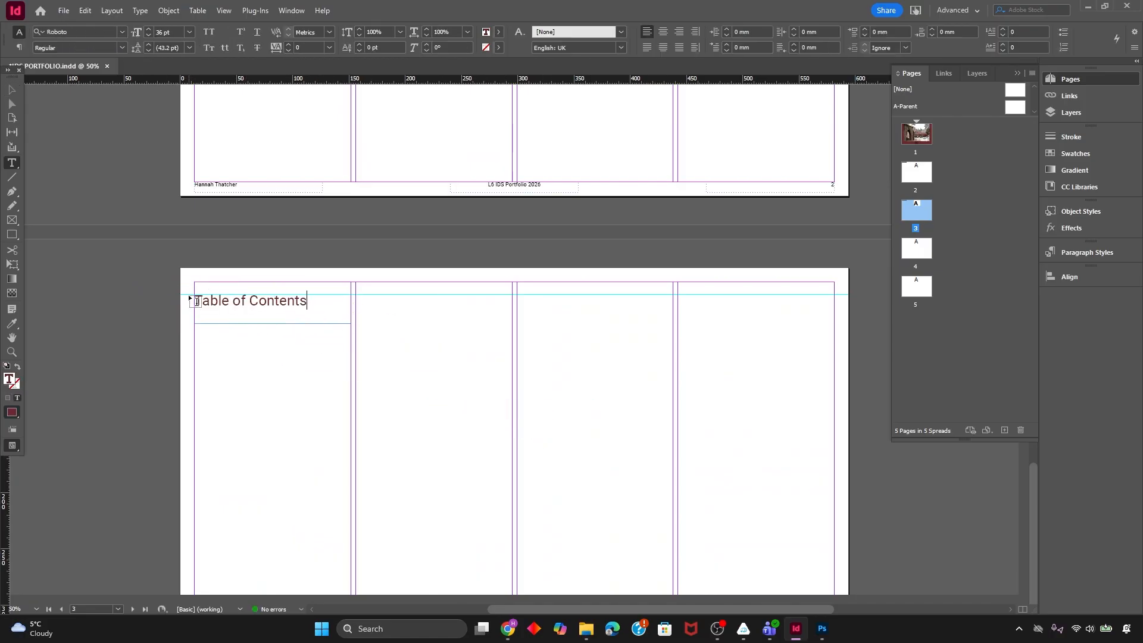
pyautogui.tripleClick(314, 303)
pyautogui.write('1.s')
pyautogui.press('BackSpace')
pyautogui.write('0 Site Analysis')
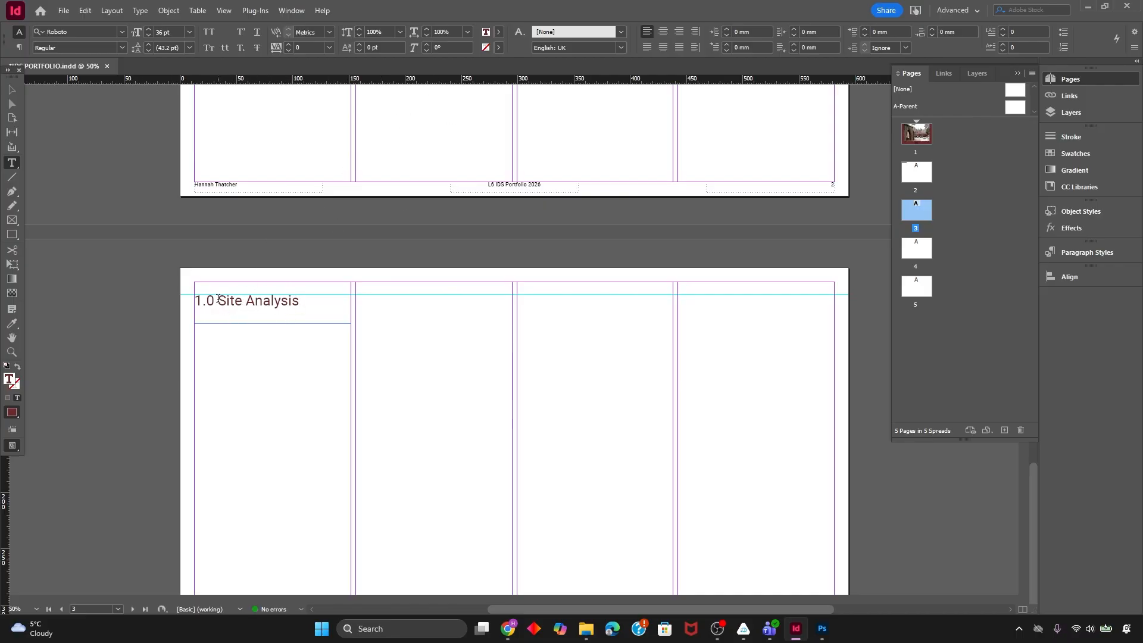
# Reduce the text colour tint of the "1.0" in the page 3 heading to about 52%
pyautogui.moveTo(218, 299); pyautogui.dragTo(178, 298)
pyautogui.click(498, 32)
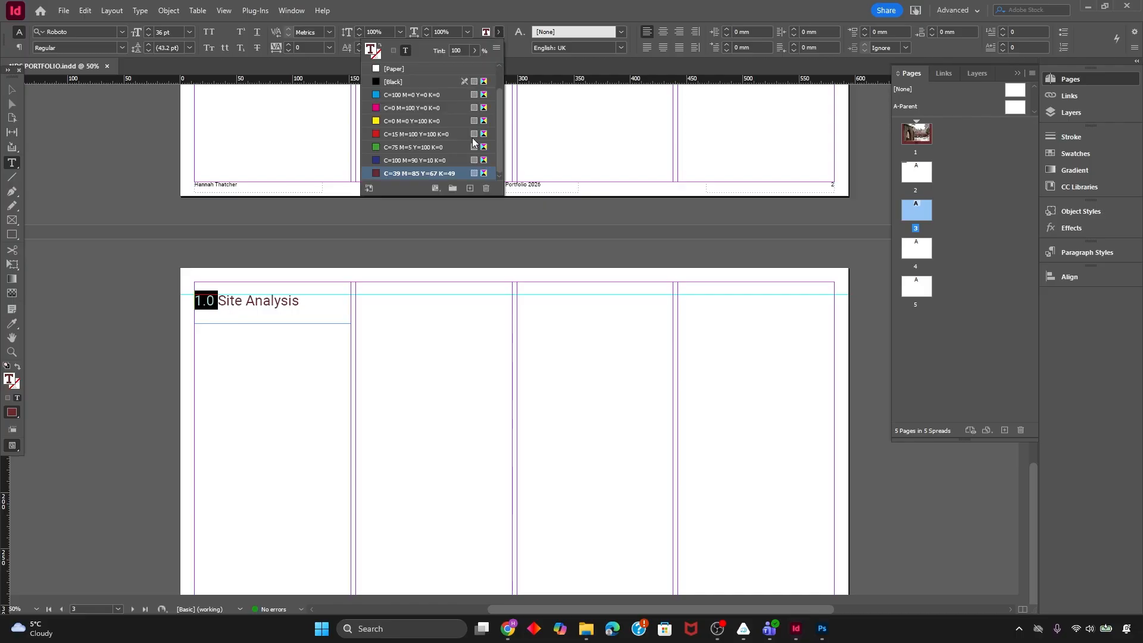
pyautogui.click(474, 50)
pyautogui.moveTo(465, 66); pyautogui.dragTo(445, 64)
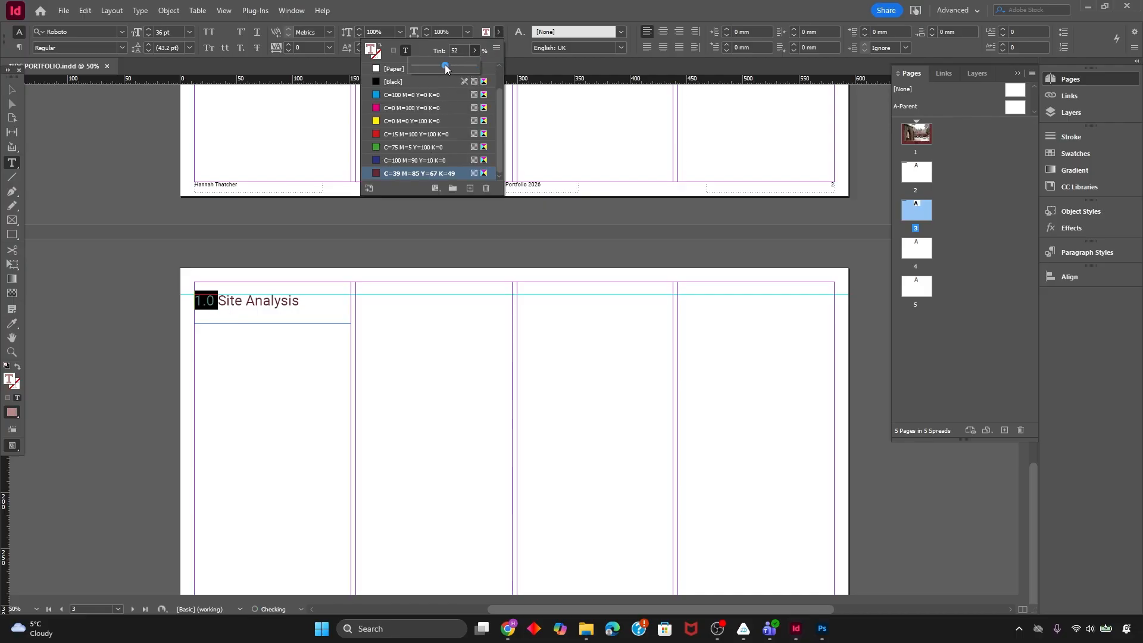
pyautogui.click(306, 302)
pyautogui.click(257, 359)
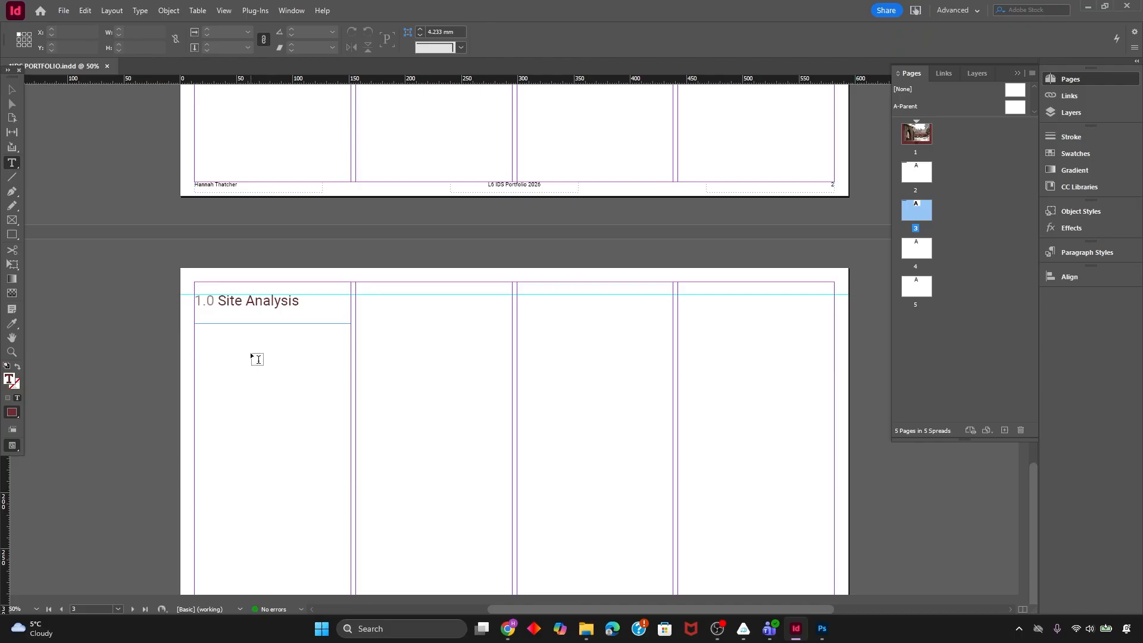
# Check the "1.0 Site Analysis" heading on page 3 in preview mode, with guides and frame edges hidden
pyautogui.click(12, 89)
pyautogui.press('w')
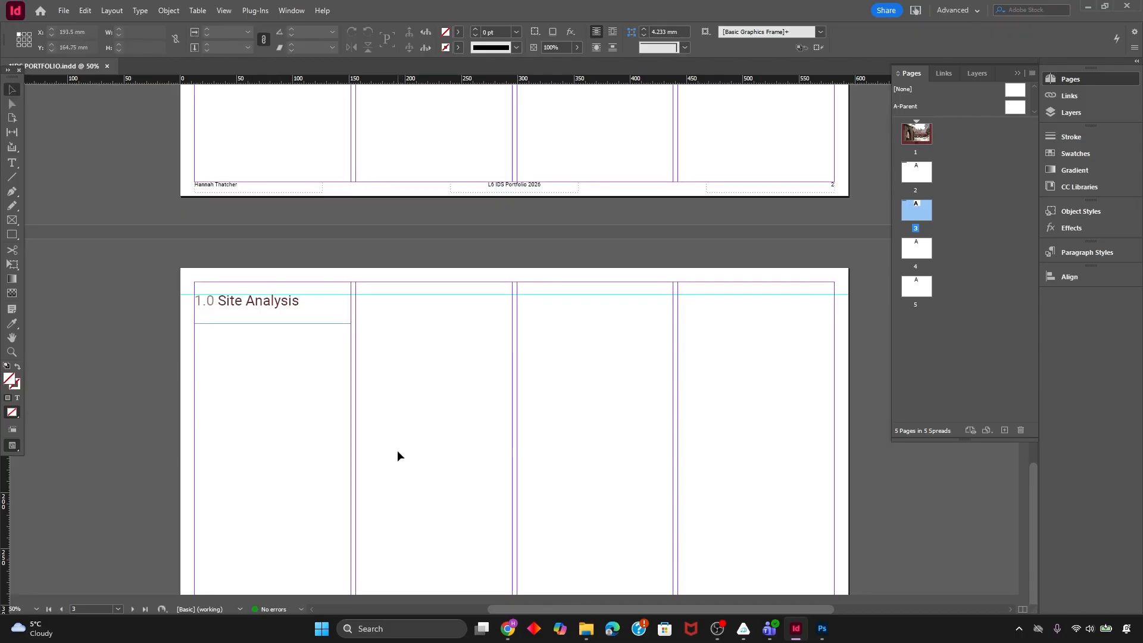
pyautogui.press('w')
pyautogui.doubleClick(230, 300)
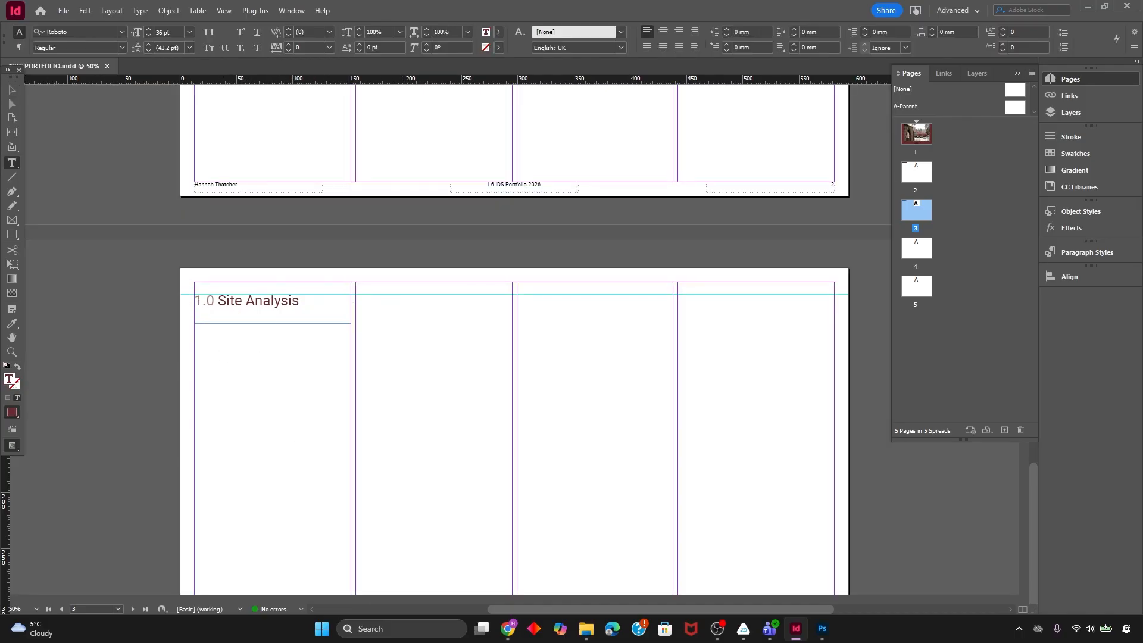
pyautogui.click(12, 89)
pyautogui.click(268, 395)
pyautogui.press('w')
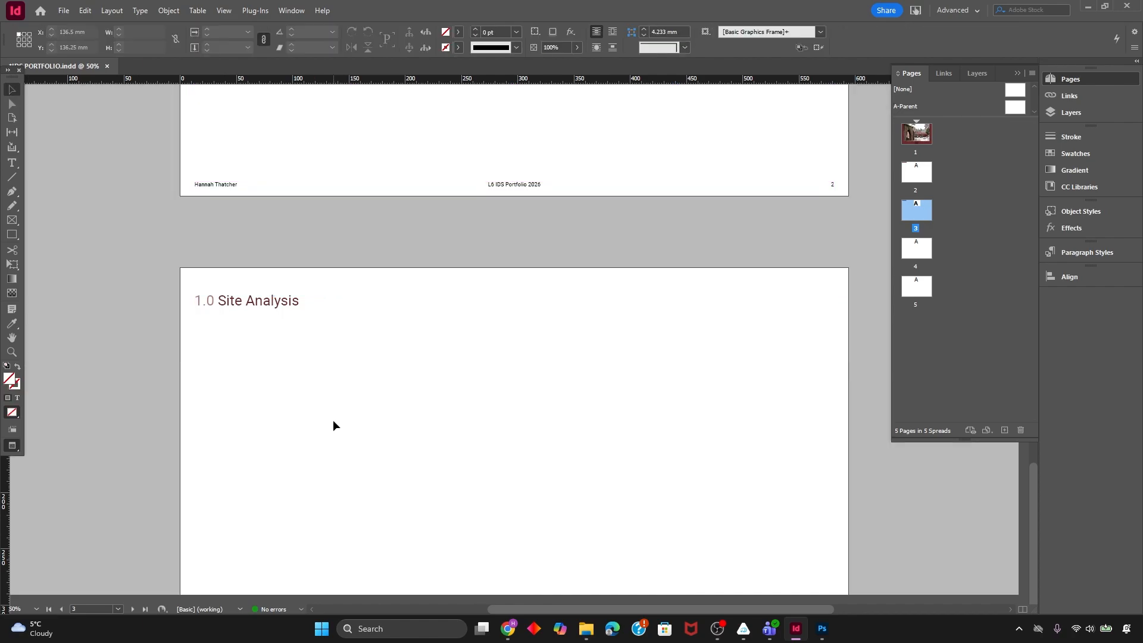
pyautogui.scroll(-1, 333, 425)
pyautogui.press('w')
pyautogui.press('w')
pyautogui.scroll(-1, 333, 425)
pyautogui.press('w')
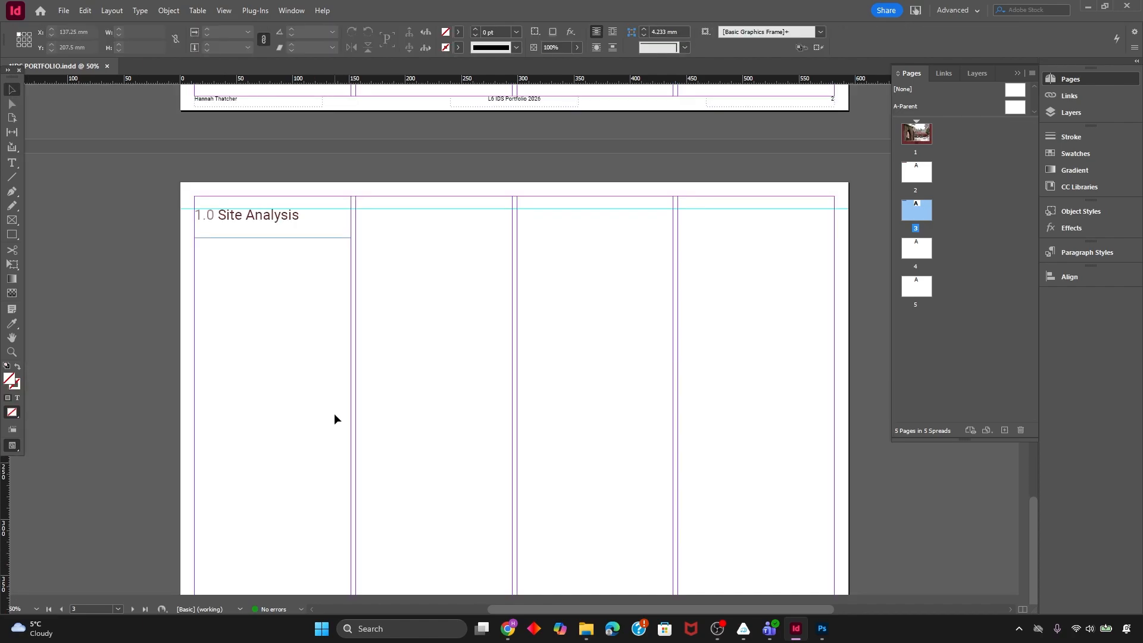
# Draw an image frame about 282 by 236 mm across the two right-hand columns of page 3 and place SiteAxo in it
pyautogui.scroll(-2, 431, 354)
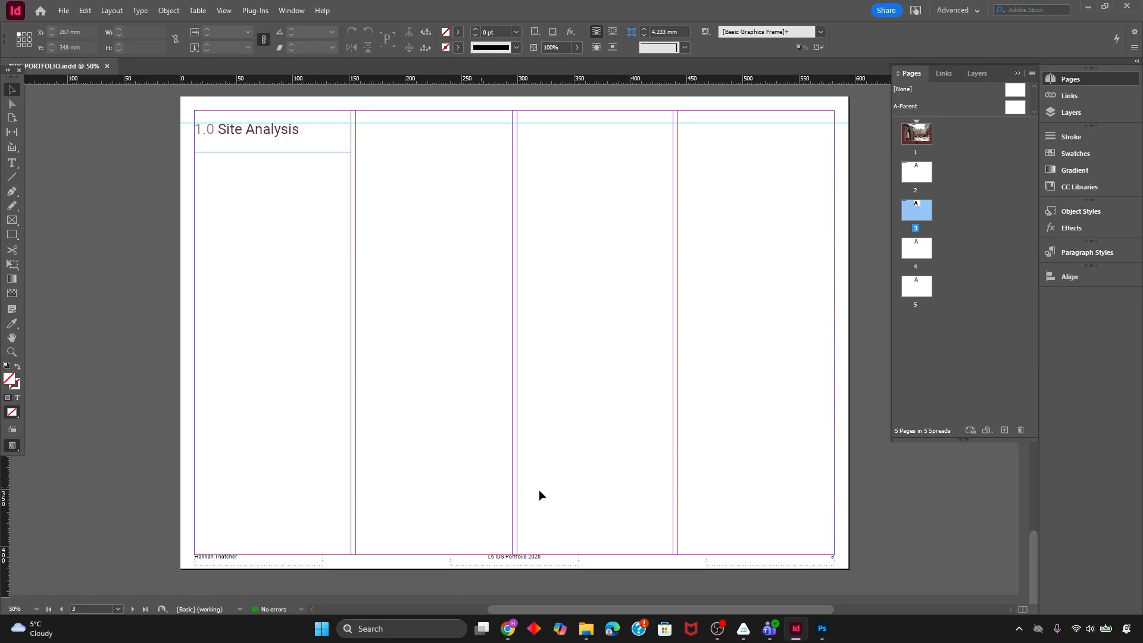
pyautogui.click(10, 224)
pyautogui.moveTo(519, 270); pyautogui.dragTo(834, 535)
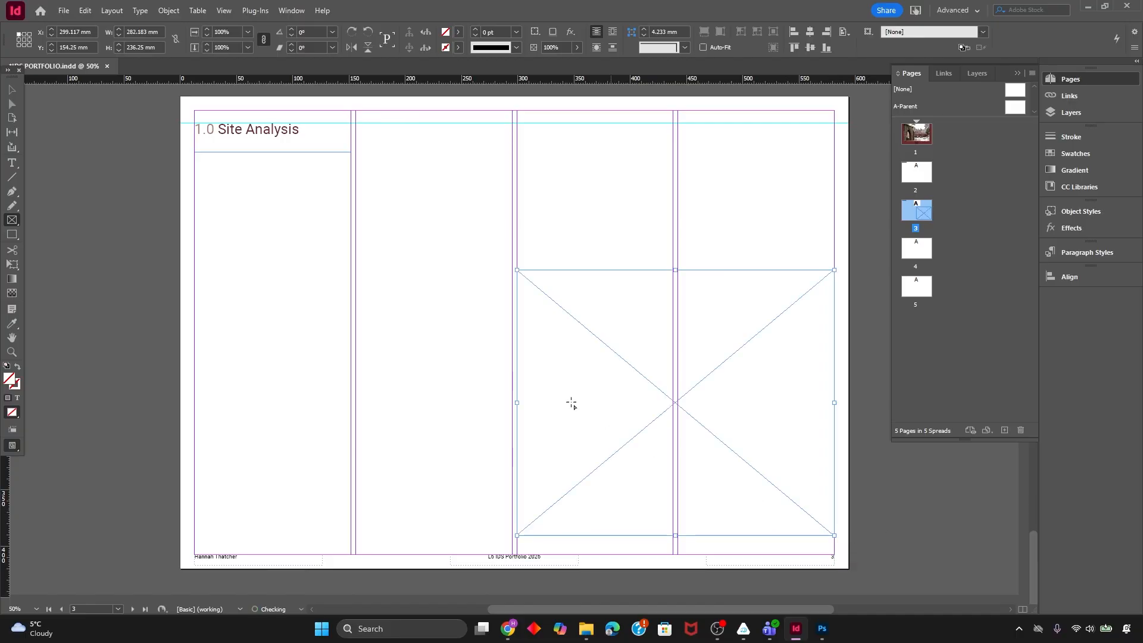
pyautogui.hotkey('ctrl', 'd')
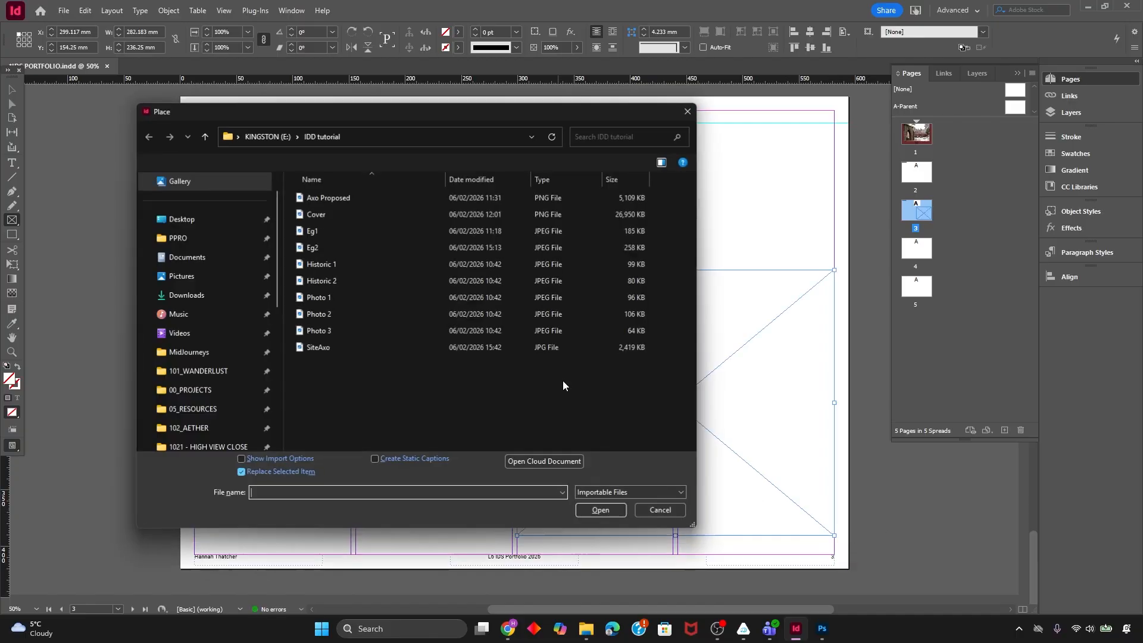
pyautogui.doubleClick(320, 347)
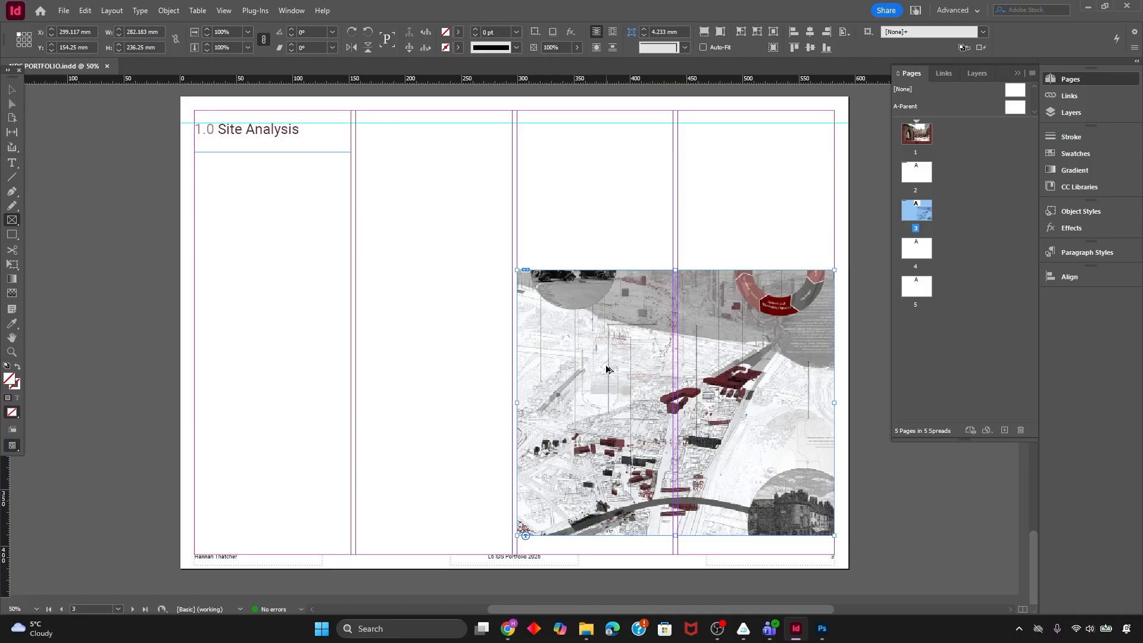
# Fit the frame to the SiteAxo image, then align it to the right margin and scale it to about 282 mm square across two columns
pyautogui.hotkey('ctrl', 'alt', 'c')
pyautogui.rightClick(613, 366)
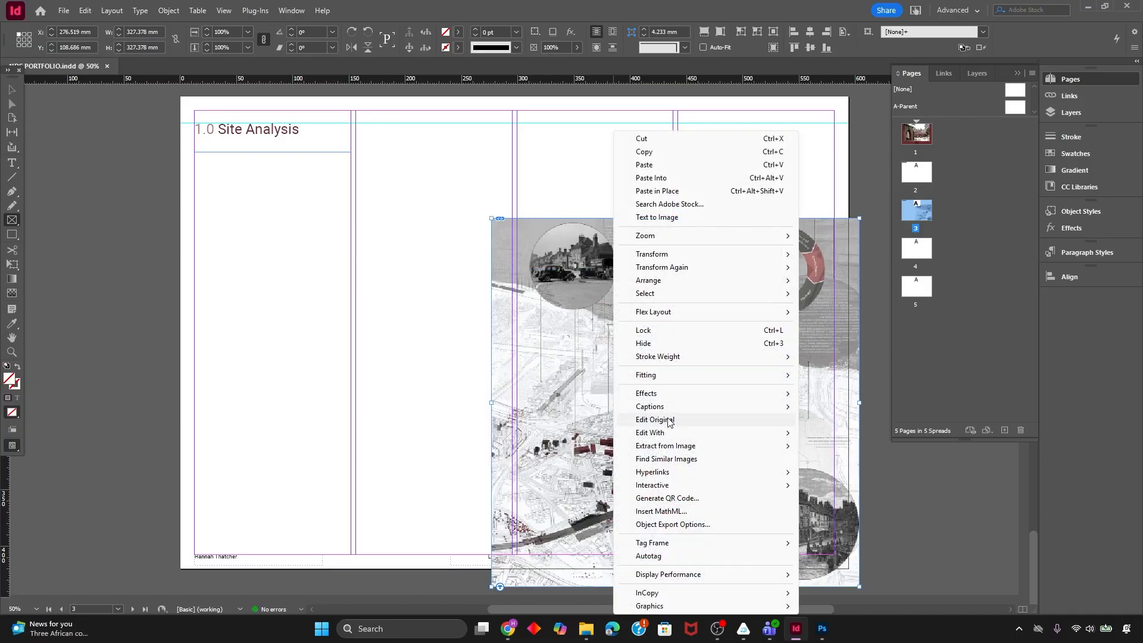
pyautogui.moveTo(670, 375)
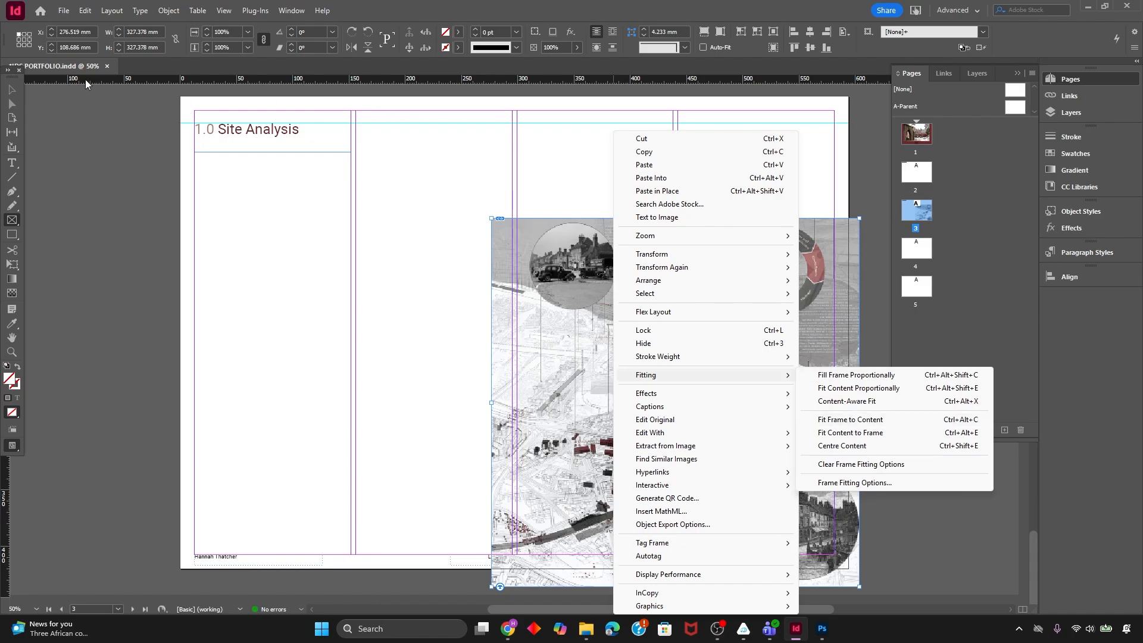
pyautogui.click(17, 91)
pyautogui.moveTo(583, 331); pyautogui.dragTo(557, 288)
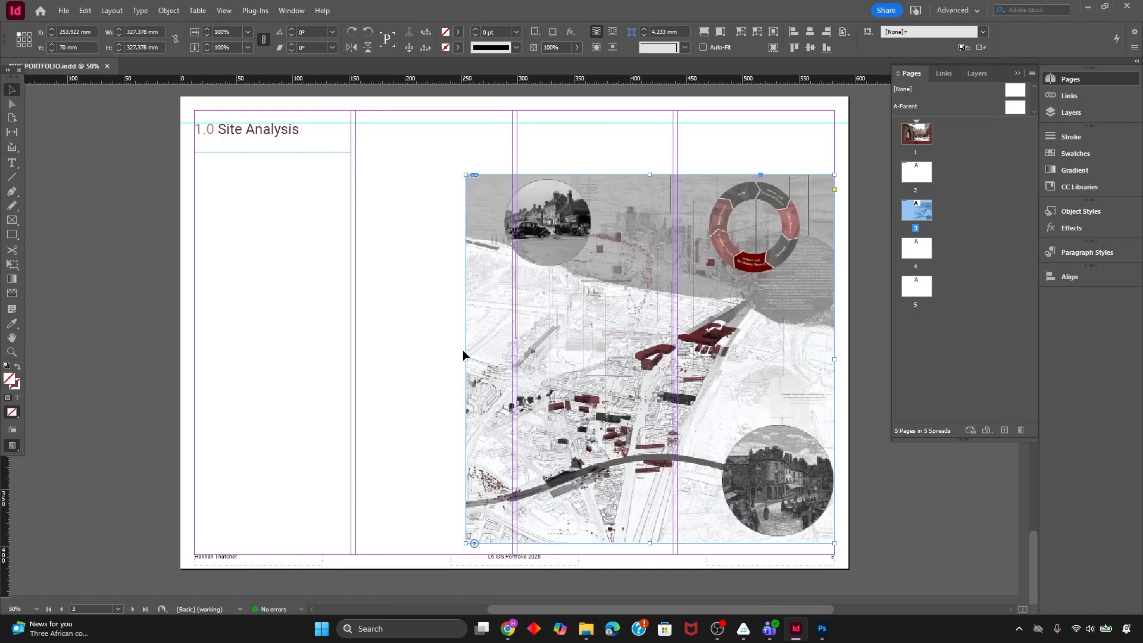
pyautogui.moveTo(466, 359); pyautogui.dragTo(516, 357)
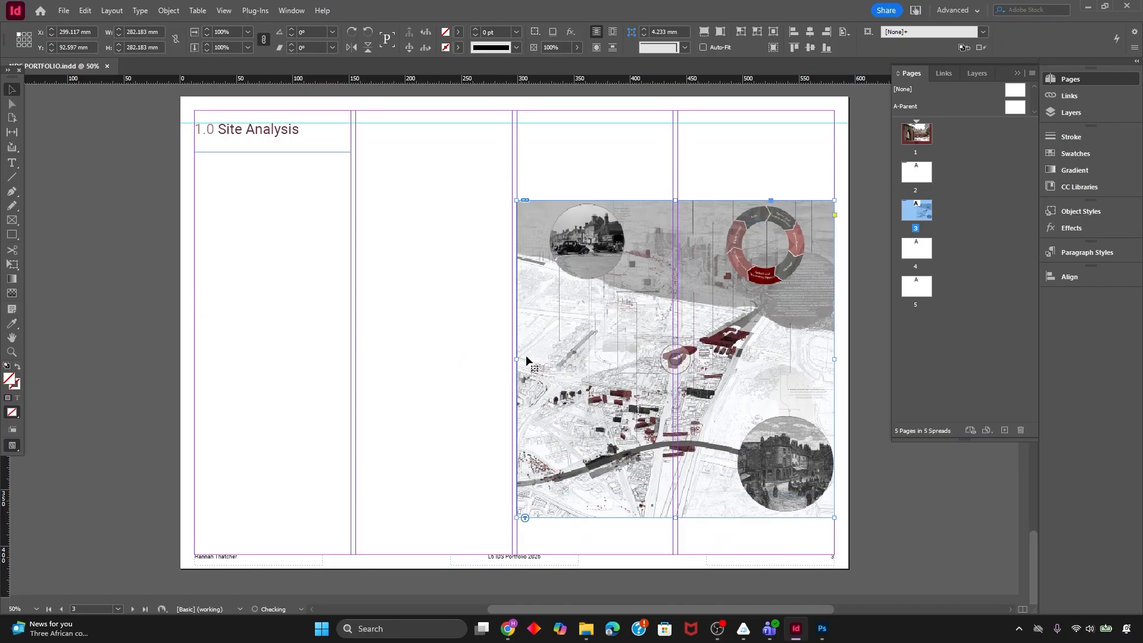
# Move the SiteAxo image down to a Y position of 108.5 mm on page 3 and check its placement
pyautogui.click(453, 457)
pyautogui.press('w')
pyautogui.press('w')
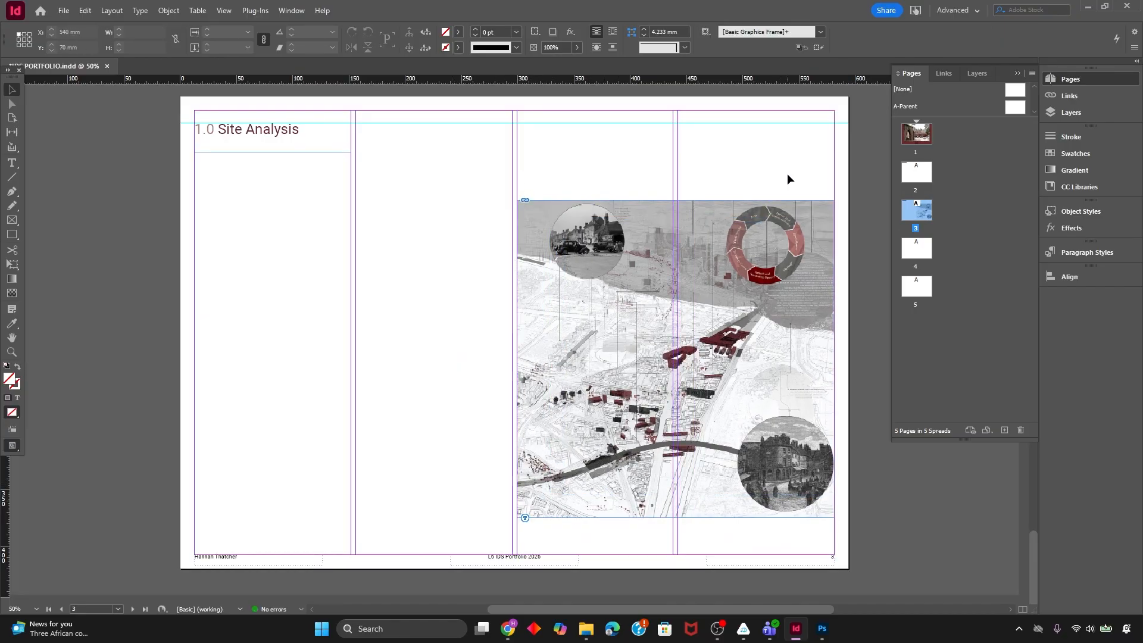
pyautogui.moveTo(606, 441); pyautogui.dragTo(604, 459)
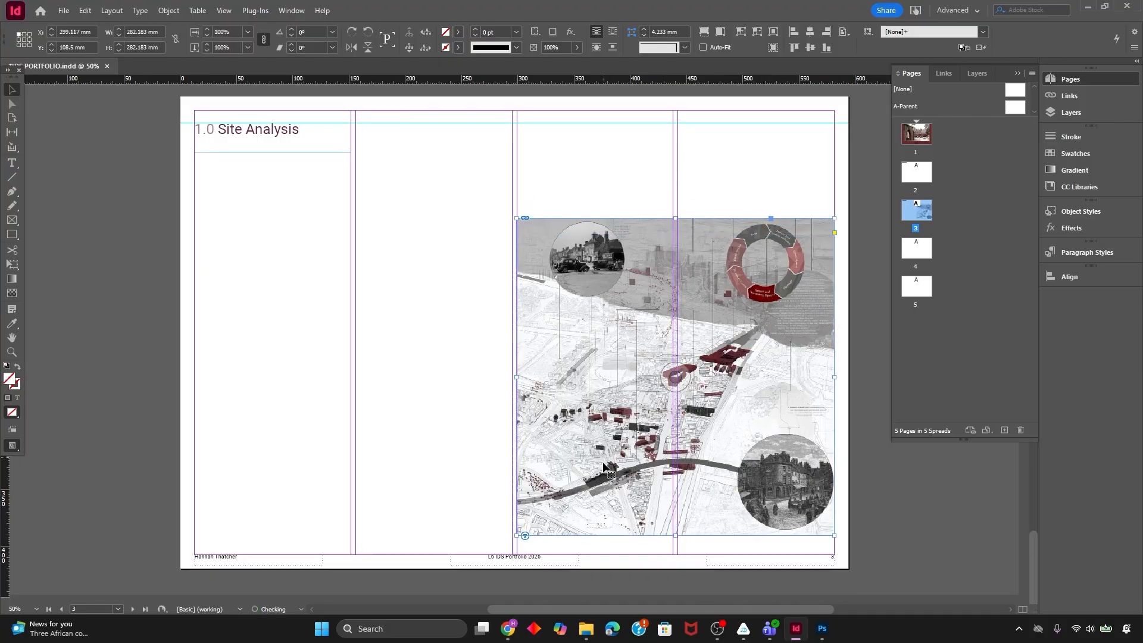
pyautogui.click(488, 523)
pyautogui.press('w')
pyautogui.press('w')
pyautogui.hotkey('ctrl', '=')
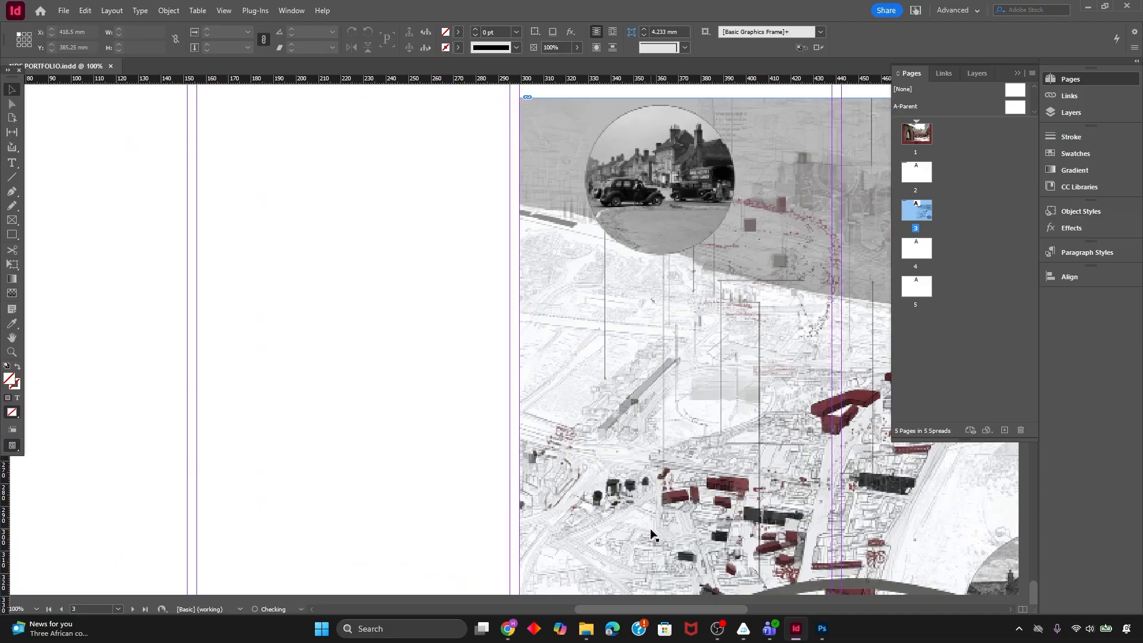
pyautogui.scroll(-5, 650, 528)
pyautogui.hotkey('ctrl', '-')
pyautogui.hotkey('ctrl', '-')
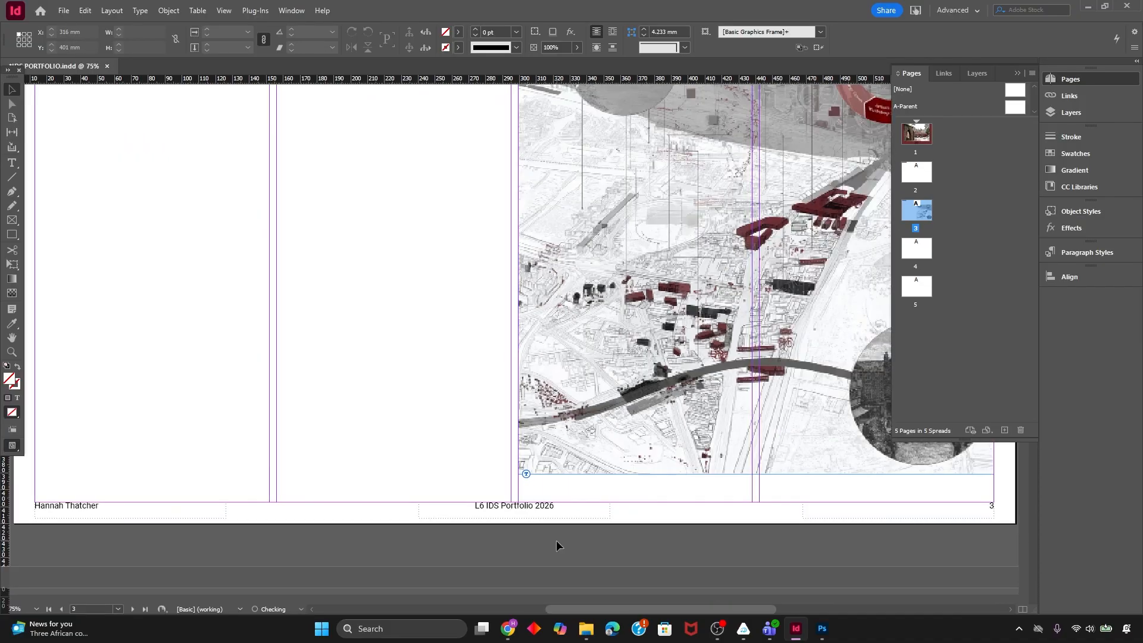
pyautogui.scroll(2, 801, 320)
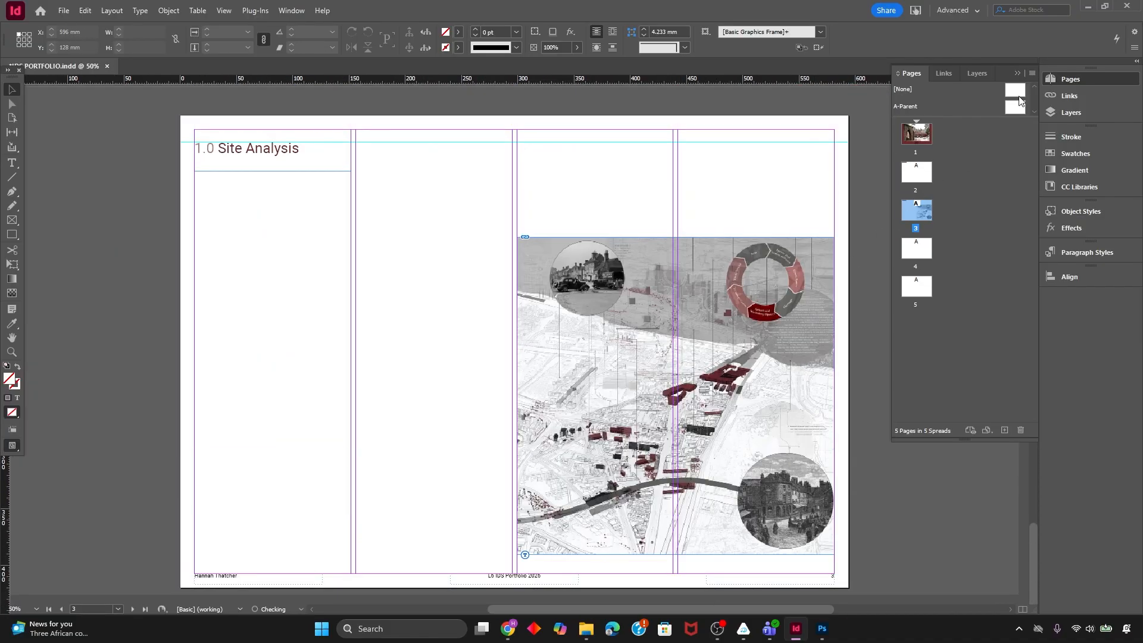
# Add a horizontal guide at 392.25 mm on the A-Parent page and check it on the inner pages
pyautogui.doubleClick(1016, 109)
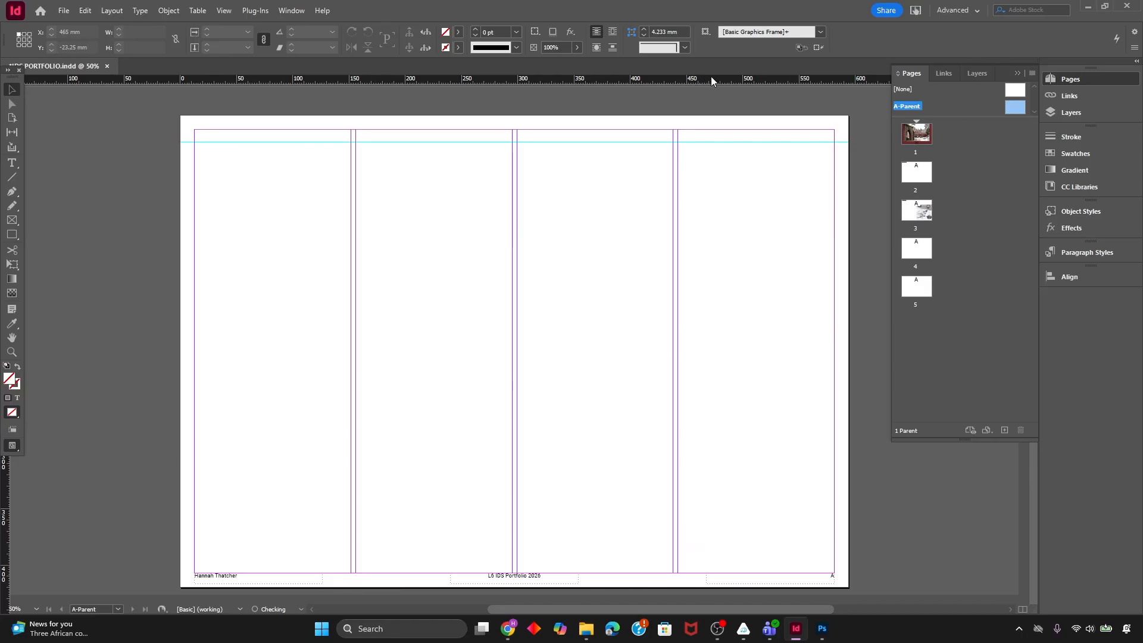
pyautogui.moveTo(711, 77); pyautogui.dragTo(744, 556)
pyautogui.doubleClick(917, 173)
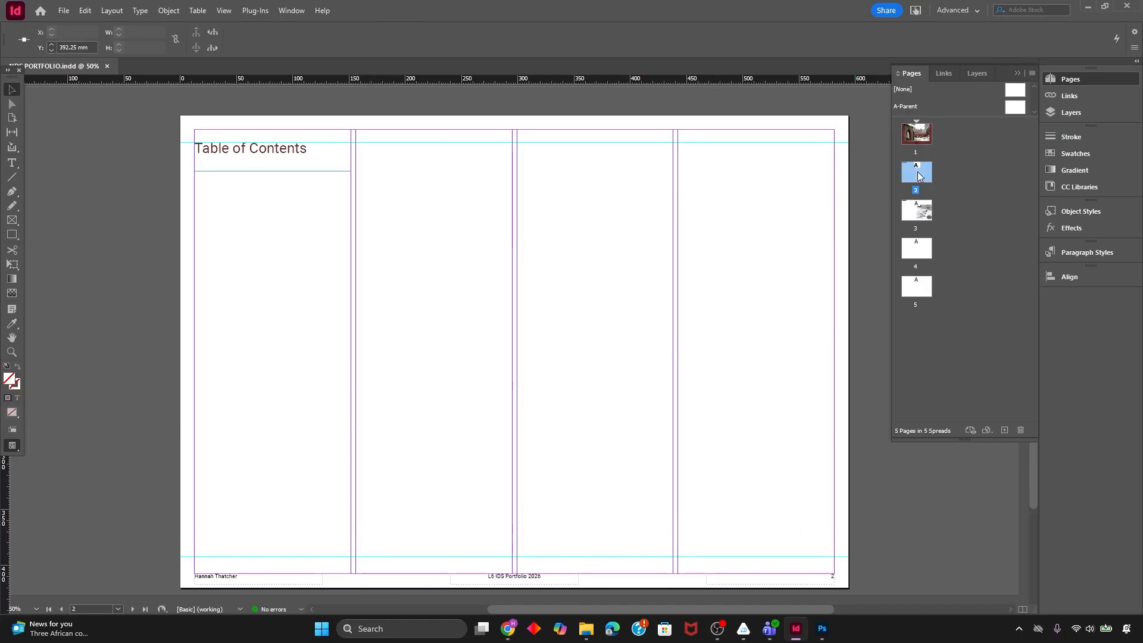
pyautogui.scroll(-10, 714, 460)
pyautogui.scroll(-3, 605, 474)
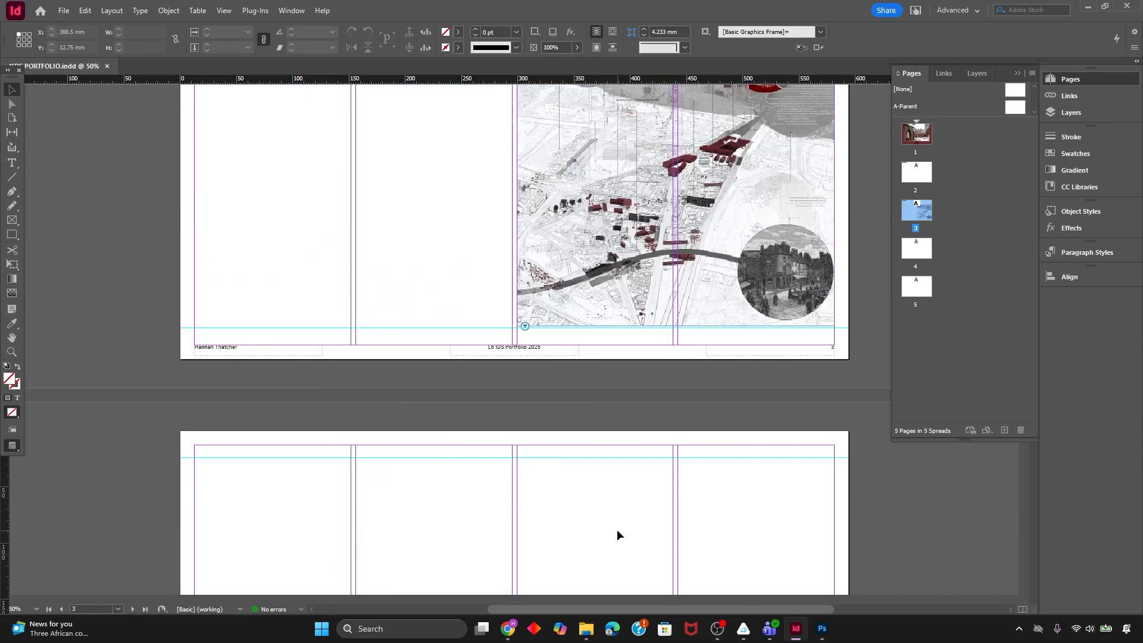
# Move the SiteAxo image off its columns and try the vertical centre, bottom and top alignments relative to the margins
pyautogui.click(783, 324)
pyautogui.moveTo(784, 324); pyautogui.dragTo(758, 268)
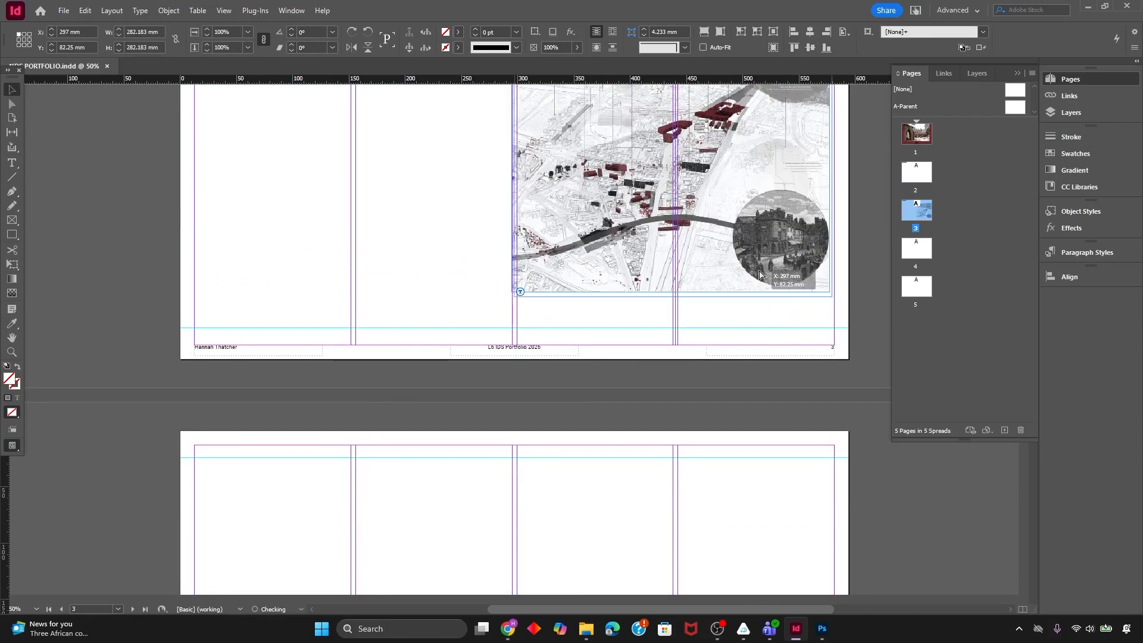
pyautogui.click(1069, 277)
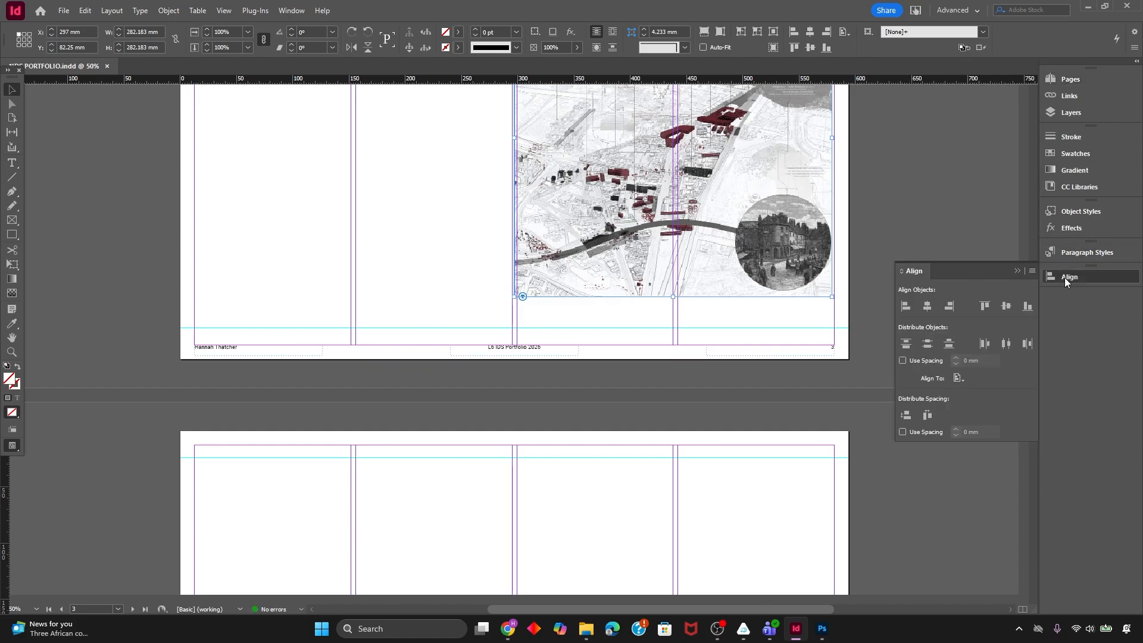
pyautogui.click(969, 379)
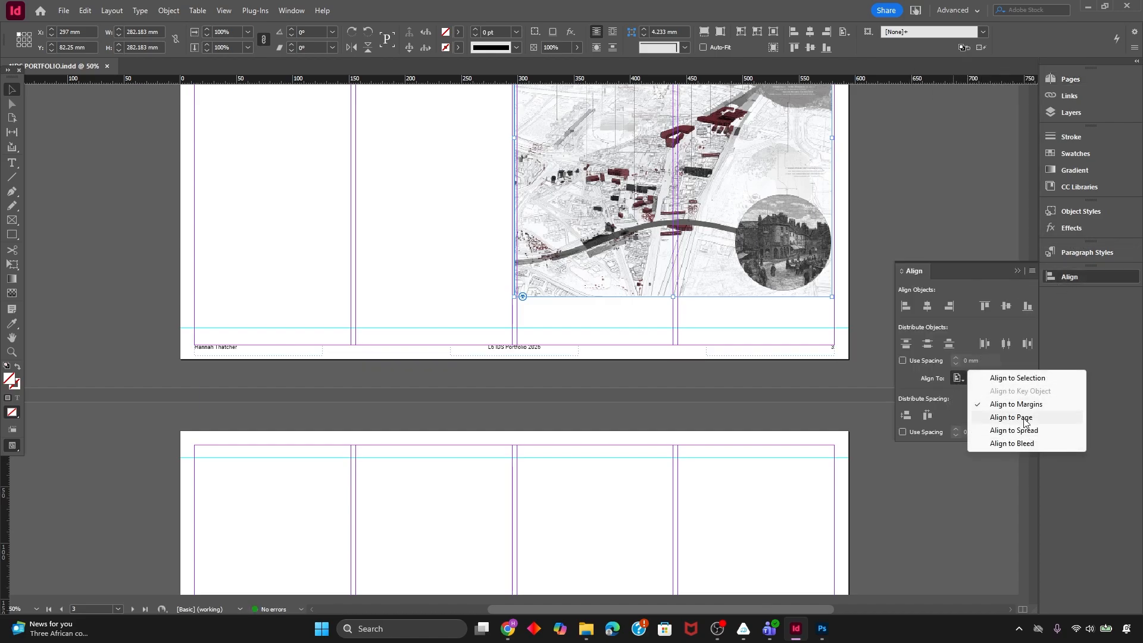
pyautogui.click(1023, 405)
pyautogui.click(1006, 307)
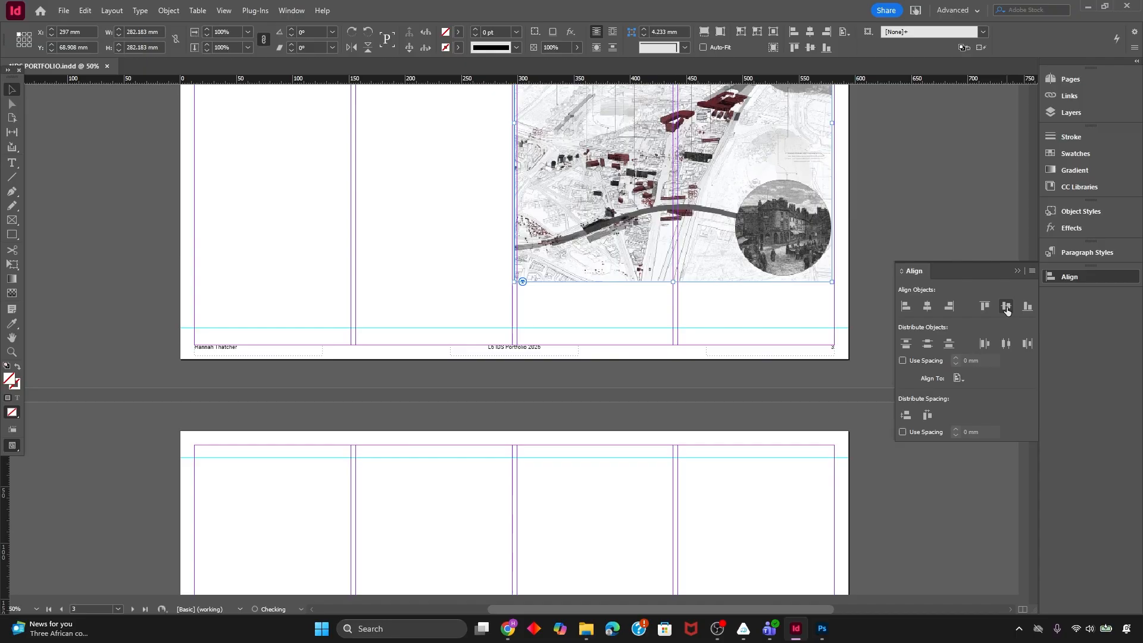
pyautogui.click(1028, 307)
pyautogui.click(985, 306)
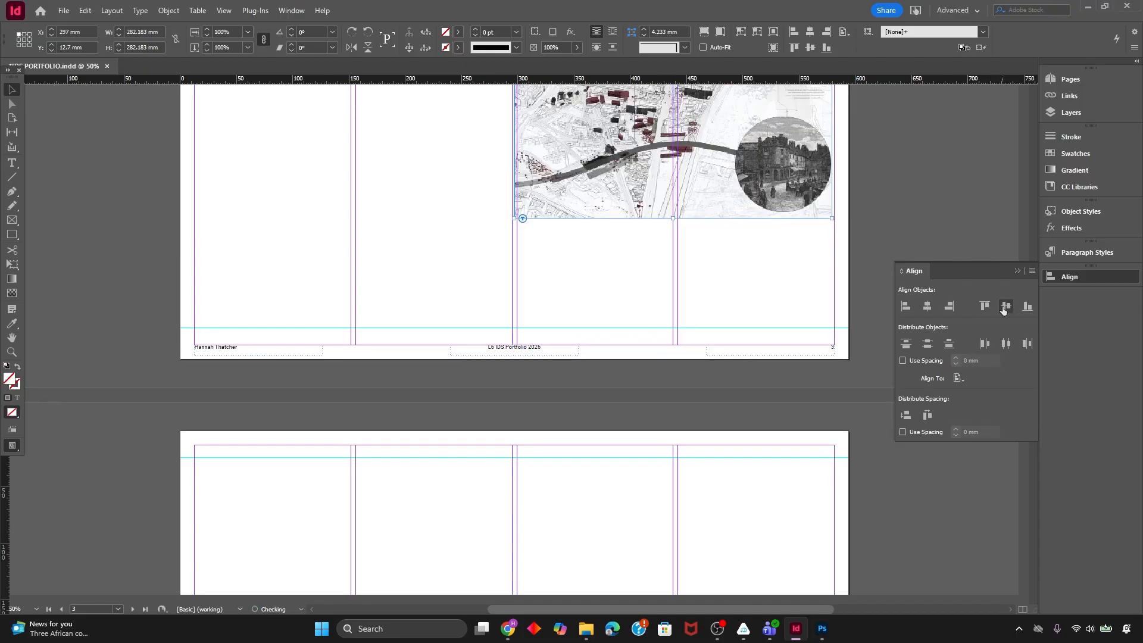
# Move the SiteAxo image back into the two right-hand columns with its bottom edge on the lower guide and preview the page
pyautogui.moveTo(768, 173); pyautogui.dragTo(768, 282)
pyautogui.click(462, 246)
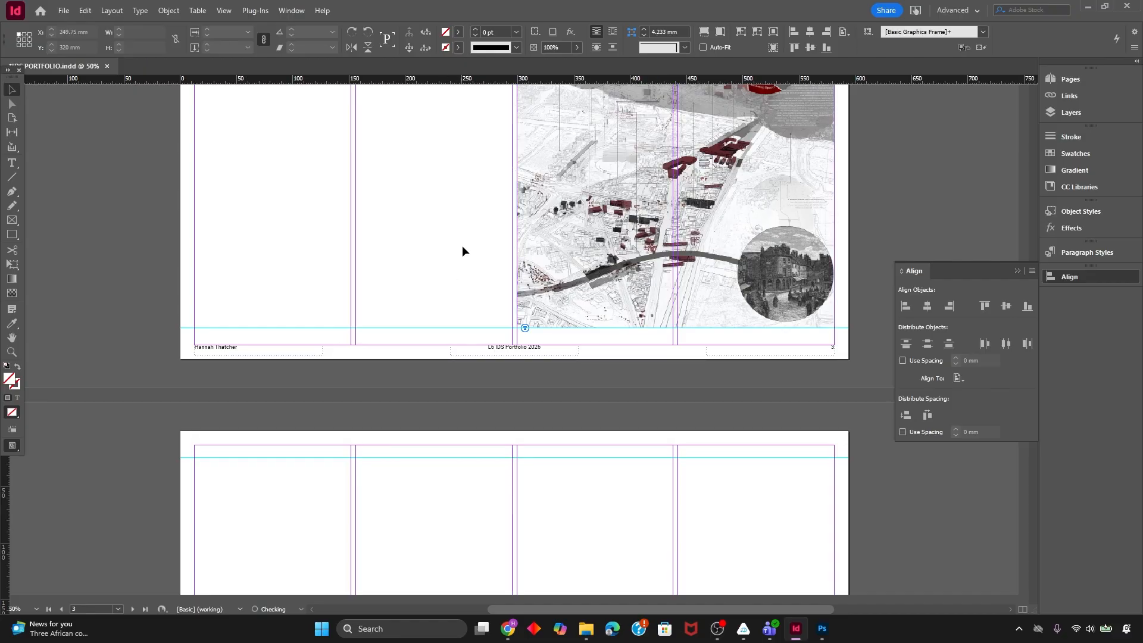
pyautogui.scroll(3, 462, 246)
pyautogui.press('w')
pyautogui.press('w')
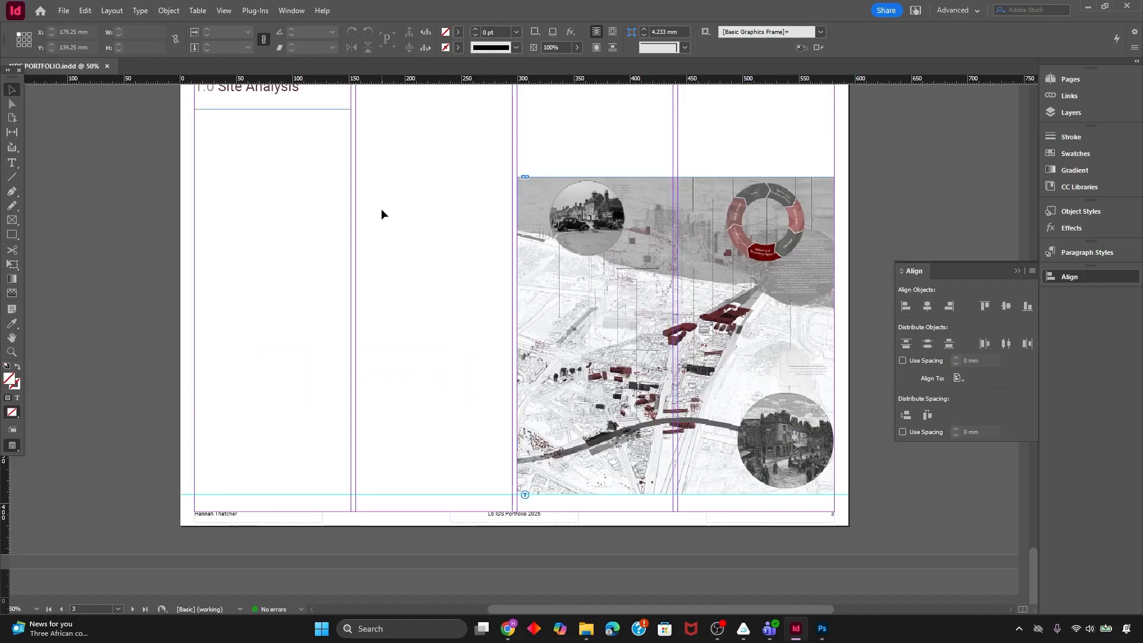
# Preview page 3 and inspect the SiteAxo image's placement against the guides and its alt text badge
pyautogui.press('w')
pyautogui.scroll(3, 556, 274)
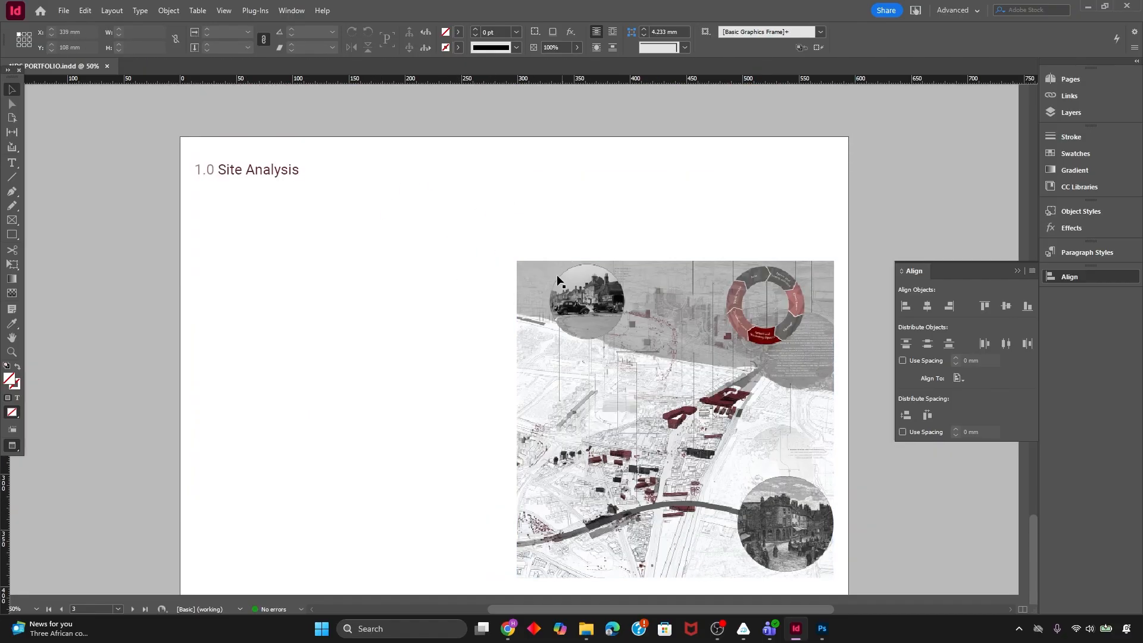
pyautogui.press('w')
pyautogui.scroll(-3, 533, 350)
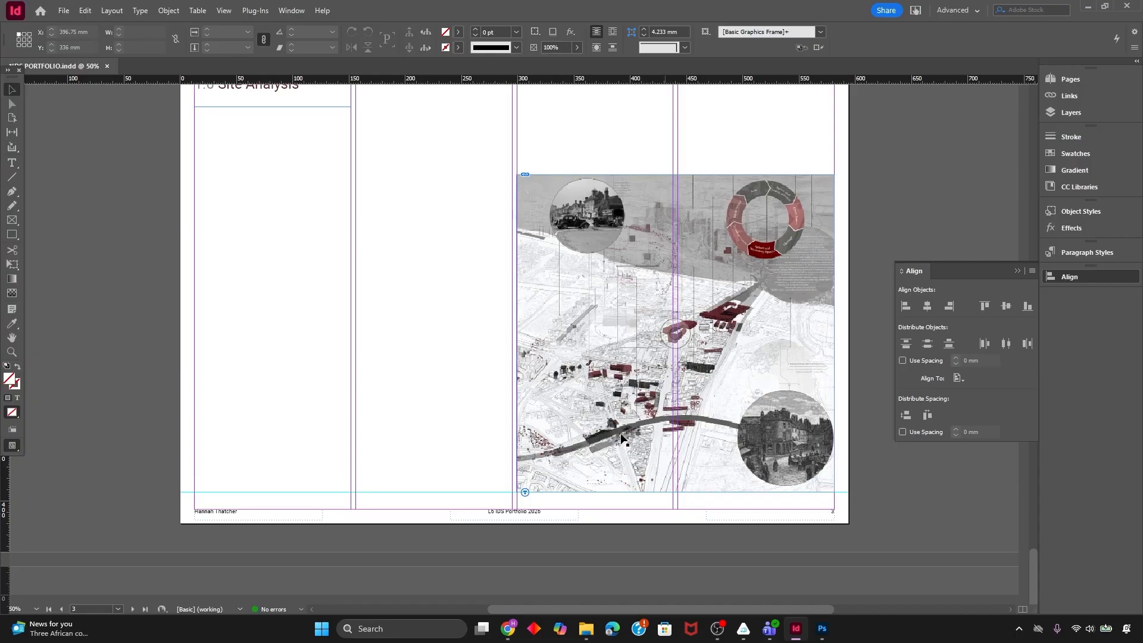
pyautogui.click(524, 494)
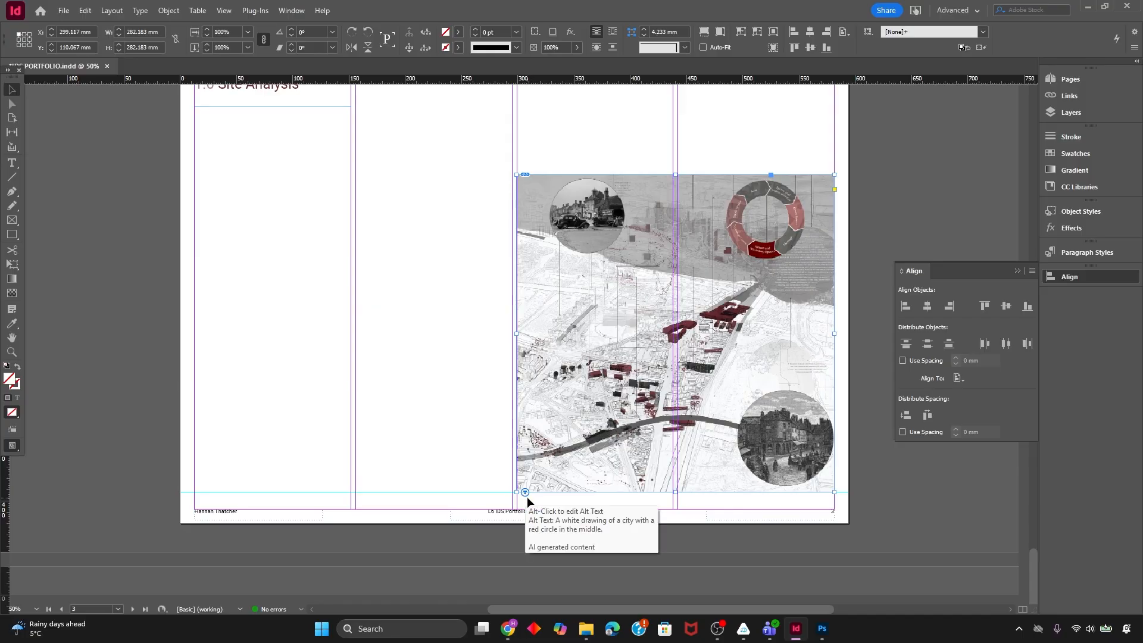
pyautogui.click(474, 410)
pyautogui.scroll(4, 473, 411)
pyautogui.scroll(-1, 470, 405)
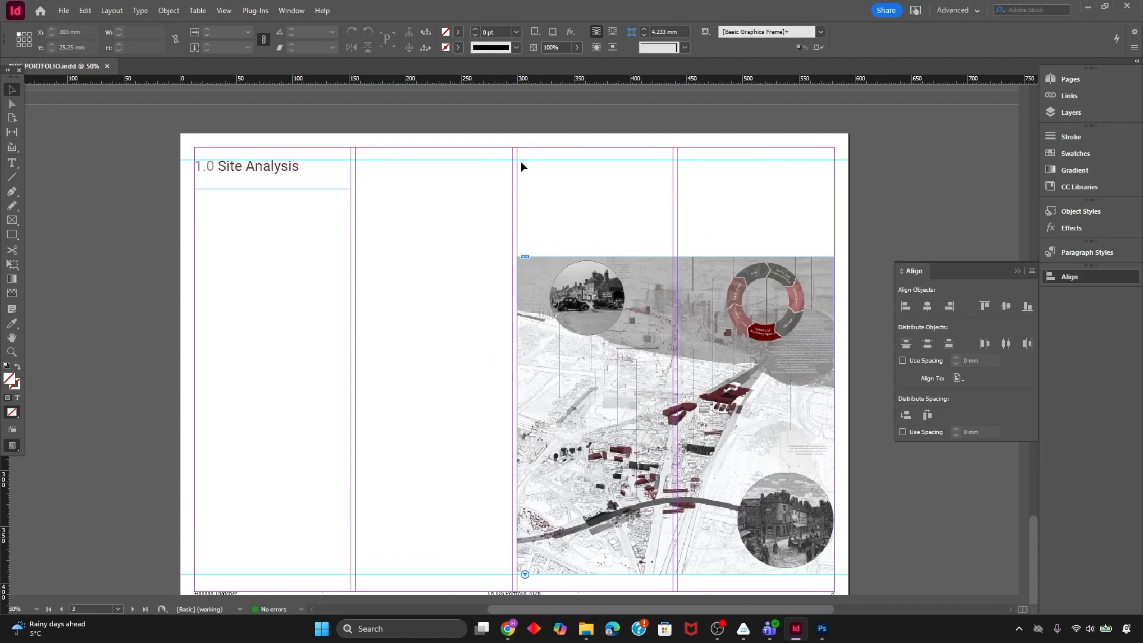
# Place Photo 1 in a frame on the upper guide, fit the frame to its content, and align it with the third column's left edge
pyautogui.press('f')
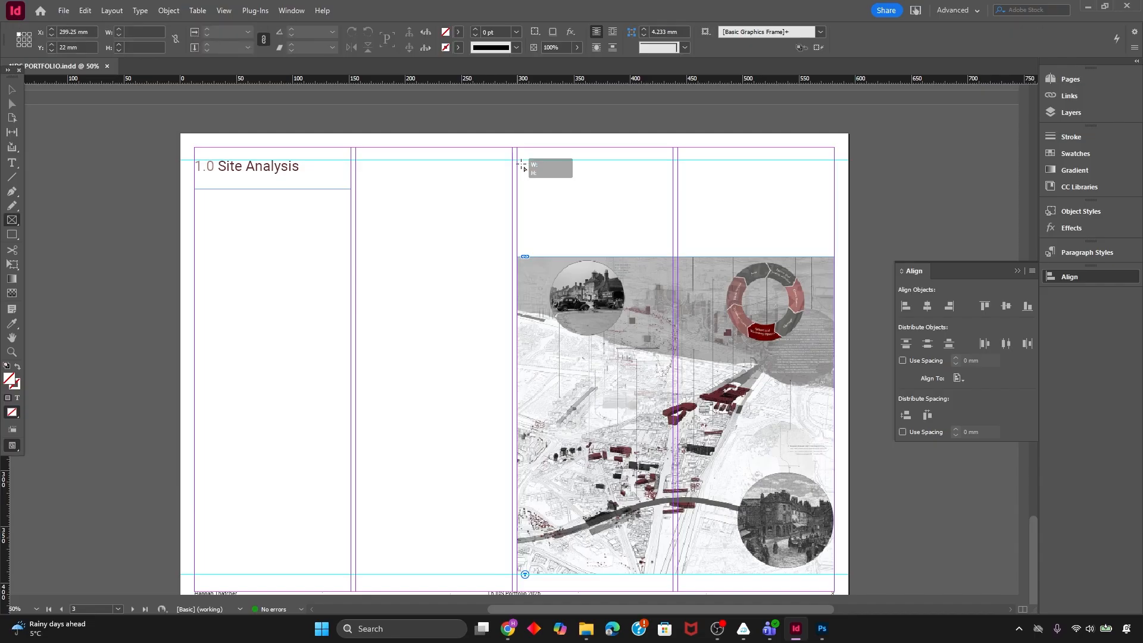
pyautogui.moveTo(518, 161); pyautogui.dragTo(651, 235)
pyautogui.hotkey('ctrl', 'd')
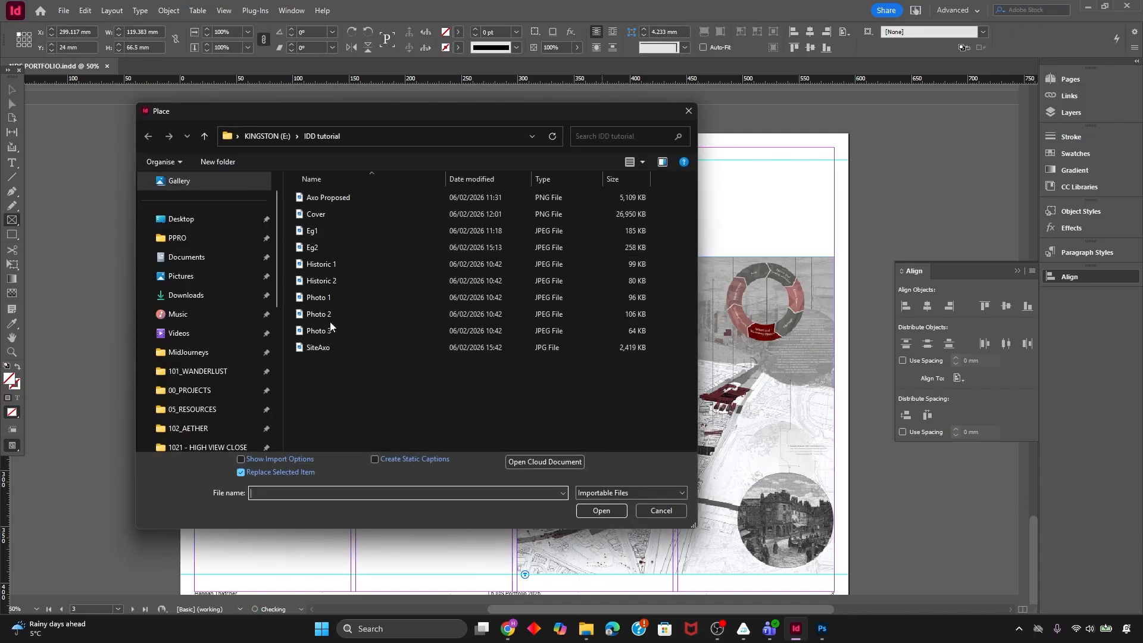
pyautogui.doubleClick(328, 298)
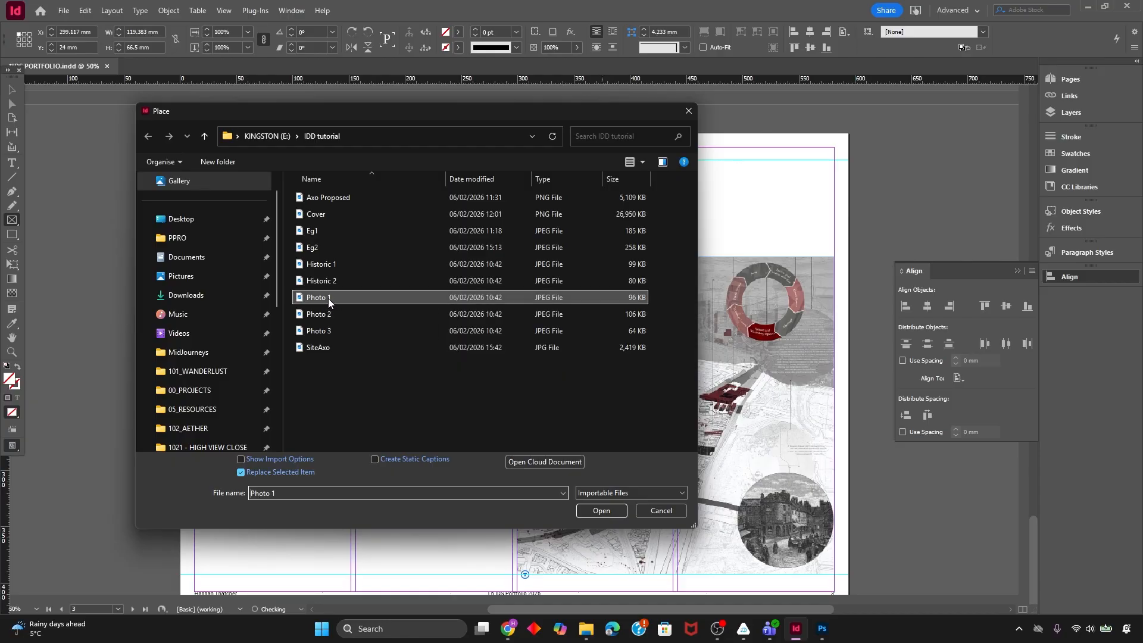
pyautogui.hotkey('ctrl', 'alt', 'c')
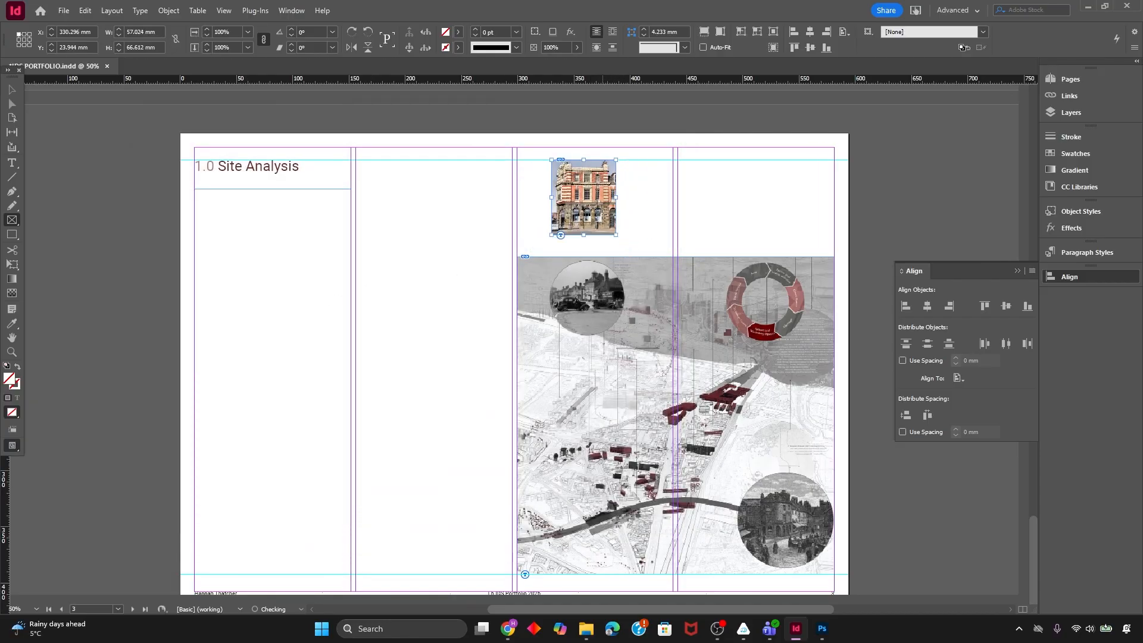
pyautogui.press('v')
pyautogui.moveTo(603, 216); pyautogui.dragTo(534, 213)
pyautogui.click(624, 213)
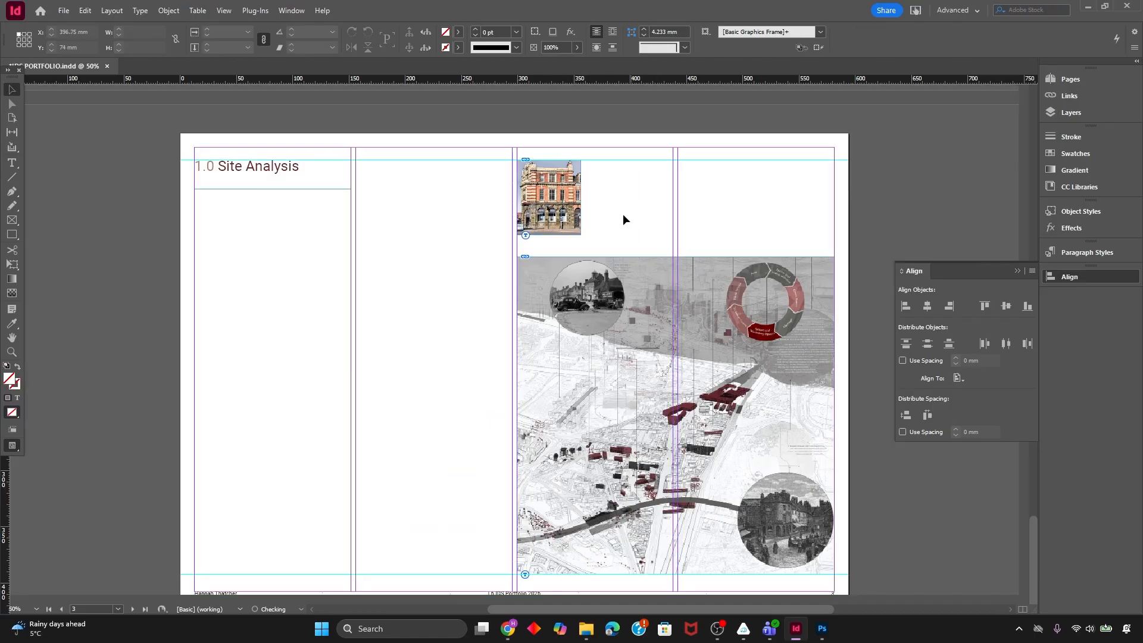
# Place Photo 2 in a new frame about 63 by 62 mm and position it beside Photo 1 on the upper guide
pyautogui.press('f')
pyautogui.moveTo(609, 161); pyautogui.dragTo(680, 232)
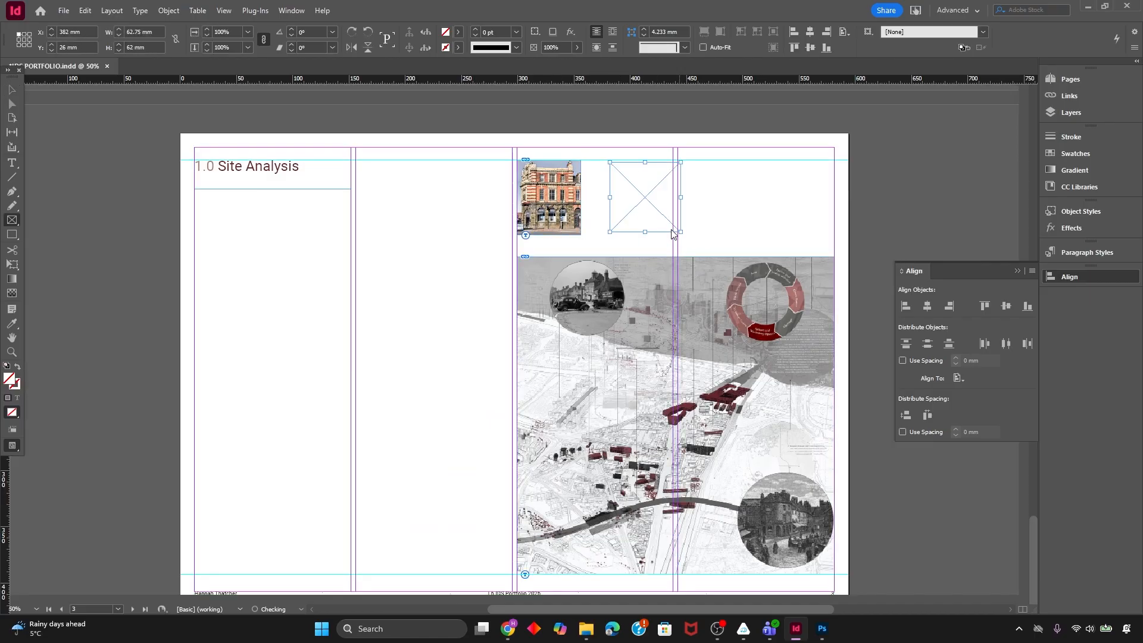
pyautogui.hotkey('ctrl', 'd')
pyautogui.doubleClick(338, 312)
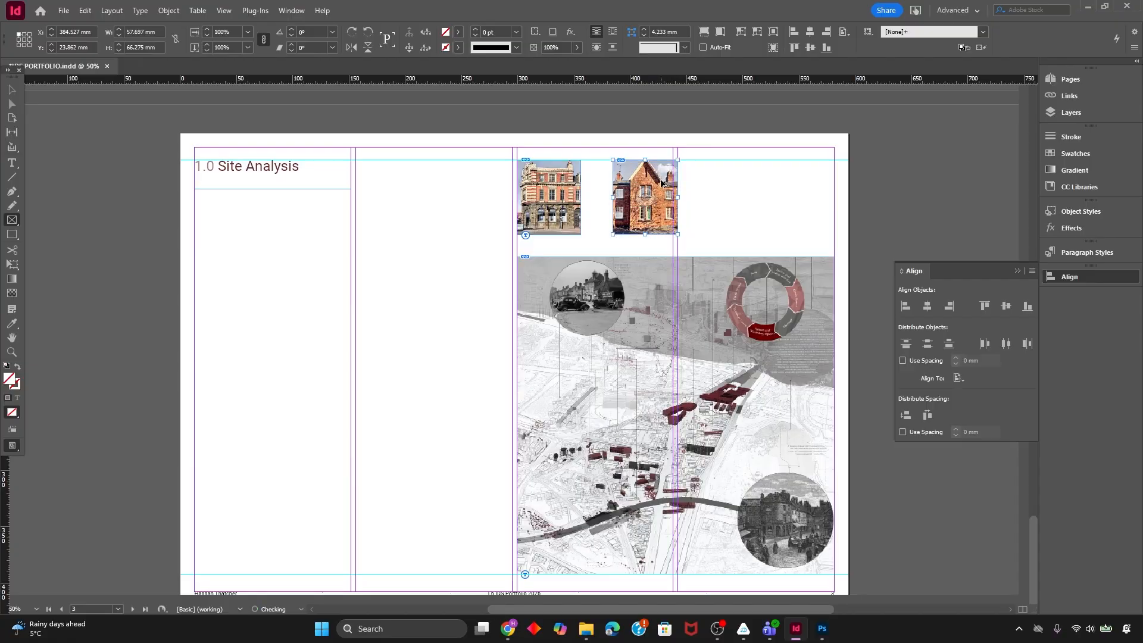
pyautogui.press('v')
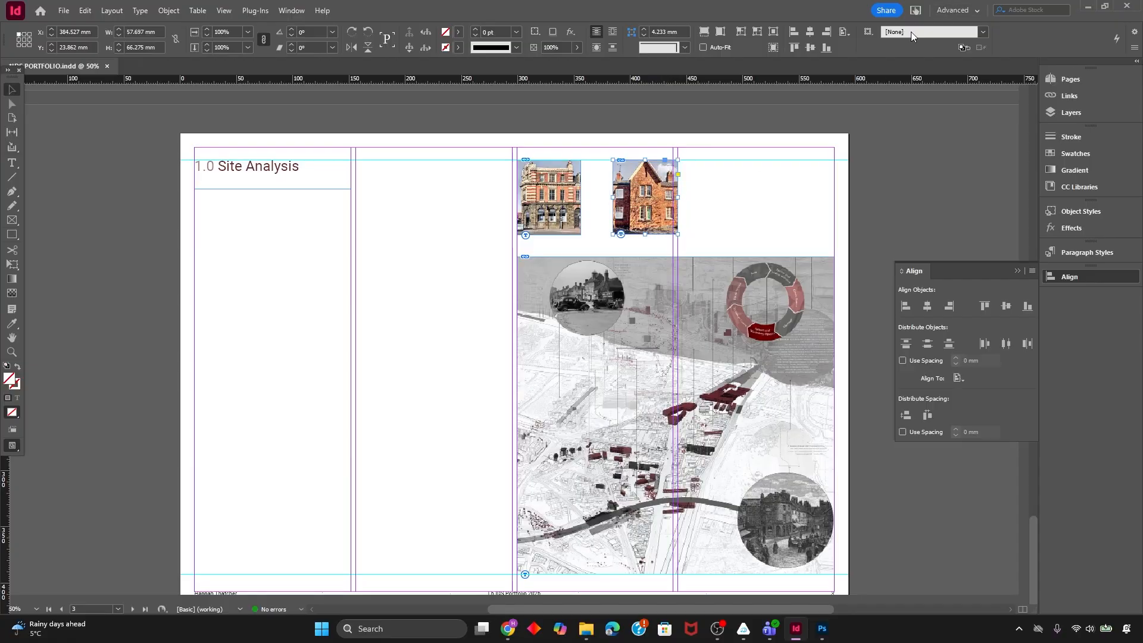
pyautogui.moveTo(621, 216)
pyautogui.mouseDown()
pyautogui.moveTo(592, 212)
pyautogui.moveTo(567, 237)
pyautogui.moveTo(606, 215)
pyautogui.moveTo(559, 196)
pyautogui.moveTo(576, 218)
pyautogui.moveTo(560, 232)
pyautogui.moveTo(642, 235)
pyautogui.moveTo(618, 223)
pyautogui.moveTo(683, 256)
pyautogui.moveTo(694, 230)
pyautogui.moveTo(595, 262)
pyautogui.moveTo(541, 378)
pyautogui.moveTo(556, 189)
pyautogui.moveTo(552, 359)
pyautogui.moveTo(590, 214)
pyautogui.moveTo(677, 212)
pyautogui.moveTo(633, 213)
pyautogui.moveTo(603, 231)
pyautogui.moveTo(612, 226)
pyautogui.mouseUp()
# Place Photo 3 in a new frame on the upper guide, fit the frame to its content, and position it in the fourth column
pyautogui.press('f')
pyautogui.moveTo(687, 161); pyautogui.dragTo(802, 235)
pyautogui.hotkey('ctrl', 'd')
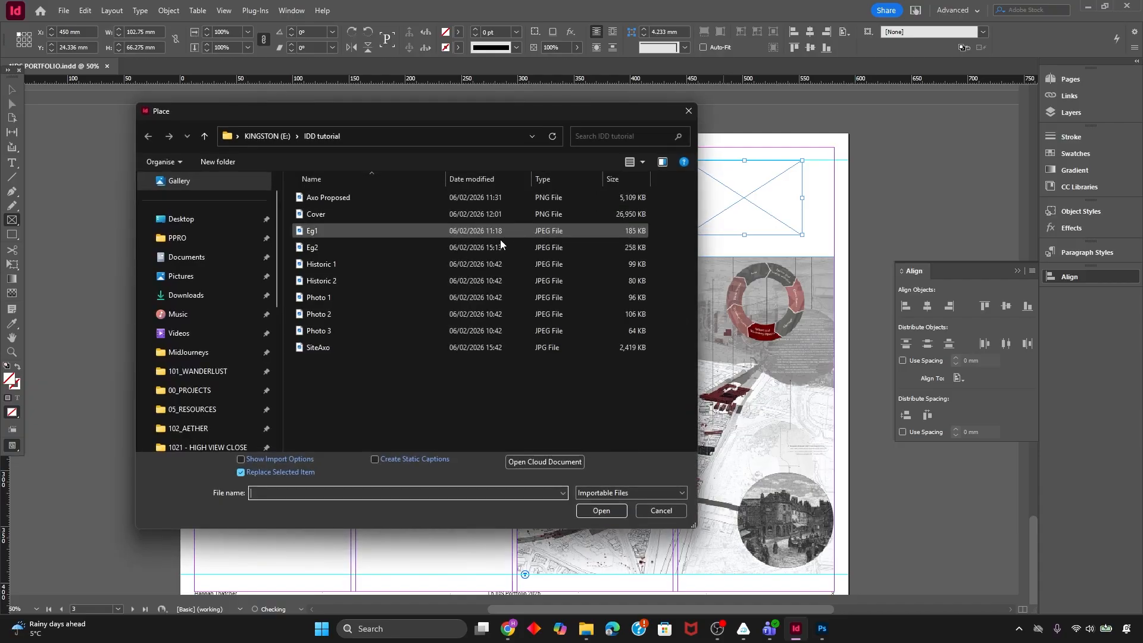
pyautogui.doubleClick(360, 326)
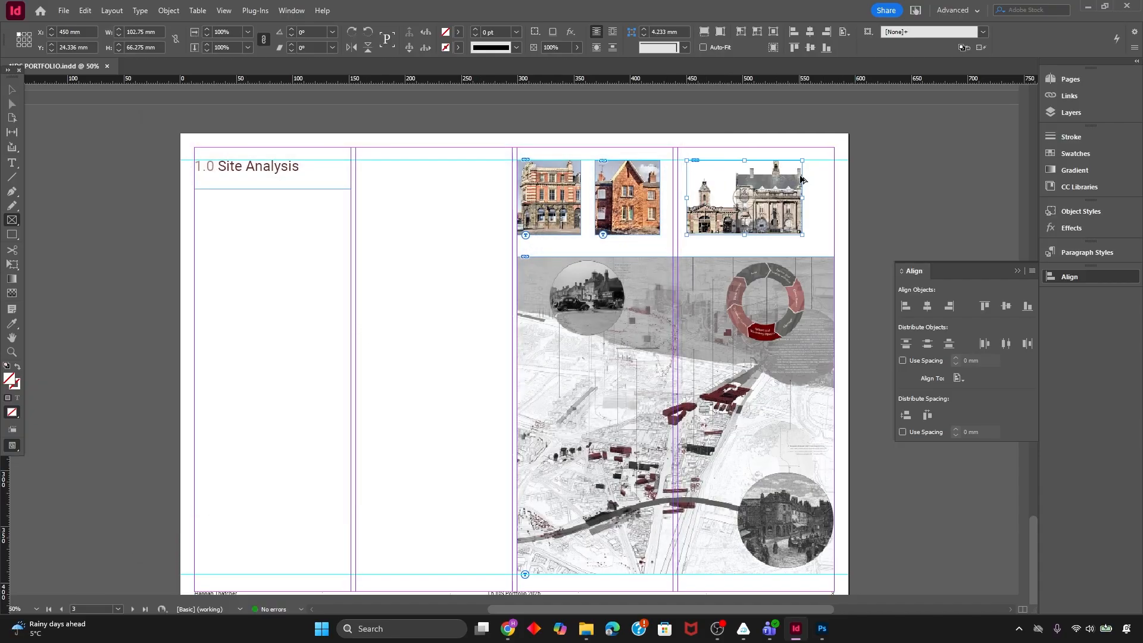
pyautogui.hotkey('ctrl', 'alt', 'c')
pyautogui.press('v')
pyautogui.moveTo(791, 214); pyautogui.dragTo(777, 213)
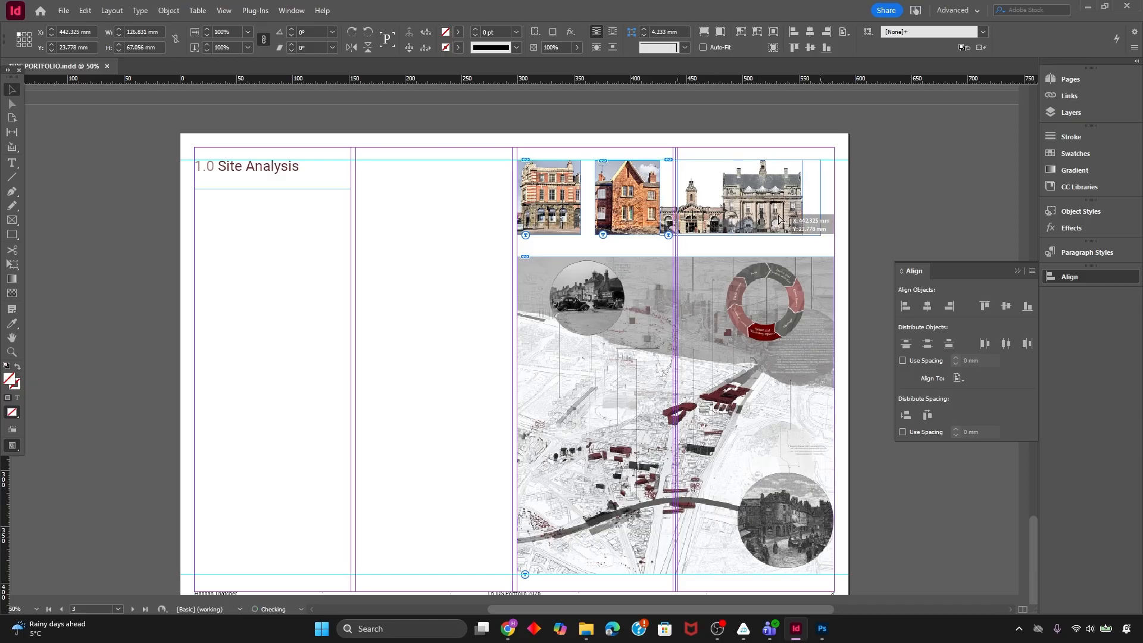
pyautogui.moveTo(670, 200); pyautogui.dragTo(692, 199)
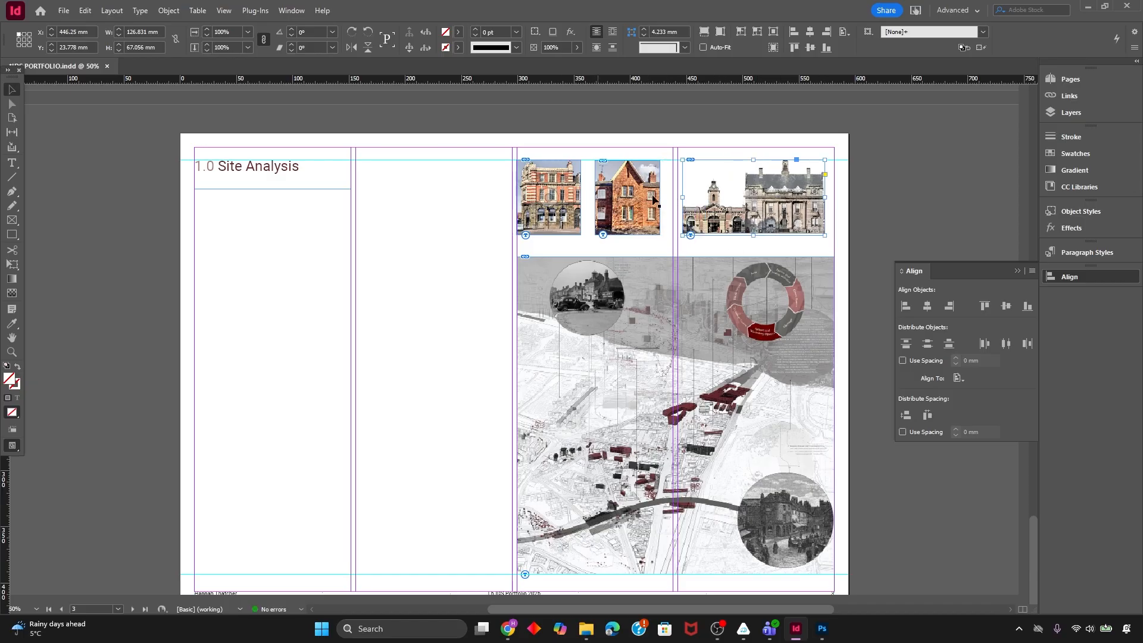
# Move Photo 2 to equal spacing between Photo 1 and Photo 3 and preview the row
pyautogui.click(668, 239)
pyautogui.moveTo(731, 243); pyautogui.dragTo(695, 227)
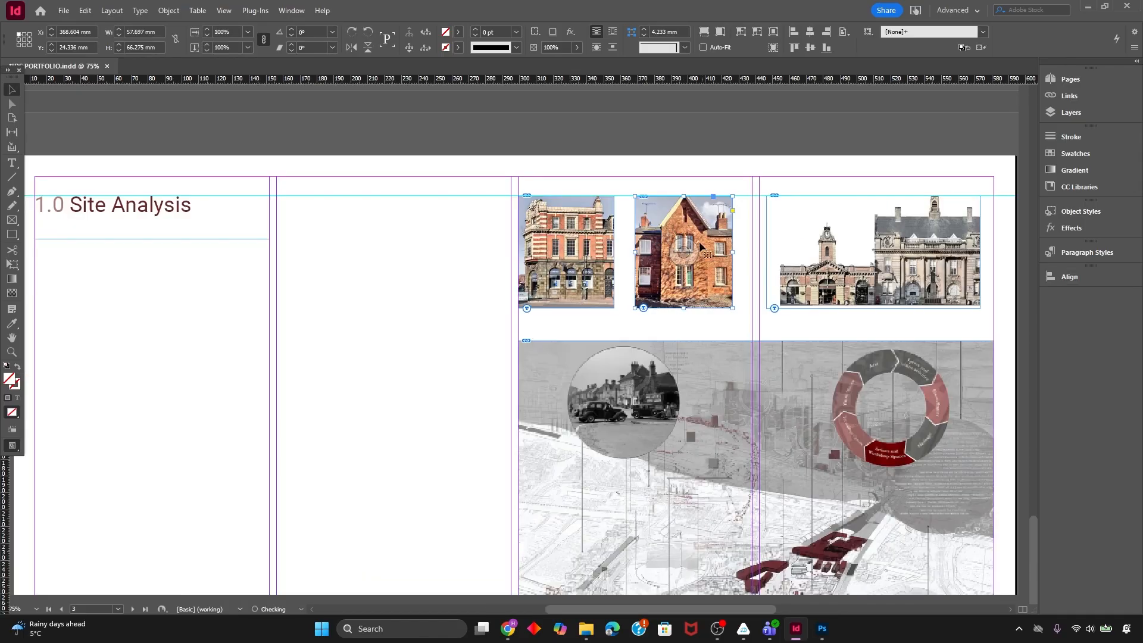
pyautogui.moveTo(697, 291); pyautogui.dragTo(708, 290)
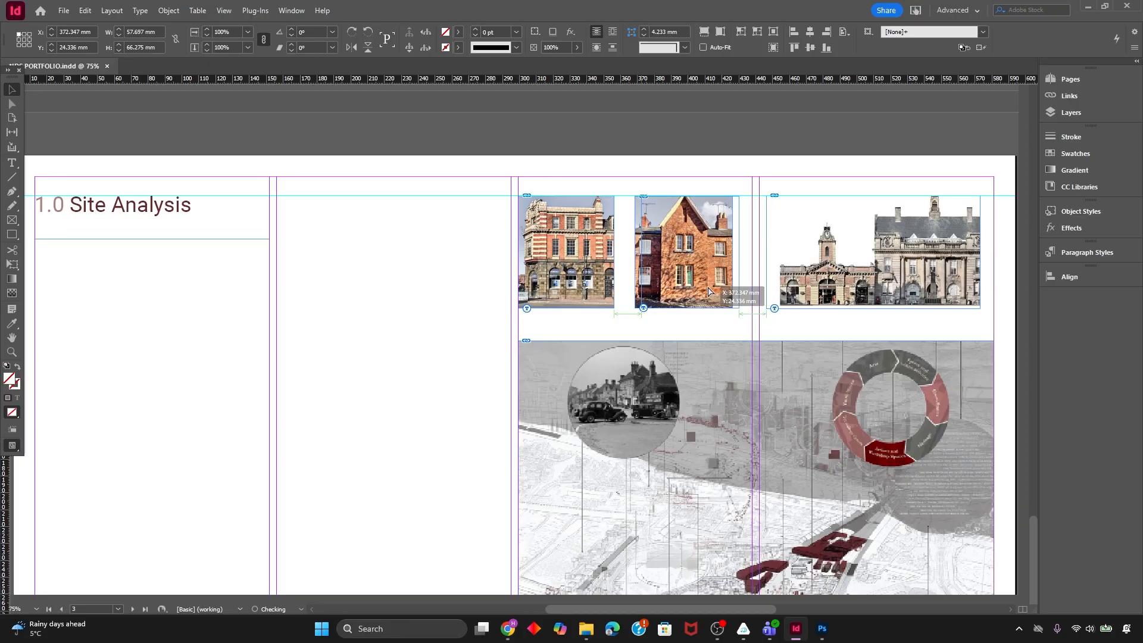
pyautogui.moveTo(709, 290); pyautogui.dragTo(709, 292)
pyautogui.click(716, 329)
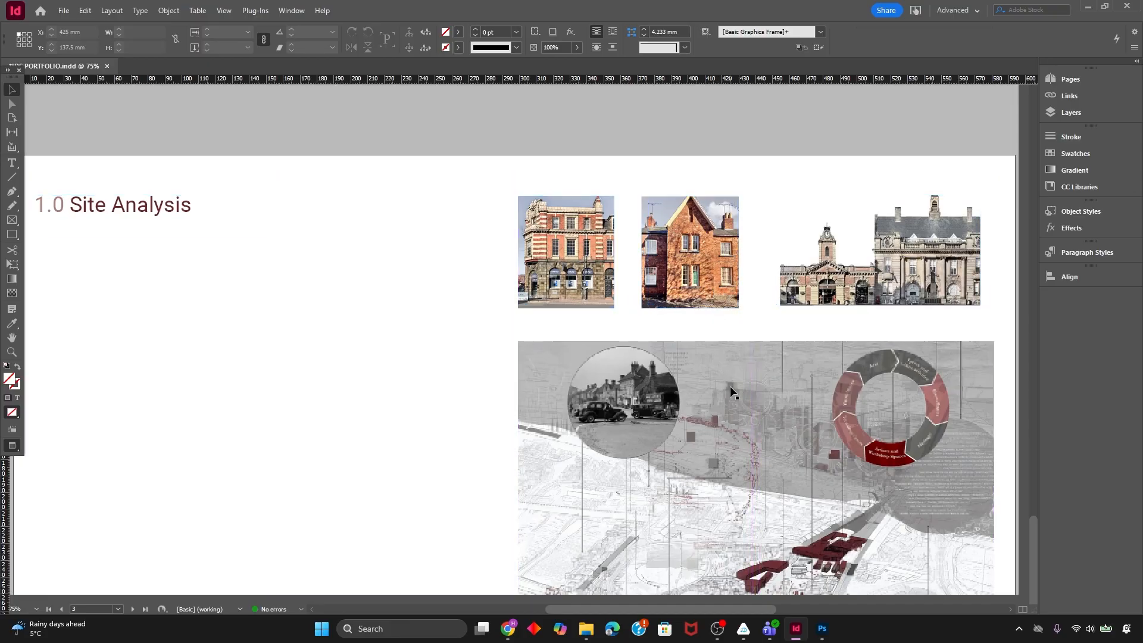
pyautogui.hotkey('ctrl', '-')
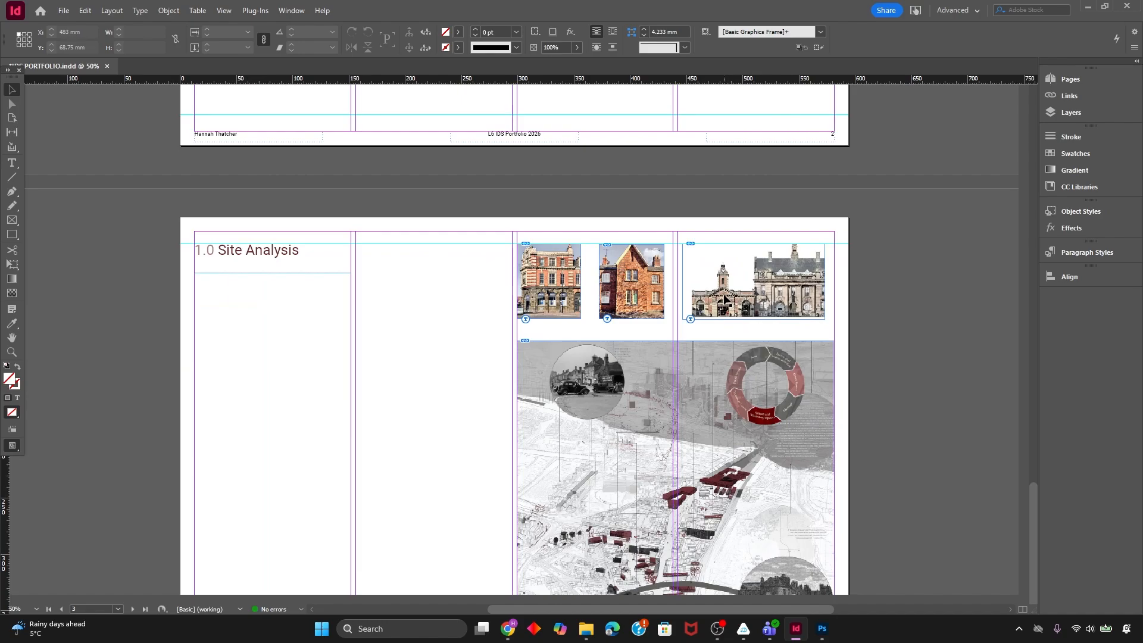
pyautogui.hotkey('ctrl', '=')
# Trim the empty left side of Photo 3's frame, re-centre Photo 2 between its neighbours, and preview the page
pyautogui.click(684, 293)
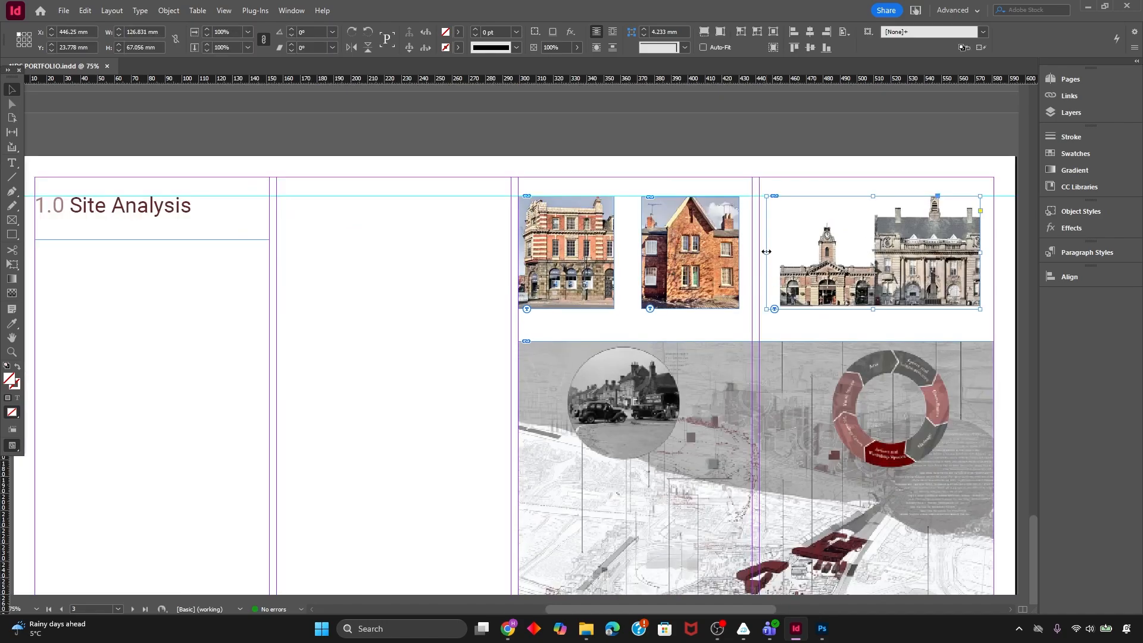
pyautogui.moveTo(766, 253); pyautogui.dragTo(780, 252)
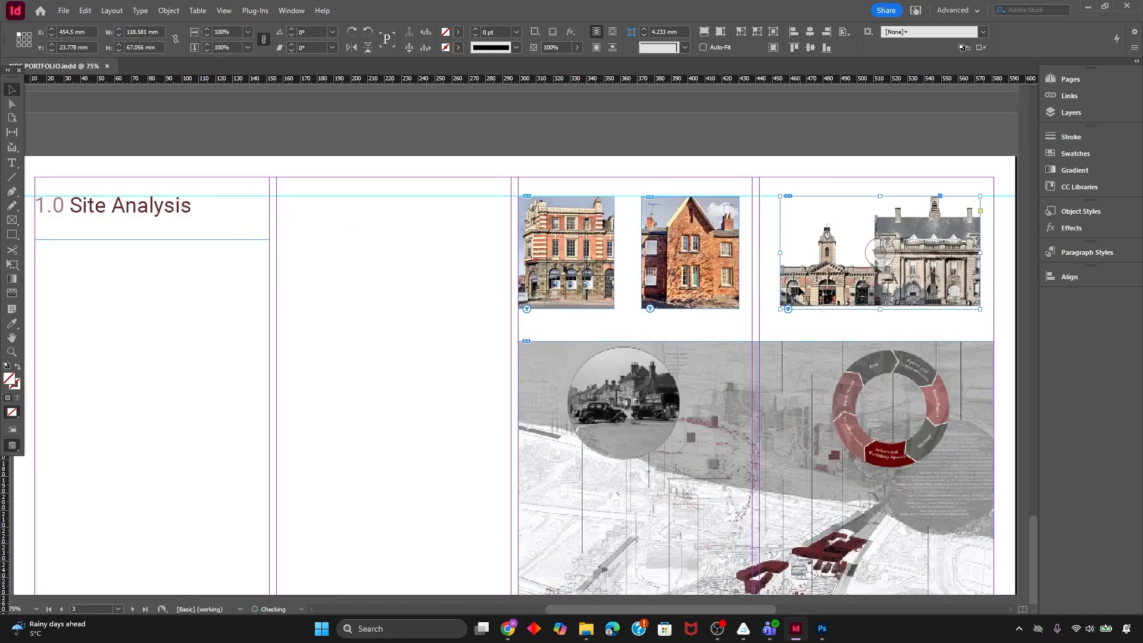
pyautogui.click(705, 283)
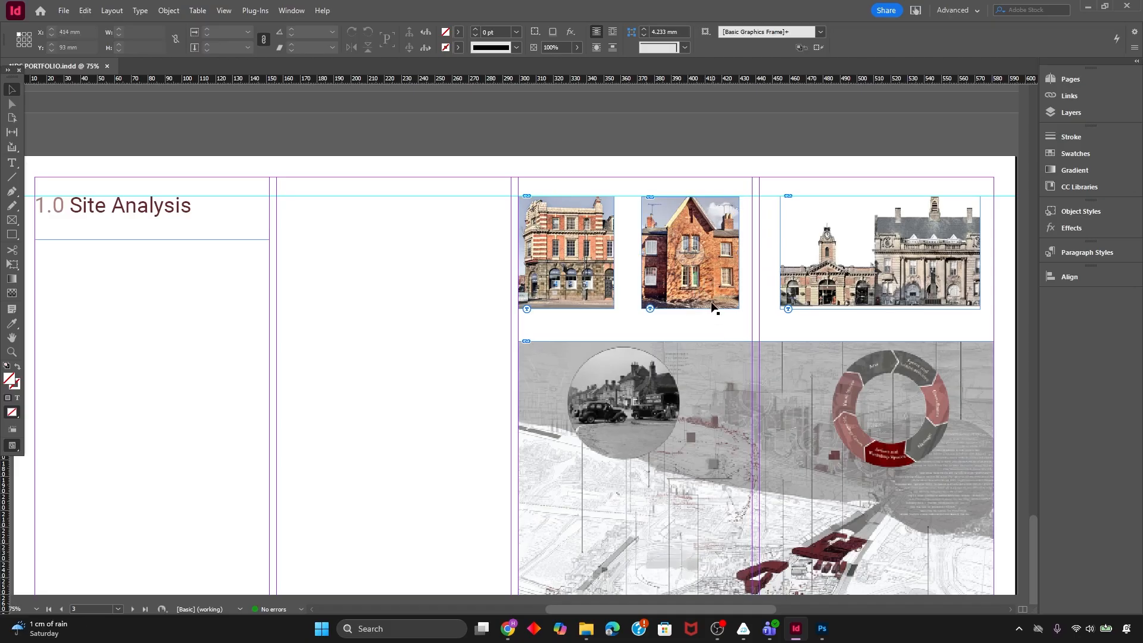
pyautogui.moveTo(707, 294); pyautogui.dragTo(720, 296)
pyautogui.click(701, 324)
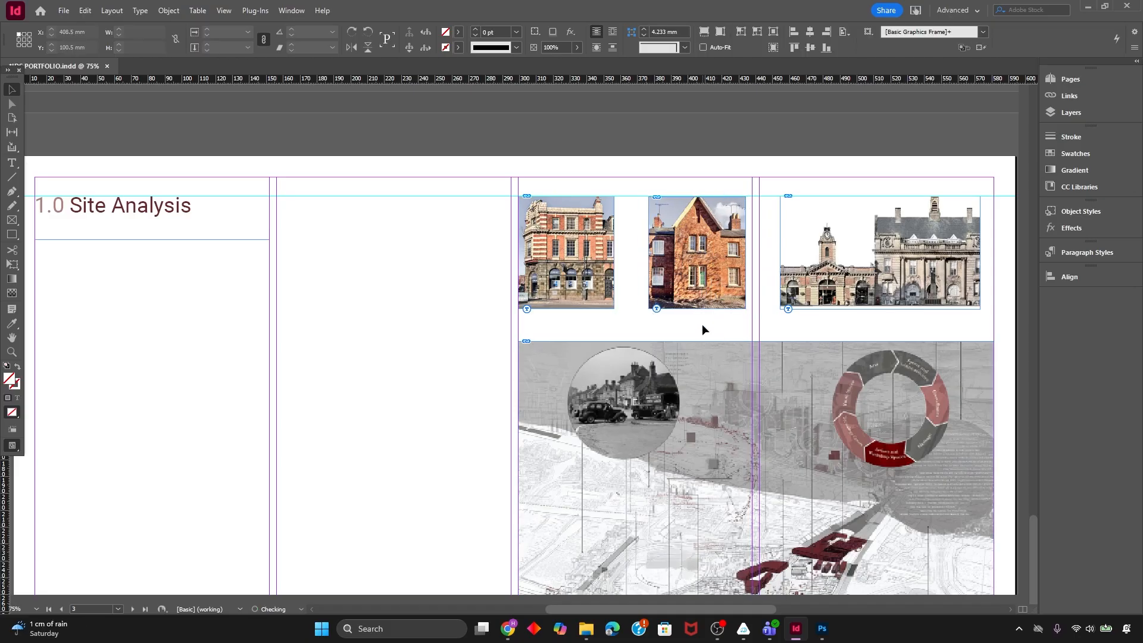
pyautogui.press('w')
pyautogui.hotkey('ctrl', '-')
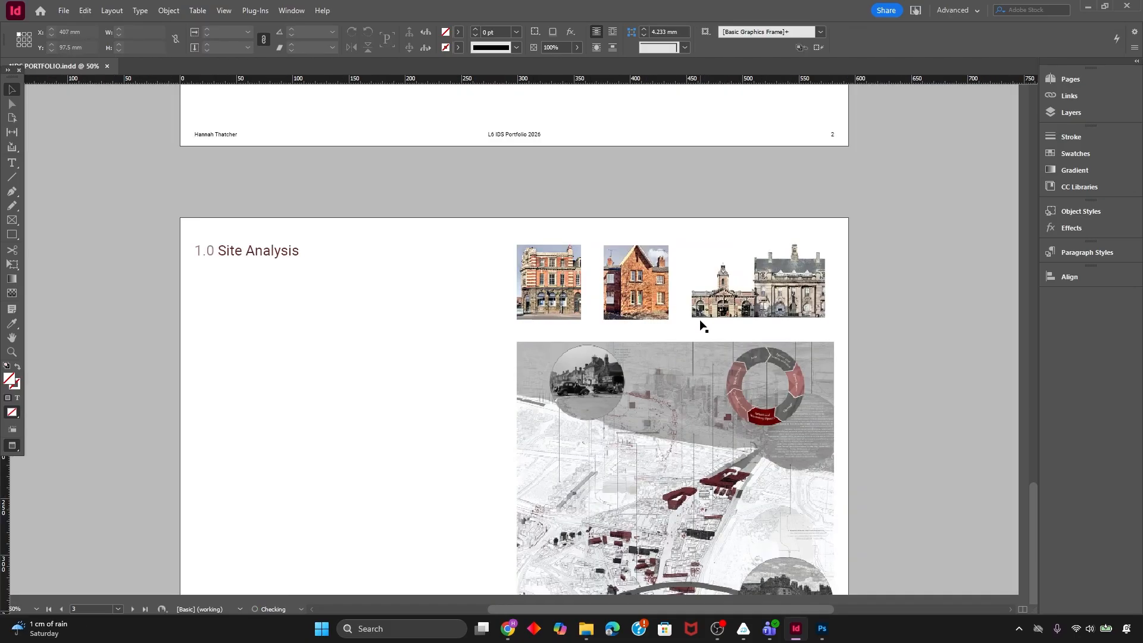
pyautogui.press('w')
pyautogui.hotkey('ctrl', '=')
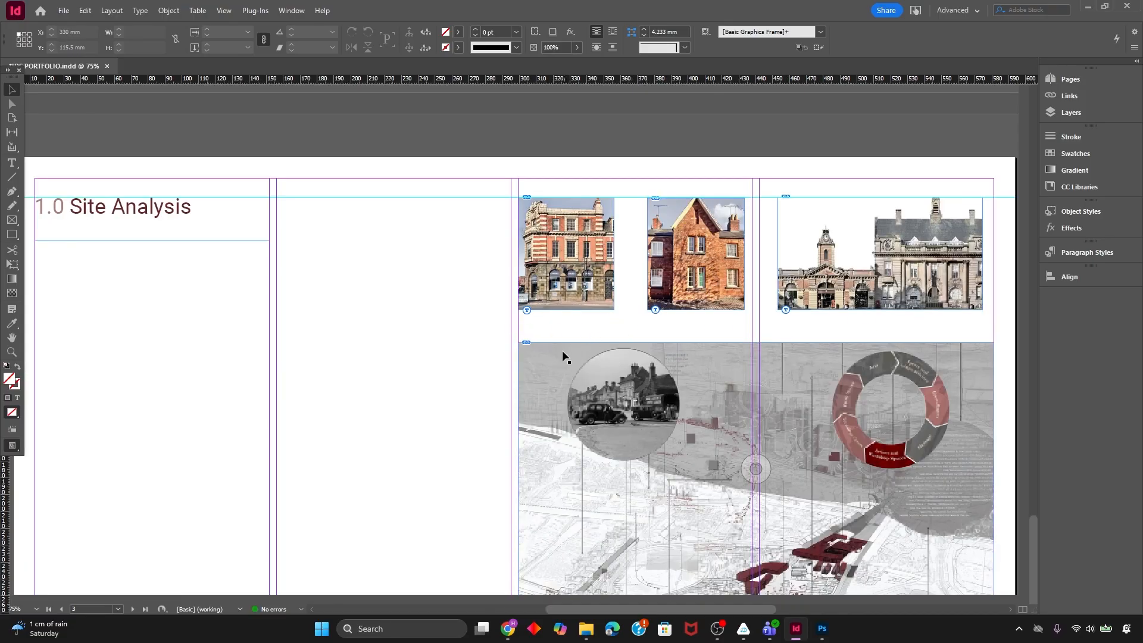
# Create a new paragraph style named Annotations
pyautogui.press('t')
pyautogui.click(1082, 249)
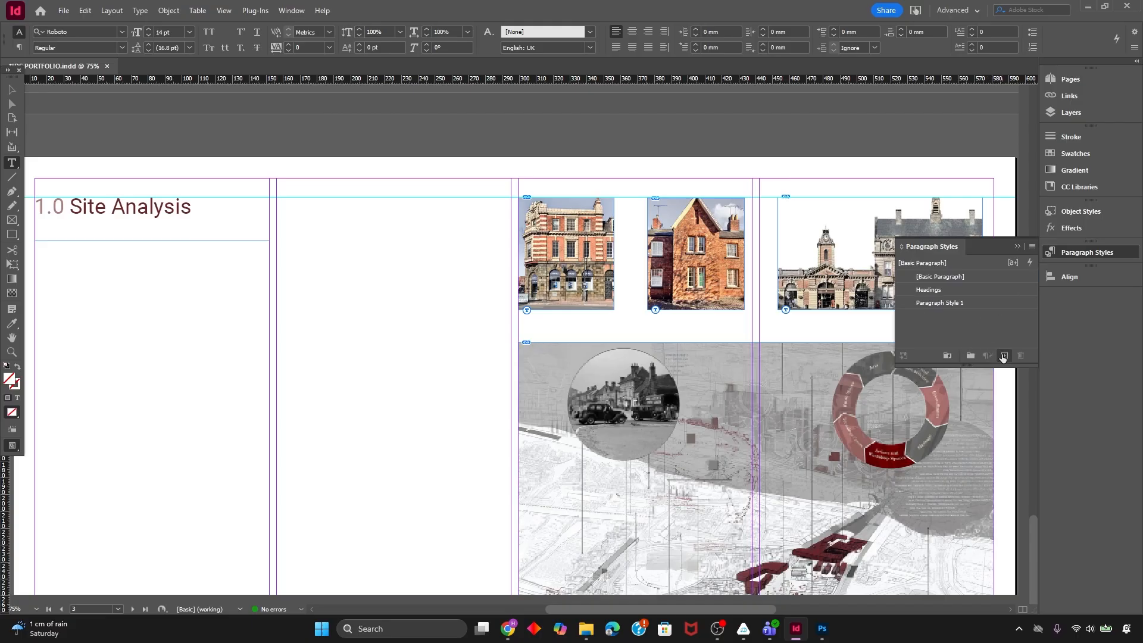
pyautogui.doubleClick(937, 302)
pyautogui.write('Annotations')
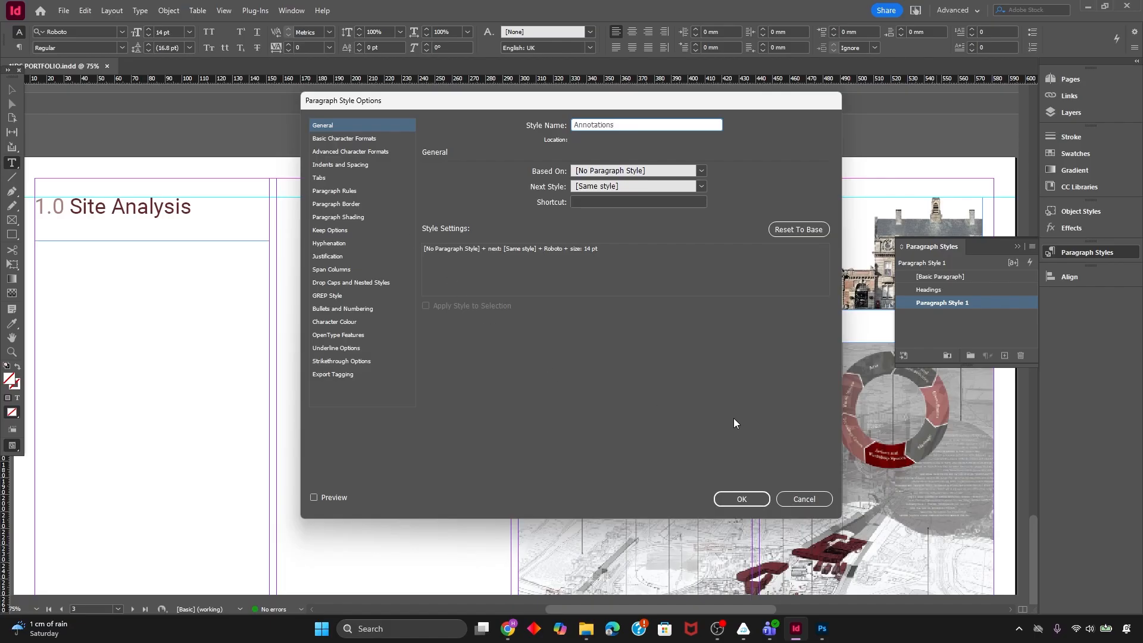
pyautogui.click(742, 499)
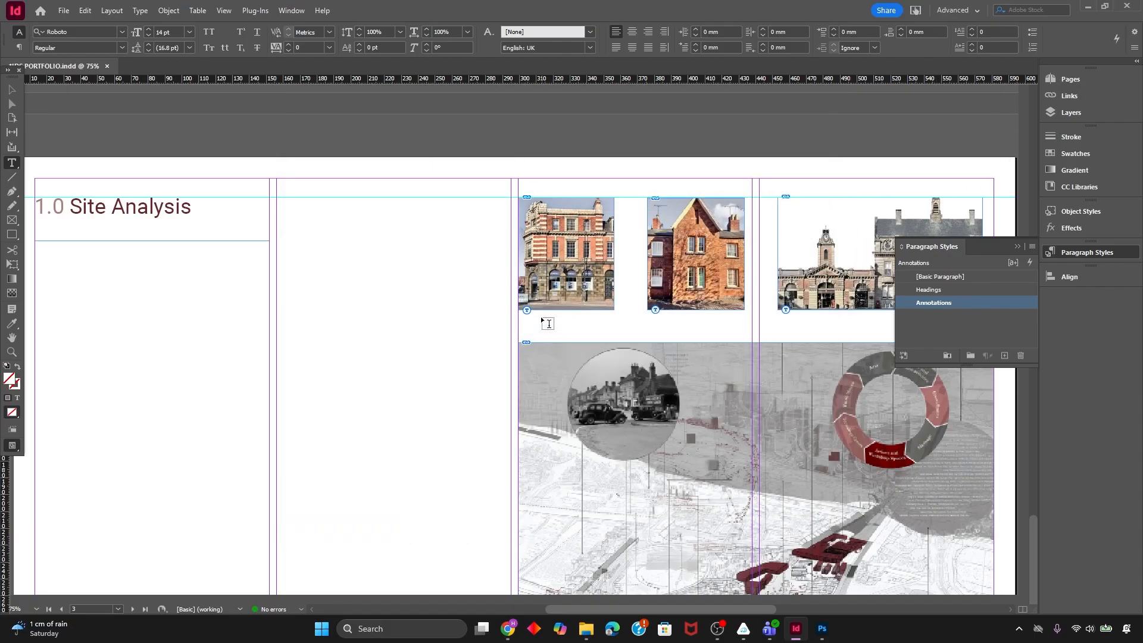
# Add an italic caption reading "Old Pub" in a text frame about 57 by 9.5 mm directly below Photo 1
pyautogui.moveTo(541, 319); pyautogui.dragTo(634, 343)
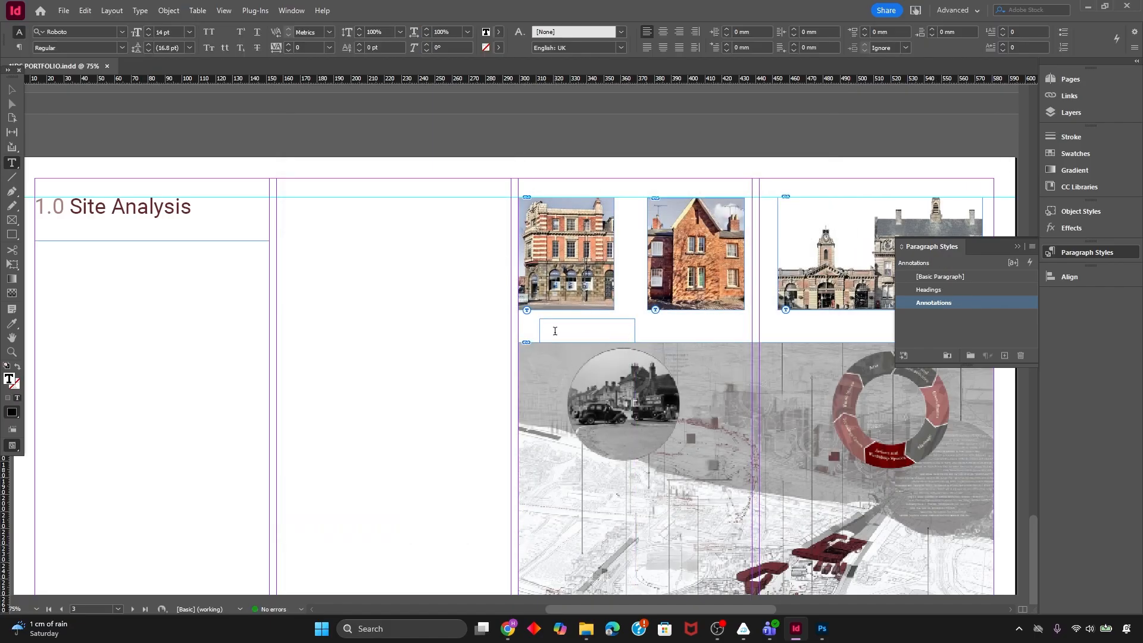
pyautogui.click(119, 48)
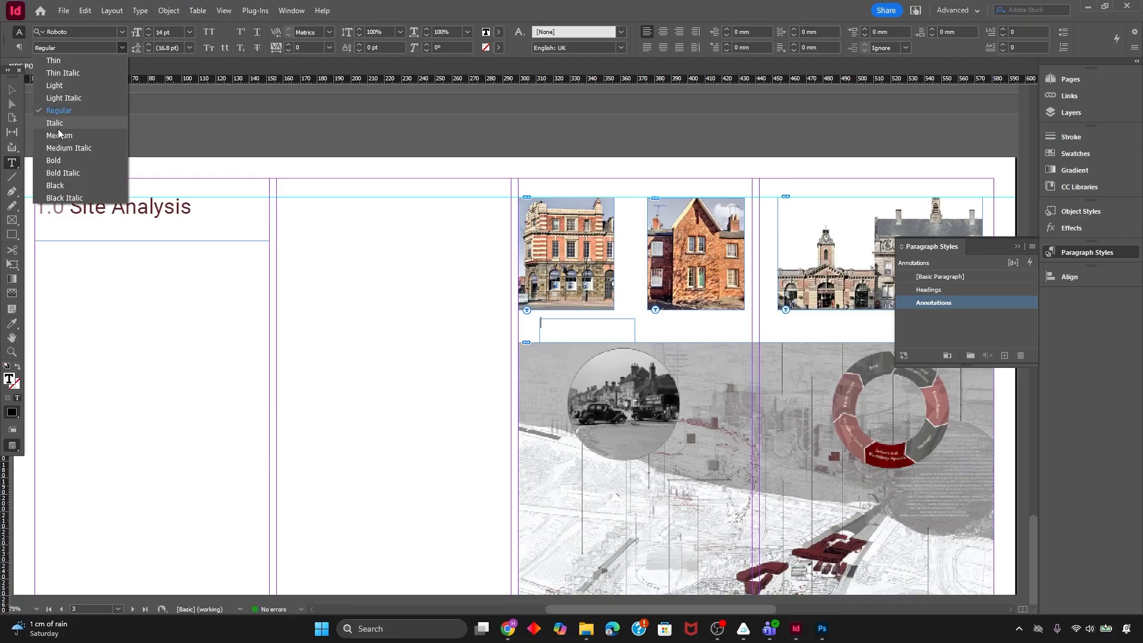
pyautogui.click(76, 123)
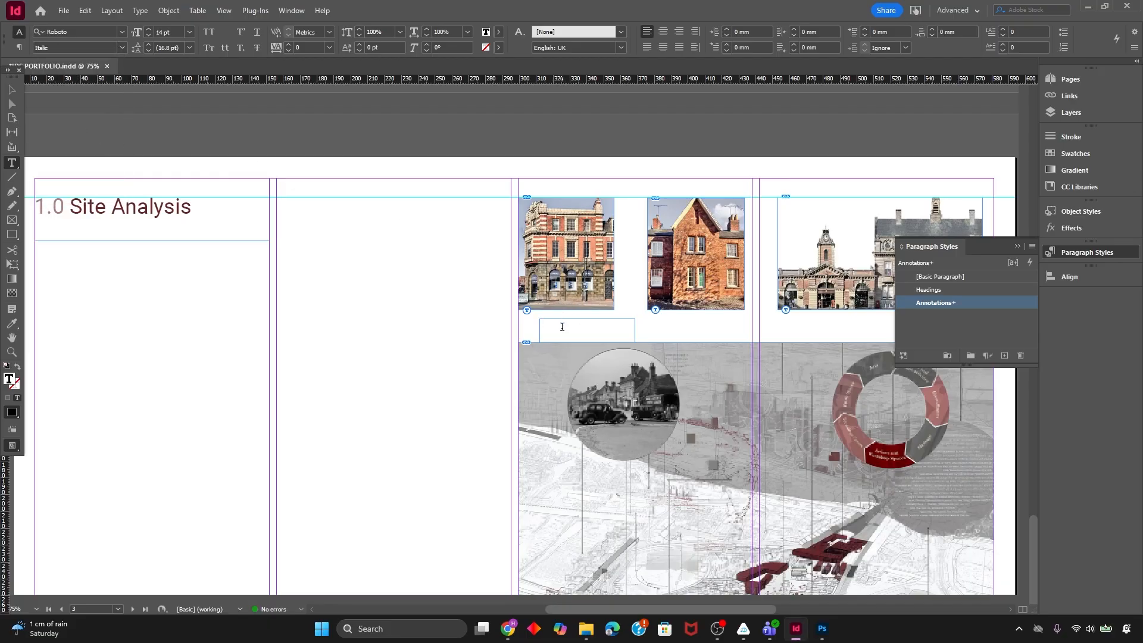
pyautogui.write('Old Pub')
pyautogui.press('Escape')
pyautogui.moveTo(587, 337)
pyautogui.mouseDown()
pyautogui.moveTo(566, 341)
pyautogui.moveTo(566, 328)
pyautogui.mouseUp()
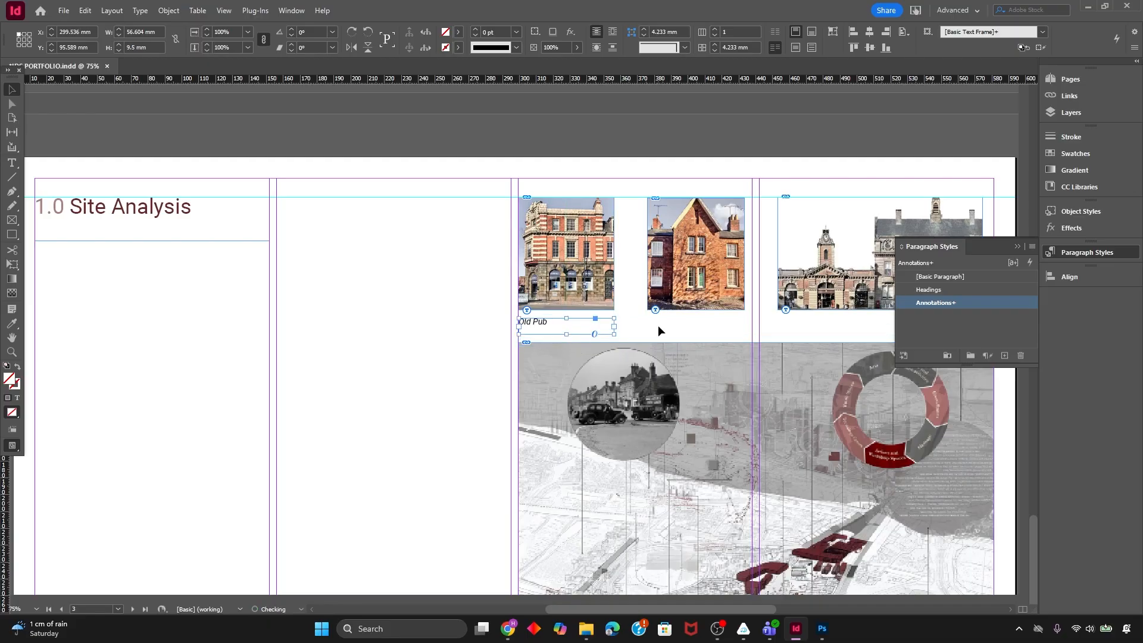
# Add a text frame about 62 by 44 mm in the empty second column, reading "Weaver's Cottage" in the Headings style
pyautogui.press('t')
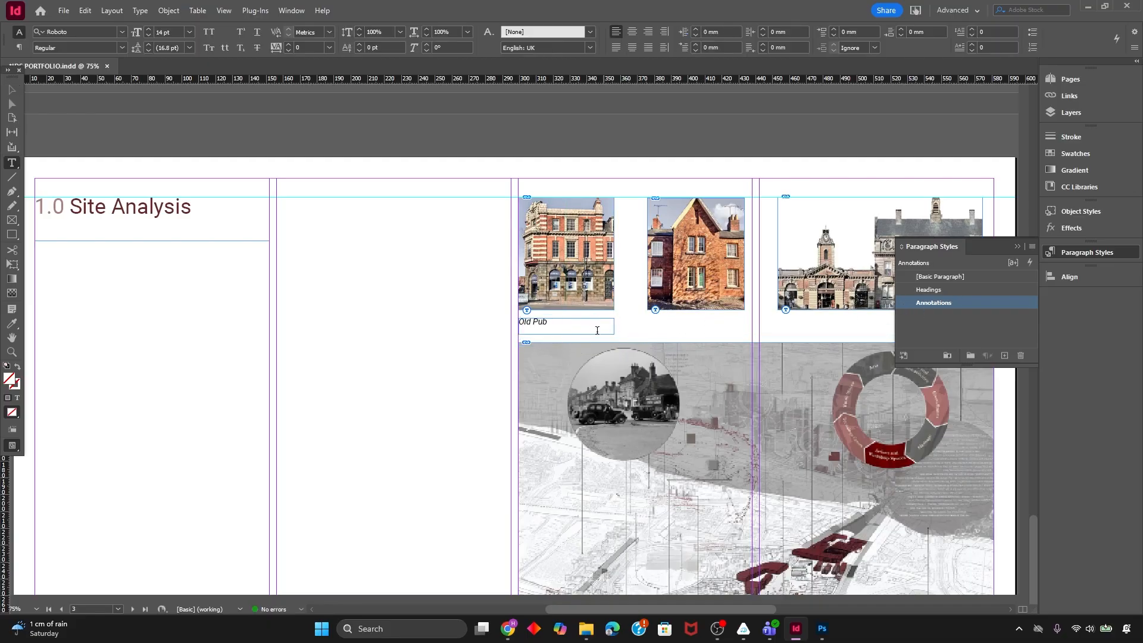
pyautogui.moveTo(323, 236); pyautogui.dragTo(428, 309)
pyautogui.click(939, 276)
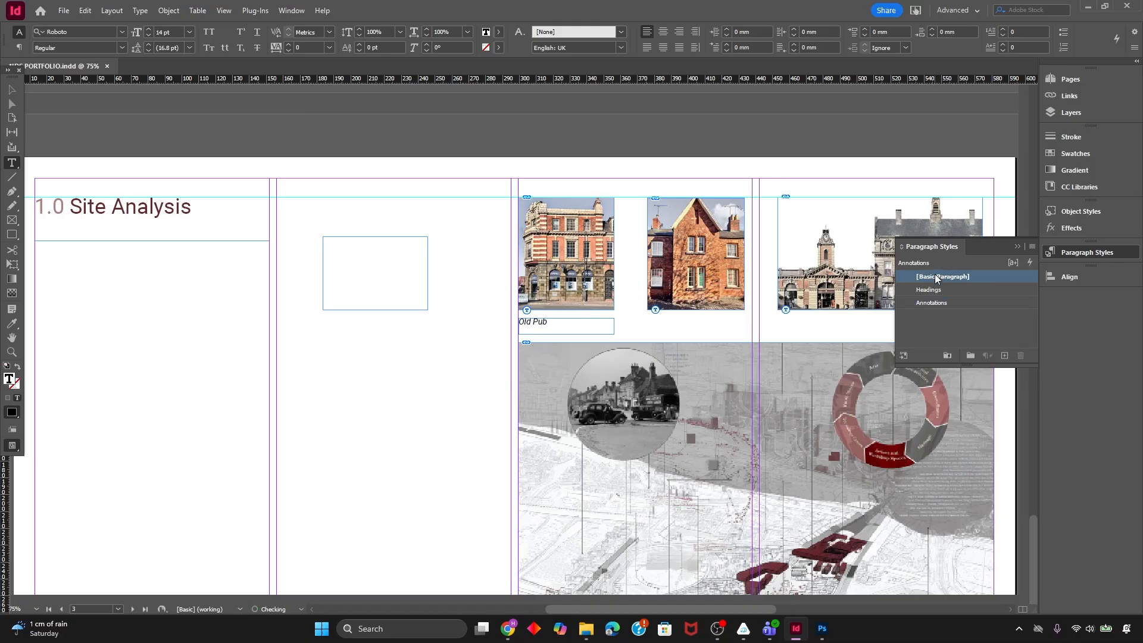
pyautogui.click(933, 290)
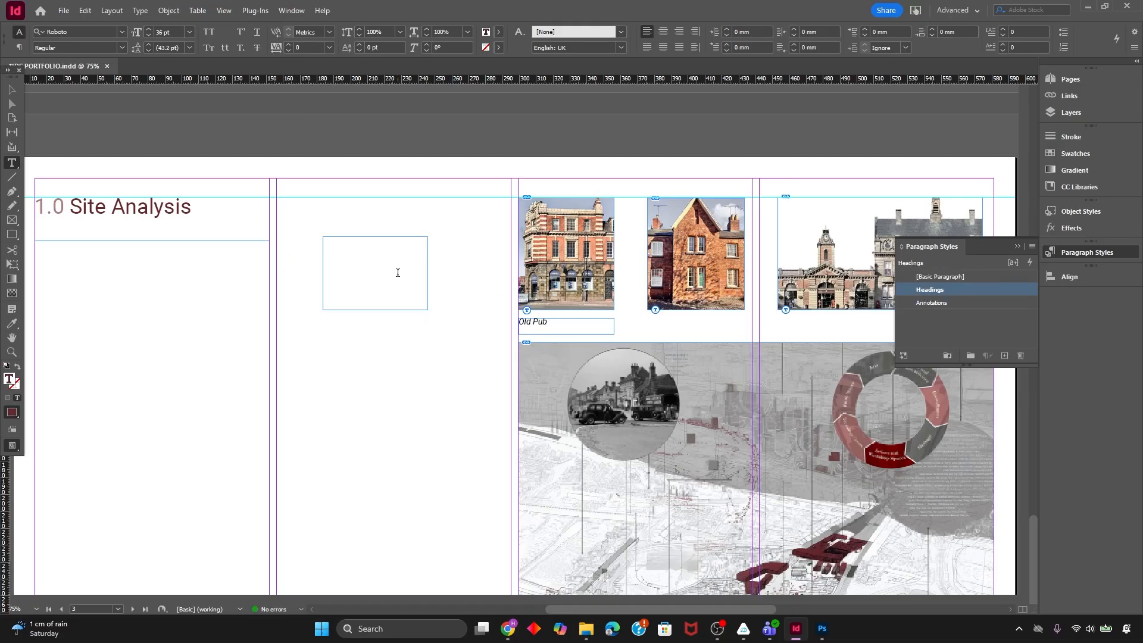
pyautogui.write("Weaver's Cottage")
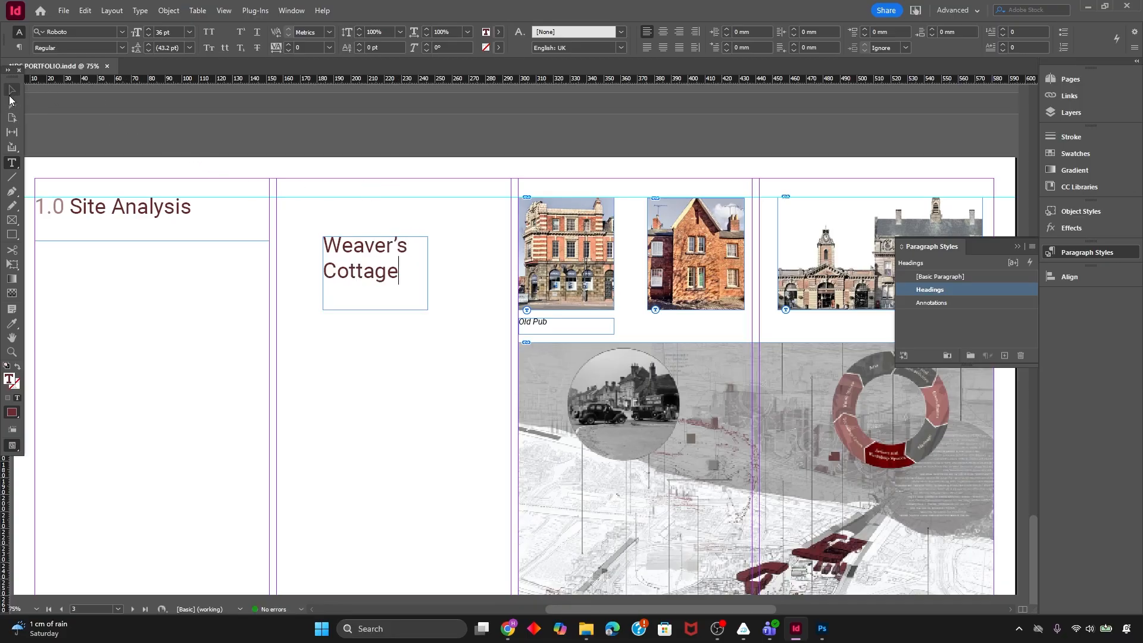
pyautogui.click(10, 93)
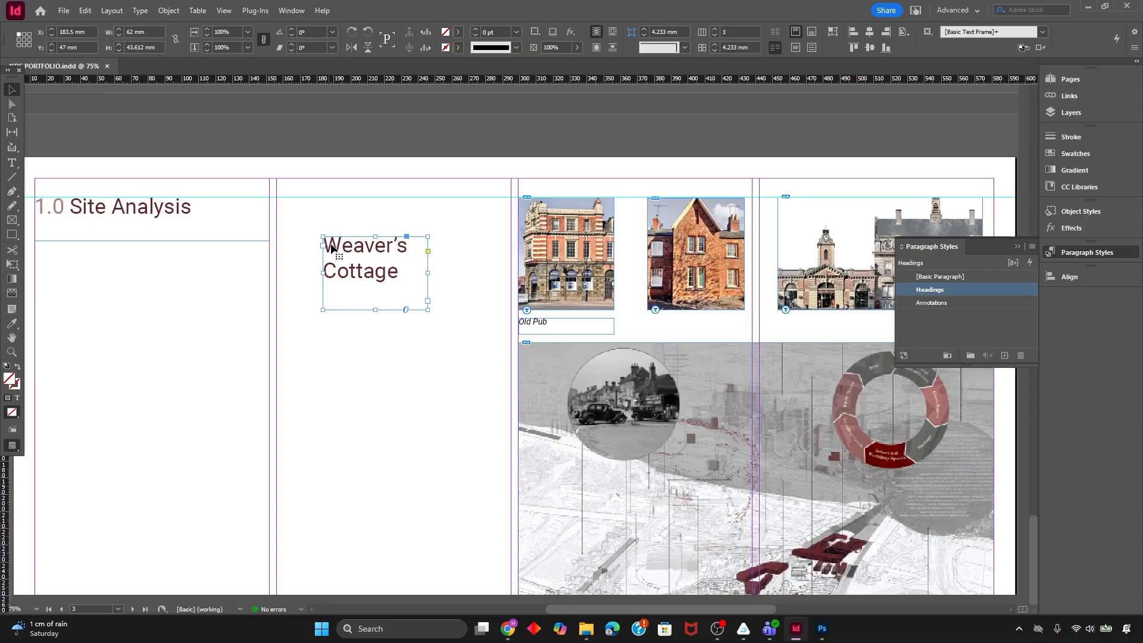
# Apply the Annotations style to the "Weaver's Cottage" caption and fit its frame, 9.5 mm high, directly below Photo 2, level with the first caption
pyautogui.click(939, 302)
pyautogui.moveTo(366, 266); pyautogui.dragTo(691, 346)
pyautogui.moveTo(697, 391); pyautogui.dragTo(699, 319)
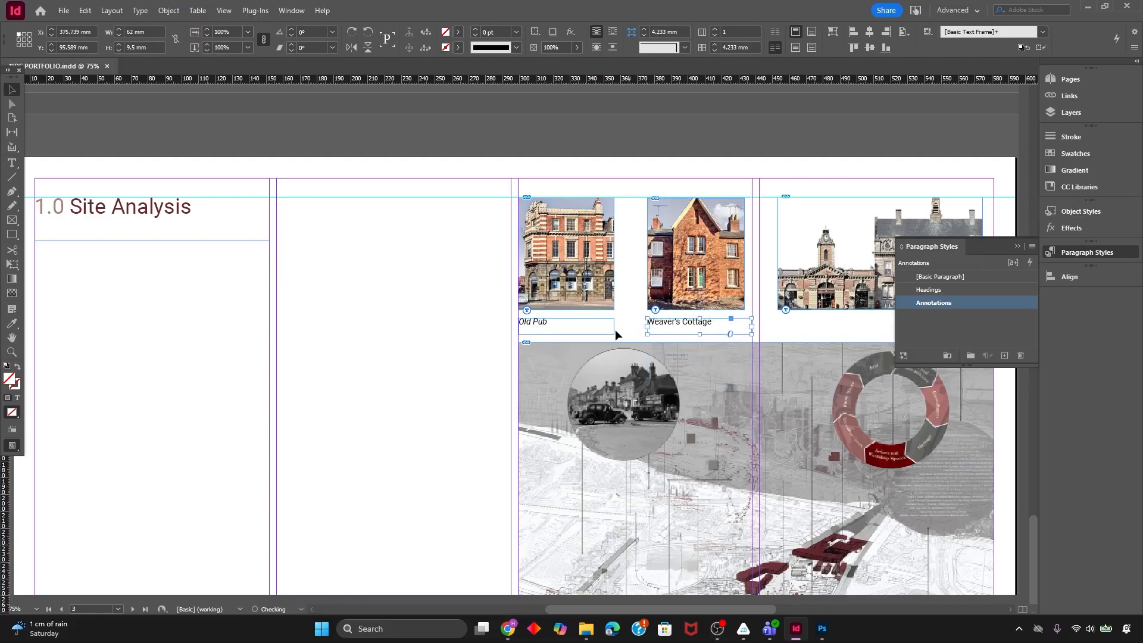
pyautogui.doubleClick(667, 332)
pyautogui.hotkey('ctrl', 'a')
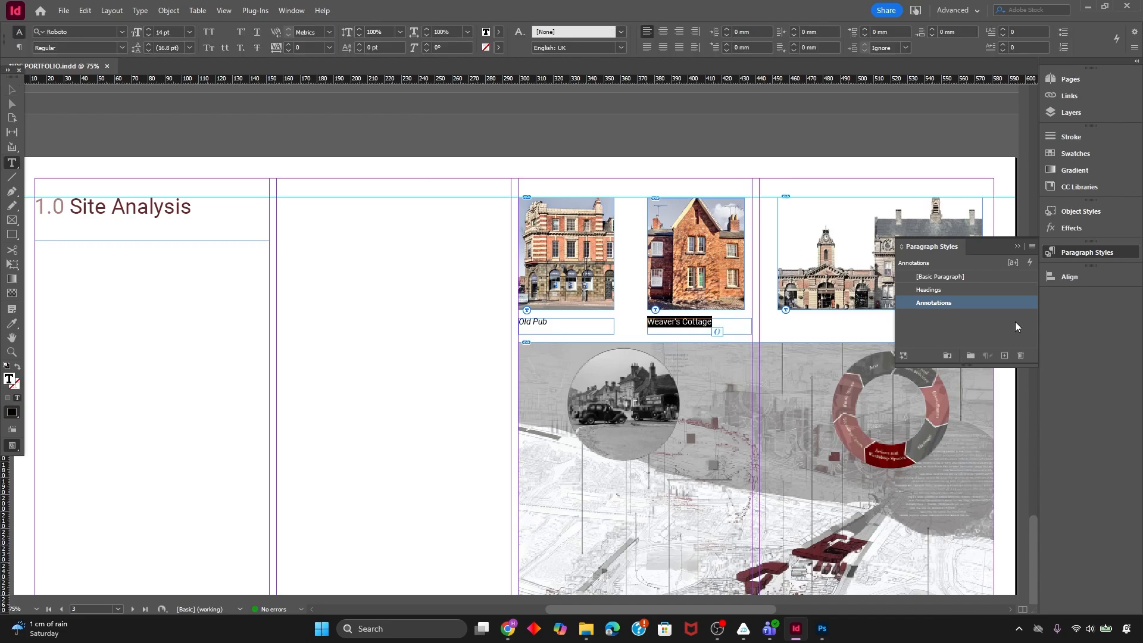
pyautogui.click(941, 303)
pyautogui.press('Return')
pyautogui.click(798, 326)
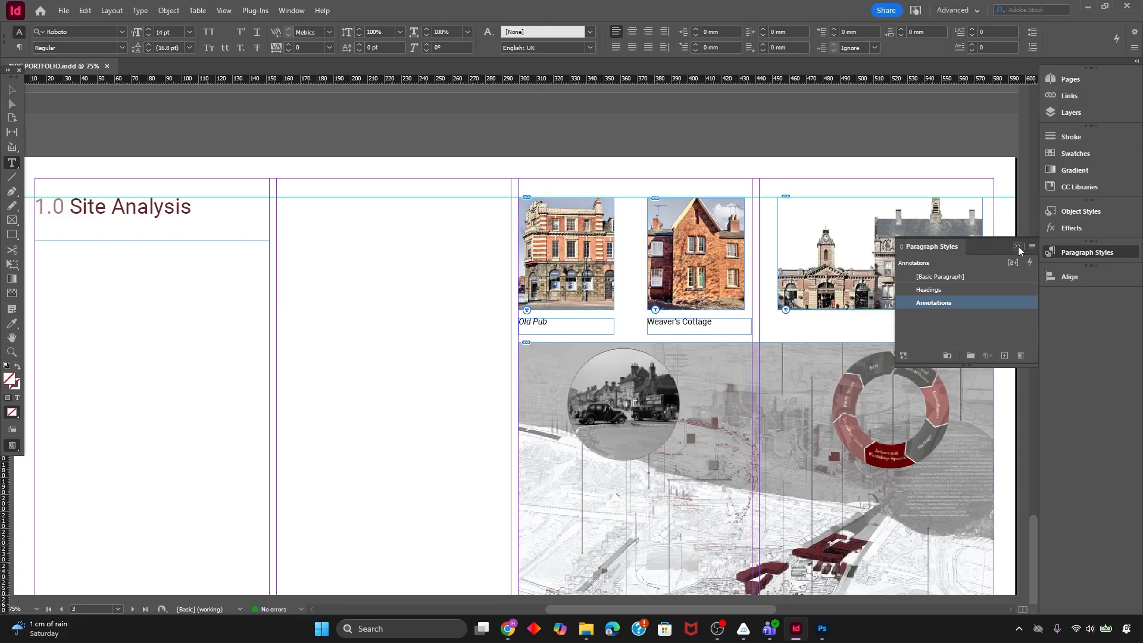
pyautogui.click(1018, 246)
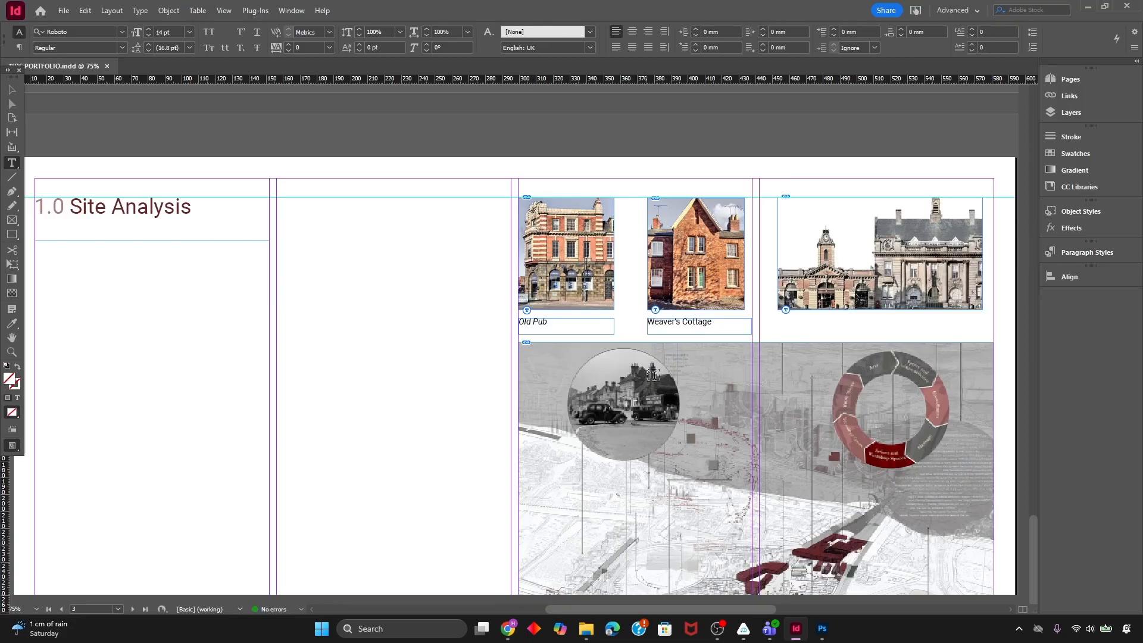
# Duplicate the "Weaver's Cottage" caption to the left edge below Photo 3 and change its text to "Railway Station"
pyautogui.click(12, 89)
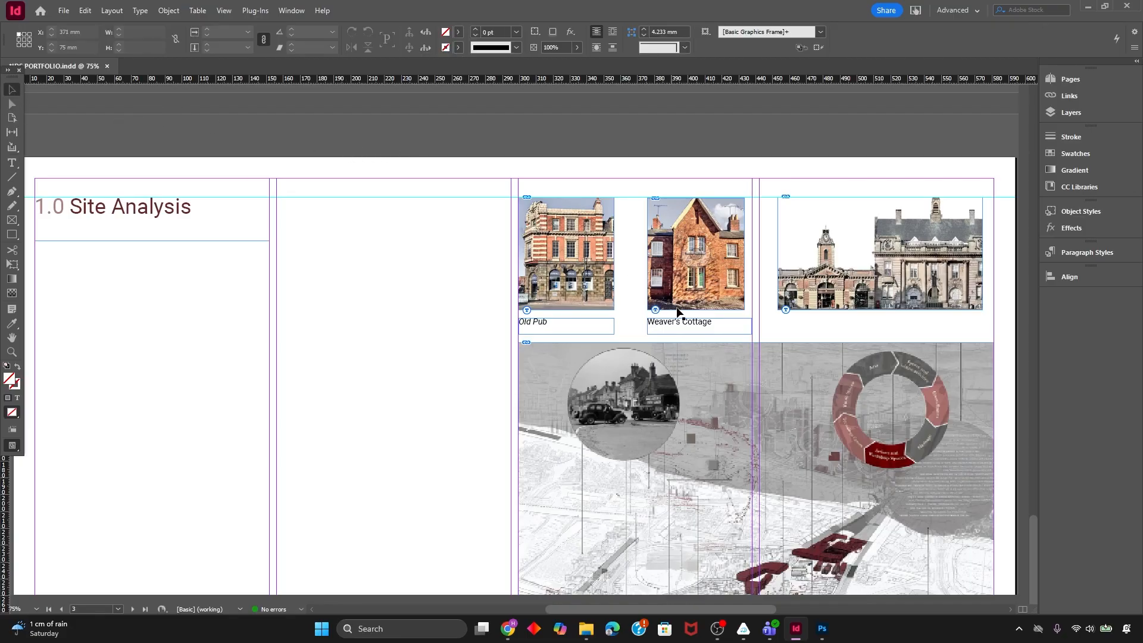
pyautogui.moveTo(677, 327); pyautogui.dragTo(805, 333)
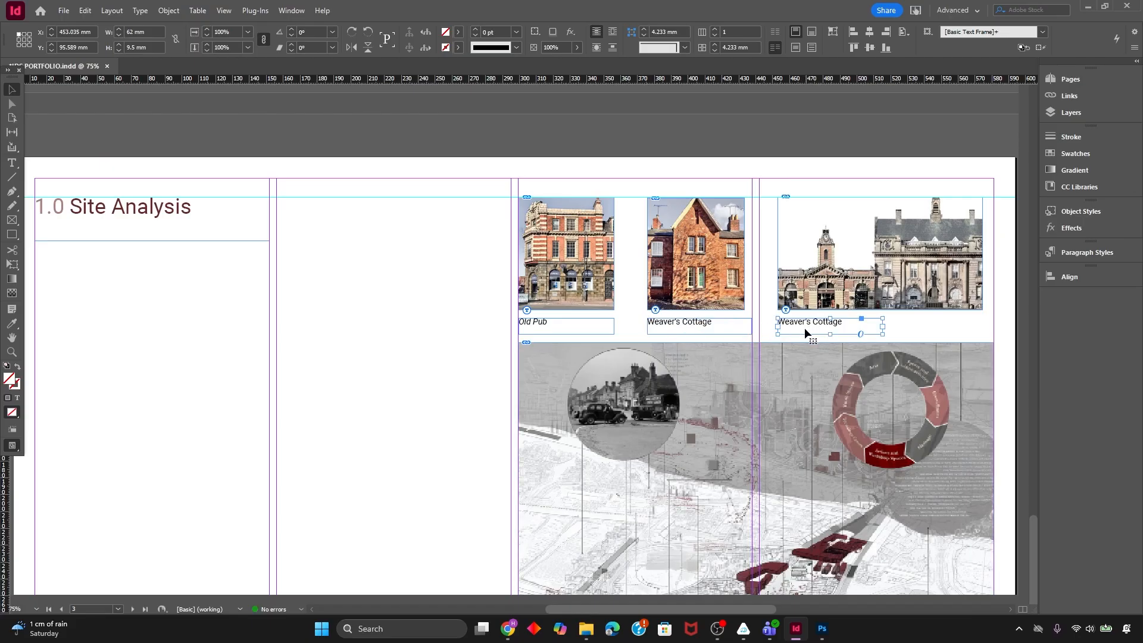
pyautogui.doubleClick(848, 327)
pyautogui.hotkey('ctrl', 'a')
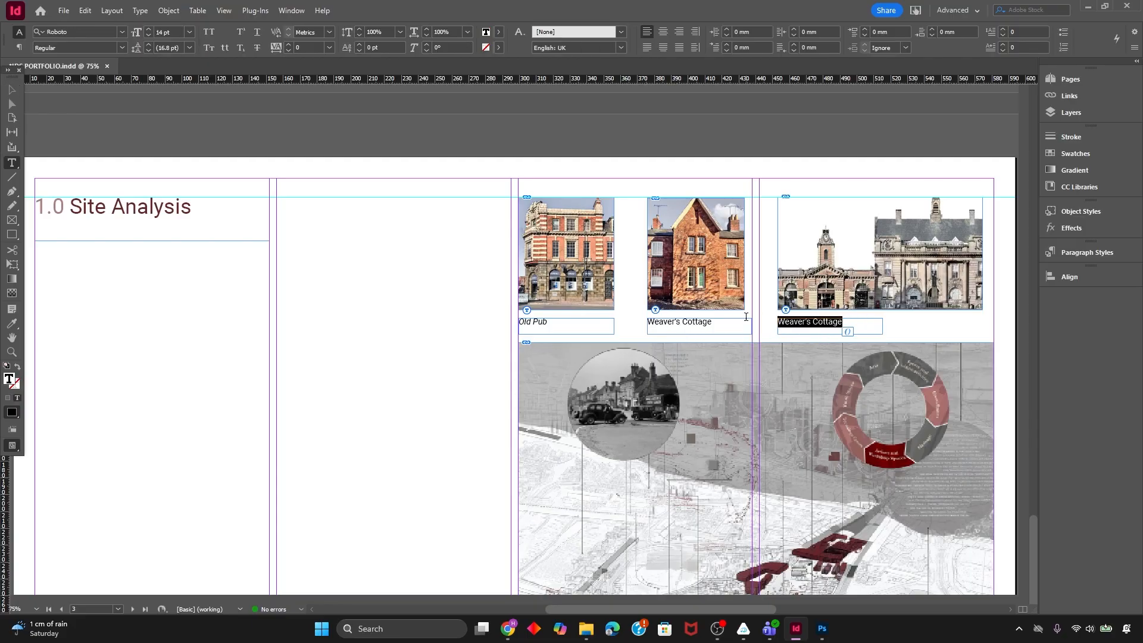
pyautogui.write('Railway Station')
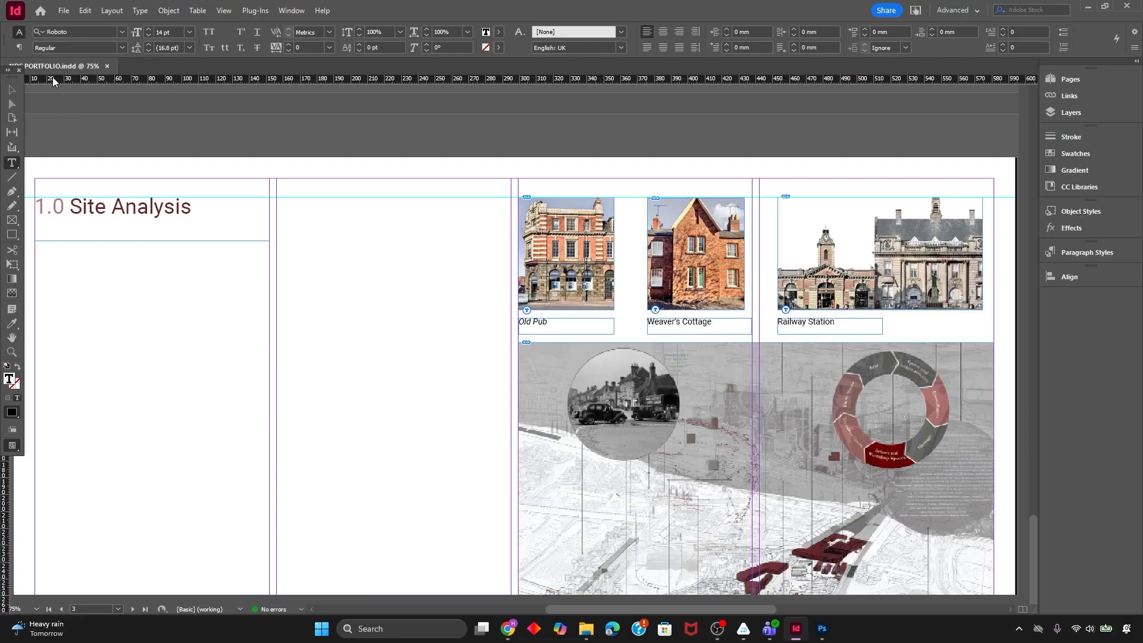
pyautogui.click(11, 89)
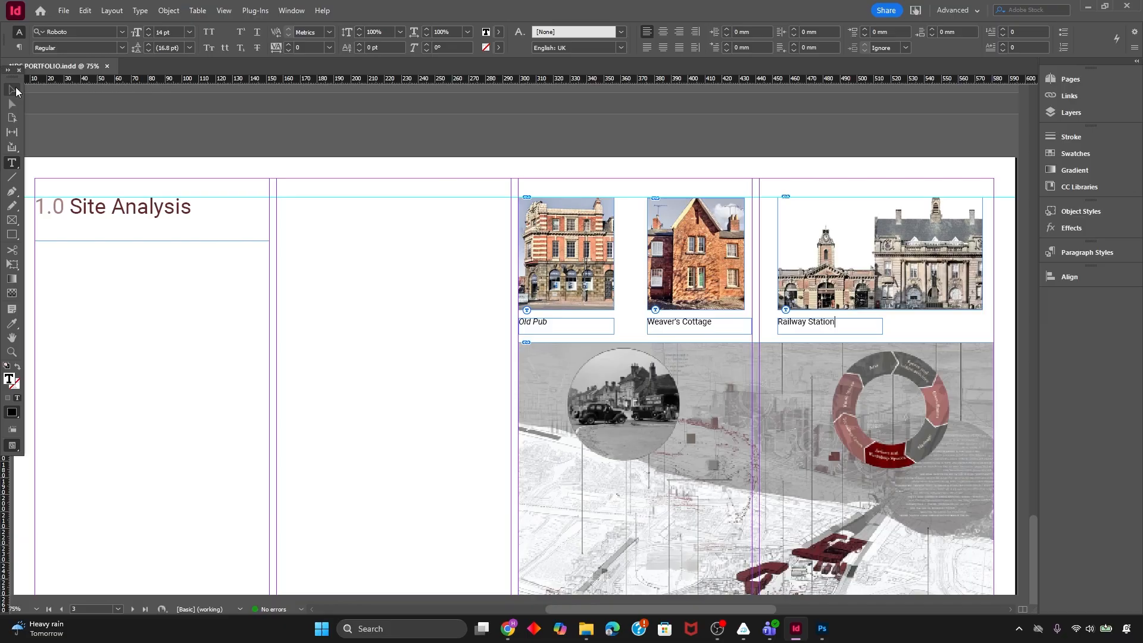
# Set the Annotations paragraph style's character colour to the dark red swatch used for the headings
pyautogui.click(1074, 252)
pyautogui.doubleClick(945, 303)
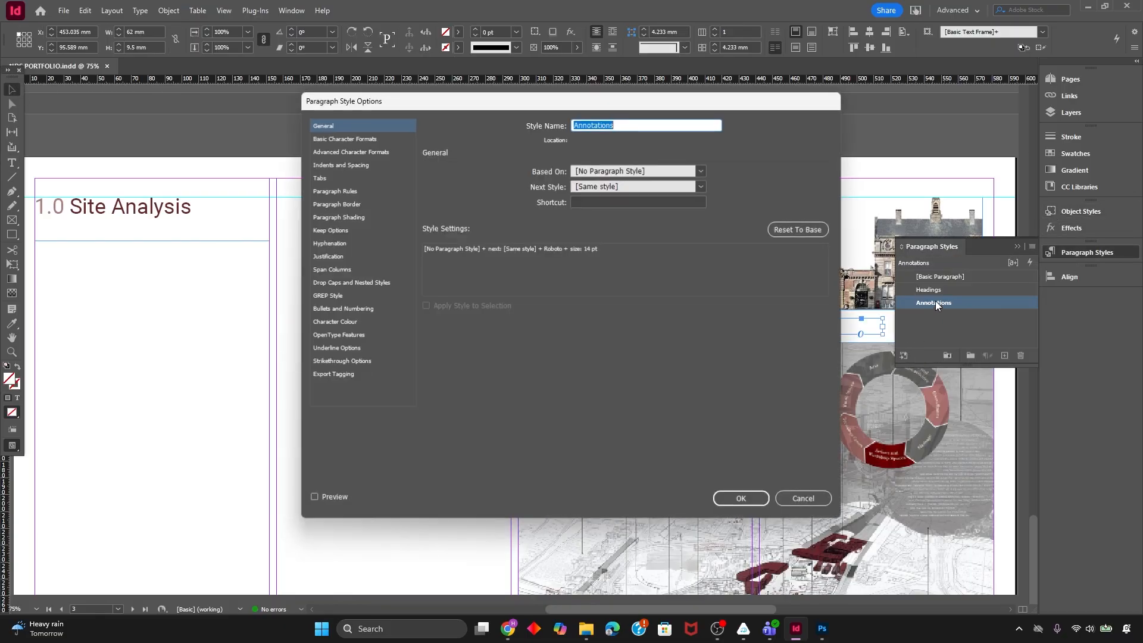
pyautogui.moveTo(548, 101); pyautogui.dragTo(234, 102)
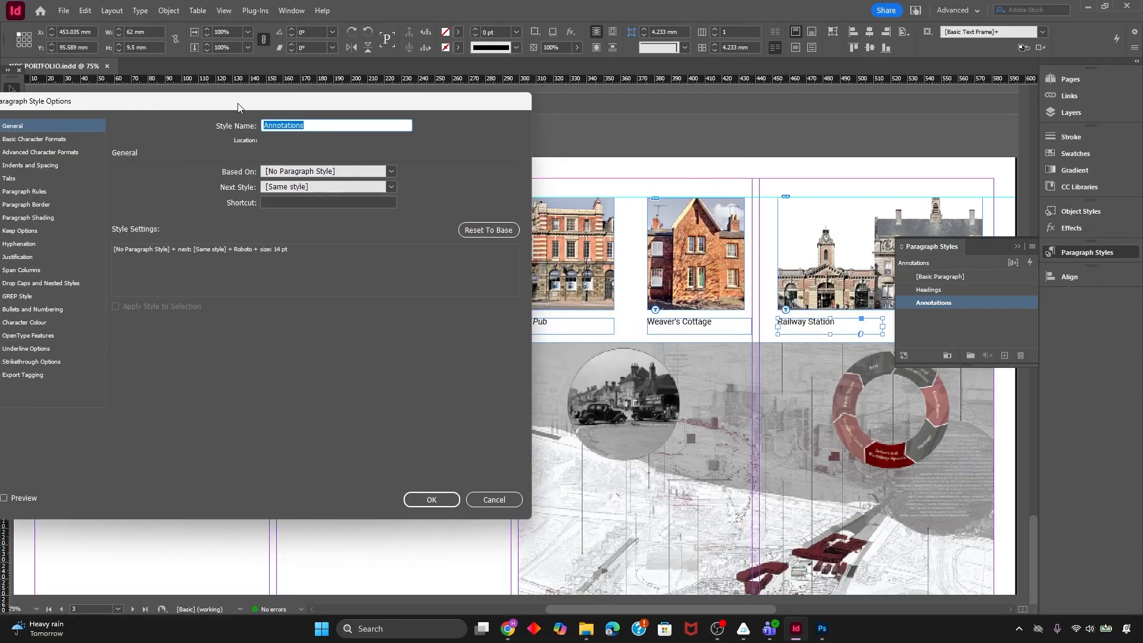
pyautogui.click(24, 322)
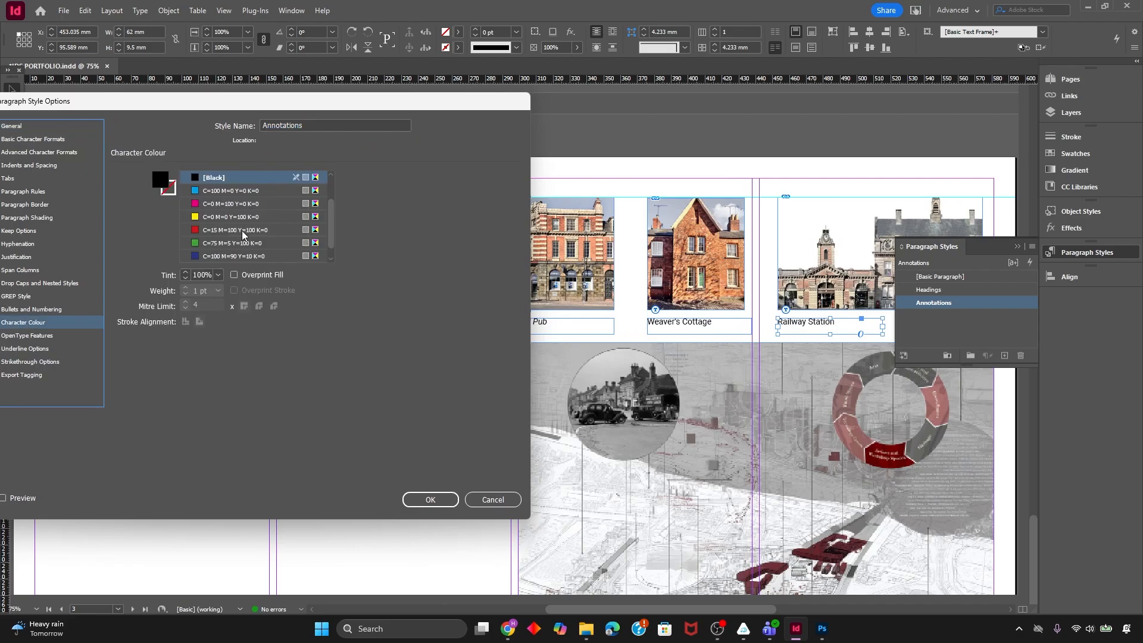
pyautogui.click(426, 497)
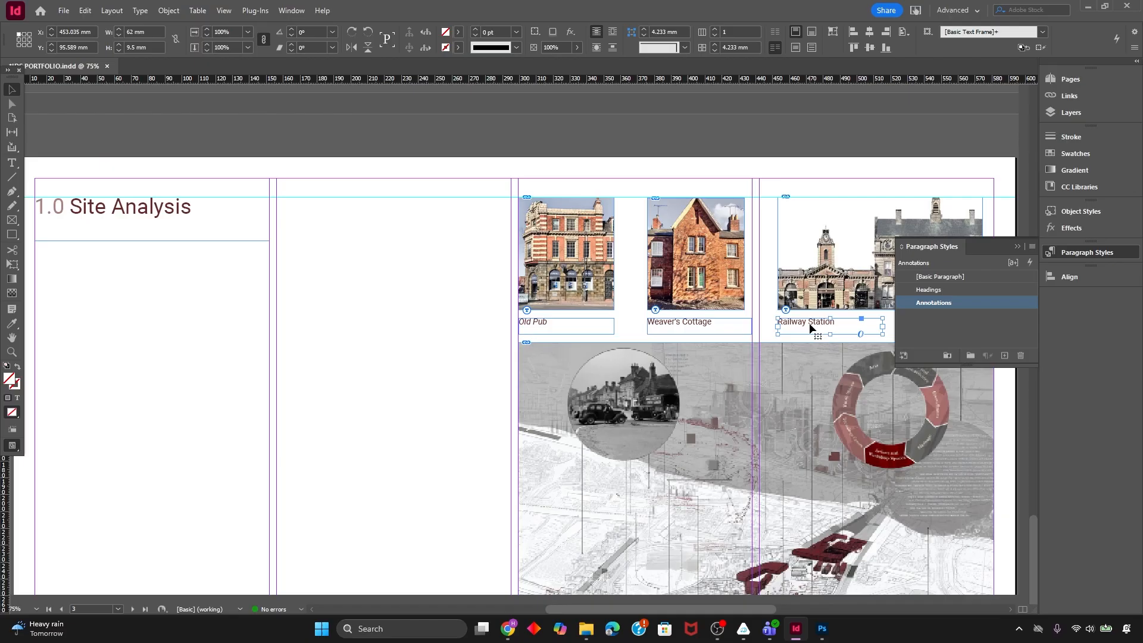
# Set the Annotations paragraph style to Italic at 10 pt and preview the captions without guides
pyautogui.doubleClick(940, 304)
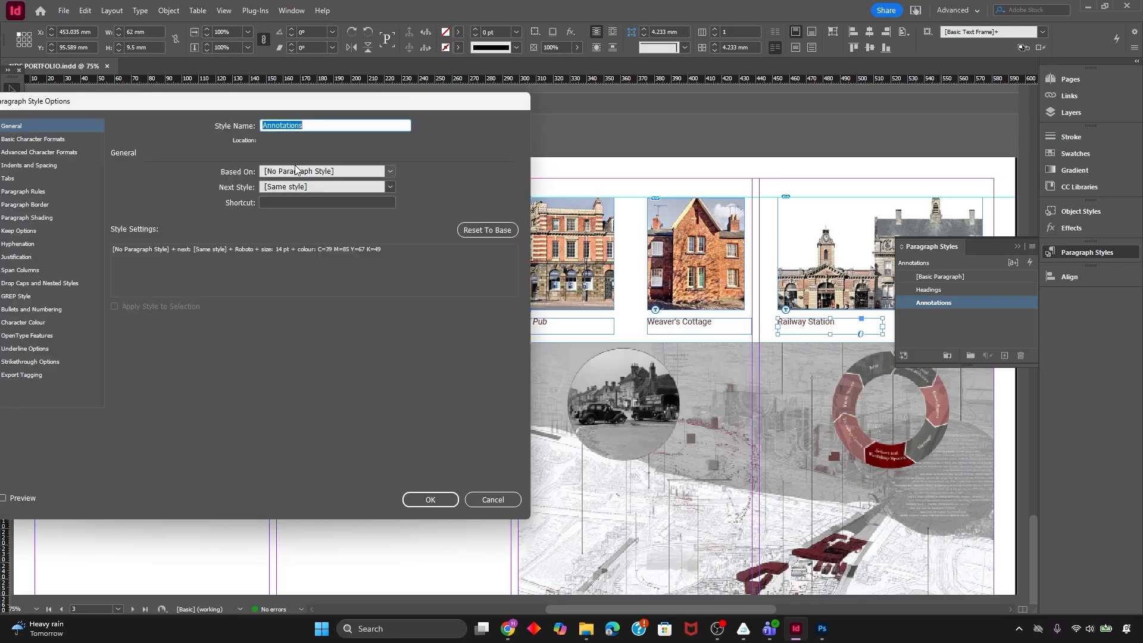
pyautogui.click(44, 141)
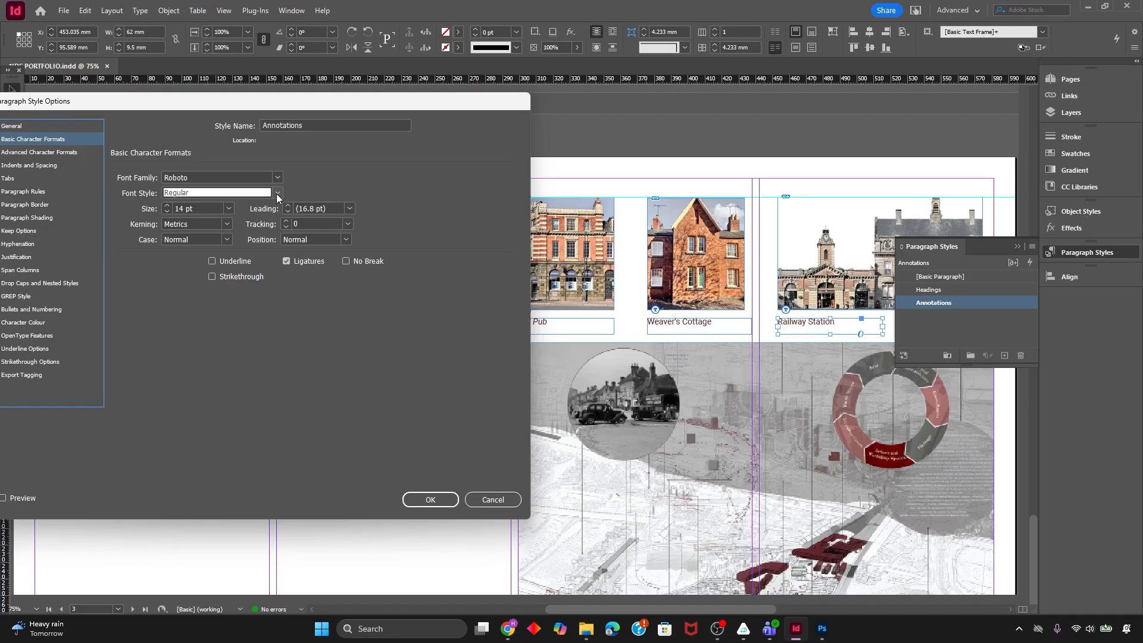
pyautogui.click(276, 194)
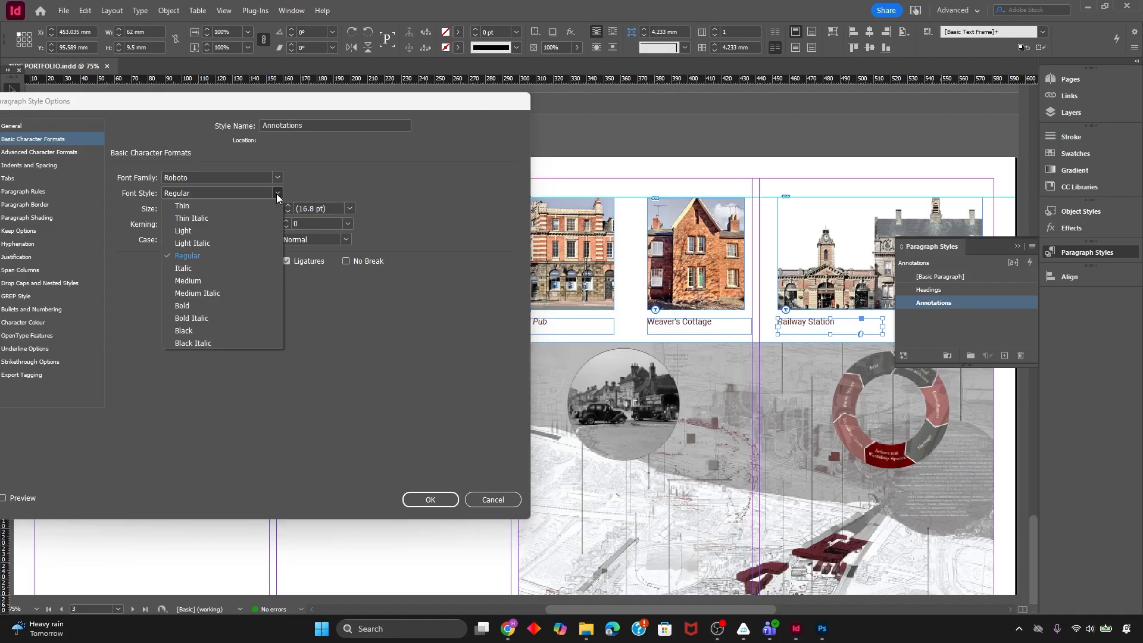
pyautogui.click(201, 268)
pyautogui.click(230, 208)
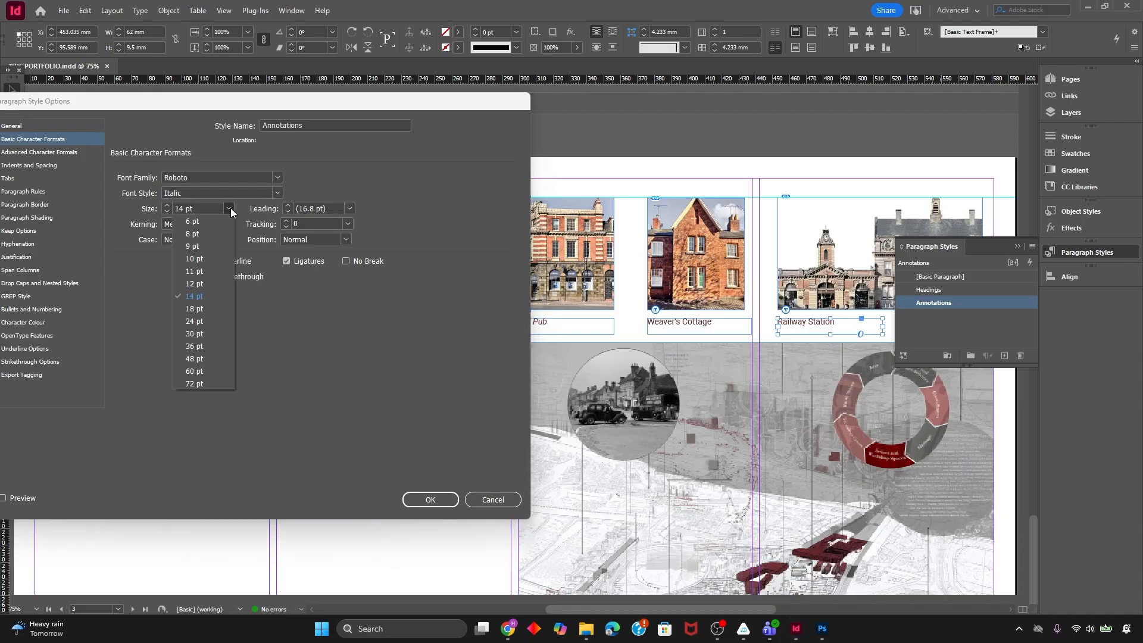
pyautogui.click(207, 259)
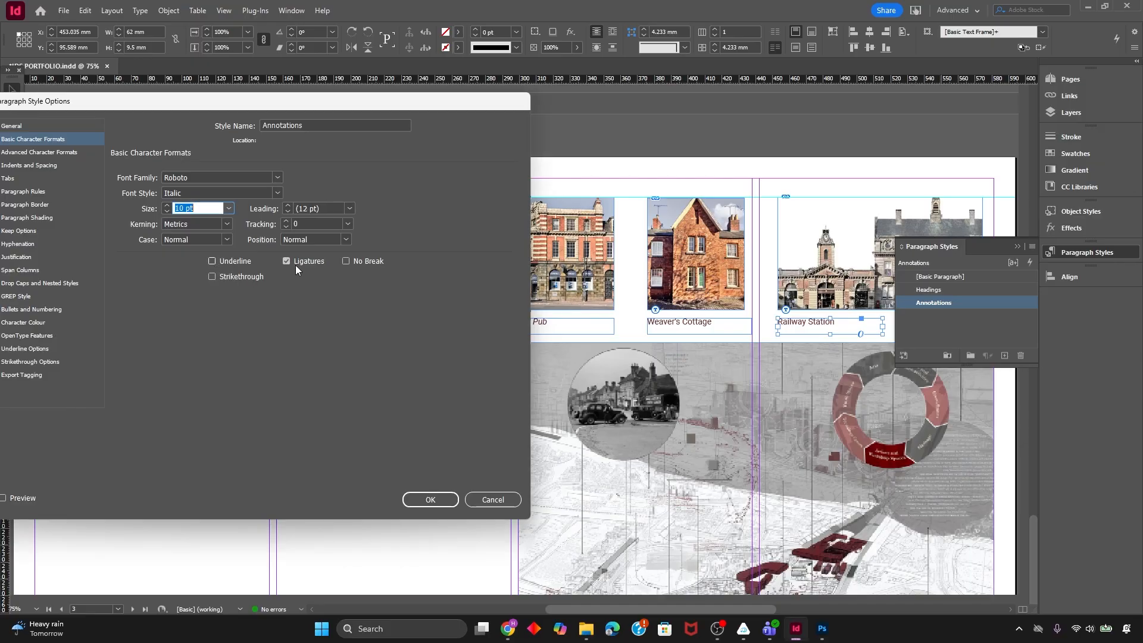
pyautogui.click(448, 499)
pyautogui.click(459, 370)
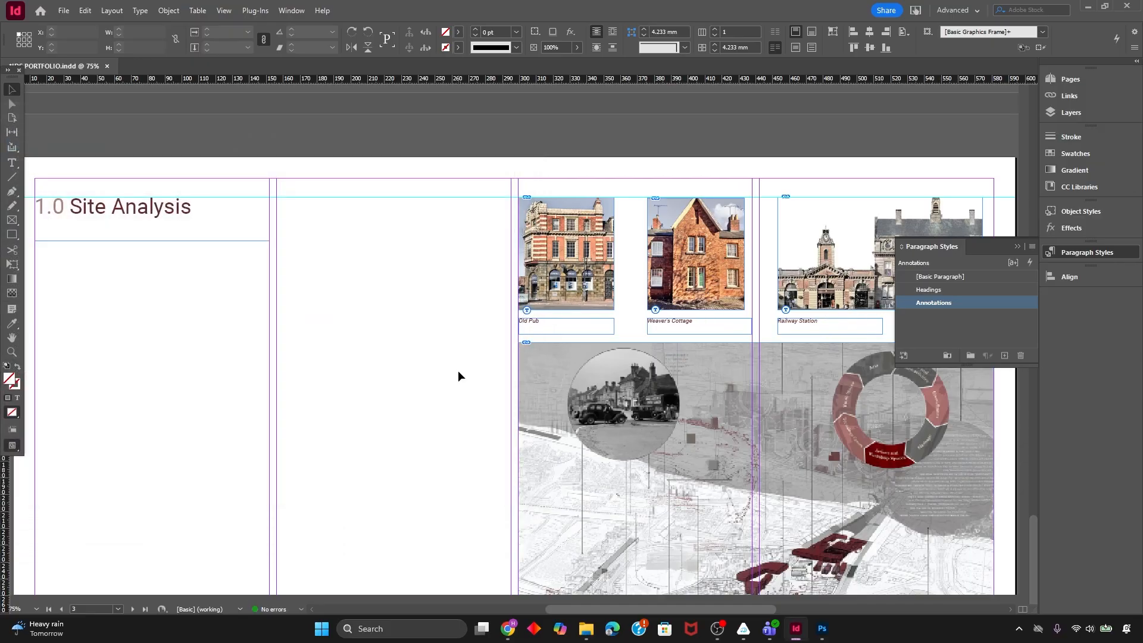
pyautogui.press('w')
pyautogui.click(1016, 246)
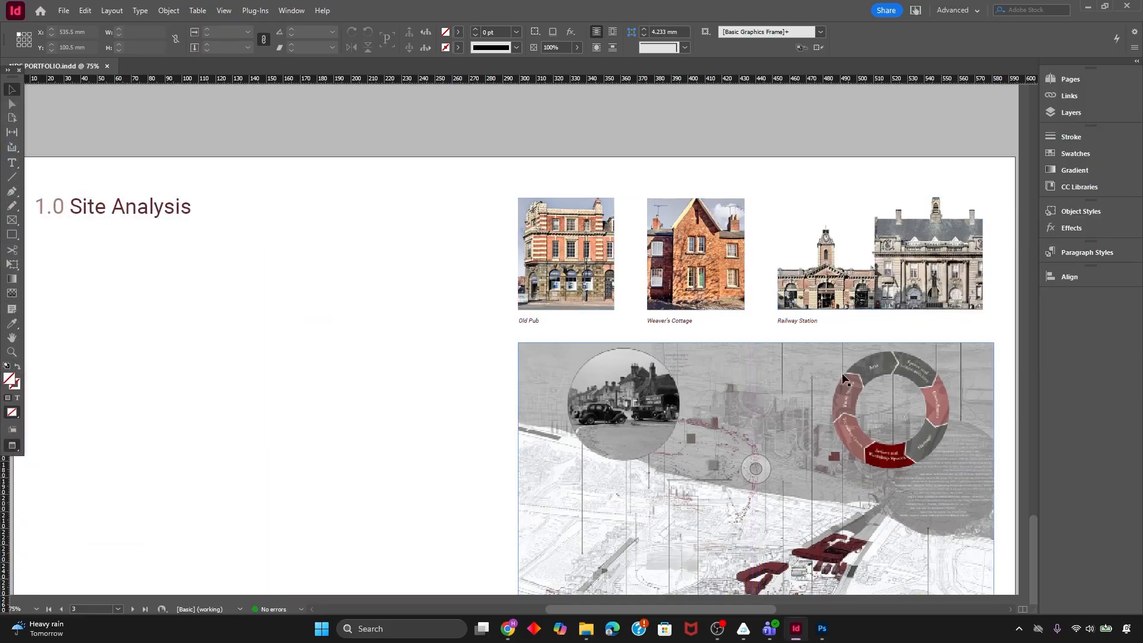
# Add a centred "Context Plan" caption in a frame about 59.5 by 9.8 mm, centred below the site map, and preview the whole page
pyautogui.press('w')
pyautogui.scroll(-8, 774, 404)
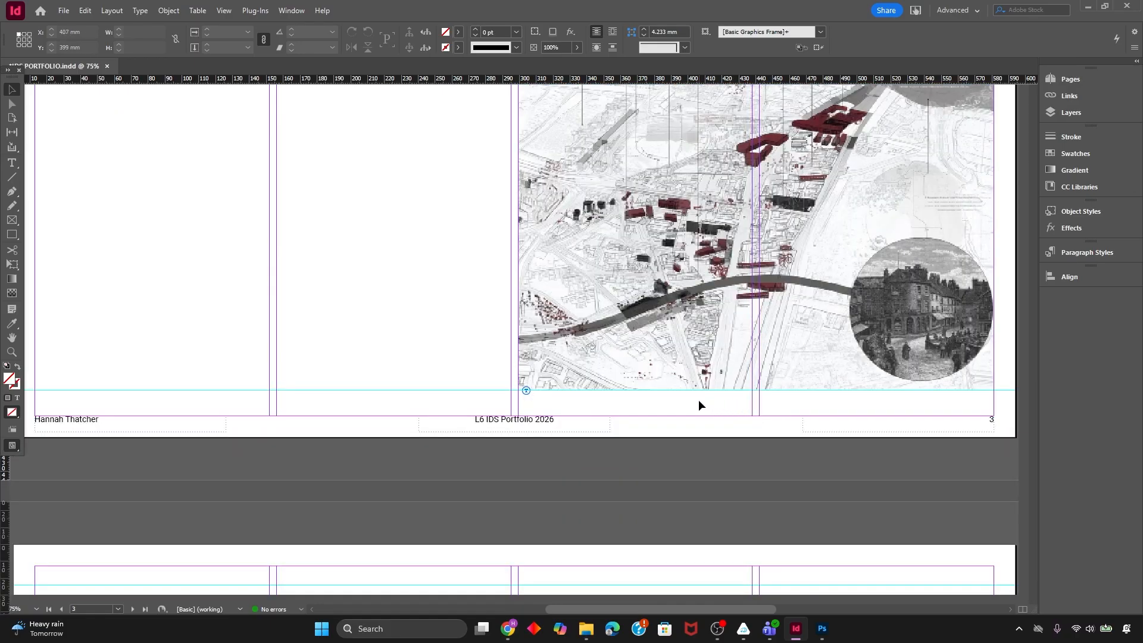
pyautogui.moveTo(698, 396)
pyautogui.mouseDown()
pyautogui.moveTo(892, 433)
pyautogui.moveTo(730, 415)
pyautogui.moveTo(798, 431)
pyautogui.mouseUp()
pyautogui.press('t')
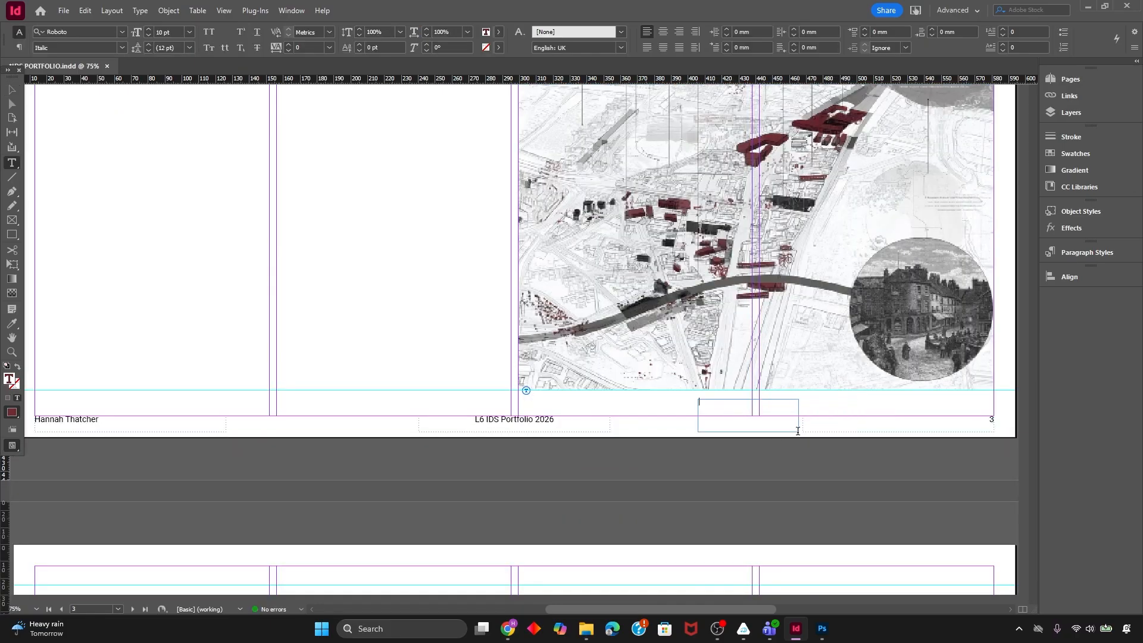
pyautogui.write('Context Plan')
pyautogui.click(662, 31)
pyautogui.press('Escape')
pyautogui.doubleClick(748, 431)
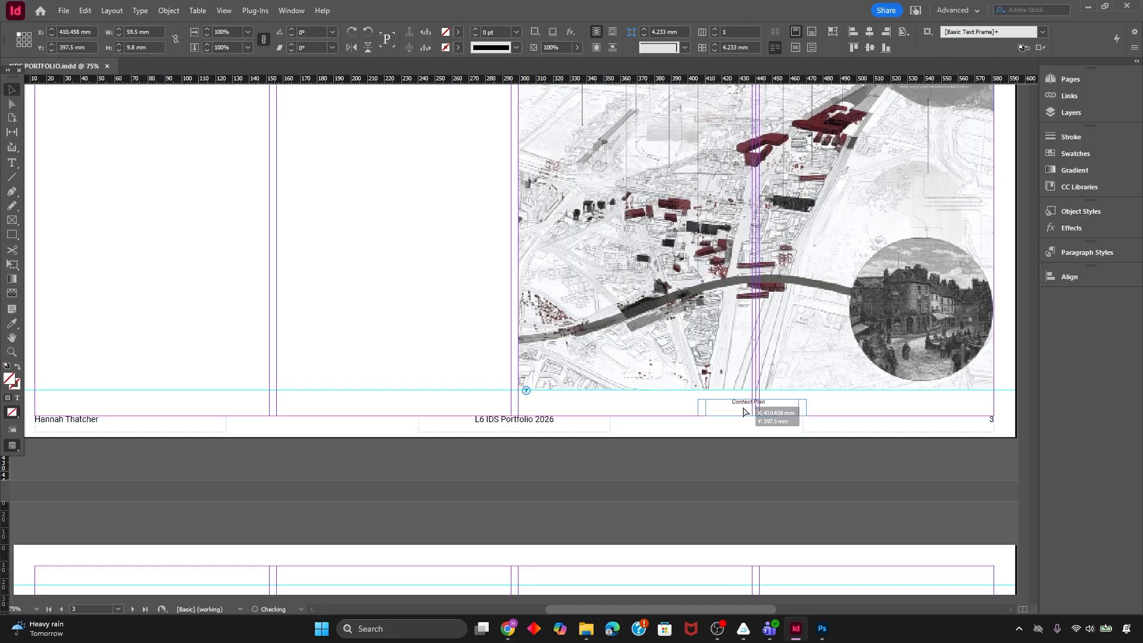
pyautogui.hotkey('ctrl', '0')
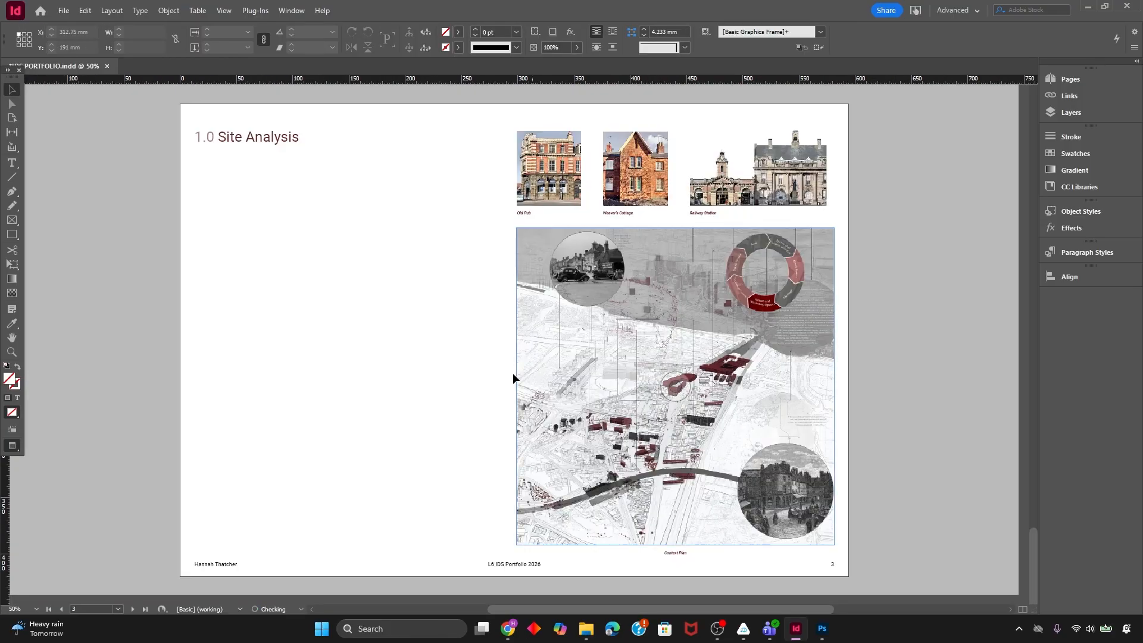
pyautogui.click(448, 338)
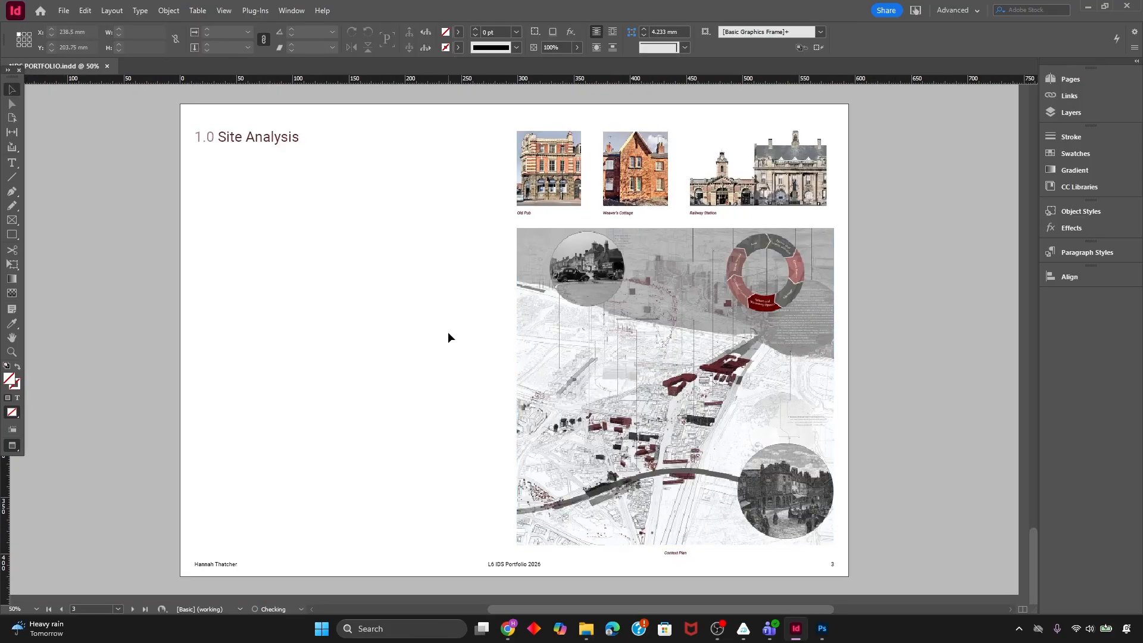
pyautogui.press('w')
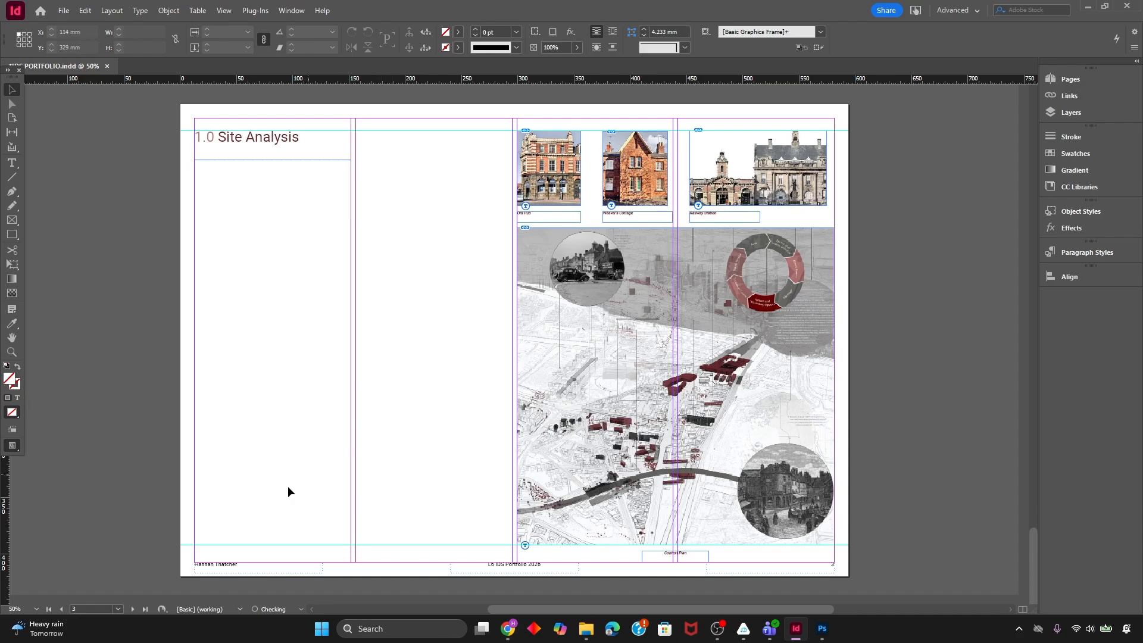
# Draw a rectangular image frame about 137 by 115 mm across the first column, ending at the lower guide
pyautogui.press('w')
pyautogui.press('w')
pyautogui.press('f')
pyautogui.moveTo(195, 416); pyautogui.dragTo(351, 544)
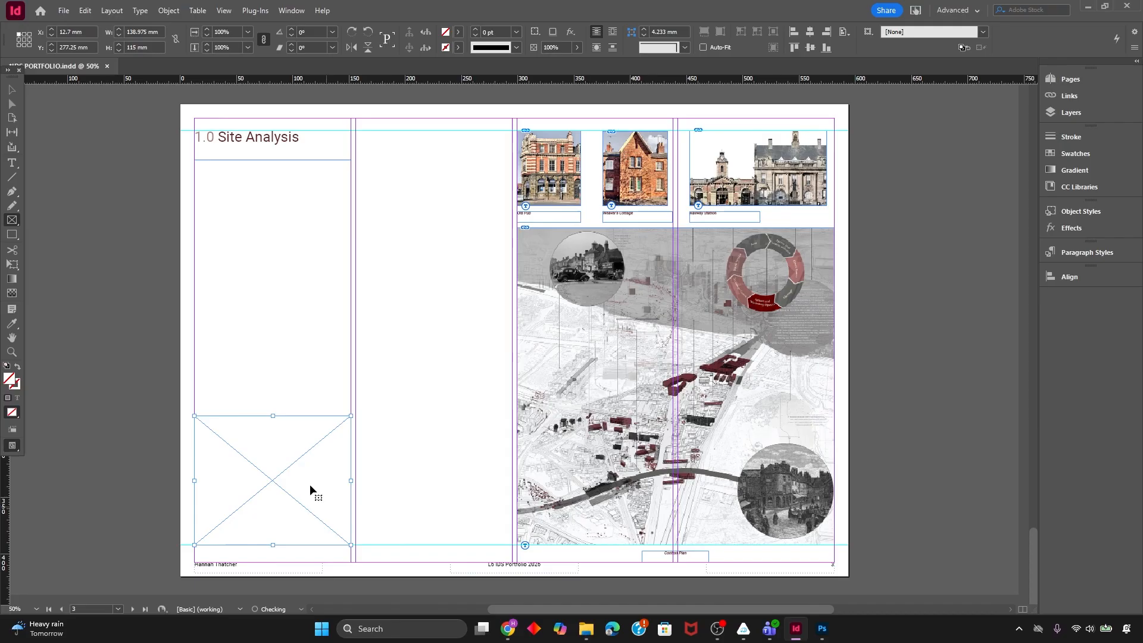
# Draw a circular image frame about 119 mm across above the first-column rectangular frame and place the Historic 1 image in it
pyautogui.click(16, 222)
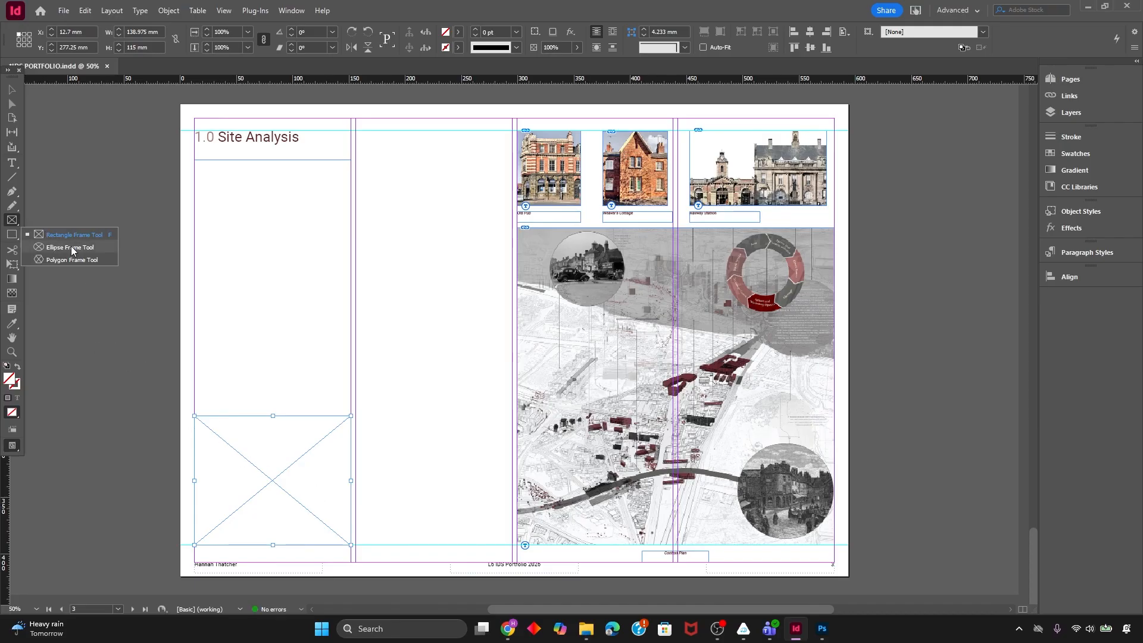
pyautogui.moveTo(232, 271); pyautogui.dragTo(366, 403)
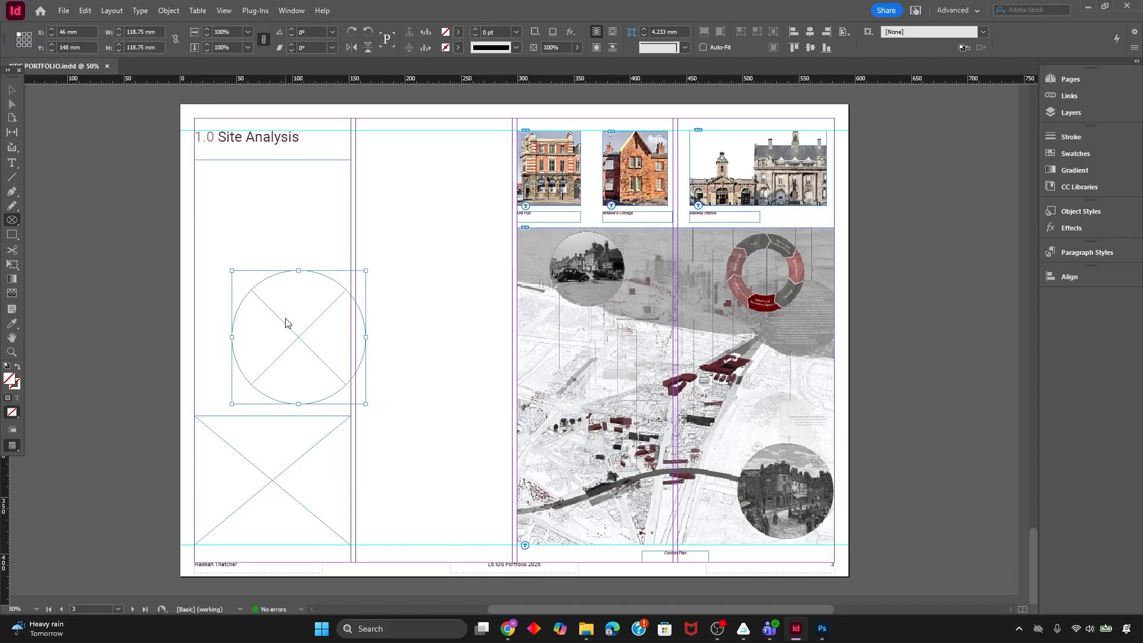
pyautogui.hotkey('ctrl', 'd')
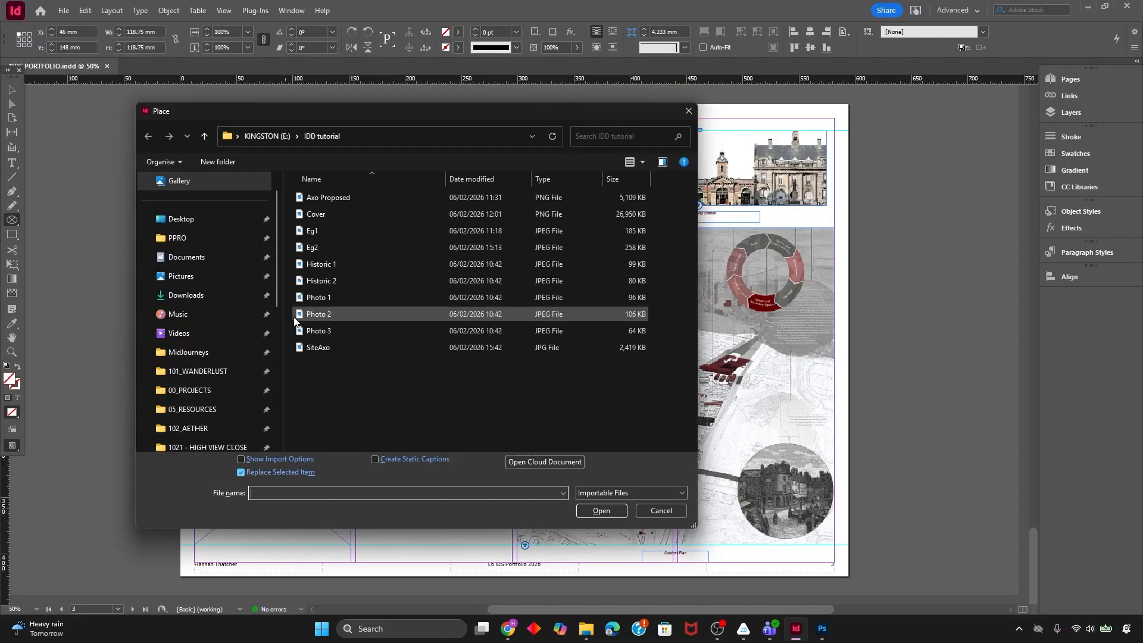
pyautogui.doubleClick(315, 265)
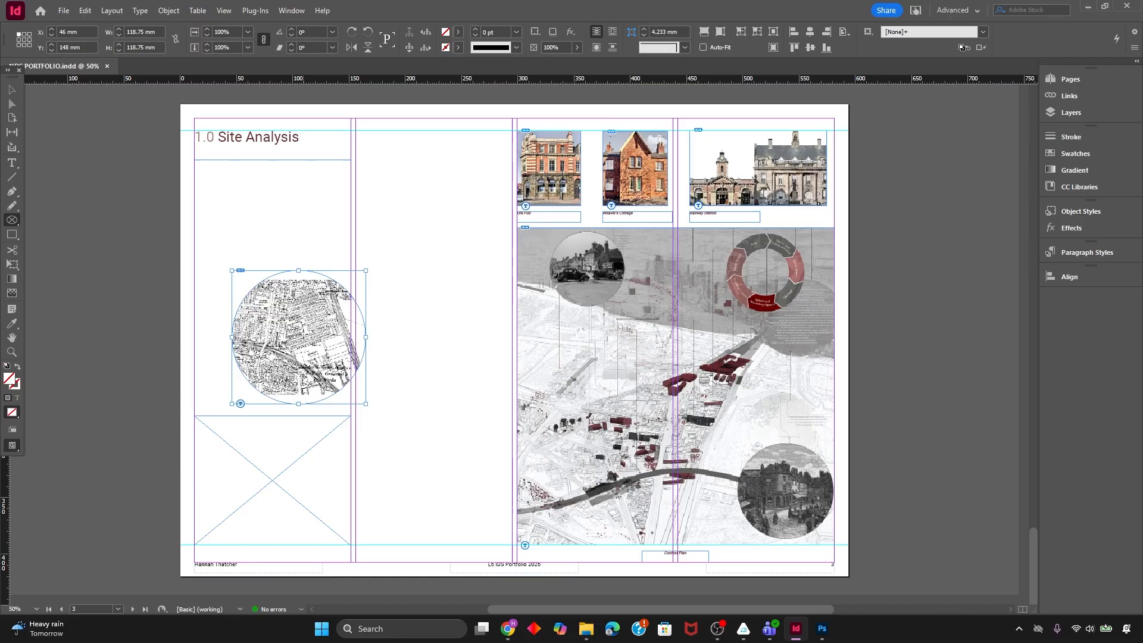
# Try adjusting the map image inside the circular frame and preview the page without guides
pyautogui.press('v')
pyautogui.click(298, 337)
pyautogui.moveTo(300, 280); pyautogui.dragTo(299, 261)
pyautogui.moveTo(299, 394); pyautogui.dragTo(299, 416)
pyautogui.click(474, 429)
pyautogui.press('w')
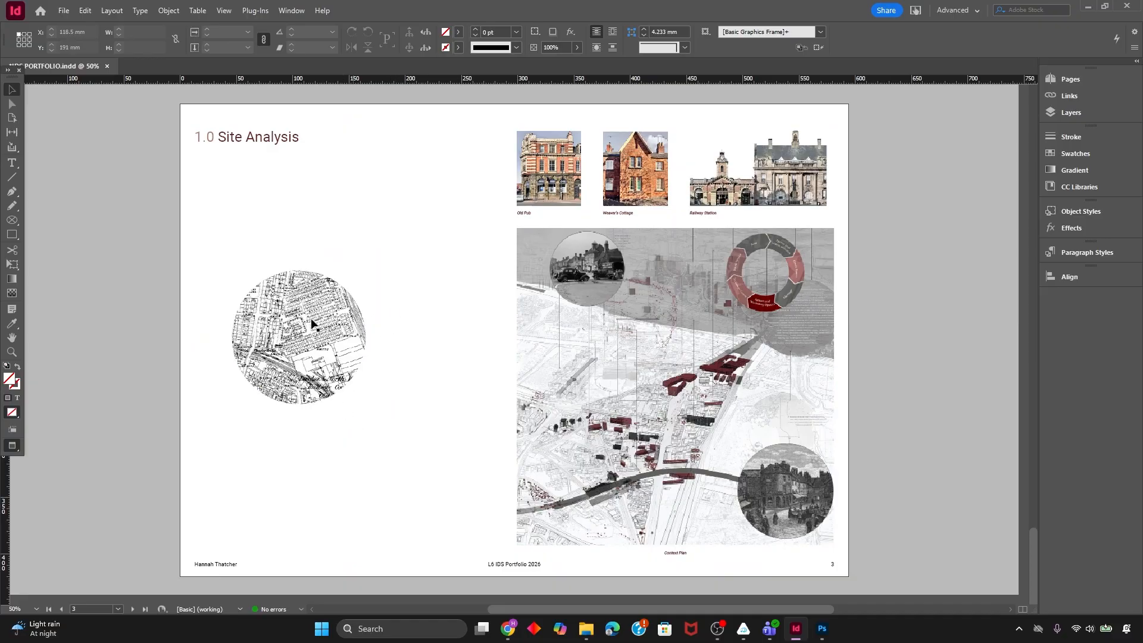
# Try the circular map overlapping the edge of the large site map, return it to the first column and delete it
pyautogui.press('w')
pyautogui.press('w')
pyautogui.press('w')
pyautogui.moveTo(322, 339); pyautogui.dragTo(534, 357)
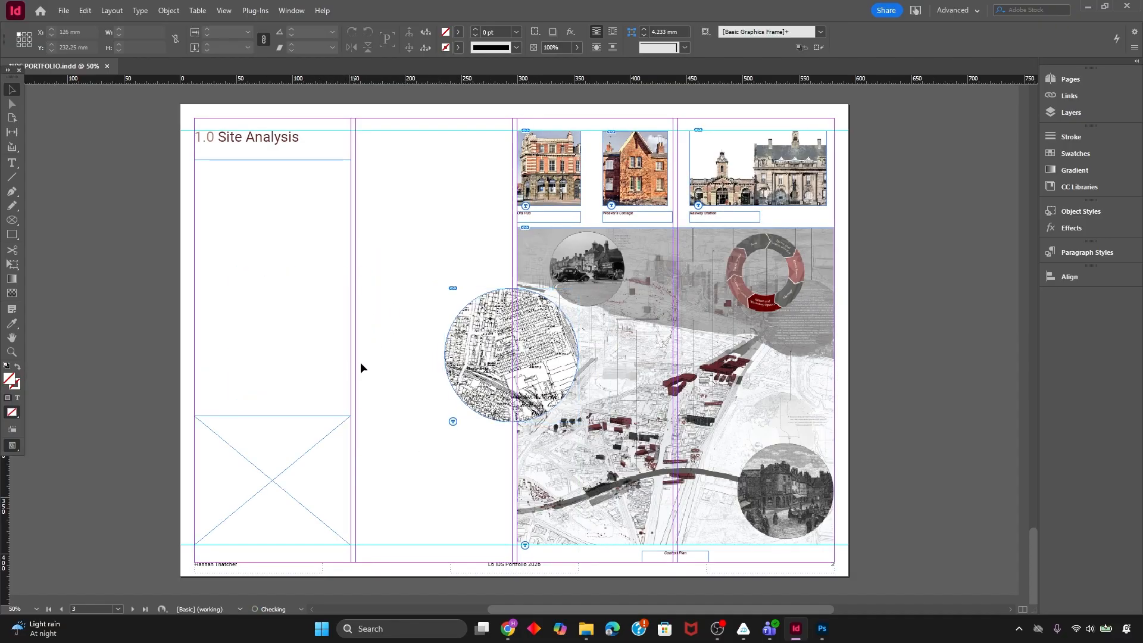
pyautogui.press('w')
pyautogui.press('w')
pyautogui.moveTo(581, 369); pyautogui.dragTo(368, 351)
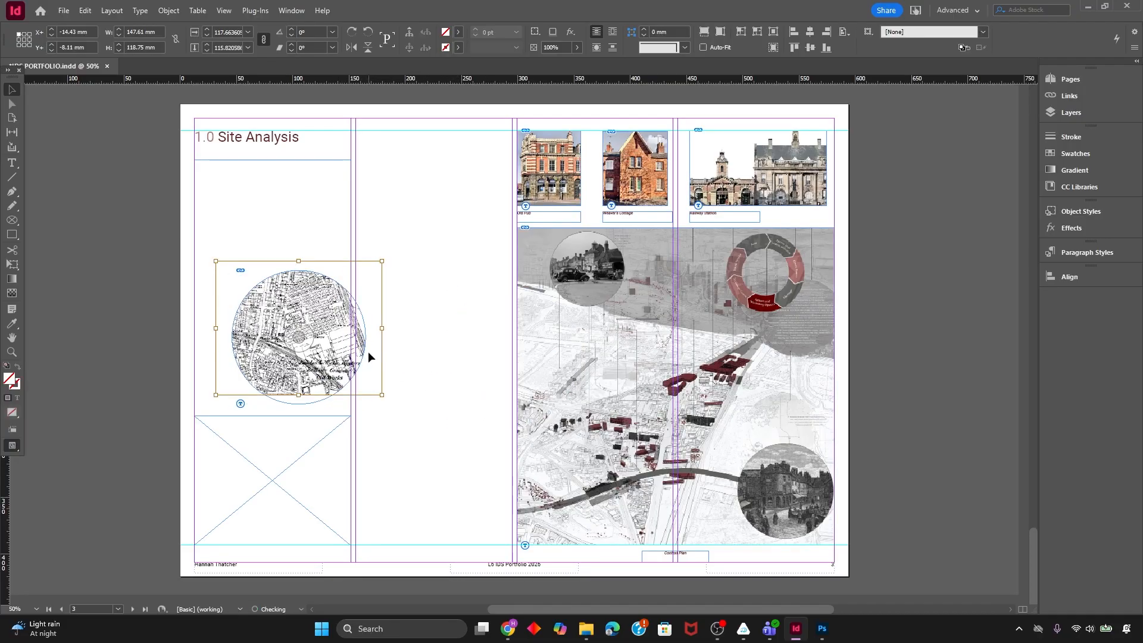
pyautogui.press('Delete')
pyautogui.press('Delete')
# Place Historic 1 in the first column's rectangular frame and fit the frame to the column width, about 137 by 113.6 mm
pyautogui.click(317, 421)
pyautogui.hotkey('ctrl', 'd')
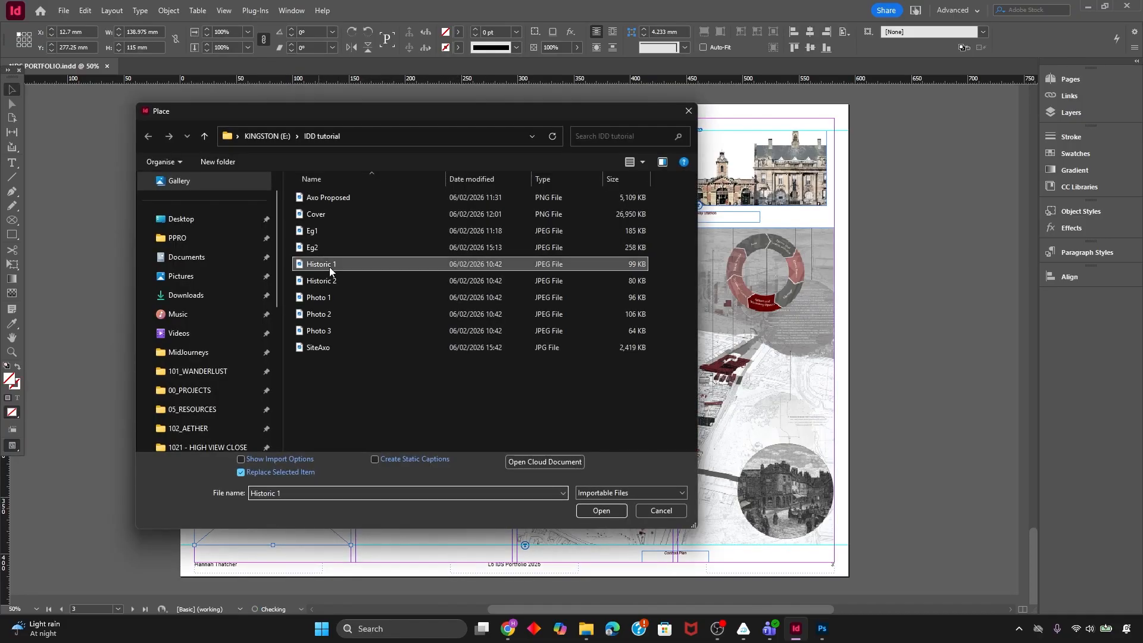
pyautogui.doubleClick(322, 264)
pyautogui.moveTo(351, 545); pyautogui.dragTo(349, 543)
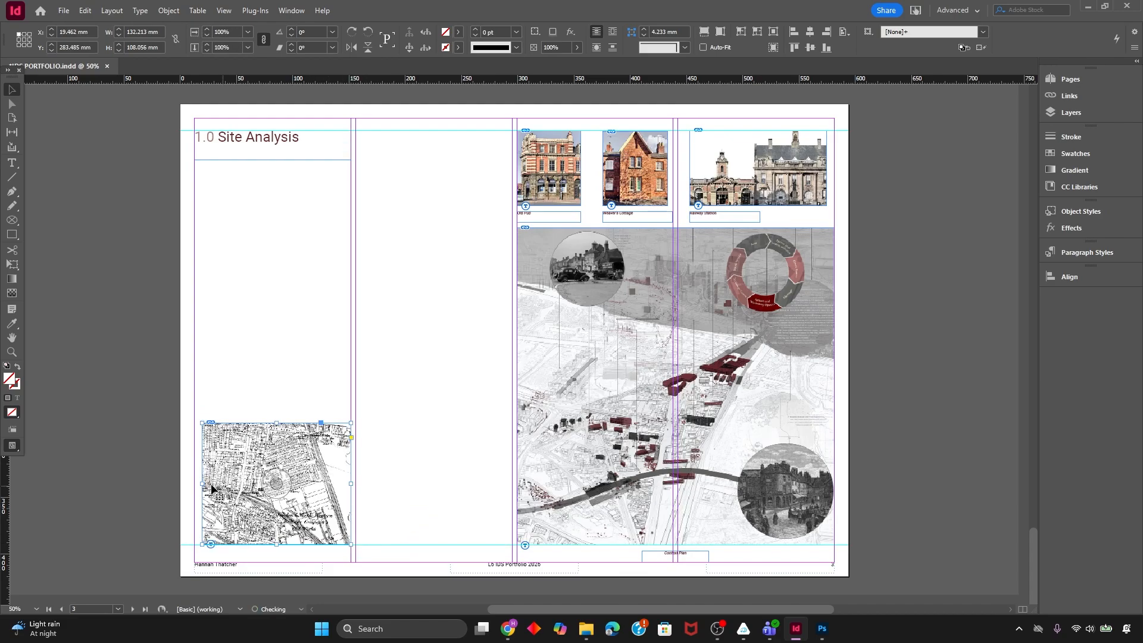
pyautogui.moveTo(203, 483); pyautogui.dragTo(195, 483)
pyautogui.moveTo(290, 510); pyautogui.dragTo(291, 509)
# Duplicate the framed map into the second column beside the original and replace the copy's image with Historic 2
pyautogui.hotkey('ctrl', 'c')
pyautogui.hotkey('ctrl', 'v')
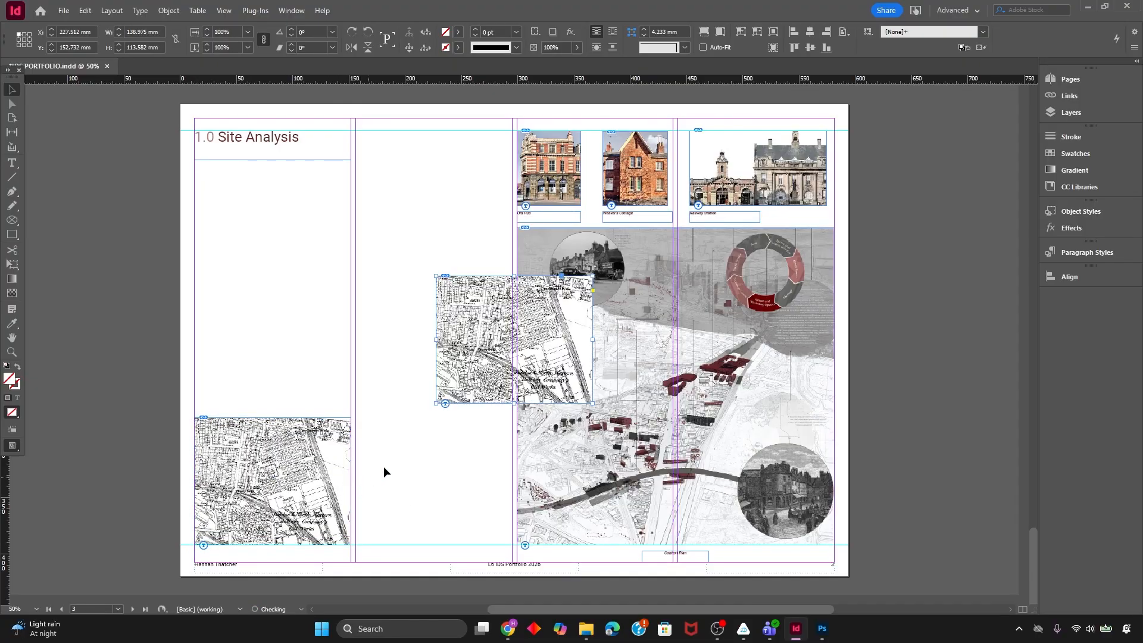
pyautogui.moveTo(465, 326); pyautogui.dragTo(387, 468)
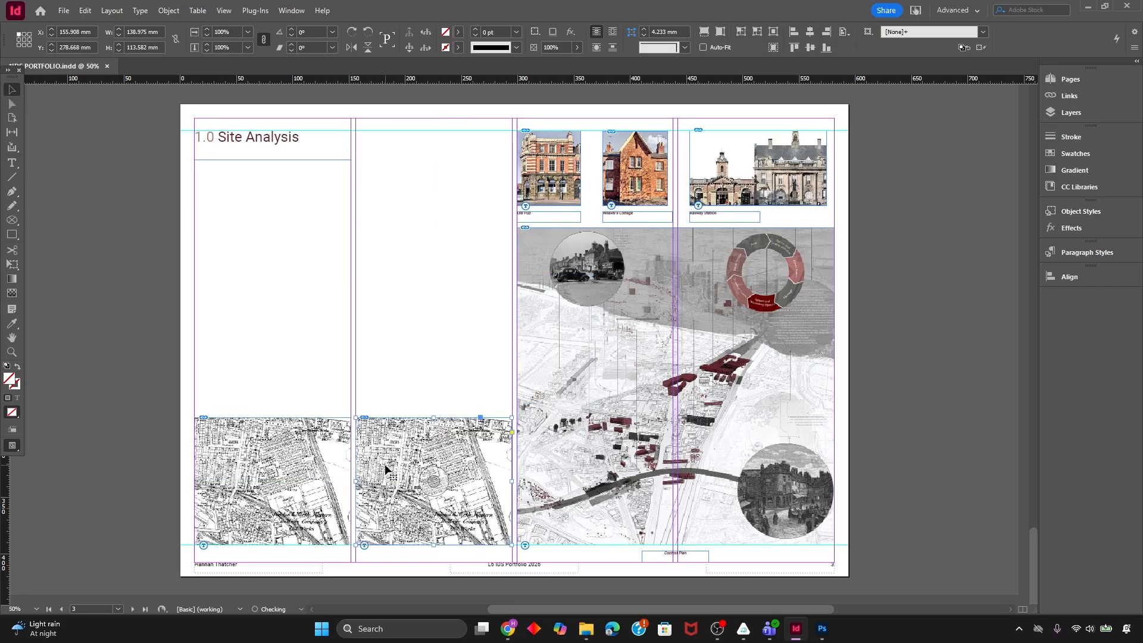
pyautogui.hotkey('ctrl', 'd')
pyautogui.doubleClick(337, 274)
pyautogui.click(409, 381)
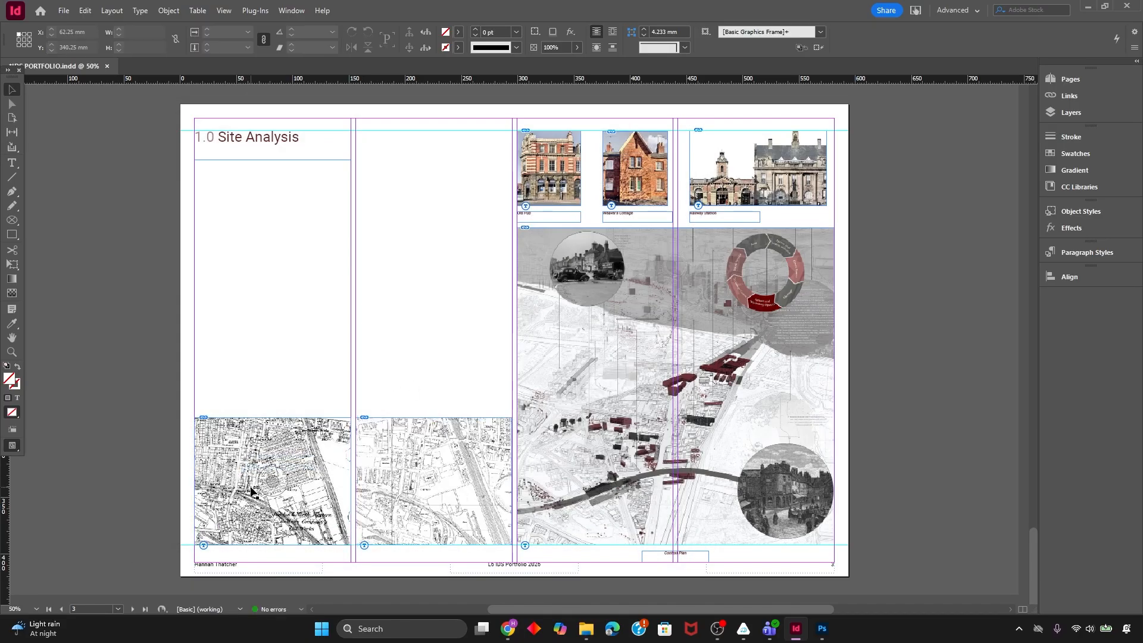
# Copy the "Context Plan" caption beneath both historic maps and align all three caption frames with their images' left and lower edges
pyautogui.click(654, 557)
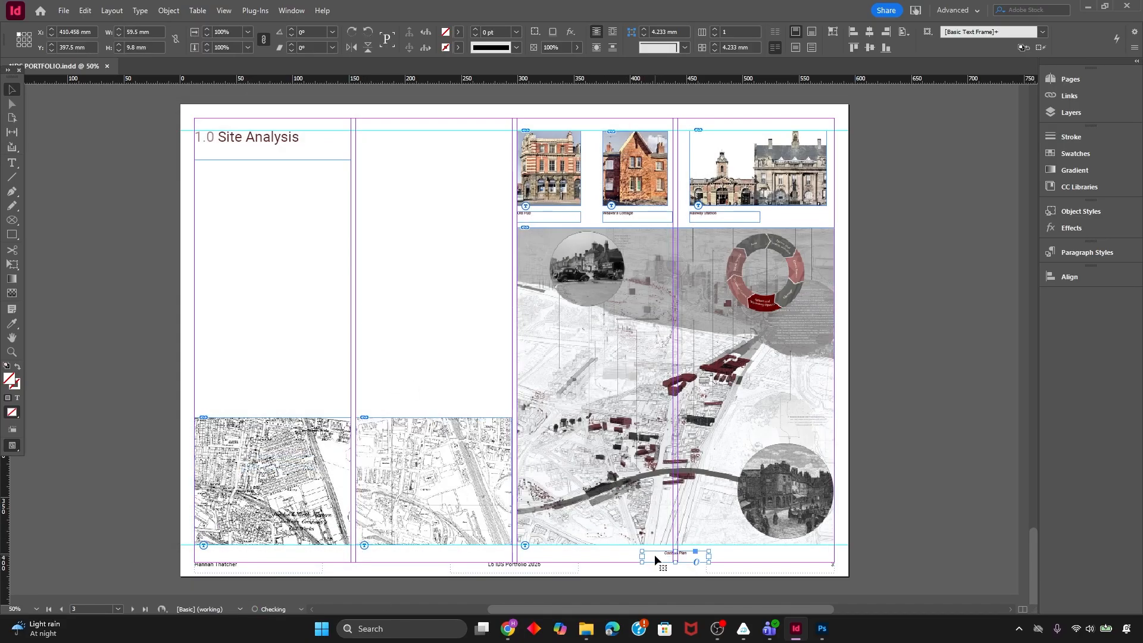
pyautogui.moveTo(655, 554); pyautogui.dragTo(417, 558)
pyautogui.hotkey('ctrl', '=')
pyautogui.scroll(8, 849, 349)
pyautogui.scroll(-4, 854, 417)
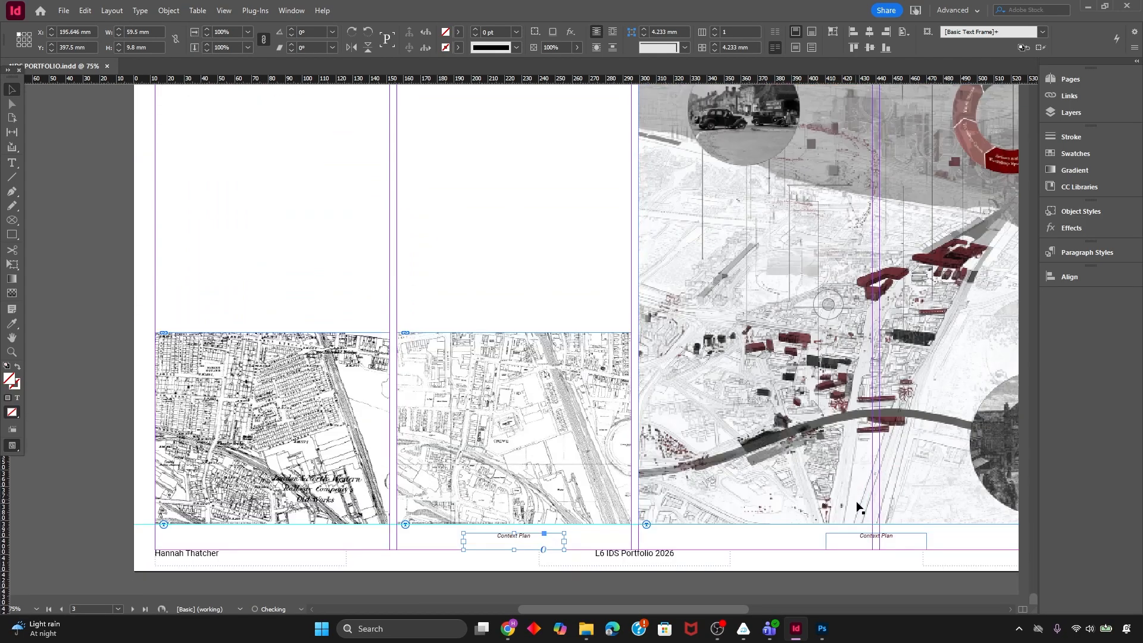
pyautogui.moveTo(857, 540); pyautogui.dragTo(666, 532)
pyautogui.moveTo(545, 545); pyautogui.dragTo(189, 536)
pyautogui.moveTo(784, 538); pyautogui.dragTo(186, 550)
# Centre the text vertically within the three caption frames and preview the page without guides
pyautogui.click(795, 47)
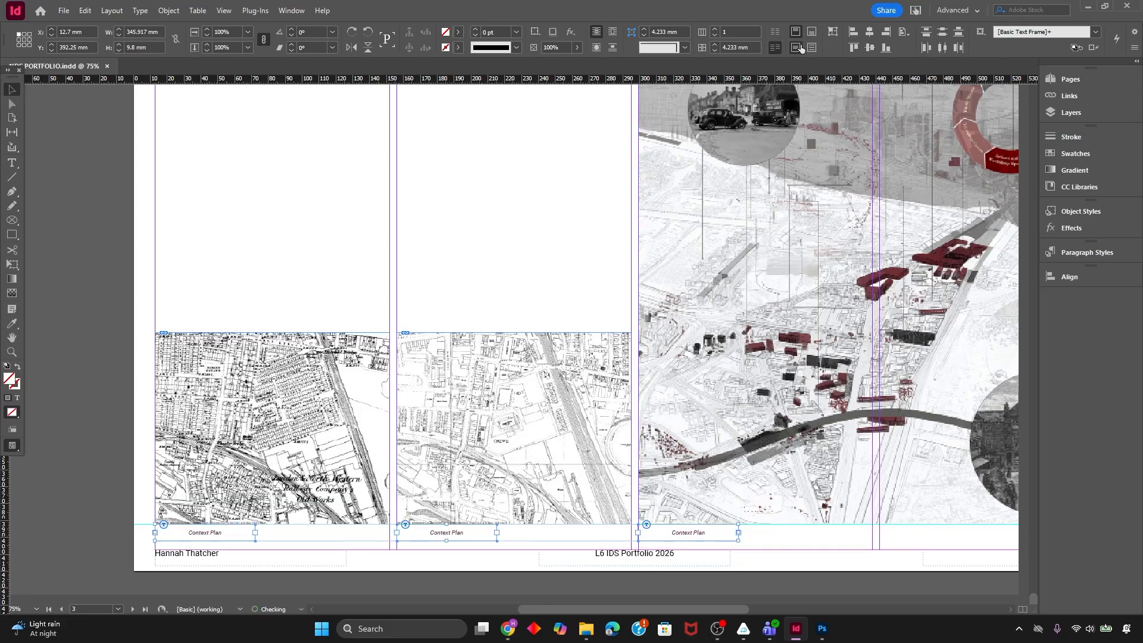
pyautogui.click(748, 528)
pyautogui.press('w')
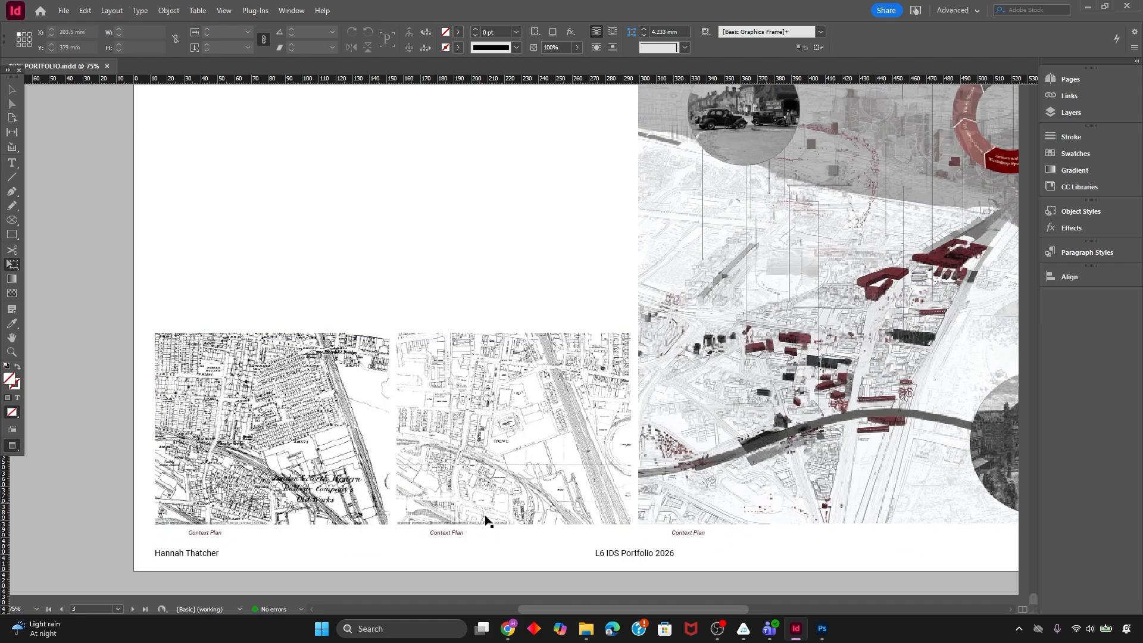
pyautogui.press('w')
# Left-align the text of the three captions beneath the maps
pyautogui.click(669, 534)
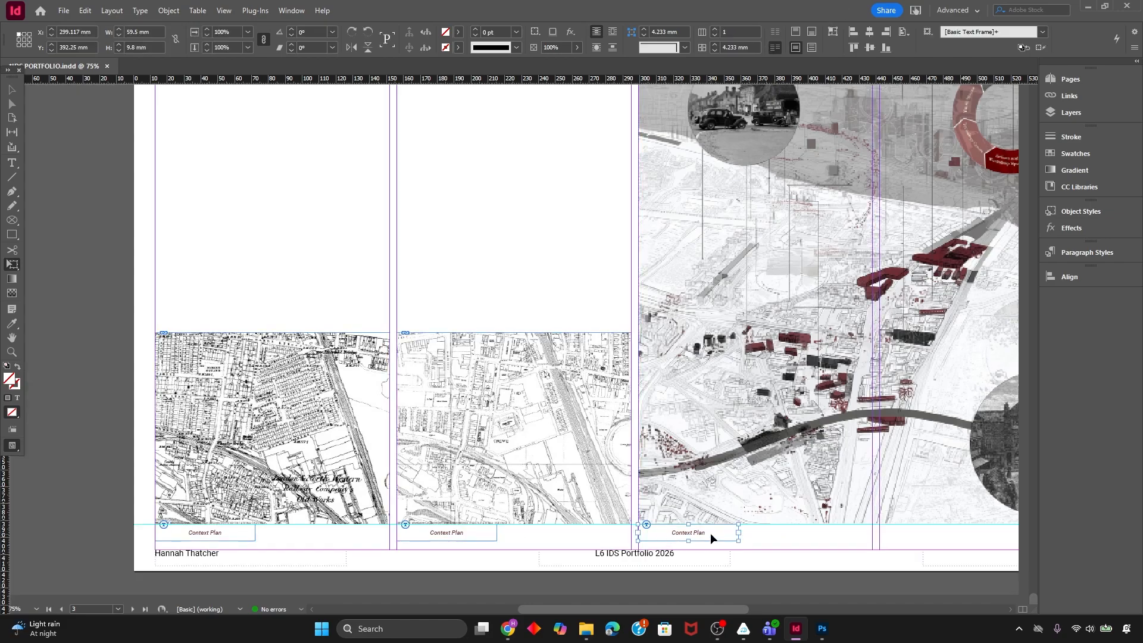
pyautogui.press('t')
pyautogui.click(646, 31)
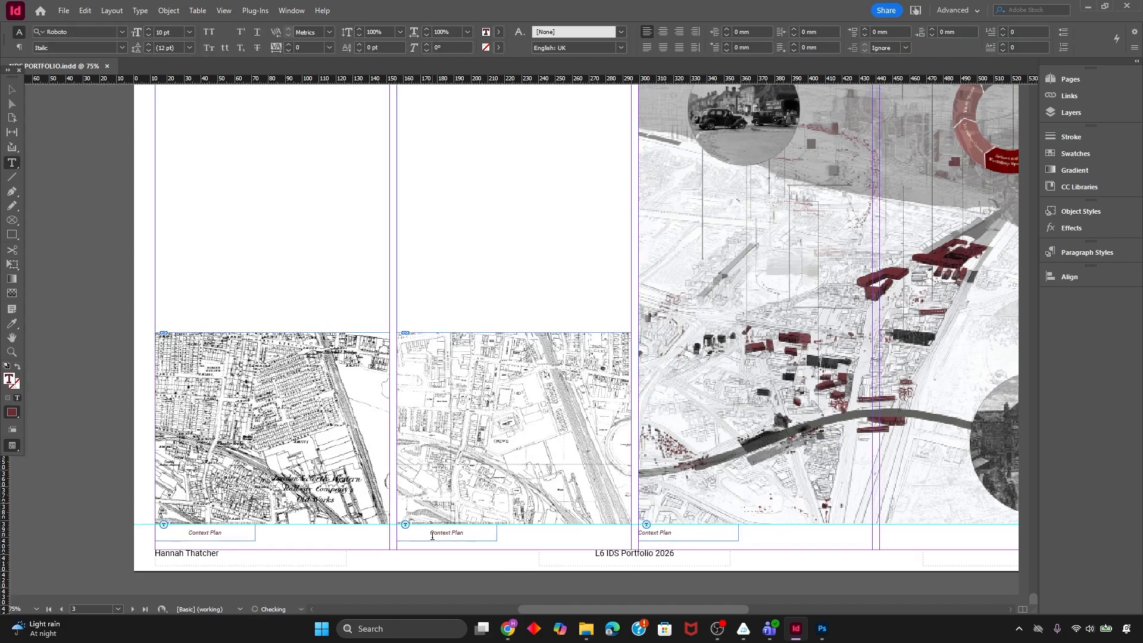
# Rename the captions under the historic maps to "1850 Site Plan" in the first column and "1910 Site Plan" in the second
pyautogui.tripleClick(413, 533)
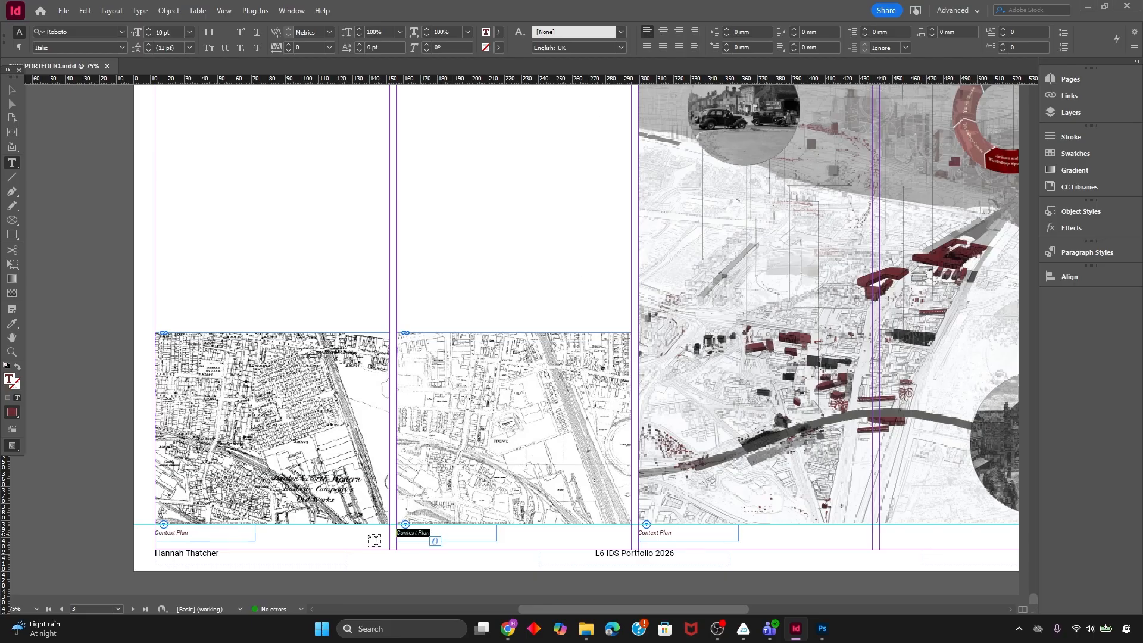
pyautogui.write('1910')
pyautogui.write('1850')
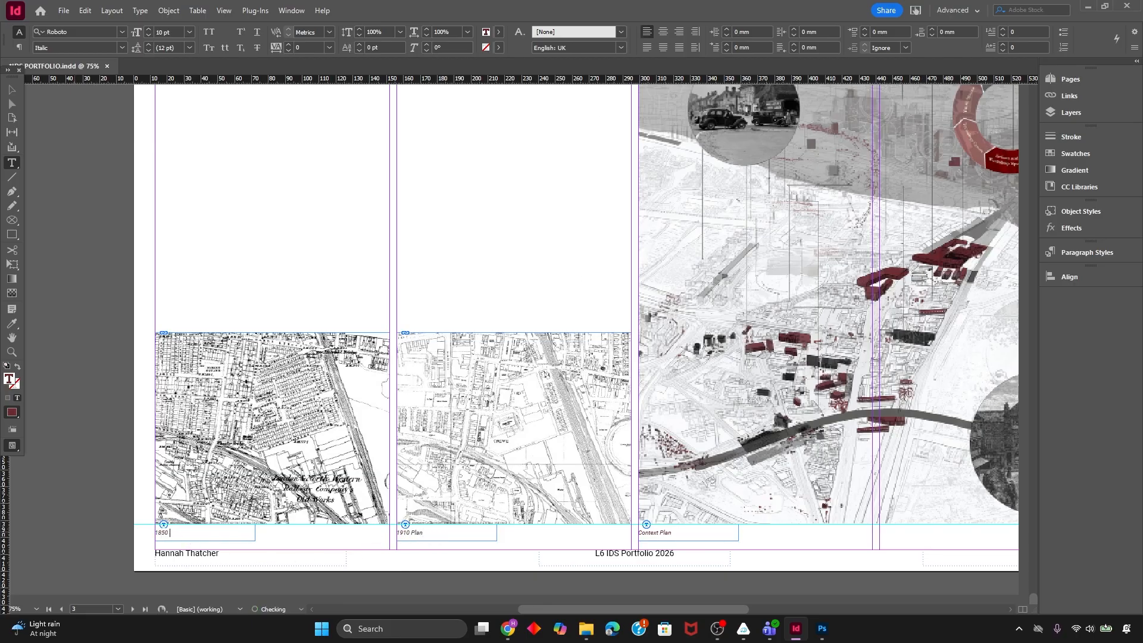
pyautogui.click(170, 533)
pyautogui.write('Site Plan')
pyautogui.press('Escape')
# Set the document's display performance to High Quality Display
pyautogui.hotkey('ctrl', '=')
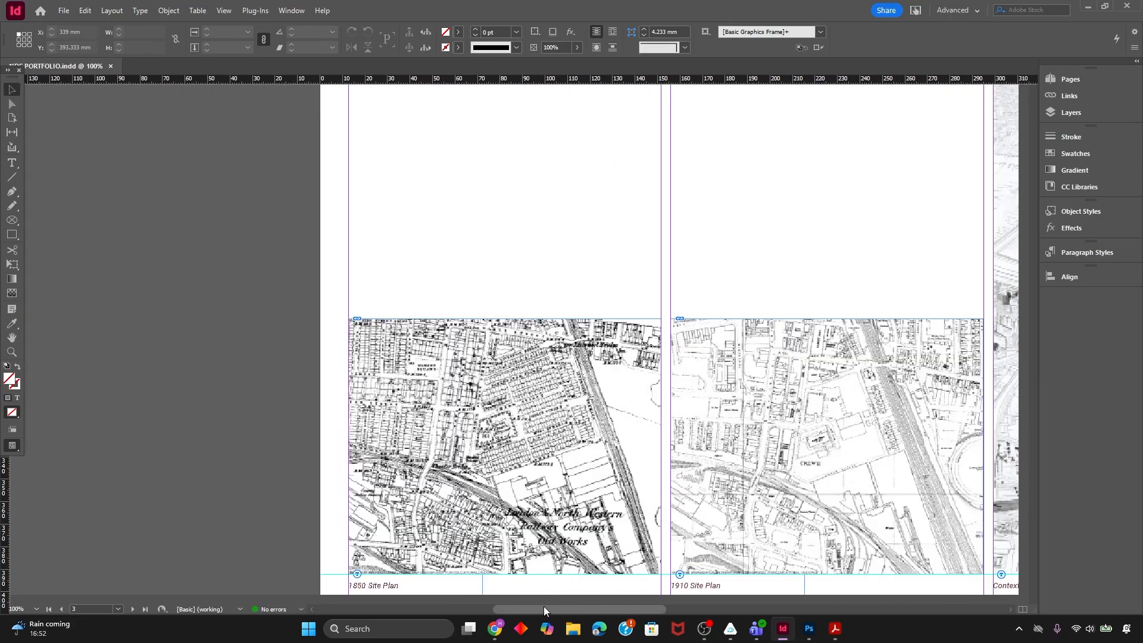
pyautogui.hscroll(3, 544, 606)
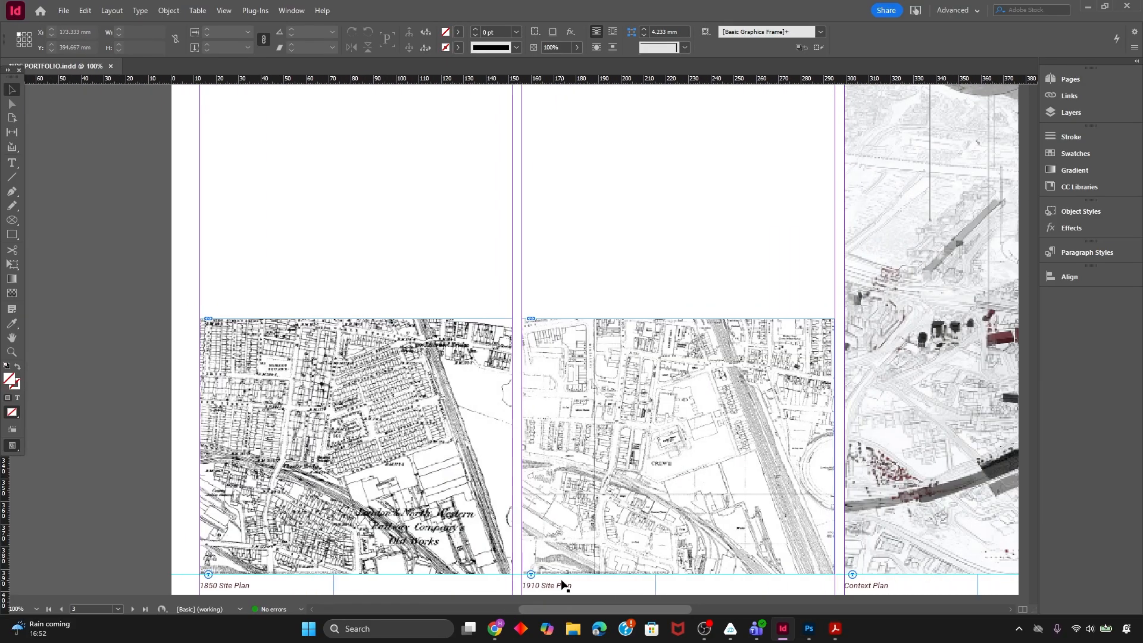
pyautogui.click(12, 177)
pyautogui.scroll(-2, 206, 369)
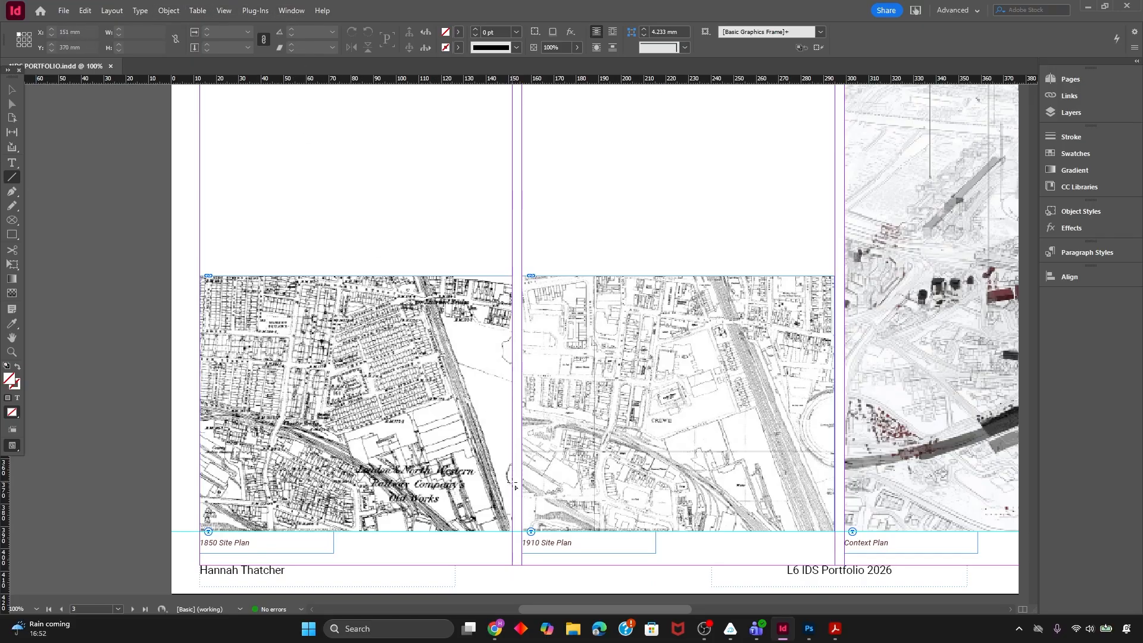
pyautogui.click(292, 10)
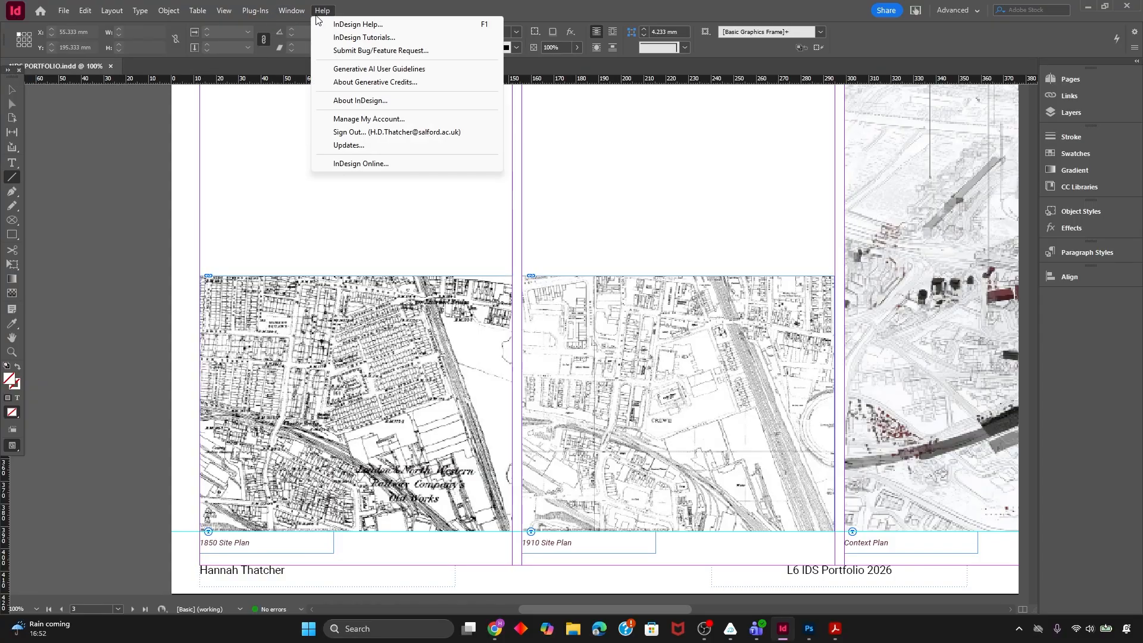
pyautogui.moveTo(224, 10)
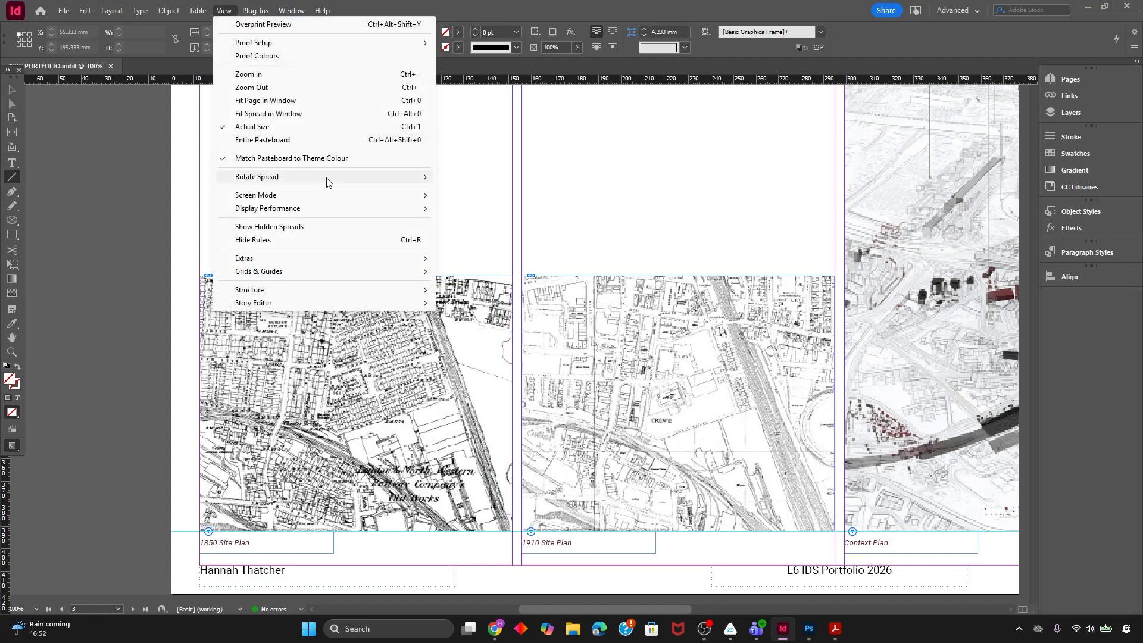
pyautogui.moveTo(401, 209)
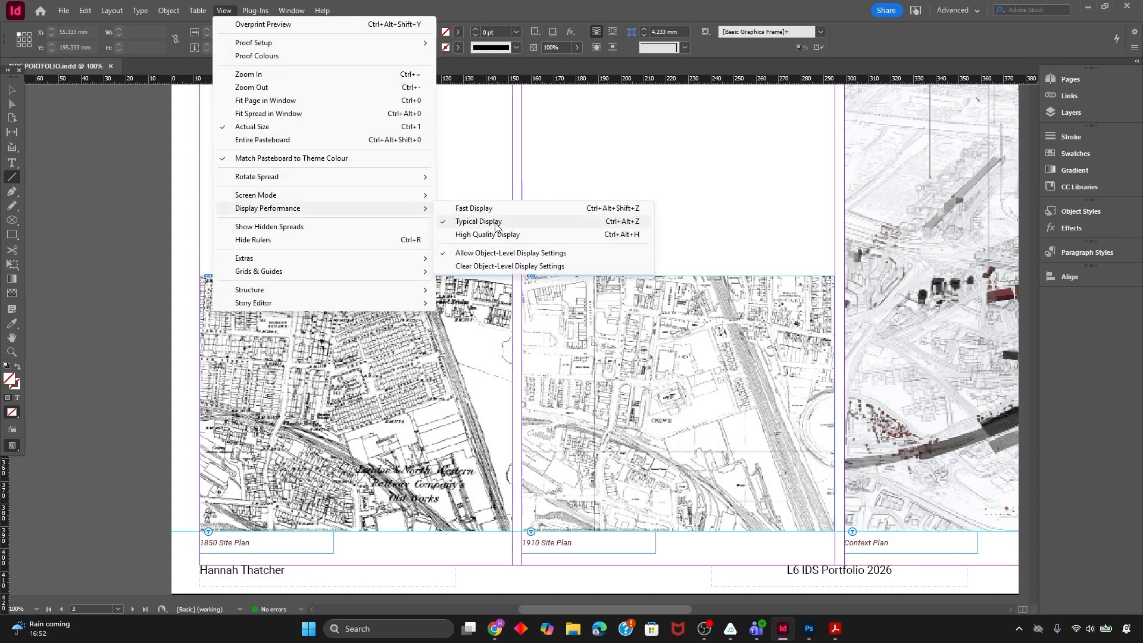
pyautogui.click(488, 235)
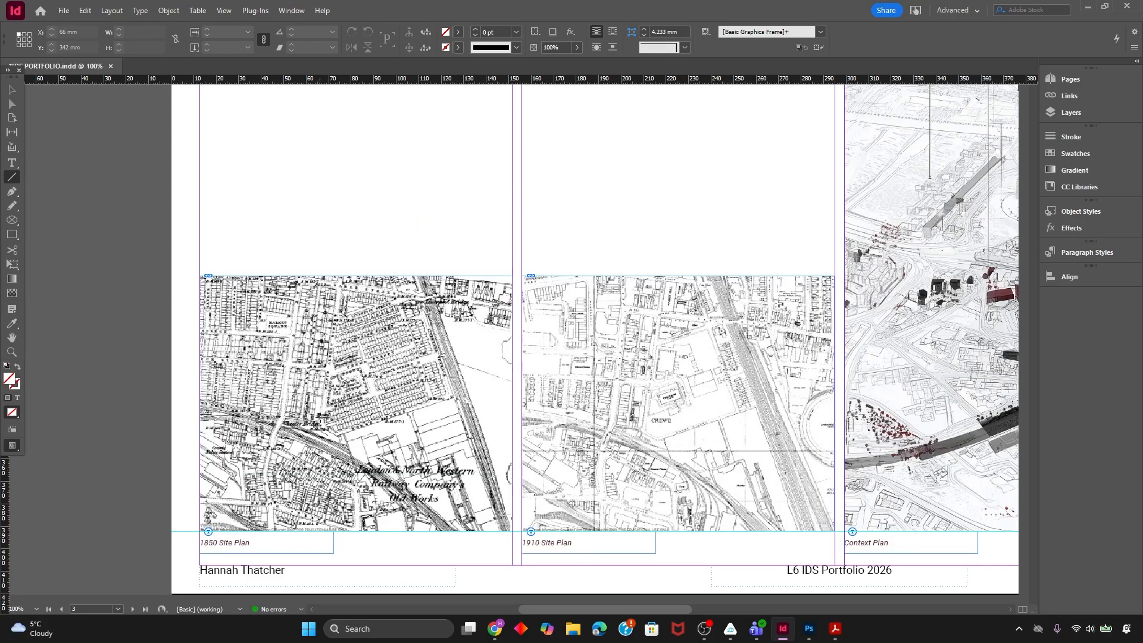
# Draw two 5 pt dark red lines, each about 21 mm long, along the west and north edges of the site on the 1850 plan
pyautogui.moveTo(324, 416); pyautogui.dragTo(326, 370)
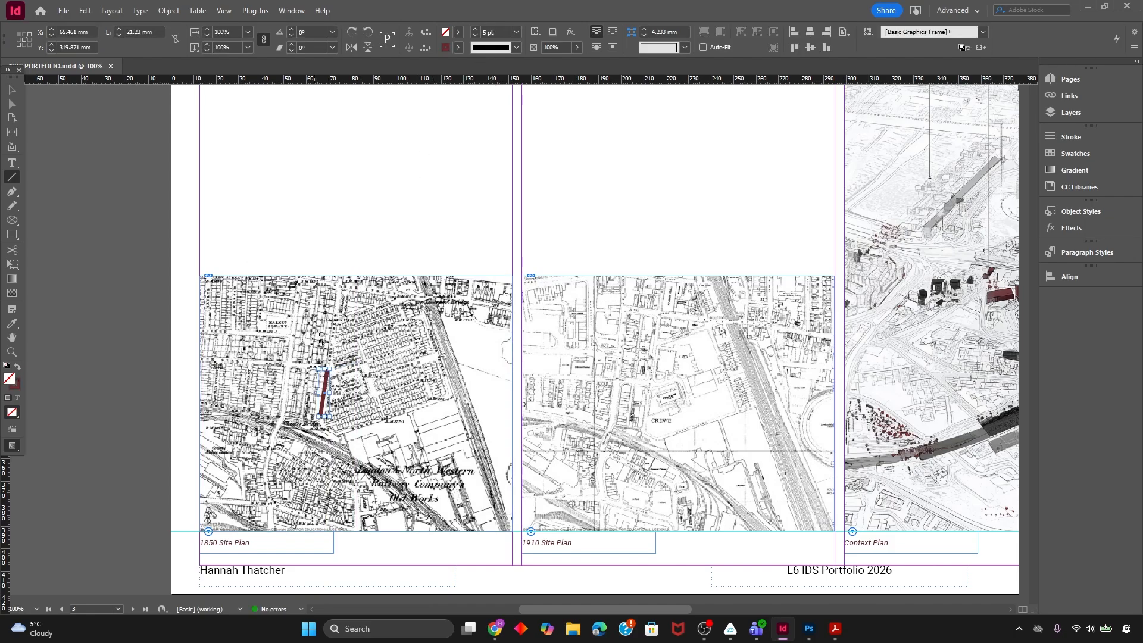
pyautogui.moveTo(372, 359); pyautogui.dragTo(327, 369)
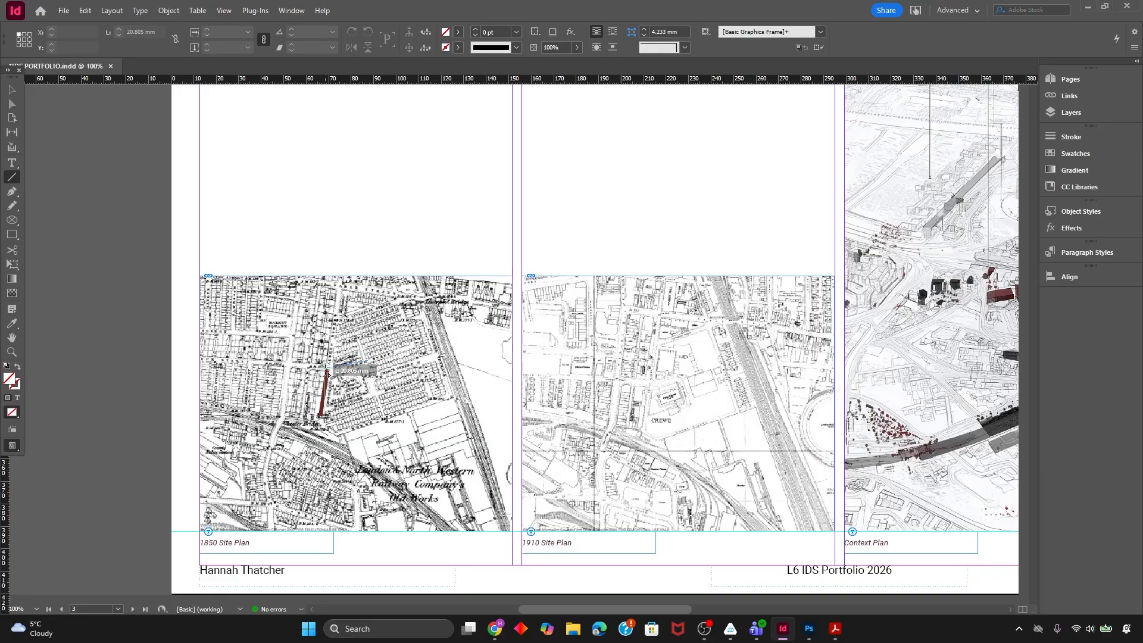
pyautogui.click(516, 31)
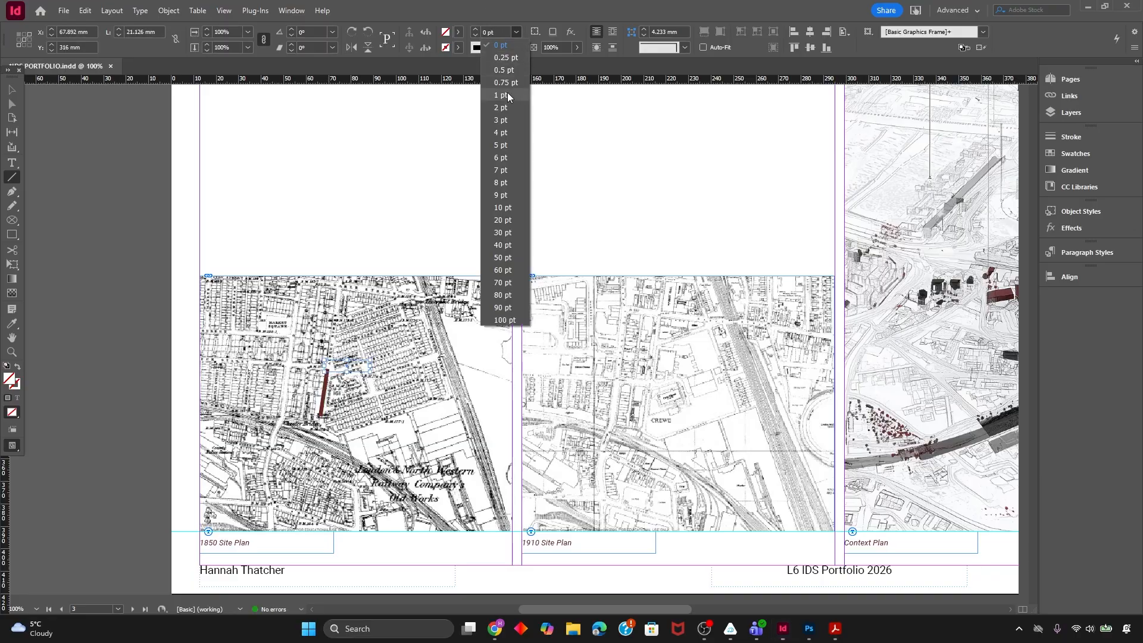
pyautogui.click(503, 151)
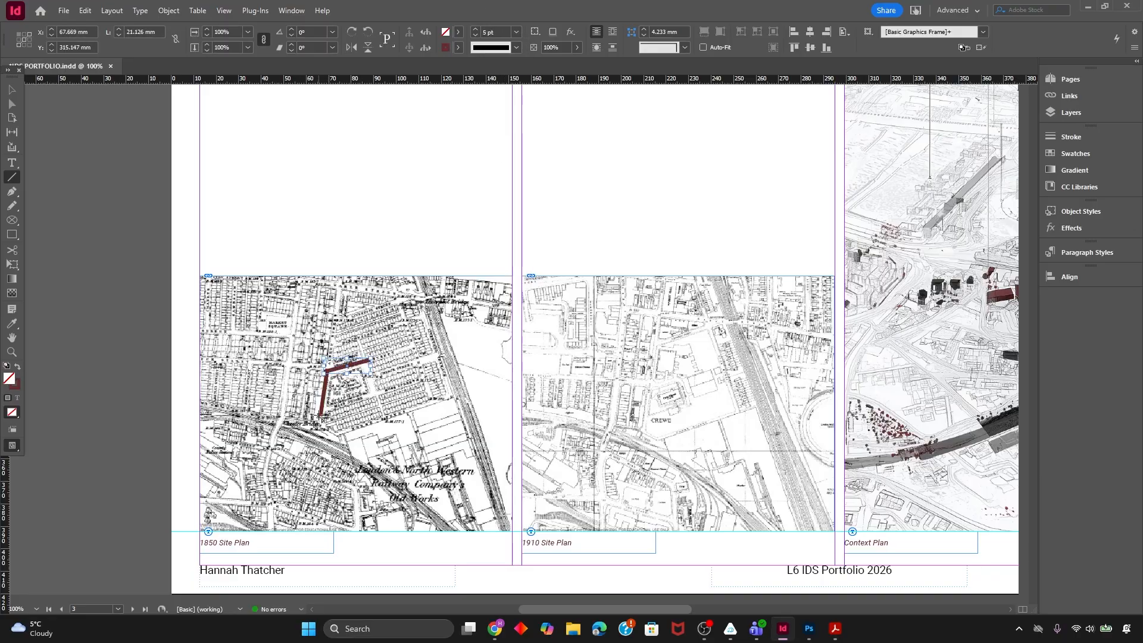
# Close the site outline on the 1850 plan with 5 pt dark red lines about 27 mm along the south and 21 mm along the east
pyautogui.moveTo(320, 416); pyautogui.dragTo(382, 403)
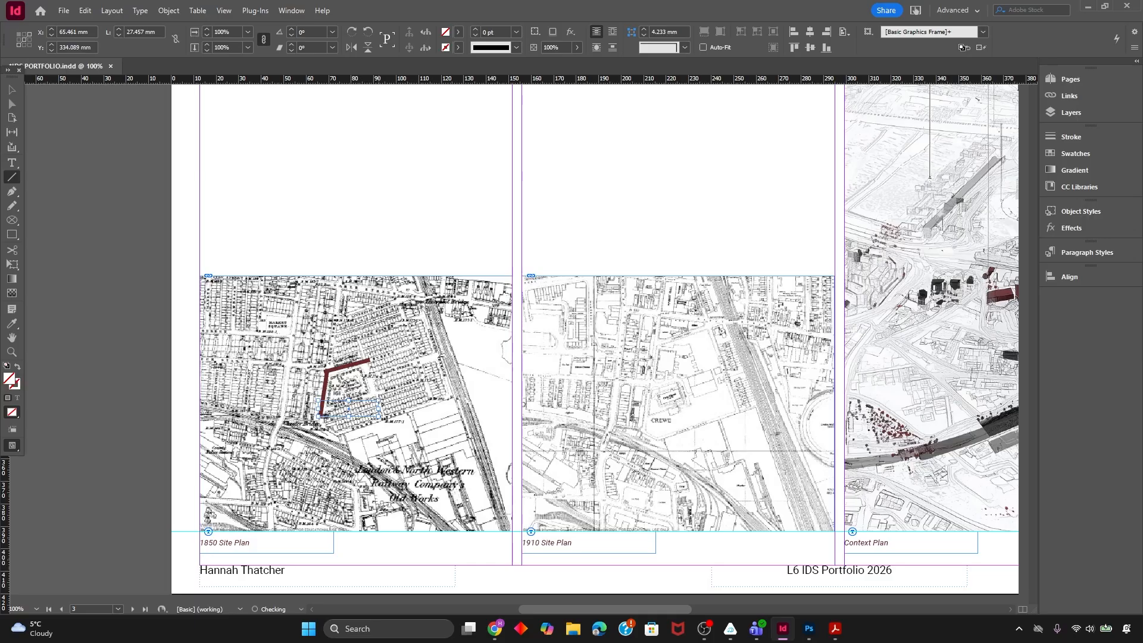
pyautogui.click(516, 31)
pyautogui.click(503, 152)
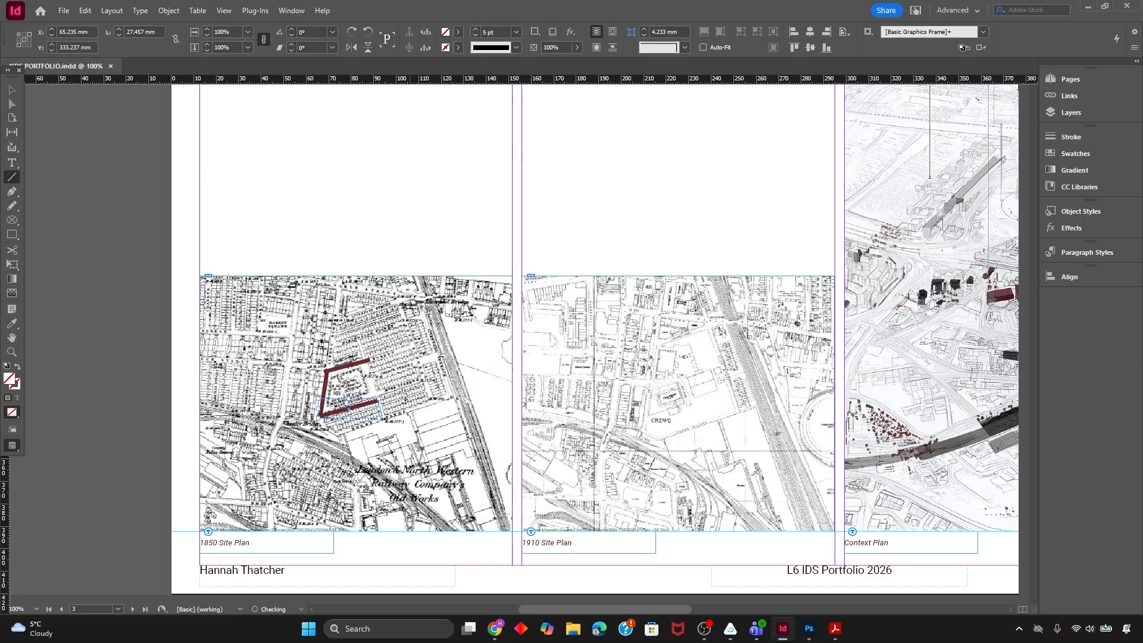
pyautogui.moveTo(370, 362); pyautogui.dragTo(375, 403)
pyautogui.click(515, 33)
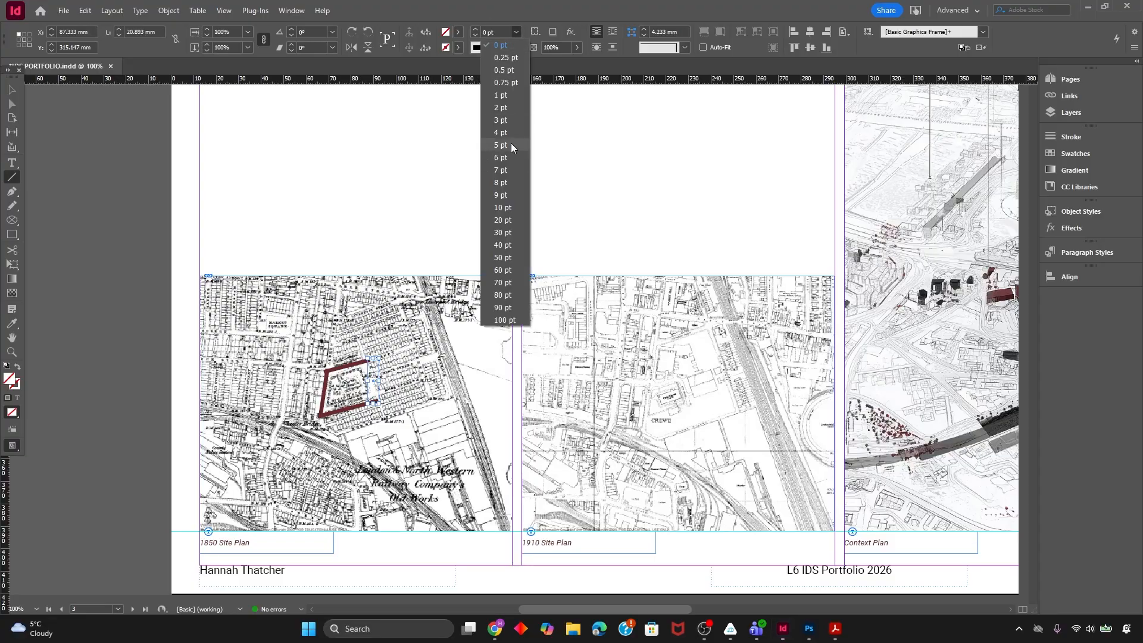
pyautogui.click(511, 143)
pyautogui.click(12, 89)
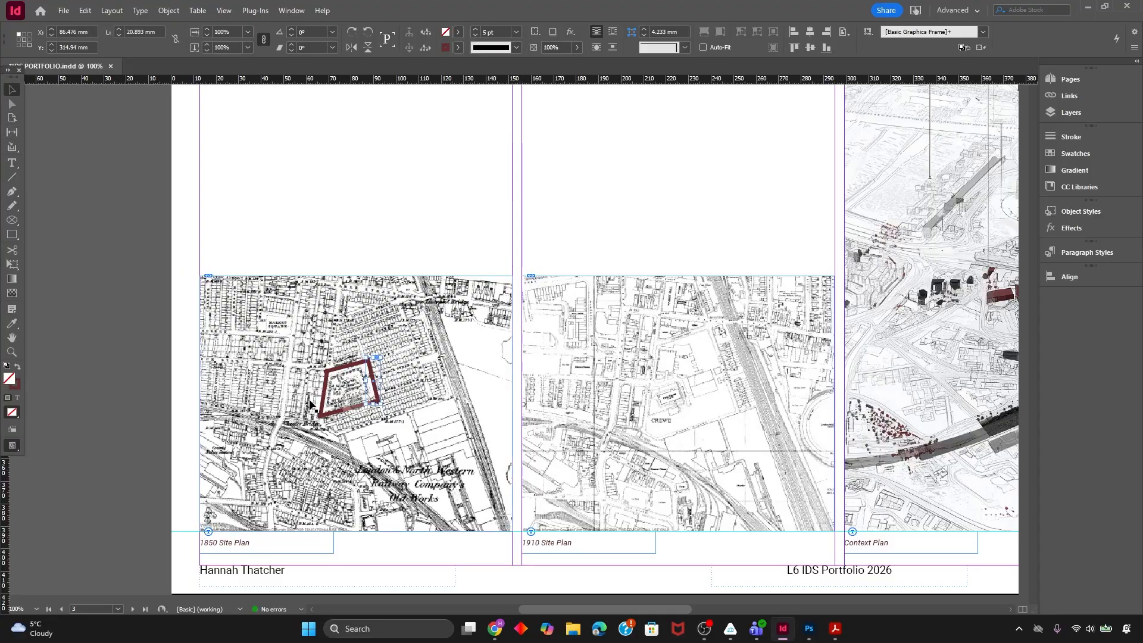
# Adjust the lower end of the east boundary line on the 1850 plan, making the line about 19 mm long
pyautogui.click(326, 395)
pyautogui.moveTo(326, 395); pyautogui.dragTo(325, 395)
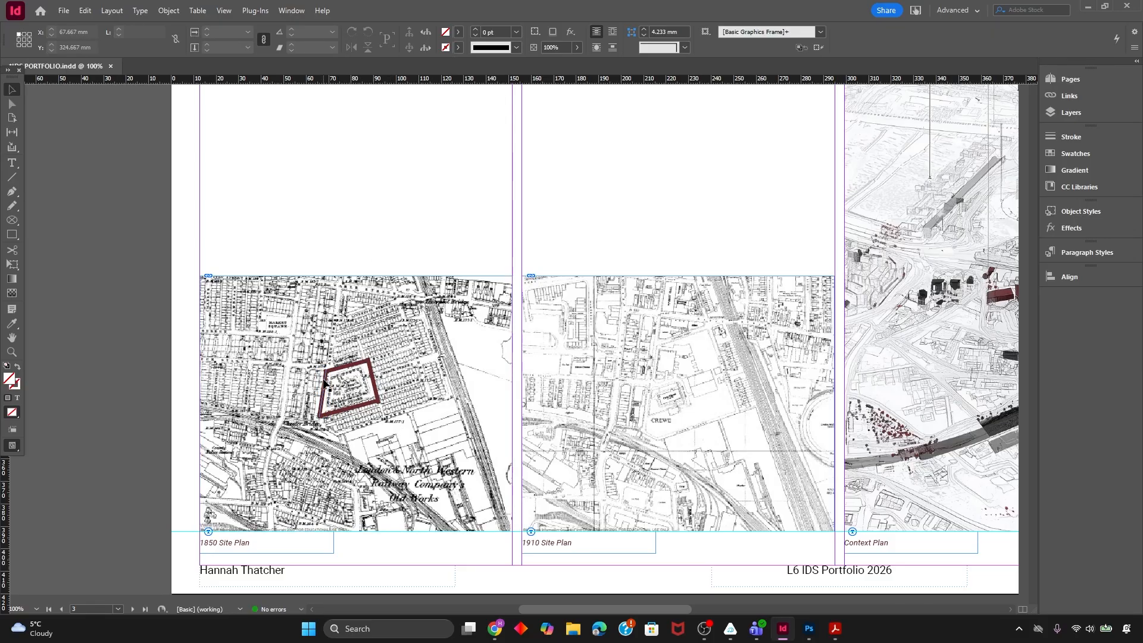
pyautogui.click(288, 166)
pyautogui.click(378, 403)
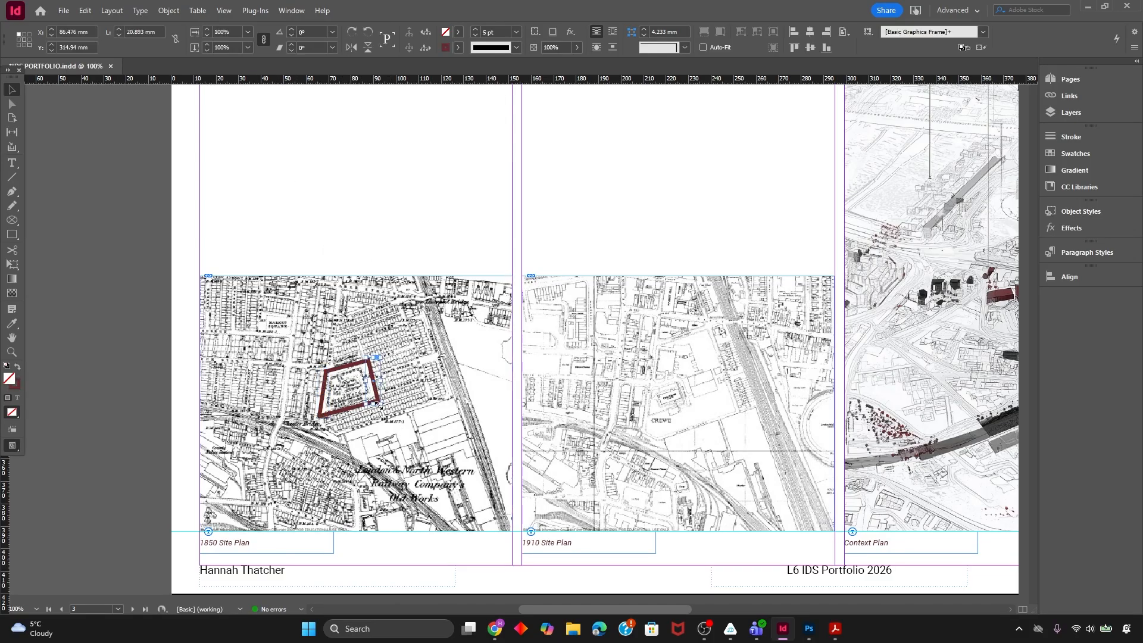
pyautogui.moveTo(376, 400); pyautogui.dragTo(378, 402)
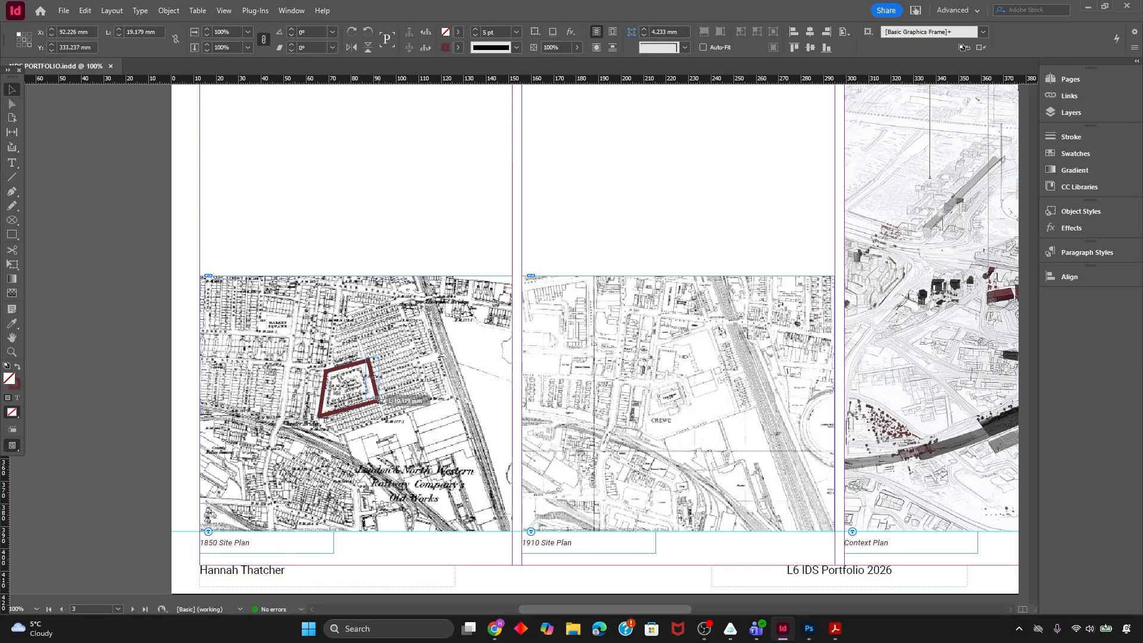
pyautogui.click(403, 209)
pyautogui.click(371, 369)
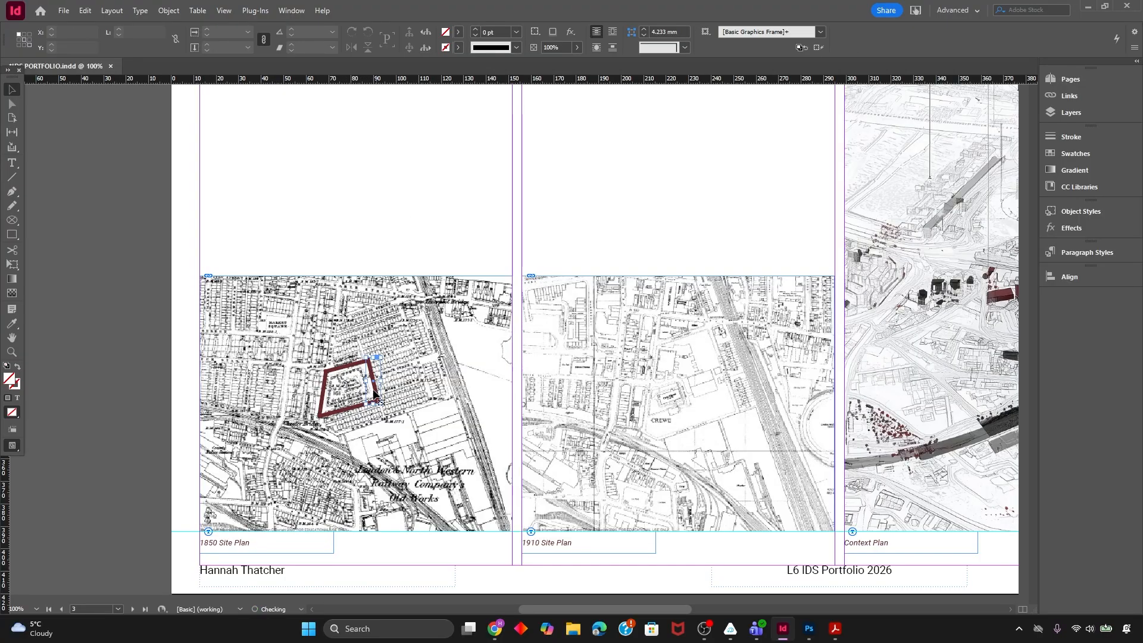
# Group the four dark red boundary lines on the 1850 plan into one outline
pyautogui.click(292, 205)
pyautogui.click(426, 437)
pyautogui.click(321, 407)
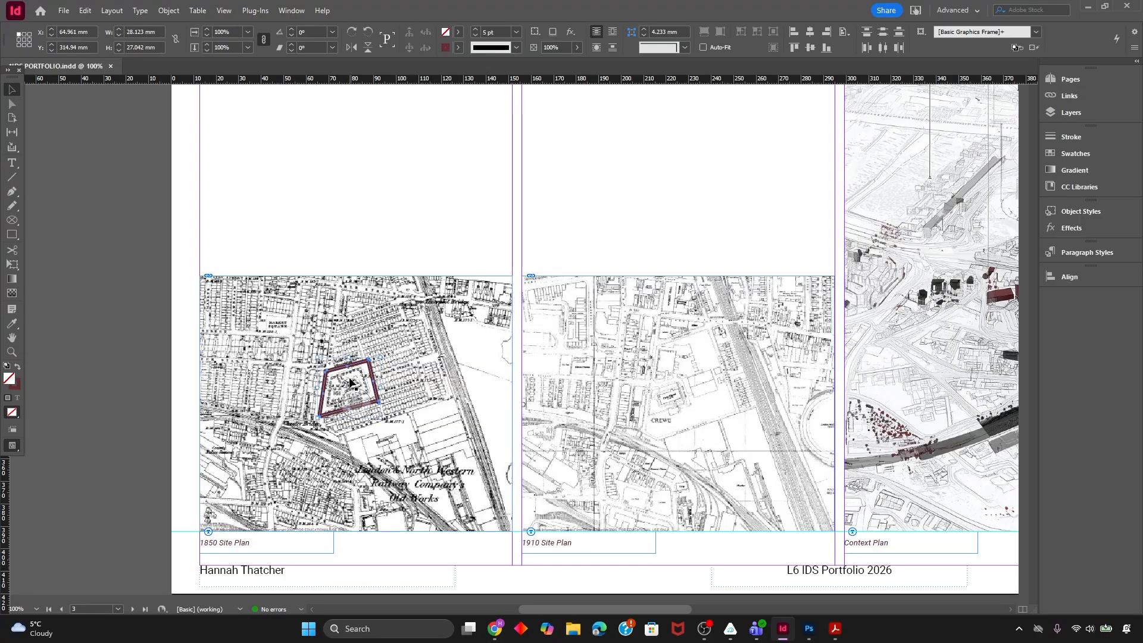
pyautogui.rightClick(358, 365)
pyautogui.click(344, 216)
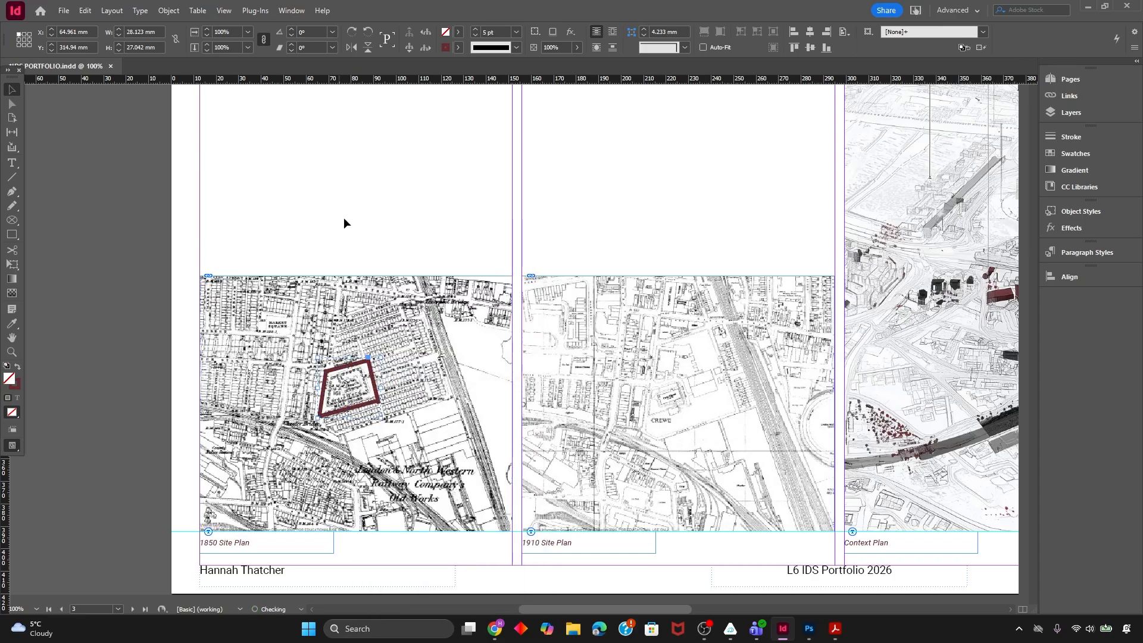
pyautogui.click(368, 358)
pyautogui.moveTo(369, 373); pyautogui.dragTo(382, 256)
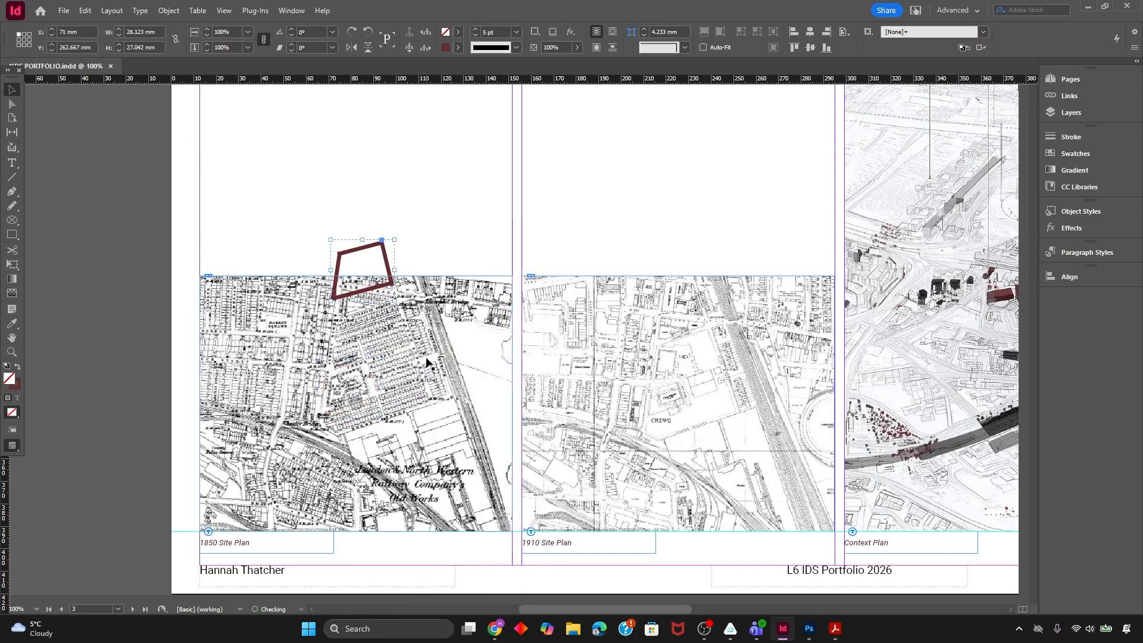
pyautogui.hotkey('ctrl', 'z')
# Copy the grouped site outline onto the 1910 plan and nudge it into place around the site
pyautogui.hotkey('ctrl', '-')
pyautogui.hscroll(5, 513, 609)
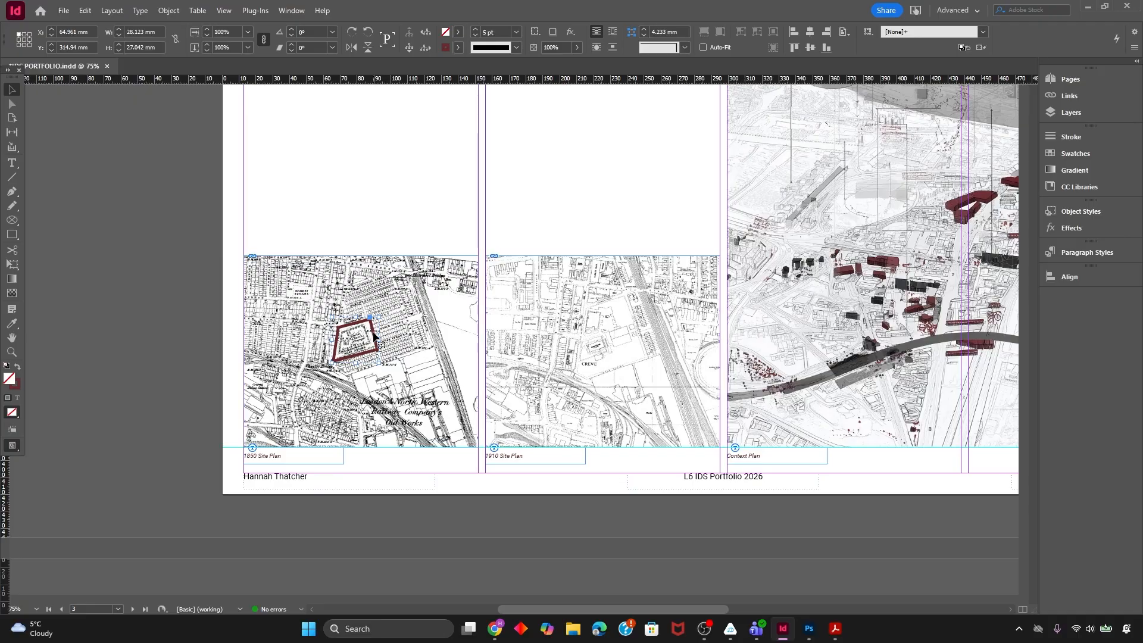
pyautogui.moveTo(374, 338); pyautogui.dragTo(613, 364)
pyautogui.press('Up')
pyautogui.press('Up')
pyautogui.press('Up')
pyautogui.press('Up')
pyautogui.press('Up')
pyautogui.press('Up')
pyautogui.press('Up')
pyautogui.press('Up')
pyautogui.press('Up')
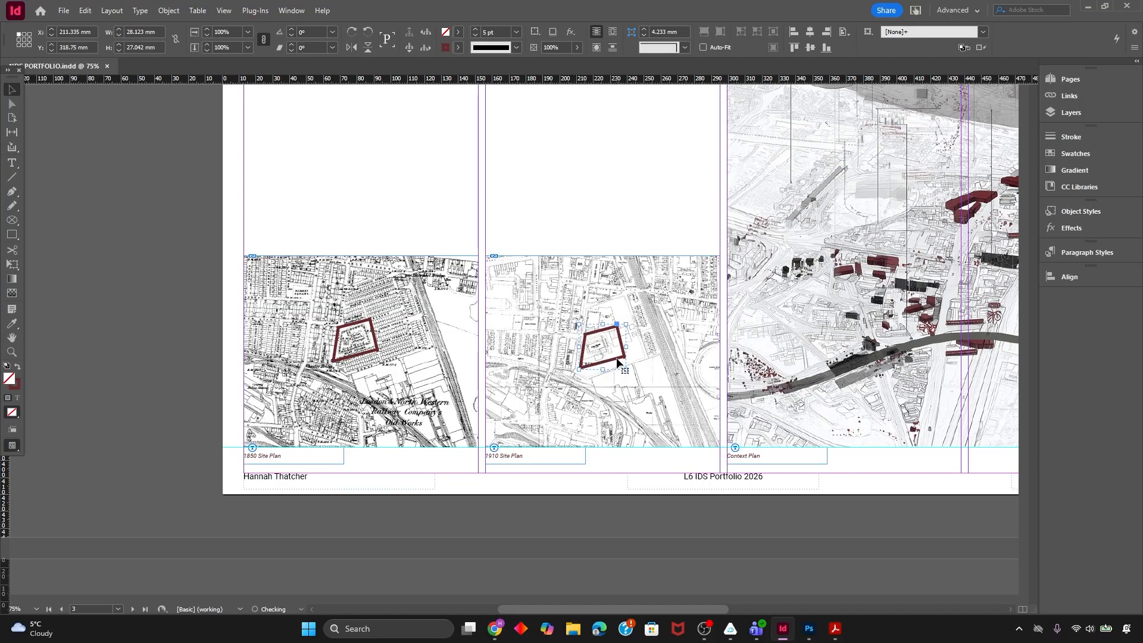
pyautogui.press('Left')
pyautogui.press('Left')
pyautogui.click(607, 229)
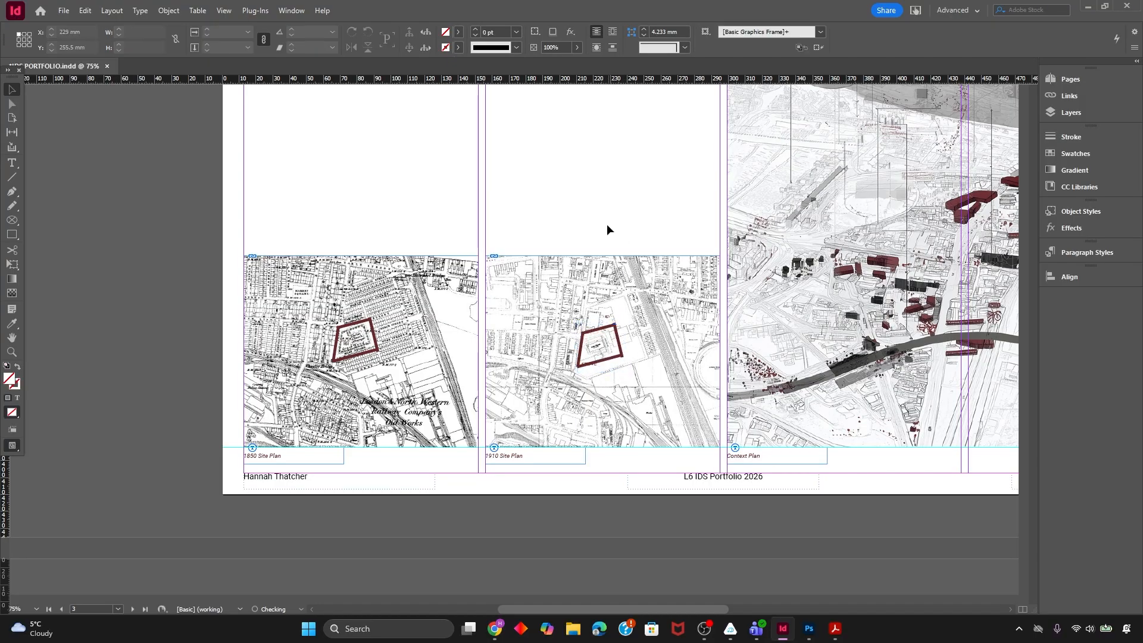
# Preview the page without guides and give the 1850 and 1910 map frames a 1 pt black stroke
pyautogui.press('w')
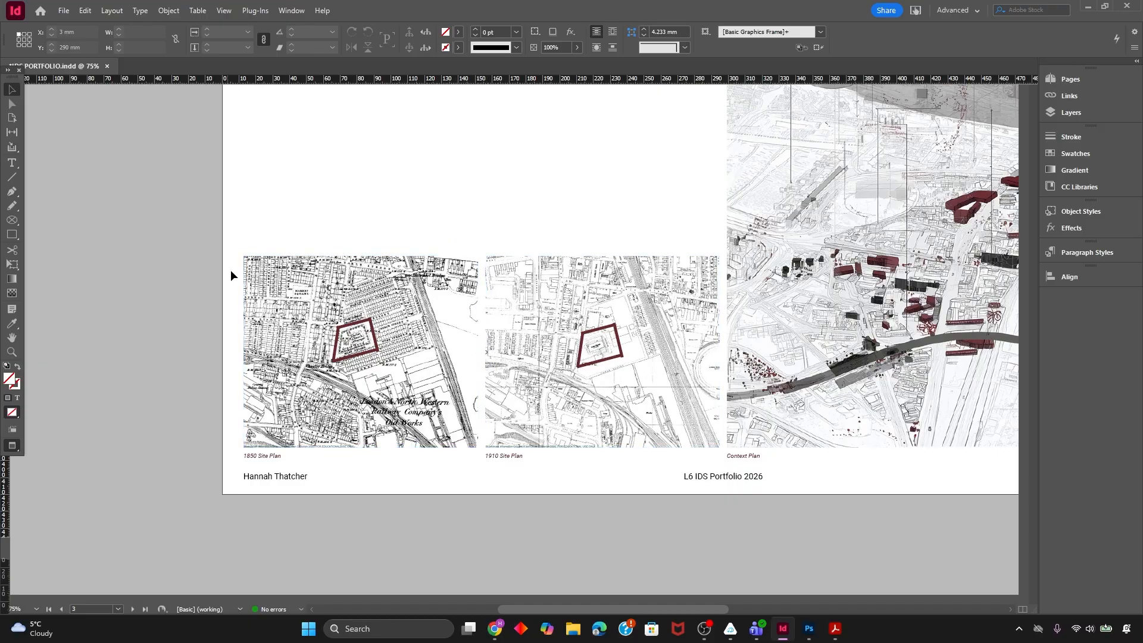
pyautogui.click(280, 288)
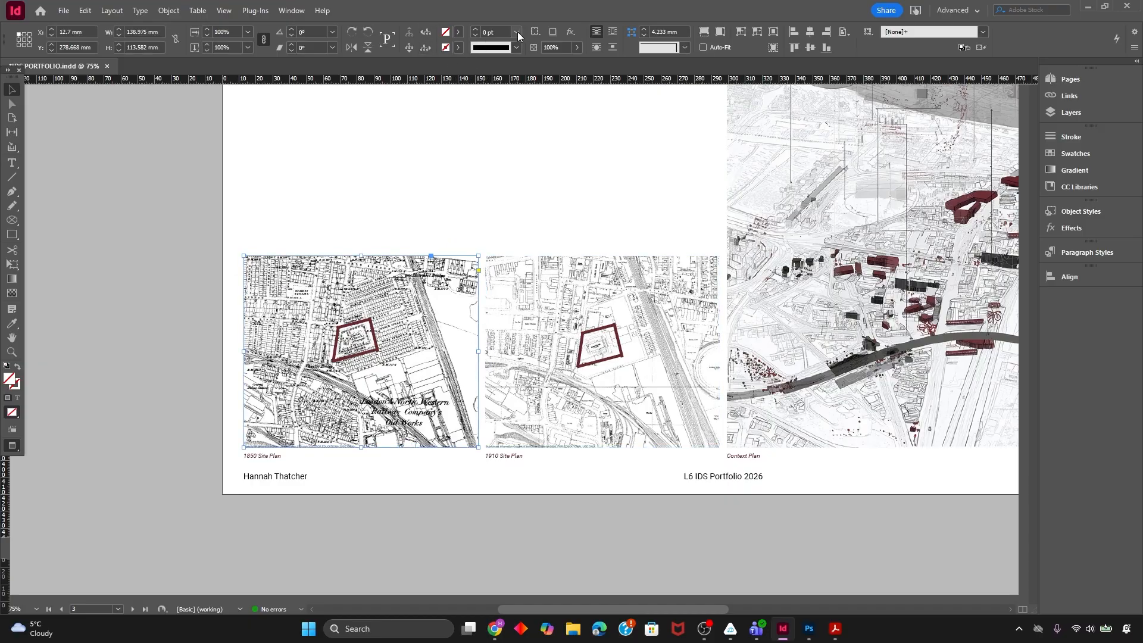
pyautogui.click(459, 48)
pyautogui.click(358, 124)
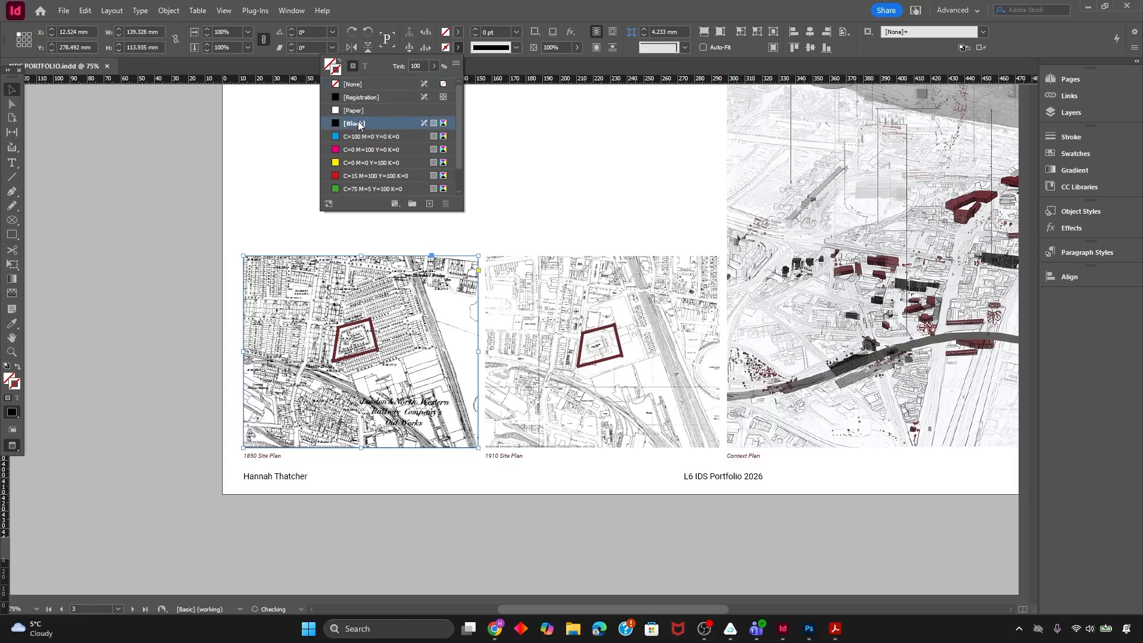
pyautogui.click(498, 189)
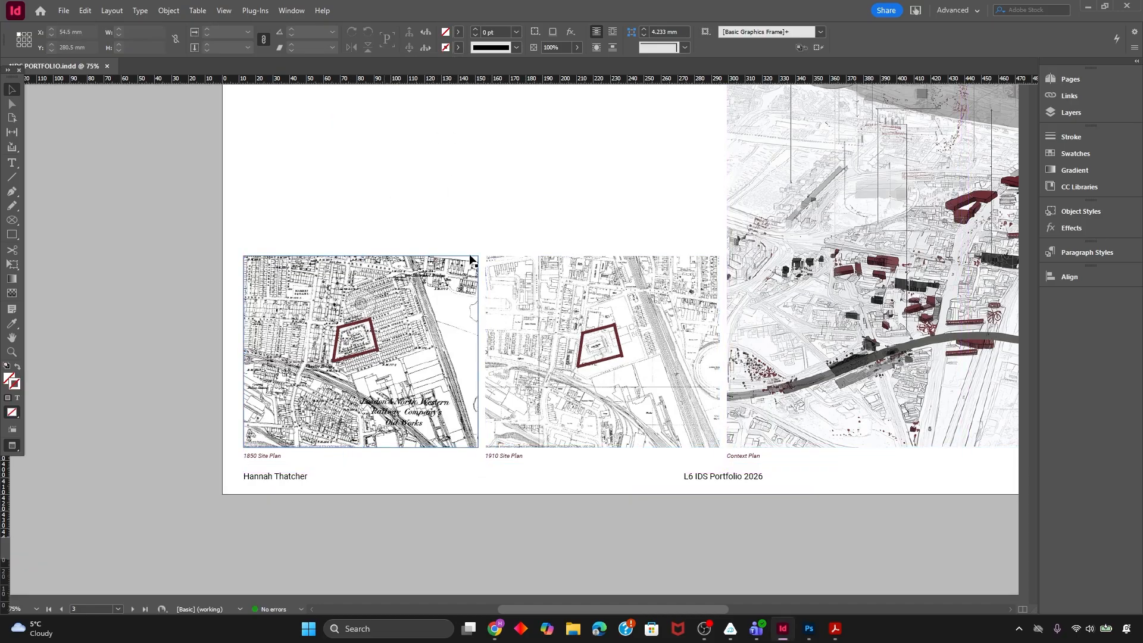
pyautogui.click(520, 280)
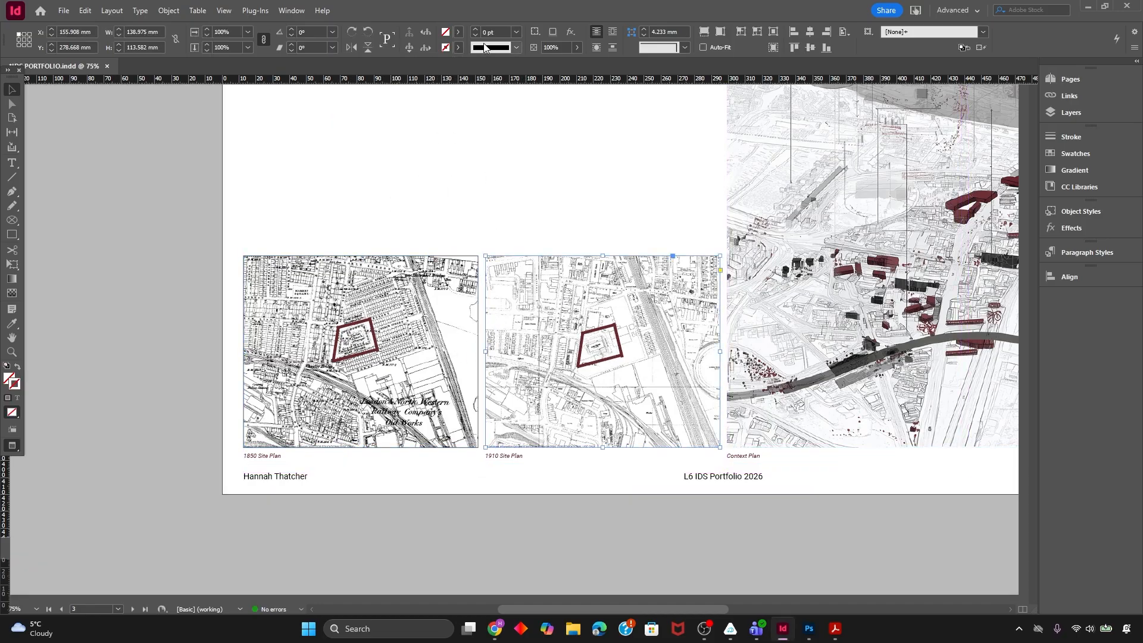
pyautogui.click(457, 48)
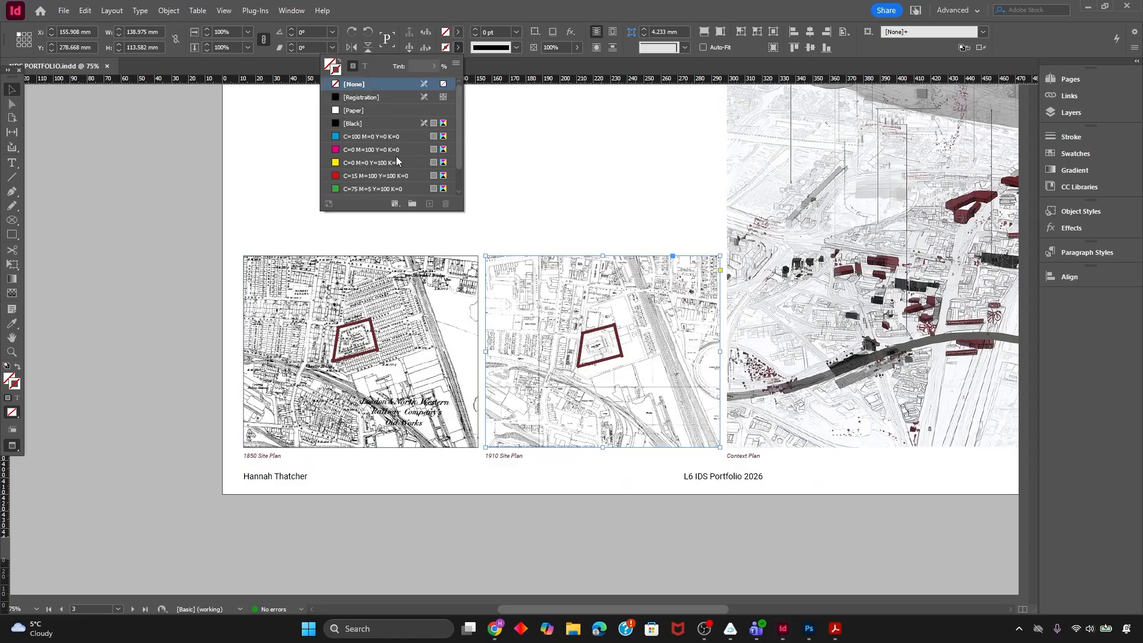
pyautogui.click(363, 123)
pyautogui.click(497, 166)
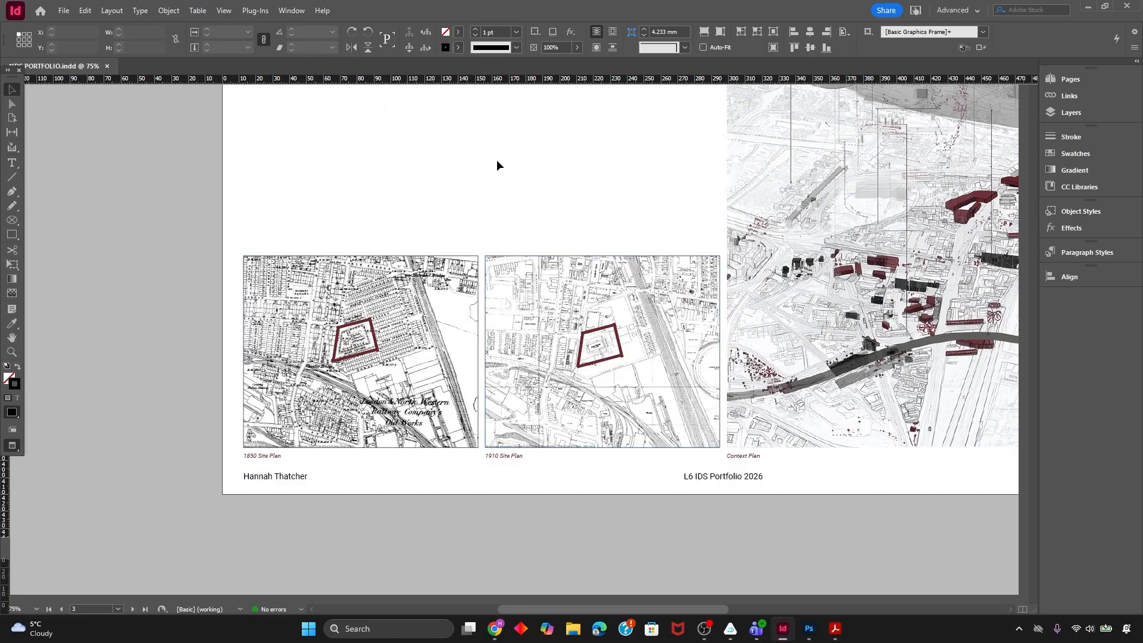
pyautogui.click(407, 202)
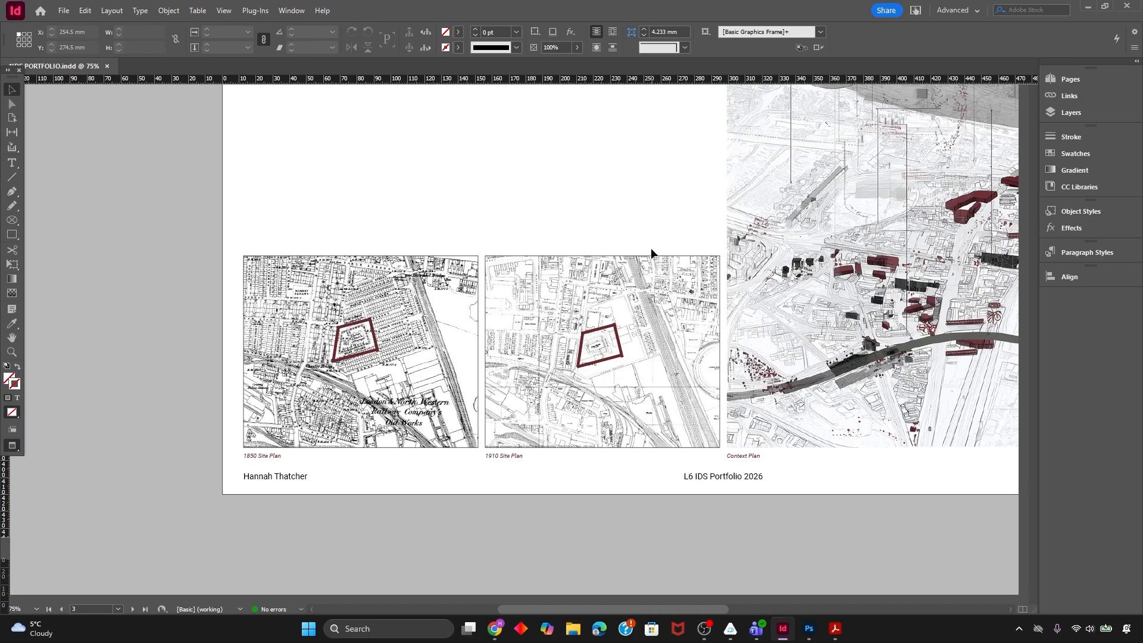
# Check the overall layout of the Site Analysis page and go to the cover page
pyautogui.hotkey('ctrl', '-')
pyautogui.hotkey('ctrl', '-')
pyautogui.hotkey('ctrl', '-')
pyautogui.hotkey('ctrl', '-')
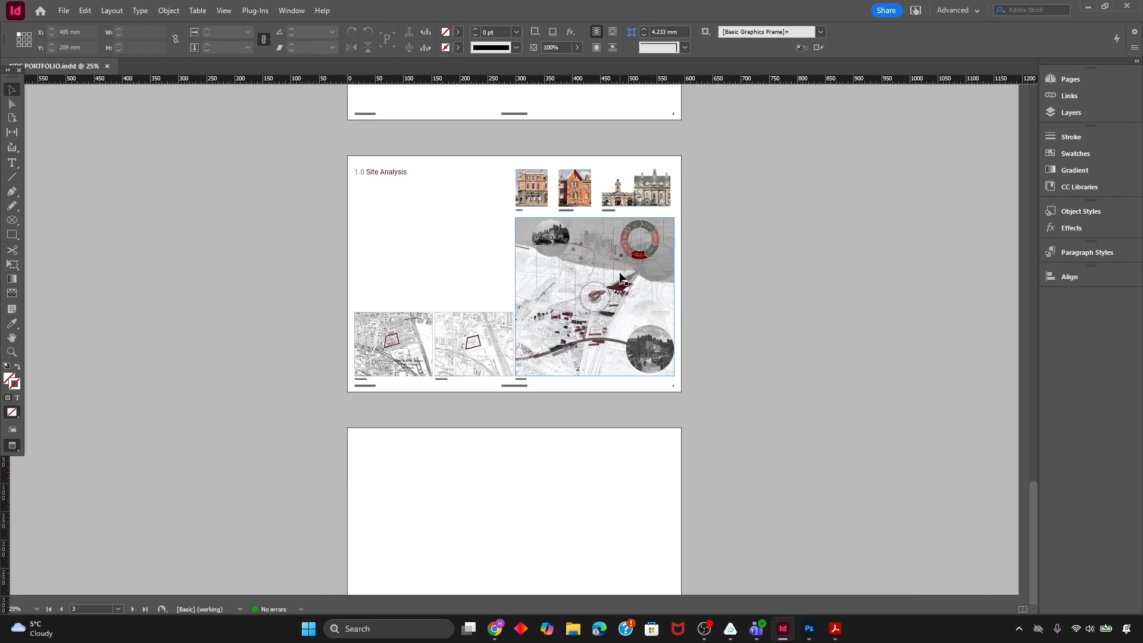
pyautogui.hotkey('ctrl', '=')
pyautogui.hotkey('ctrl', '=')
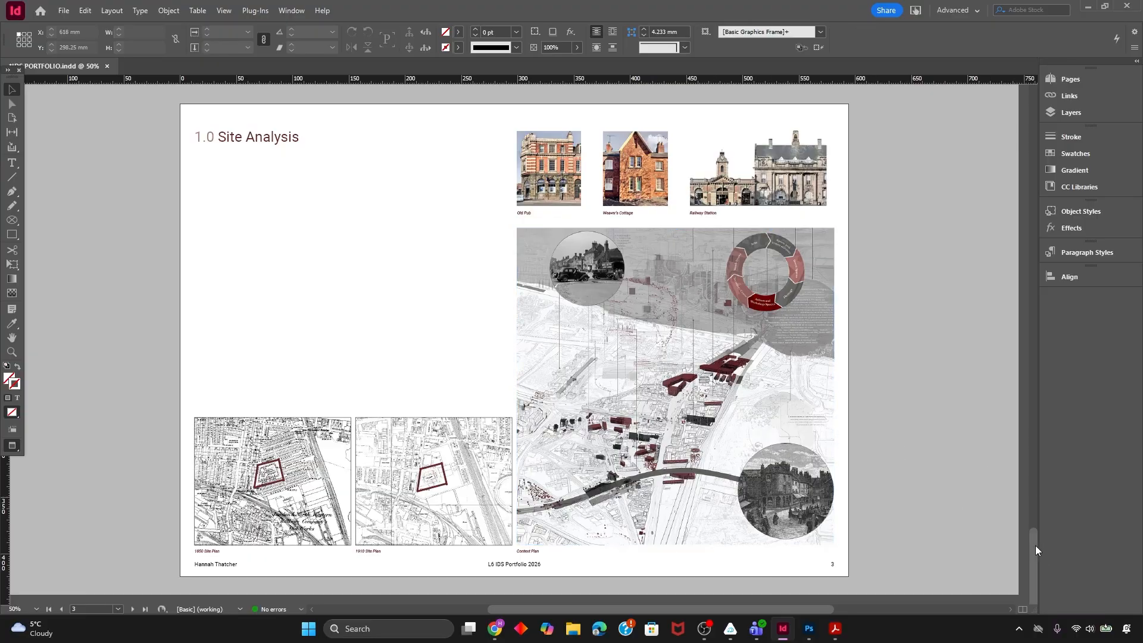
pyautogui.moveTo(1034, 550); pyautogui.dragTo(1033, 104)
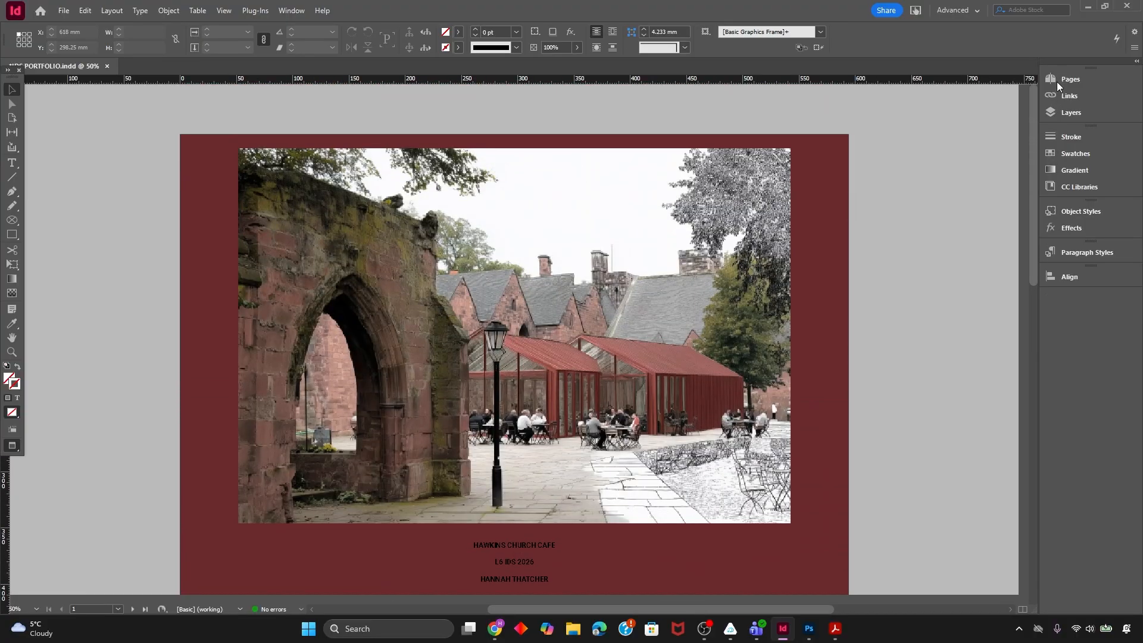
# Try moving the cover's dark red background rectangle off the page edge, and undo the move
pyautogui.click(834, 178)
pyautogui.moveTo(859, 173); pyautogui.dragTo(712, 173)
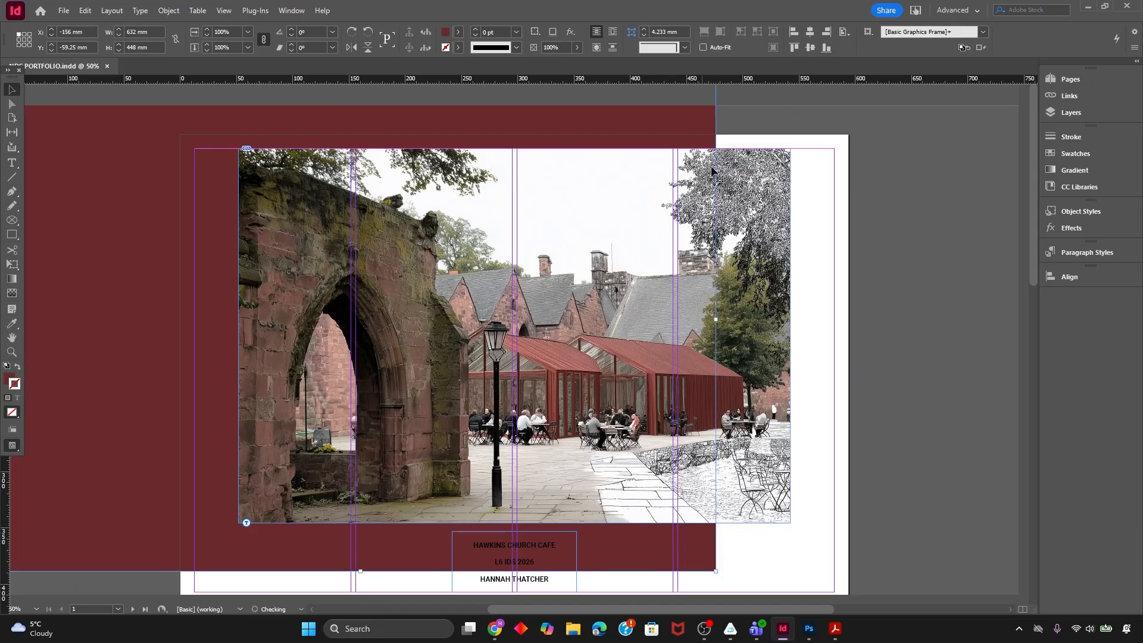
pyautogui.hotkey('ctrl', 'z')
pyautogui.hotkey('ctrl', 'shift', 'z')
pyautogui.hotkey('ctrl', 'z')
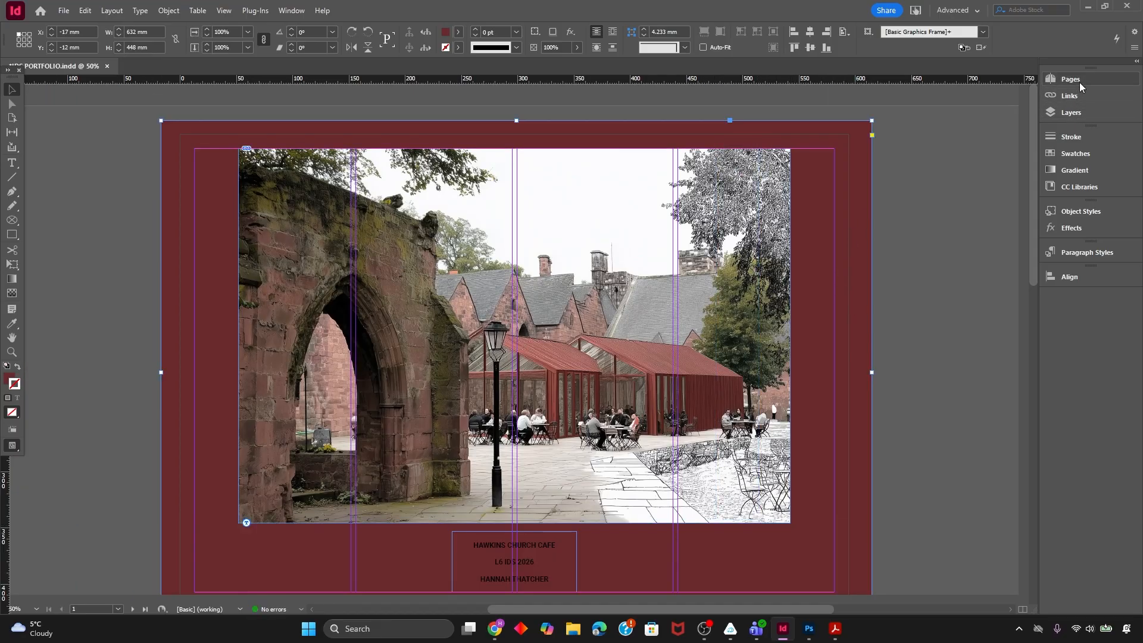
# Expand Layer 1 on the cover page, identify its objects by toggling their visibility, and lock the background rectangle
pyautogui.click(1048, 113)
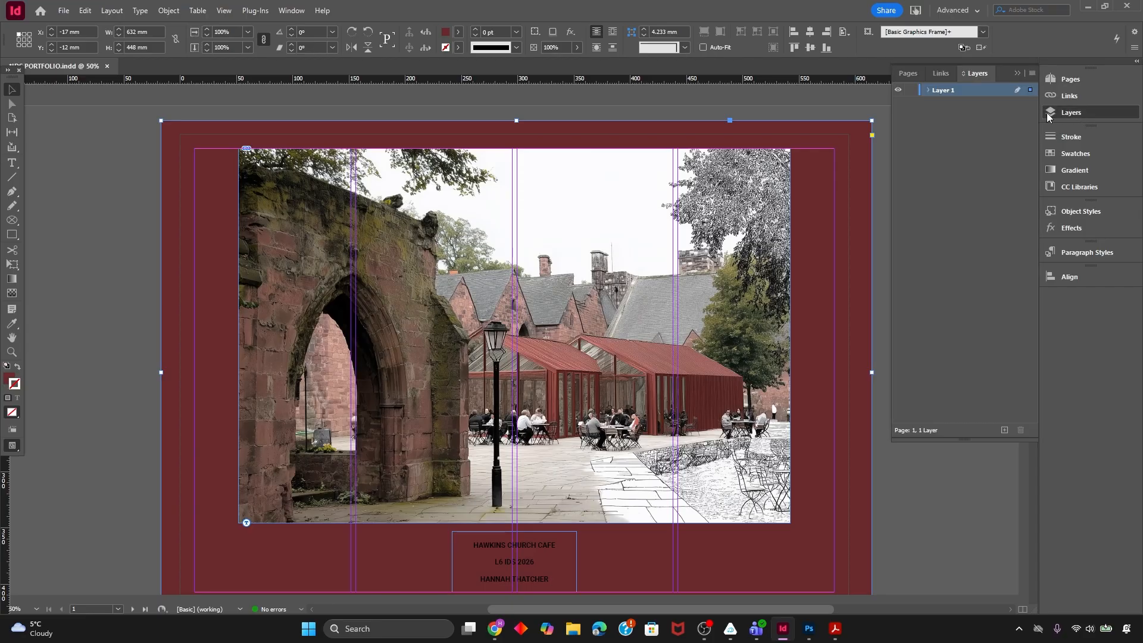
pyautogui.click(928, 89)
pyautogui.click(900, 129)
pyautogui.click(900, 130)
pyautogui.click(897, 116)
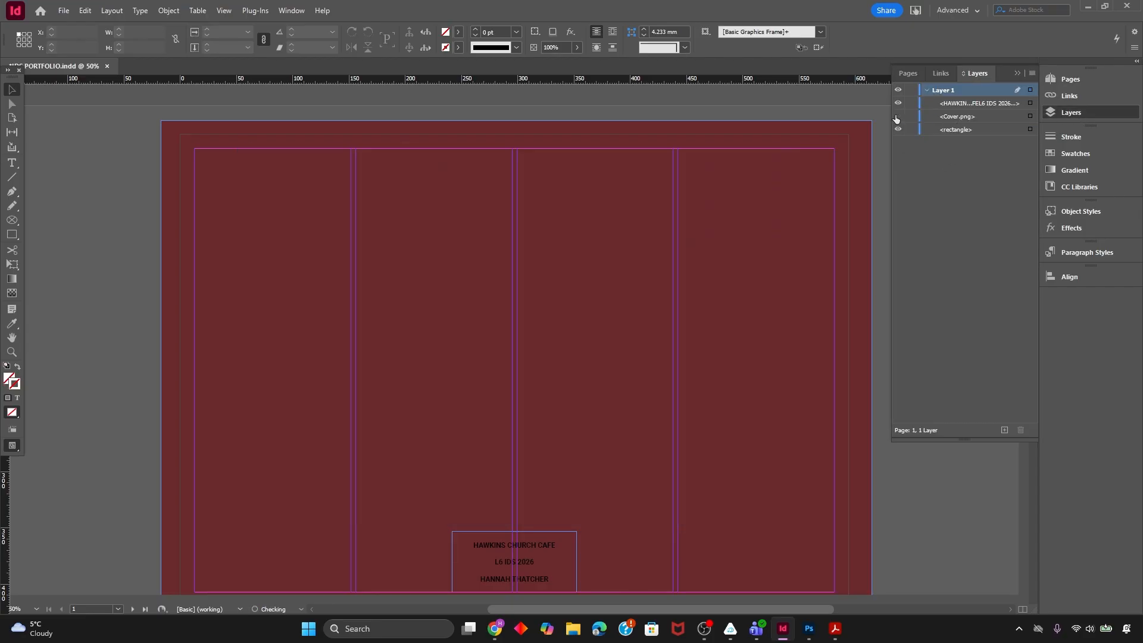
pyautogui.click(897, 116)
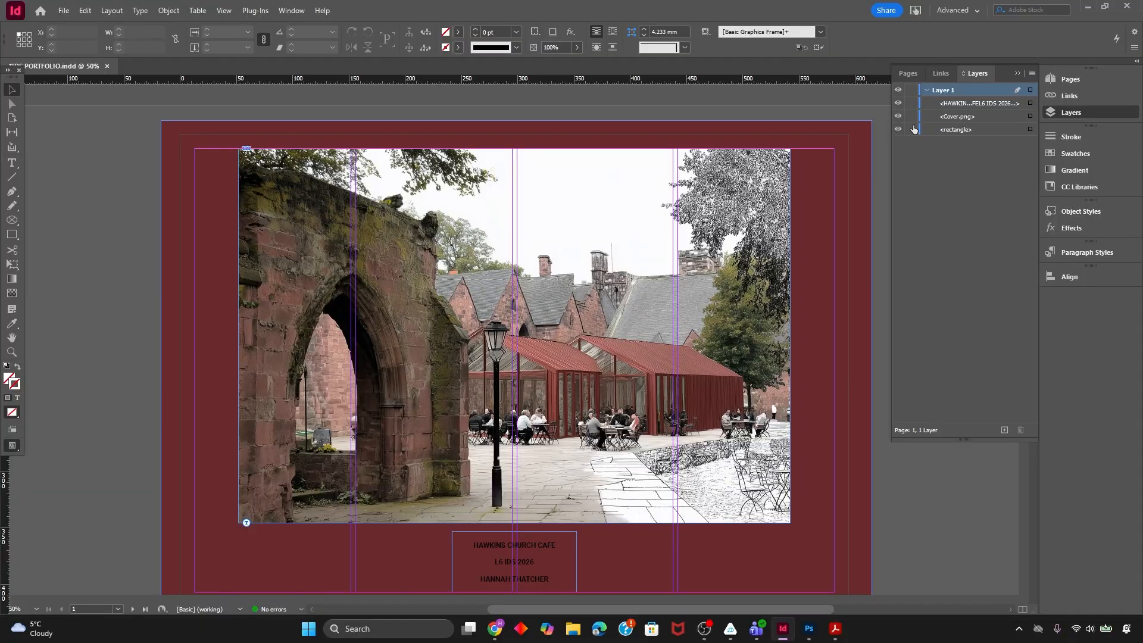
pyautogui.click(903, 131)
pyautogui.click(905, 129)
pyautogui.moveTo(891, 199); pyautogui.dragTo(941, 184)
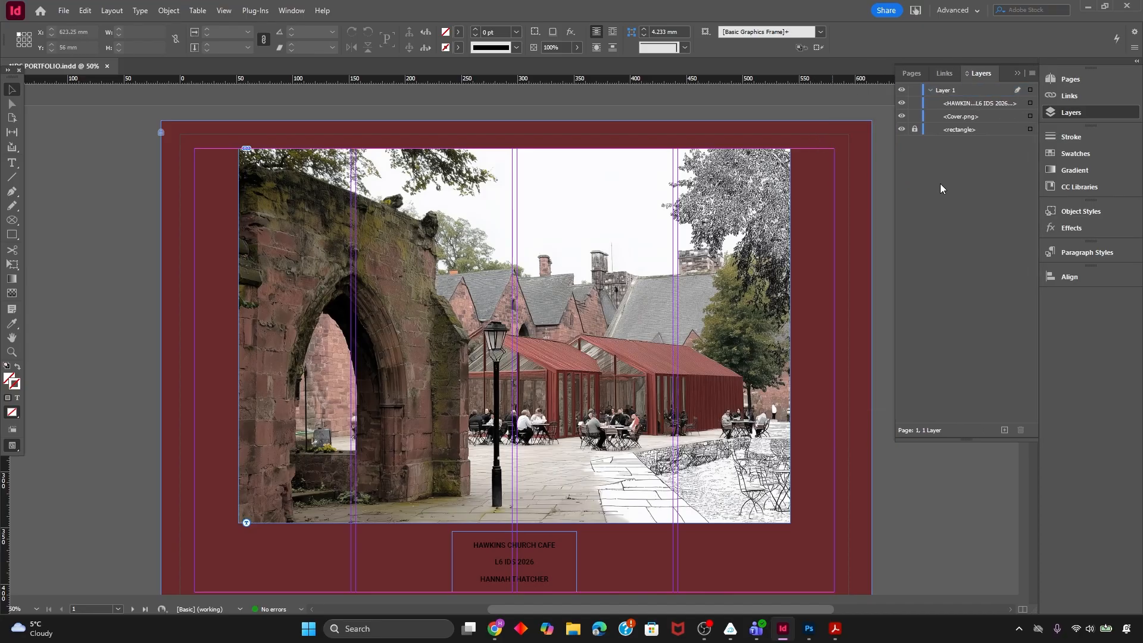
# Lock the Cover.png image on the cover page and collapse Layer 1
pyautogui.click(784, 234)
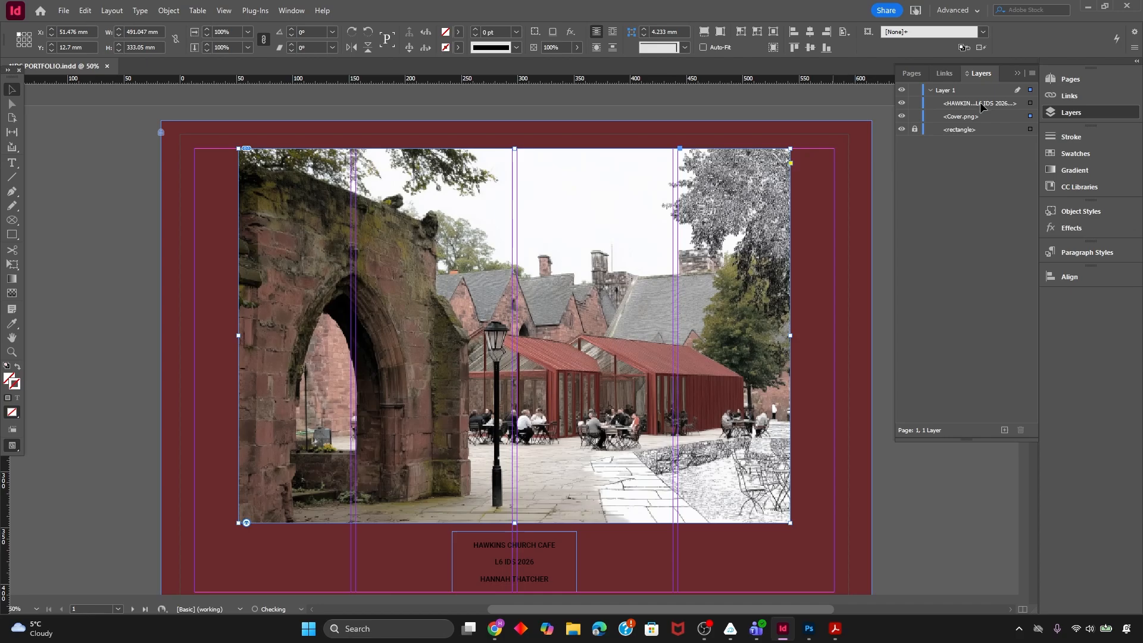
pyautogui.click(934, 116)
pyautogui.click(917, 117)
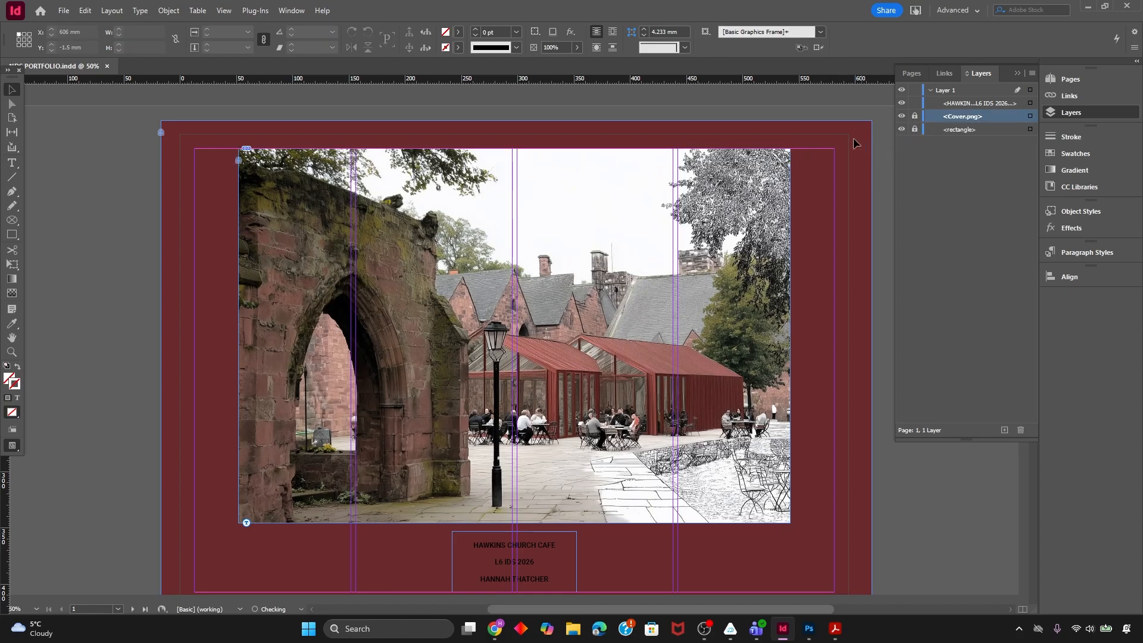
pyautogui.click(938, 89)
# Return to the Site Analysis page and review its layout with and without the guides and frame edges
pyautogui.scroll(-15, 709, 235)
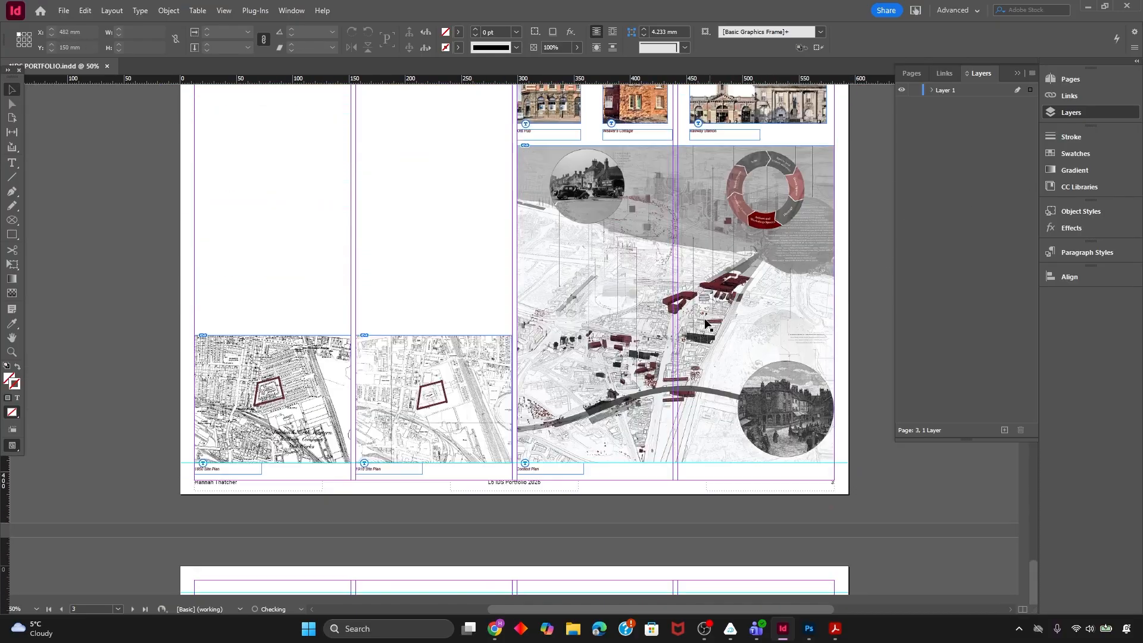
pyautogui.scroll(-2, 706, 323)
pyautogui.scroll(2, 378, 273)
pyautogui.press('w')
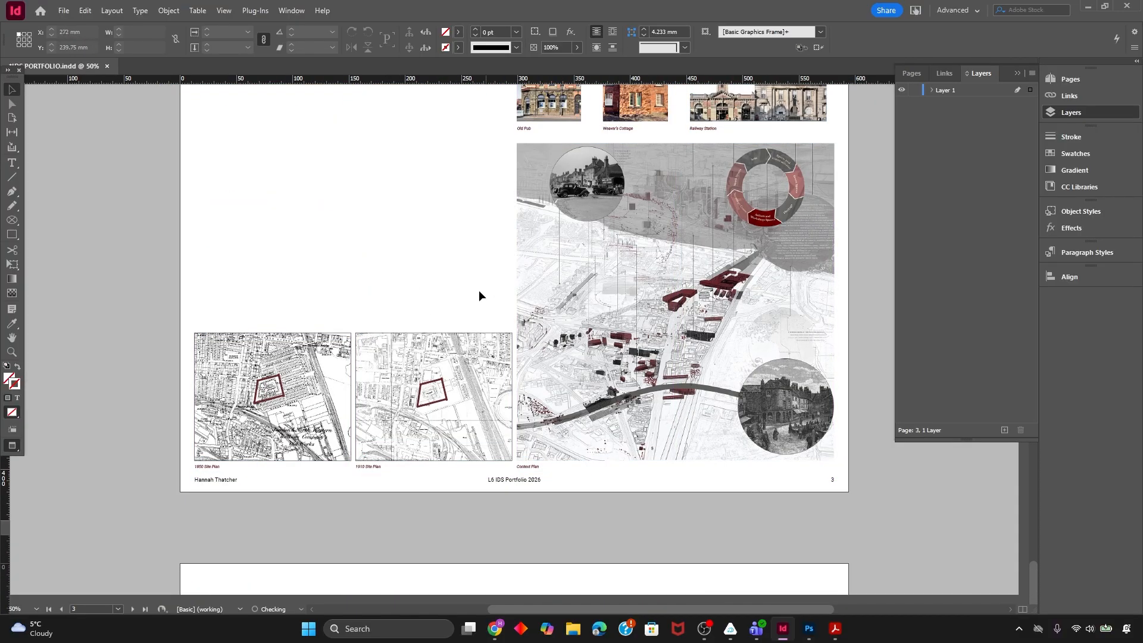
pyautogui.press('w')
pyautogui.press('w')
pyautogui.scroll(2, 403, 441)
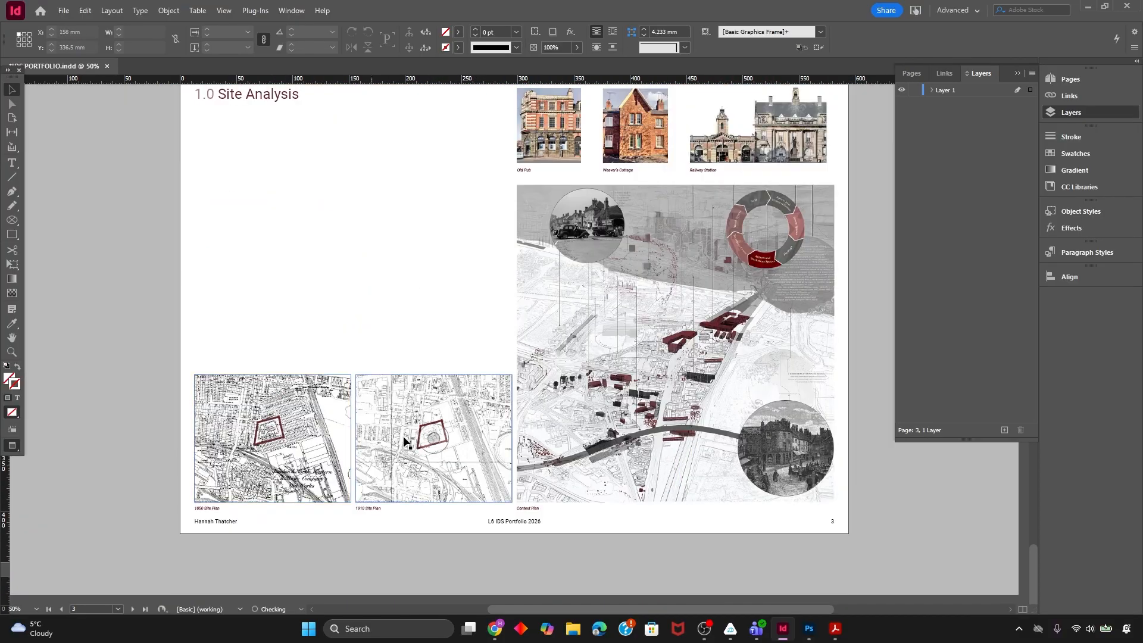
pyautogui.press('w')
pyautogui.scroll(2, 402, 312)
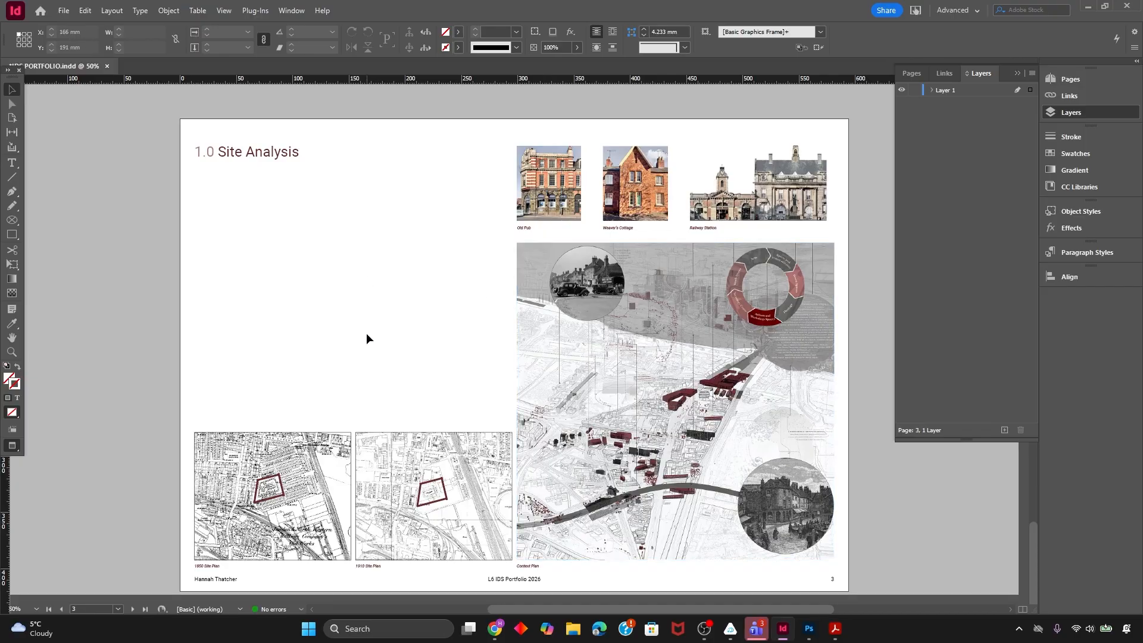
# Set the Site Analysis page's column gutter to 20 mm, keeping four columns
pyautogui.press('w')
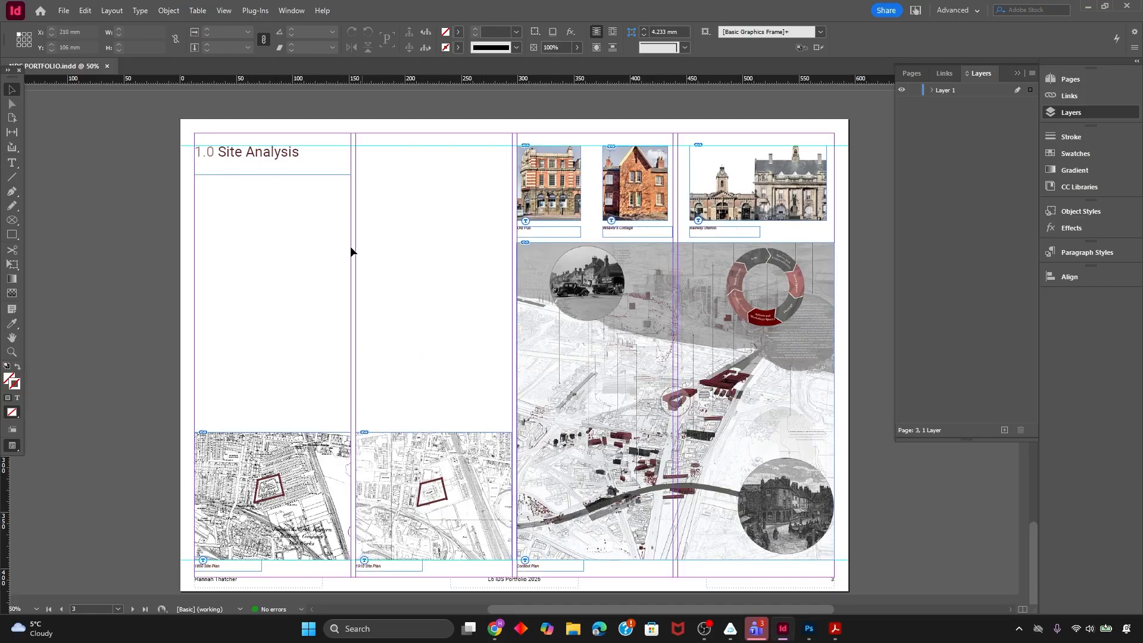
pyautogui.click(84, 10)
pyautogui.moveTo(112, 11)
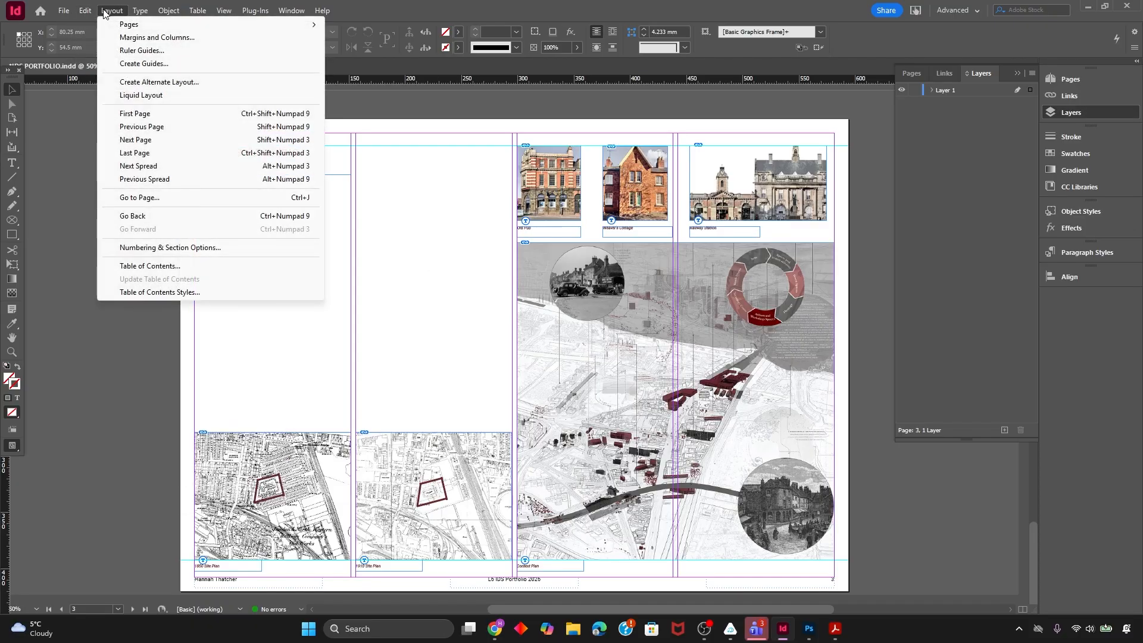
pyautogui.click(135, 37)
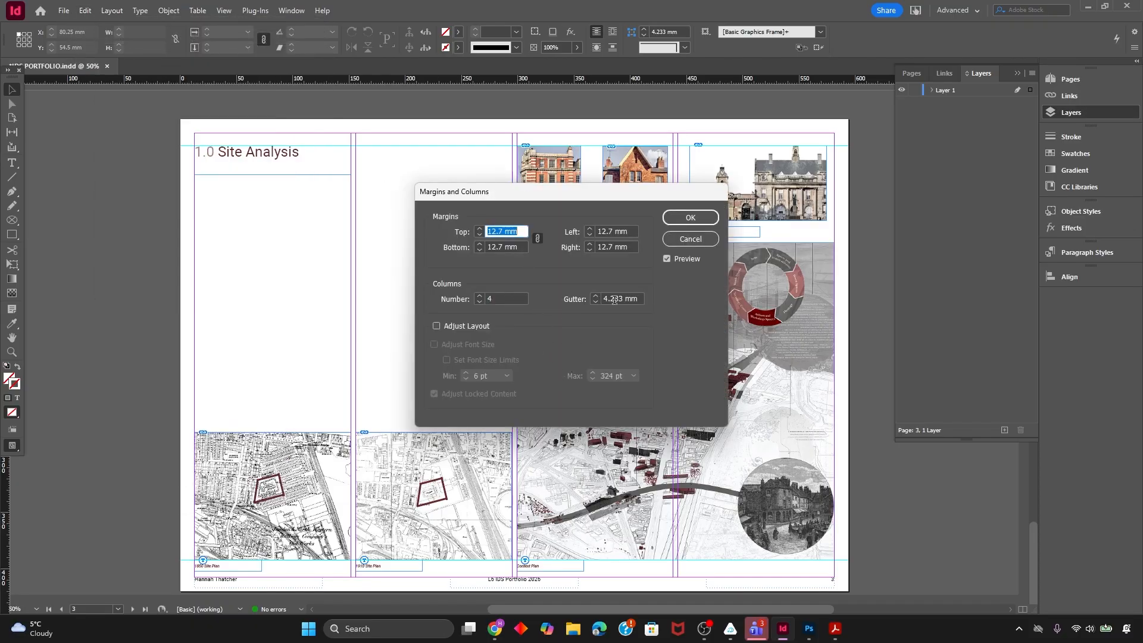
pyautogui.moveTo(639, 299); pyautogui.dragTo(606, 296)
pyautogui.write('15')
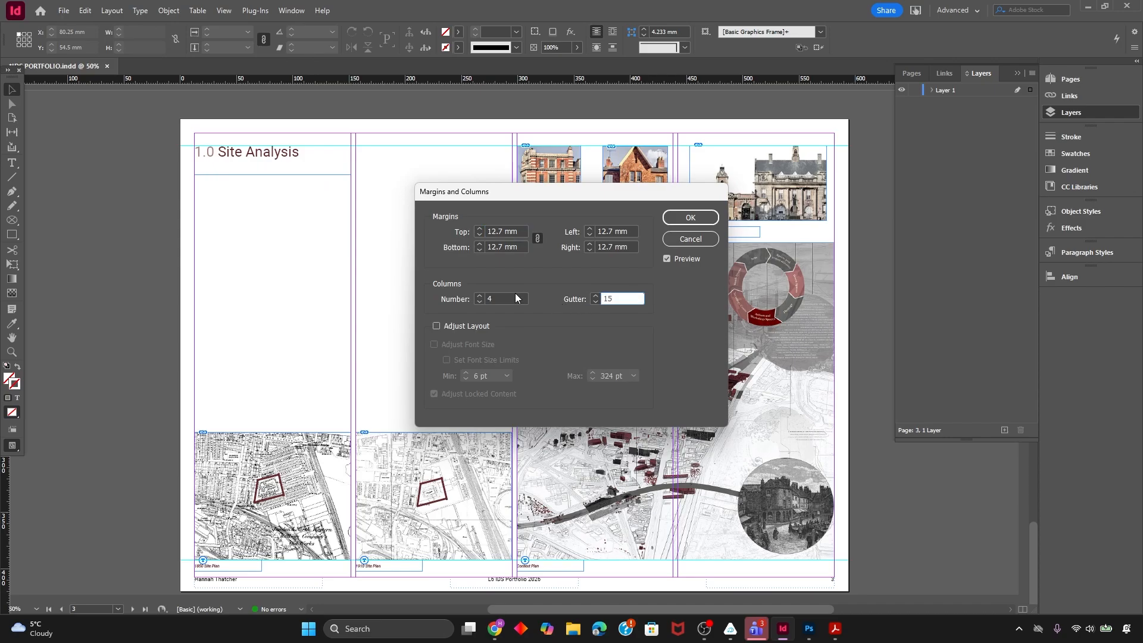
pyautogui.click(515, 294)
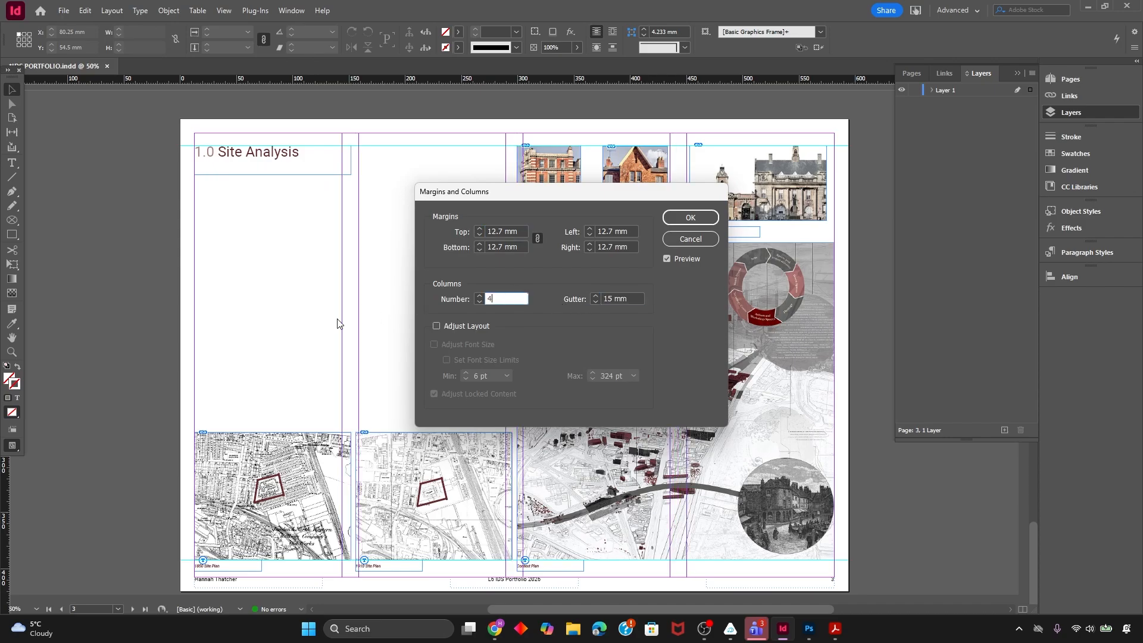
pyautogui.press('Tab')
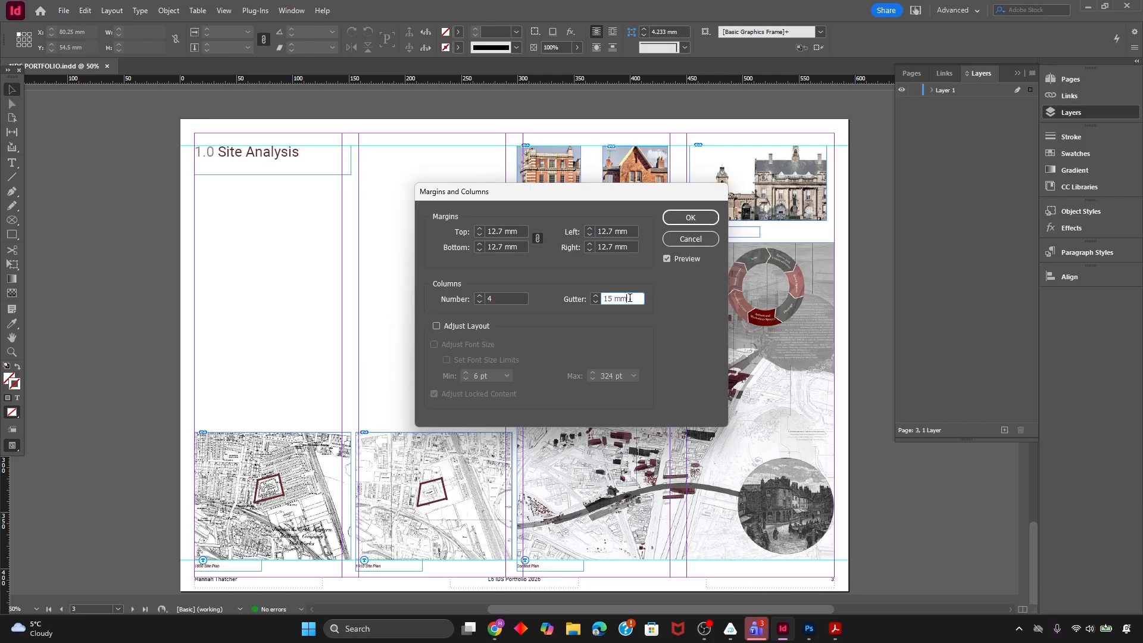
pyautogui.write('20')
pyautogui.click(508, 299)
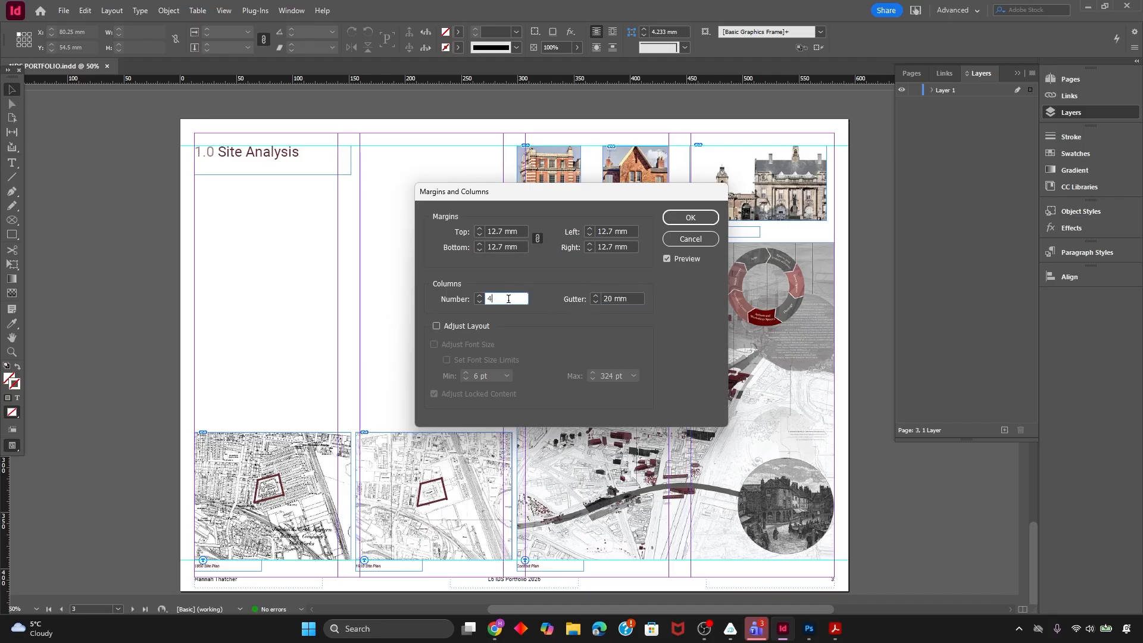
pyautogui.click(686, 218)
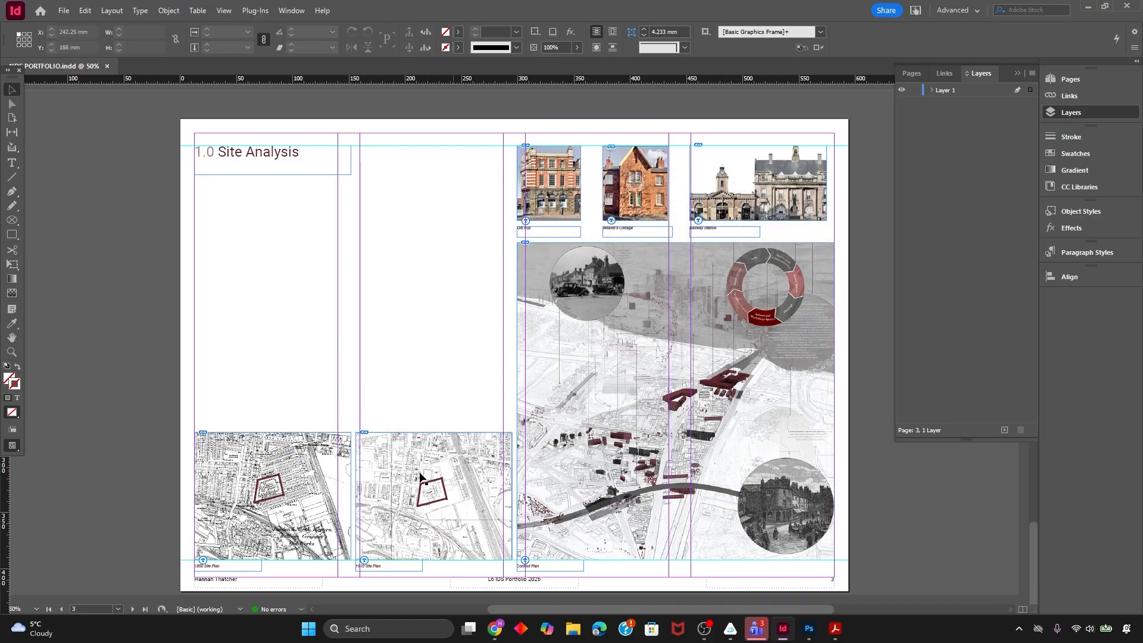
# Scale the two historic site maps to fit the first and second columns, and align the 1910 Site Plan caption with its map
pyautogui.scroll(-3, 285, 473)
pyautogui.click(266, 447)
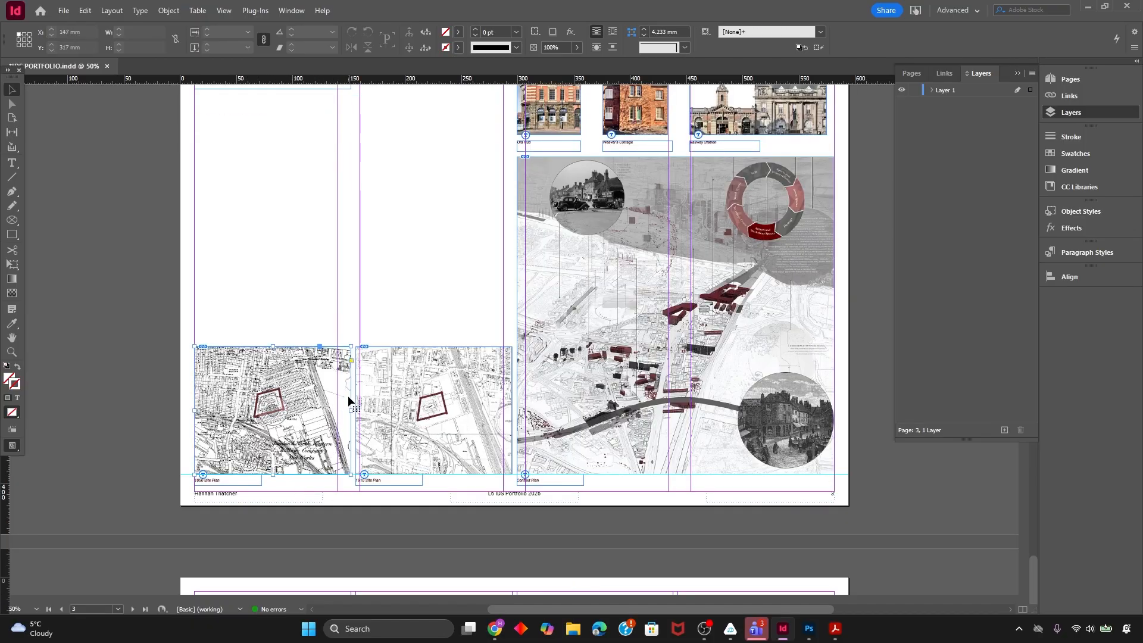
pyautogui.moveTo(351, 410)
pyautogui.mouseDown()
pyautogui.moveTo(337, 407)
pyautogui.moveTo(360, 410)
pyautogui.mouseUp()
pyautogui.click(416, 411)
pyautogui.moveTo(512, 410); pyautogui.dragTo(498, 433)
pyautogui.moveTo(404, 481); pyautogui.dragTo(408, 481)
# Align the Context Plan caption with the third column's left guide, and scale the context plan image down proportionally to that edge
pyautogui.moveTo(544, 480); pyautogui.dragTo(553, 480)
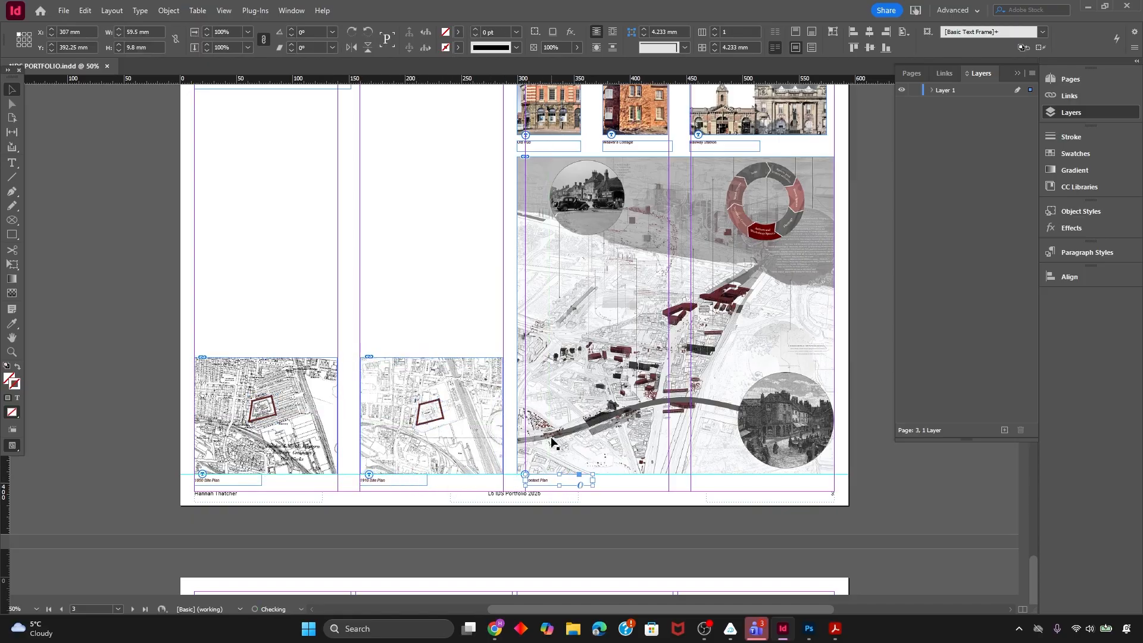
pyautogui.click(552, 442)
pyautogui.moveTo(517, 316); pyautogui.dragTo(560, 338)
pyautogui.scroll(5, 635, 305)
pyautogui.scroll(-3, 755, 427)
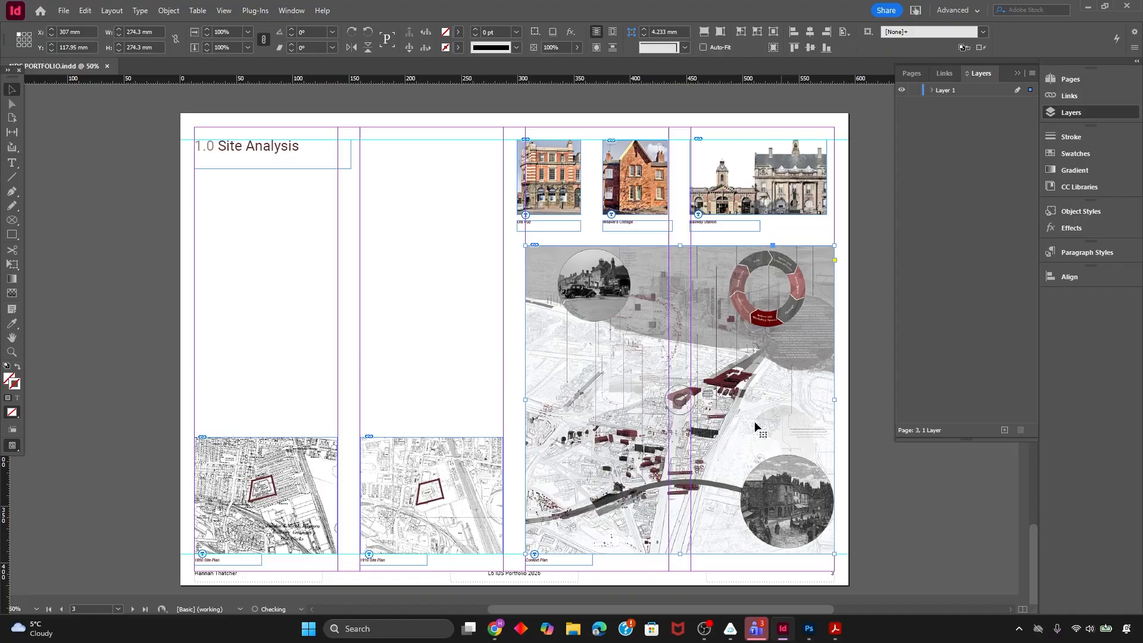
pyautogui.click(386, 367)
pyautogui.press('w')
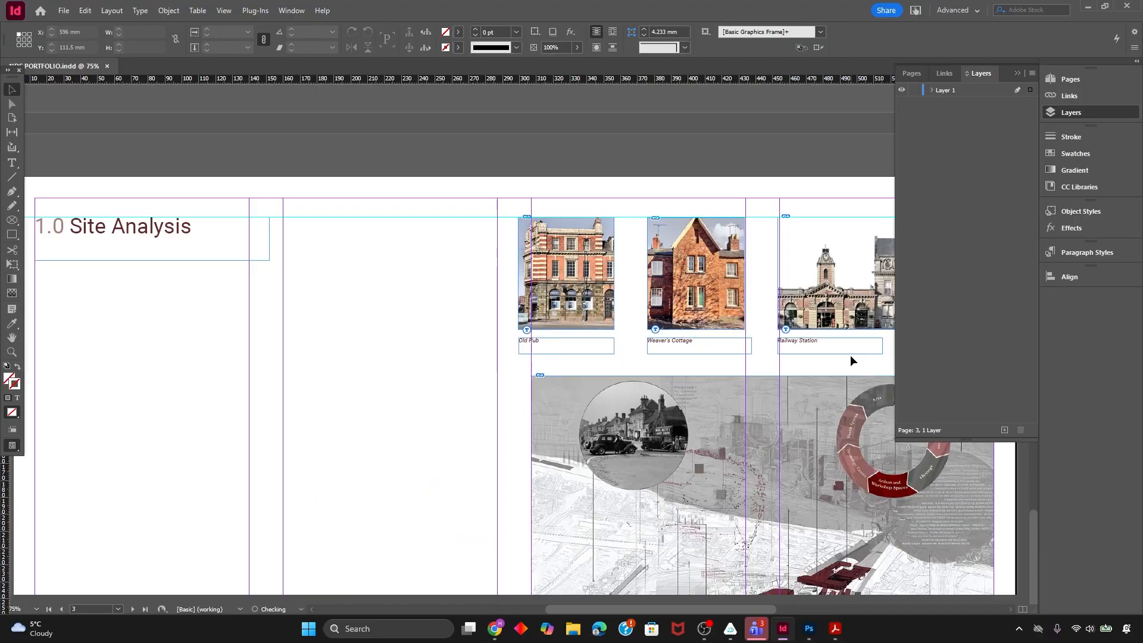
# Rearrange and enlarge the three building photos together so they span the full width of the third and fourth columns
pyautogui.moveTo(568, 609); pyautogui.dragTo(641, 609)
pyautogui.moveTo(654, 312)
pyautogui.mouseDown()
pyautogui.moveTo(674, 309)
pyautogui.moveTo(666, 315)
pyautogui.mouseUp()
pyautogui.moveTo(400, 302); pyautogui.dragTo(418, 305)
pyautogui.moveTo(270, 276); pyautogui.dragTo(302, 275)
pyautogui.moveTo(394, 274); pyautogui.dragTo(398, 274)
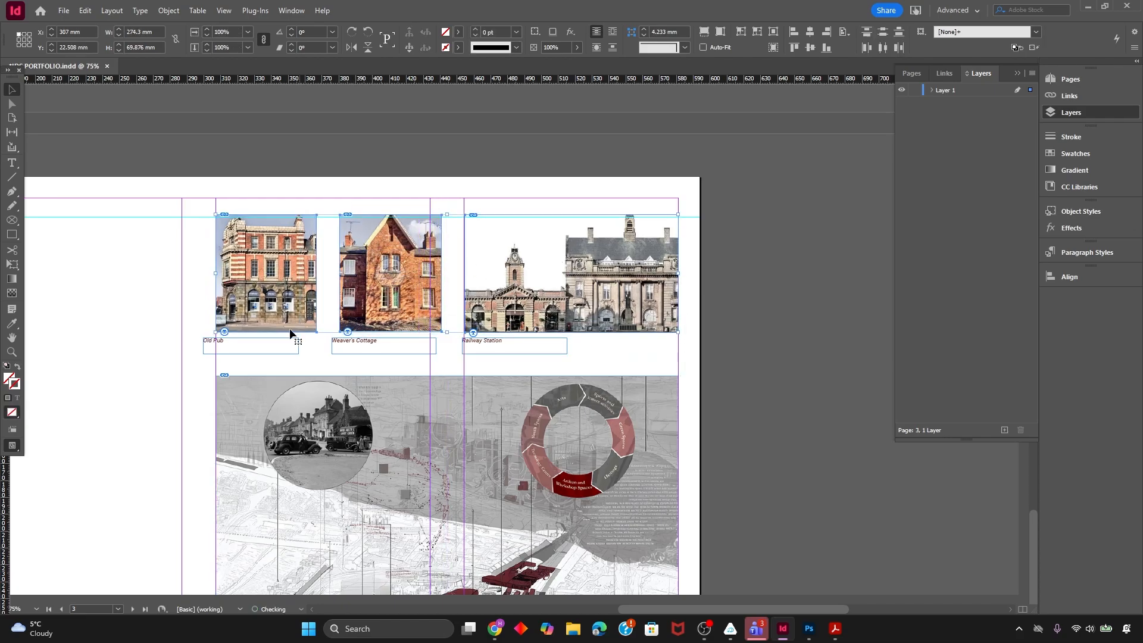
# Align the Old Pub, Weaver's Cottage and Railway Station captions with the left edges of their photos
pyautogui.press('w')
pyautogui.hotkey('ctrl', '-')
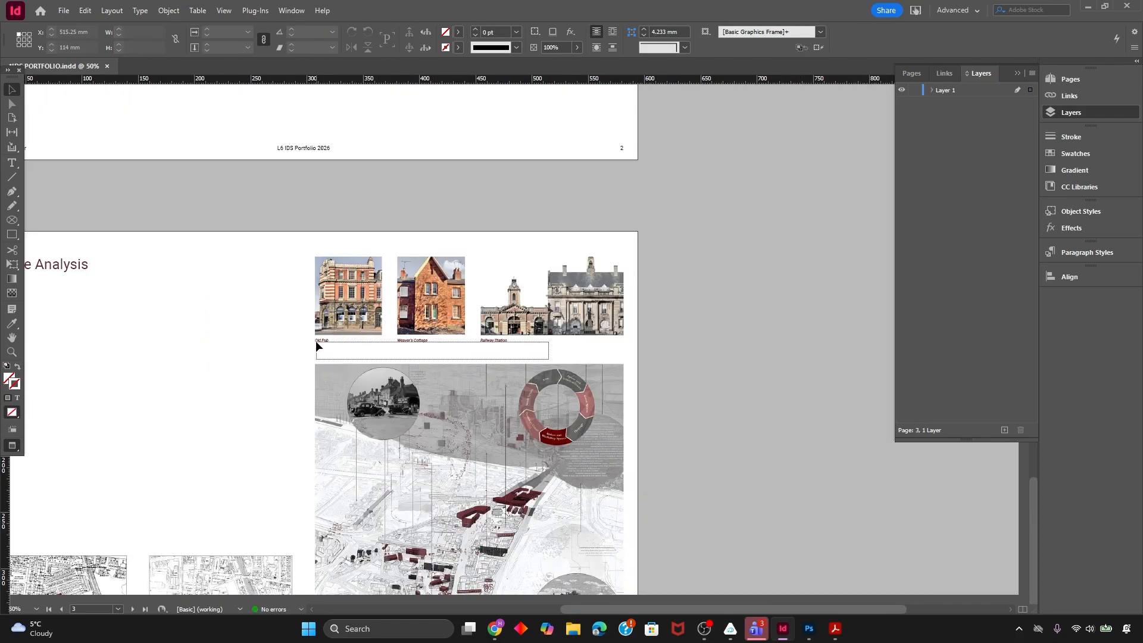
pyautogui.click(316, 339)
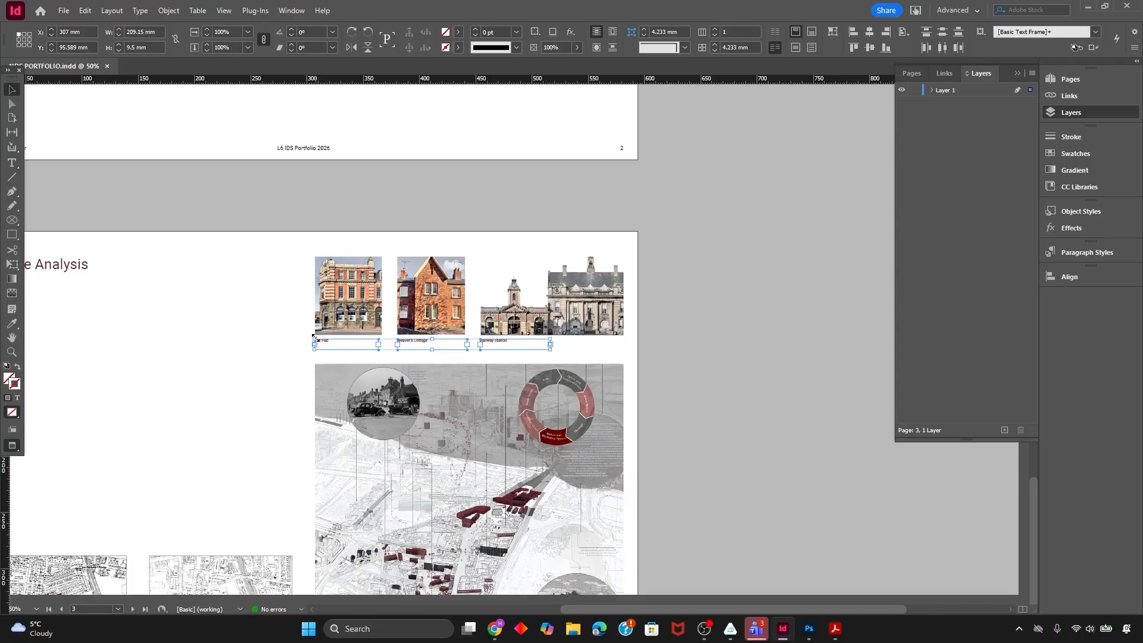
pyautogui.click(266, 334)
pyautogui.press('w')
pyautogui.press('w')
# Check the page with and without guides, and shift the three building captions slightly further below their photos
pyautogui.hotkey('ctrl', '-')
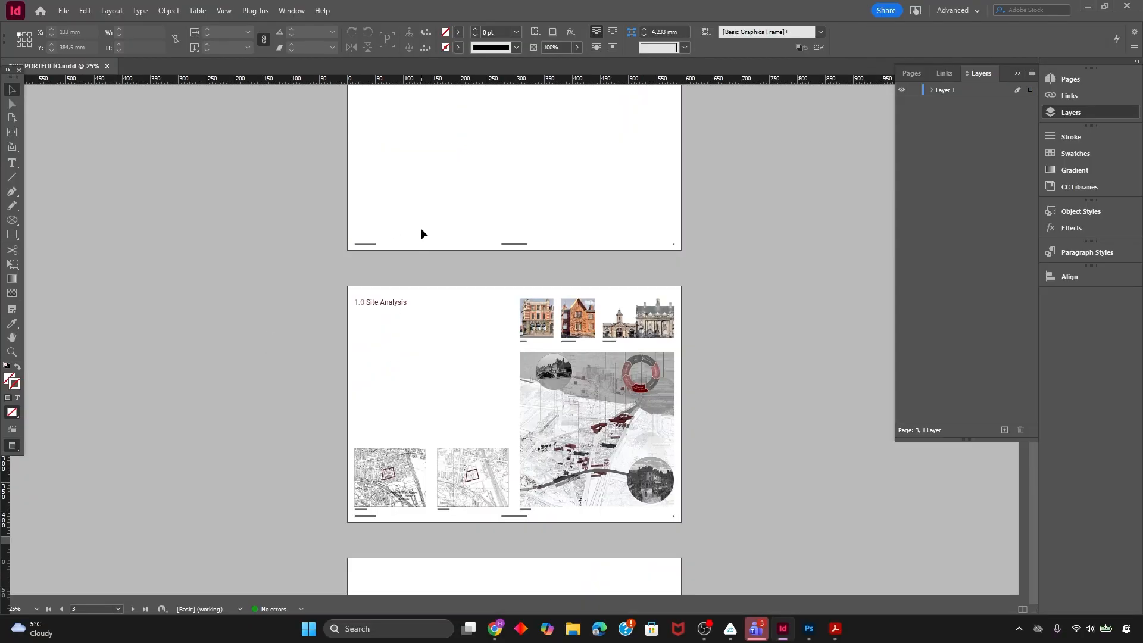
pyautogui.press('w')
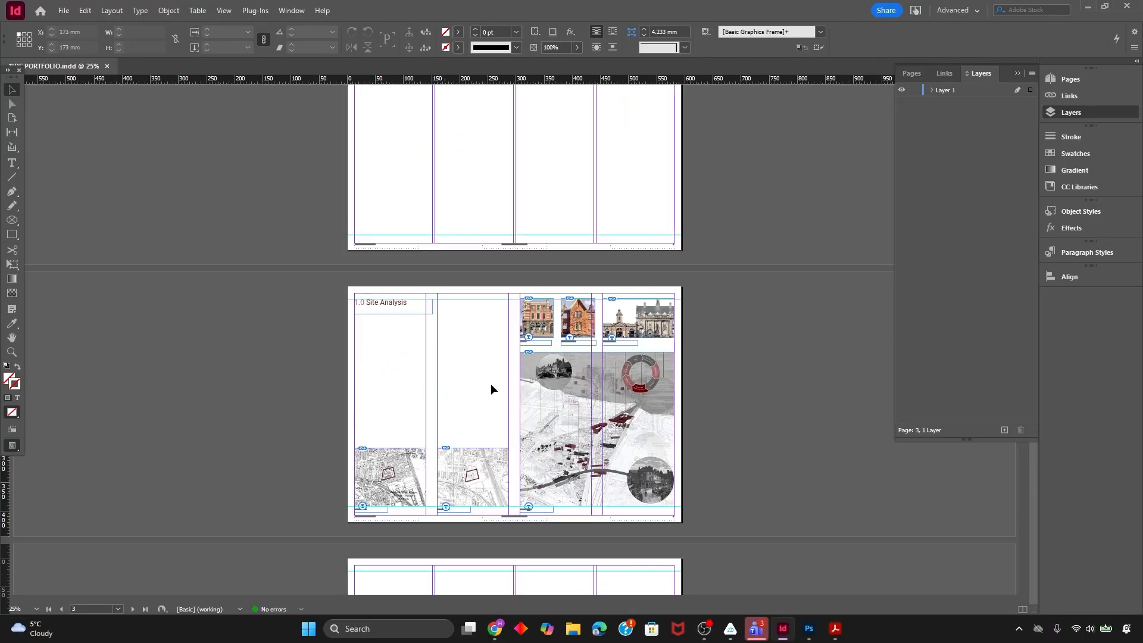
pyautogui.press('w')
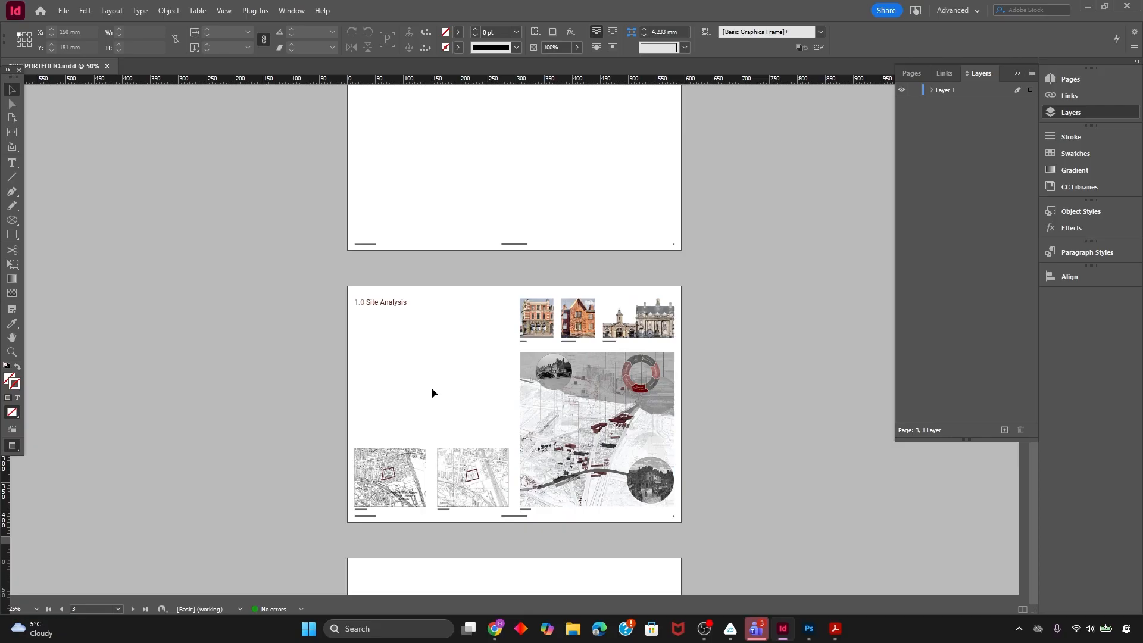
pyautogui.hotkey('ctrl', '=')
pyautogui.moveTo(632, 216); pyautogui.dragTo(513, 214)
pyautogui.click(466, 230)
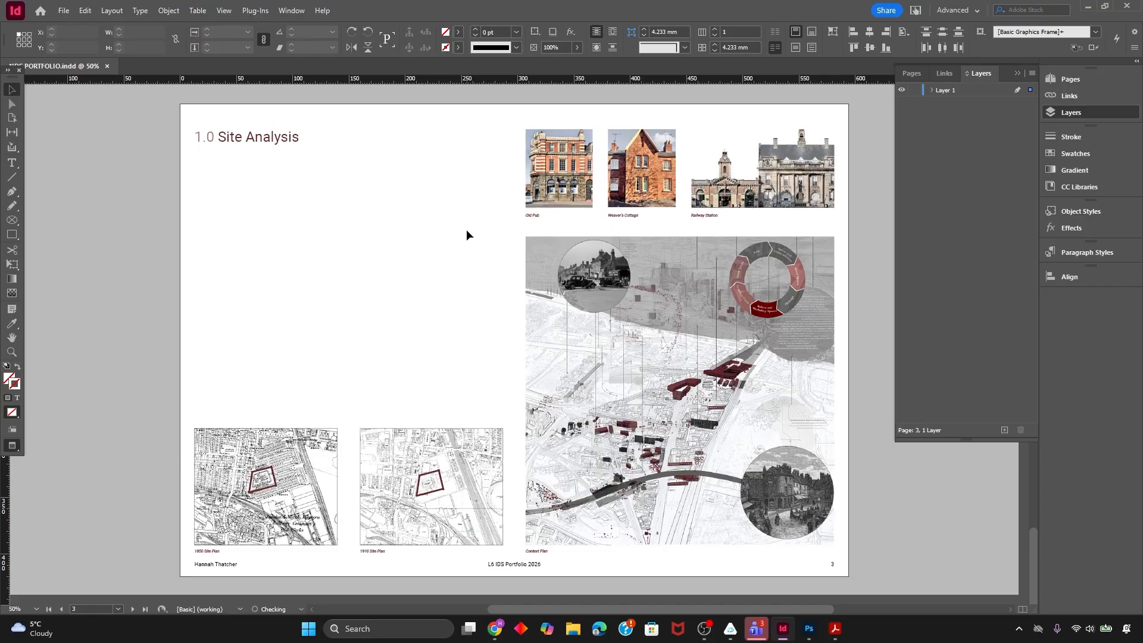
# Draw a body text frame about 127 by 173 mm in the first column below the Site Analysis heading
pyautogui.press('w')
pyautogui.scroll(1, 280, 356)
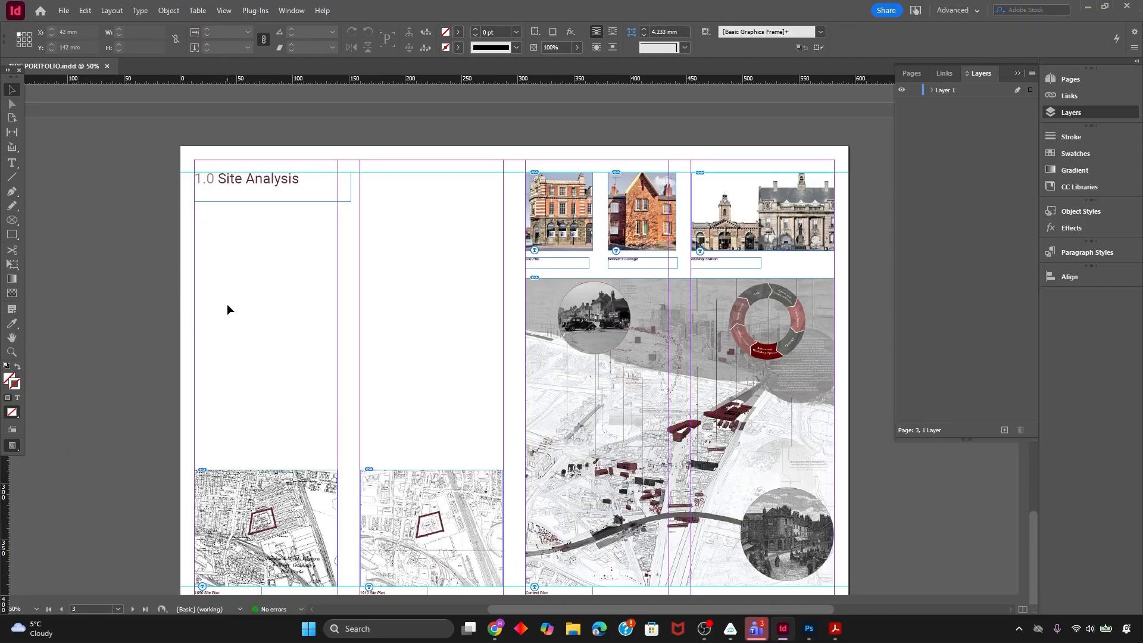
pyautogui.scroll(-1, 227, 307)
pyautogui.press('t')
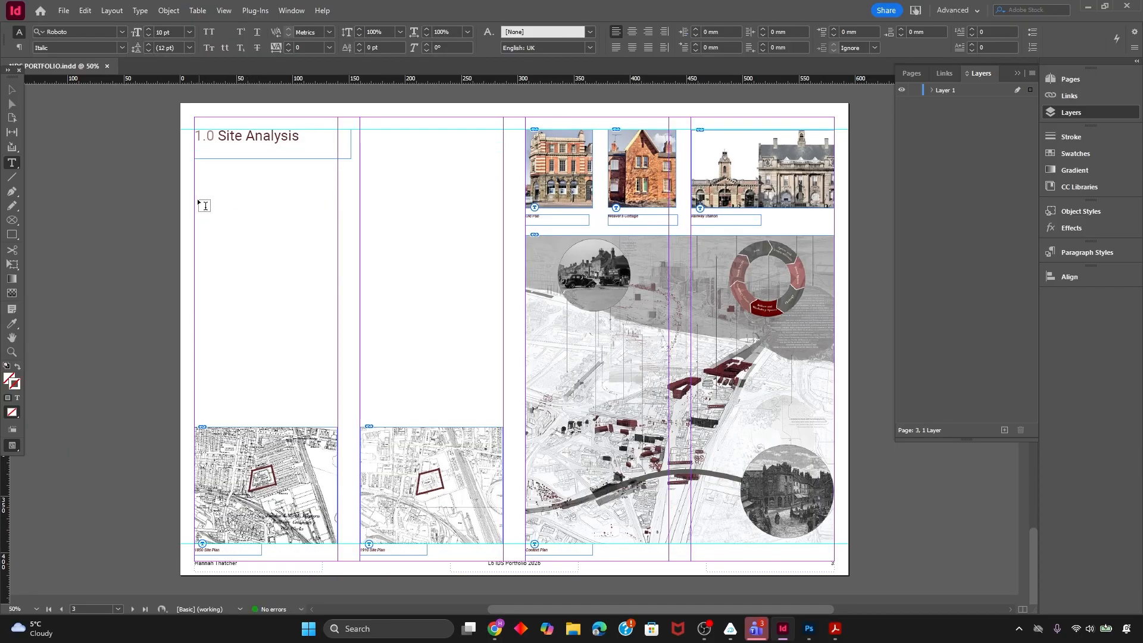
pyautogui.moveTo(195, 195); pyautogui.dragTo(337, 389)
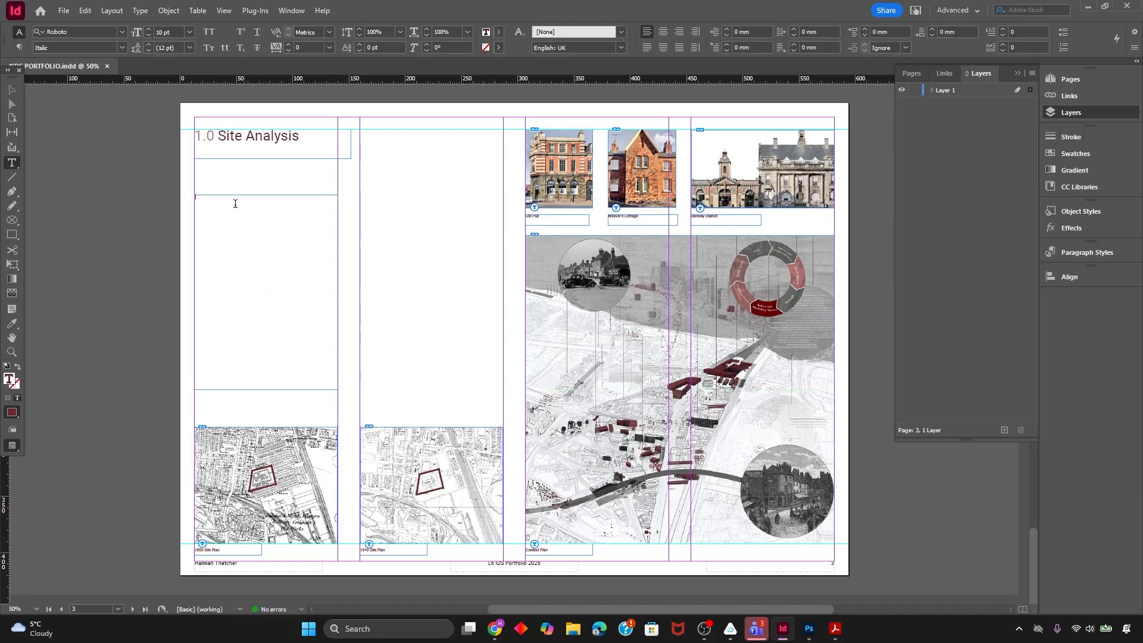
# Apply the [Basic Paragraph] style to the new text frame and fill it with placeholder text
pyautogui.click(1087, 252)
pyautogui.click(942, 276)
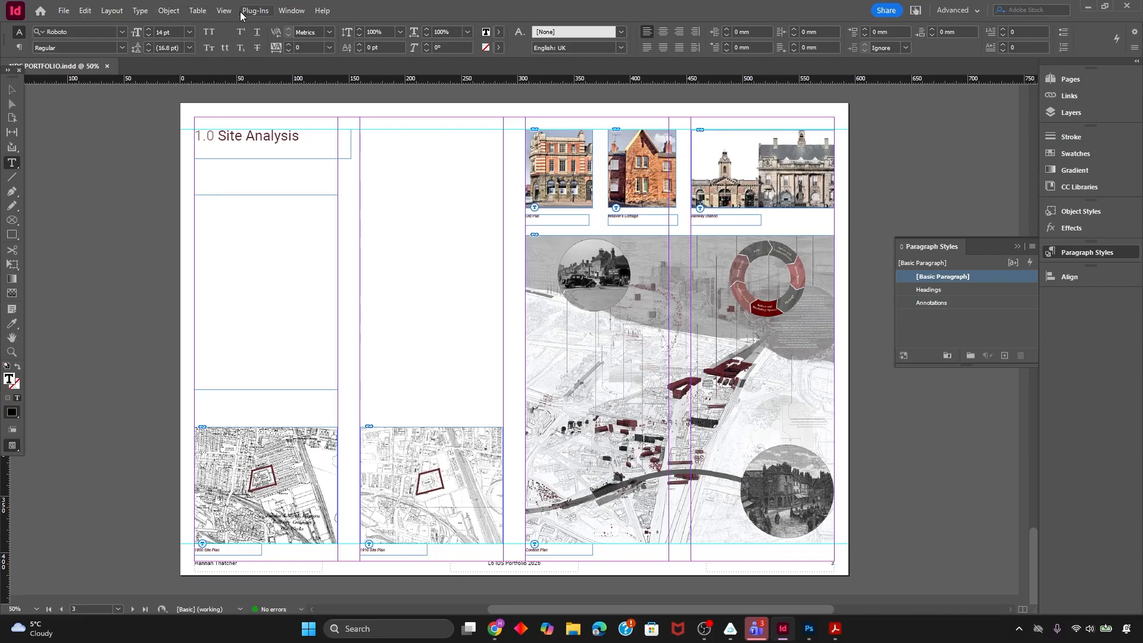
pyautogui.click(140, 11)
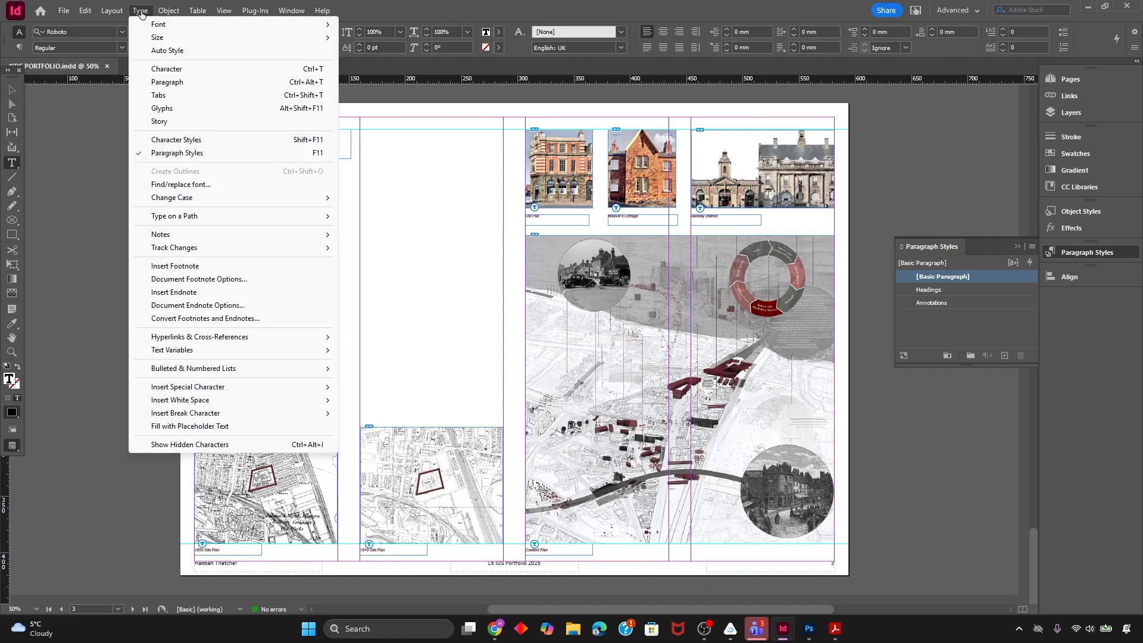
pyautogui.click(203, 426)
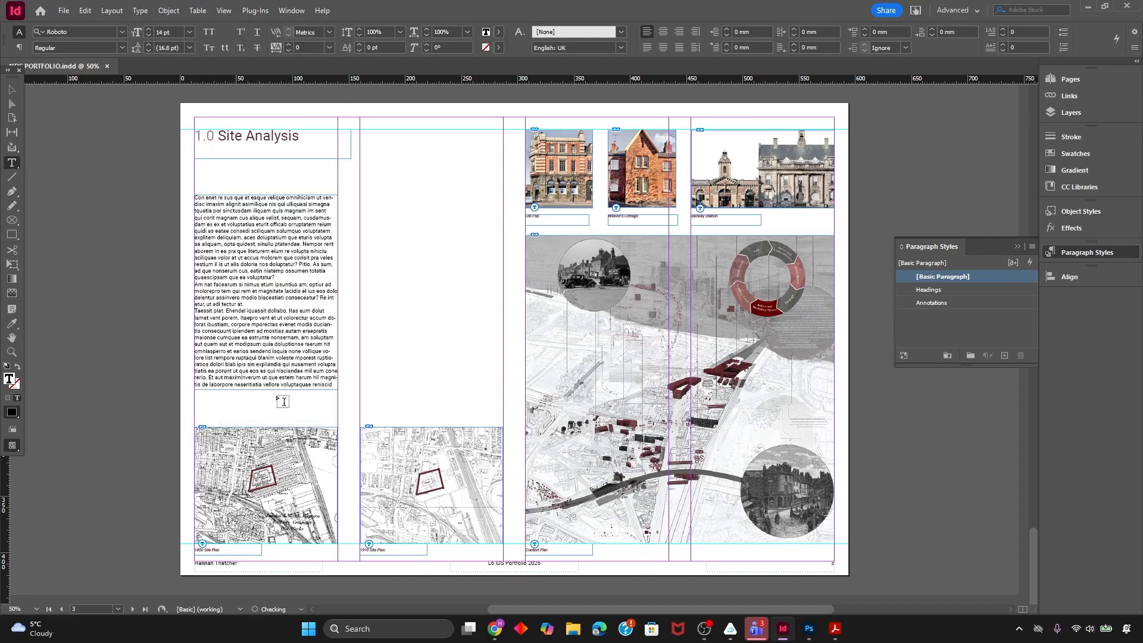
pyautogui.click(11, 89)
pyautogui.click(176, 290)
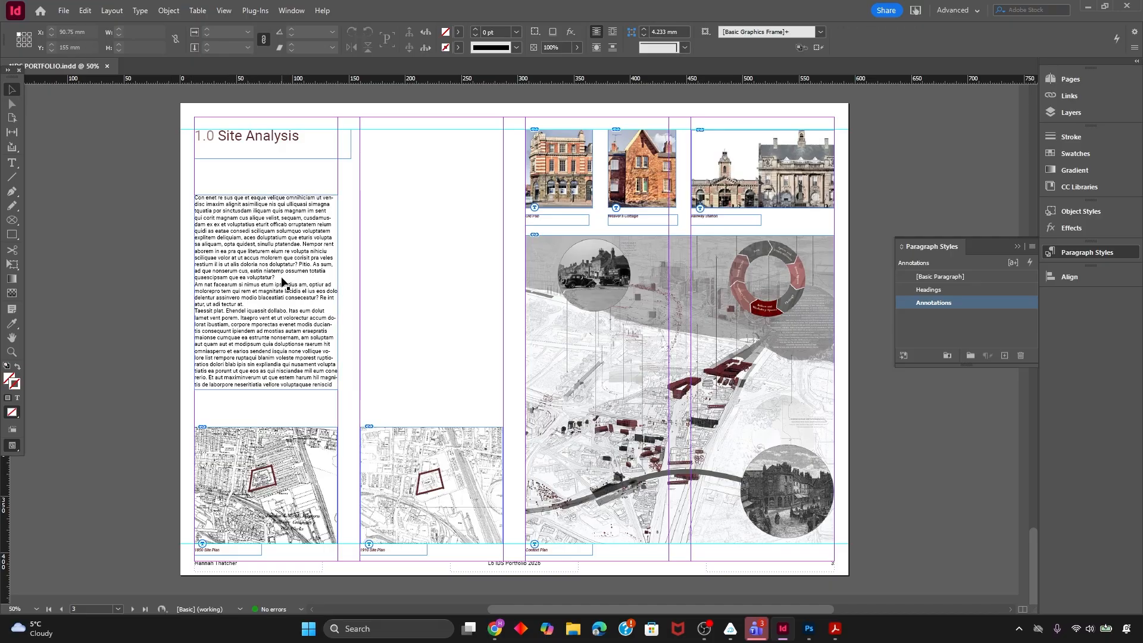
# Justify all the placeholder text with the last line aligned left
pyautogui.click(307, 269)
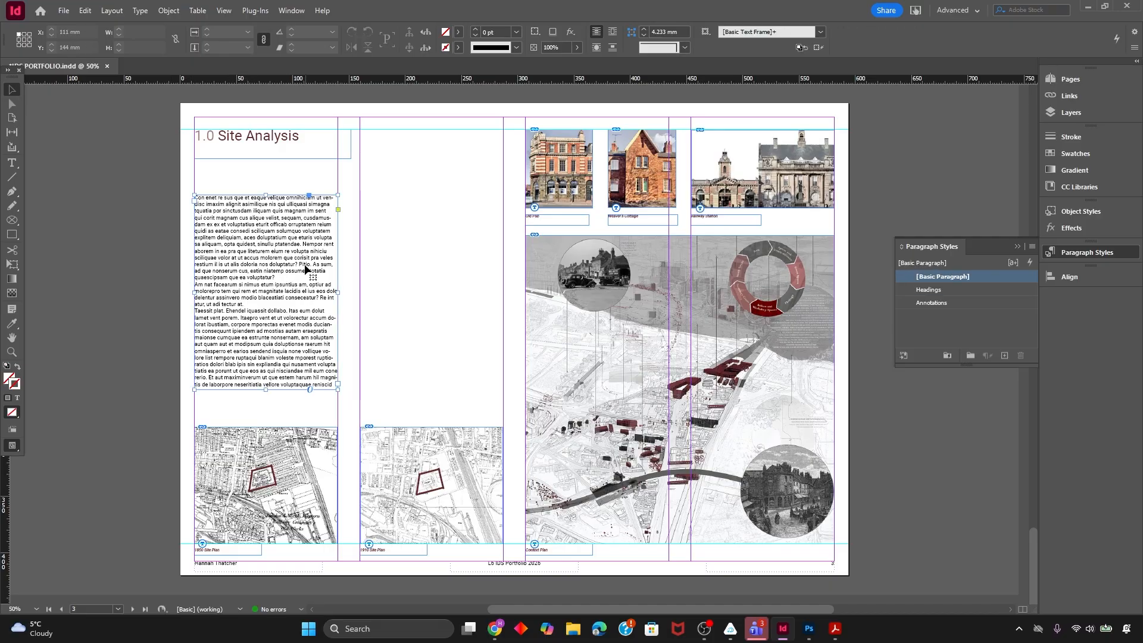
pyautogui.doubleClick(260, 303)
pyautogui.hotkey('ctrl', 'a')
pyautogui.click(647, 48)
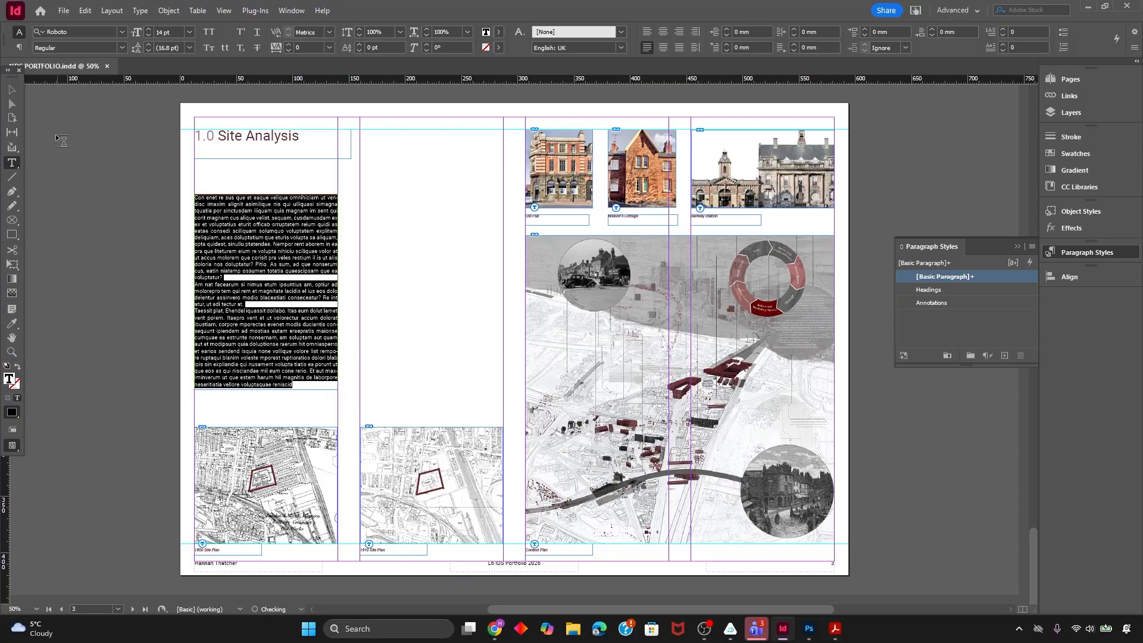
pyautogui.press('Escape')
pyautogui.click(397, 326)
pyautogui.press('w')
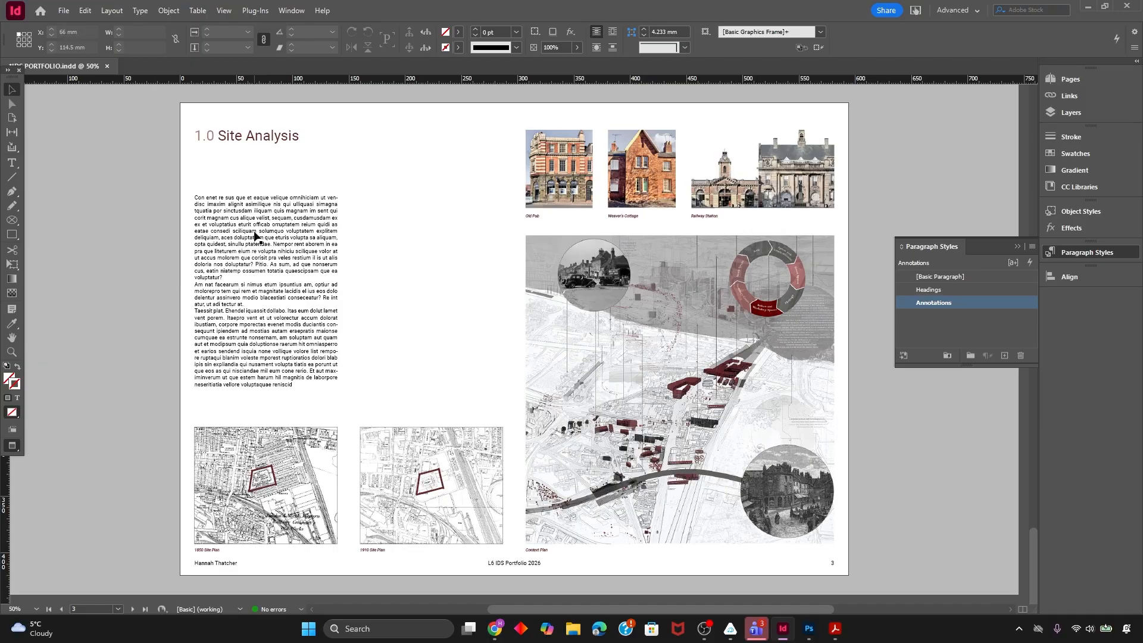
# Place a horizontal ruler guide at 117.95 mm, along the top edge of the context plan
pyautogui.press('w')
pyautogui.press('w')
pyautogui.press('w')
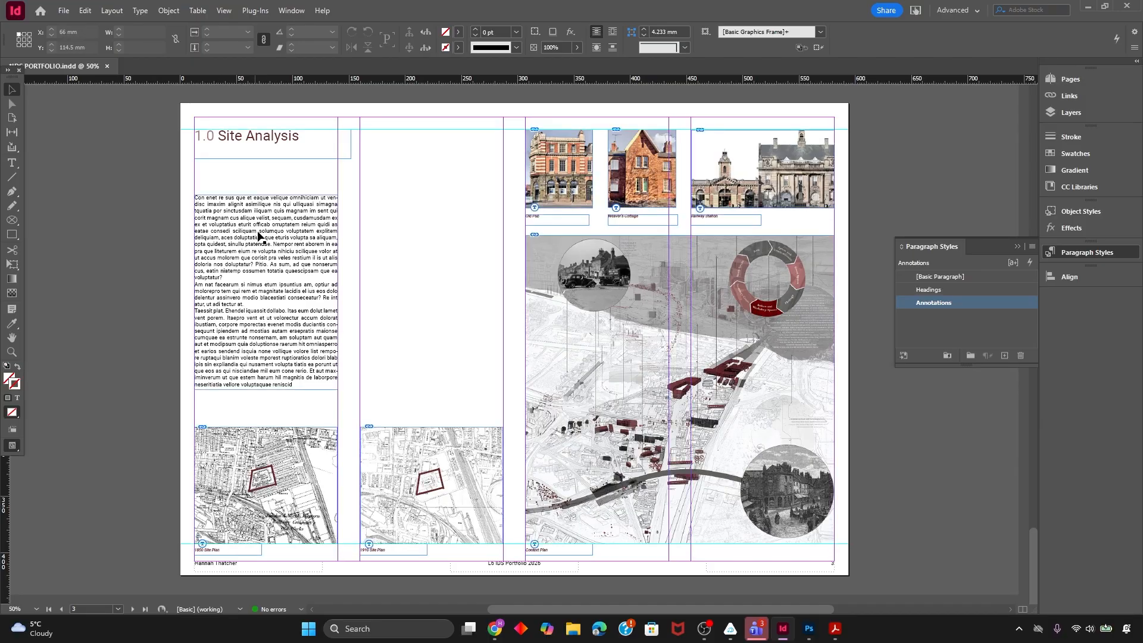
pyautogui.moveTo(495, 76); pyautogui.dragTo(517, 235)
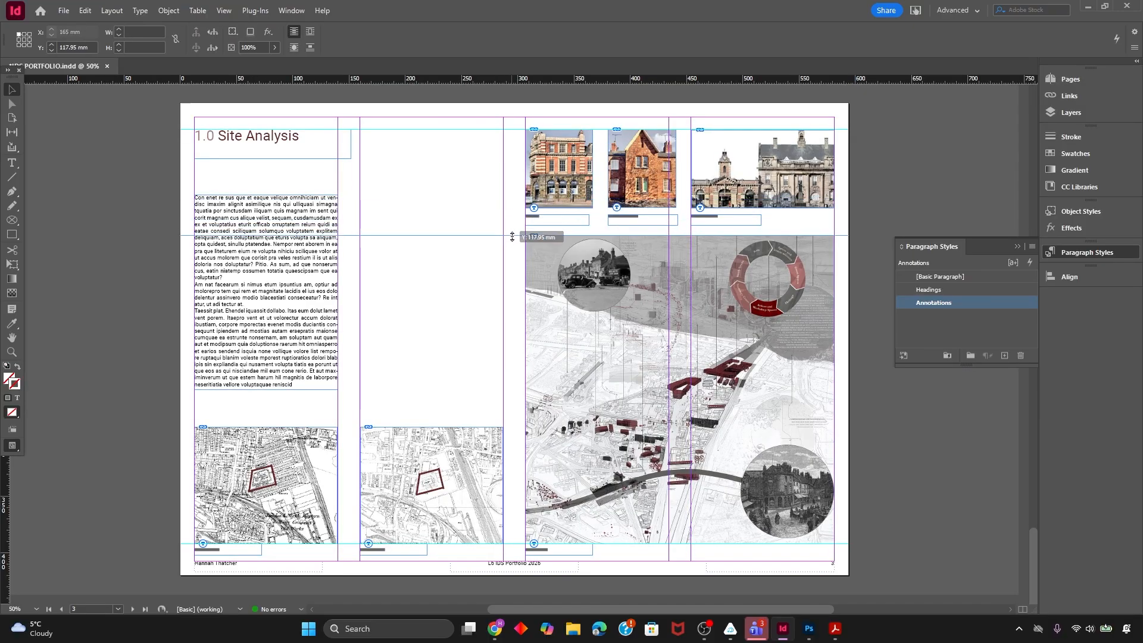
# Resize the body text frame so its top meets the context plan's guide and its height is 154.05 mm
pyautogui.click(282, 274)
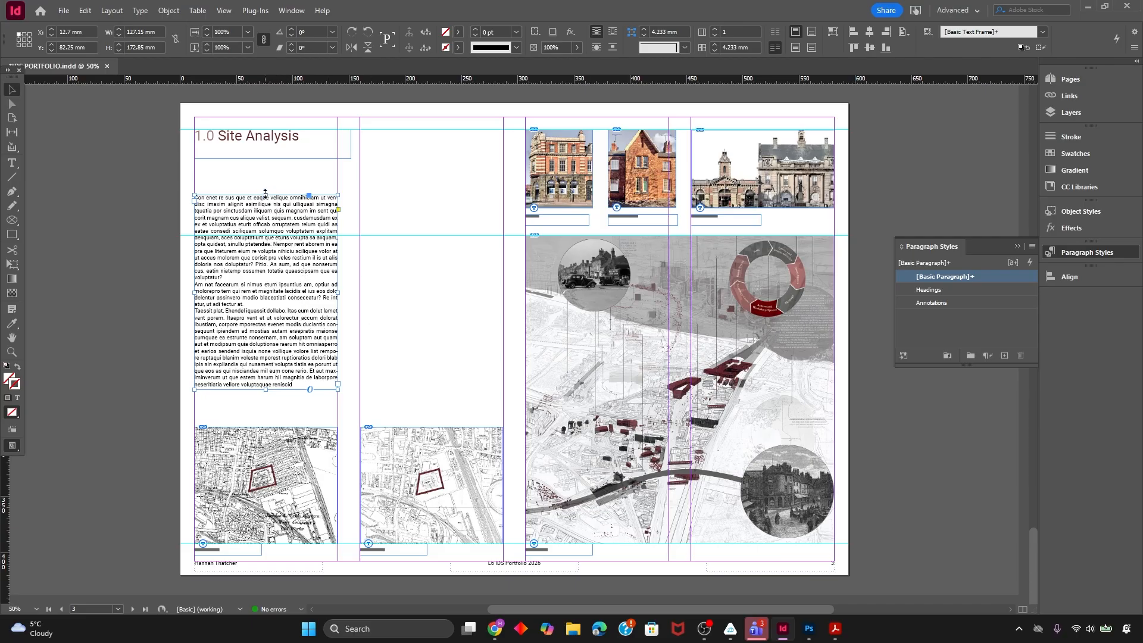
pyautogui.moveTo(266, 194); pyautogui.dragTo(265, 237)
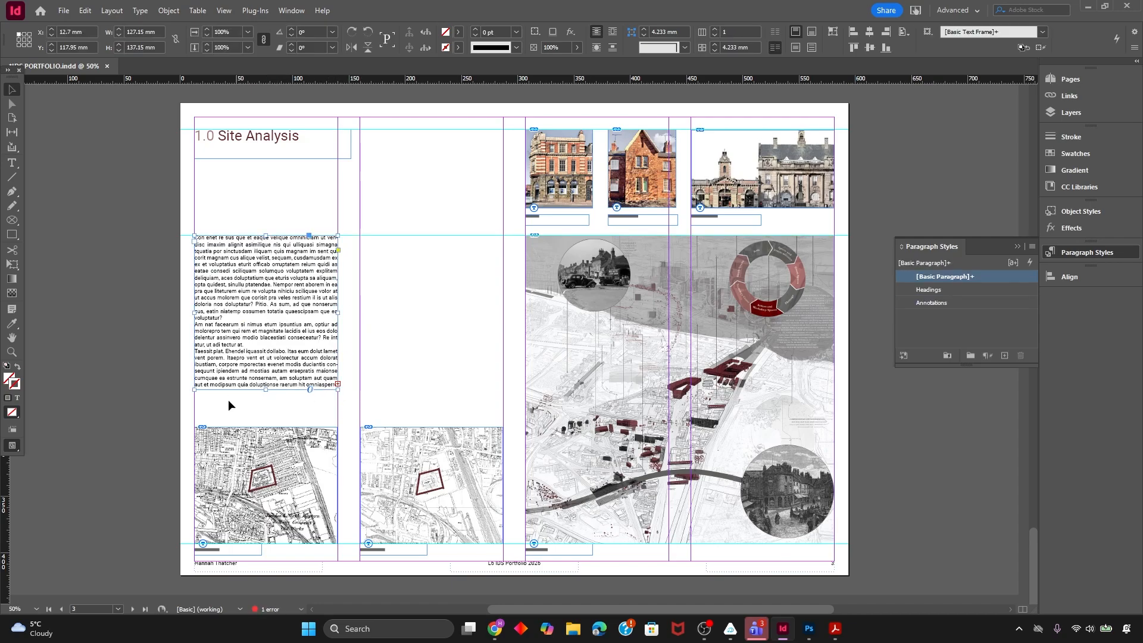
pyautogui.moveTo(265, 390); pyautogui.dragTo(267, 442)
pyautogui.hotkey('ctrl', 'z')
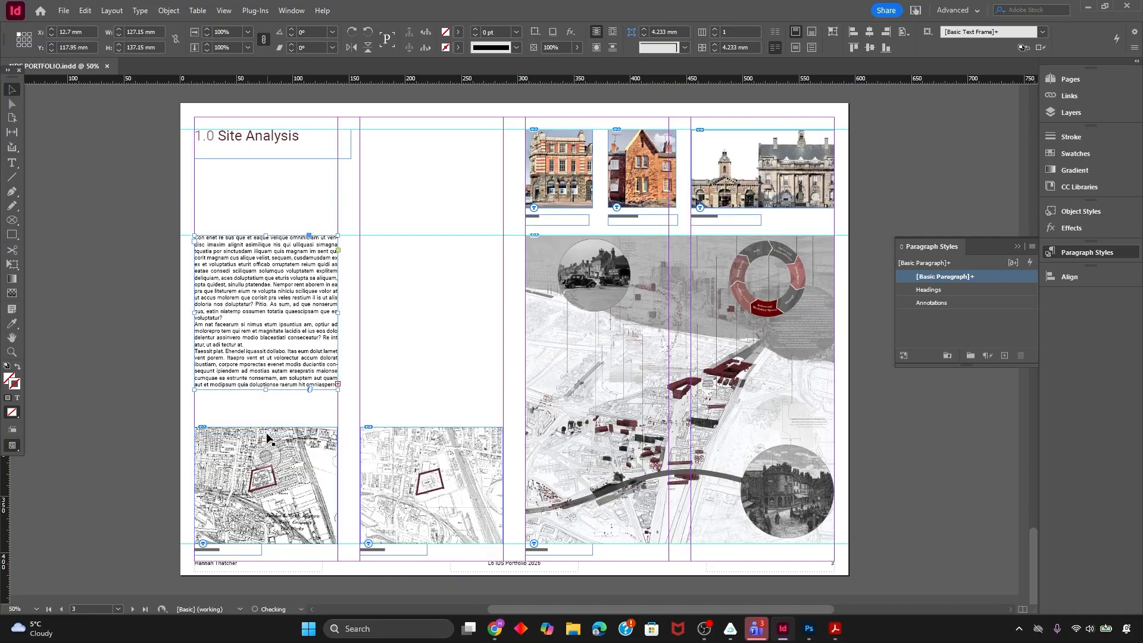
pyautogui.moveTo(266, 390); pyautogui.dragTo(266, 409)
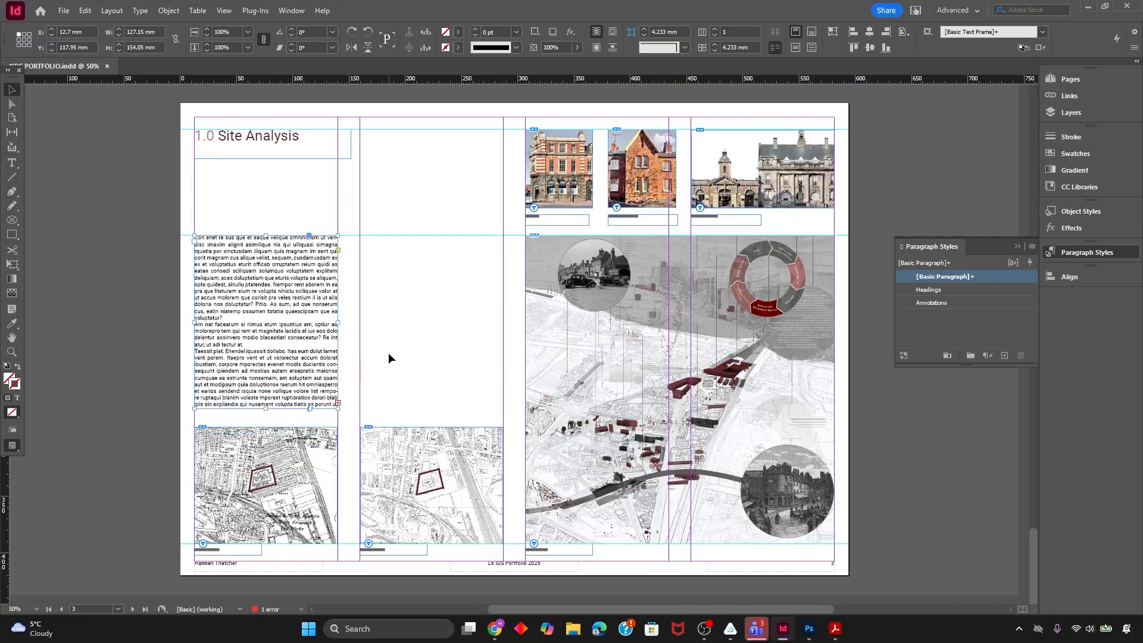
pyautogui.click(379, 355)
pyautogui.press('w')
pyautogui.press('w')
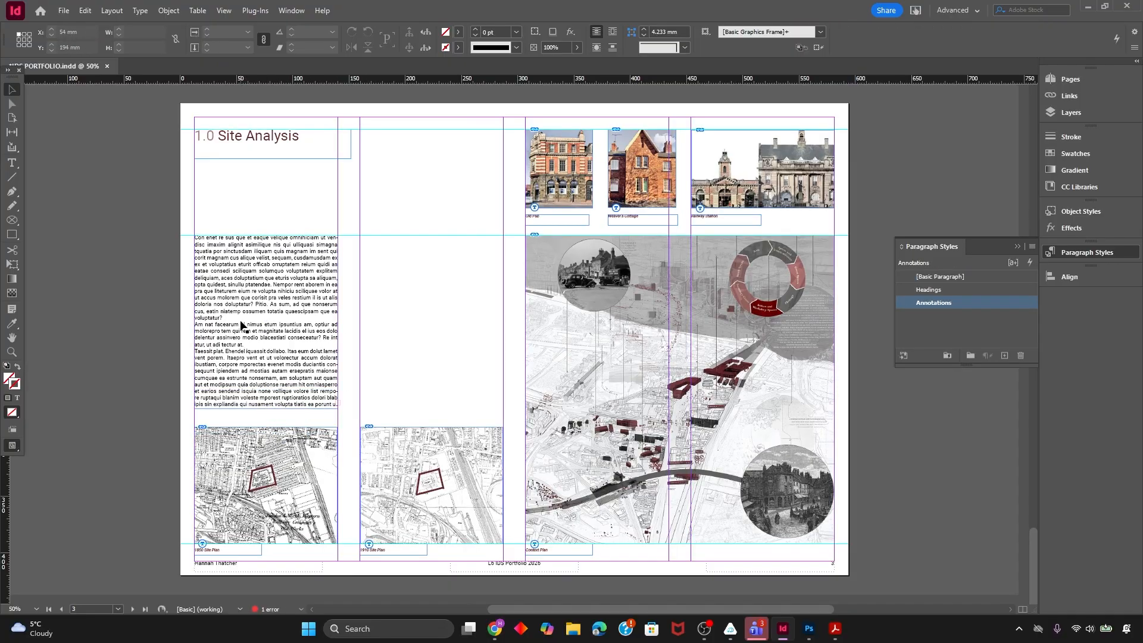
# Insert a blank line after the first and second paragraphs of the placeholder text
pyautogui.press('t')
pyautogui.click(231, 318)
pyautogui.press('Return')
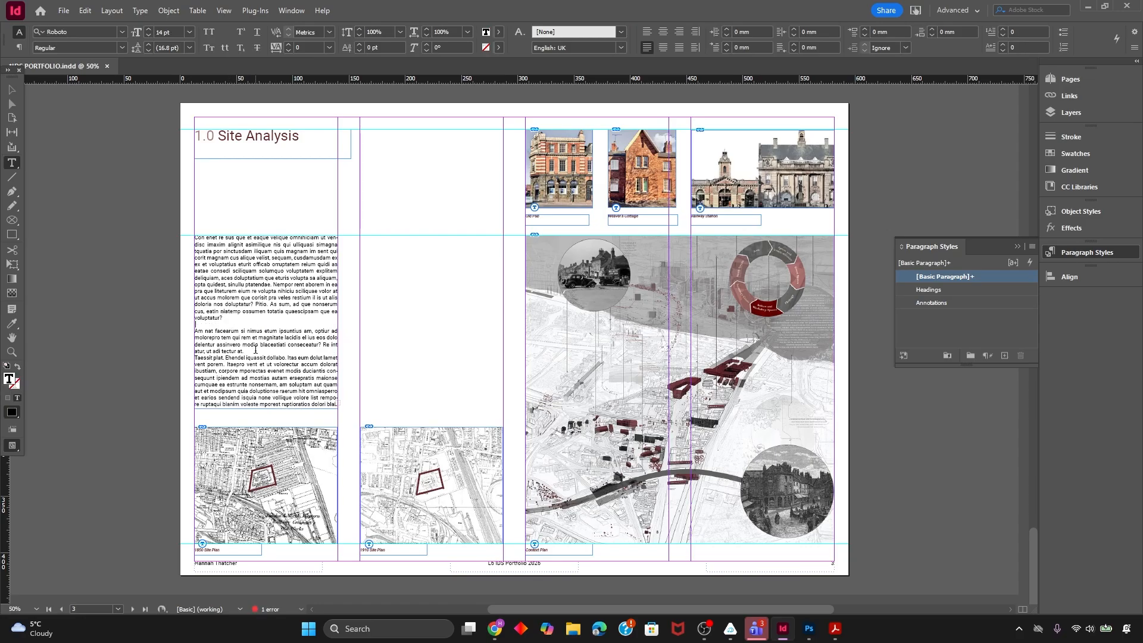
pyautogui.click(256, 350)
pyautogui.press('Return')
pyautogui.press('Escape')
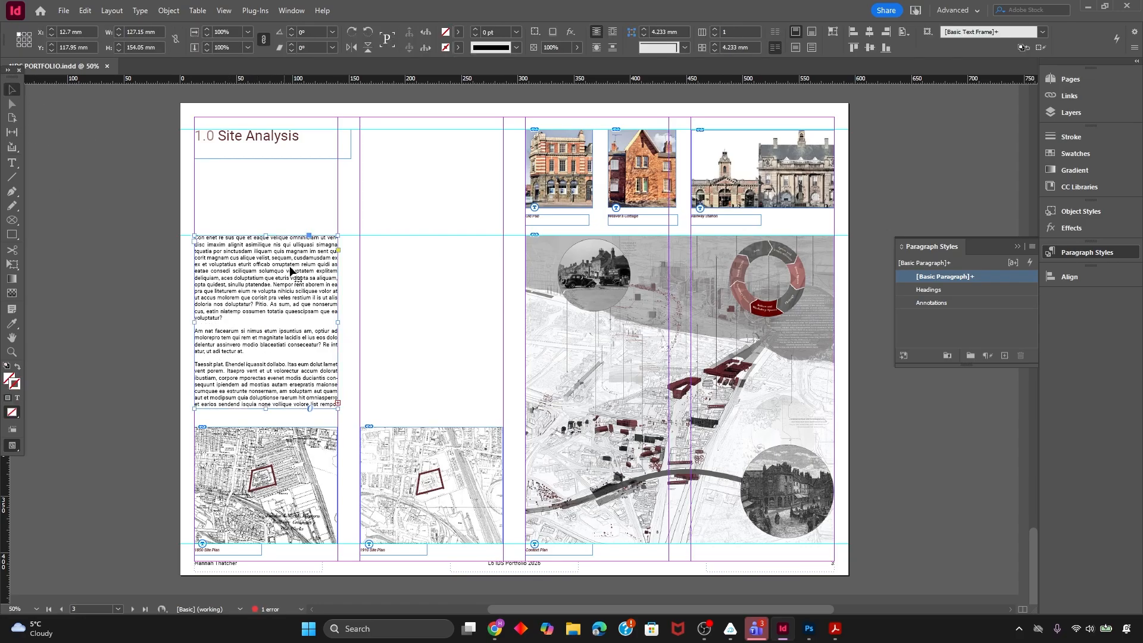
# Draw an empty text frame in the second column, matching the body text frame's size of 127.15 × 154.05 mm
pyautogui.click(366, 285)
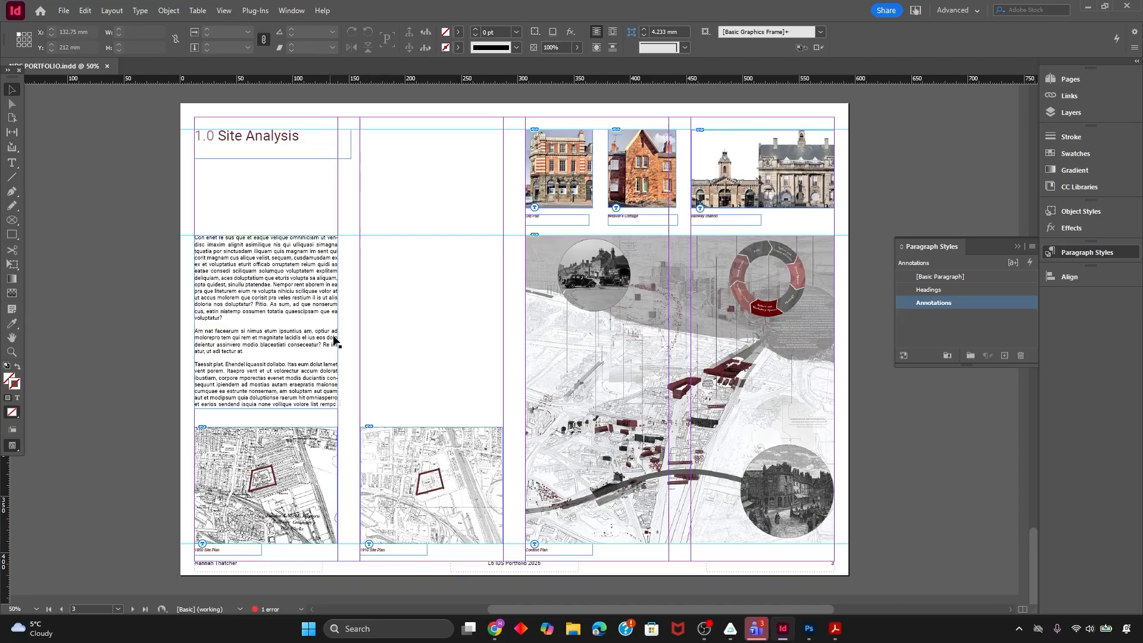
pyautogui.press('t')
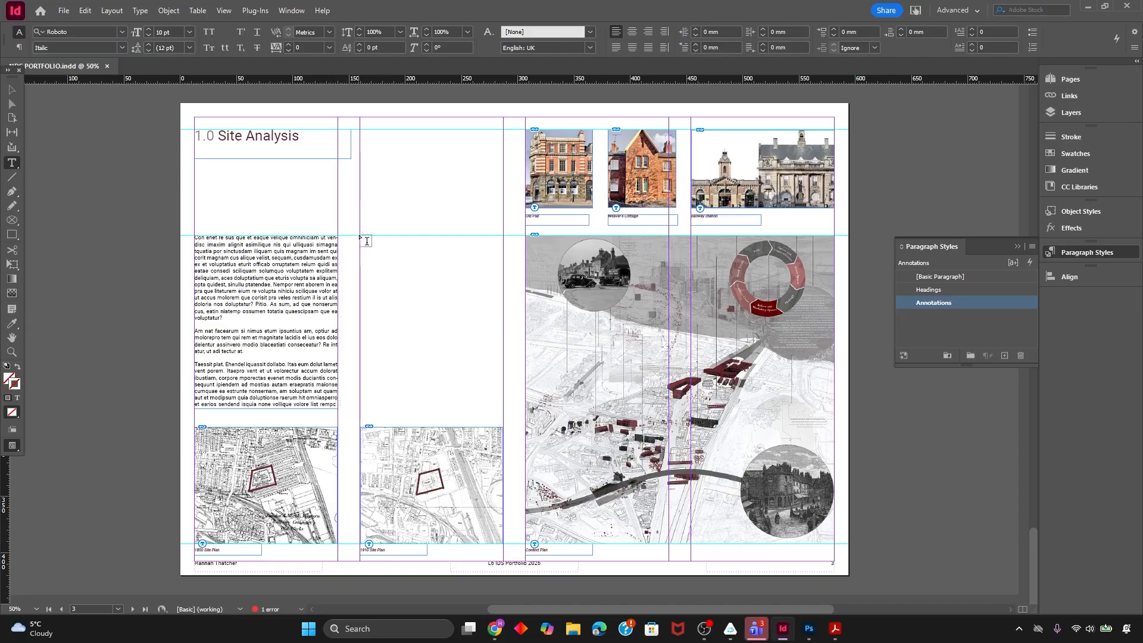
pyautogui.moveTo(360, 236); pyautogui.dragTo(503, 409)
pyautogui.press('Escape')
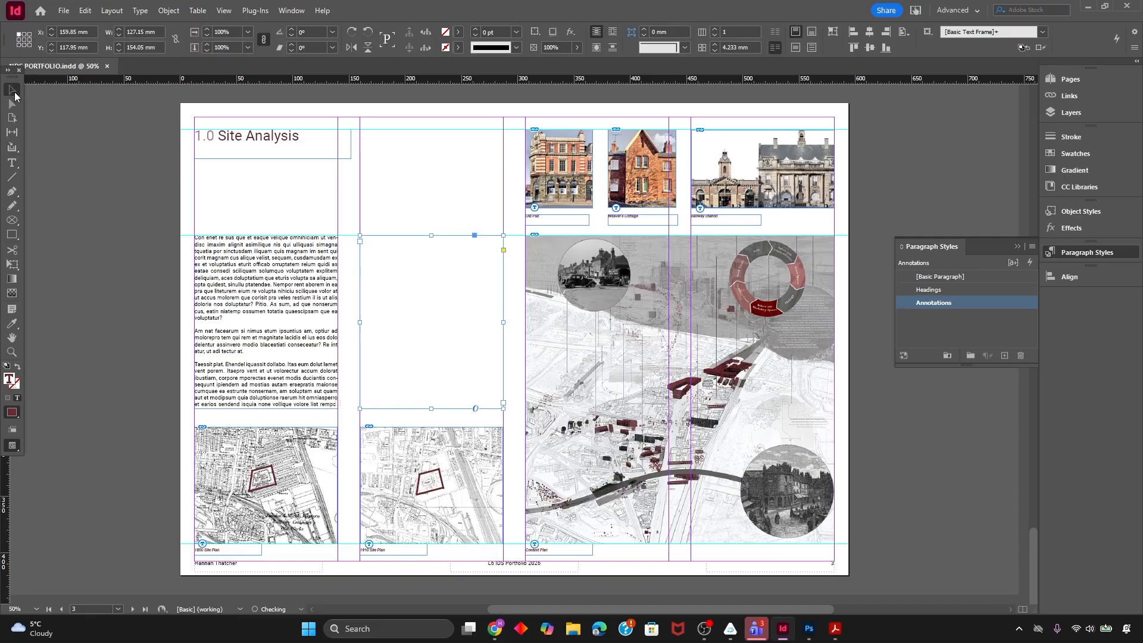
# Thread the overset text of the first column's frame into the new second-column frame
pyautogui.click(325, 375)
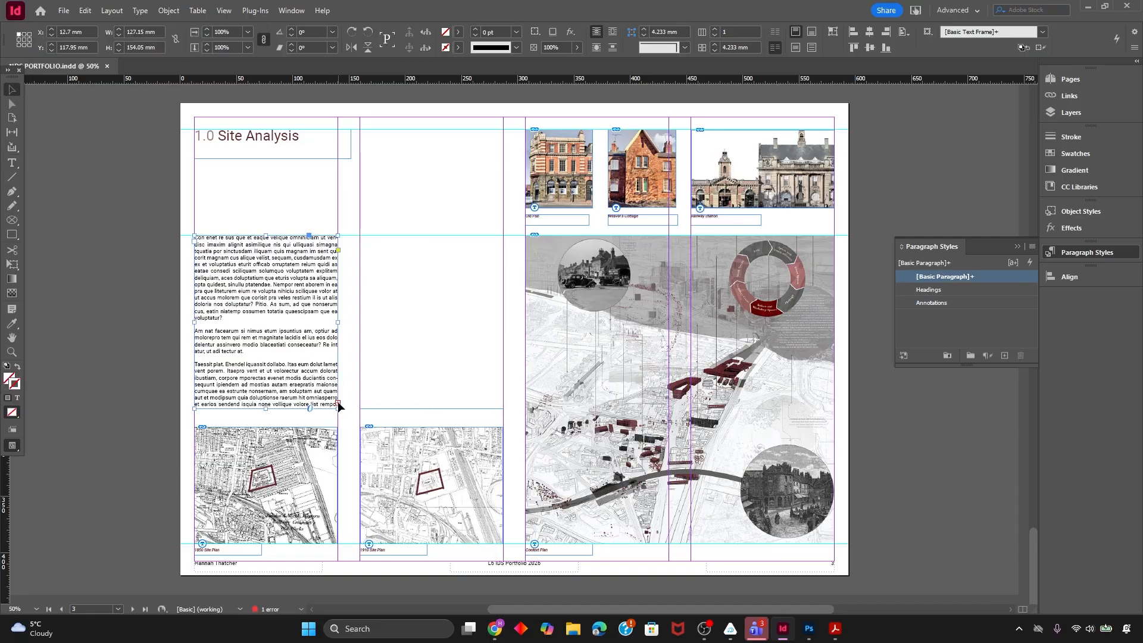
pyautogui.click(338, 405)
pyautogui.click(405, 264)
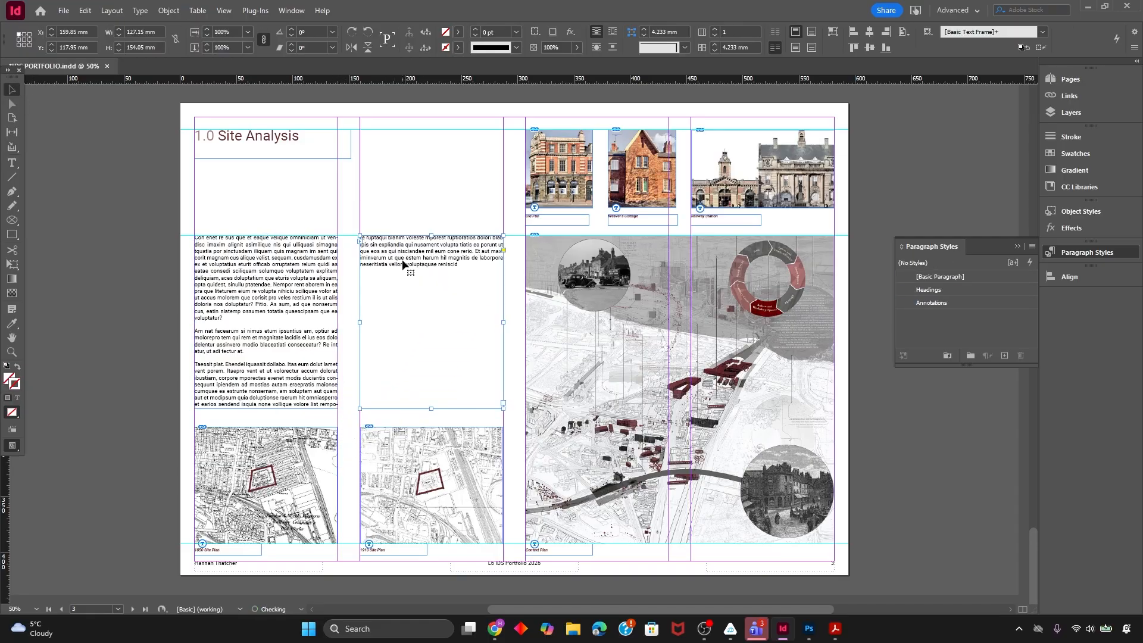
pyautogui.click(293, 184)
# Try shortening the first column's text frame to 77.025 mm high, and undo the change
pyautogui.click(263, 406)
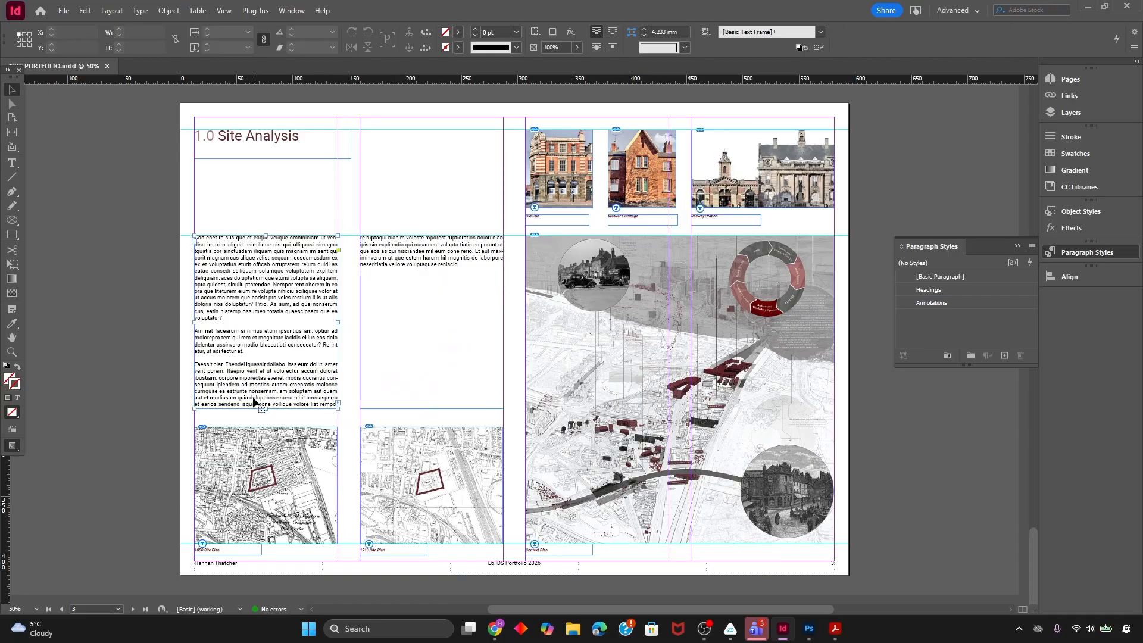
pyautogui.moveTo(265, 384); pyautogui.dragTo(266, 322)
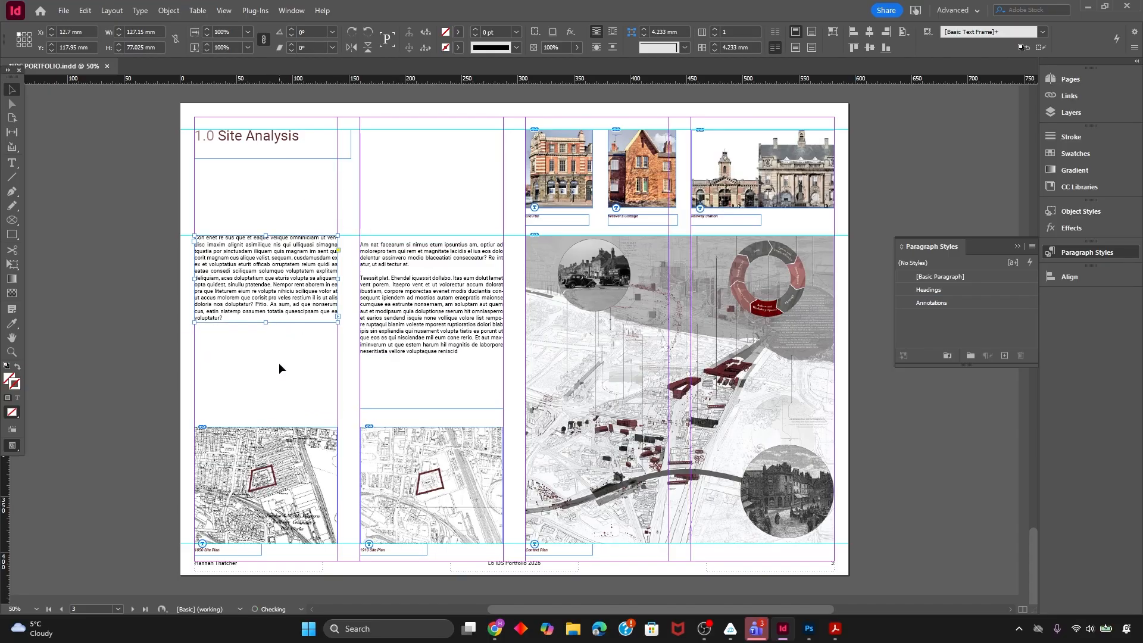
pyautogui.hotkey('ctrl', 'z')
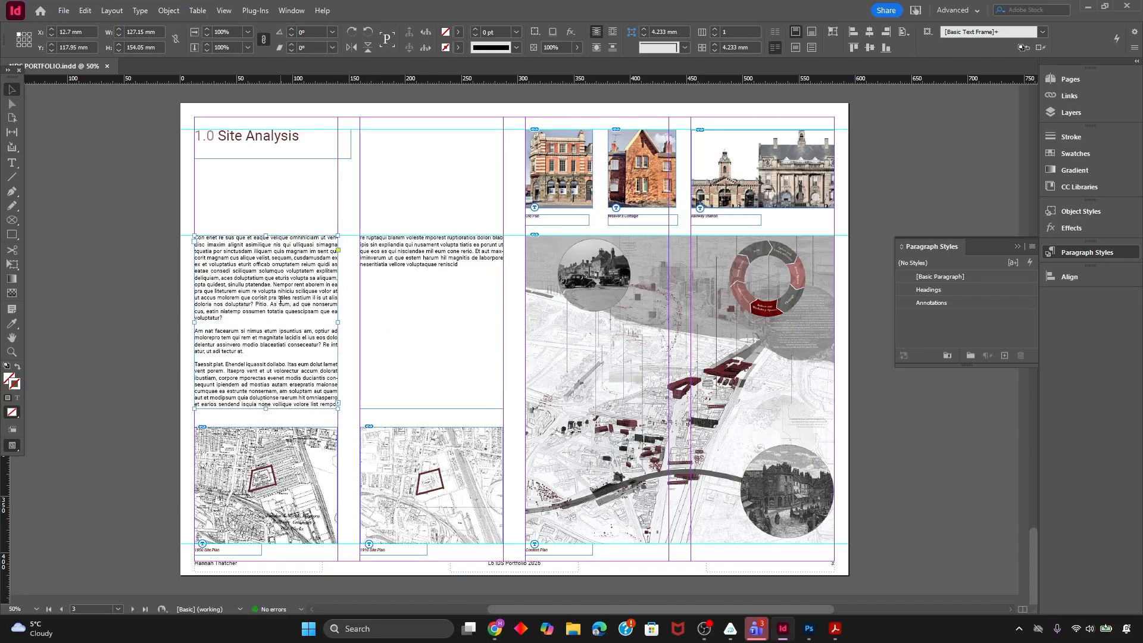
# Insert the placeholder lines "ftgtr-tjgfidtgijd" and "drjgdfgjidg" after the first paragraph, followed by an empty line
pyautogui.doubleClick(282, 302)
pyautogui.click(224, 319)
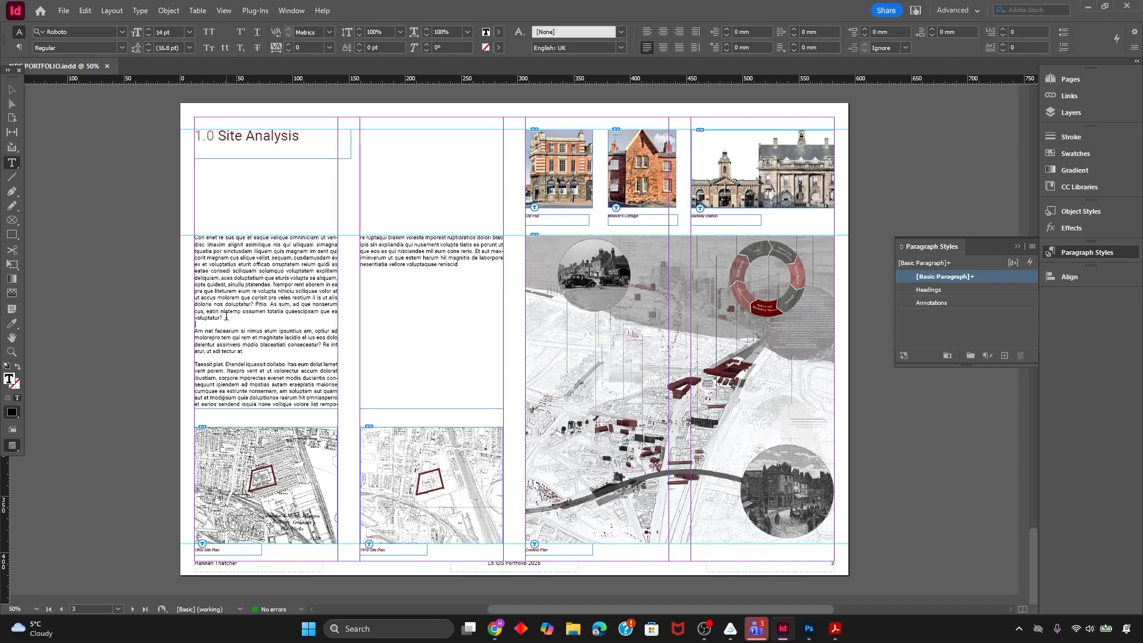
pyautogui.press('Return')
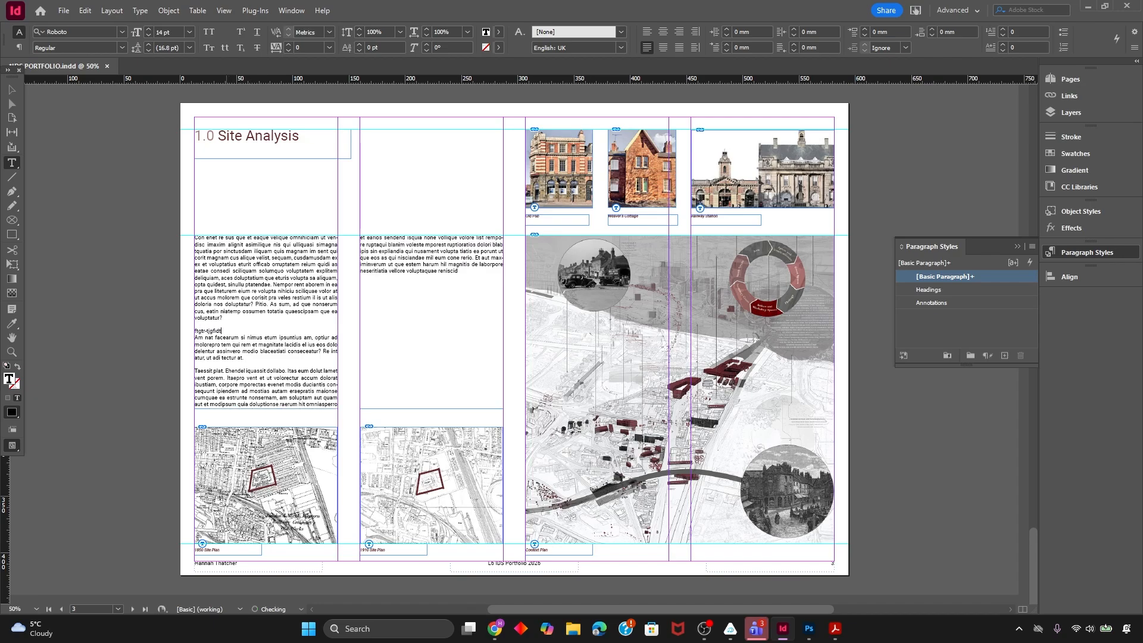
pyautogui.write('ftgtr-tjgfidtgijd')
pyautogui.press('Return')
pyautogui.write('drjgdfgjidg')
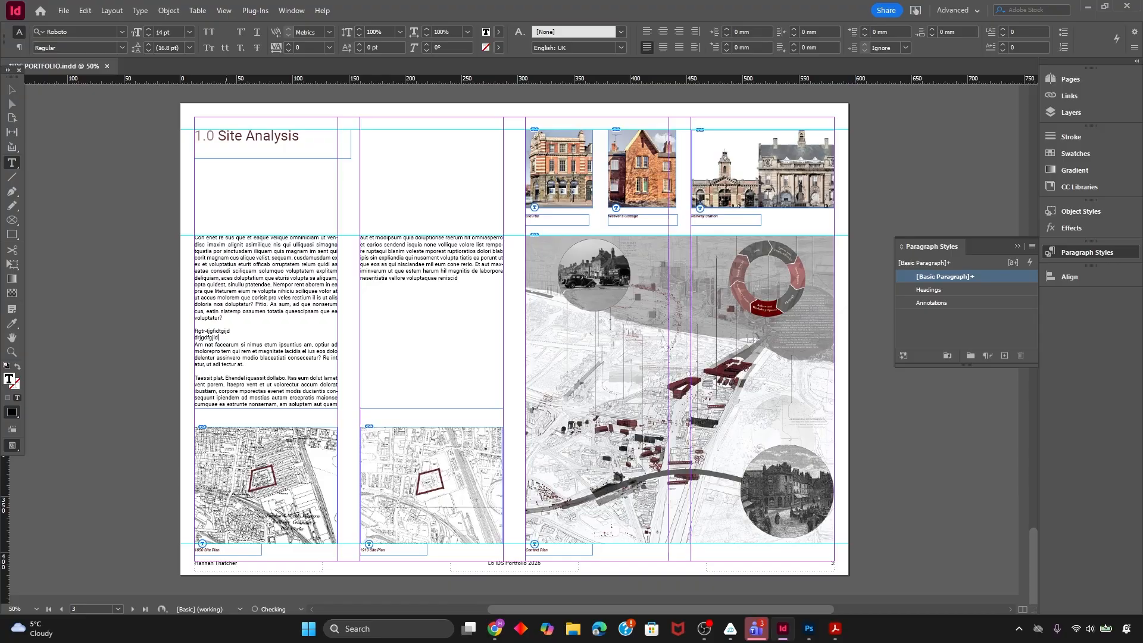
pyautogui.press('Return')
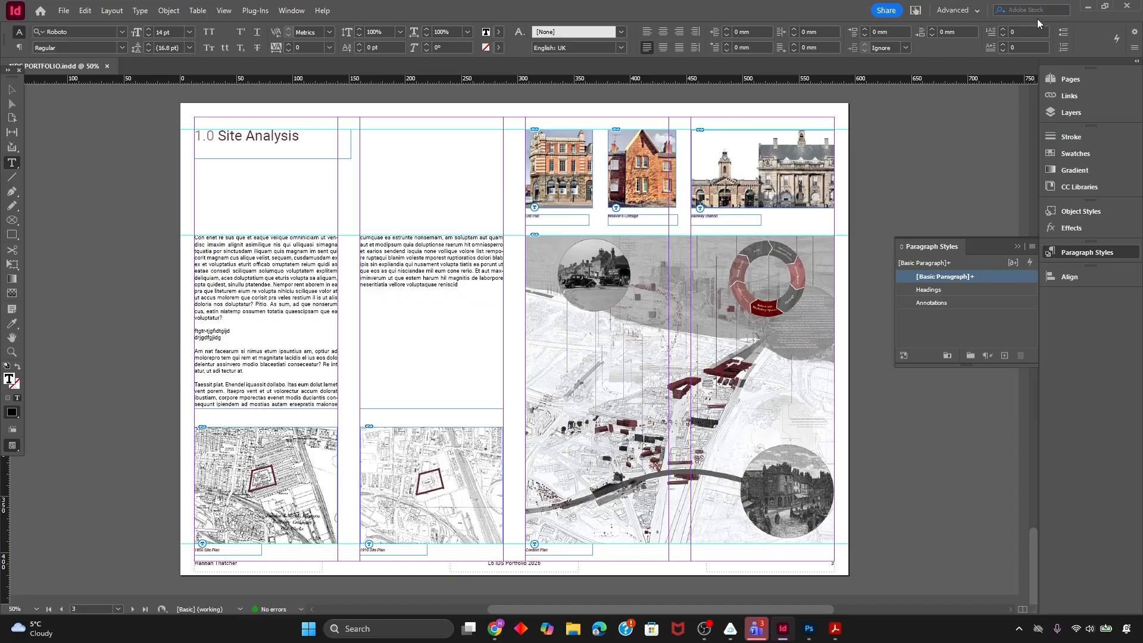
# Add a bulleted list of five placeholder entries, beginning with "fdgfdghfgd", at the end of the second column's text
pyautogui.click(1063, 31)
pyautogui.write('fdgfdghfgd')
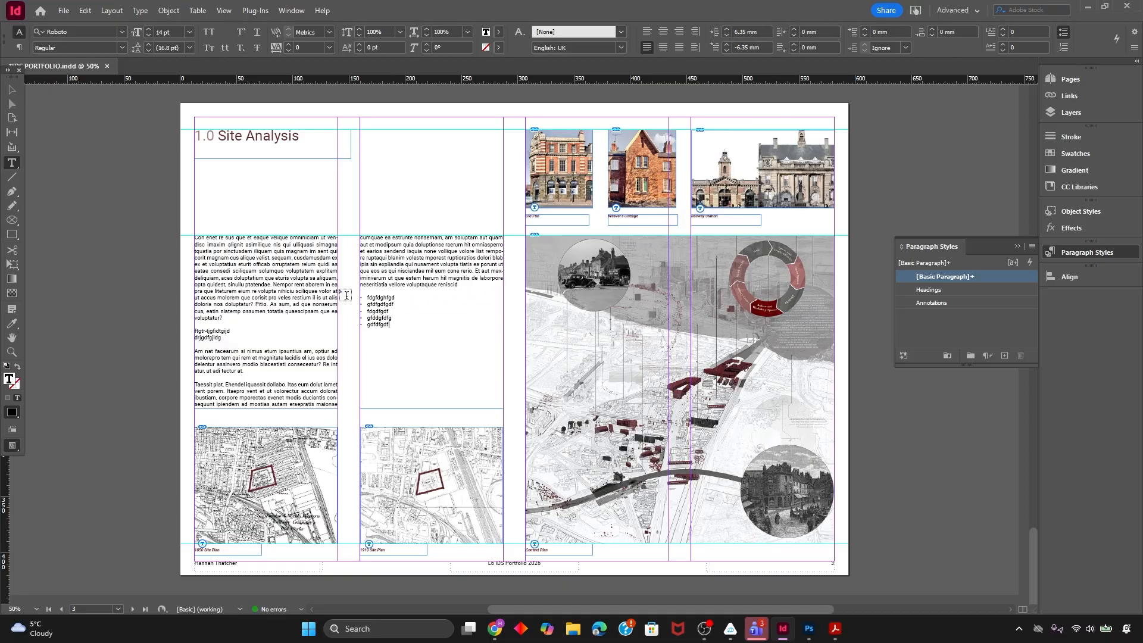
# Set the leading of all the threaded body text to 18 pt
pyautogui.hotkey('ctrl', 'a')
pyautogui.click(191, 48)
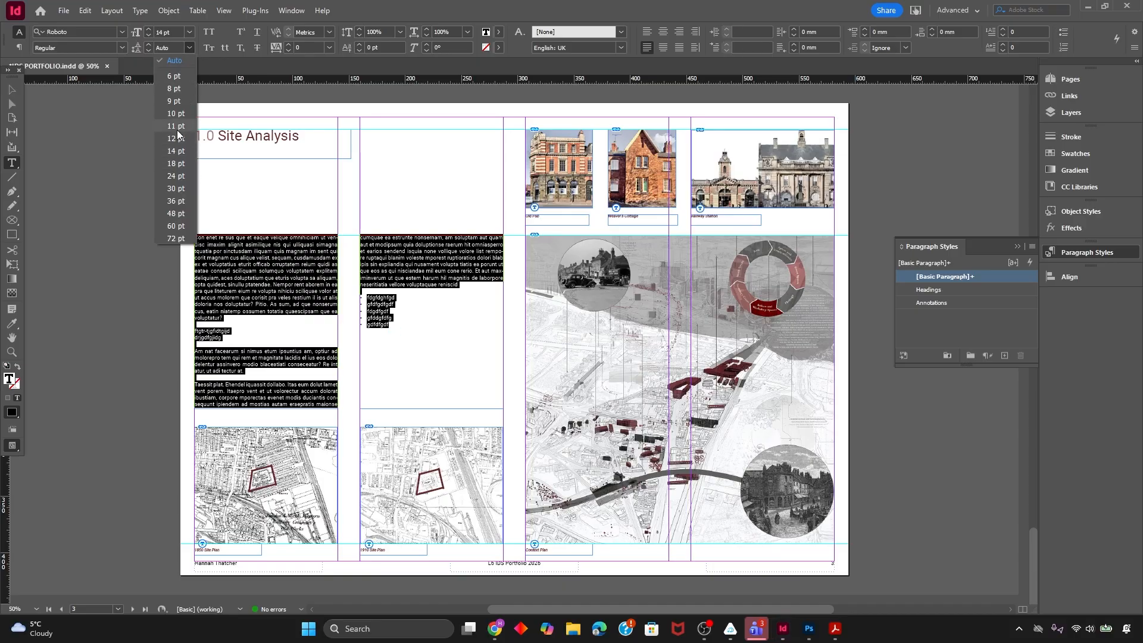
pyautogui.click(176, 163)
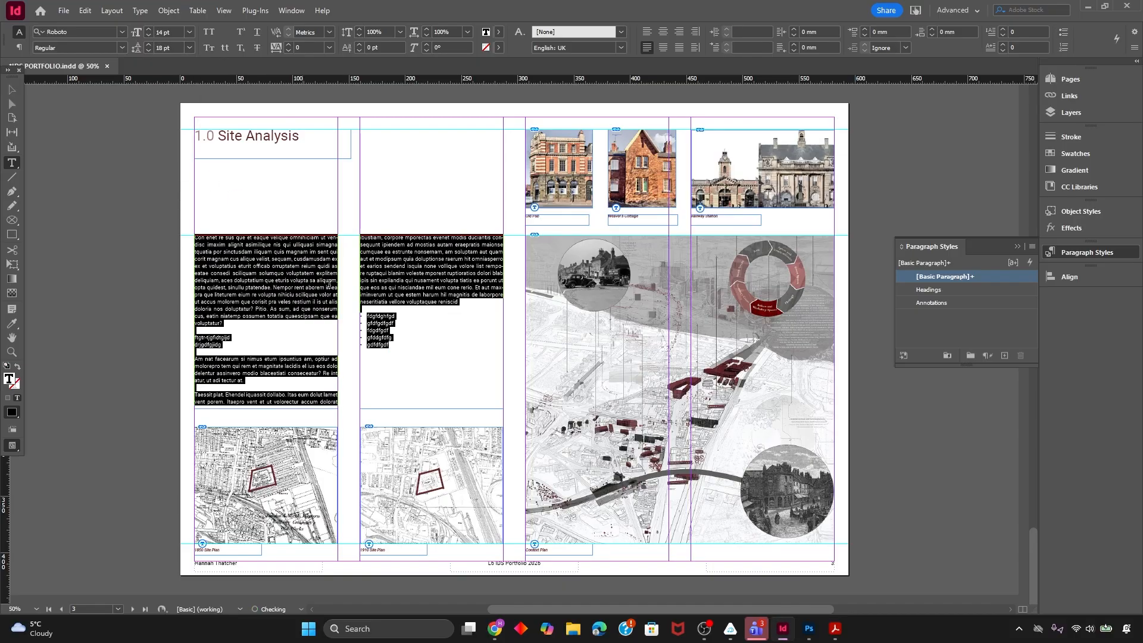
# Try 24 pt leading on the body text, and undo it
pyautogui.click(190, 48)
pyautogui.click(181, 176)
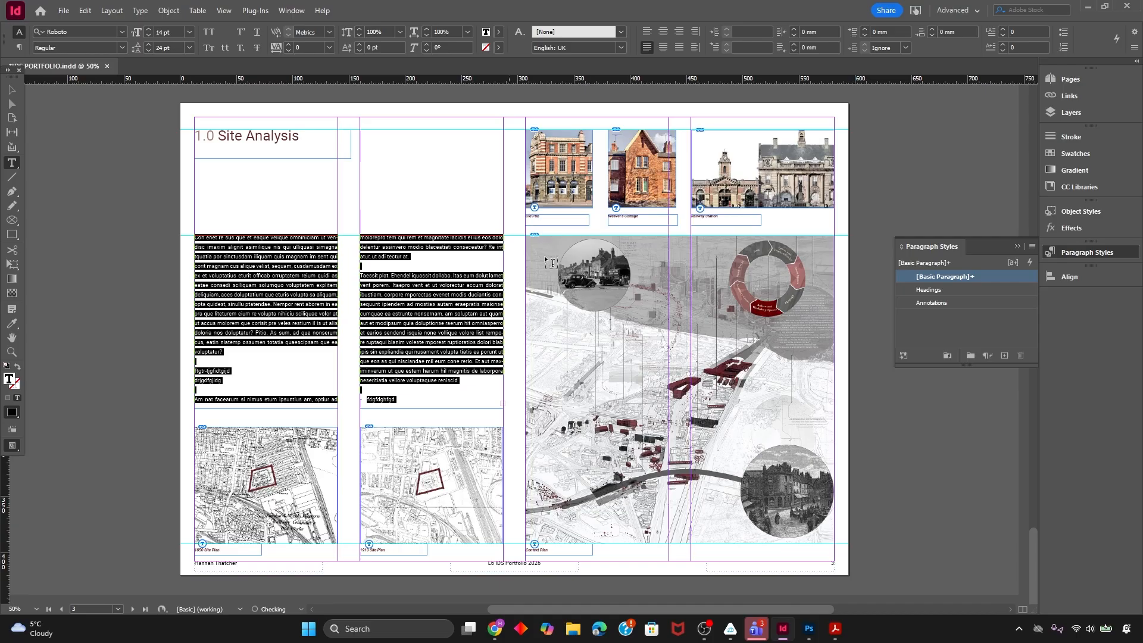
pyautogui.hotkey('ctrl', 'z')
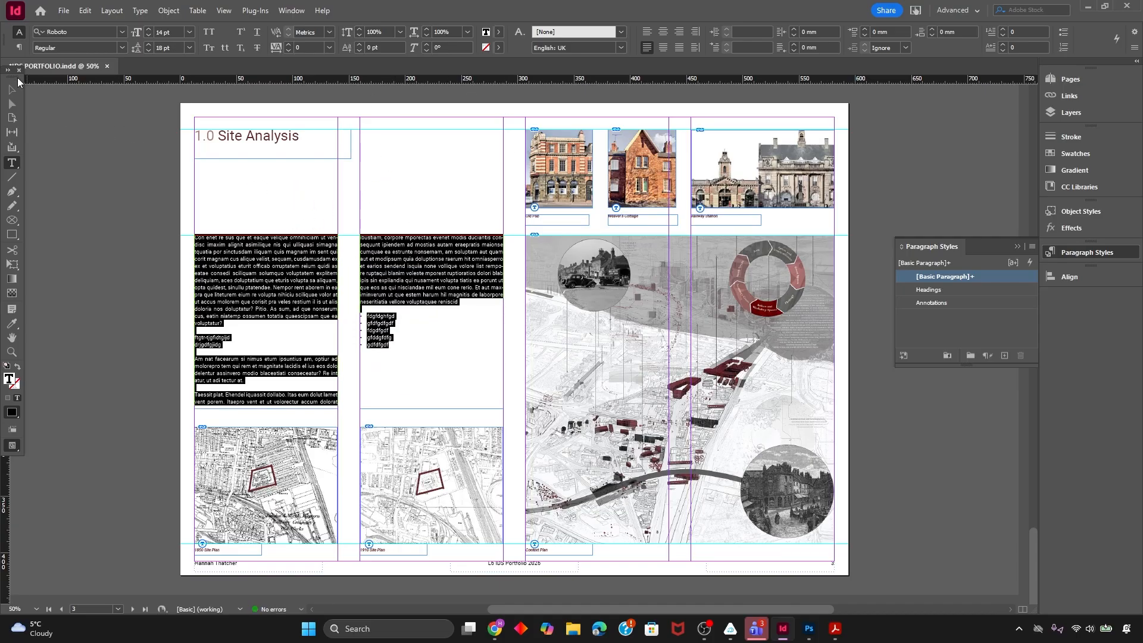
pyautogui.press('Escape')
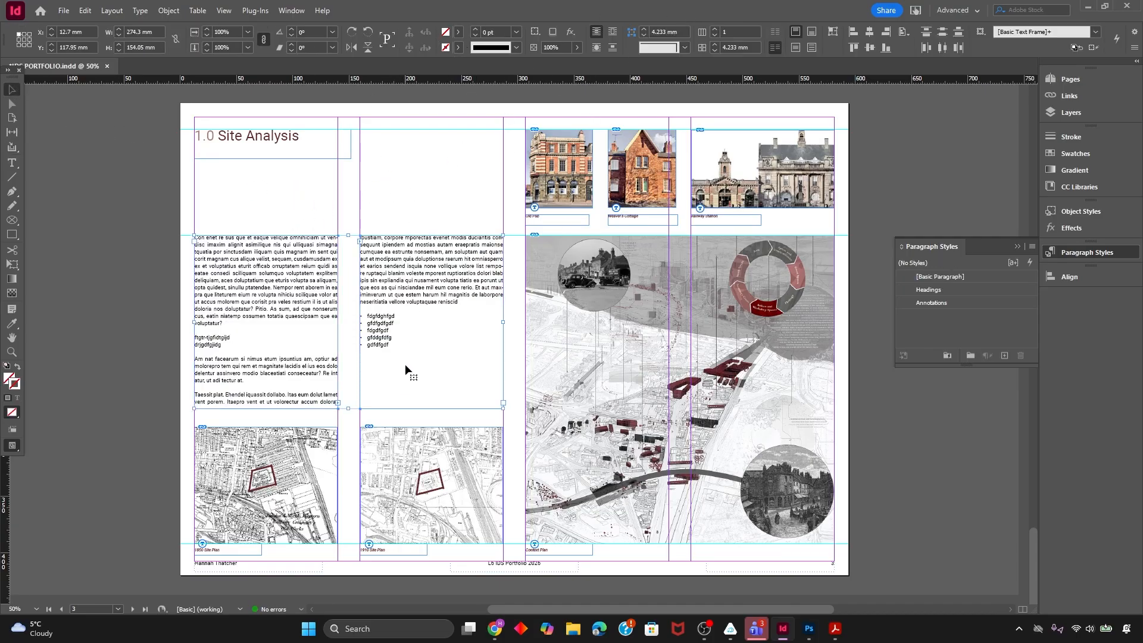
# Copy the passage from "aut et modipsum quia" to "reniscid" and paste it below the bulleted list
pyautogui.doubleClick(460, 302)
pyautogui.tripleClick(464, 300)
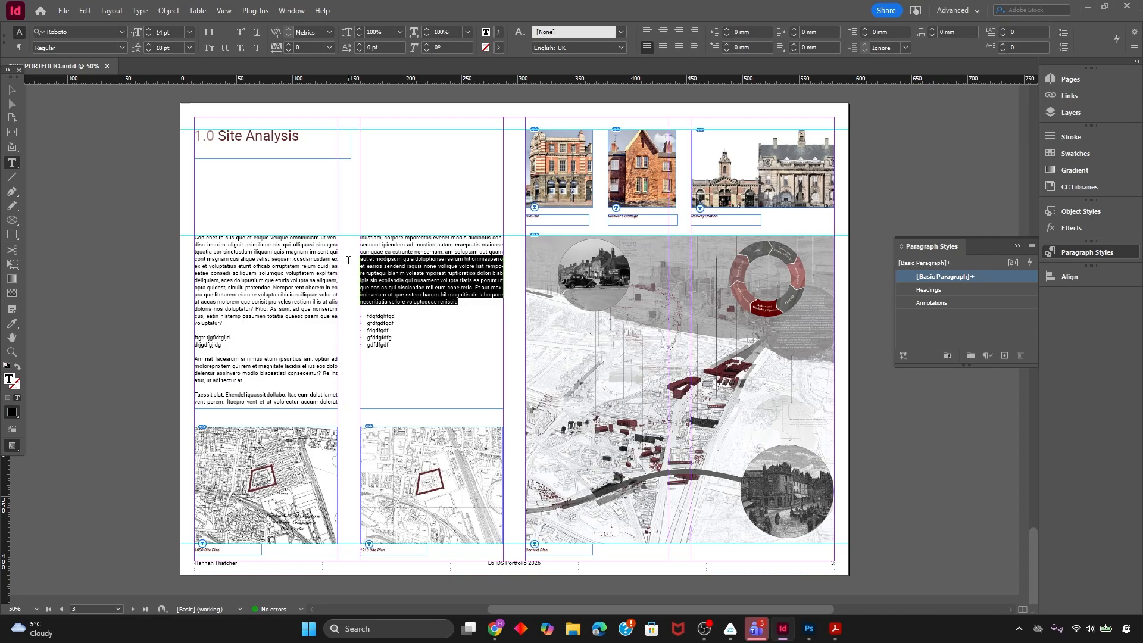
pyautogui.click(430, 356)
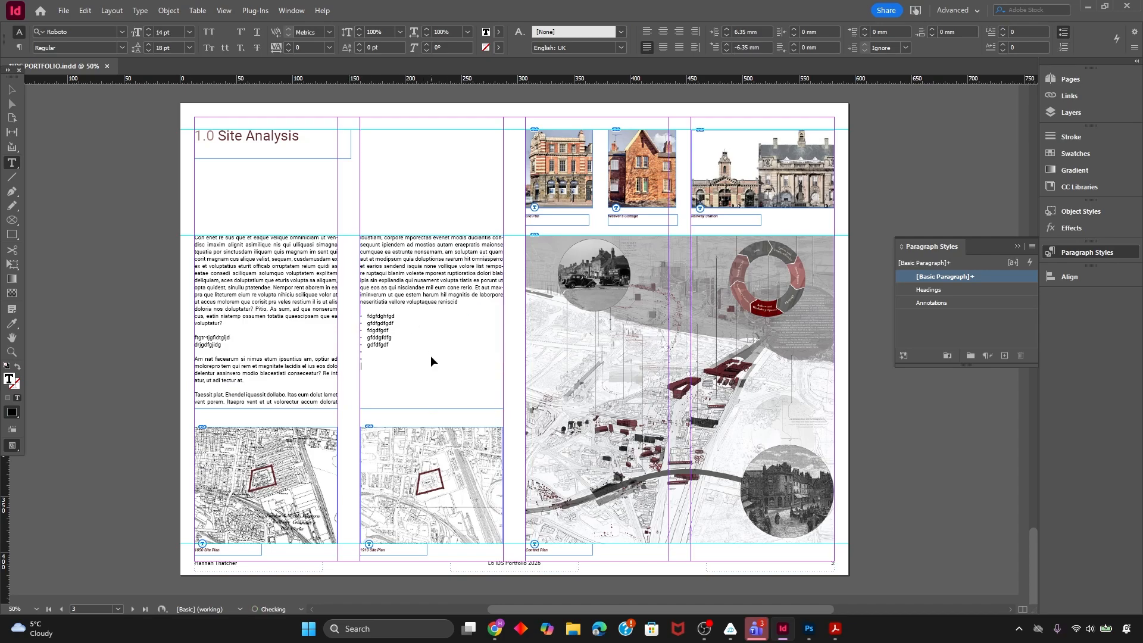
pyautogui.hotkey('ctrl', 'v')
pyautogui.hotkey('ctrl', 'z')
pyautogui.click(347, 356)
pyautogui.hotkey('ctrl', 'shift', 'z')
# Delete the words from "ut que estem harum" to the end of the pasted passage's last visible line
pyautogui.moveTo(388, 401); pyautogui.dragTo(510, 408)
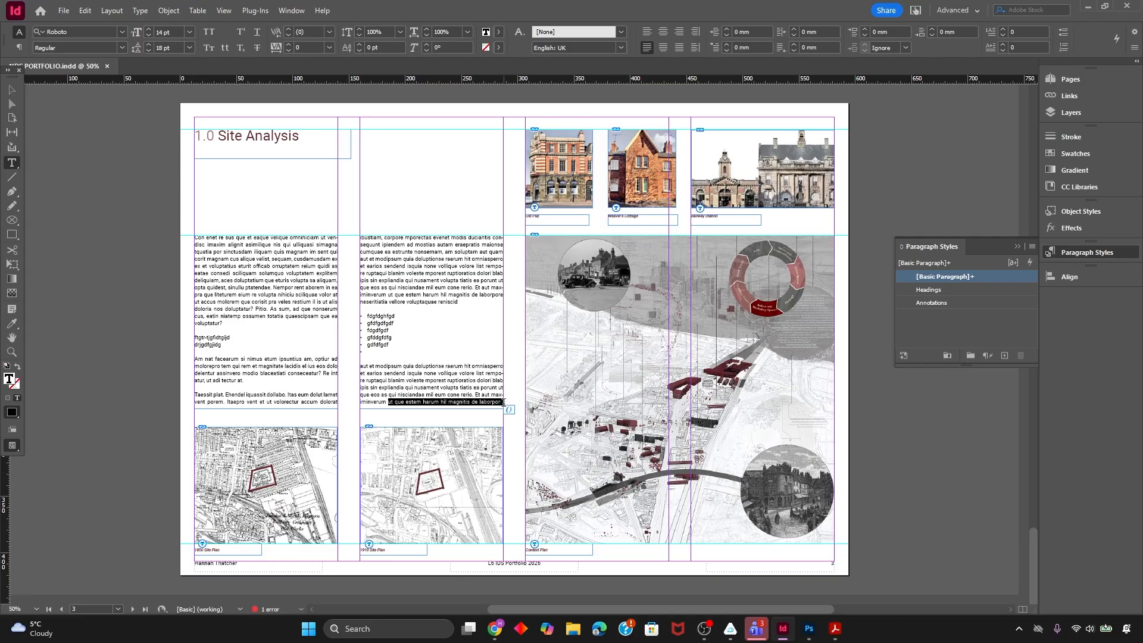
pyautogui.press('BackSpace')
pyautogui.click(13, 90)
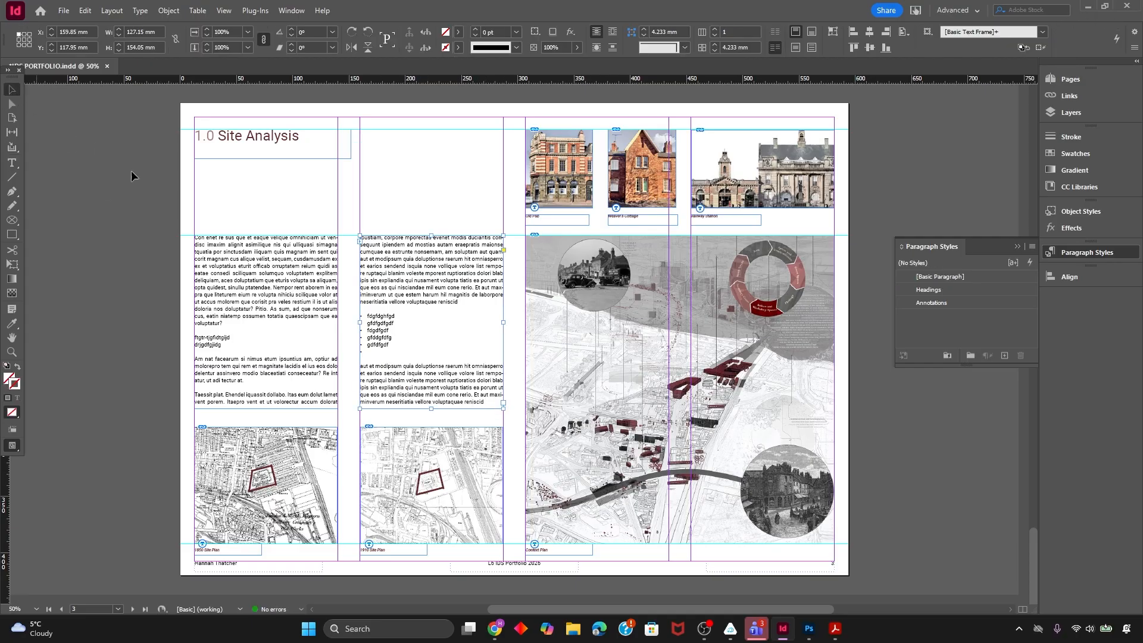
# Preview the spread without guides and frame edges, and return to the normal view
pyautogui.click(270, 214)
pyautogui.press('w')
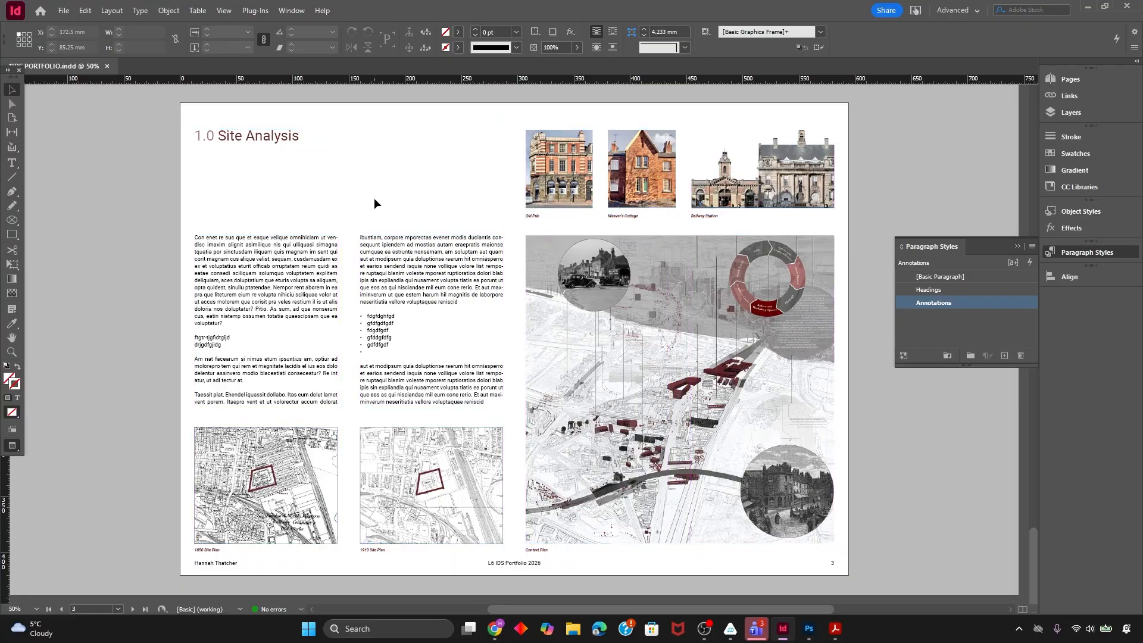
pyautogui.press('w')
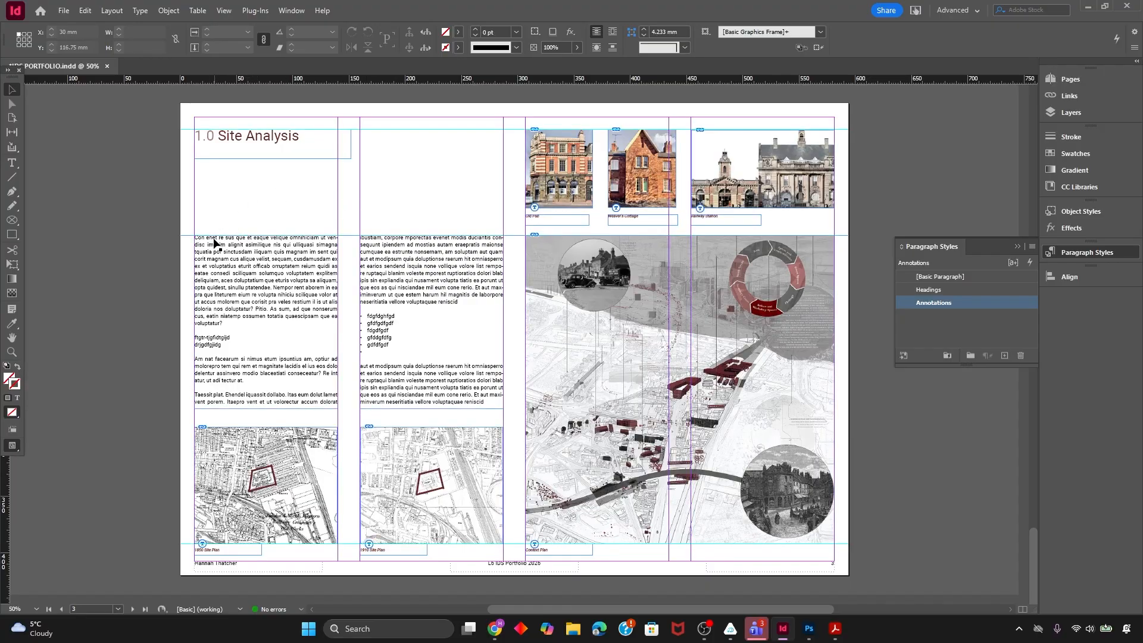
# Delete the last three lines of the pasted passage, keeping it up to "dolori blab"
pyautogui.click(418, 407)
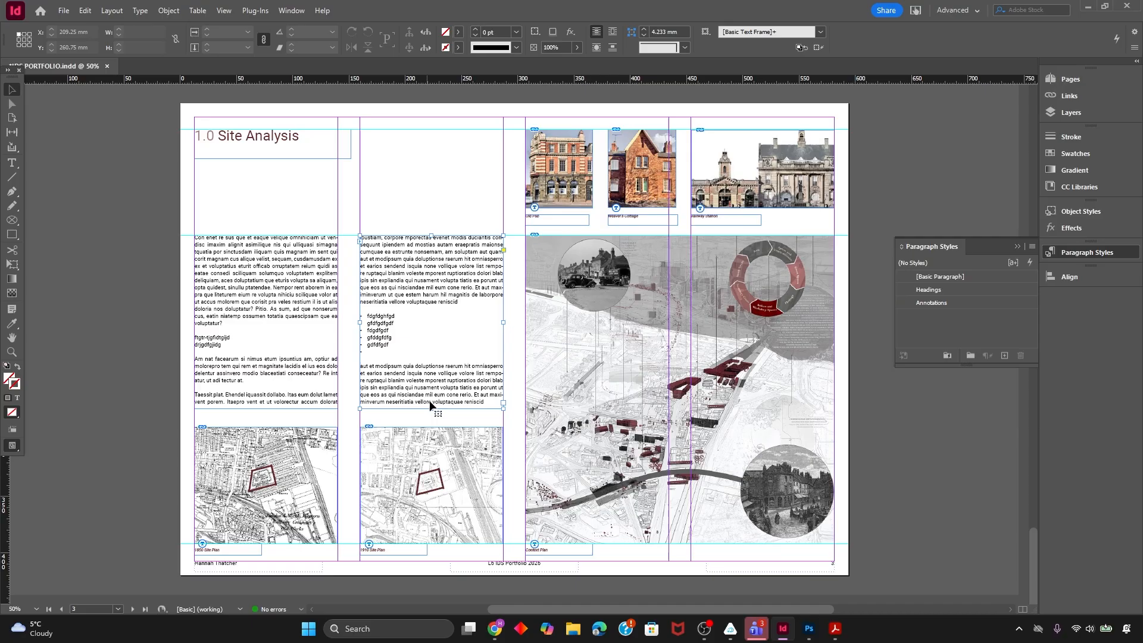
pyautogui.doubleClick(481, 403)
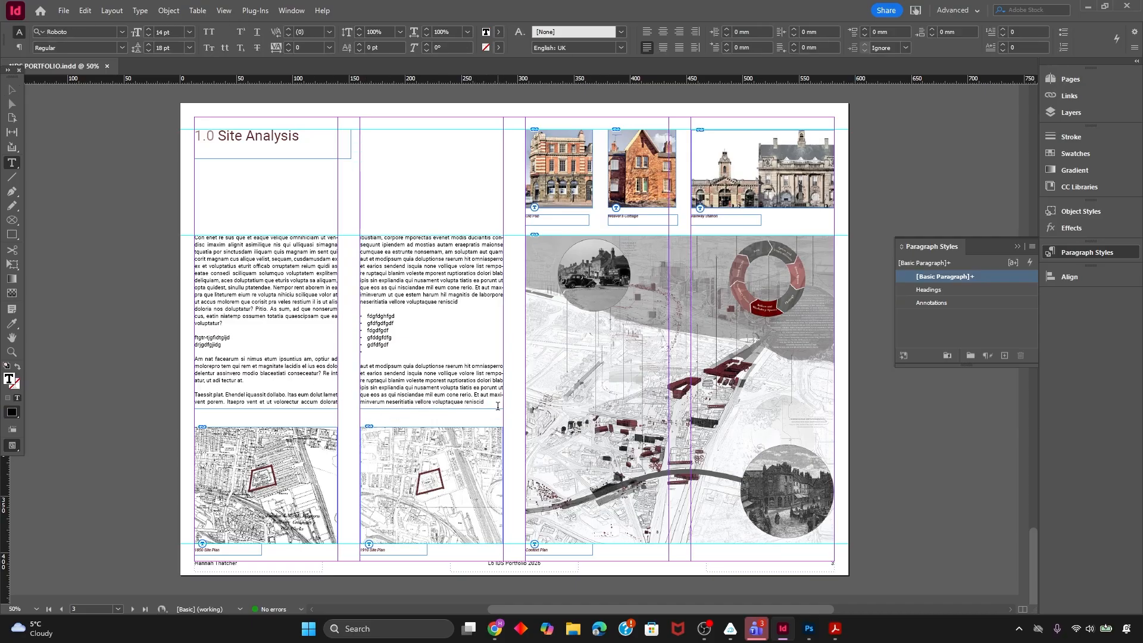
pyautogui.moveTo(498, 405); pyautogui.dragTo(360, 388)
pyautogui.press('BackSpace')
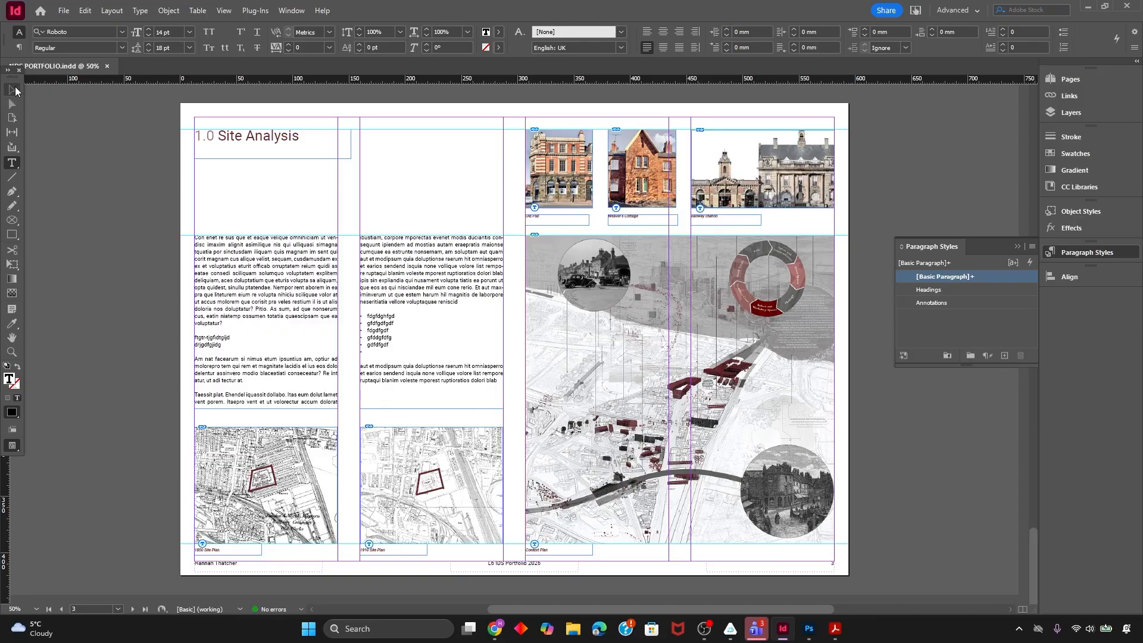
# Lower the top edges of both body text frames to Y 132.5 mm, leaving each frame 139.5 mm high
pyautogui.click(13, 89)
pyautogui.click(269, 237)
pyautogui.moveTo(266, 235); pyautogui.dragTo(266, 251)
pyautogui.click(437, 246)
pyautogui.moveTo(434, 235); pyautogui.dragTo(434, 251)
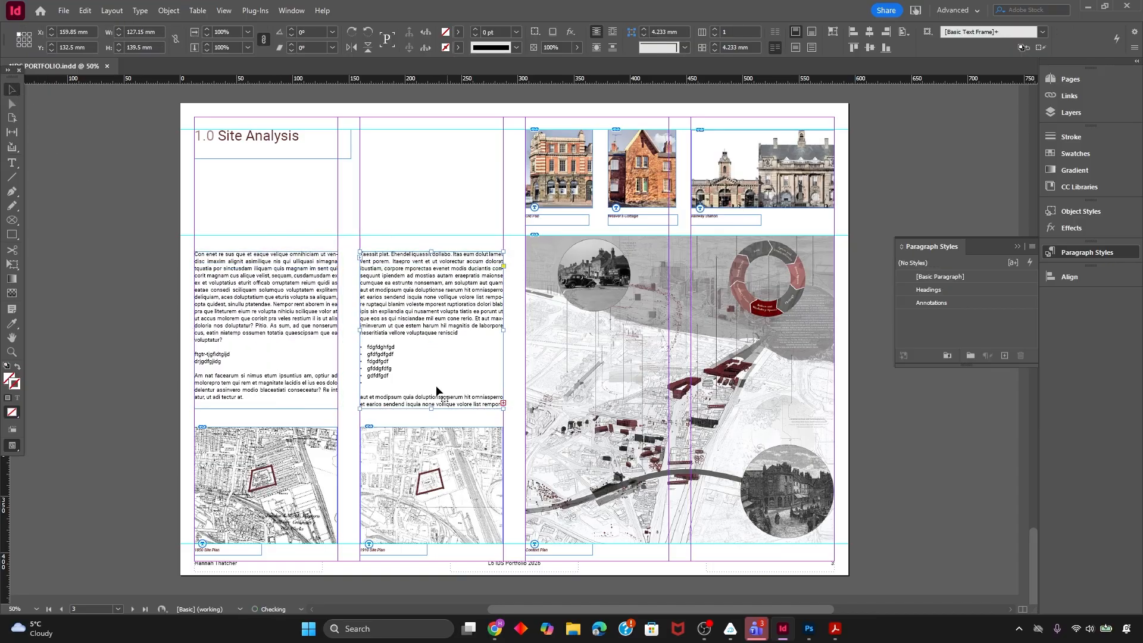
# Delete the last two bulleted entries and the empty bullet, keeping a blank gap before the following paragraph
pyautogui.doubleClick(435, 391)
pyautogui.moveTo(367, 368); pyautogui.dragTo(395, 376)
pyautogui.press('BackSpace')
pyautogui.click(369, 382)
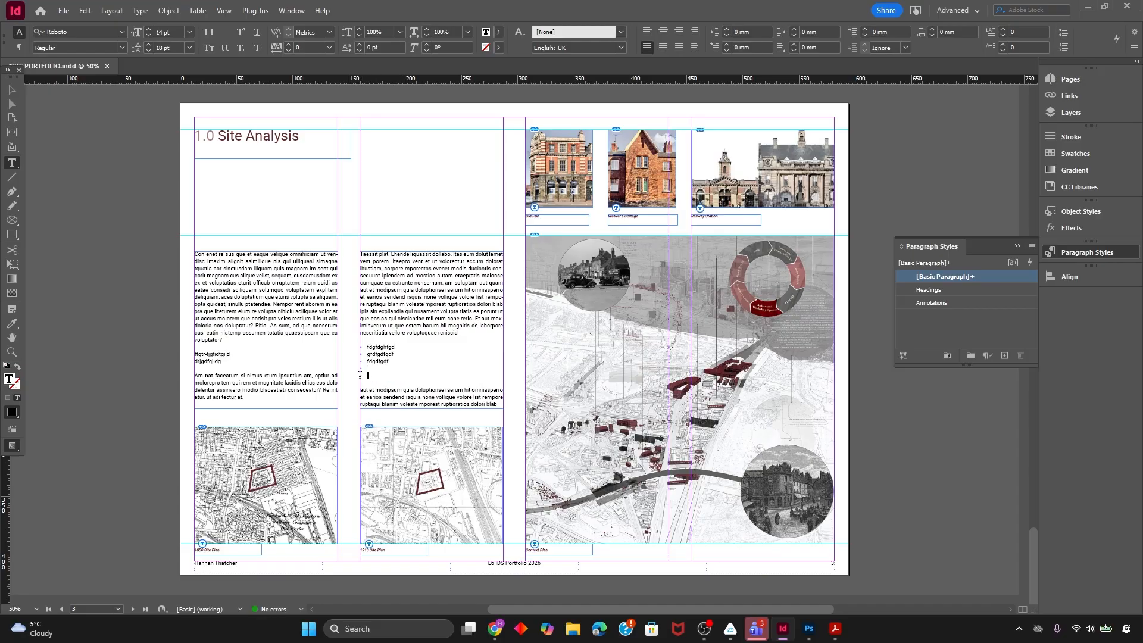
pyautogui.press('BackSpace')
pyautogui.press('BackSpace')
pyautogui.press('Return')
pyautogui.press('Escape')
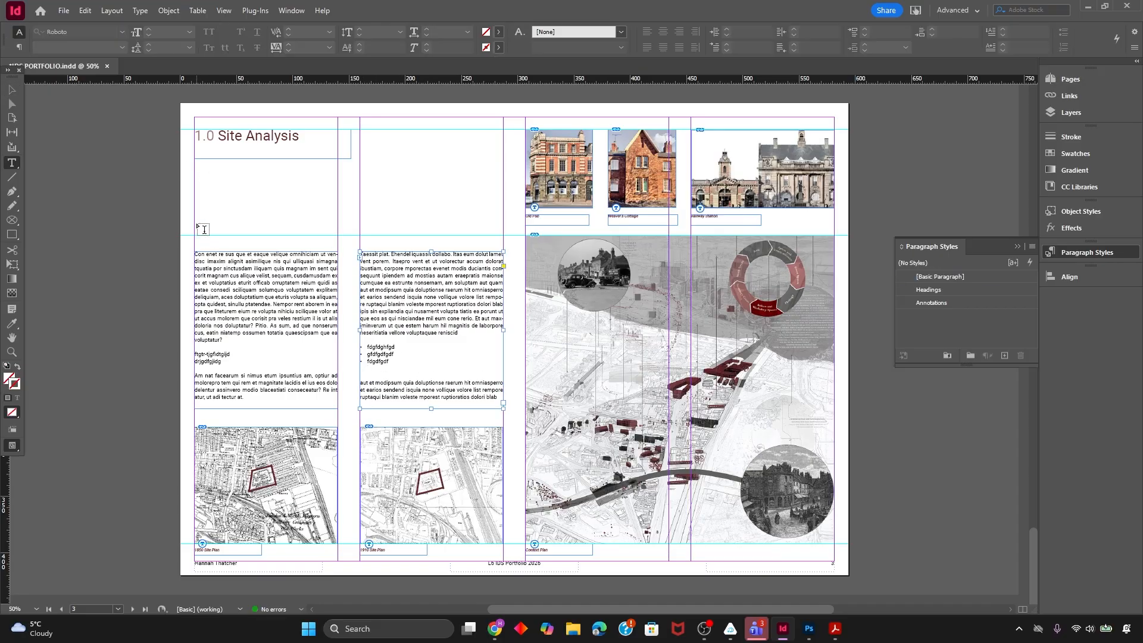
# Add the subheading "A Post-Industrial Town" above the first text column in Roboto Regular at 16 pt
pyautogui.click(202, 239)
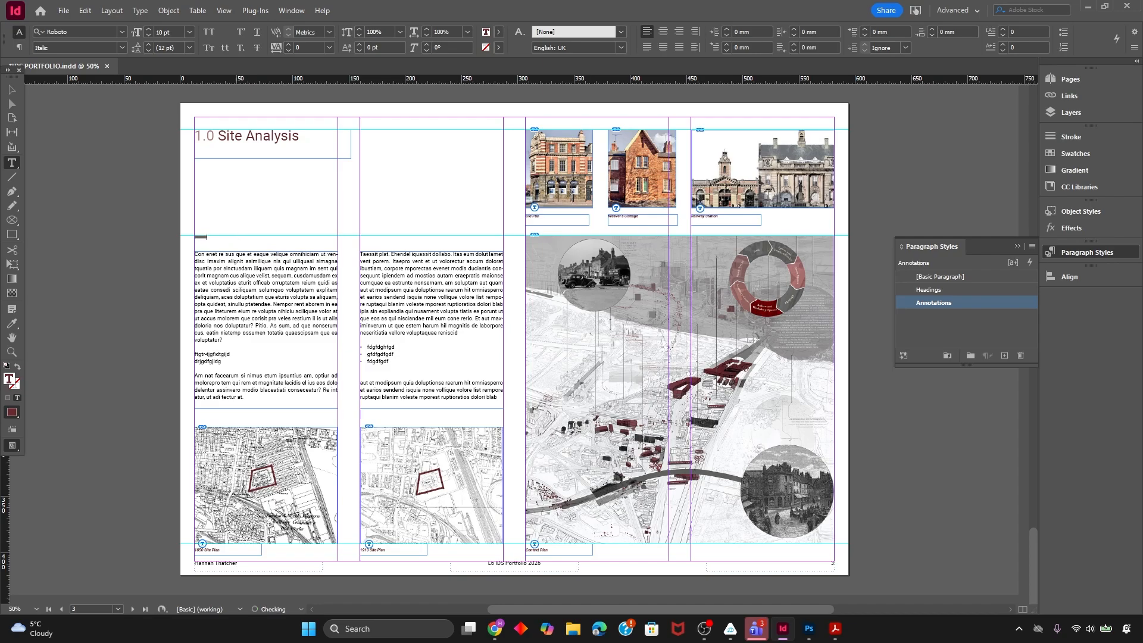
pyautogui.hotkey('ctrl', '=')
pyautogui.click(122, 48)
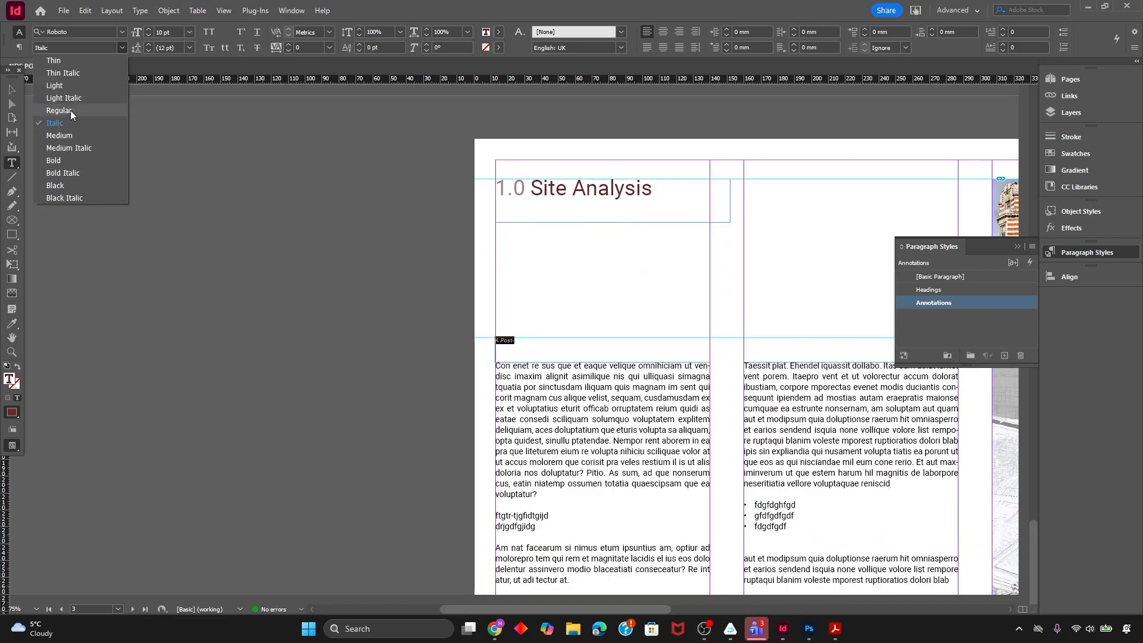
pyautogui.click(71, 110)
pyautogui.click(190, 32)
pyautogui.click(190, 32)
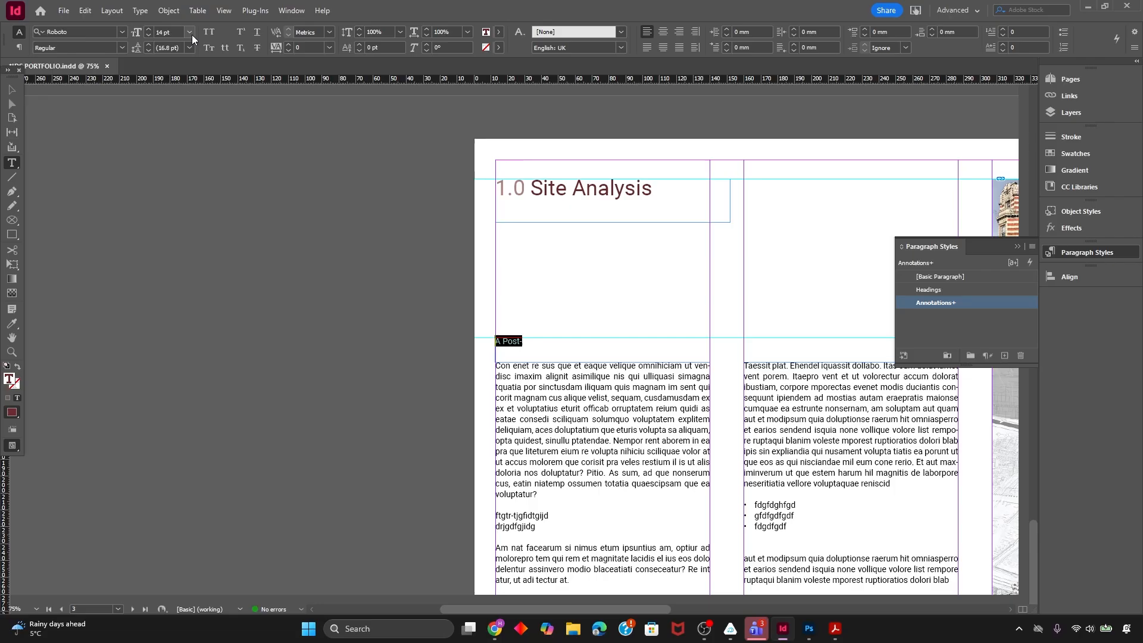
pyautogui.click(189, 32)
pyautogui.click(179, 136)
pyautogui.write('16')
pyautogui.press('Return')
pyautogui.click(543, 341)
pyautogui.write('rial Town')
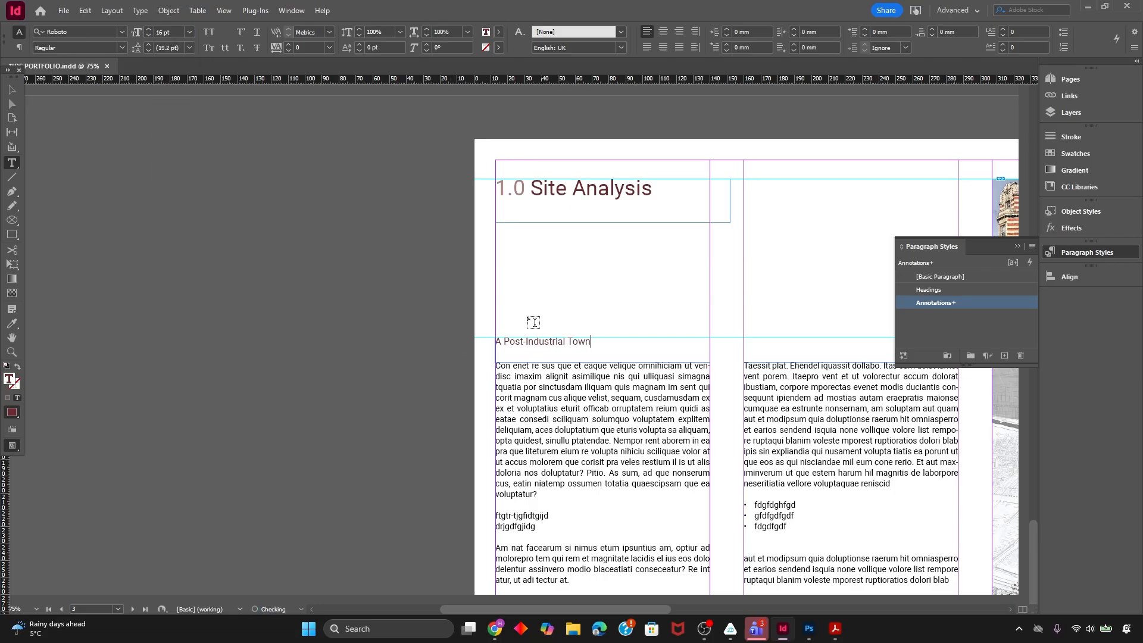
# Duplicate the "A Post-Industrial Town" subheading above the second text column and change its text to "Hawkins Centre Plan"
pyautogui.hscroll(4, 530, 323)
pyautogui.press('Escape')
pyautogui.moveTo(330, 352); pyautogui.dragTo(571, 351)
pyautogui.doubleClick(570, 350)
pyautogui.moveTo(615, 343); pyautogui.dragTo(424, 334)
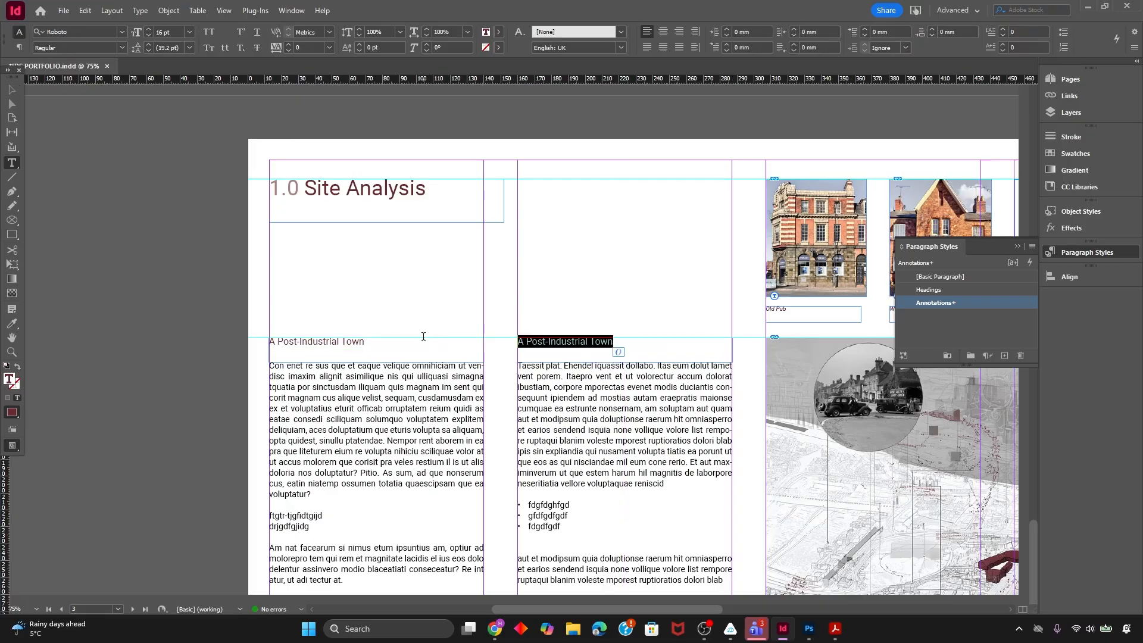
pyautogui.write('Hawkins Centre Plan')
pyautogui.press('Escape')
pyautogui.hotkey('ctrl', '-')
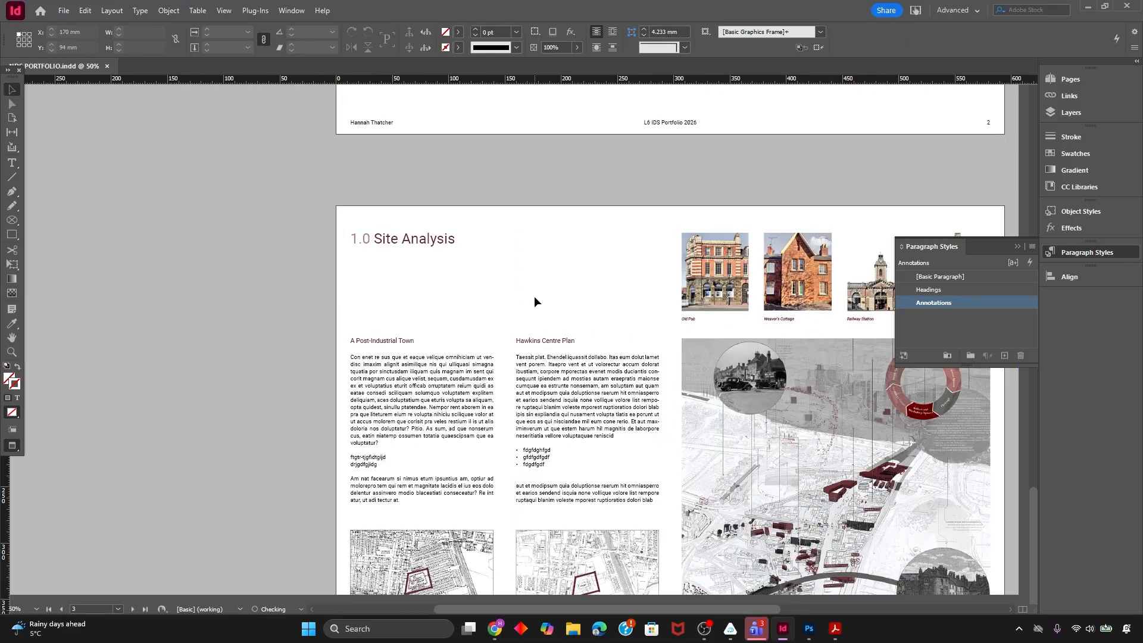
# Examine the Site Analysis layout with and without guides, comparing its column spacing with the blank page 4
pyautogui.scroll(-3, 534, 296)
pyautogui.moveTo(620, 606); pyautogui.dragTo(687, 592)
pyautogui.click(1018, 246)
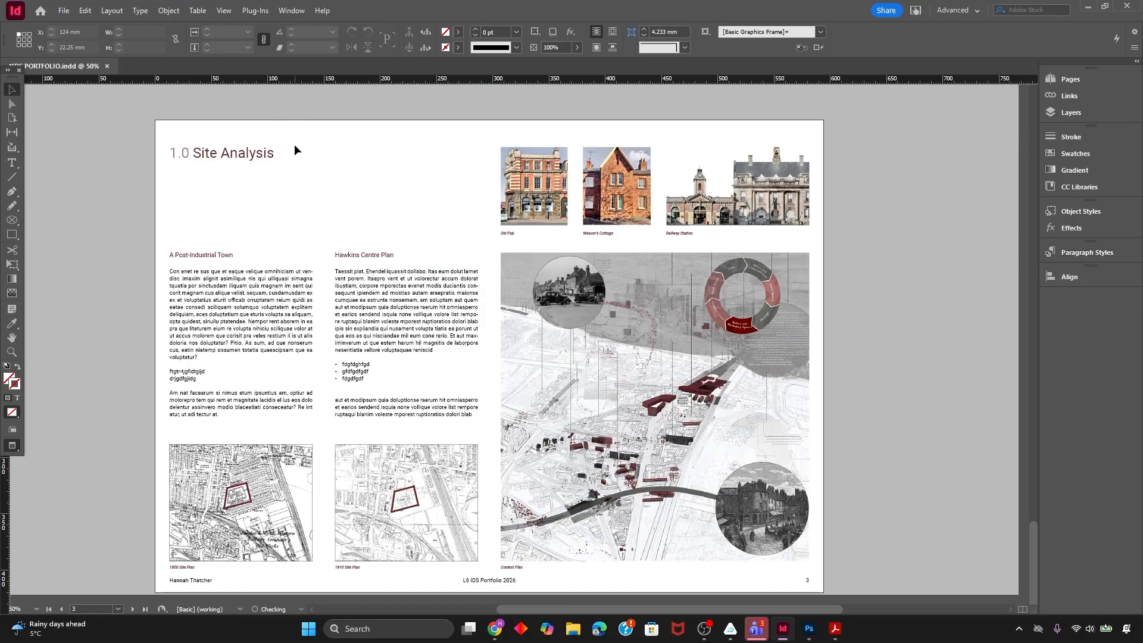
pyautogui.scroll(-2, 370, 304)
pyautogui.scroll(-2, 371, 304)
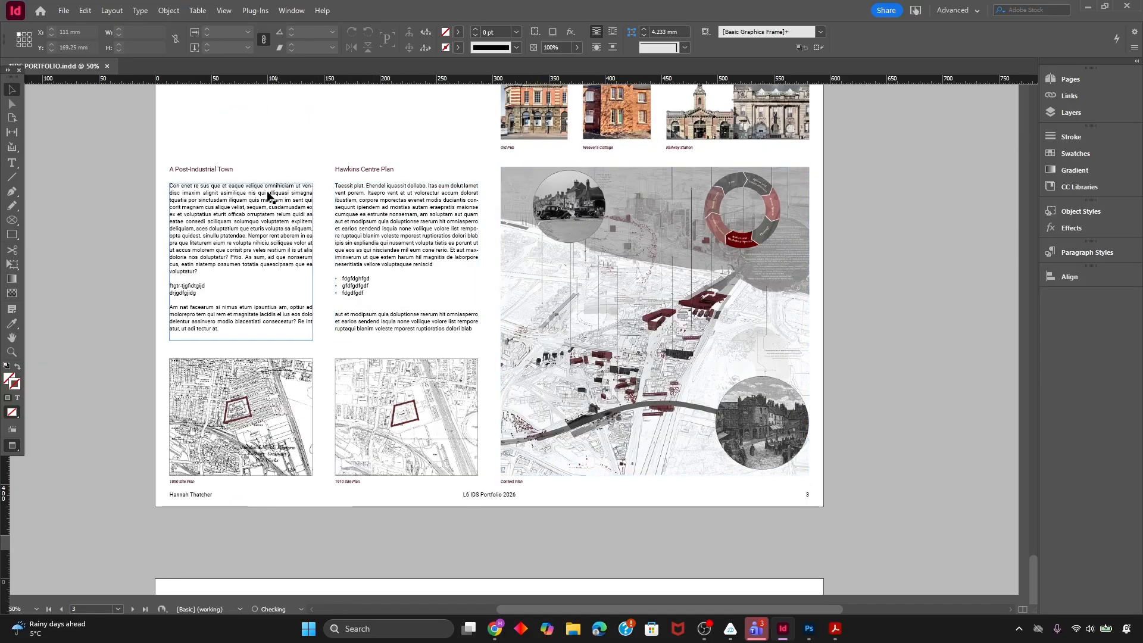
pyautogui.scroll(3, 600, 308)
pyautogui.scroll(-12, 433, 454)
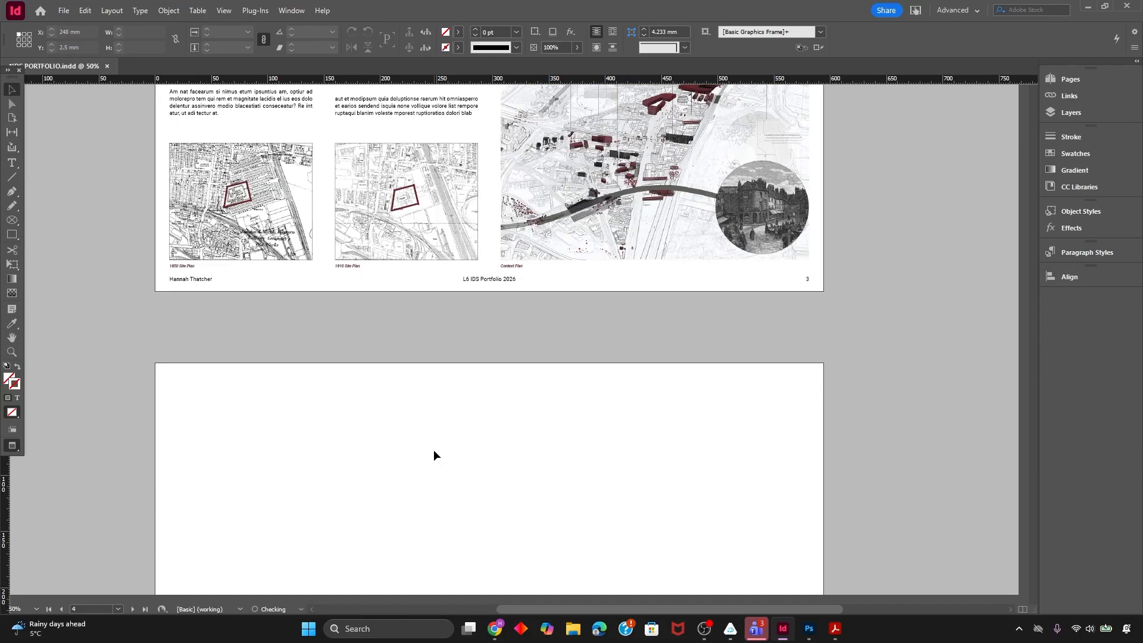
pyautogui.press('w')
pyautogui.scroll(-12, 375, 428)
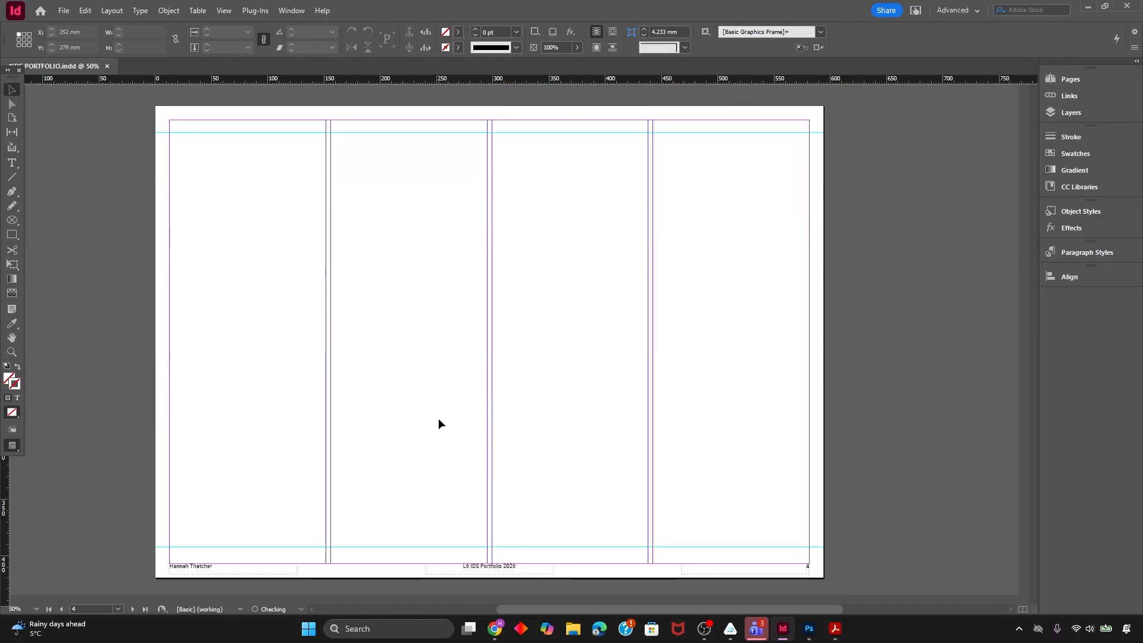
pyautogui.scroll(20, 439, 423)
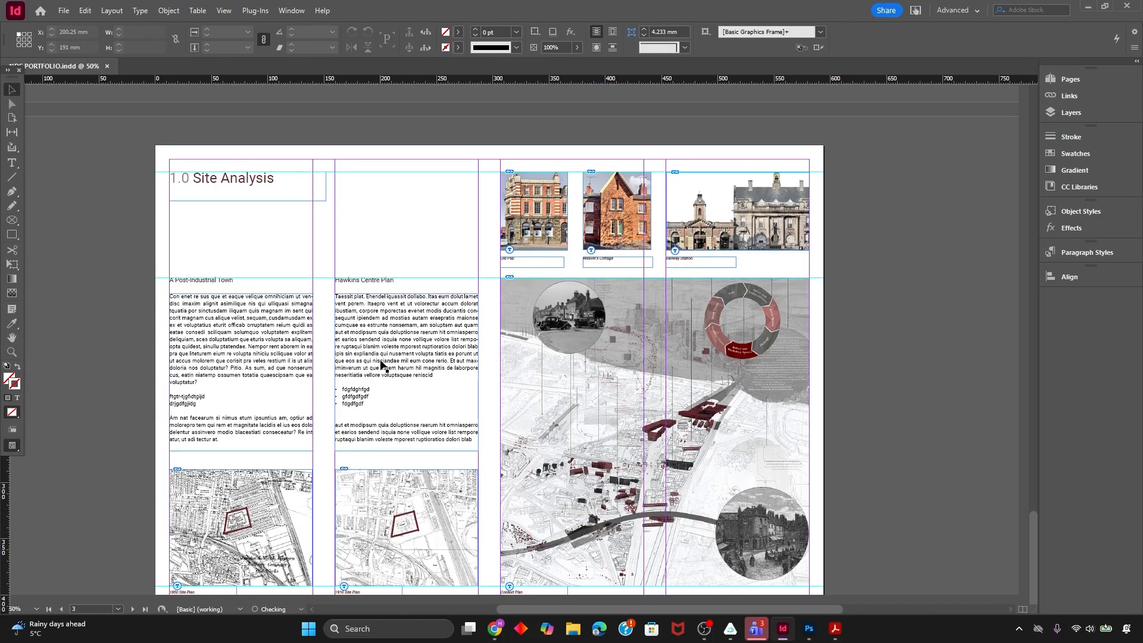
pyautogui.scroll(-20, 378, 365)
pyautogui.scroll(20, 508, 409)
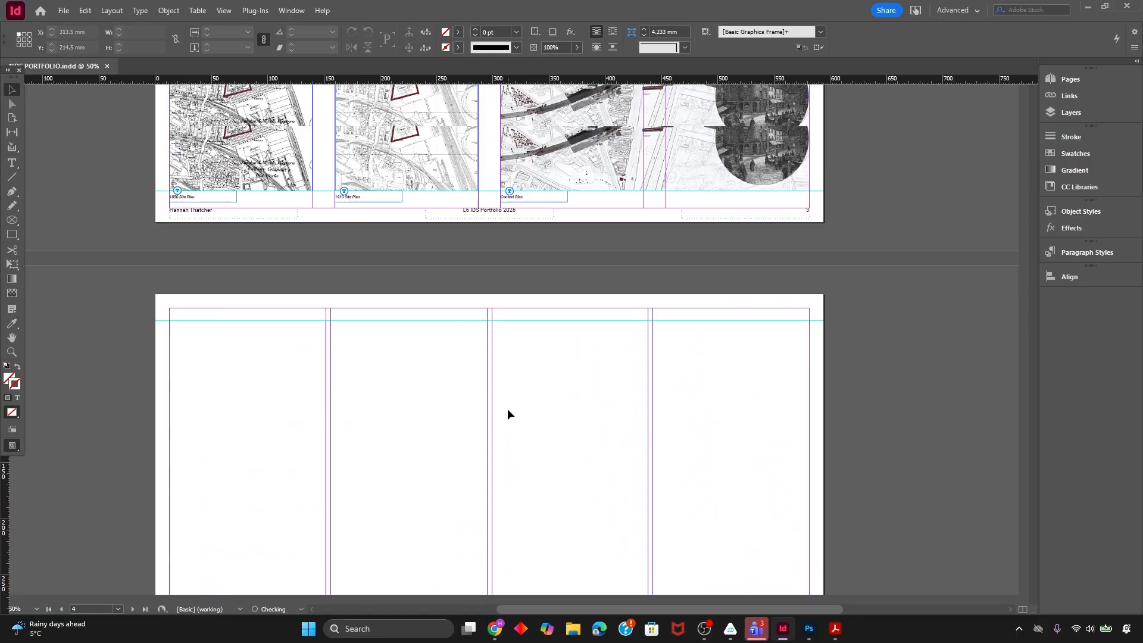
pyautogui.press('w')
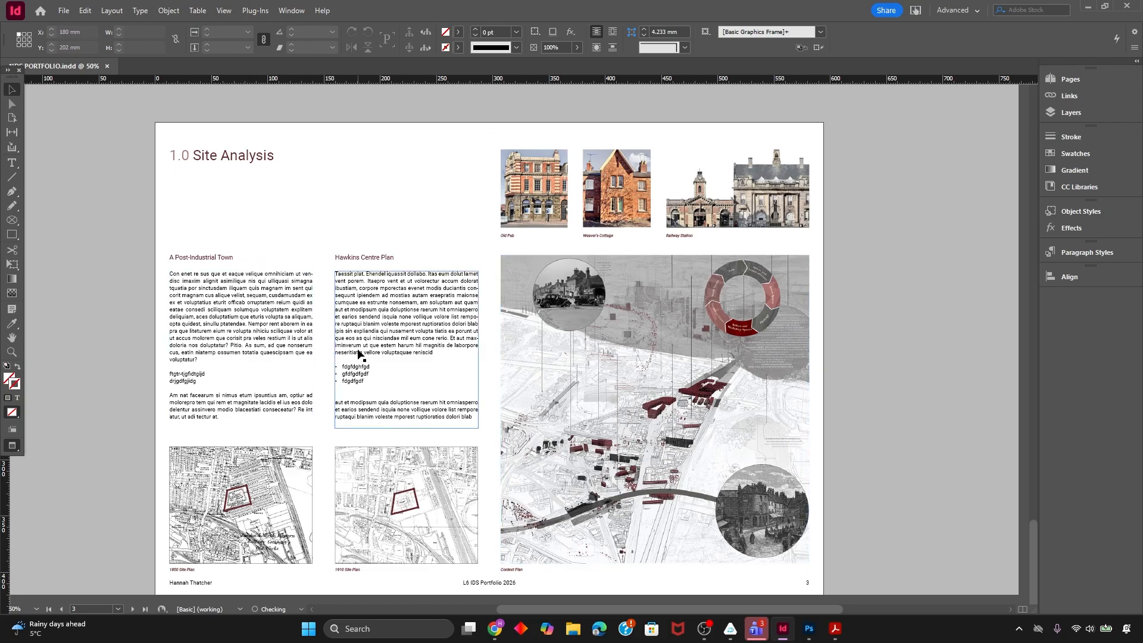
pyautogui.press('w')
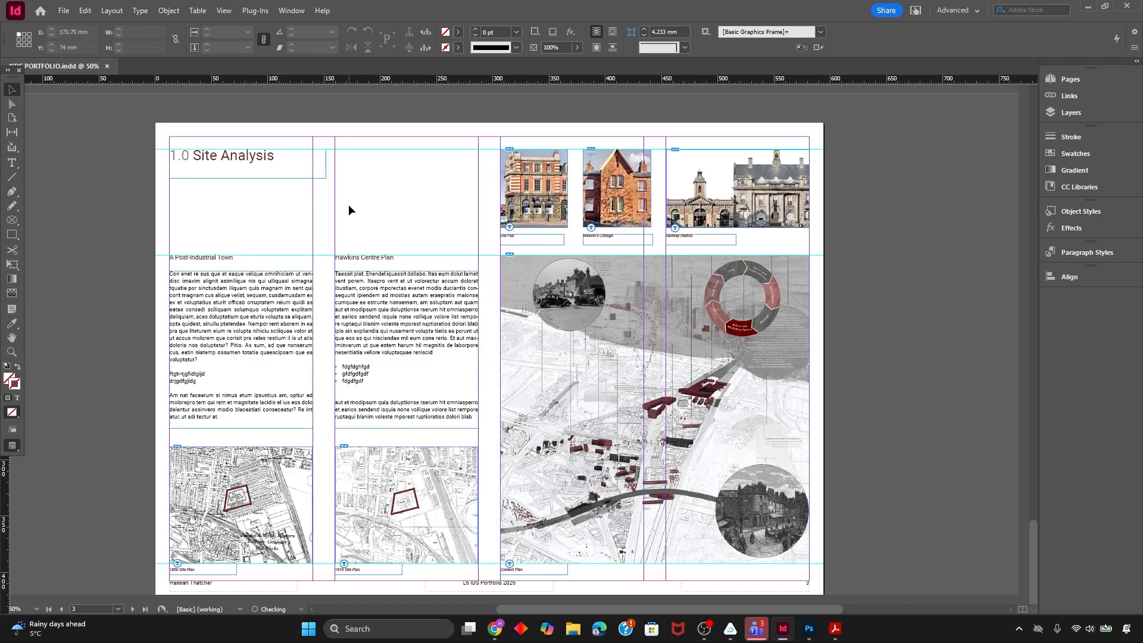
pyautogui.scroll(-3, 348, 205)
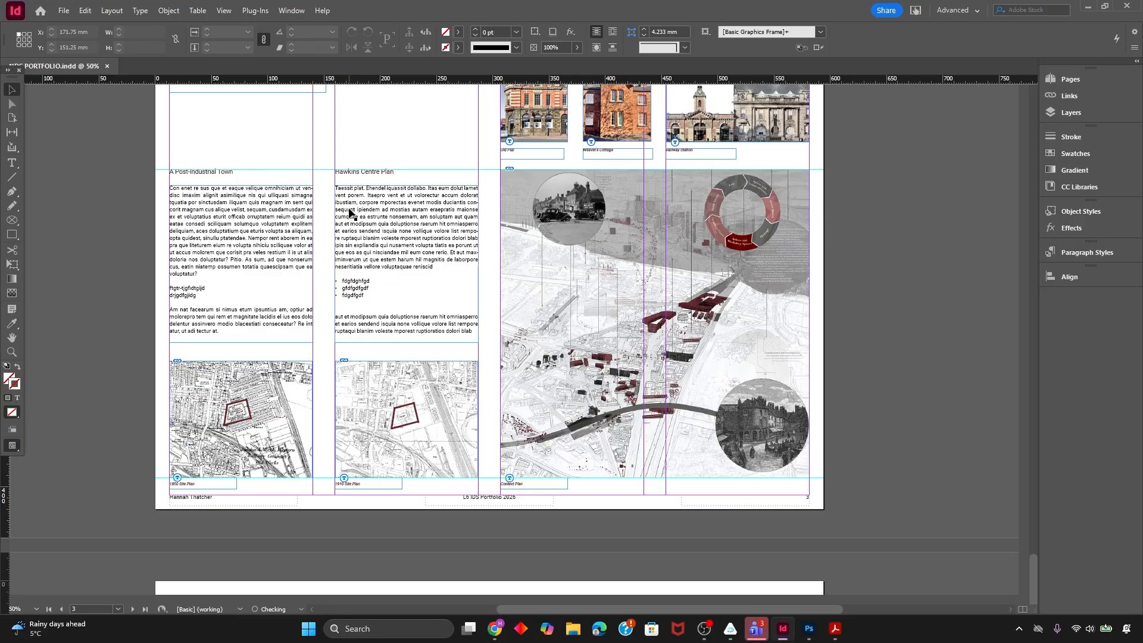
pyautogui.hotkey('shift', 'pagedown')
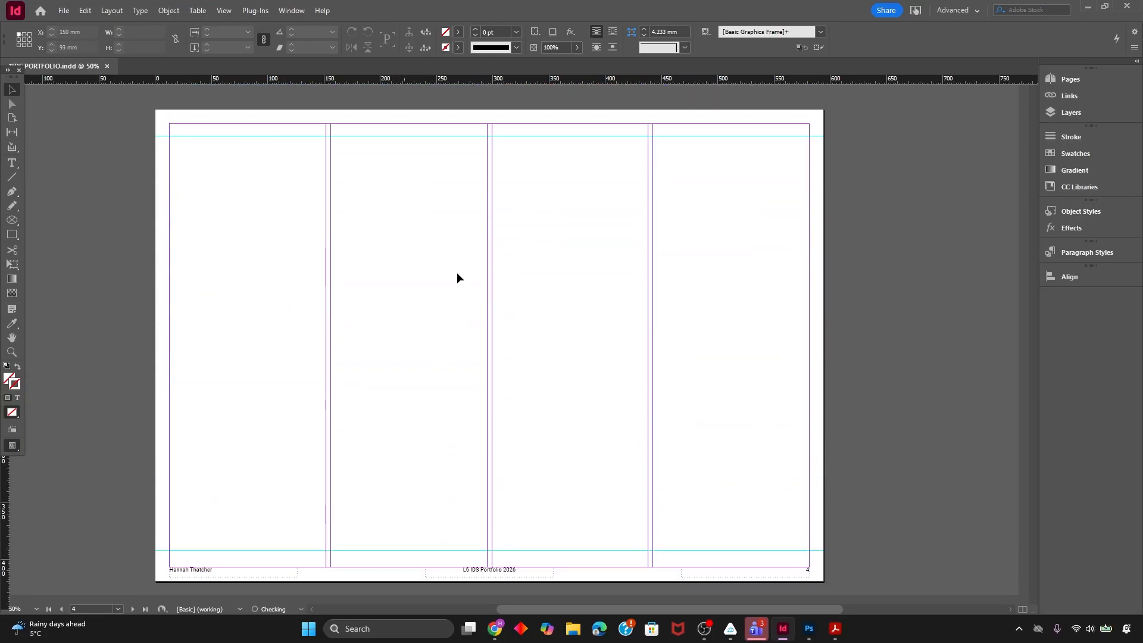
pyautogui.press('f')
pyautogui.moveTo(336, 198); pyautogui.dragTo(648, 494)
pyautogui.hotkey('ctrl', 'z')
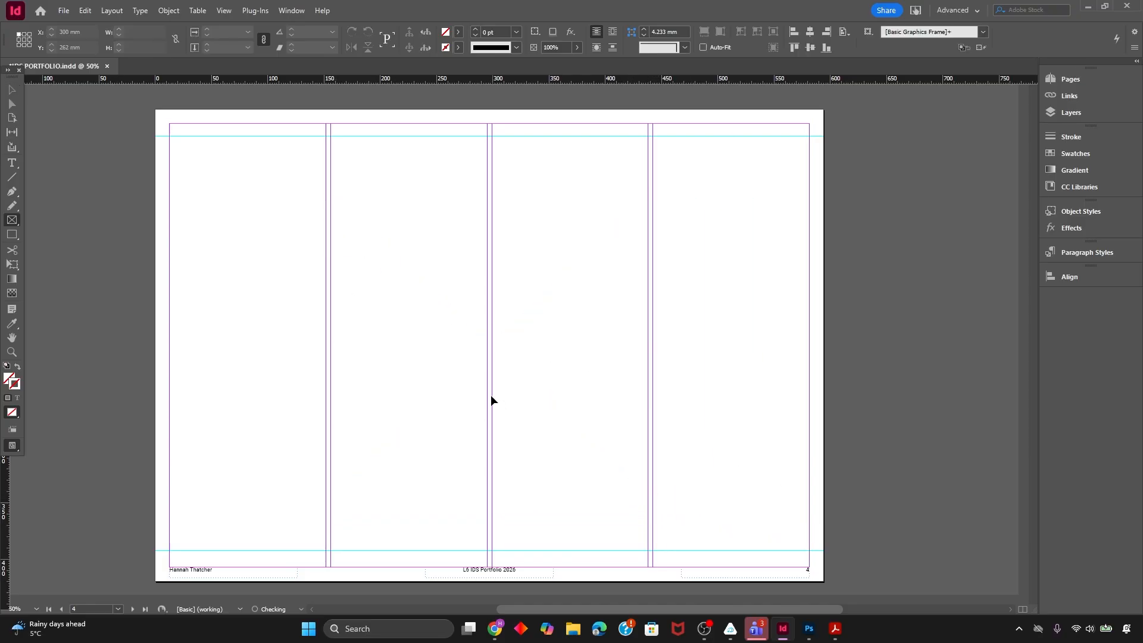
# Set the column gutter on the A-Parent page to 20 mm
pyautogui.scroll(6, 464, 321)
pyautogui.scroll(-7, 436, 250)
pyautogui.scroll(-5, 592, 345)
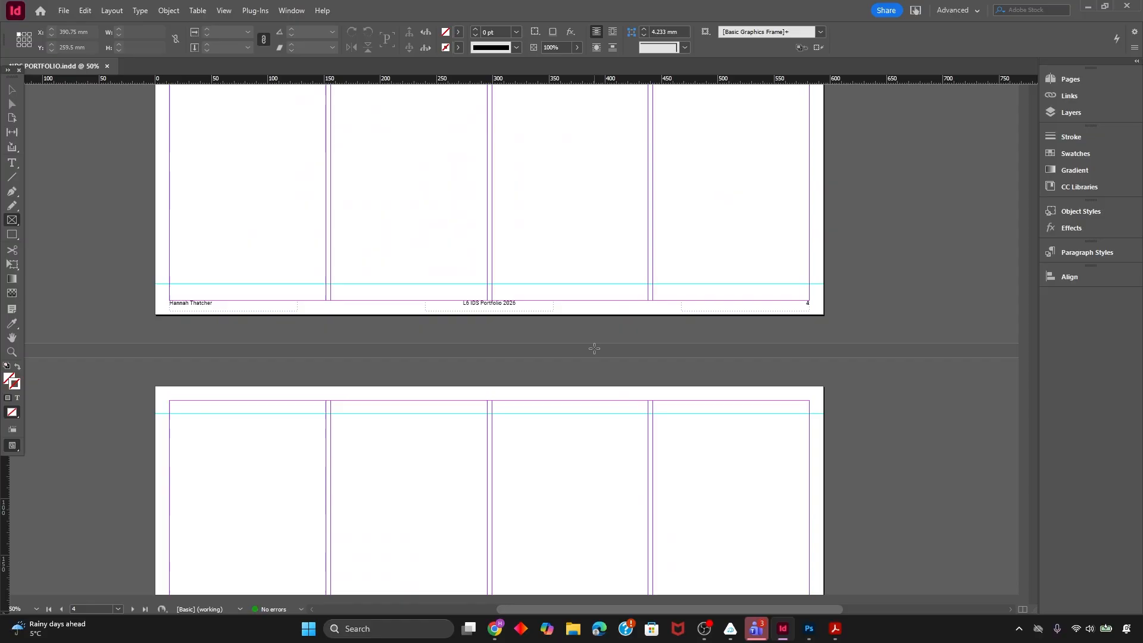
pyautogui.scroll(6, 592, 344)
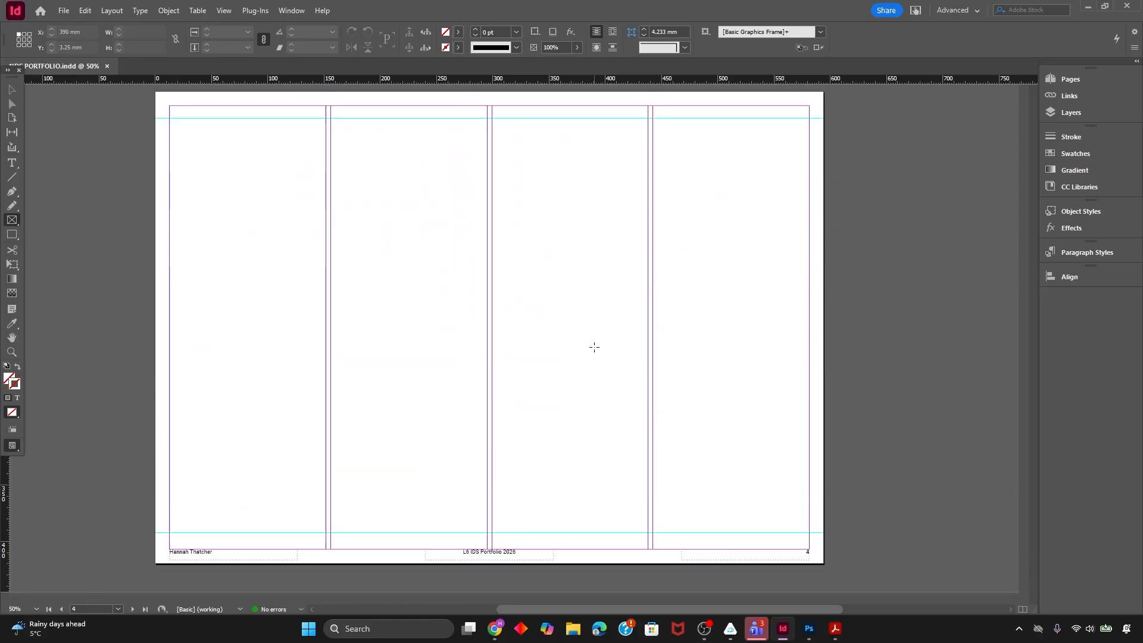
pyautogui.click(1070, 80)
pyautogui.doubleClick(1013, 107)
pyautogui.click(85, 10)
pyautogui.moveTo(113, 13)
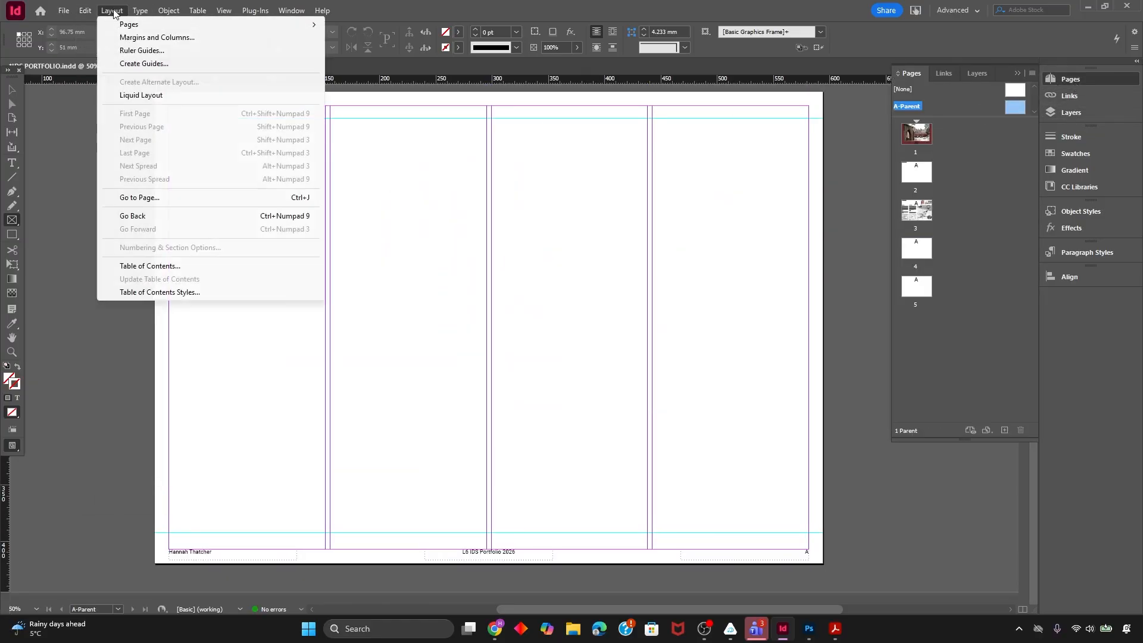
pyautogui.click(157, 37)
pyautogui.click(575, 293)
pyautogui.write('20')
pyautogui.click(685, 220)
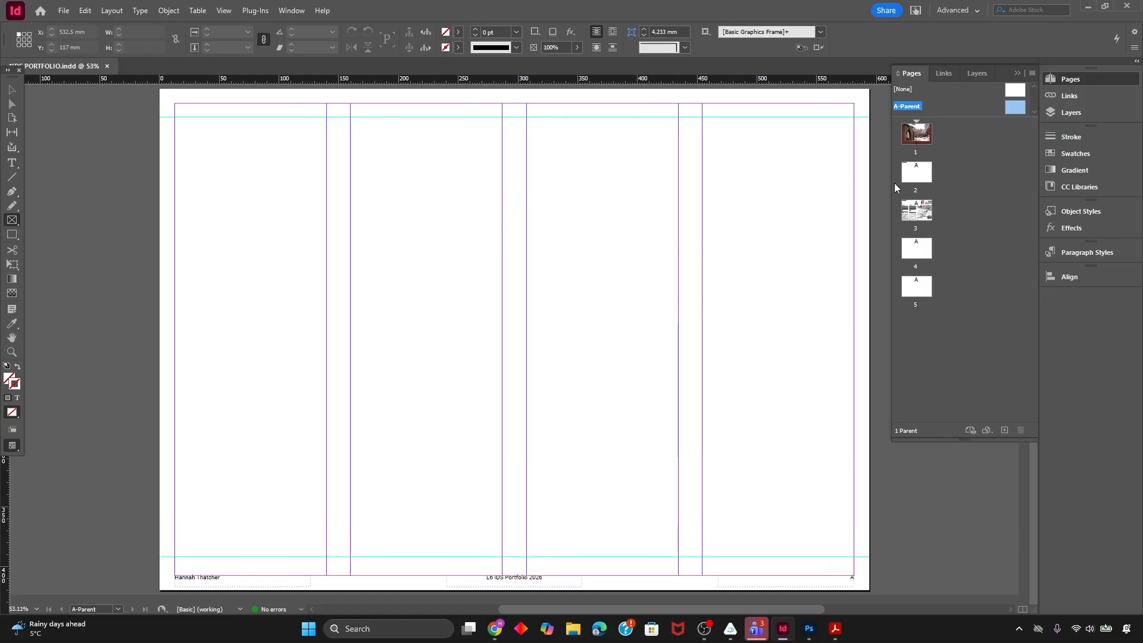
# Draw a graphic frame about 271 × 218.5 mm over the middle columns of page 4 and place the Axo Proposed image
pyautogui.doubleClick(916, 172)
pyautogui.doubleClick(906, 215)
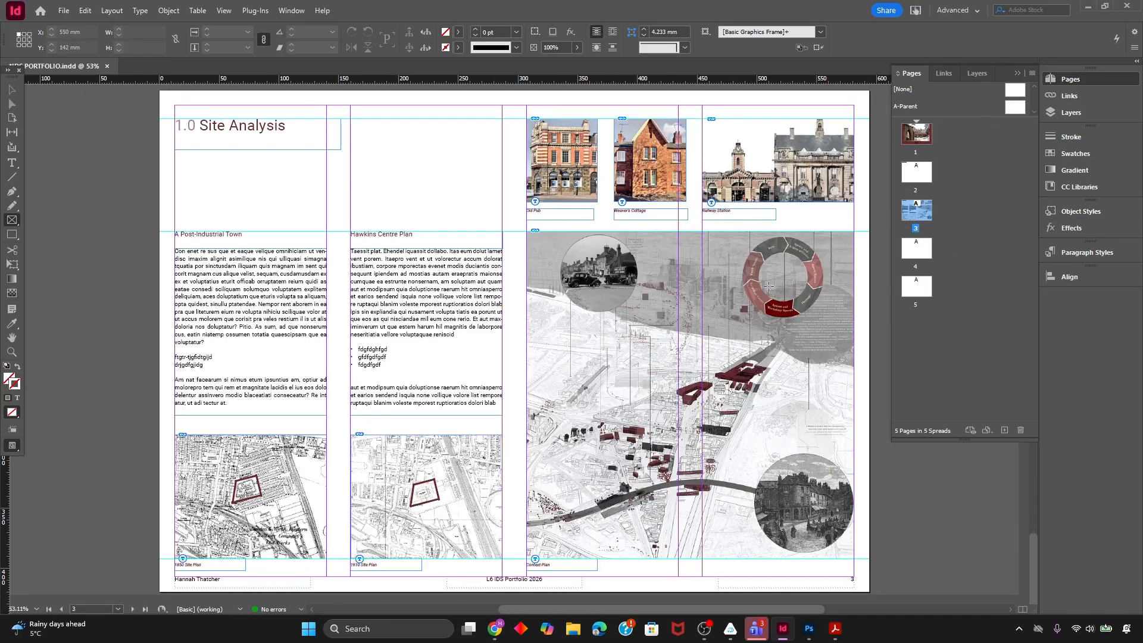
pyautogui.doubleClick(903, 257)
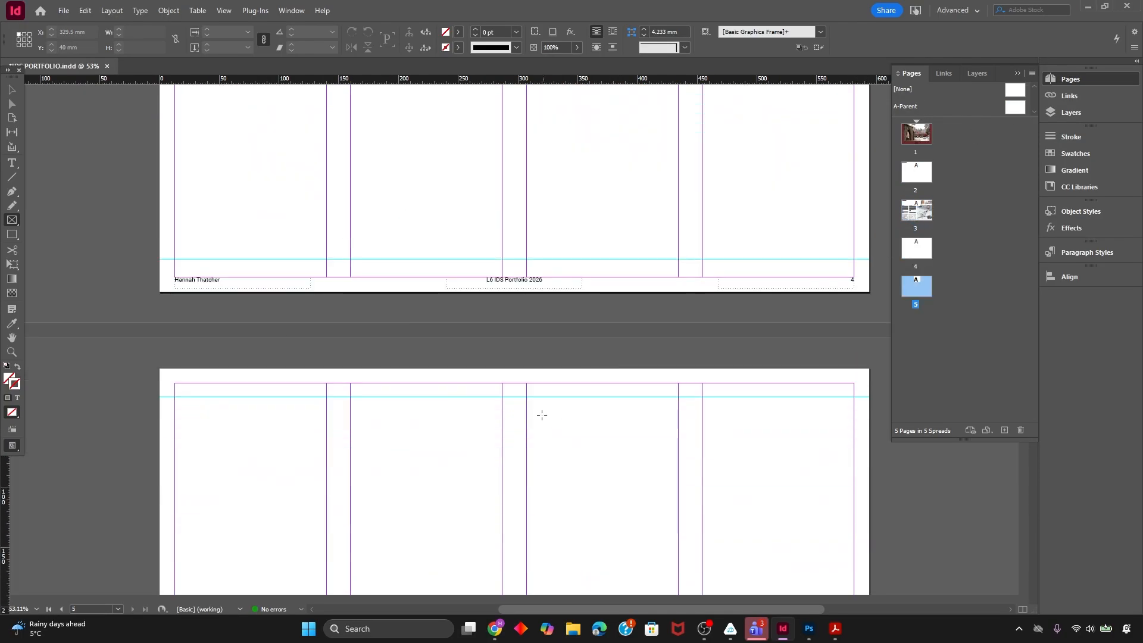
pyautogui.moveTo(354, 234); pyautogui.dragTo(678, 496)
pyautogui.hotkey('ctrl', 'd')
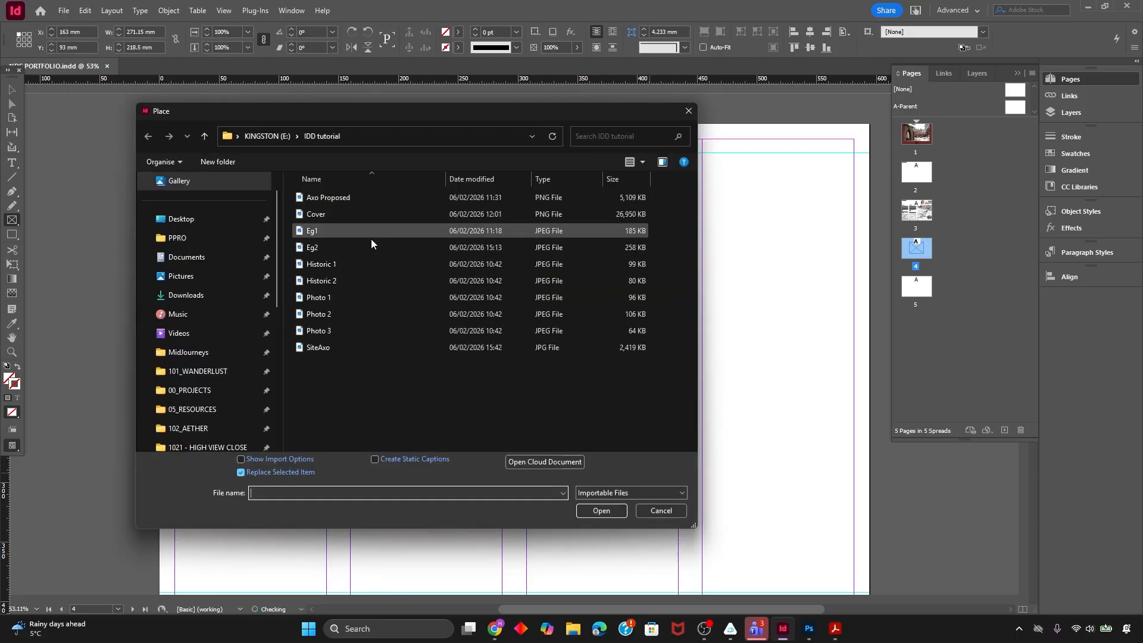
pyautogui.doubleClick(337, 197)
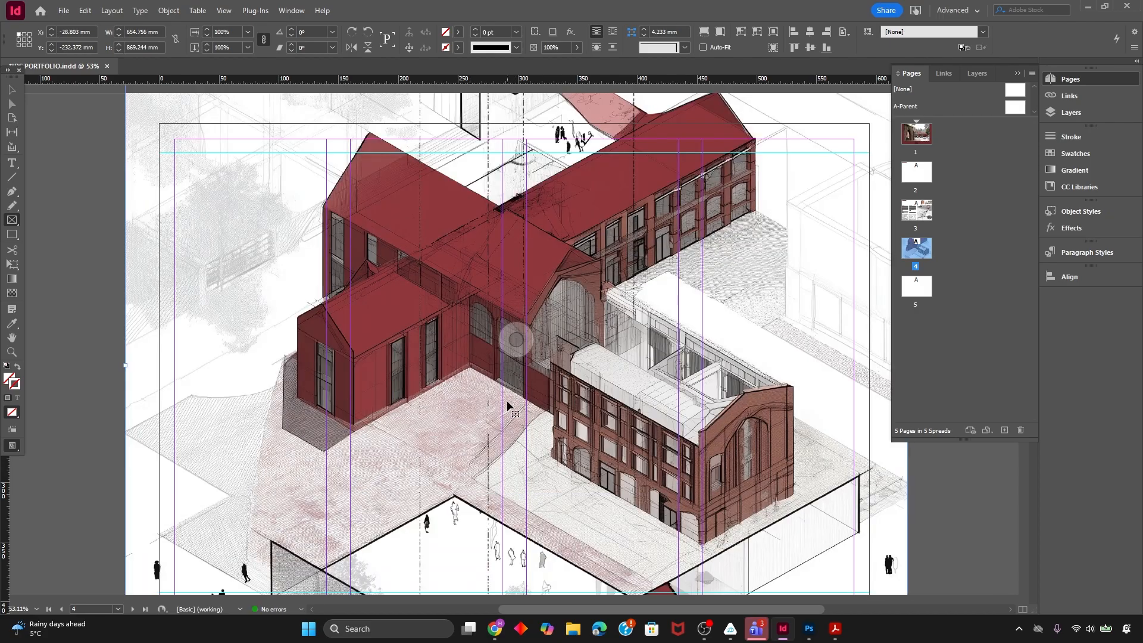
# Scale the axonometric image down proportionally and fit it across the two middle columns at about 274 × 364 mm
pyautogui.hotkey('ctrl', '-')
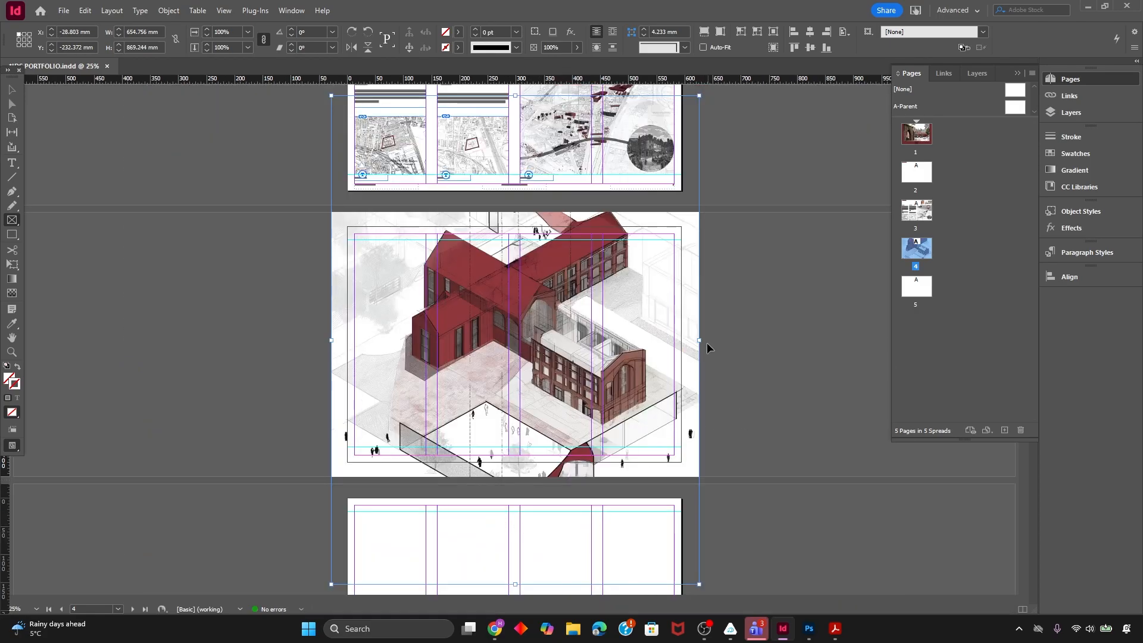
pyautogui.click(450, 357)
pyautogui.hotkey('ctrl', 'z')
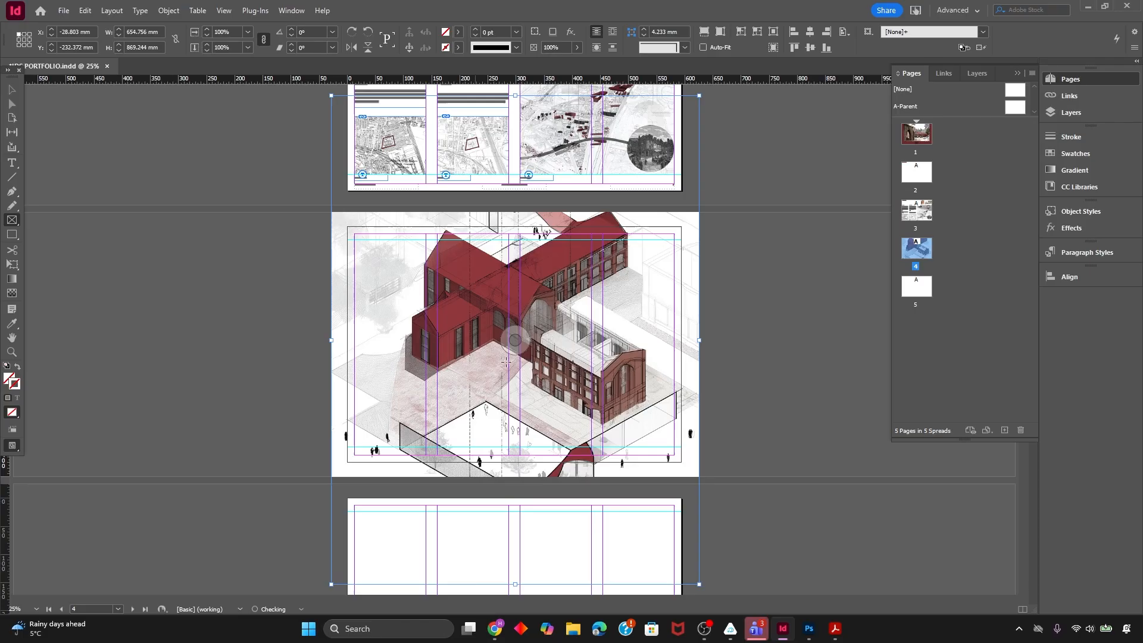
pyautogui.click(553, 363)
pyautogui.hotkey('ctrl', 'alt', 'shift', 'e')
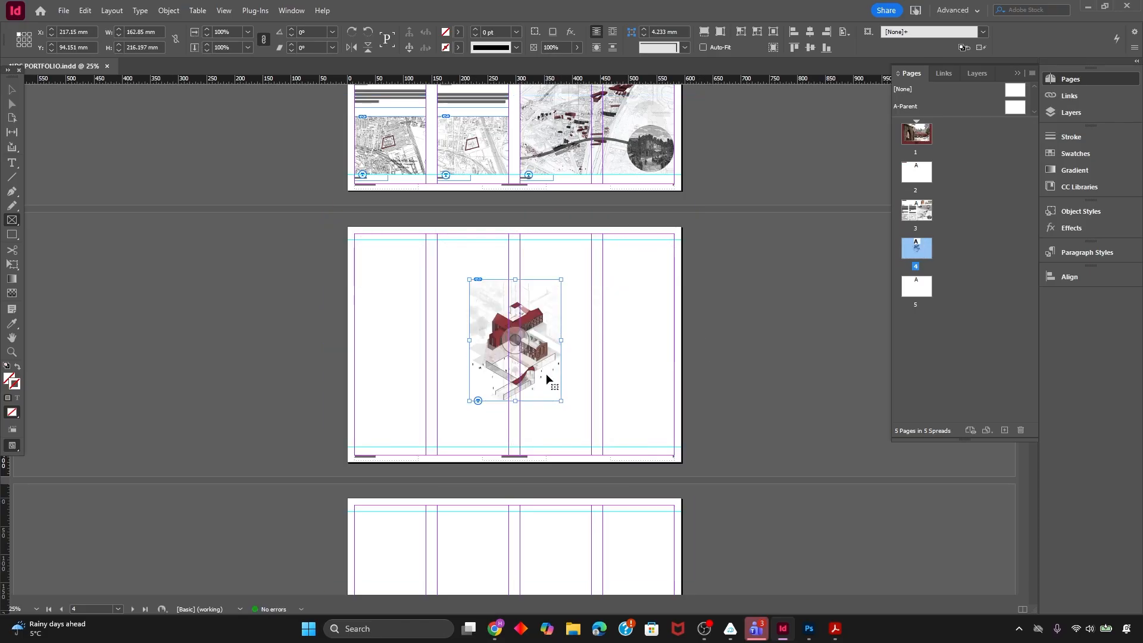
pyautogui.hotkey('ctrl', '=')
pyautogui.moveTo(537, 431); pyautogui.dragTo(667, 453)
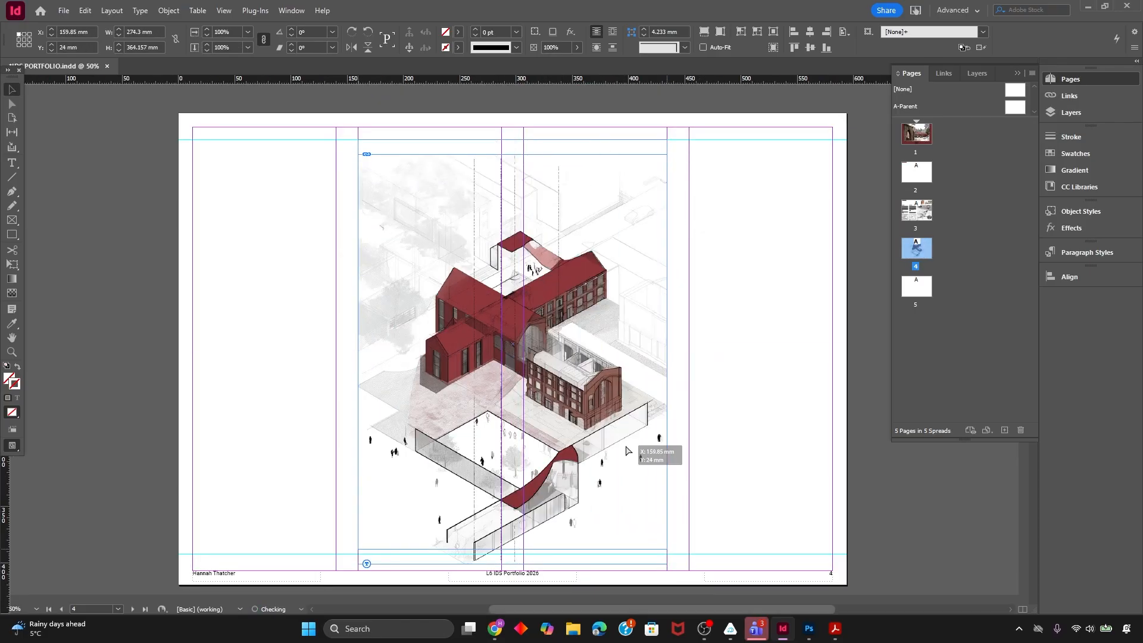
# Copy the "1.0 Site Analysis" heading onto page 4, aligned with the first column's left margin and the upper guide
pyautogui.press('c')
pyautogui.scroll(5, 283, 217)
pyautogui.scroll(-3, 288, 286)
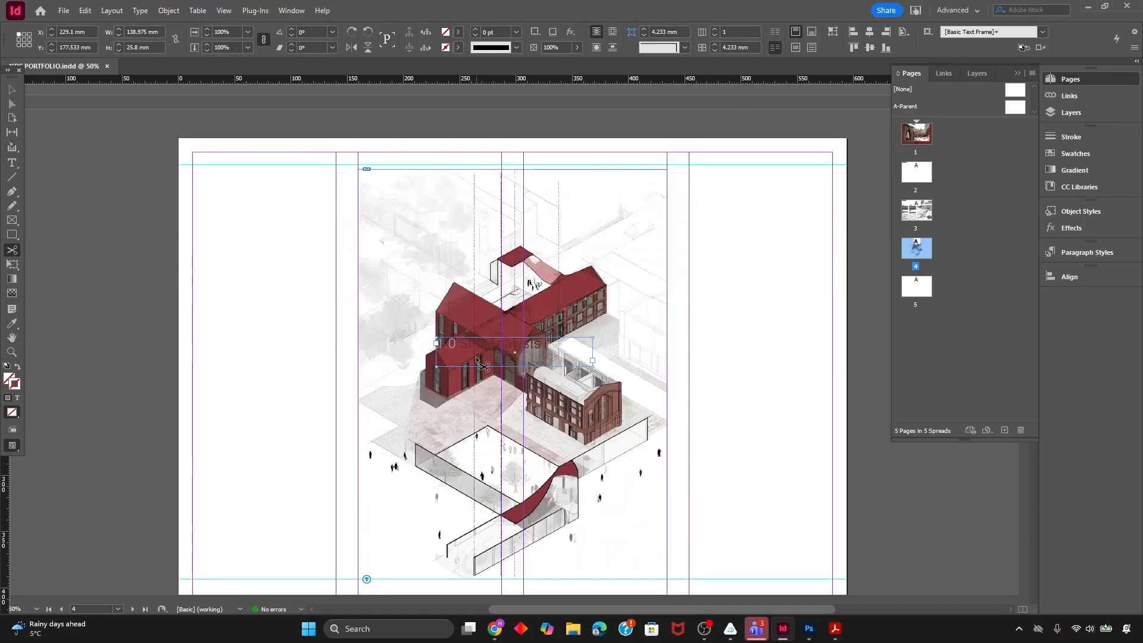
pyautogui.hotkey('ctrl', 'v')
pyautogui.moveTo(409, 325); pyautogui.dragTo(193, 171)
# Change the copied heading on page 4 to "4.0 Final Proposal"
pyautogui.doubleClick(225, 173)
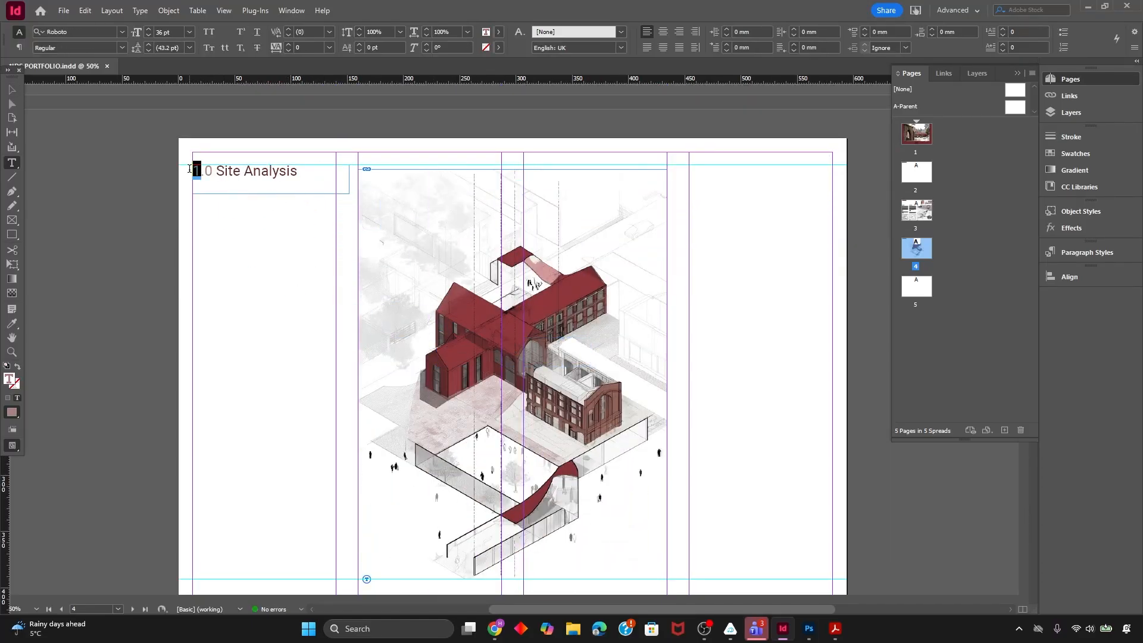
pyautogui.write('4')
pyautogui.moveTo(297, 171); pyautogui.dragTo(216, 170)
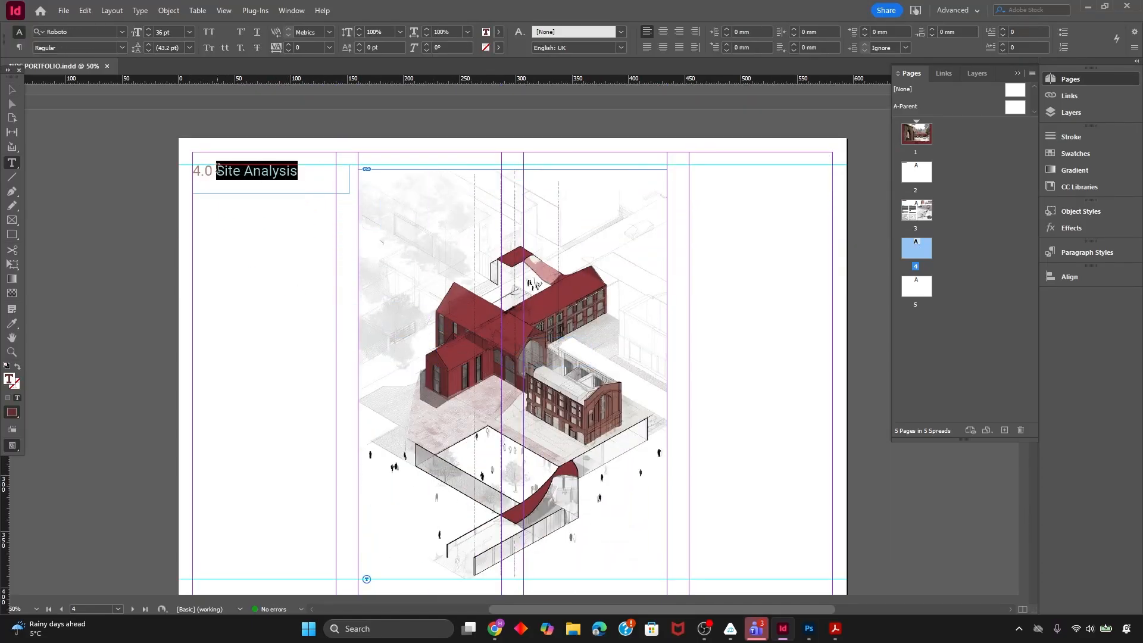
pyautogui.write('Final P')
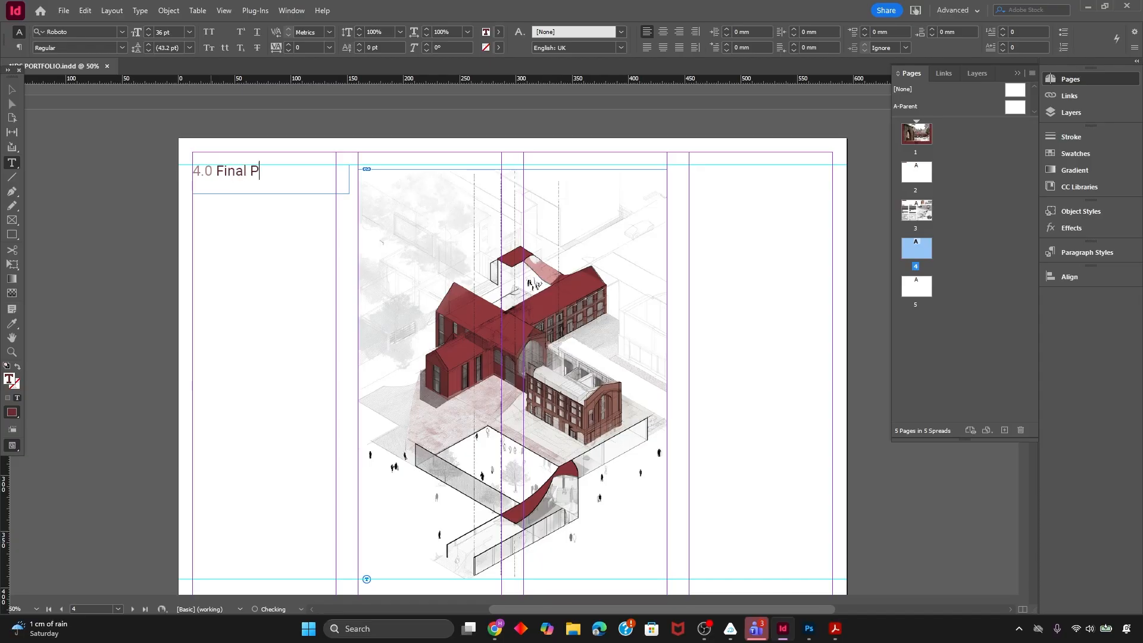
pyautogui.write('roposal')
pyautogui.press('Escape')
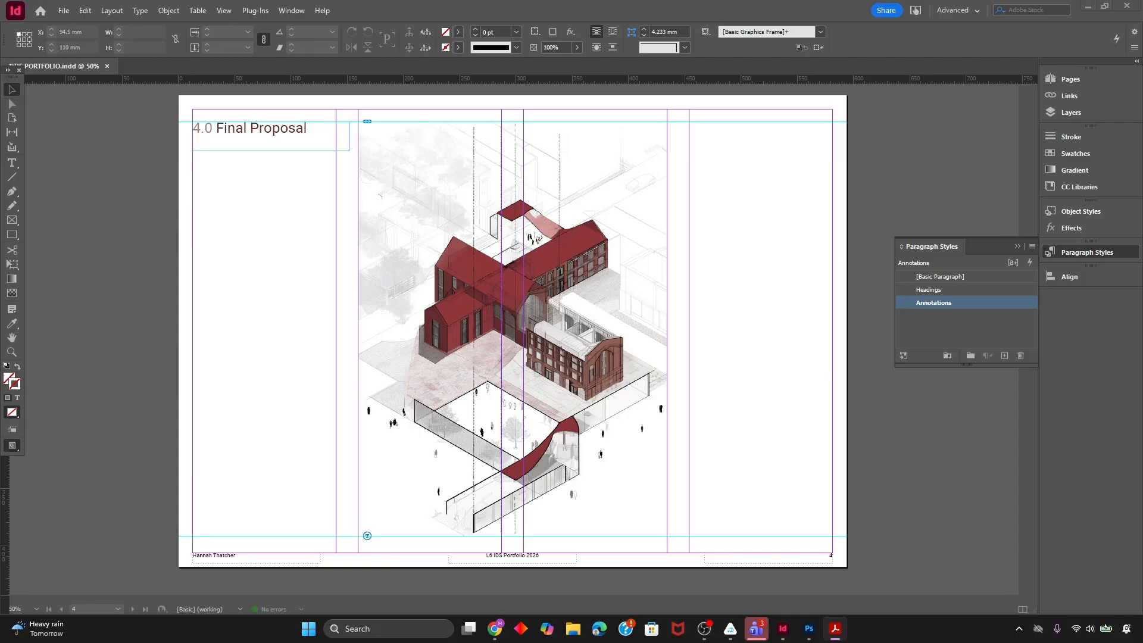
# Draw a text frame about 127 × 342 mm below the heading in page 4's first column and paste the proposal text
pyautogui.click(284, 244)
pyautogui.press('t')
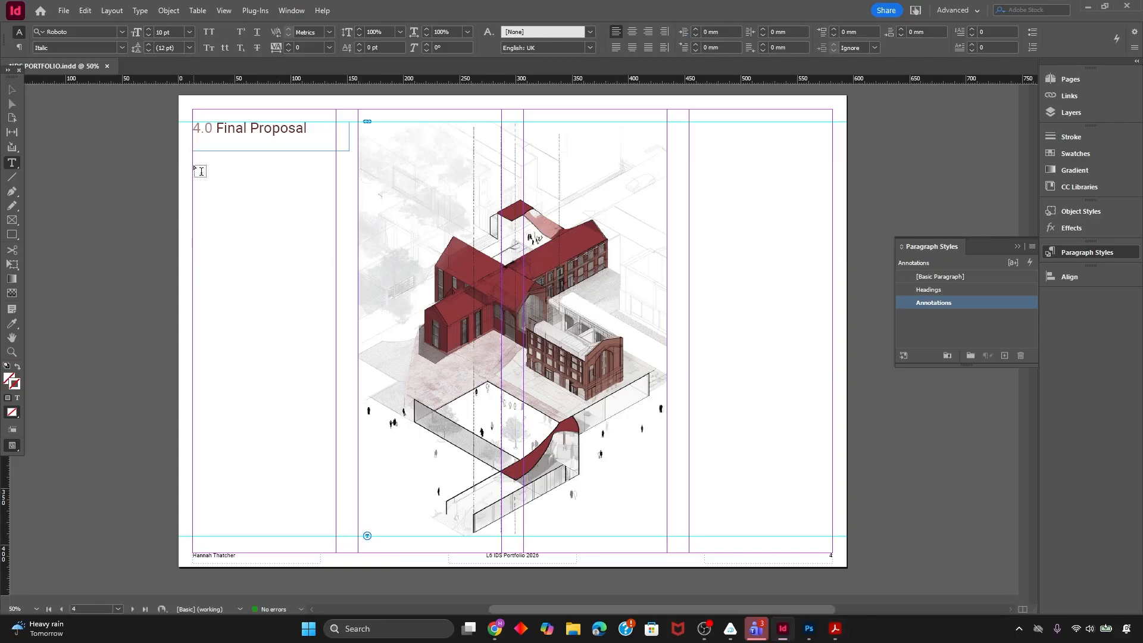
pyautogui.moveTo(196, 154); pyautogui.dragTo(337, 537)
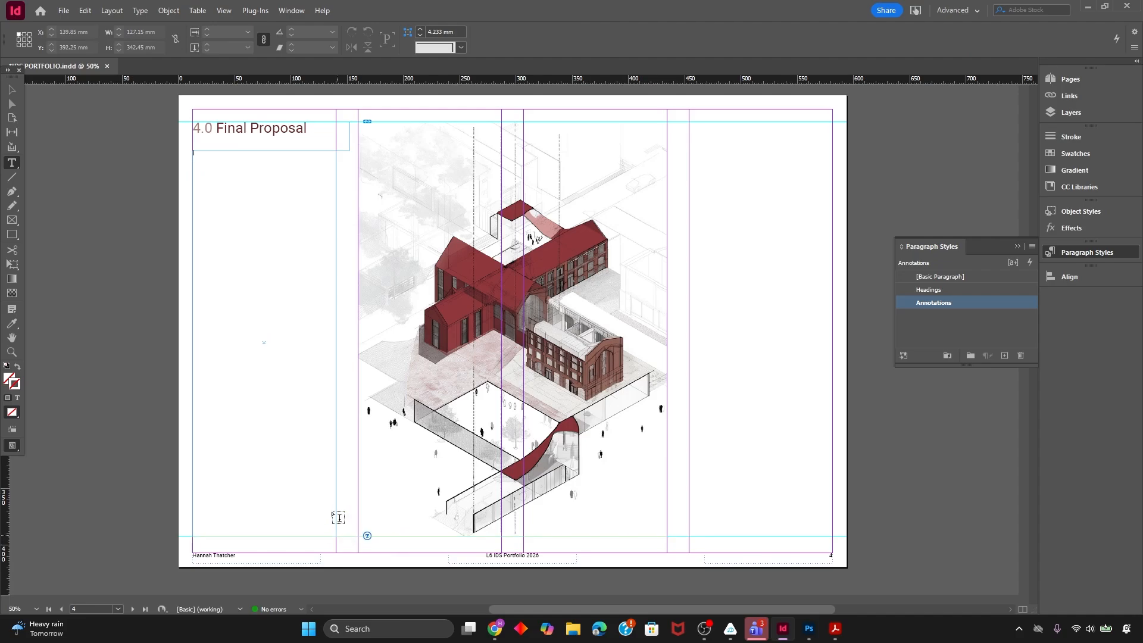
pyautogui.scroll(1, 277, 248)
pyautogui.hotkey('ctrl', 'v')
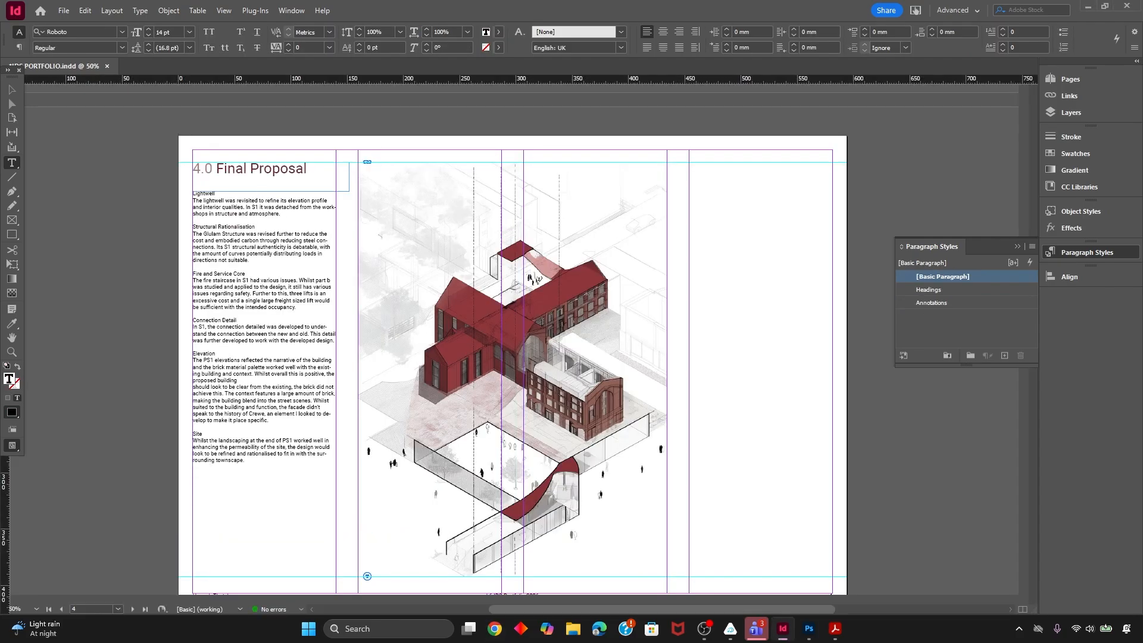
# Add blank lines around the Lightwell, Structural Rationalisation and Fire and Service Core subheadings to separate them from their paragraphs
pyautogui.click(242, 194)
pyautogui.press('Return')
pyautogui.click(257, 227)
pyautogui.press('Return')
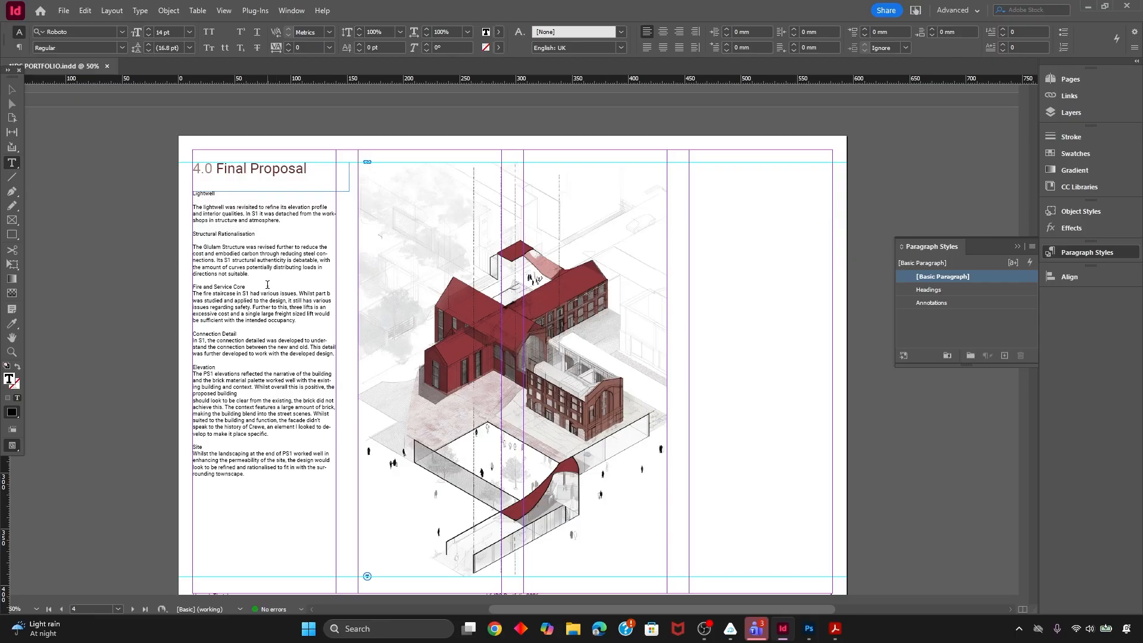
pyautogui.click(304, 217)
pyautogui.press('Return')
pyautogui.click(269, 283)
pyautogui.press('Return')
pyautogui.click(275, 290)
pyautogui.press('Return')
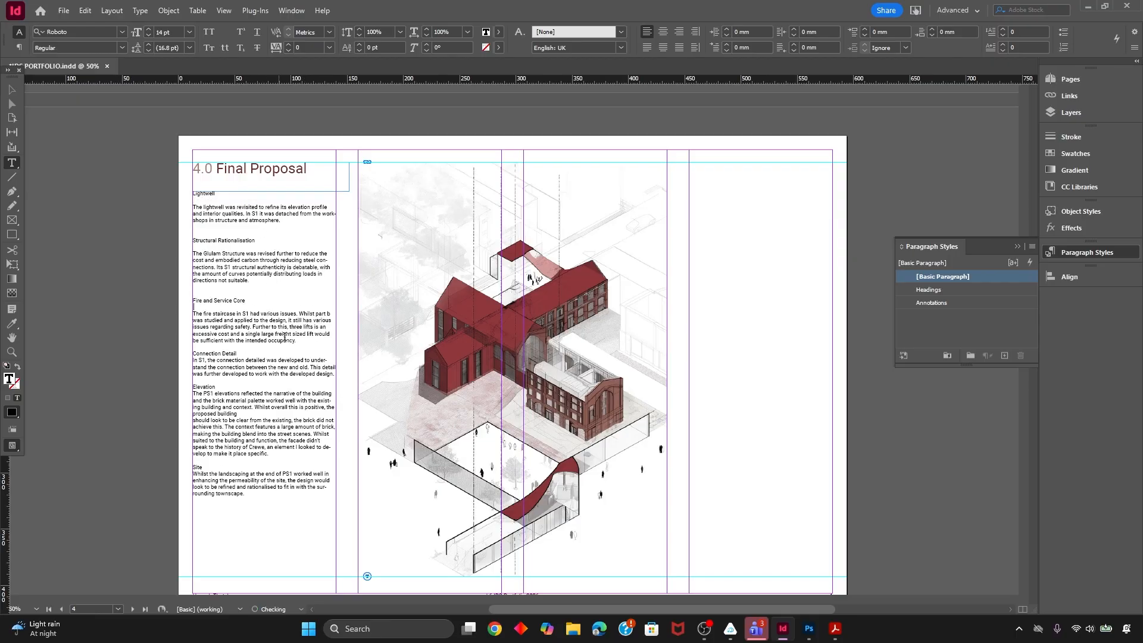
# Space out the Connection Detail and Elevation subheadings with a blank line before and after each
pyautogui.click(285, 349)
pyautogui.press('Return')
pyautogui.click(284, 357)
pyautogui.press('Return')
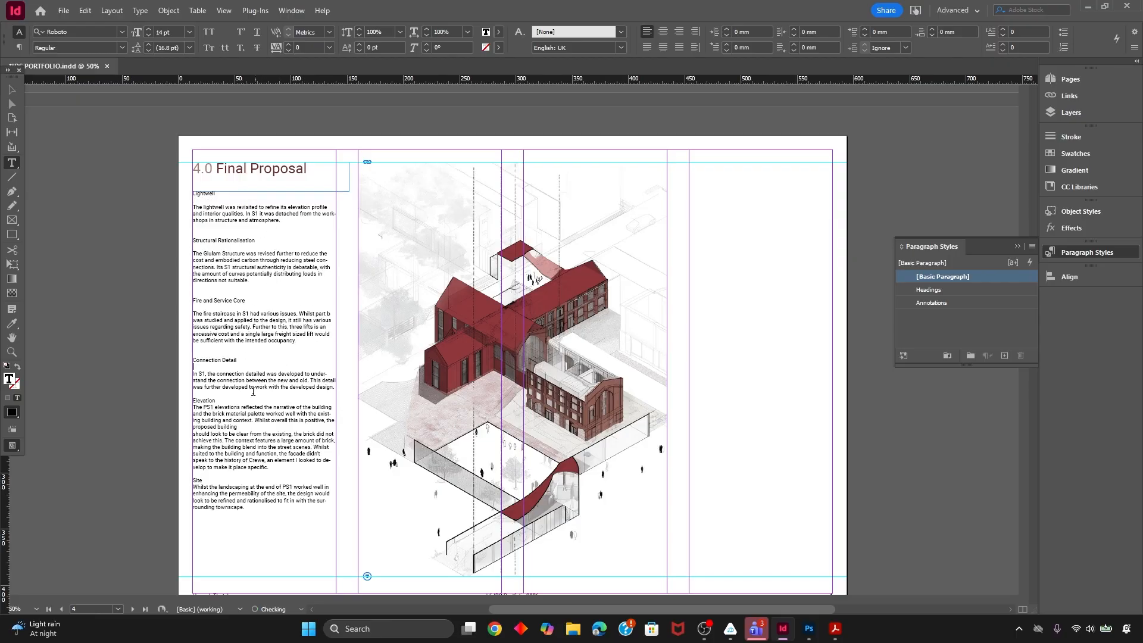
pyautogui.click(254, 388)
pyautogui.press('Return')
pyautogui.click(250, 407)
pyautogui.press('Return')
# Remove the stray line break after "proposed building" so the Elevation text runs as one paragraph
pyautogui.click(250, 442)
pyautogui.press('Return')
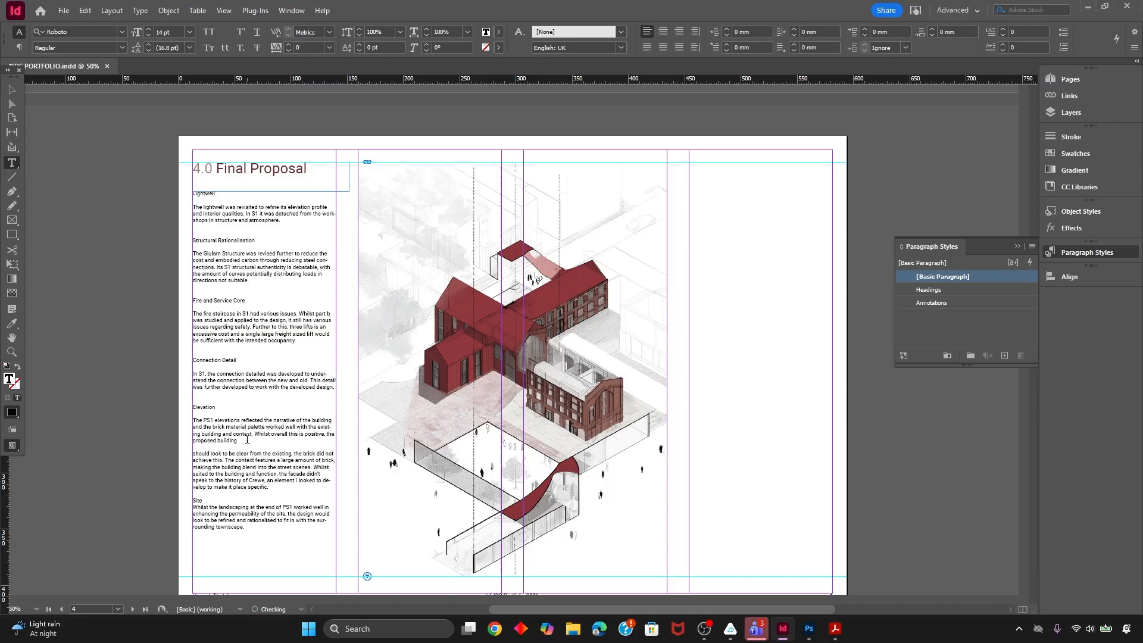
pyautogui.click(248, 441)
pyautogui.press('Delete')
pyautogui.press('Delete')
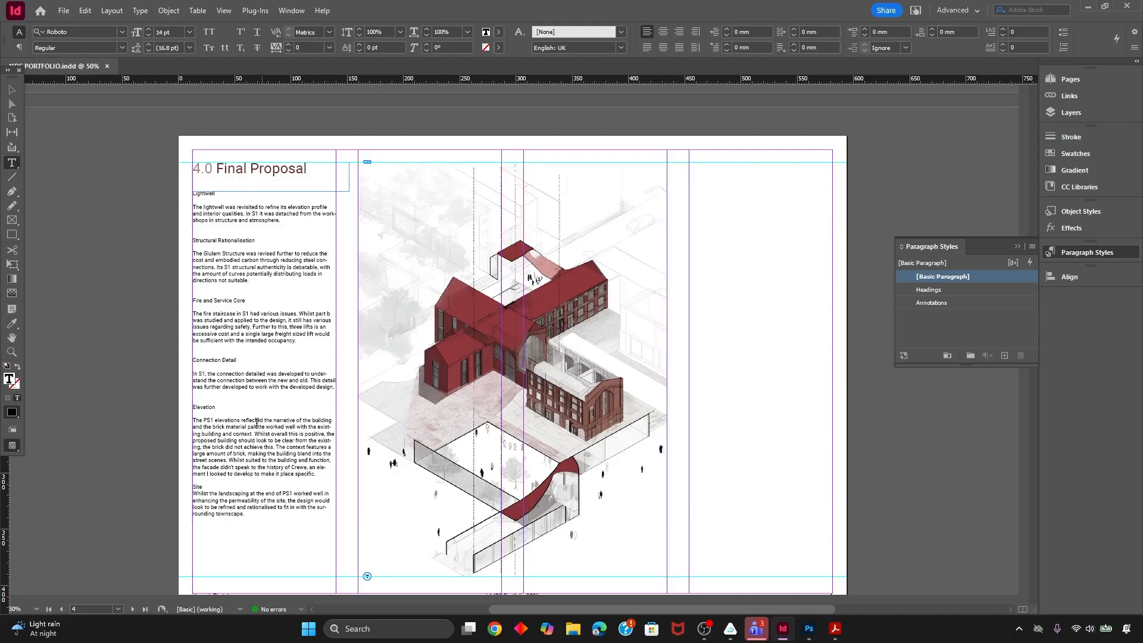
# Insert blank lines above and below the Site subheading
pyautogui.click(315, 474)
pyautogui.press('Return')
pyautogui.click(224, 494)
pyautogui.press('Return')
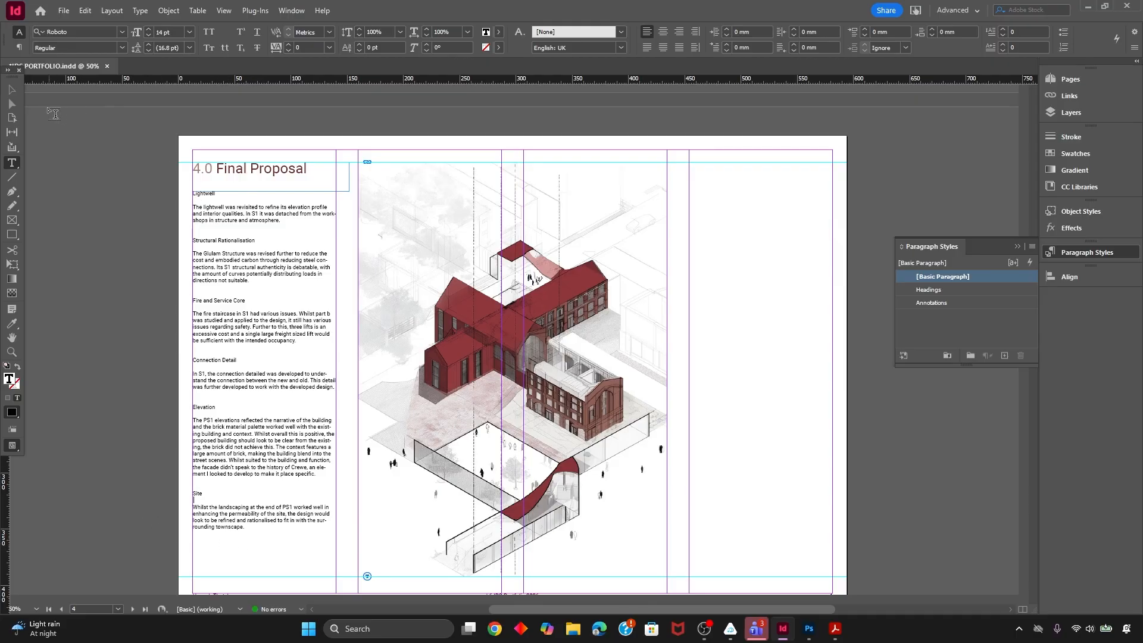
# Duplicate the proposal text frame into page 4's fourth column at X 454.15 mm, Y 49.8 mm, and show the page in preview mode
pyautogui.click(11, 90)
pyautogui.click(261, 382)
pyautogui.hotkey('ctrl', 'v')
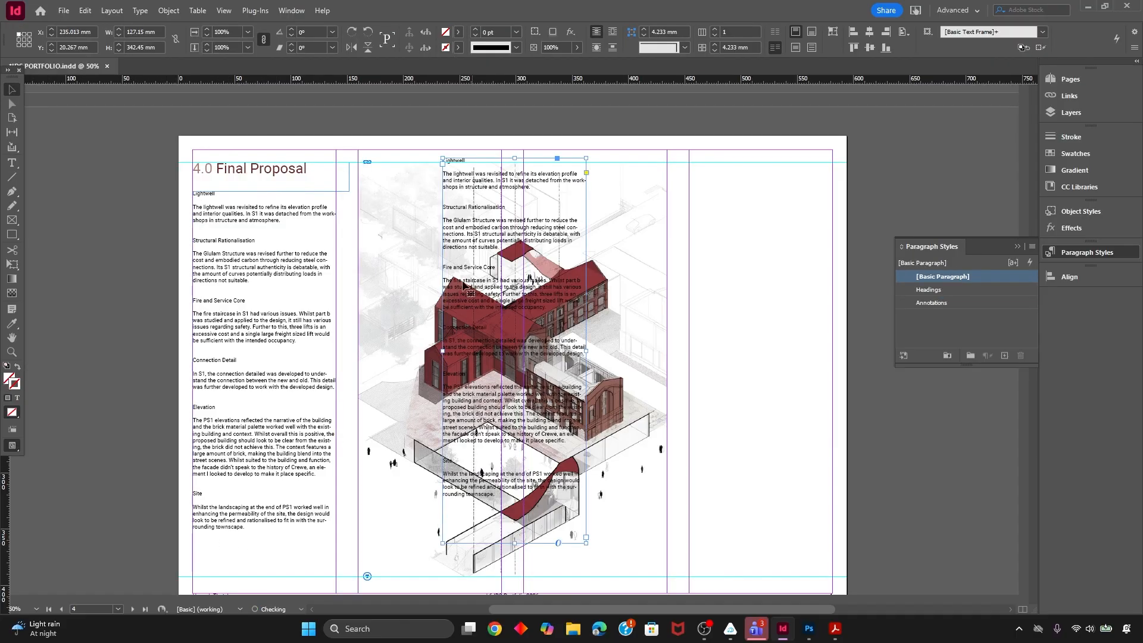
pyautogui.moveTo(503, 319); pyautogui.dragTo(754, 352)
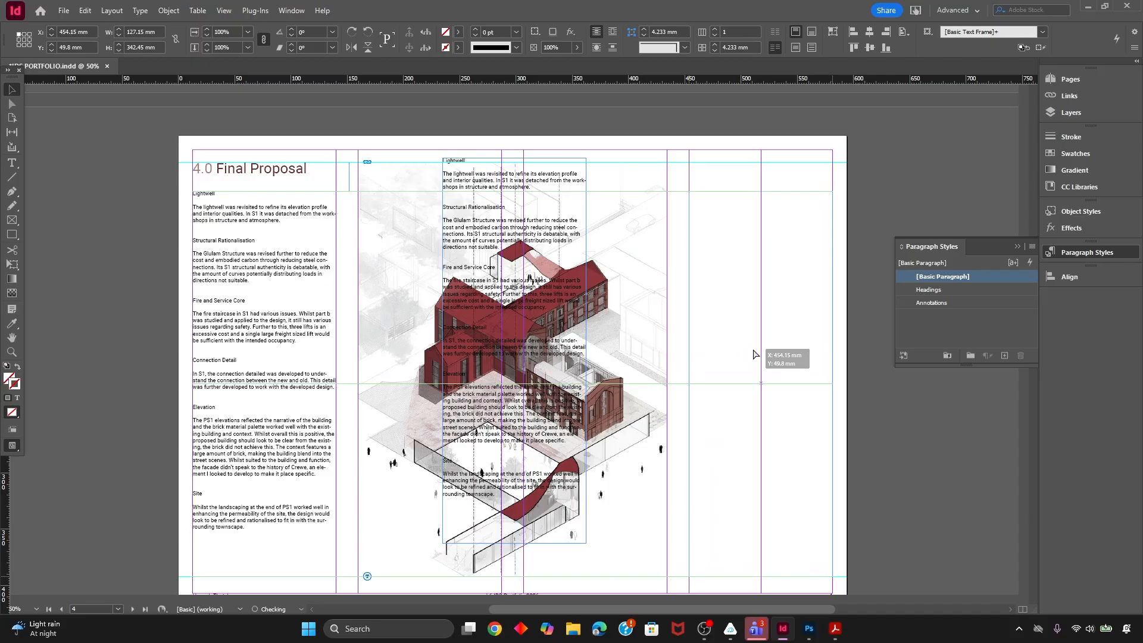
pyautogui.moveTo(741, 226); pyautogui.dragTo(740, 220)
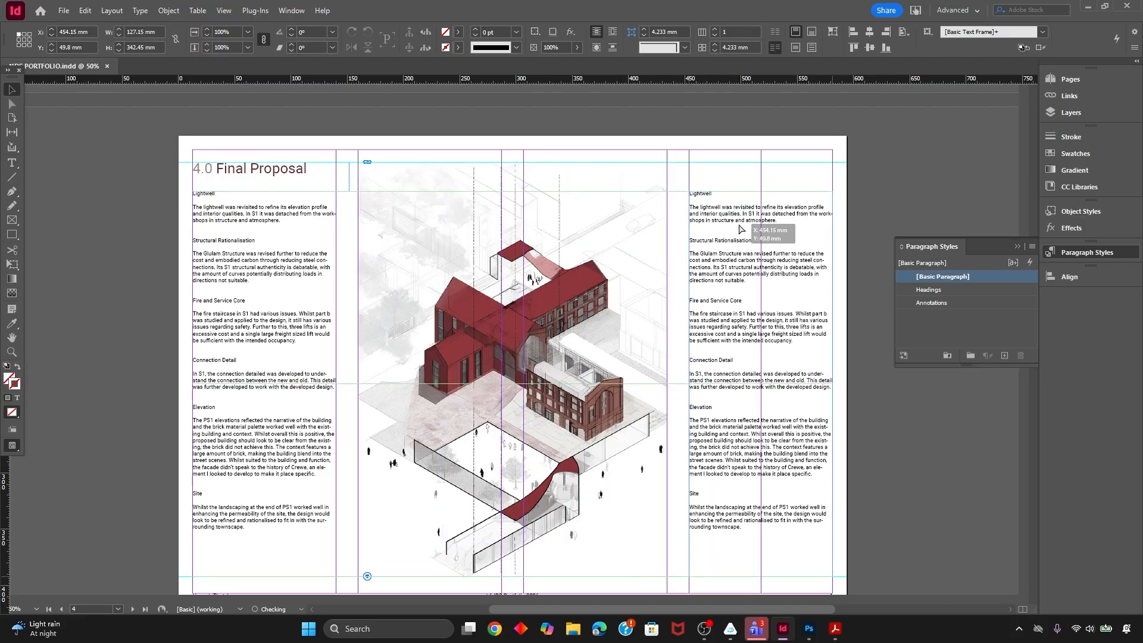
pyautogui.press('w')
pyautogui.click(693, 165)
pyautogui.hotkey('ctrl', '-')
pyautogui.hotkey('ctrl', '=')
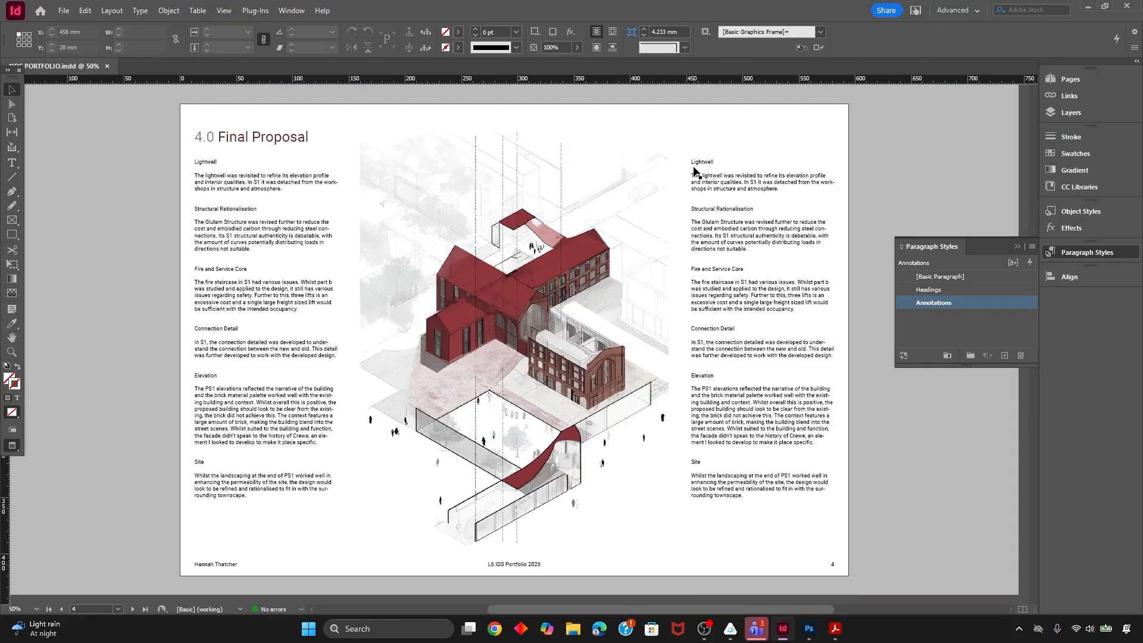
# Justify all text in both proposal text frames with the last line aligned left
pyautogui.doubleClick(296, 304)
pyautogui.hotkey('ctrl', 'a')
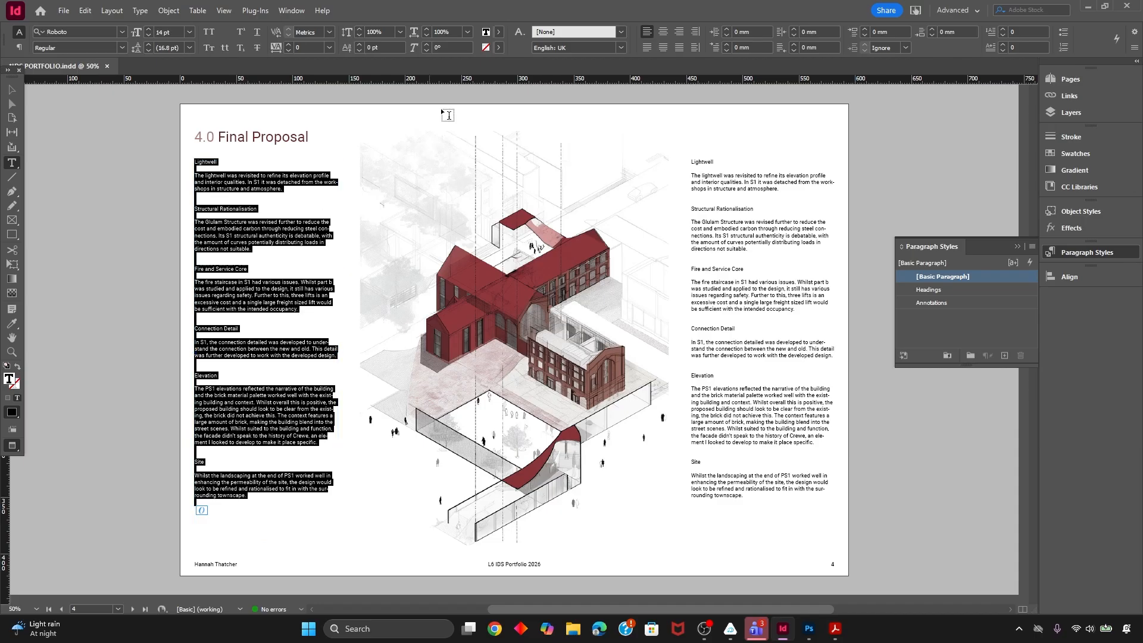
pyautogui.click(646, 48)
pyautogui.click(759, 390)
pyautogui.hotkey('ctrl', 'a')
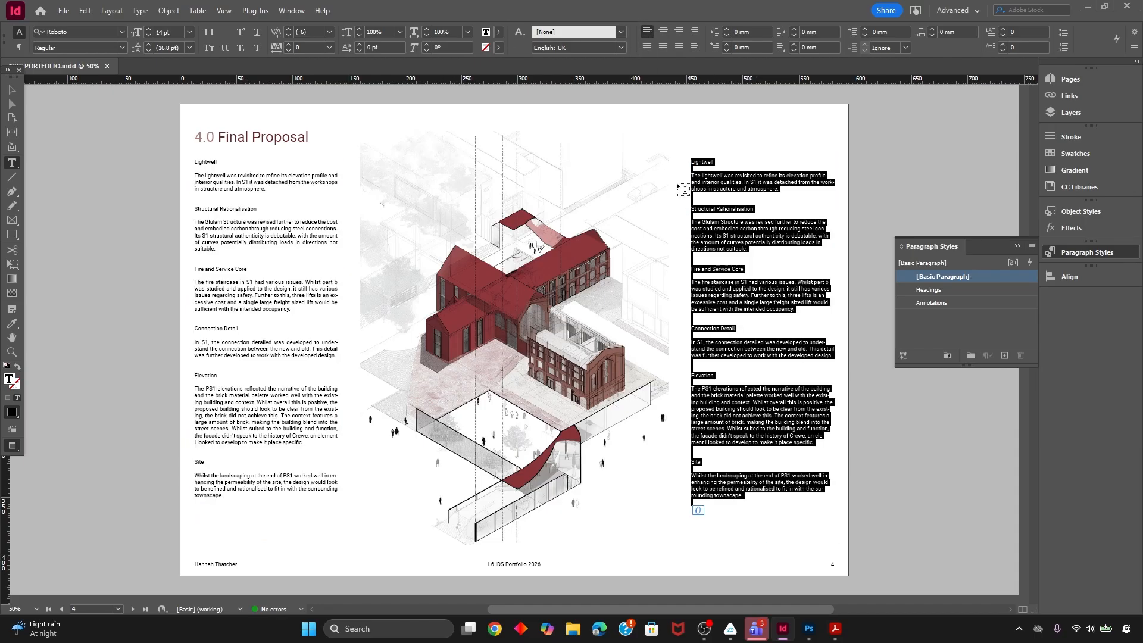
pyautogui.click(647, 50)
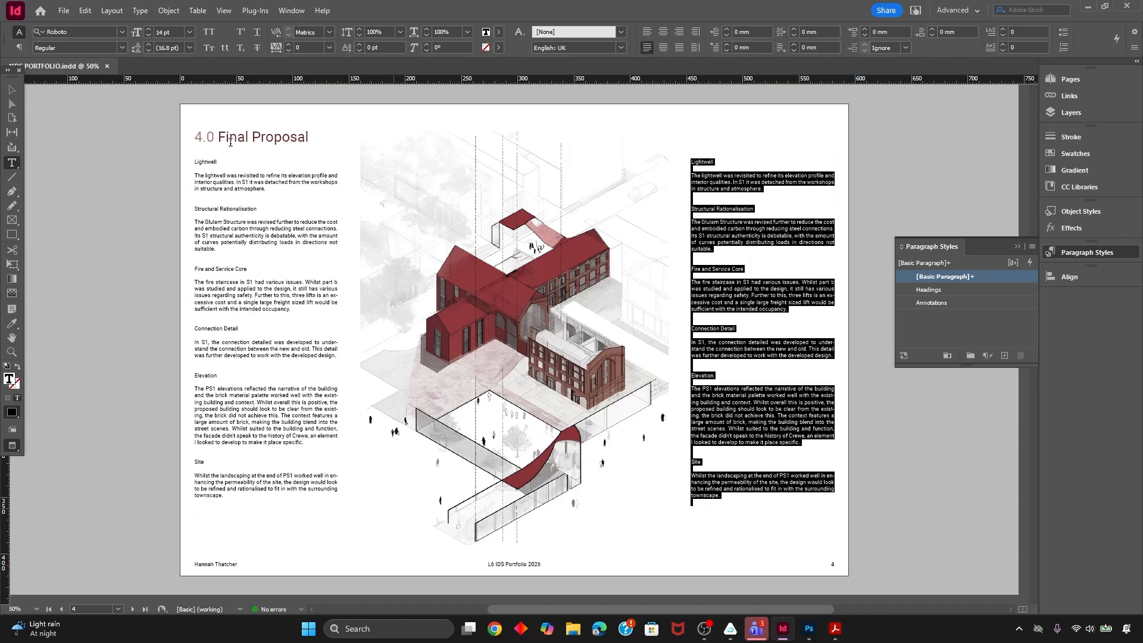
pyautogui.press('Escape')
# Set the [Basic Paragraph] style's alignment to Left Justify
pyautogui.click(237, 342)
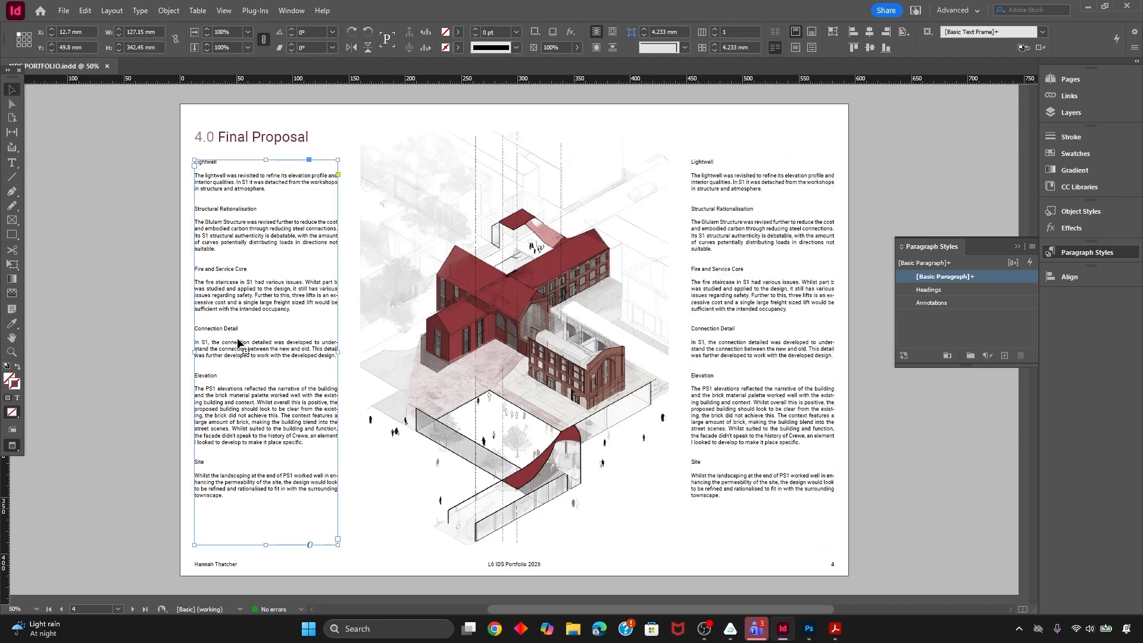
pyautogui.hotkey('ctrl', '=')
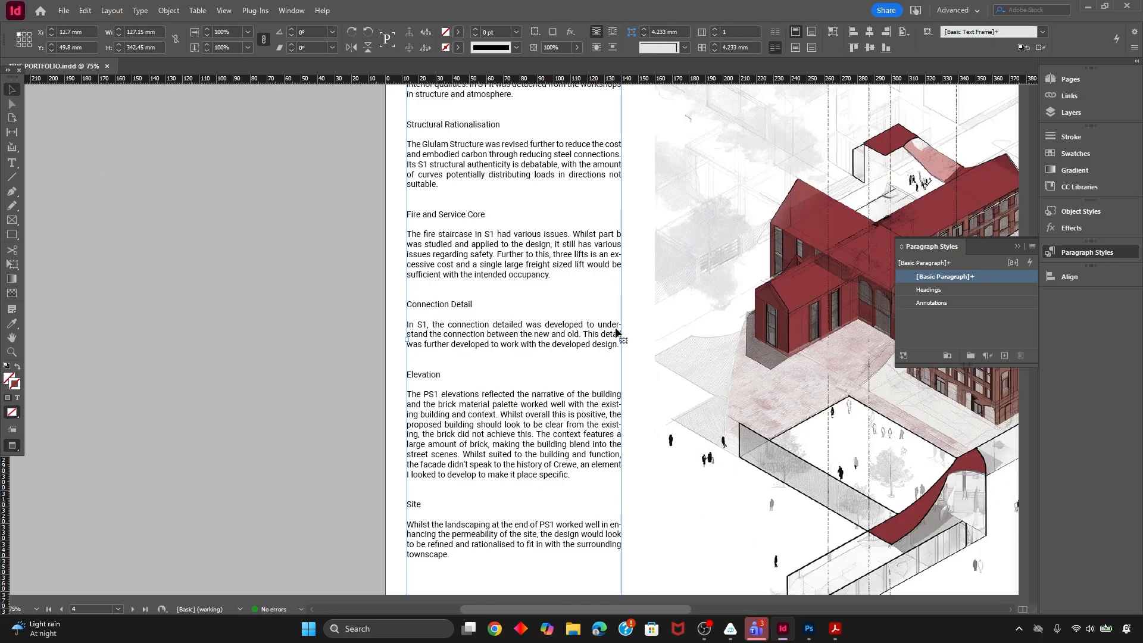
pyautogui.doubleClick(932, 279)
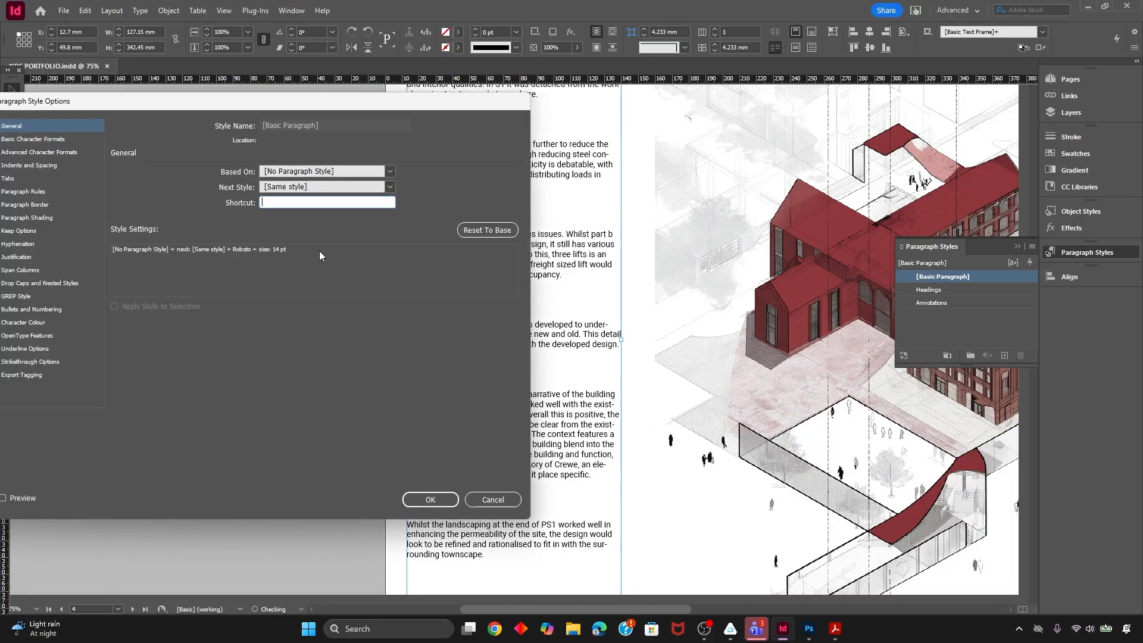
pyautogui.moveTo(213, 103); pyautogui.dragTo(338, 124)
pyautogui.click(170, 188)
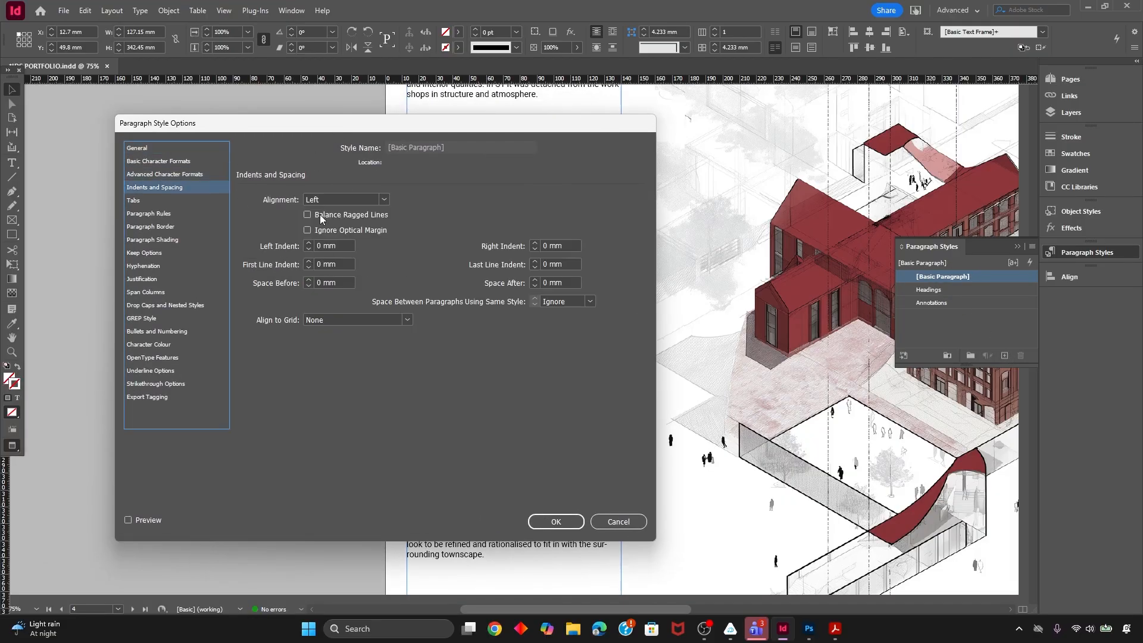
pyautogui.click(382, 199)
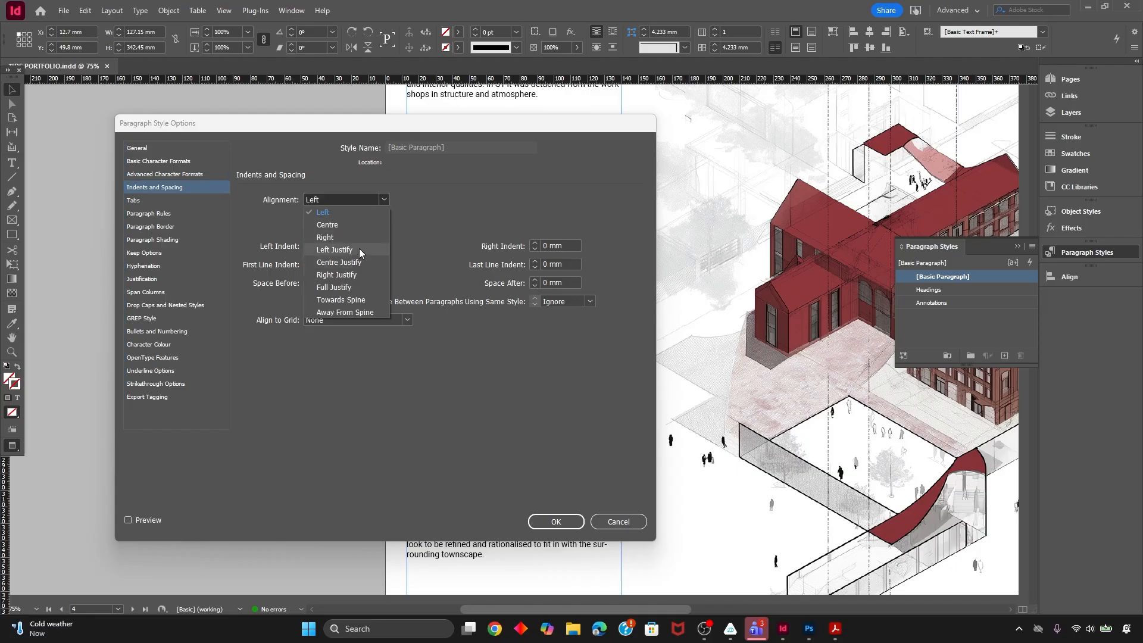
pyautogui.click(359, 248)
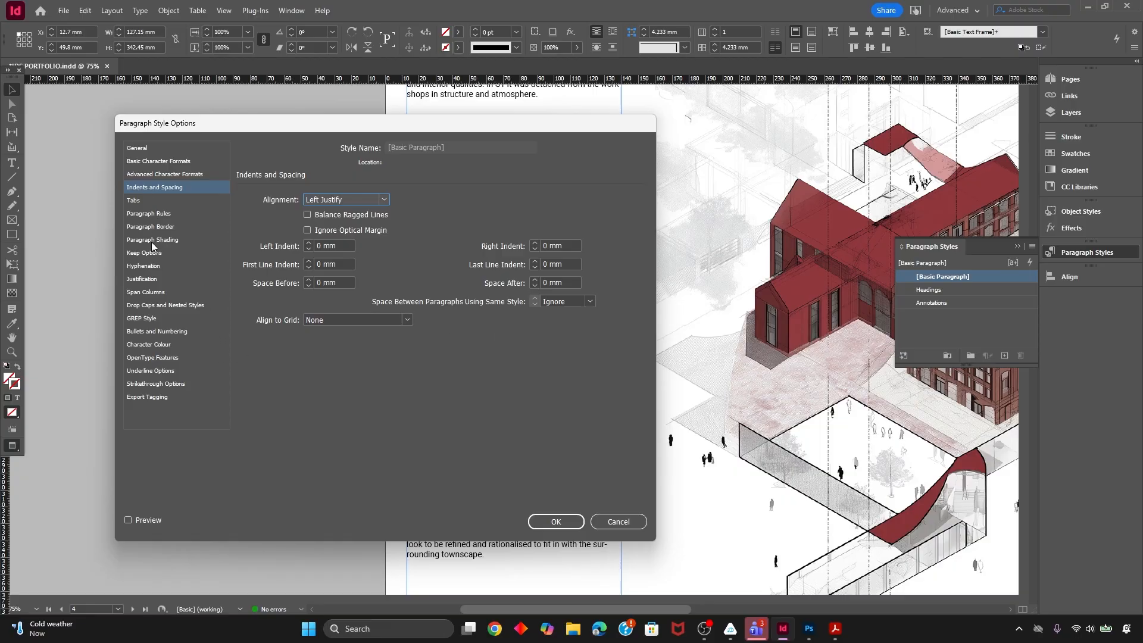
# Turn off hyphenation in the [Basic Paragraph] style and apply the style changes
pyautogui.click(146, 264)
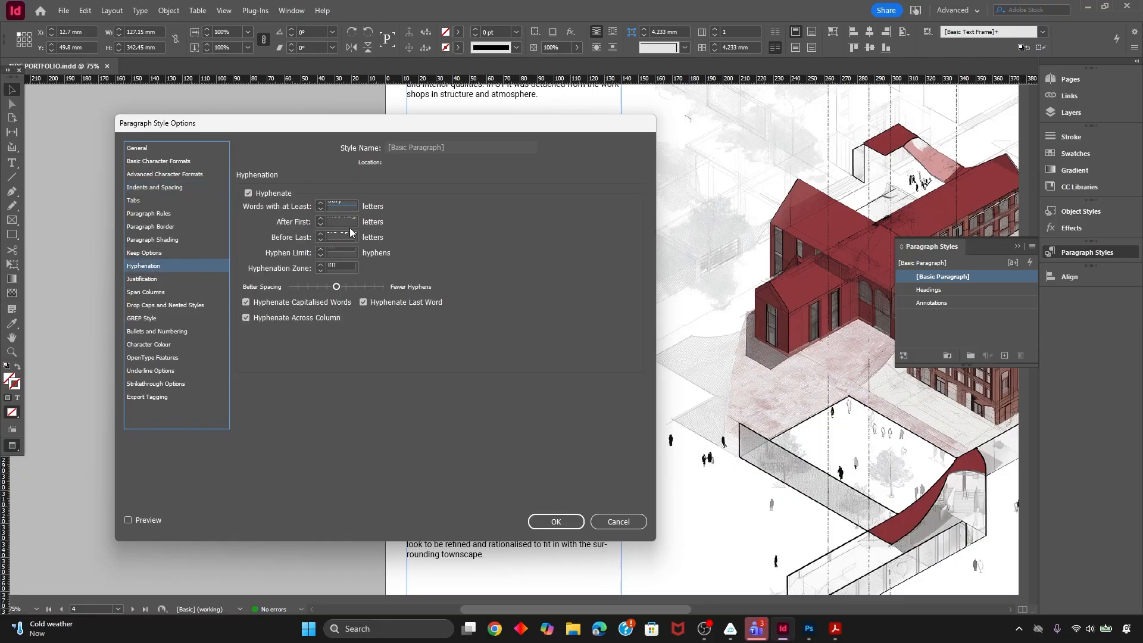
pyautogui.click(249, 196)
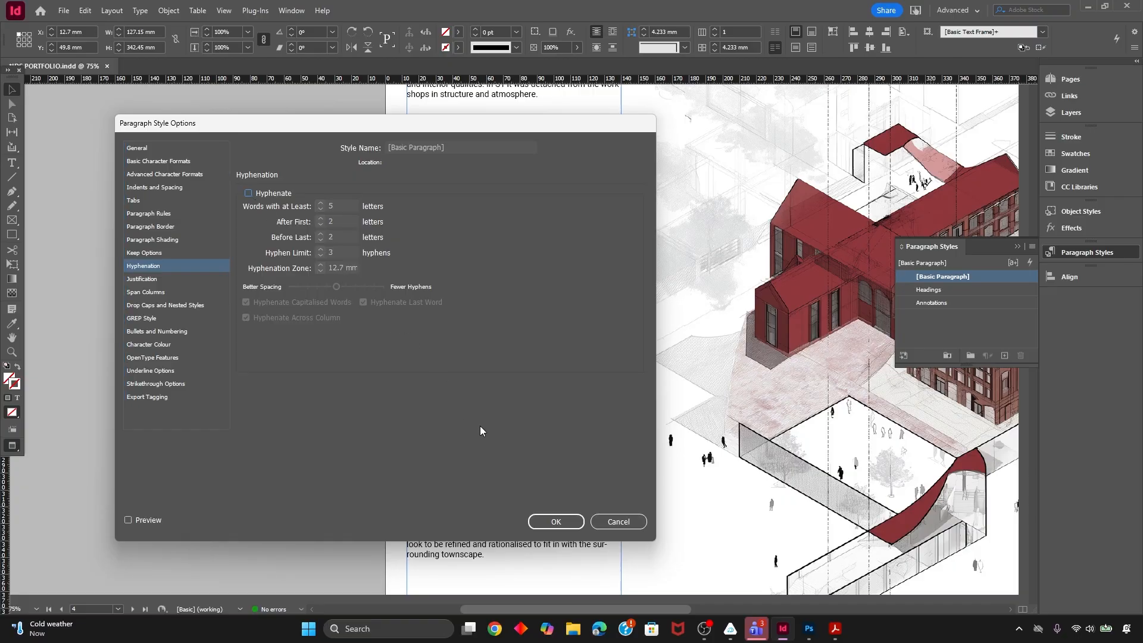
pyautogui.click(570, 523)
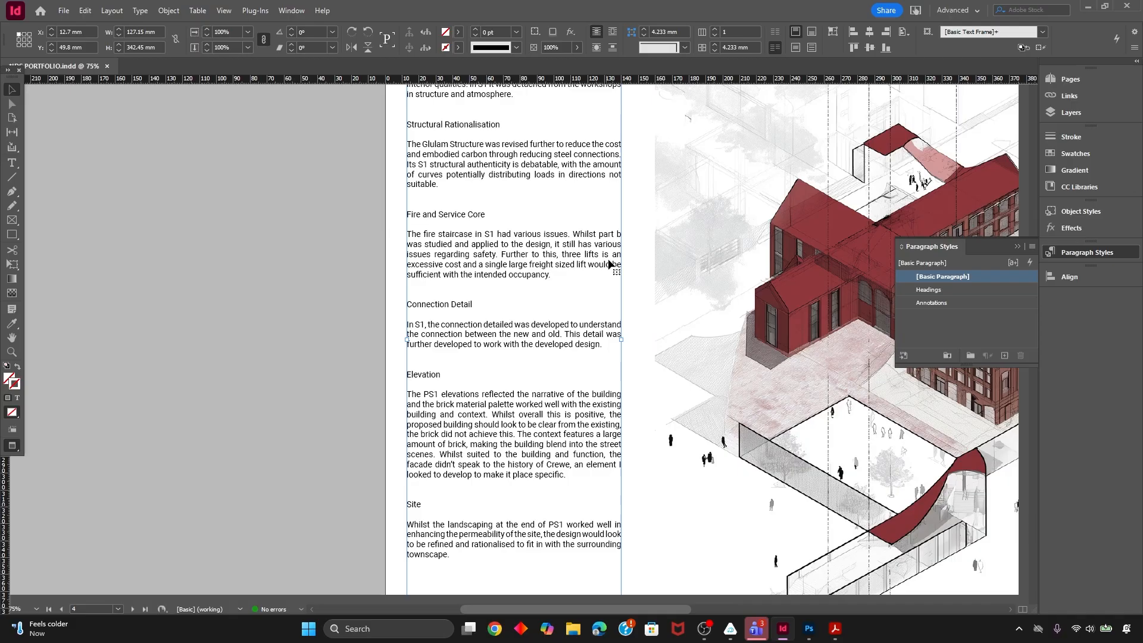
# Deselect the text frame, bring the whole Final Proposal page into view and save the document
pyautogui.click(637, 266)
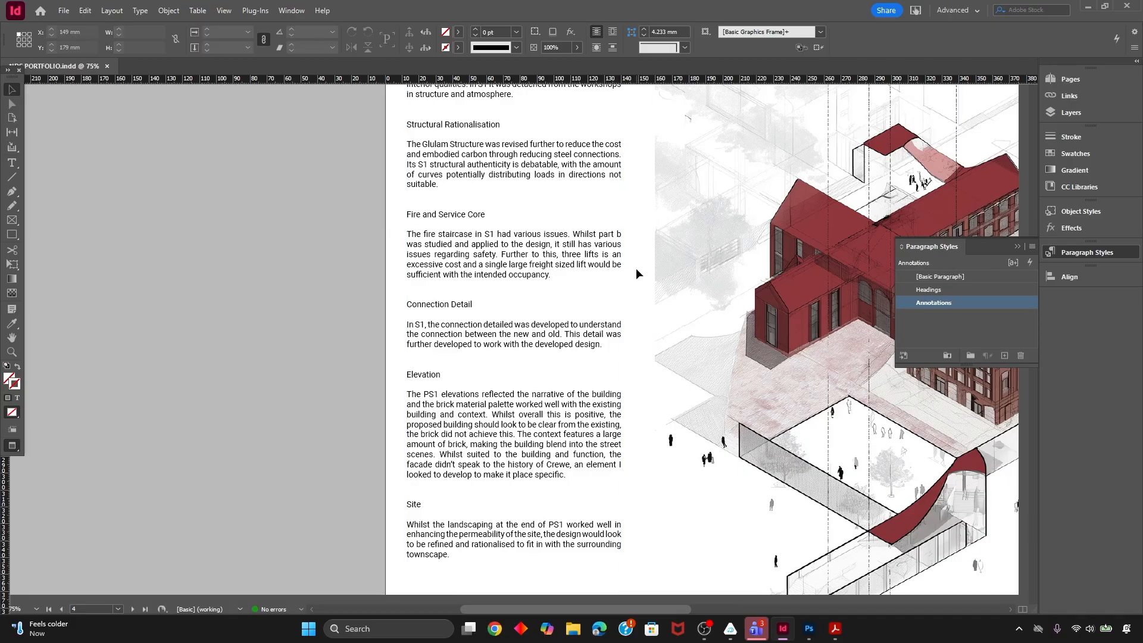
pyautogui.hotkey('ctrl', '-')
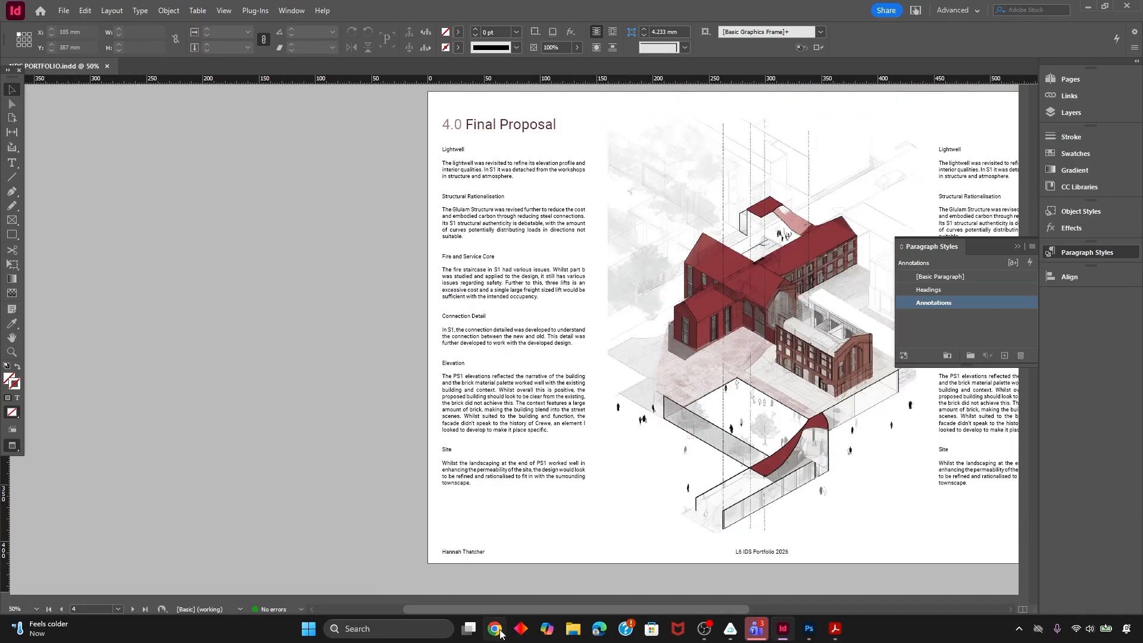
pyautogui.moveTo(508, 608); pyautogui.dragTo(575, 609)
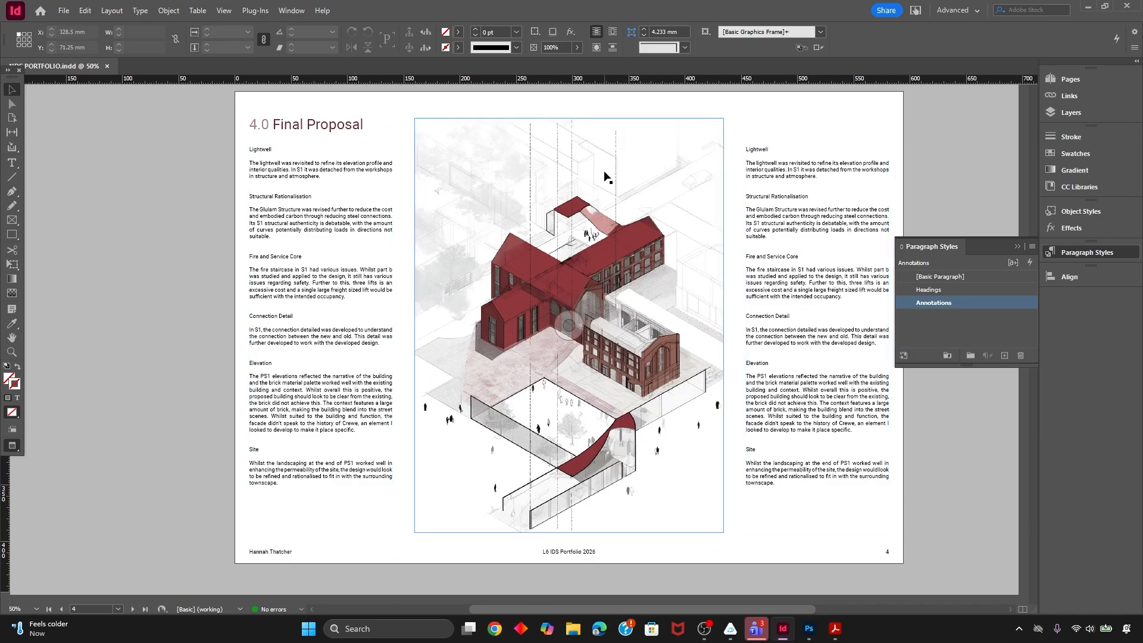
pyautogui.hotkey('ctrl', '-')
pyautogui.hotkey('ctrl', '=')
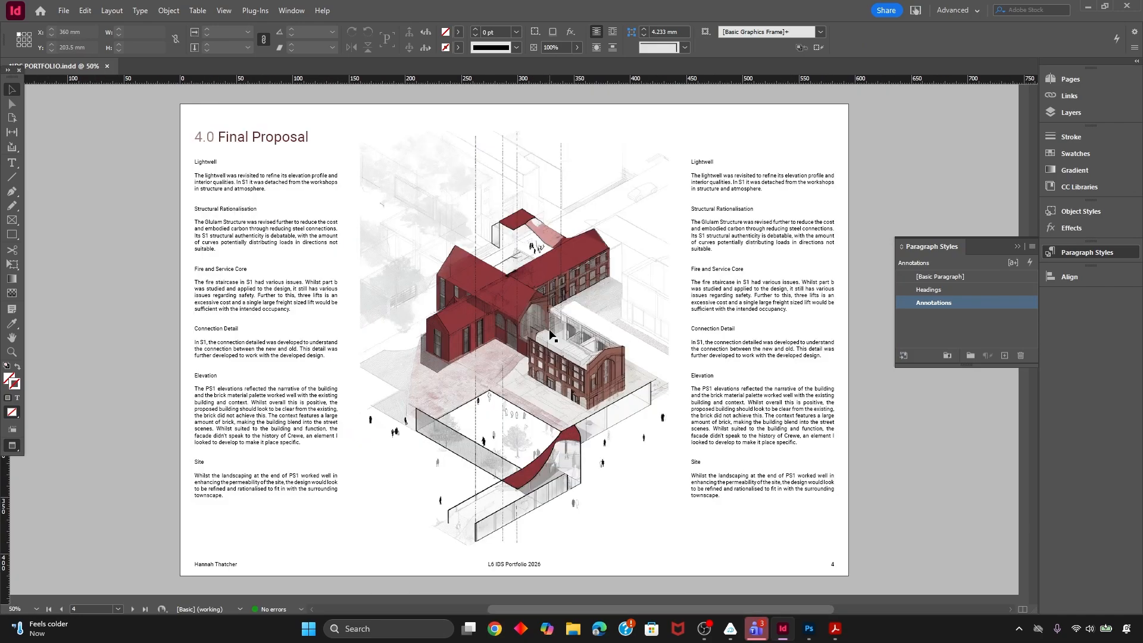
pyautogui.click(64, 10)
pyautogui.click(103, 113)
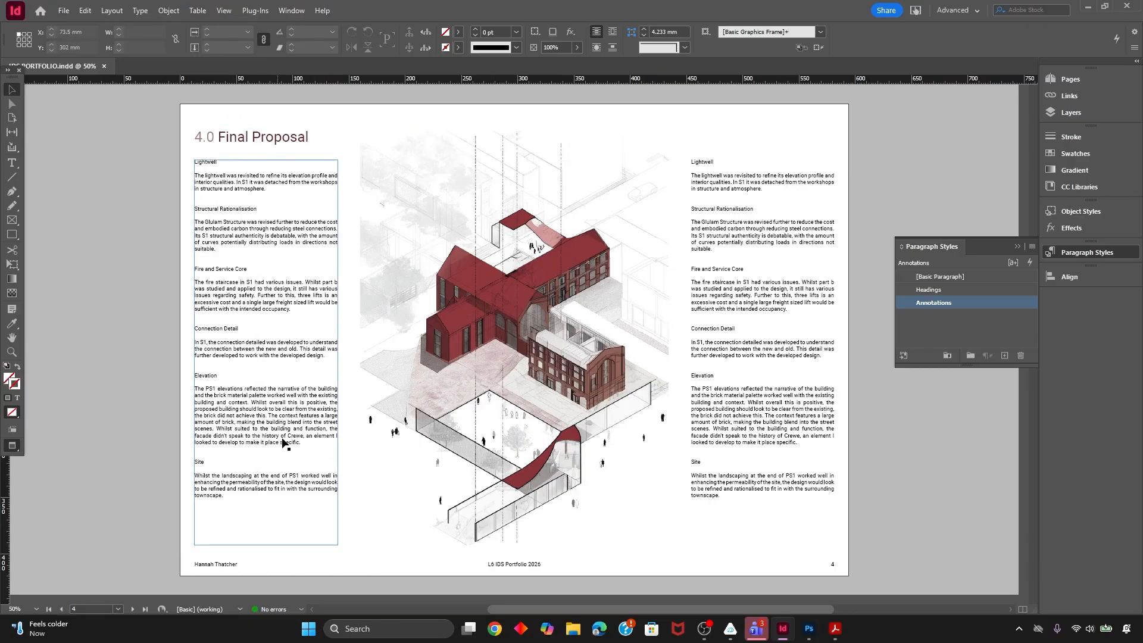
# Review the overall layout of the Site Analysis and Final Proposal pages side by side in the document
pyautogui.scroll(-3, 284, 443)
pyautogui.scroll(5, 283, 444)
pyautogui.hotkey('ctrl', '-')
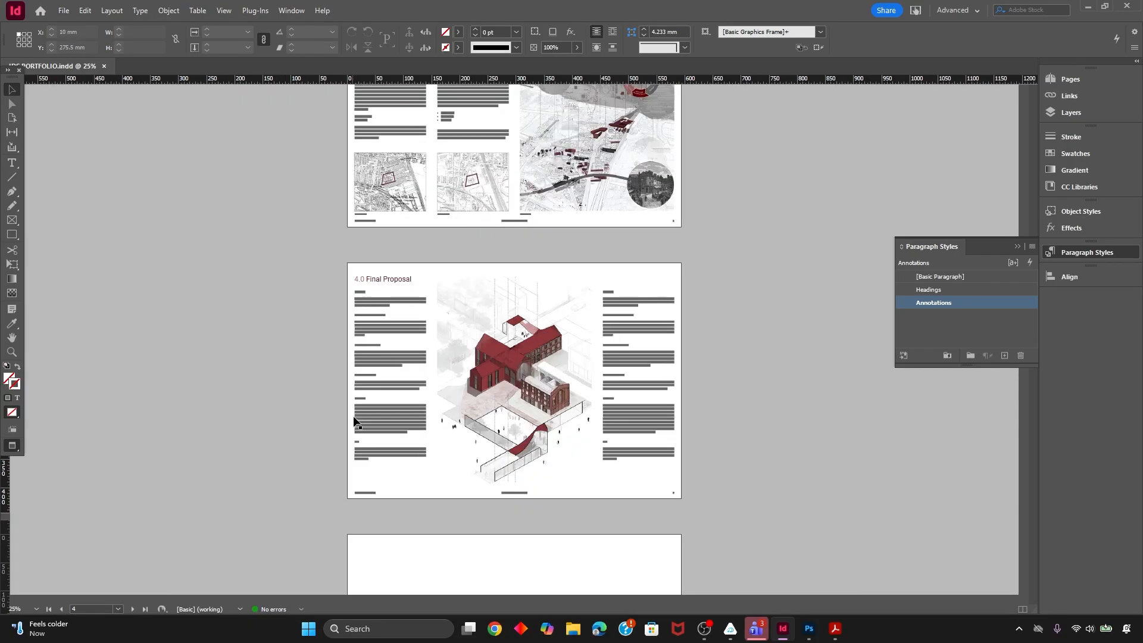
pyautogui.scroll(8, 356, 423)
pyautogui.scroll(-5, 403, 426)
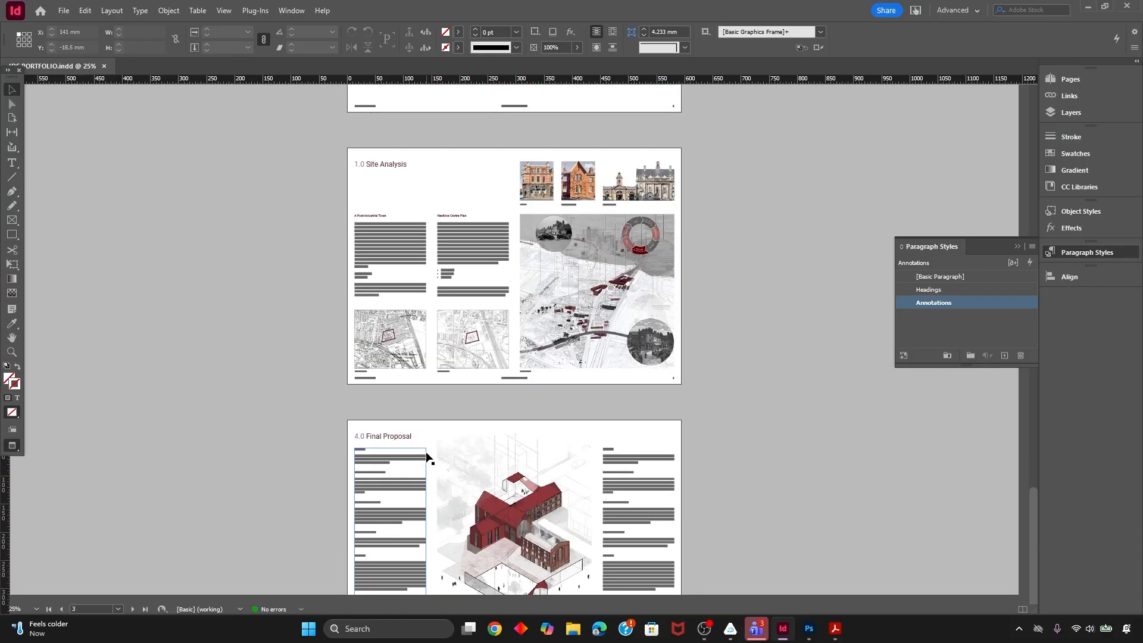
pyautogui.scroll(-1, 438, 423)
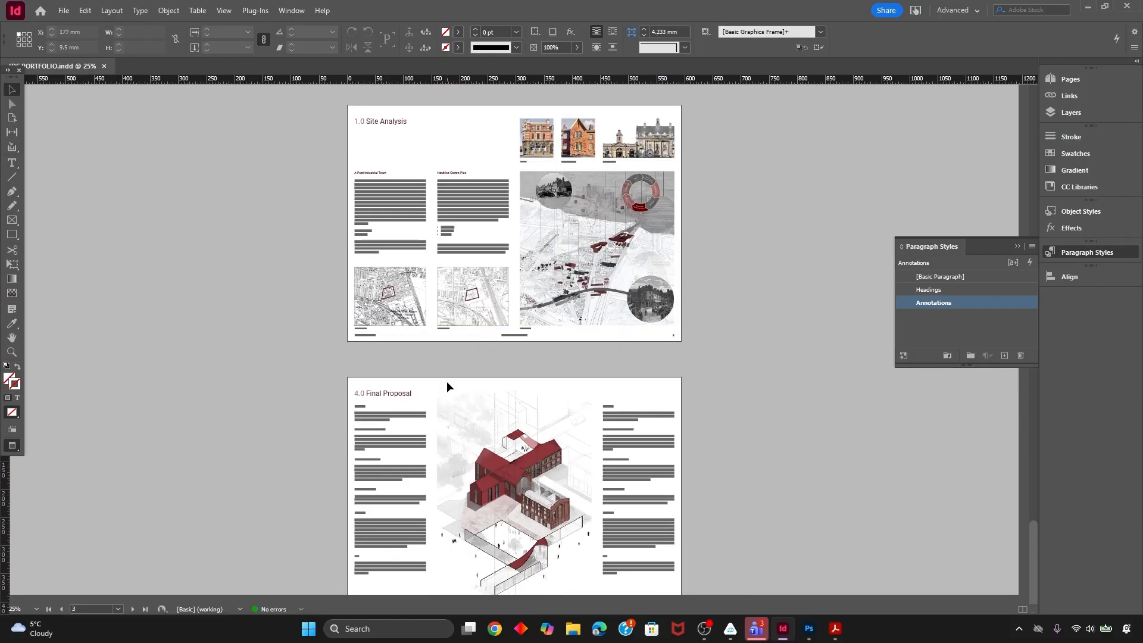
pyautogui.scroll(-2, 447, 384)
pyautogui.scroll(-1, 449, 383)
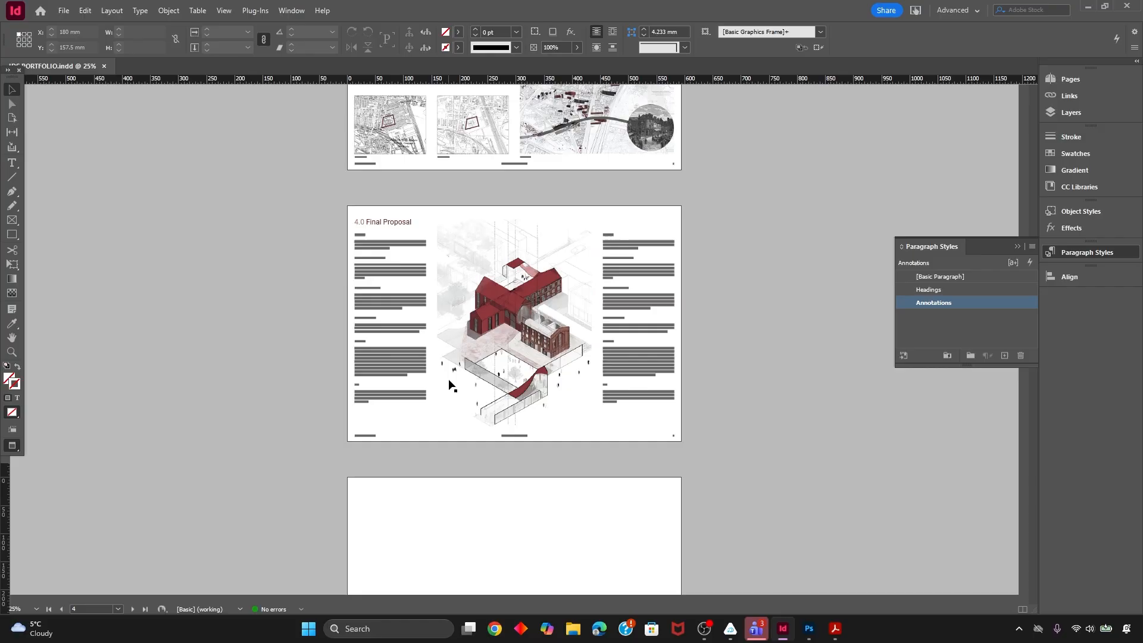
# Draw a square frame about 56.5 × 56.5 mm over the 1910 Site Plan on page 3, overlapping the map's edge
pyautogui.scroll(3, 464, 389)
pyautogui.hotkey('ctrl', '=')
pyautogui.hotkey('ctrl', '=')
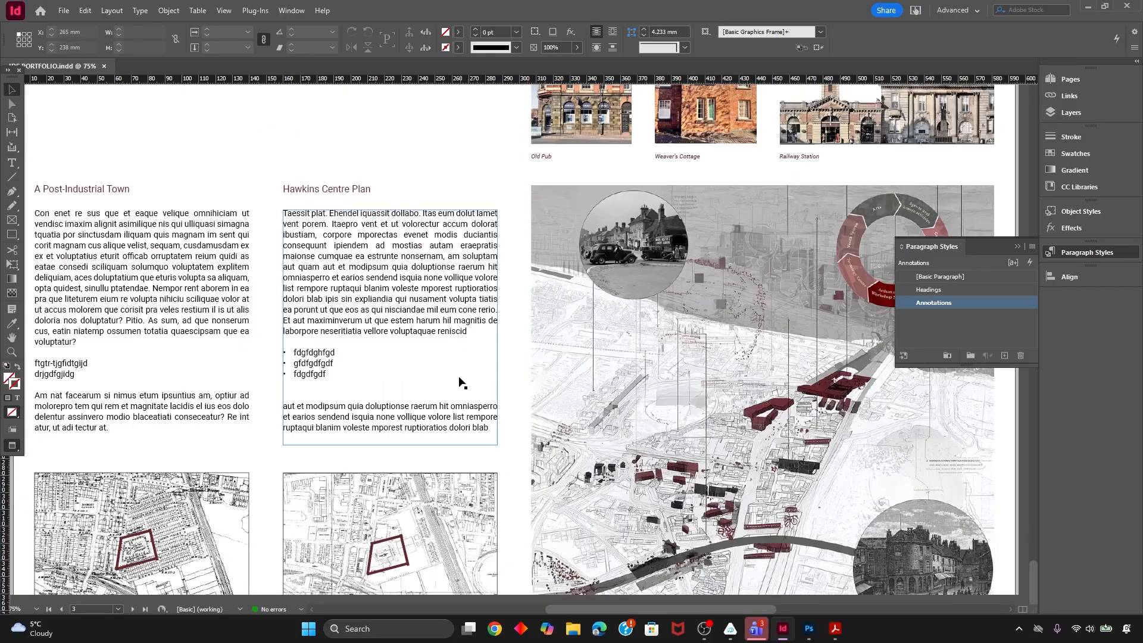
pyautogui.scroll(-2, 464, 393)
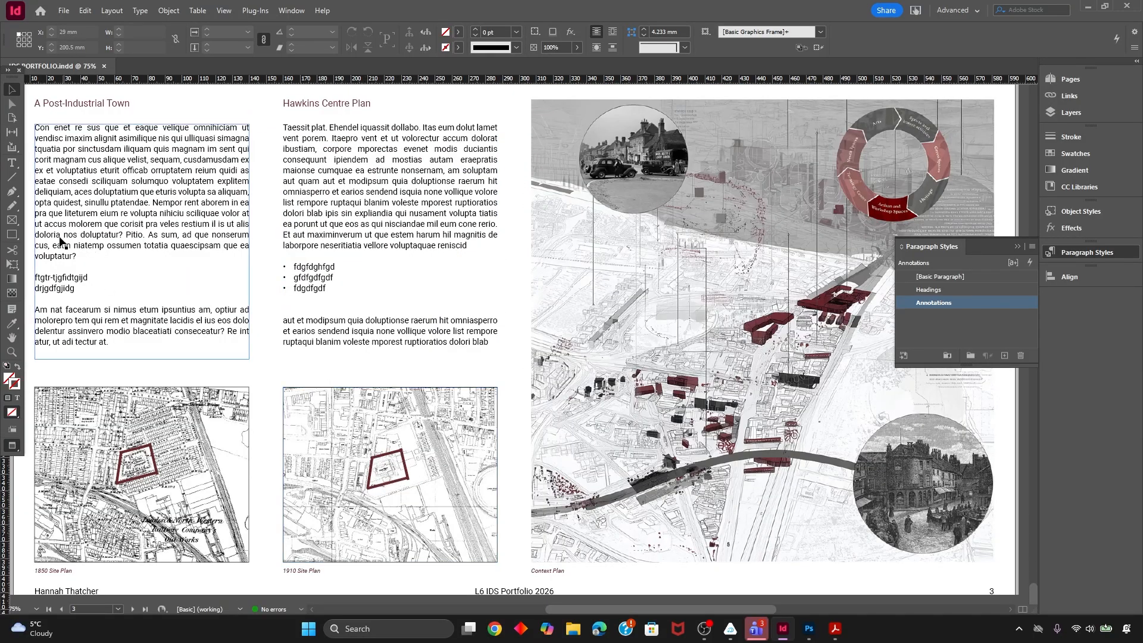
pyautogui.scroll(-1, 385, 411)
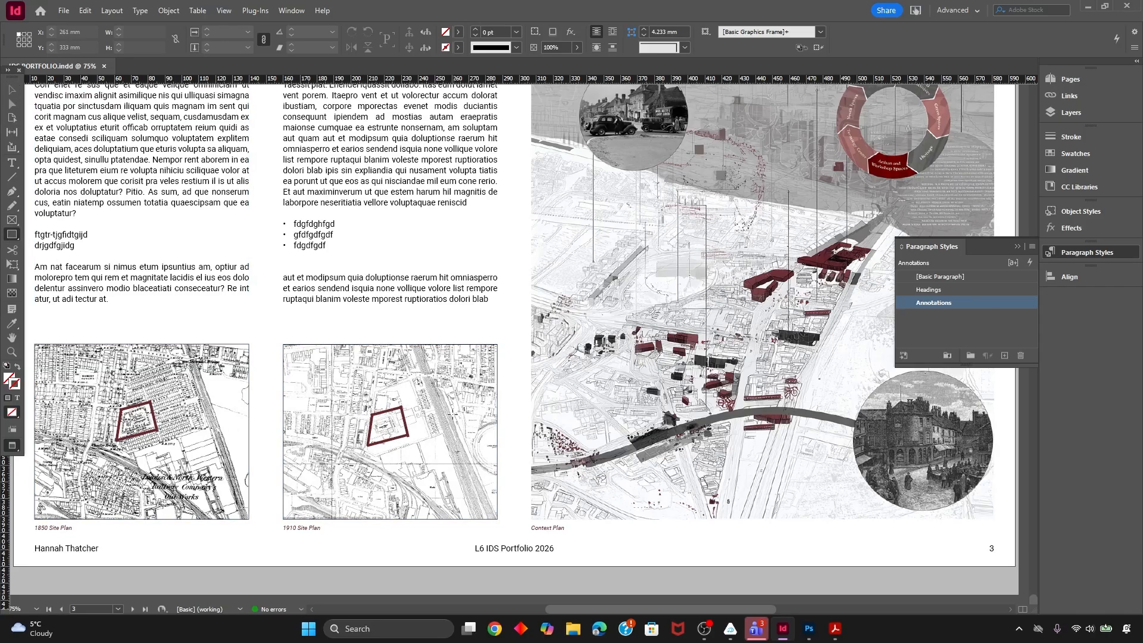
pyautogui.moveTo(414, 364); pyautogui.dragTo(509, 461)
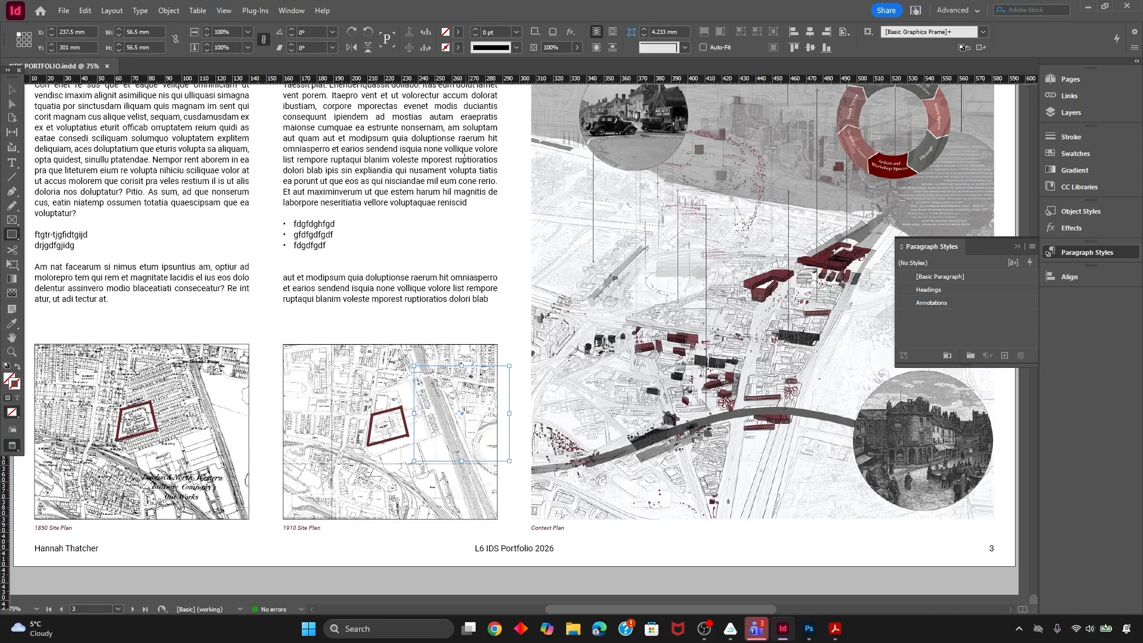
# Fill the square over the 1910 Site Plan with the dark red M=85 Y=67 K=49 swatch
pyautogui.click(457, 32)
pyautogui.scroll(-2, 363, 164)
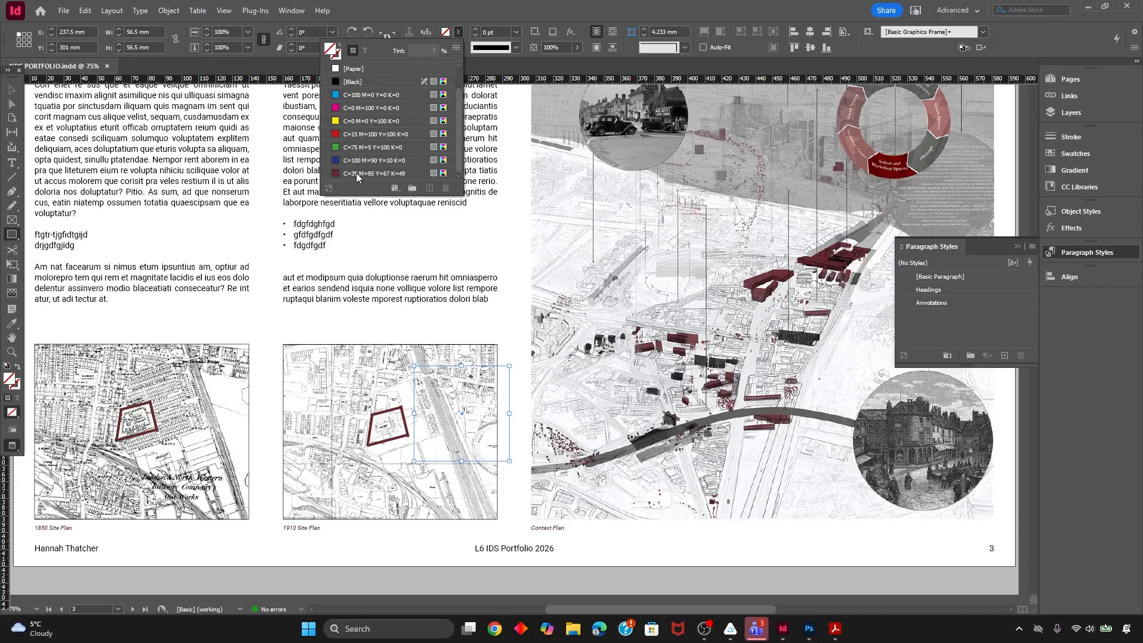
pyautogui.click(356, 173)
pyautogui.click(12, 91)
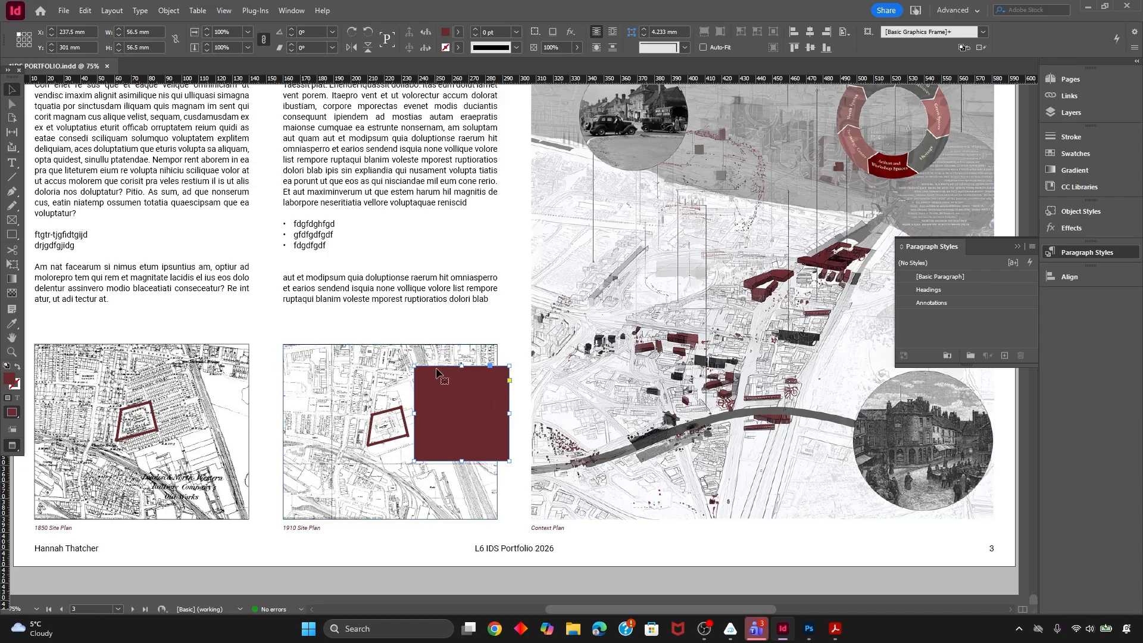
# Reduce the dark red square's opacity to 37%, deselect it and check the page with guides hidden
pyautogui.rightClick(437, 373)
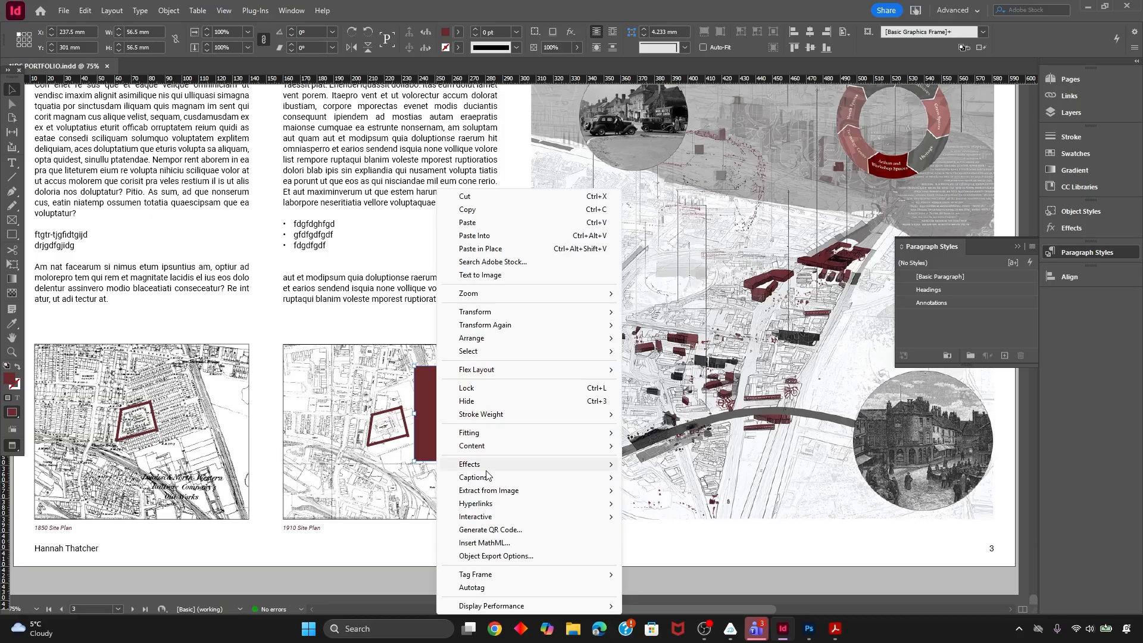
pyautogui.moveTo(488, 465)
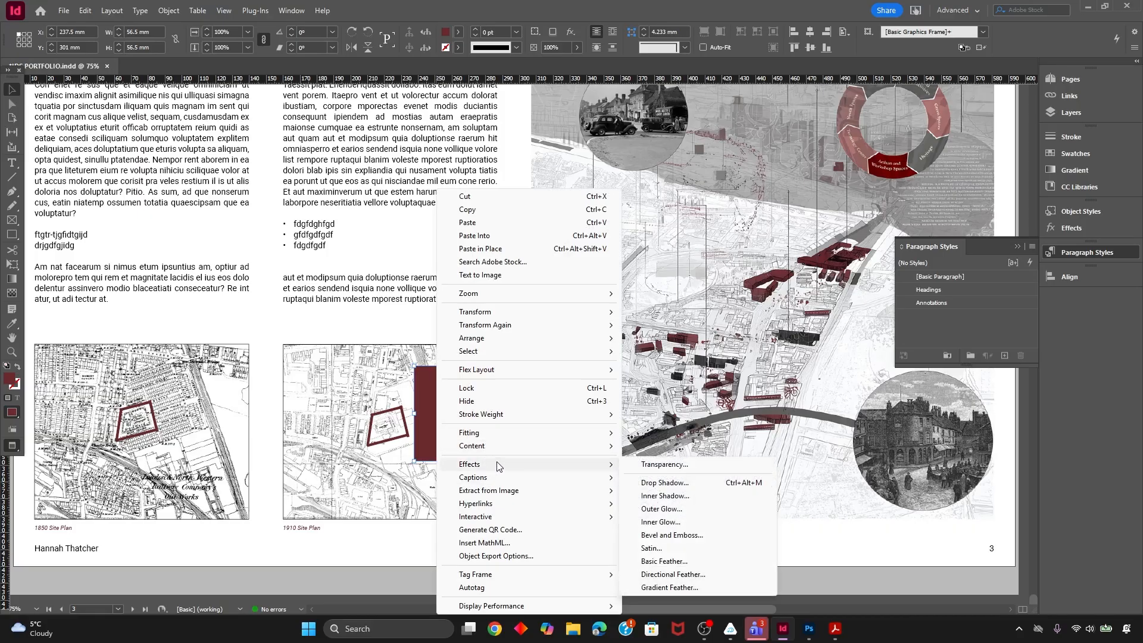
pyautogui.click(664, 464)
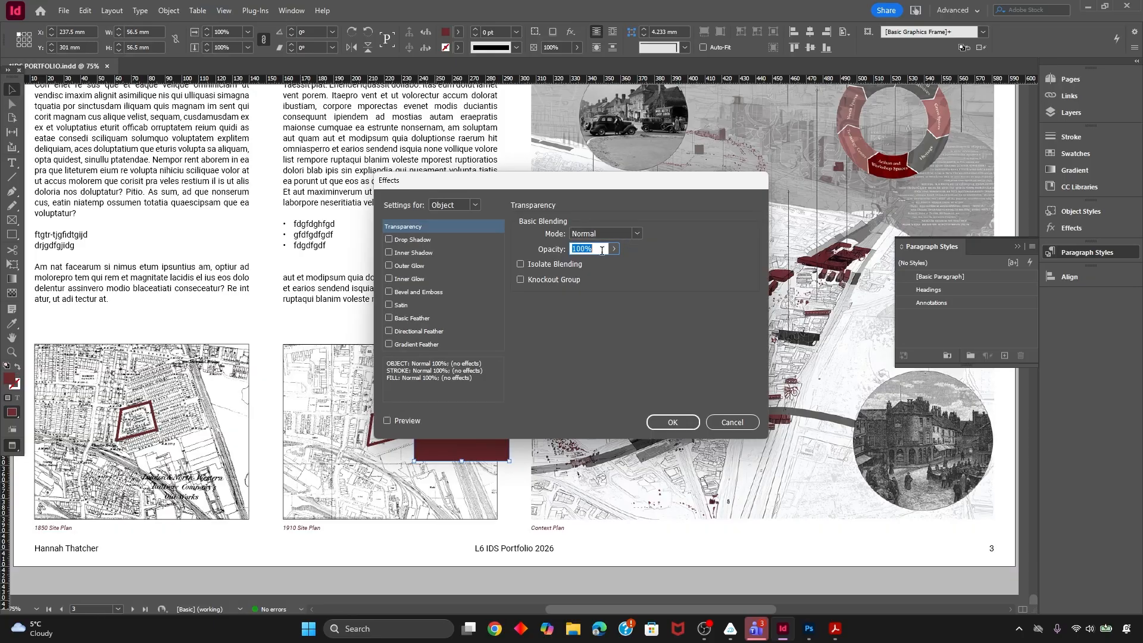
pyautogui.moveTo(614, 248); pyautogui.dragTo(576, 266)
pyautogui.click(673, 422)
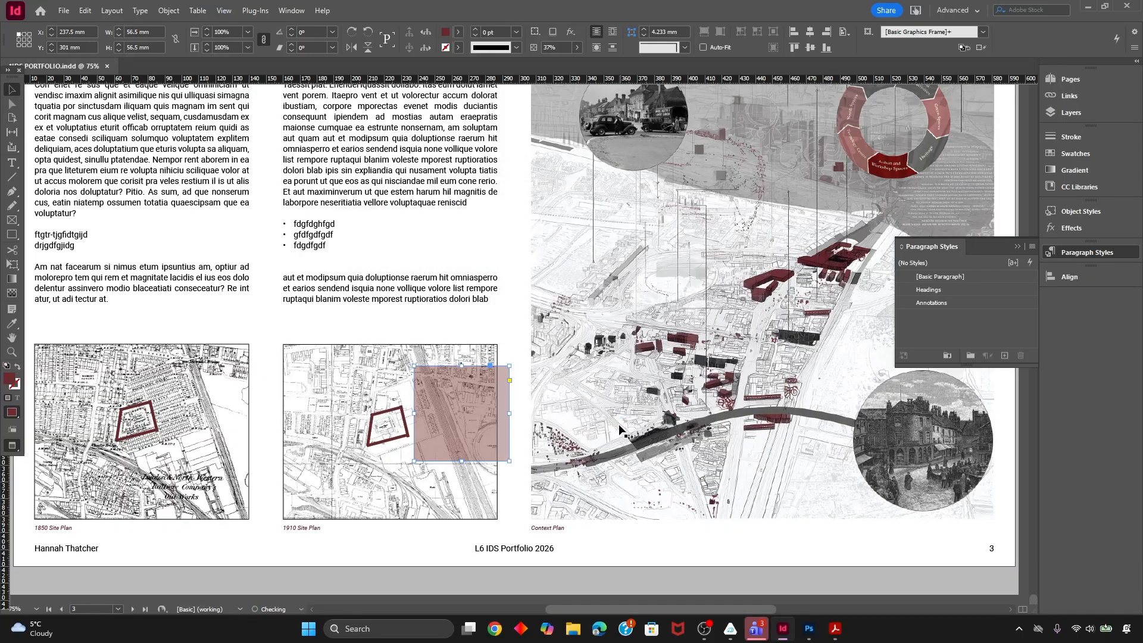
pyautogui.click(418, 331)
pyautogui.press('w')
pyautogui.press('w')
pyautogui.press('w')
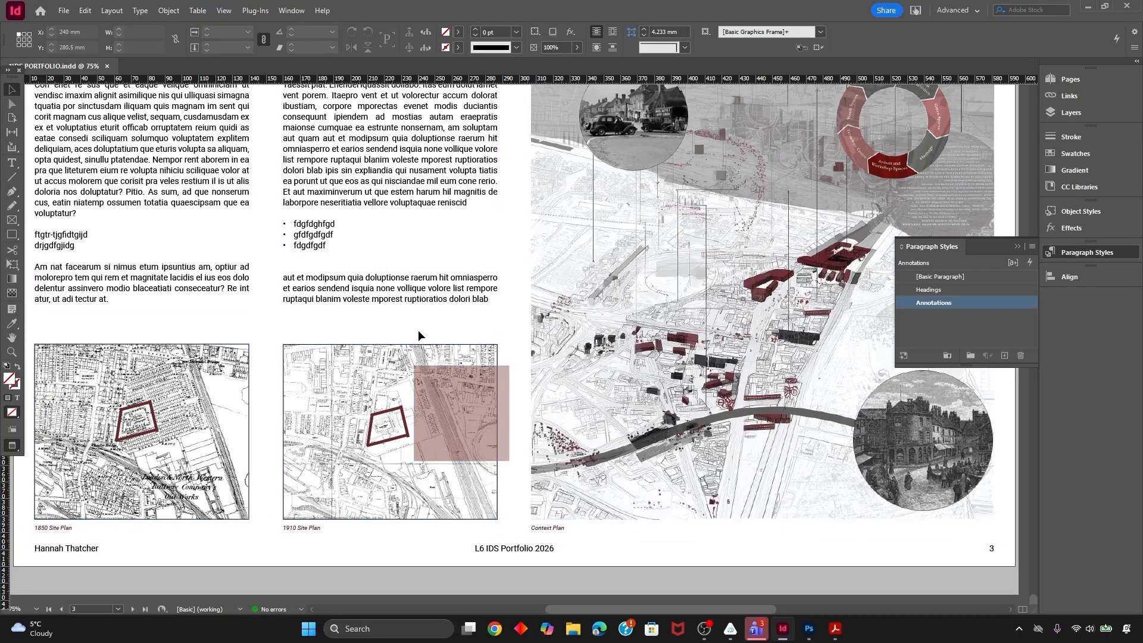
# Set the square's transparency to Multiply blending at 100% opacity and deselect it
pyautogui.rightClick(454, 387)
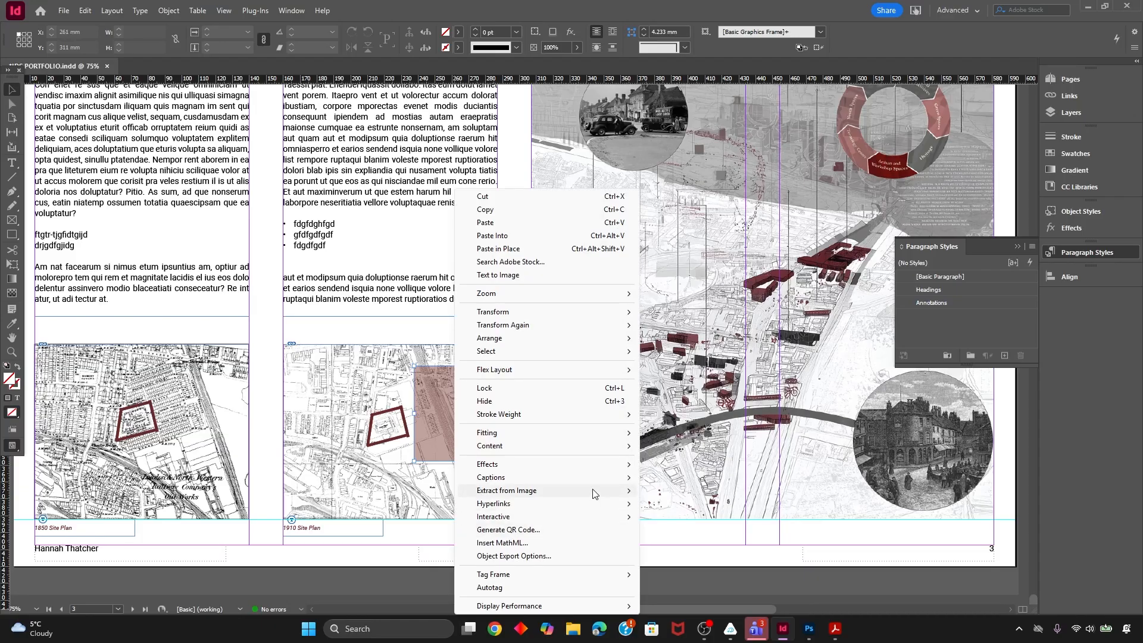
pyautogui.moveTo(616, 469)
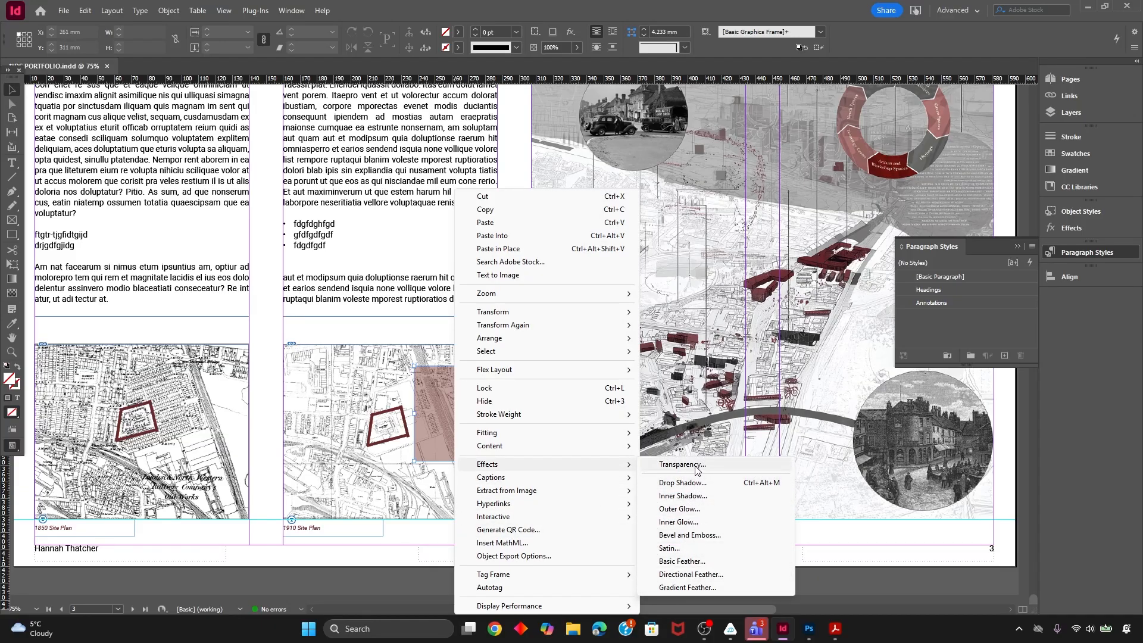
pyautogui.click(682, 464)
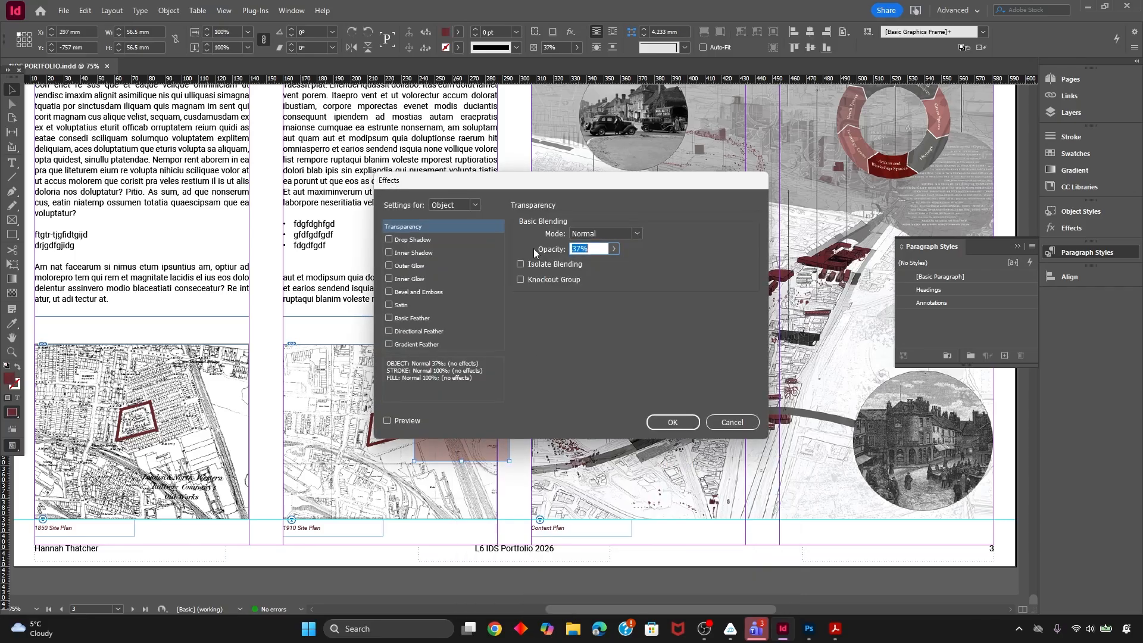
pyautogui.click(614, 249)
pyautogui.click(637, 233)
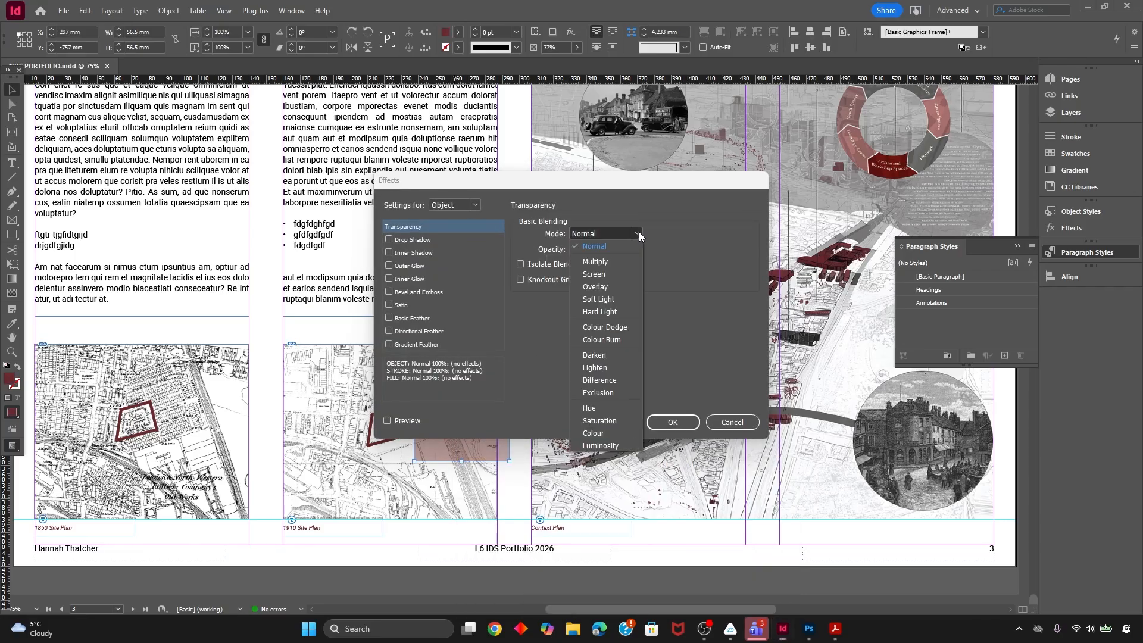
pyautogui.click(596, 263)
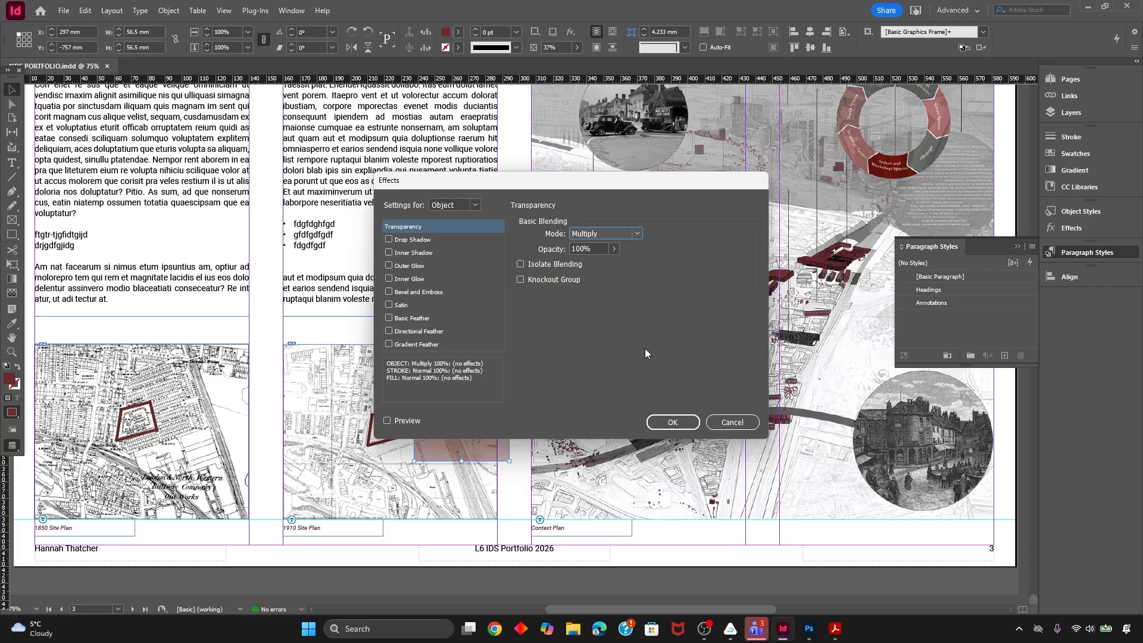
pyautogui.click(673, 422)
pyautogui.click(476, 333)
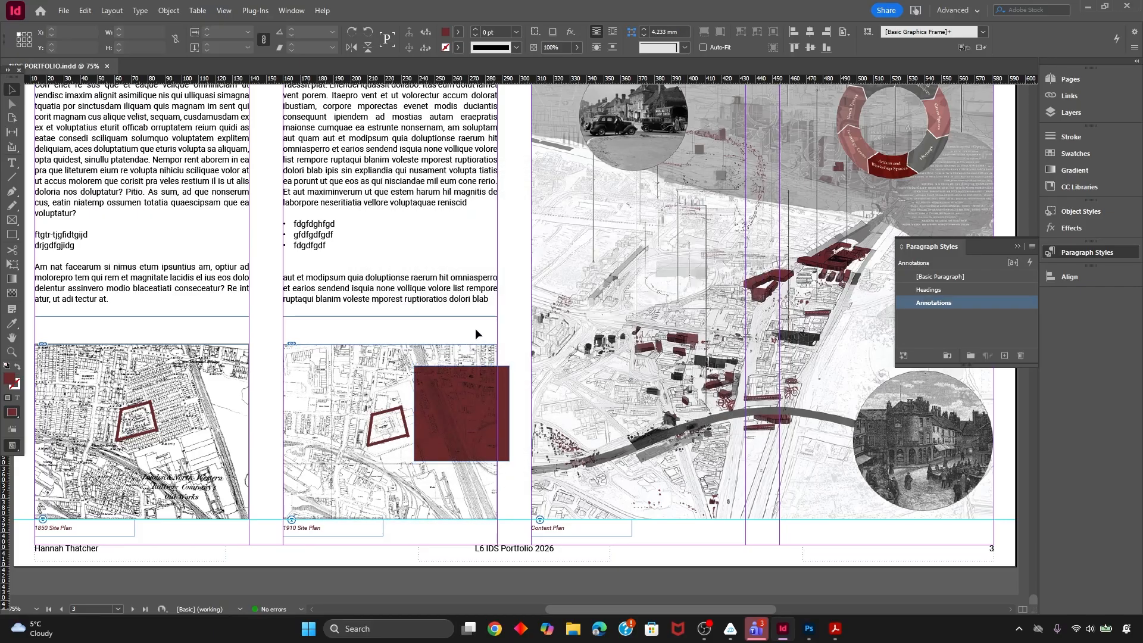
# Change the square's blending mode to Screen, deselect it and check the result with guides hidden
pyautogui.click(476, 402)
pyautogui.rightClick(479, 402)
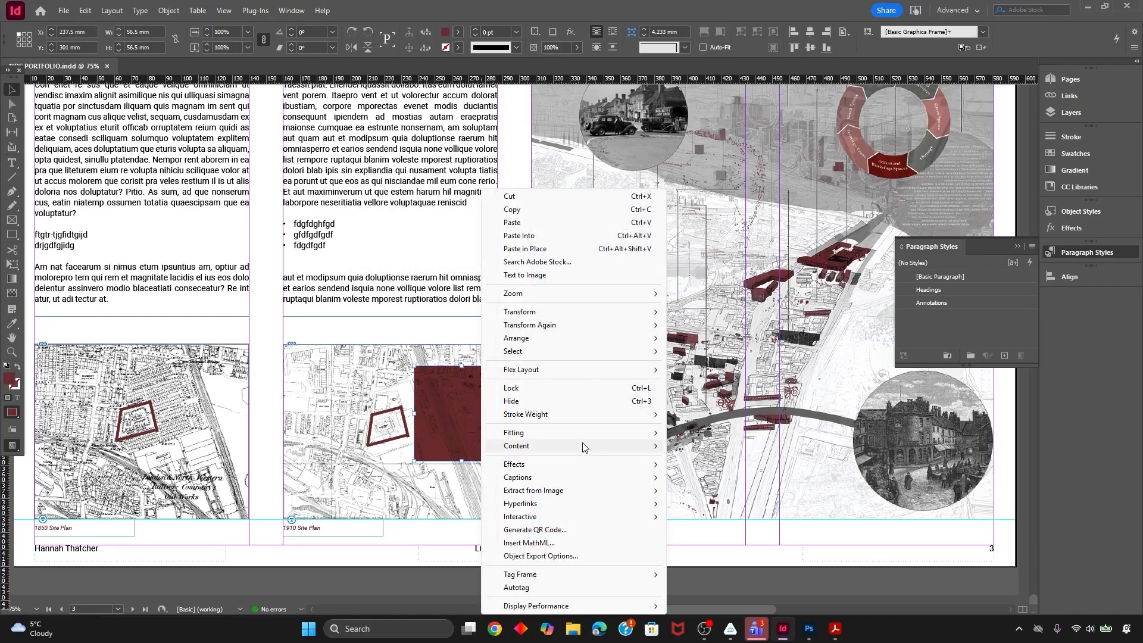
pyautogui.moveTo(580, 465)
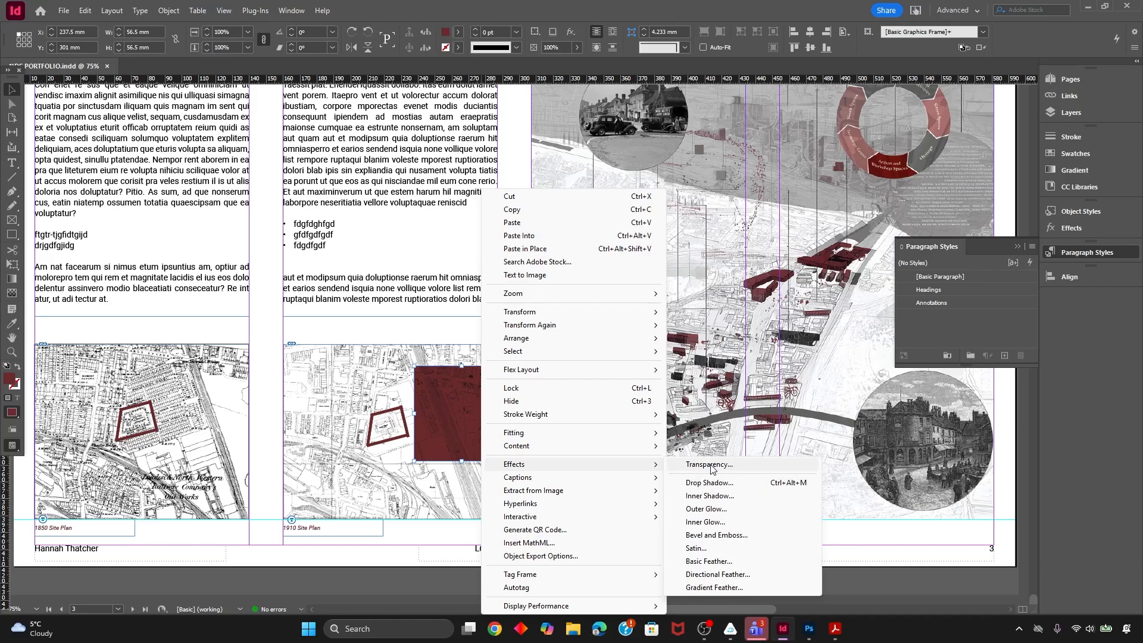
pyautogui.click(709, 464)
pyautogui.click(628, 234)
pyautogui.click(594, 274)
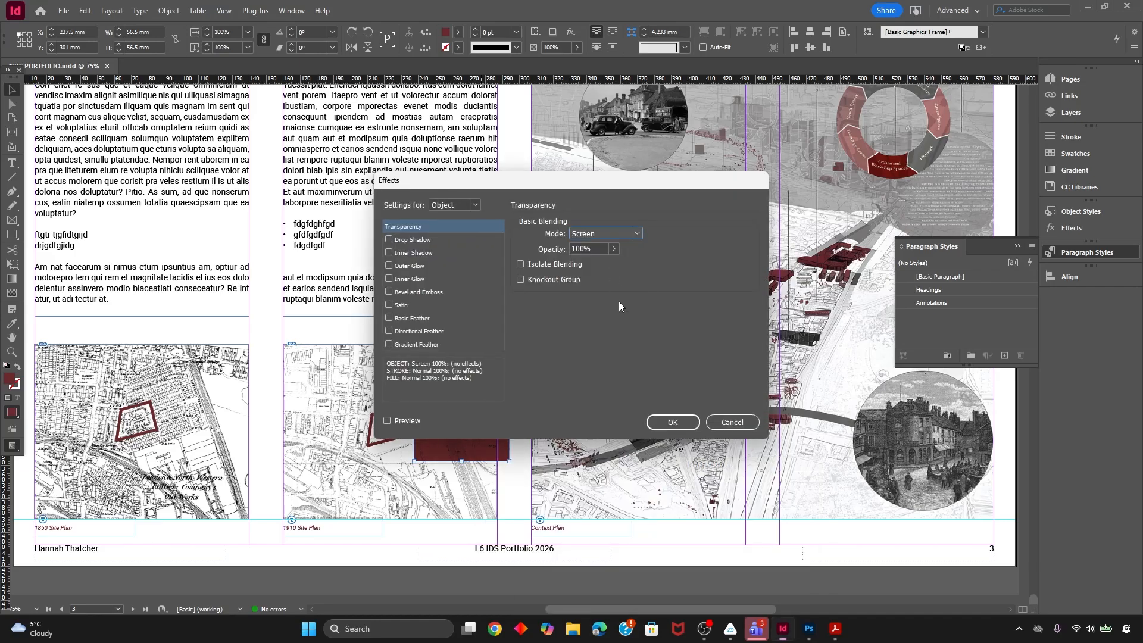
pyautogui.click(680, 425)
pyautogui.click(523, 340)
pyautogui.press('w')
pyautogui.press('w')
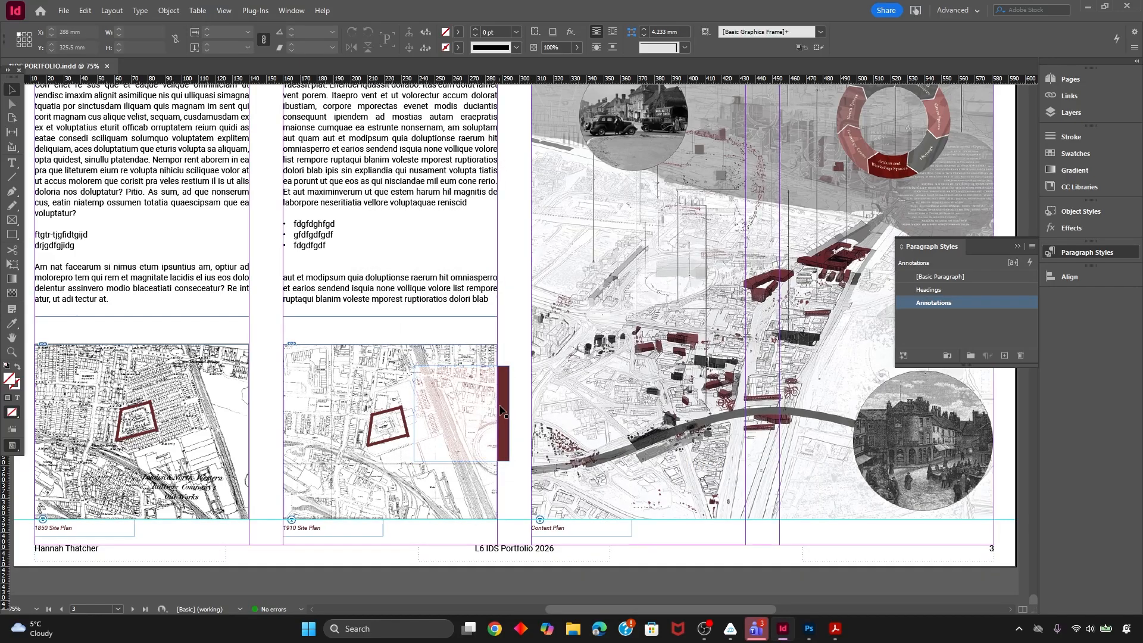
# Move the Screen-blended square left so that it lies fully within the 1910 Site Plan
pyautogui.click(456, 408)
pyautogui.click(516, 368)
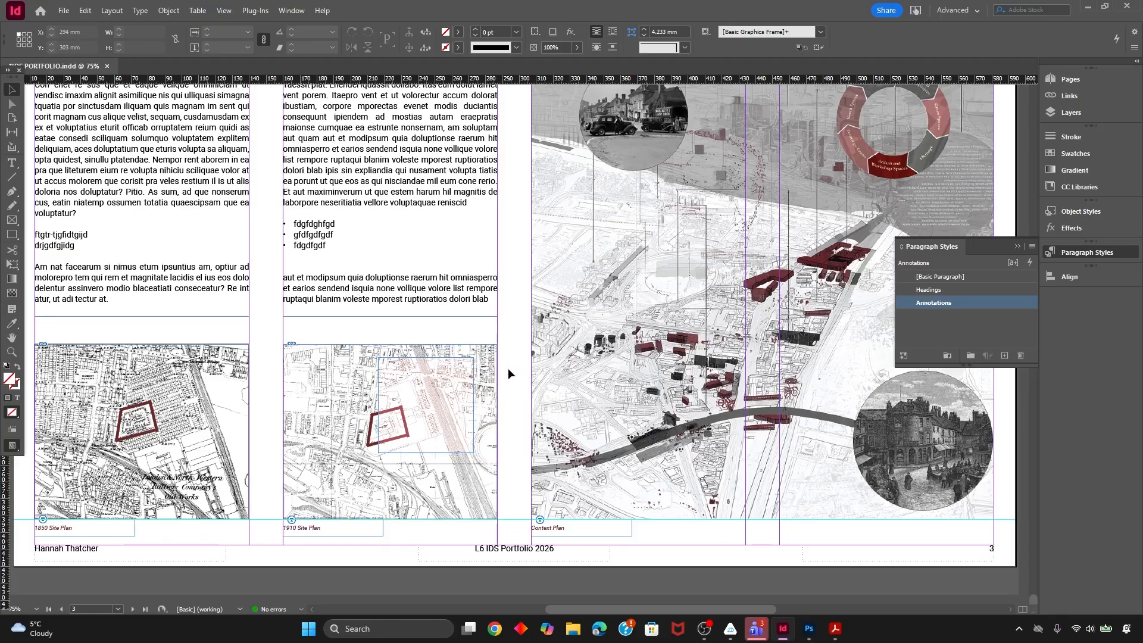
pyautogui.press('w')
pyautogui.press('w')
pyautogui.click(456, 397)
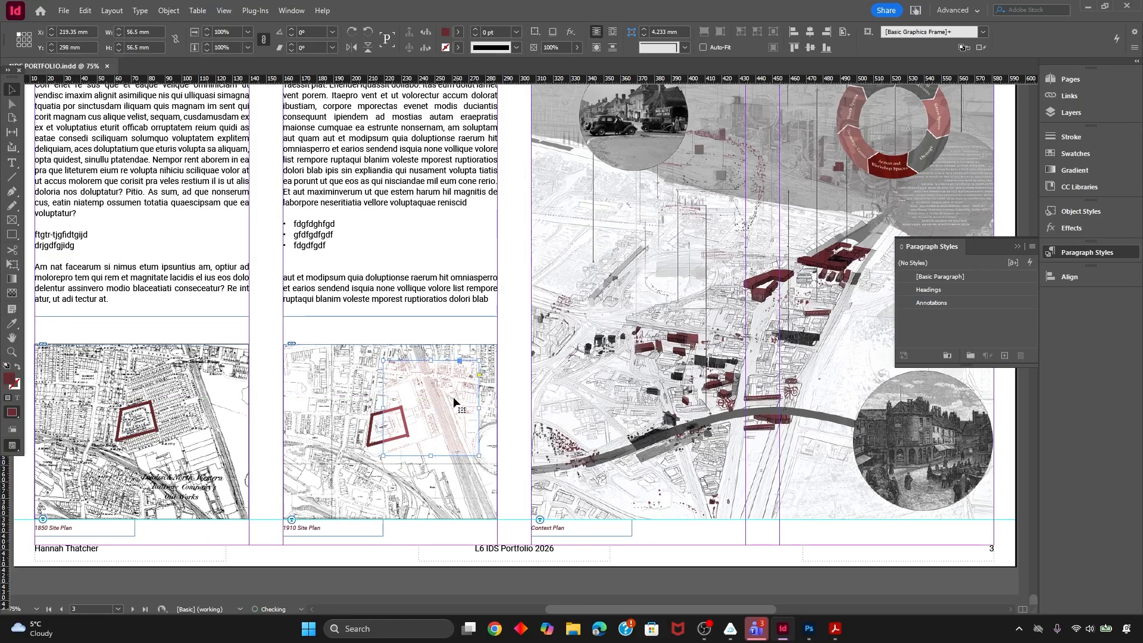
# Align the blended square with the upper-right corner of the 1910 Site Plan and check it with guides hidden
pyautogui.hotkey('ctrl', '=')
pyautogui.moveTo(511, 320); pyautogui.dragTo(576, 317)
pyautogui.press('w')
pyautogui.click(634, 406)
pyautogui.press('w')
pyautogui.click(559, 233)
pyautogui.press('w')
pyautogui.press('w')
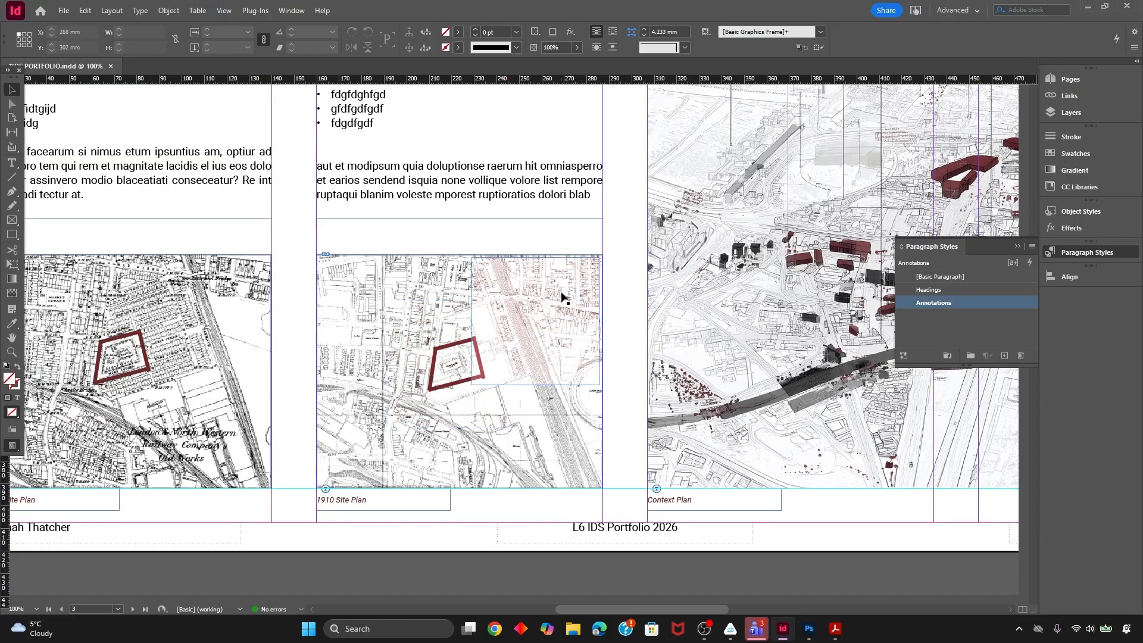
pyautogui.click(533, 219)
pyautogui.press('w')
pyautogui.press('w')
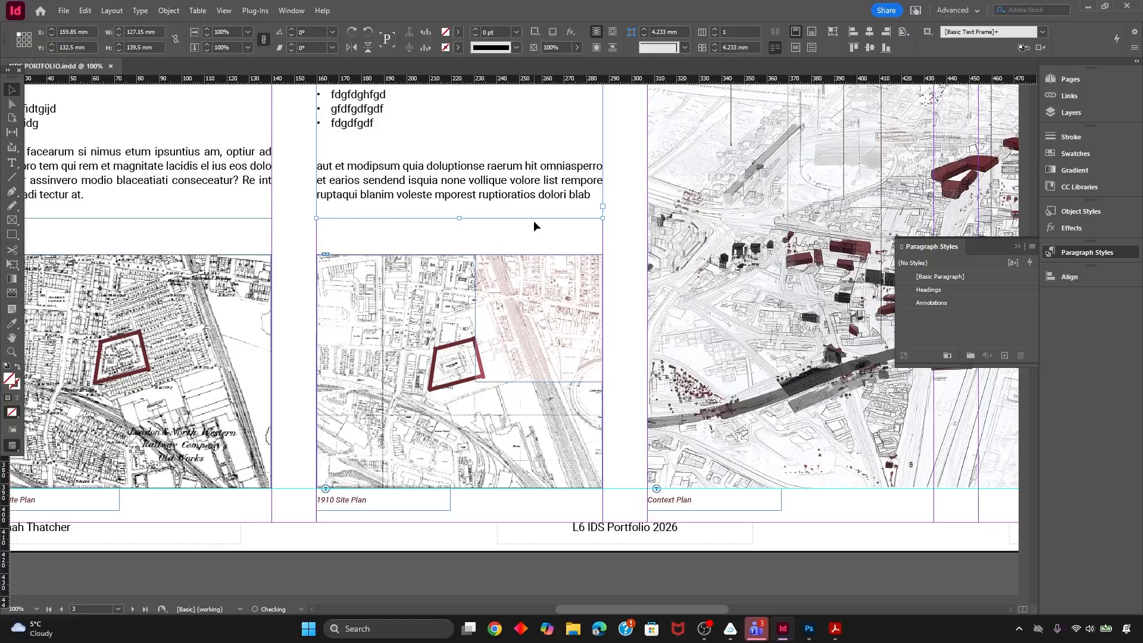
# Delete the blended square from the 1910 Site Plan on the Site Analysis page
pyautogui.hotkey('ctrl', '-')
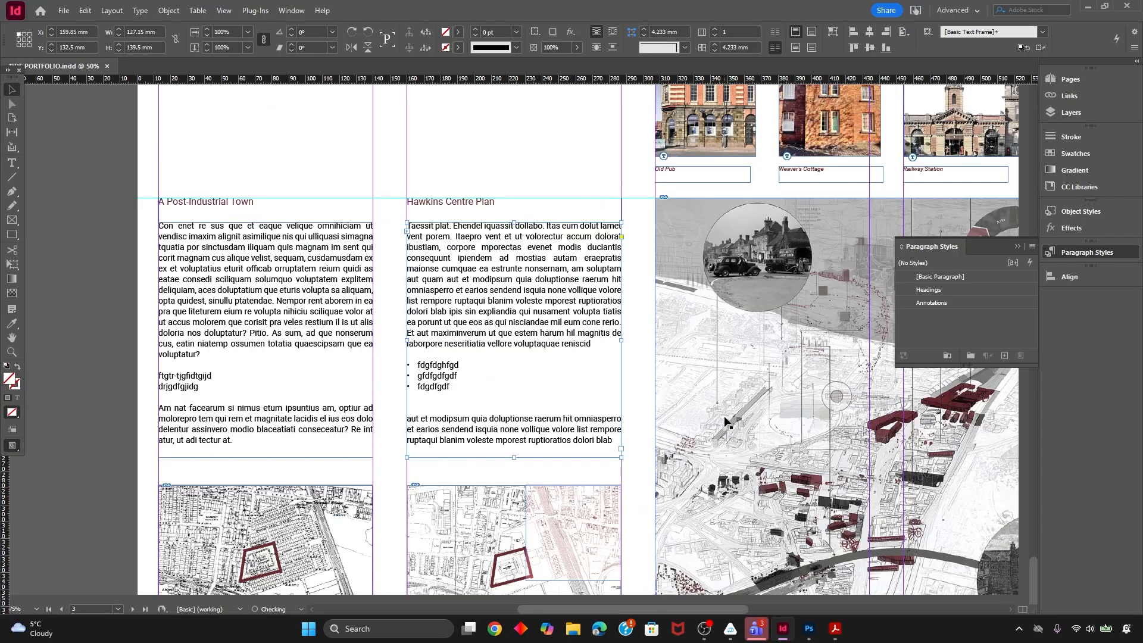
pyautogui.hotkey('ctrl', '-')
pyautogui.press('w')
pyautogui.click(559, 460)
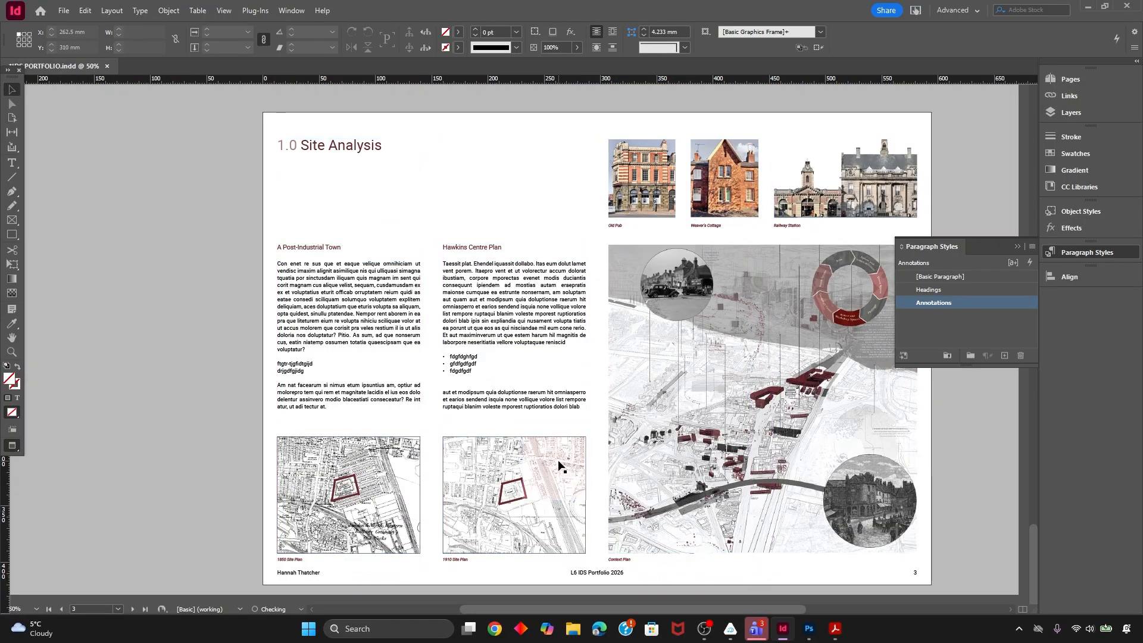
pyautogui.press('w')
pyautogui.press('Delete')
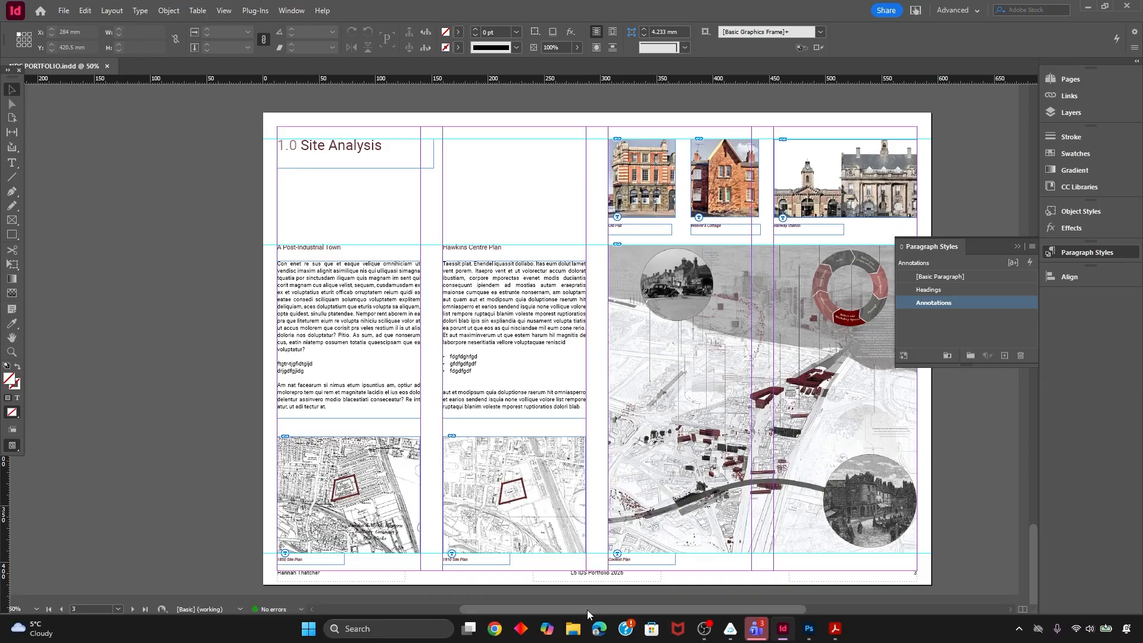
# Copy the Final Proposal heading from page 4 to the same position on blank page 5
pyautogui.moveTo(587, 609); pyautogui.dragTo(619, 603)
pyautogui.hotkey('ctrl', '-')
pyautogui.scroll(-10, 651, 498)
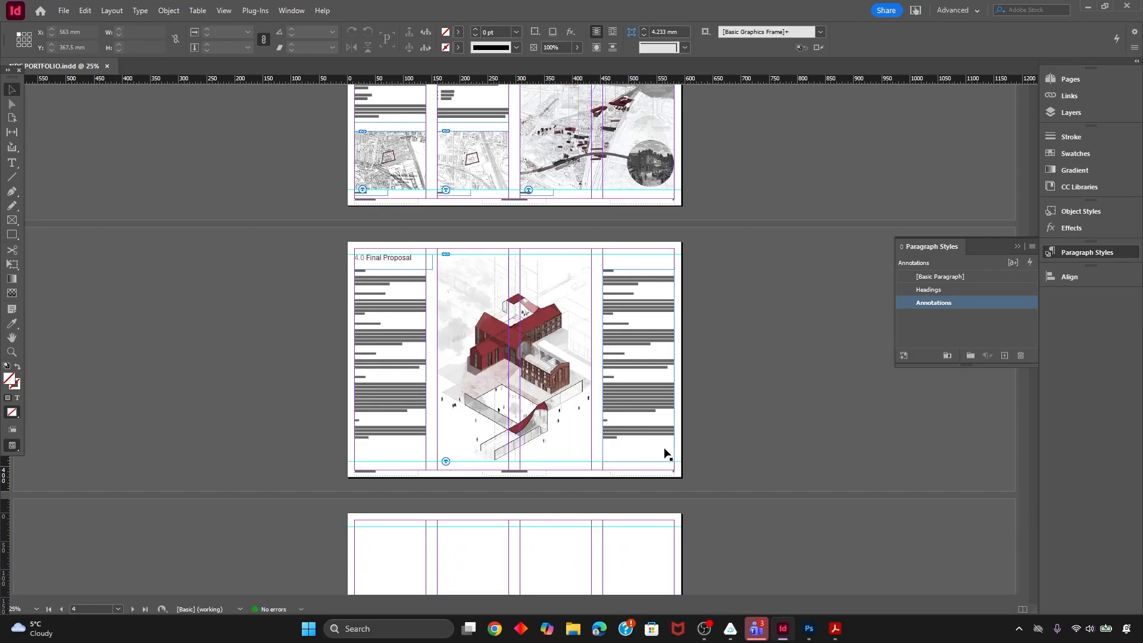
pyautogui.scroll(1, 518, 449)
pyautogui.click(405, 132)
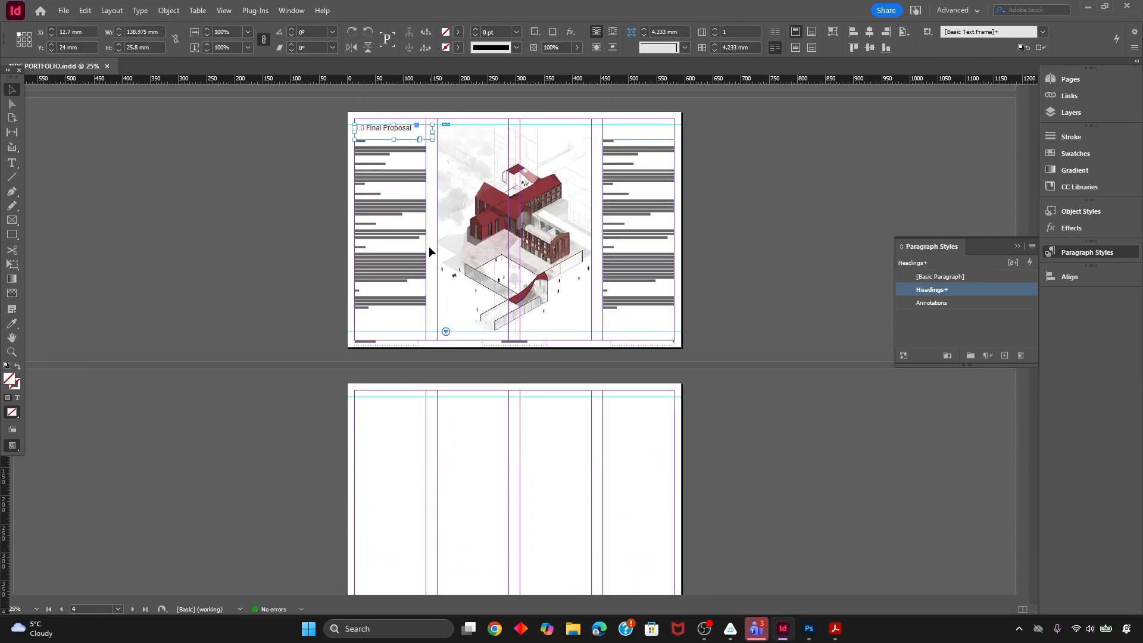
pyautogui.moveTo(381, 139); pyautogui.dragTo(395, 403)
pyautogui.scroll(-2, 564, 374)
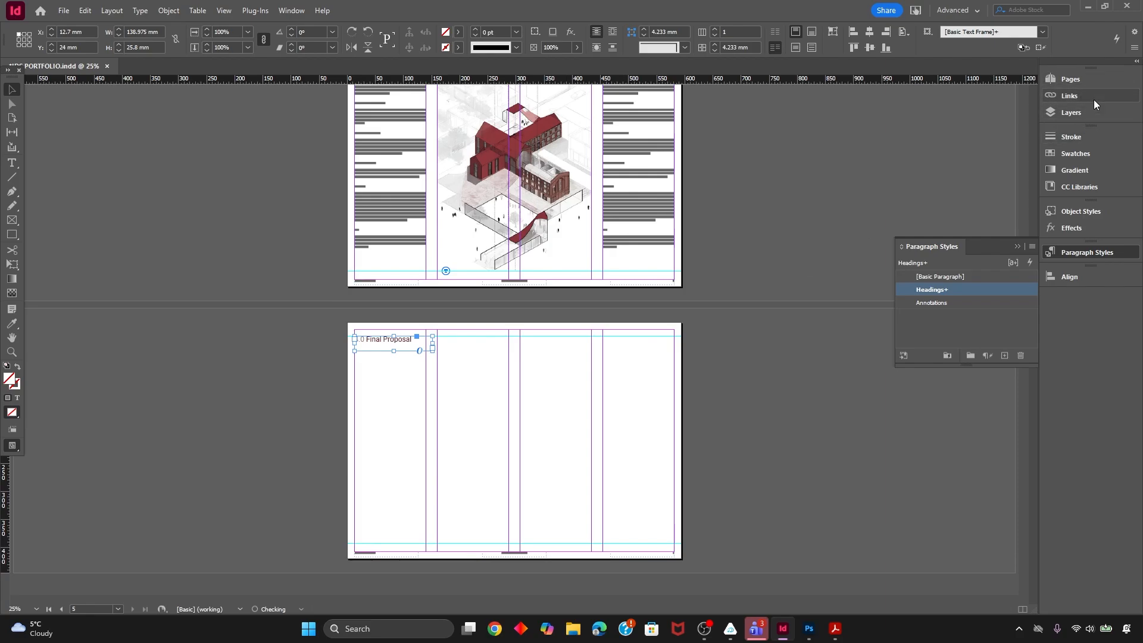
# Add a new page at the end of the document and duplicate page 4 with the Final Proposal layout
pyautogui.click(1017, 245)
pyautogui.click(1069, 80)
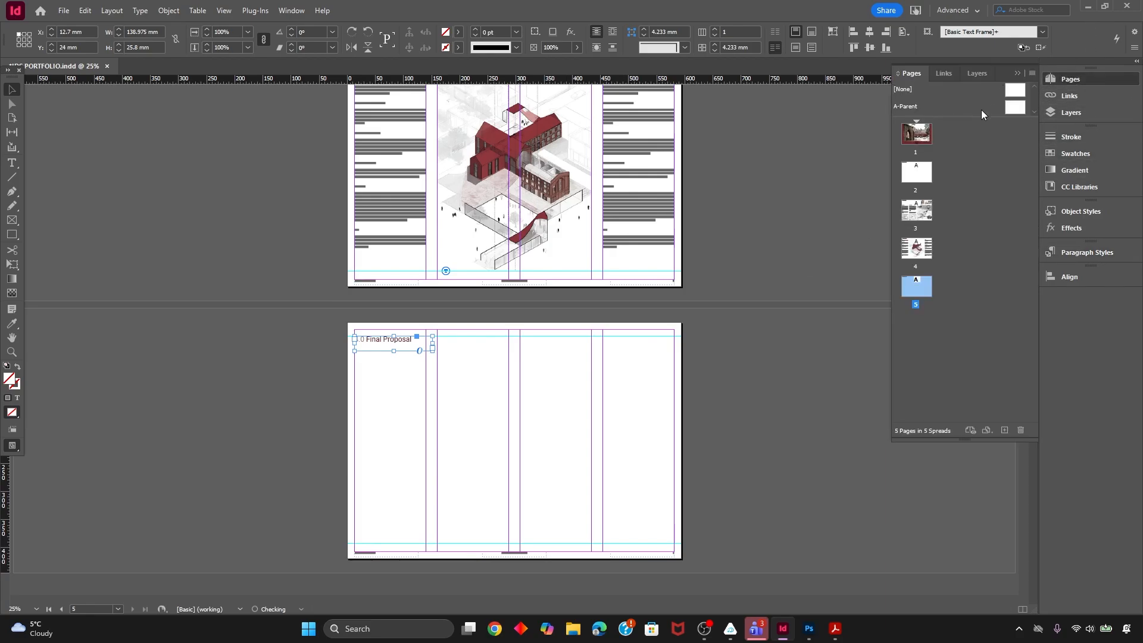
pyautogui.click(1005, 429)
pyautogui.rightClick(915, 248)
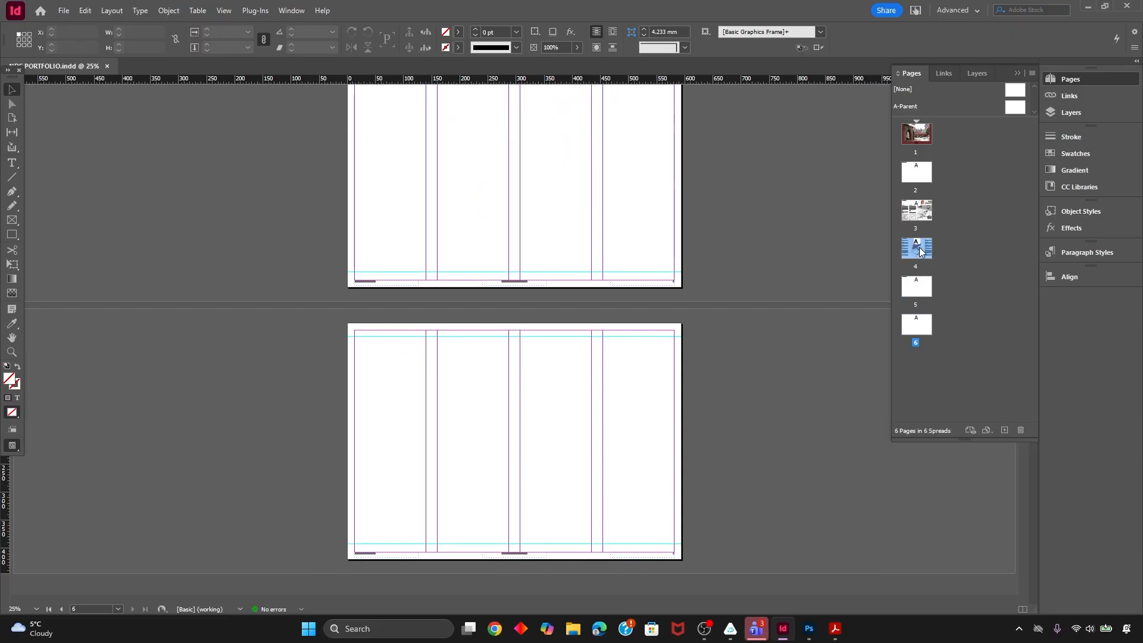
pyautogui.click(961, 281)
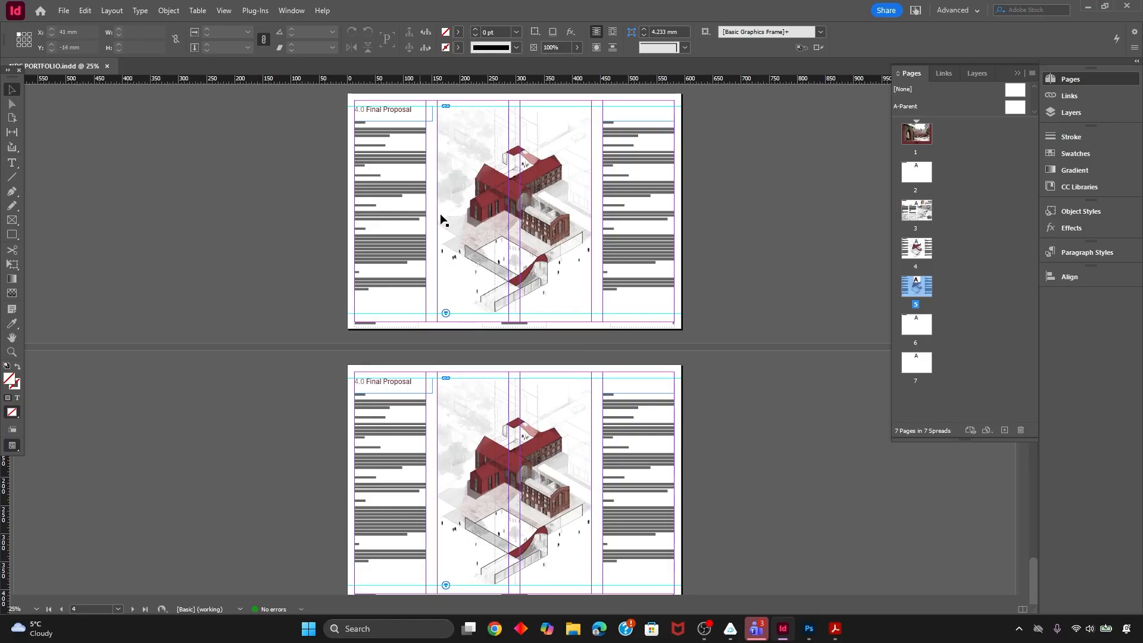
# Replace the axonometric image on the duplicated Final Proposal page 5 with the Cover image and fit the frame to its content
pyautogui.scroll(-3, 518, 411)
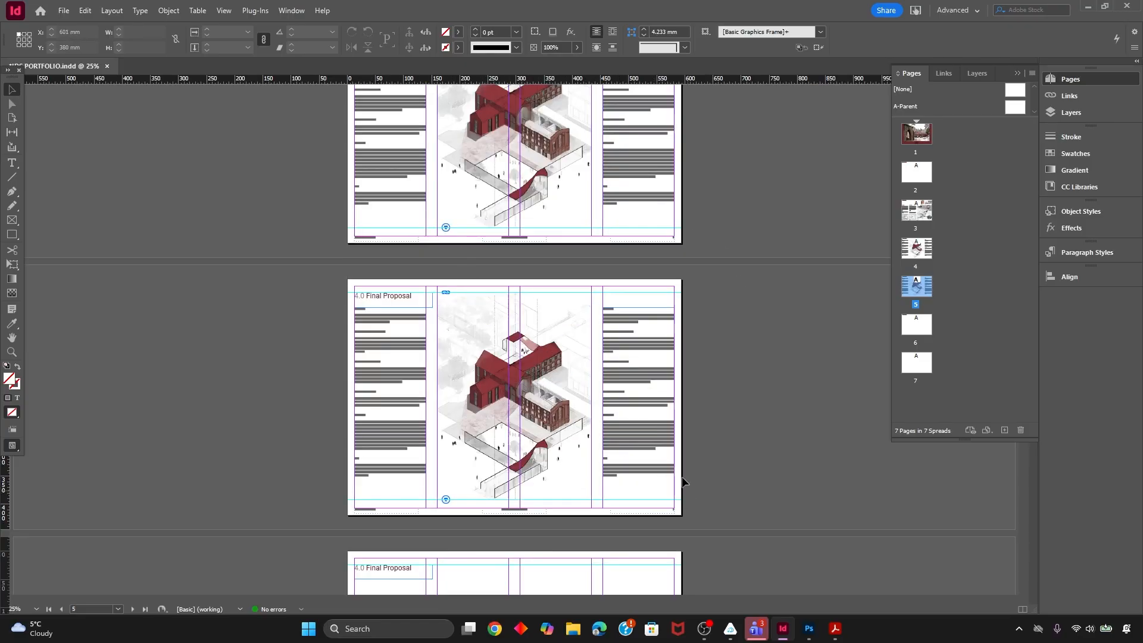
pyautogui.click(558, 367)
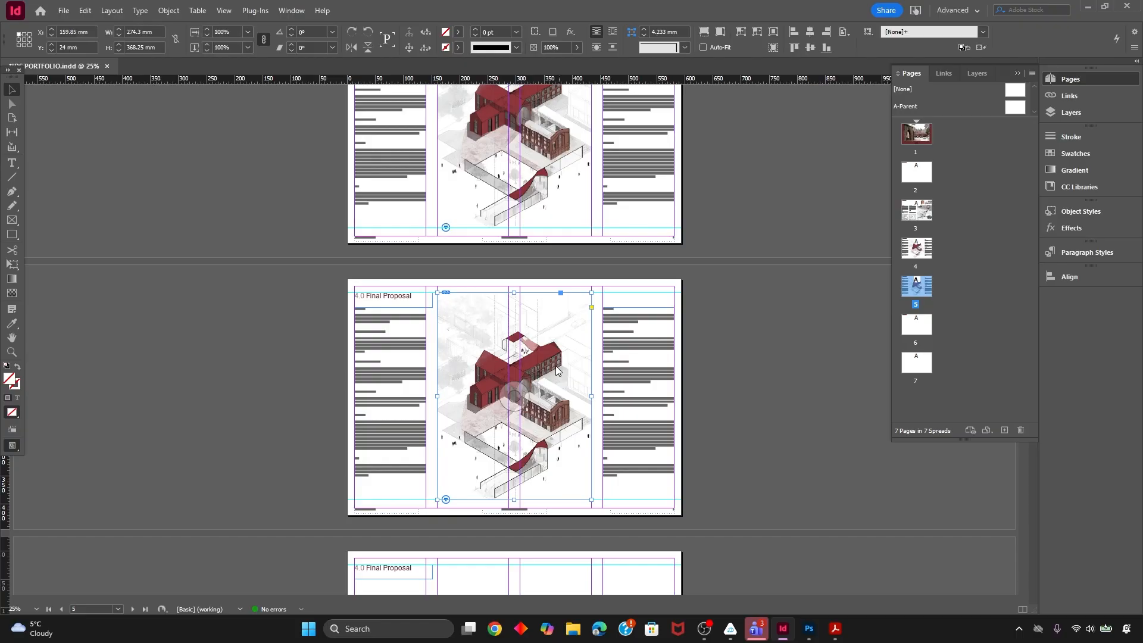
pyautogui.hotkey('ctrl', 'd')
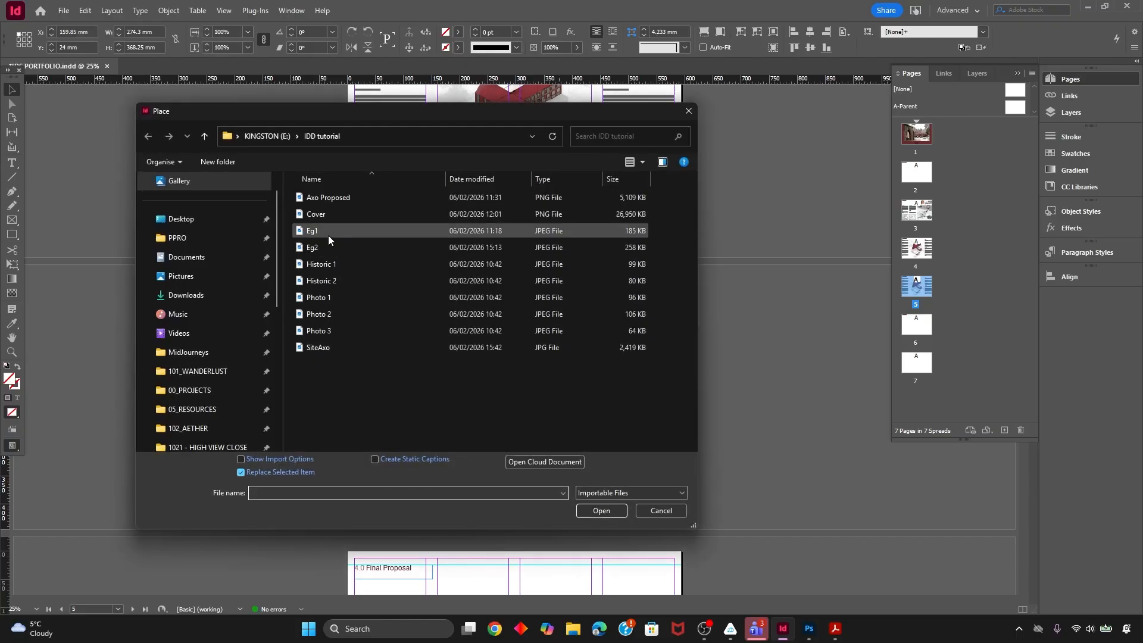
pyautogui.doubleClick(333, 210)
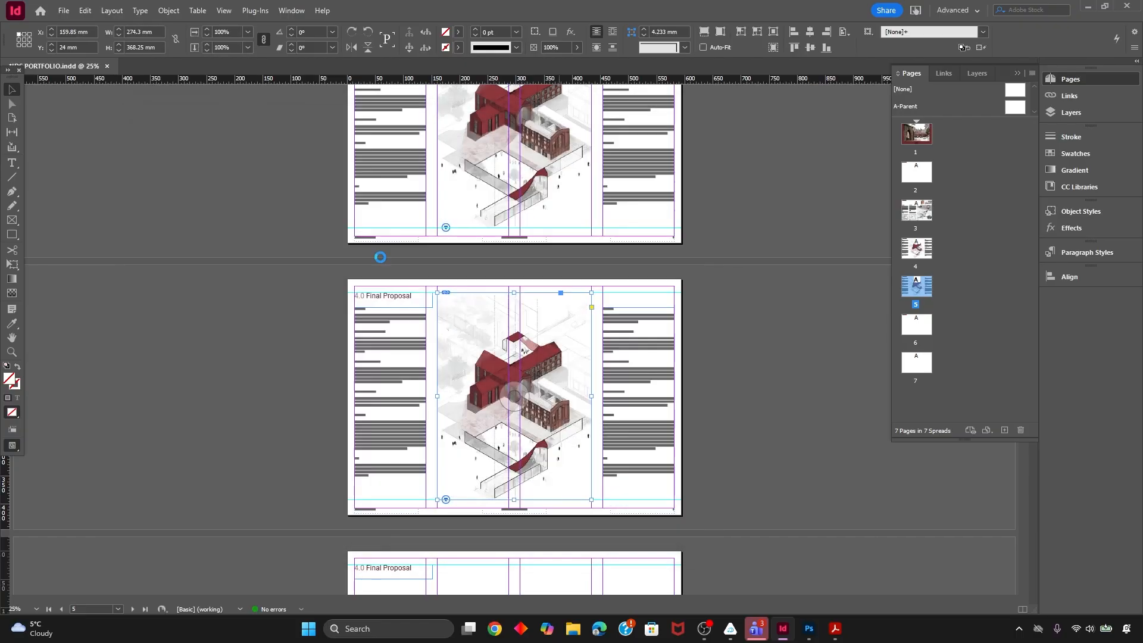
pyautogui.hotkey('ctrl', 'alt', 'c')
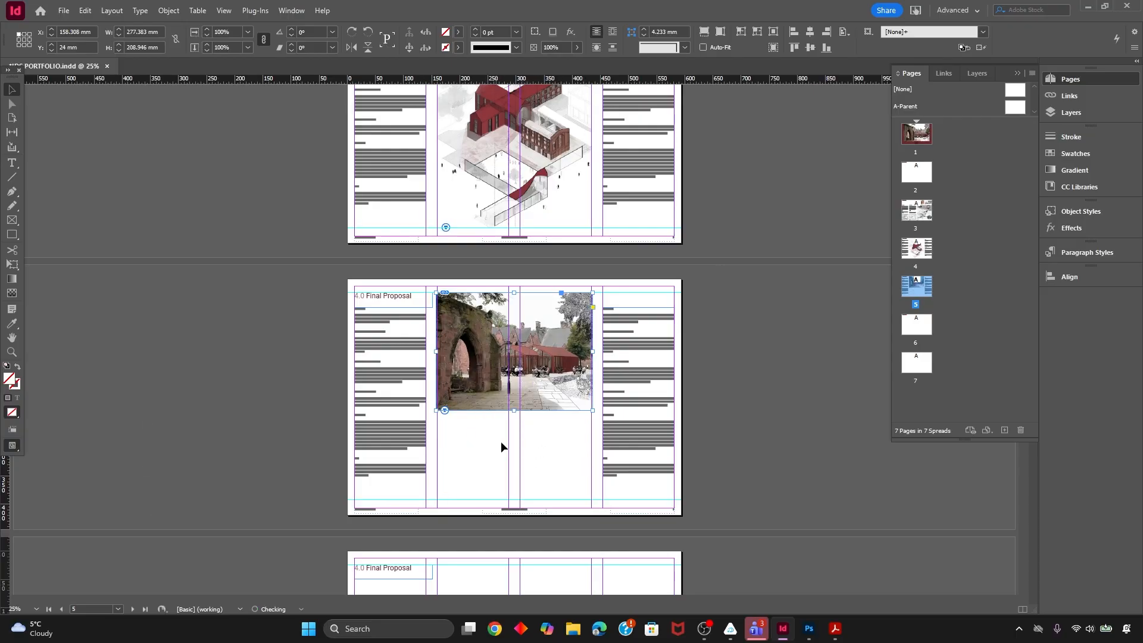
# Undo the Cover image replacement and the duplication of the Final Proposal page
pyautogui.hotkey('ctrl', 'z')
pyautogui.hotkey('ctrl', 'z')
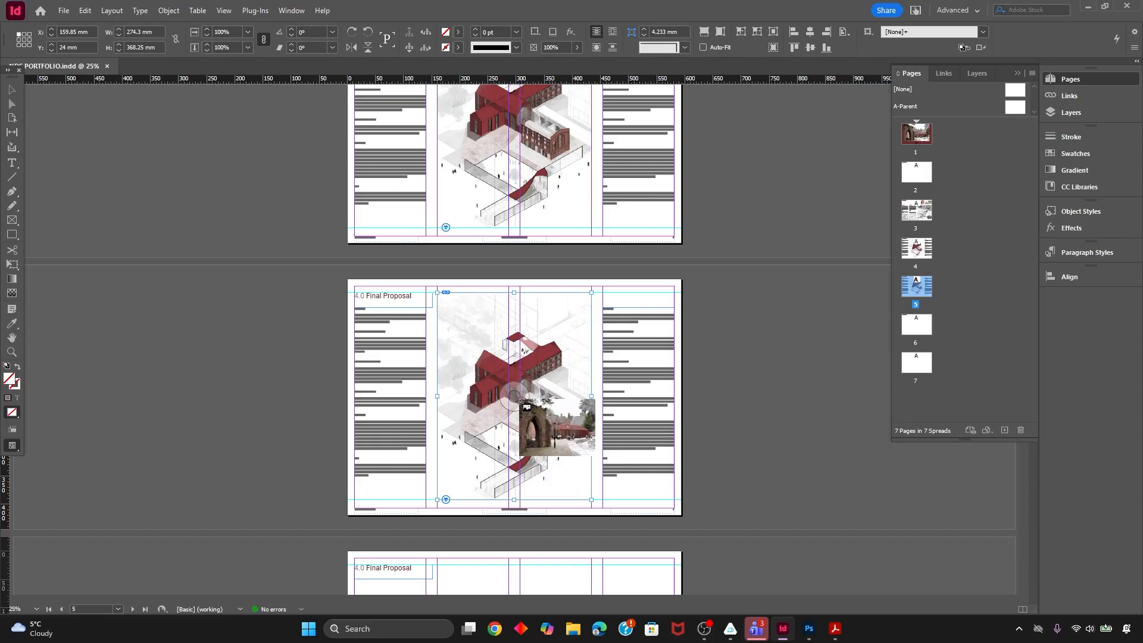
pyautogui.click(504, 368)
pyautogui.hotkey('ctrl', 'z')
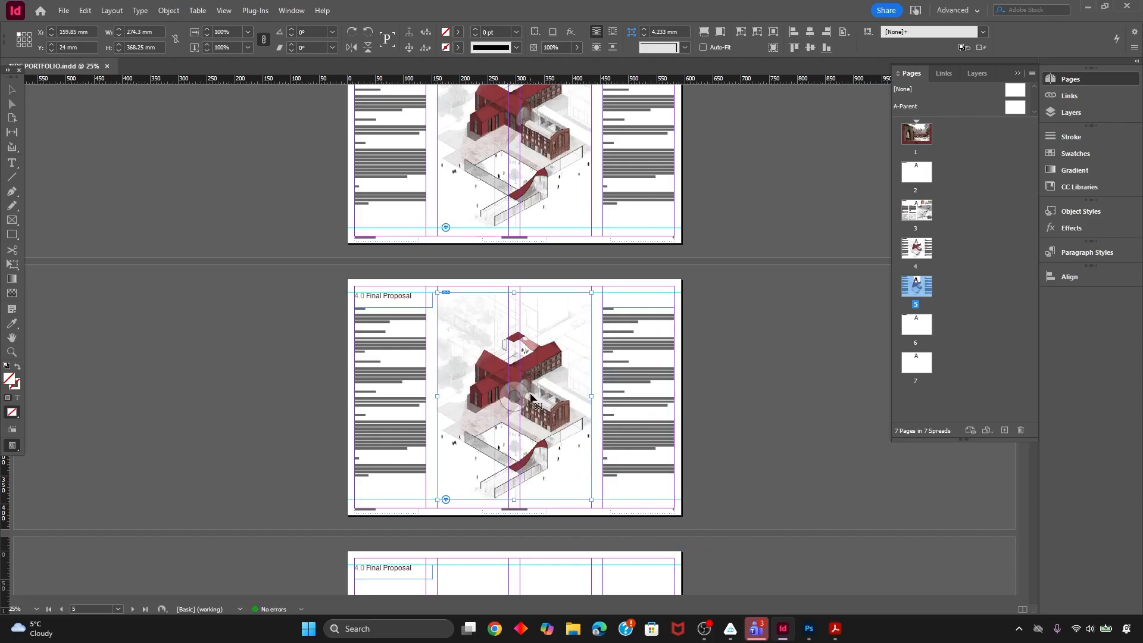
pyautogui.press('Escape')
pyautogui.hotkey('ctrl', 'z')
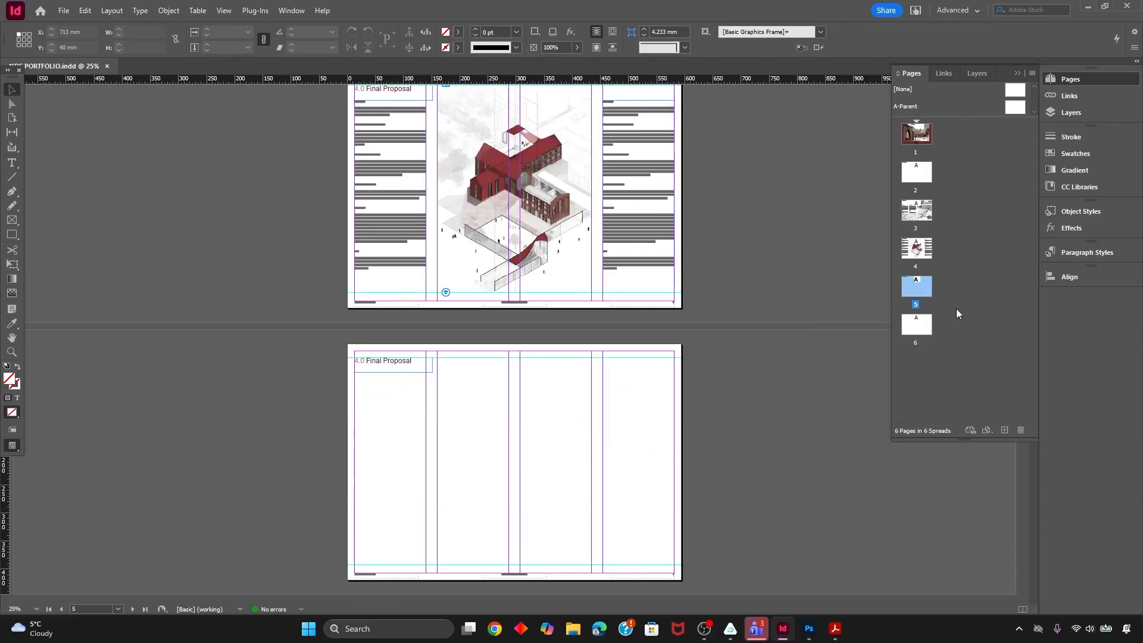
pyautogui.scroll(-3, 449, 390)
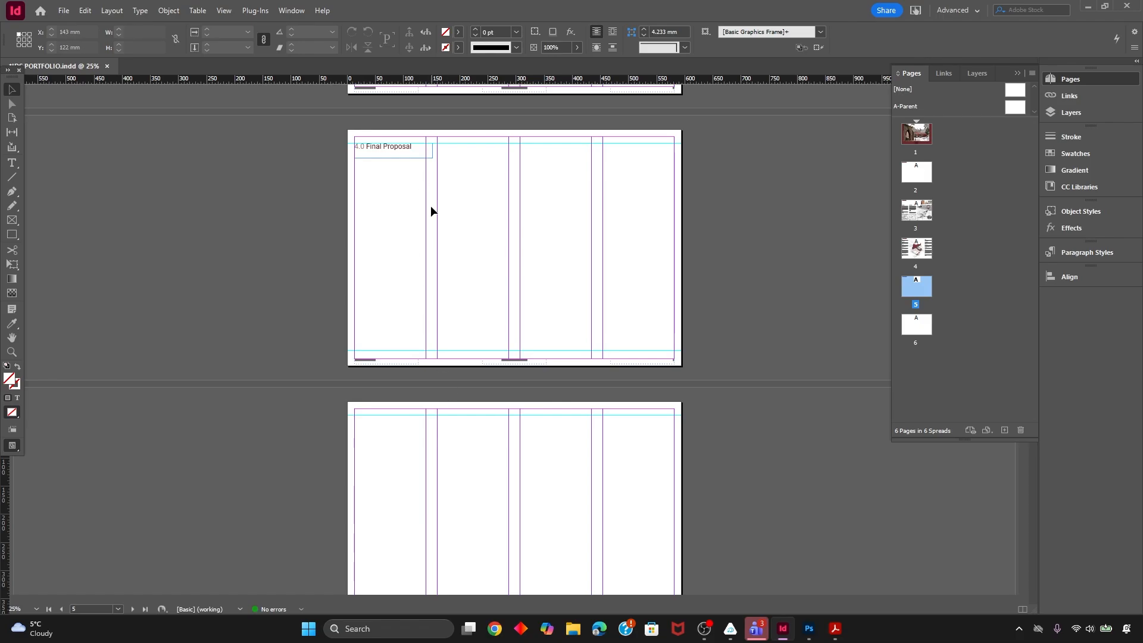
# Move the finished Final Proposal page from position 4 to the end of the document
pyautogui.scroll(3, 431, 205)
pyautogui.doubleClick(900, 256)
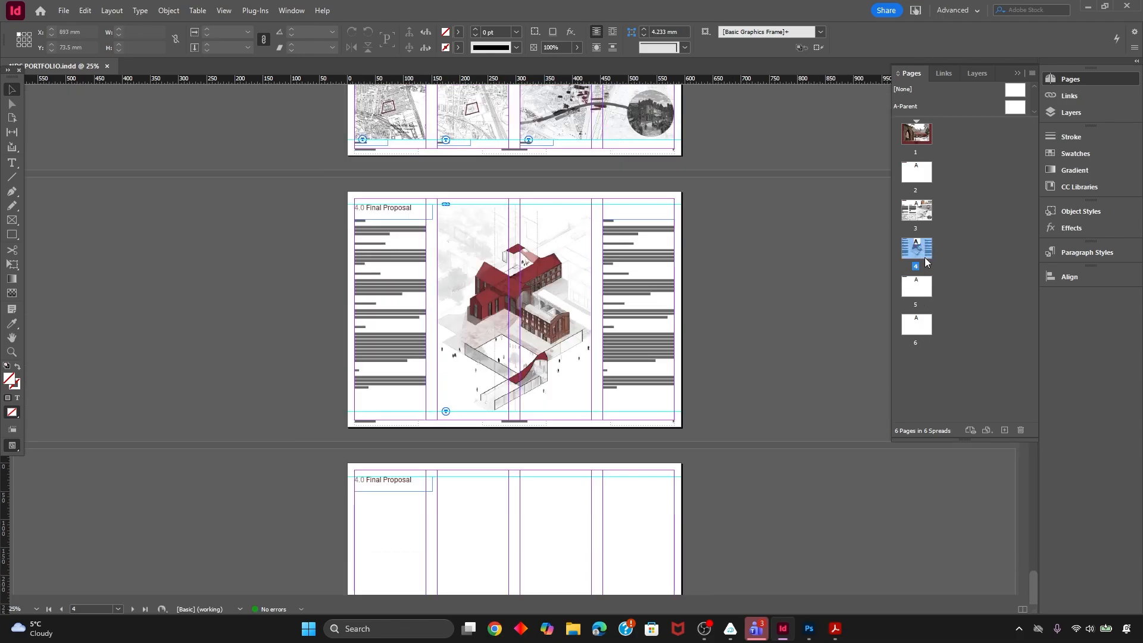
pyautogui.moveTo(936, 308); pyautogui.dragTo(938, 317)
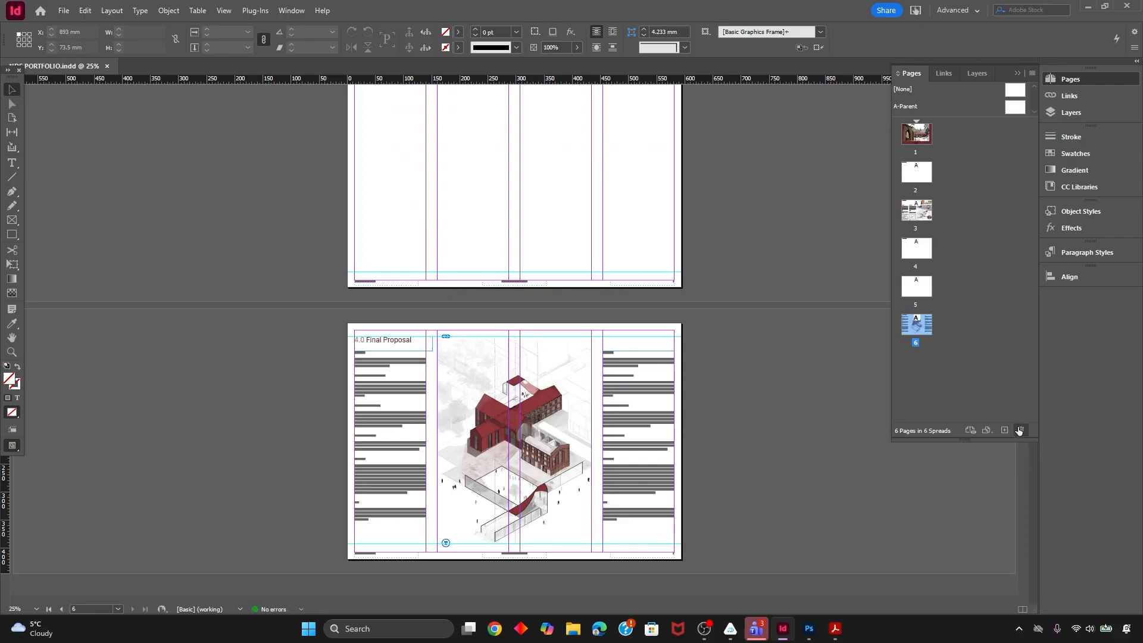
# Change the section number in page 4's Final Proposal heading to 2.0
pyautogui.scroll(7, 502, 297)
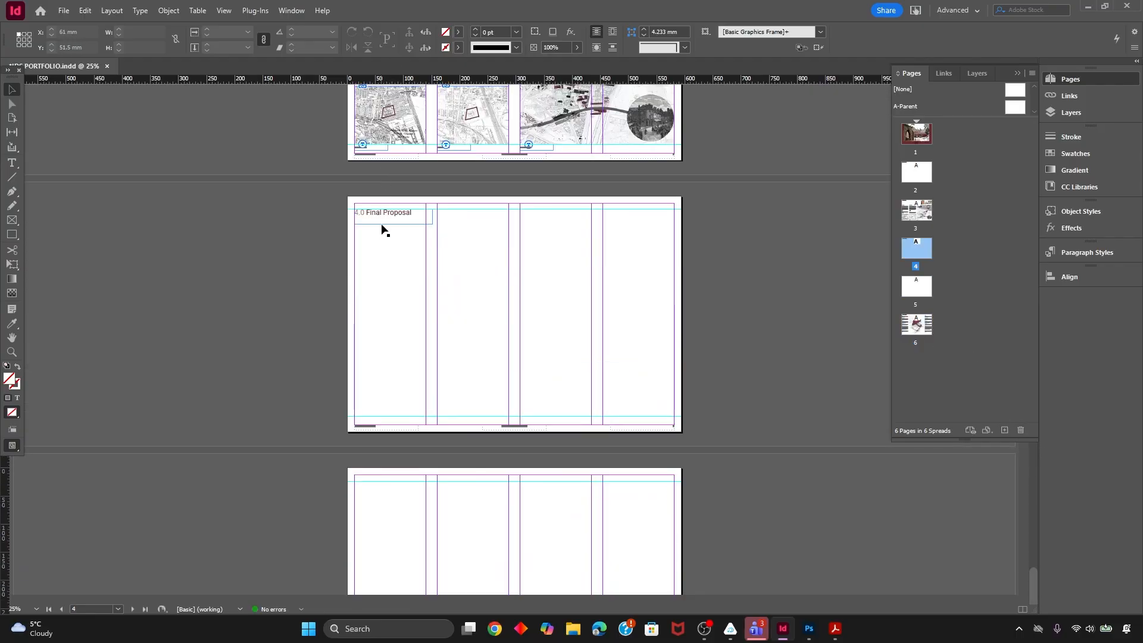
pyautogui.doubleClick(402, 219)
pyautogui.hotkey('ctrl', 'a')
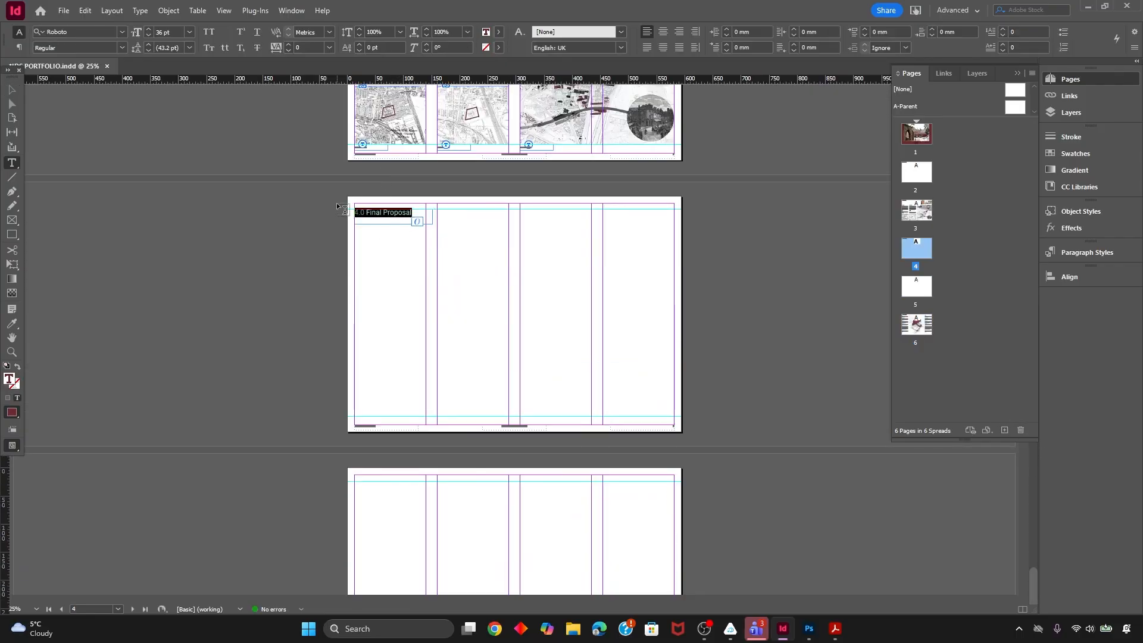
pyautogui.write('2')
pyautogui.hotkey('ctrl', 'z')
pyautogui.hotkey('ctrl', '=')
pyautogui.hotkey('ctrl', '=')
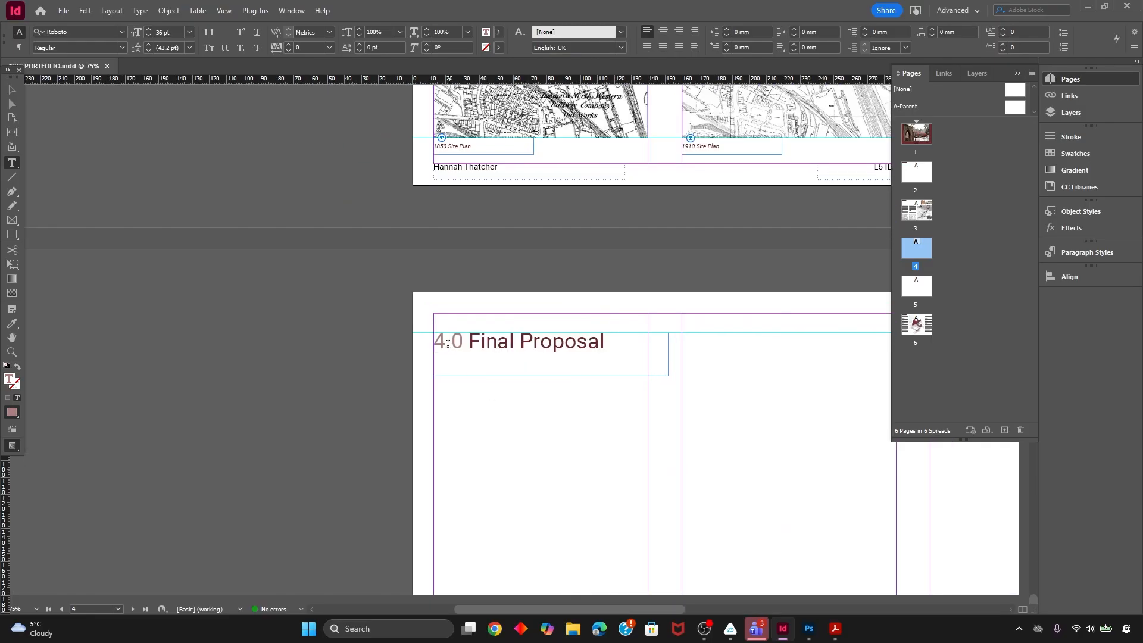
pyautogui.press('Home')
pyautogui.hotkey('shift', 'Right')
pyautogui.write('2')
# Replace the heading title after the number on page 4 with "Design Development"
pyautogui.hotkey('shift', 'End')
pyautogui.write('Dwsign Develo')
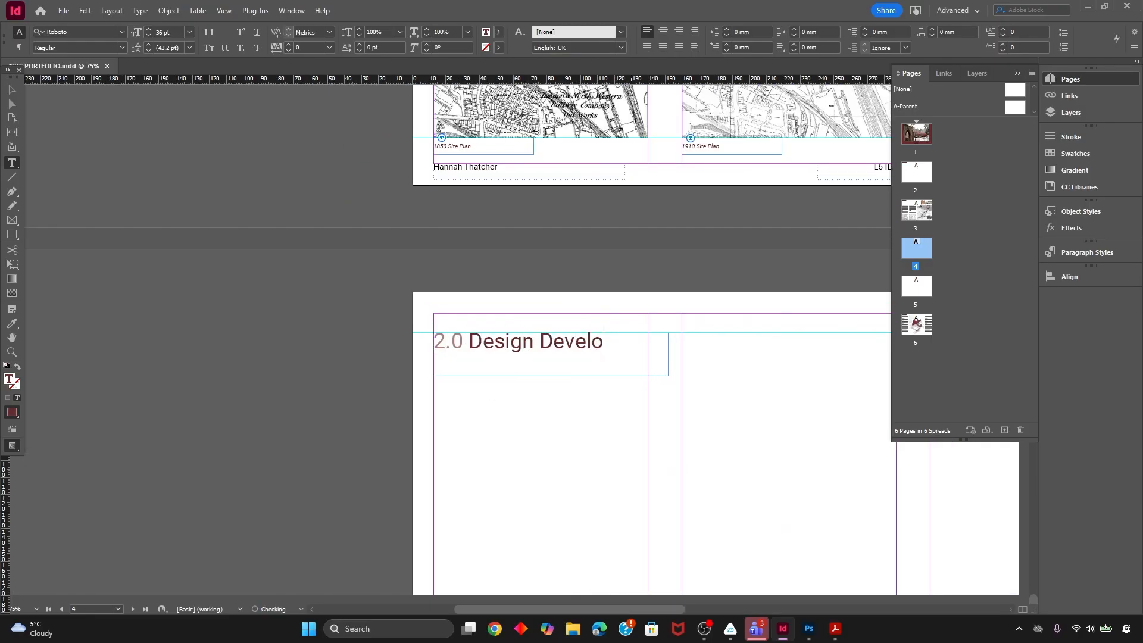
pyautogui.press('BackSpace')
pyautogui.press('BackSpace')
pyautogui.press('BackSpace')
pyautogui.press('BackSpace')
pyautogui.press('BackSpace')
pyautogui.press('BackSpace')
pyautogui.press('BackSpace')
pyautogui.press('BackSpace')
pyautogui.write('lopment')
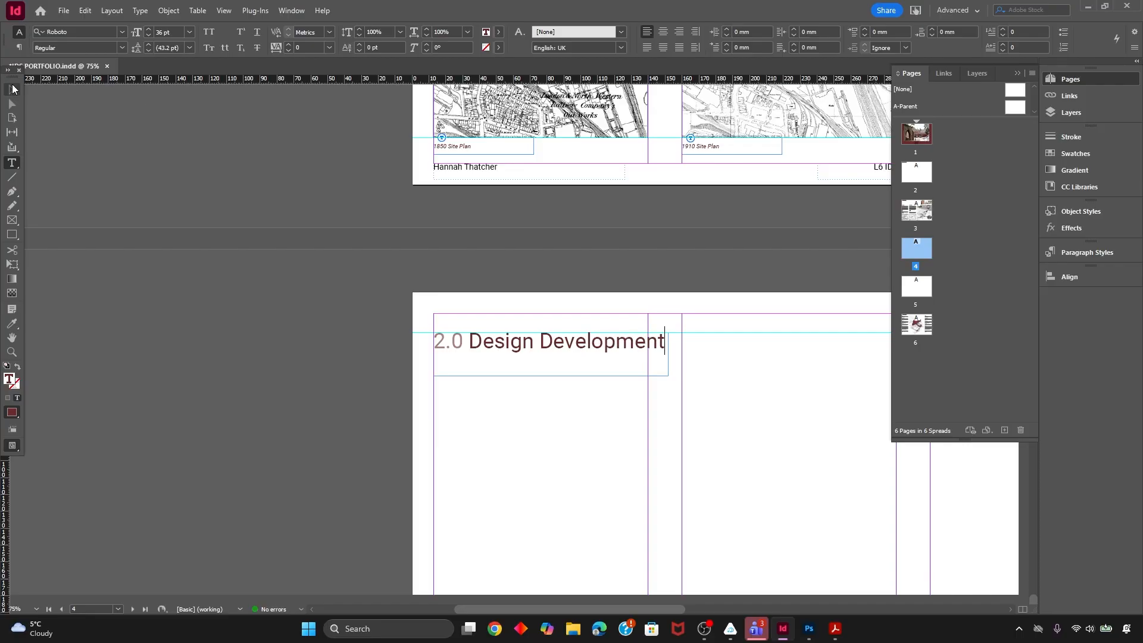
# Change the Final Proposal heading on page 5 to "3.0 Design Details"
pyautogui.scroll(-10, 524, 360)
pyautogui.hscroll(-2, 552, 263)
pyautogui.tripleClick(526, 254)
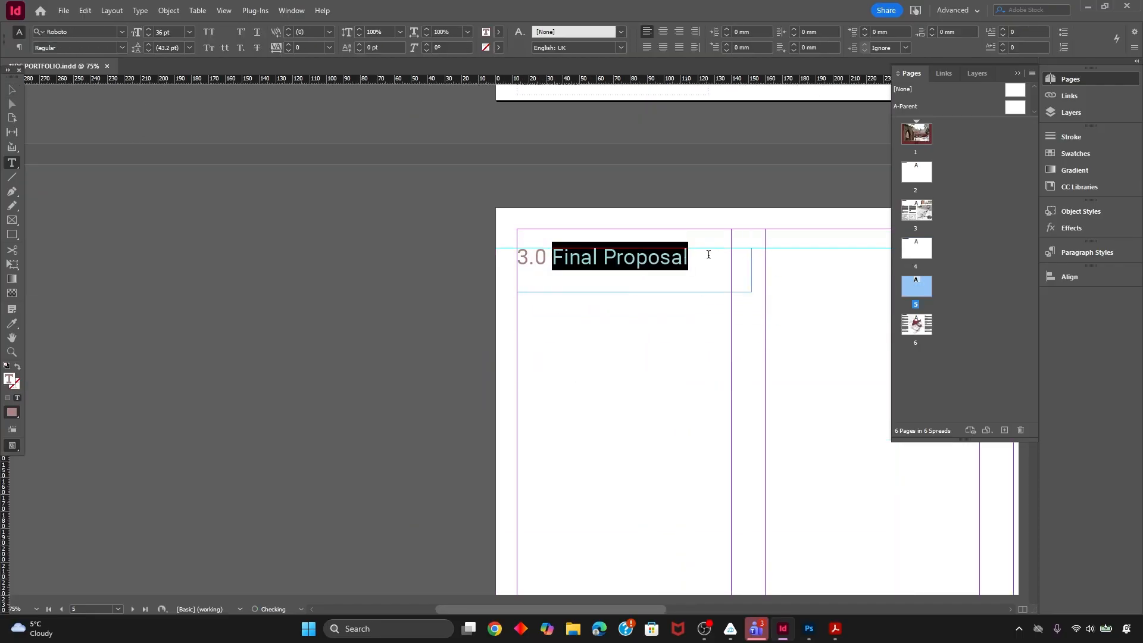
pyautogui.write('Design Detailsd')
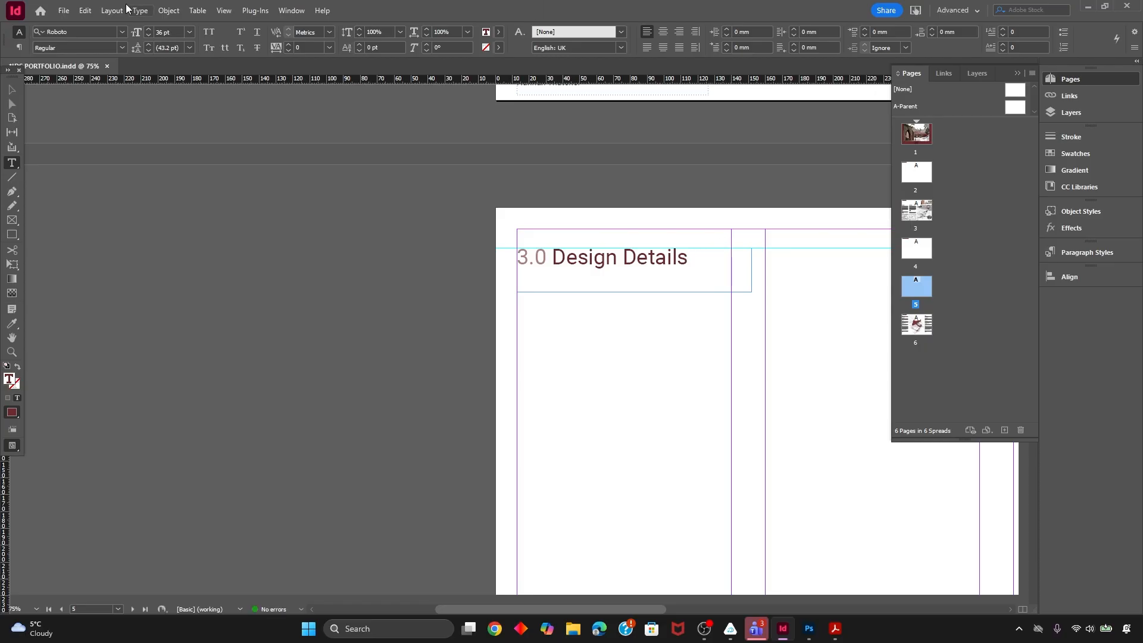
pyautogui.press('Escape')
# Duplicate the Design Details spread on page 5
pyautogui.rightClick(917, 281)
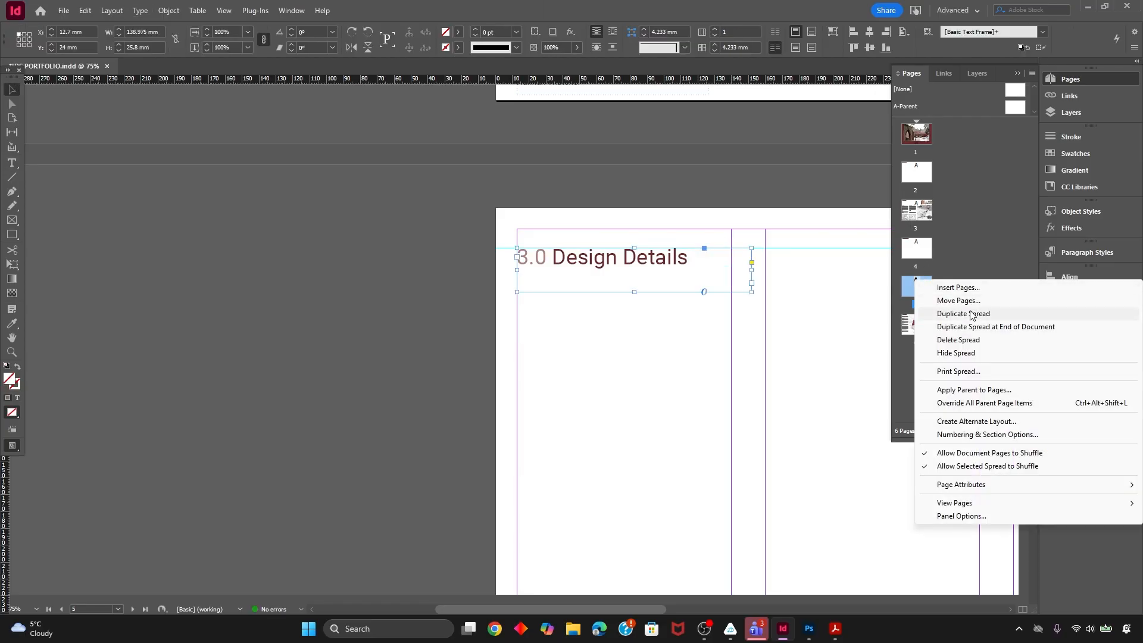
pyautogui.click(972, 314)
pyautogui.scroll(-1, 653, 293)
pyautogui.scroll(1, 661, 322)
pyautogui.scroll(-8, 668, 348)
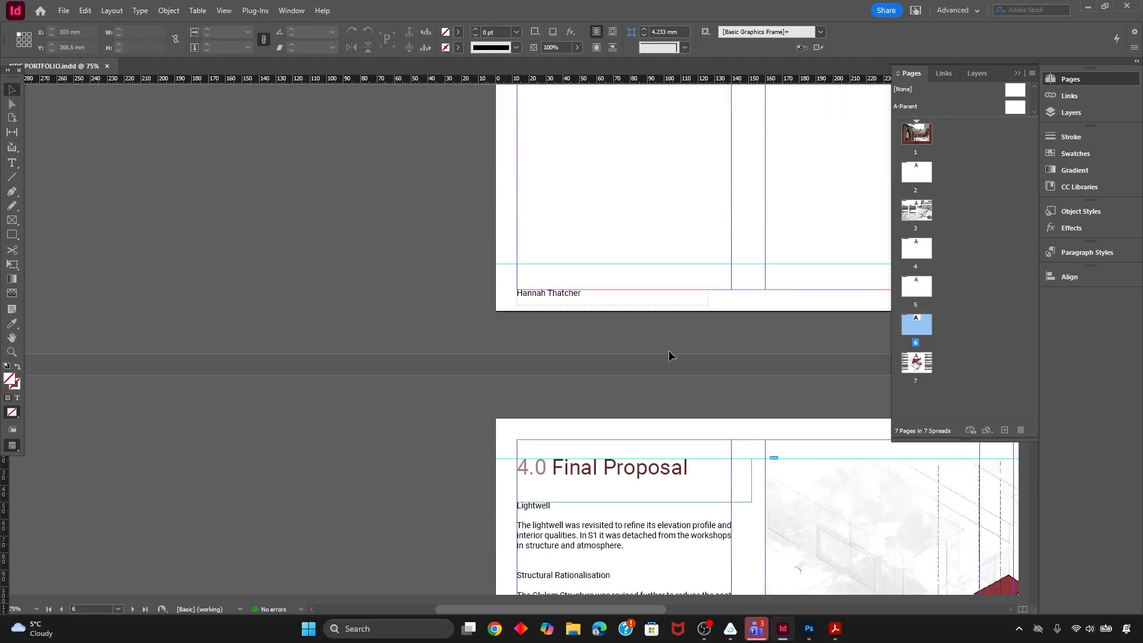
pyautogui.scroll(8, 669, 355)
# Change the heading on the duplicated page 6 to "5.0 Fire and Life Safety"
pyautogui.doubleClick(551, 394)
pyautogui.write('5.0 Design Details')
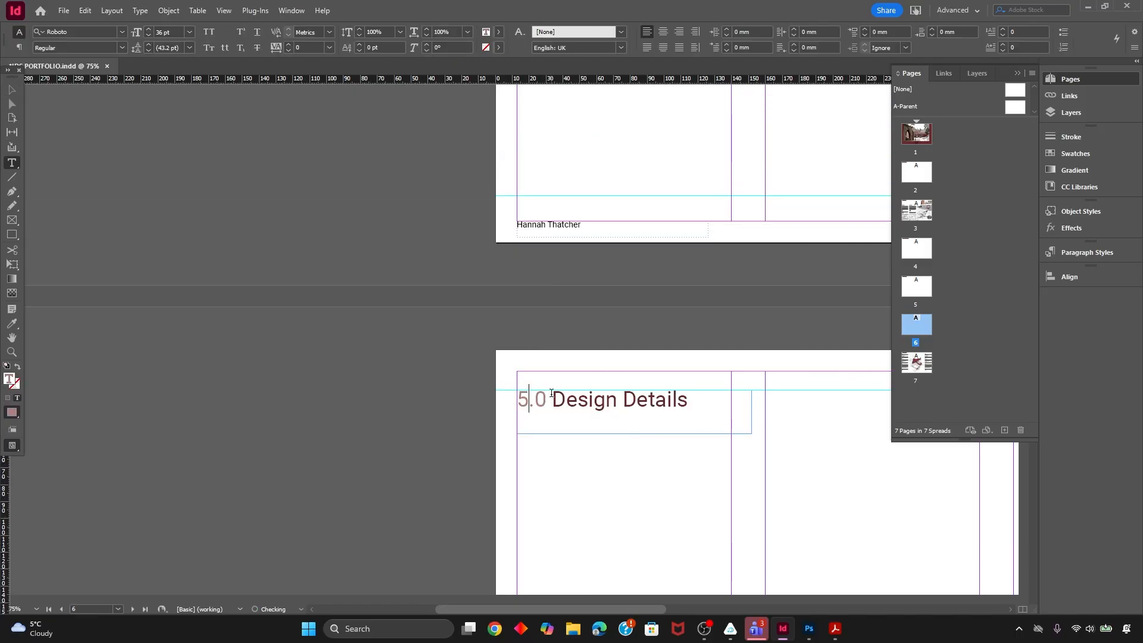
pyautogui.moveTo(551, 394); pyautogui.dragTo(691, 400)
pyautogui.write('Fire and Life Safety')
# Duplicate the Fire and Life Safety page and change the copy's heading on page 7 to "5.0 Sustainability"
pyautogui.rightClick(929, 329)
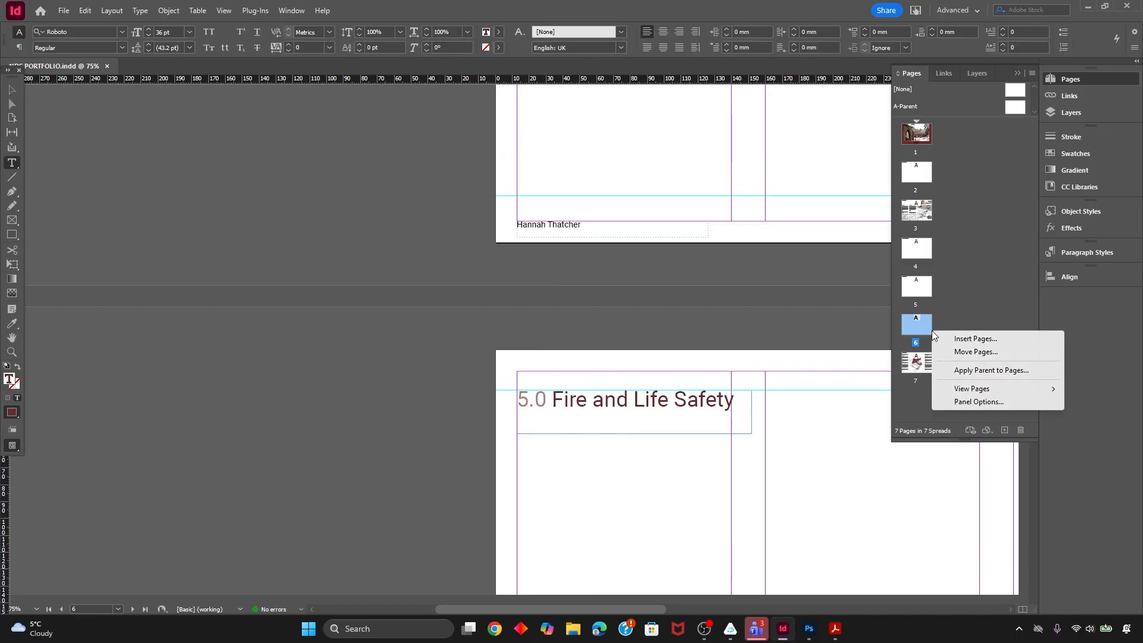
pyautogui.click(965, 359)
pyautogui.doubleClick(548, 226)
pyautogui.write('6')
pyautogui.scroll(-4, 715, 232)
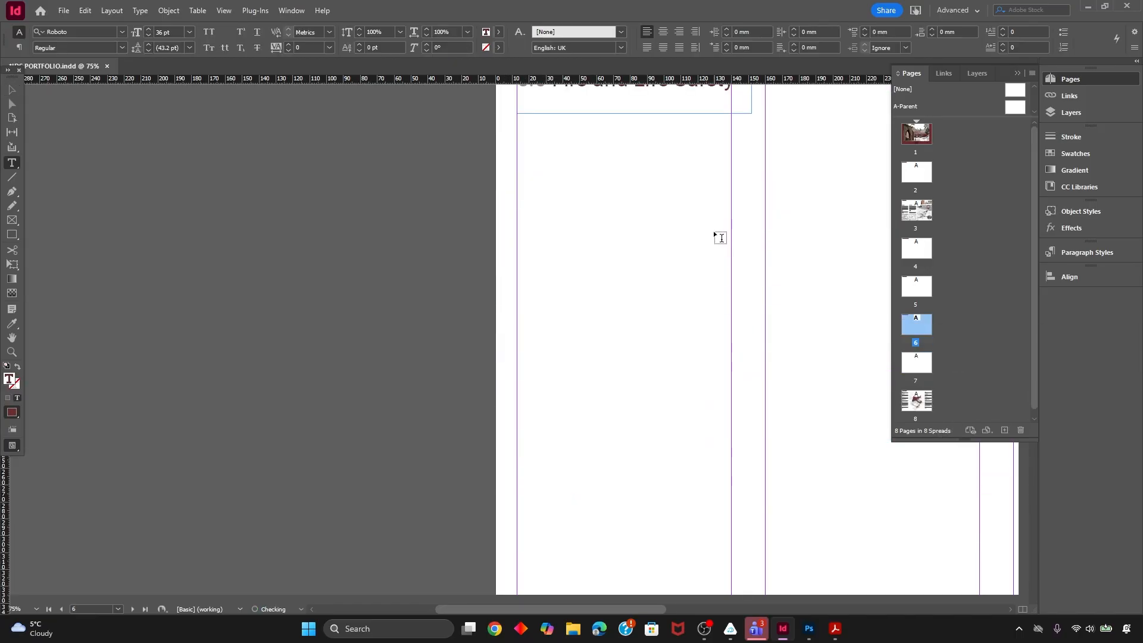
pyautogui.scroll(10, 537, 287)
pyautogui.scroll(-4, 559, 333)
pyautogui.scroll(-5, 563, 338)
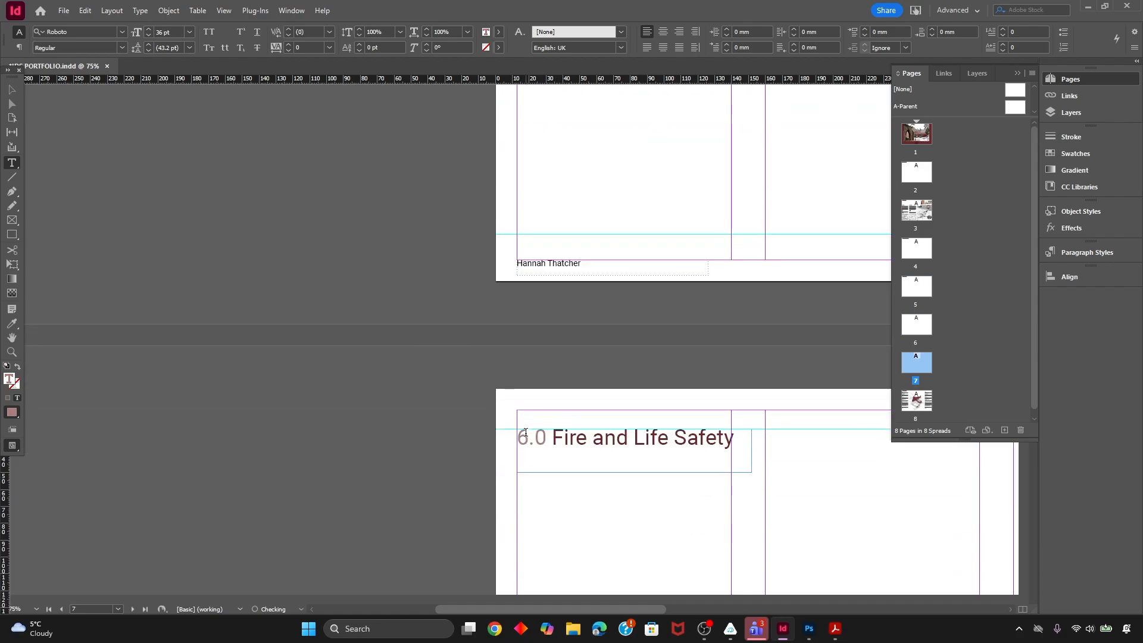
pyautogui.moveTo(552, 437); pyautogui.dragTo(741, 430)
pyautogui.write('Sustainability')
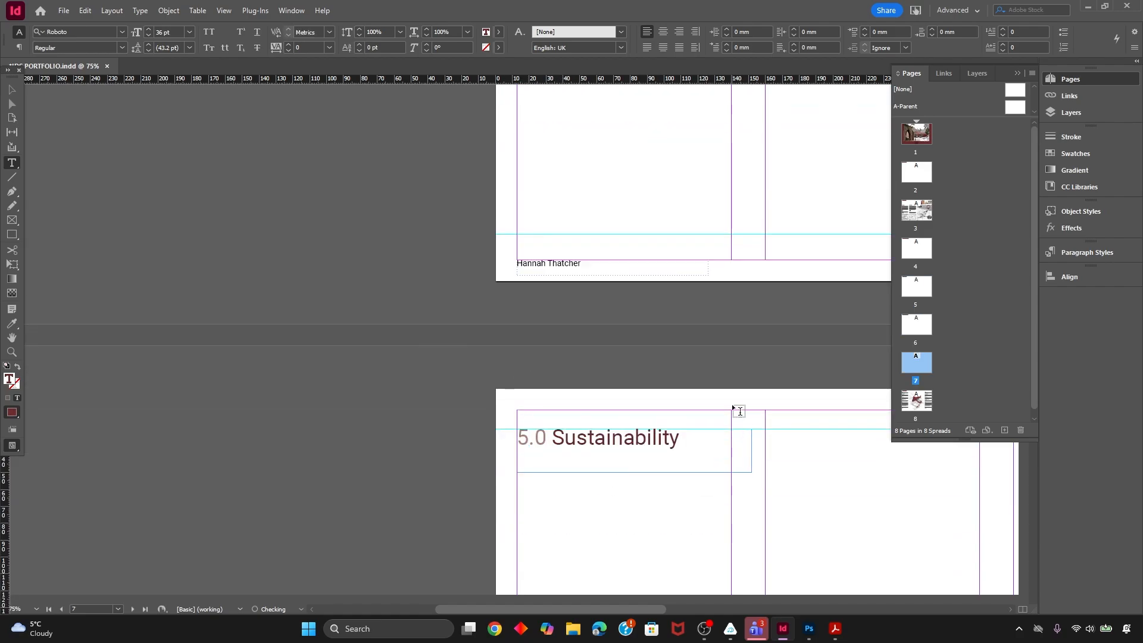
# Renumber the Final Proposal heading on the last page as 6.0
pyautogui.scroll(-10, 606, 444)
pyautogui.moveTo(517, 522); pyautogui.dragTo(529, 522)
pyautogui.write('6.0 Final Proposal')
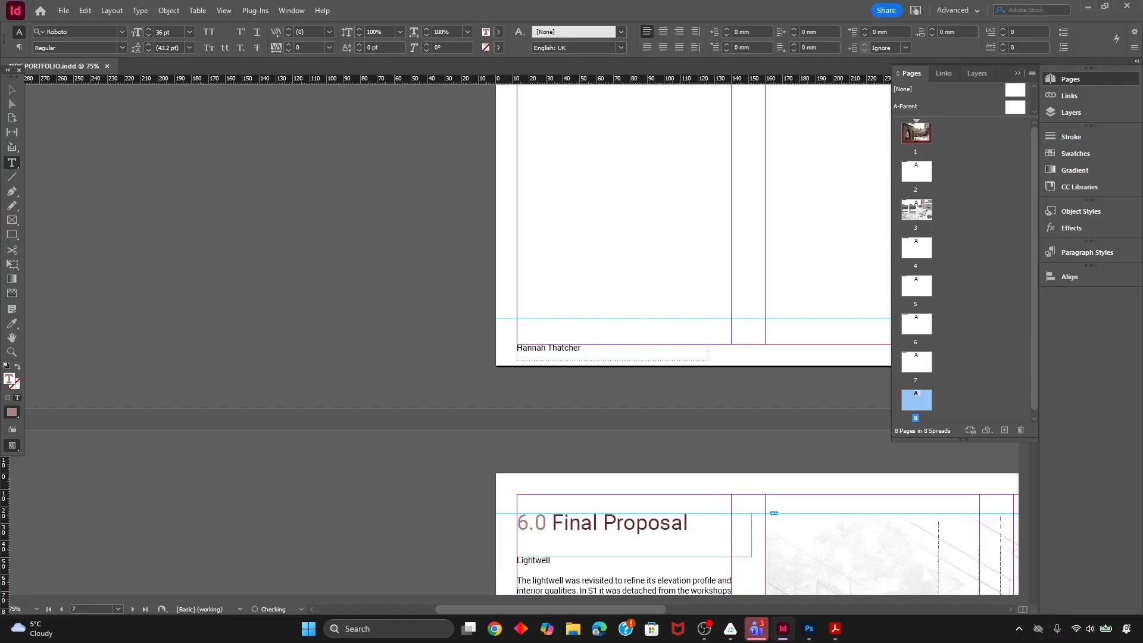
# Review the portfolio pages in preview mode without guides, from the Final Proposal page back to the cover
pyautogui.press('Escape')
pyautogui.hotkey('ctrl', '-')
pyautogui.hotkey('ctrl', '-')
pyautogui.click(215, 319)
pyautogui.press('w')
pyautogui.scroll(-3, 216, 313)
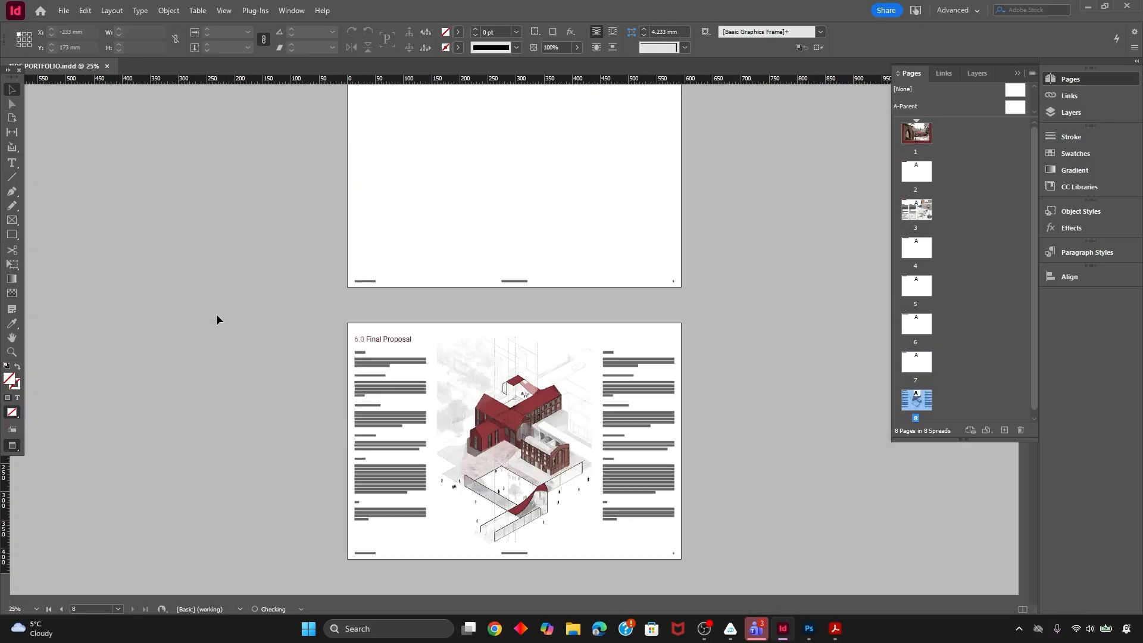
pyautogui.scroll(15, 208, 317)
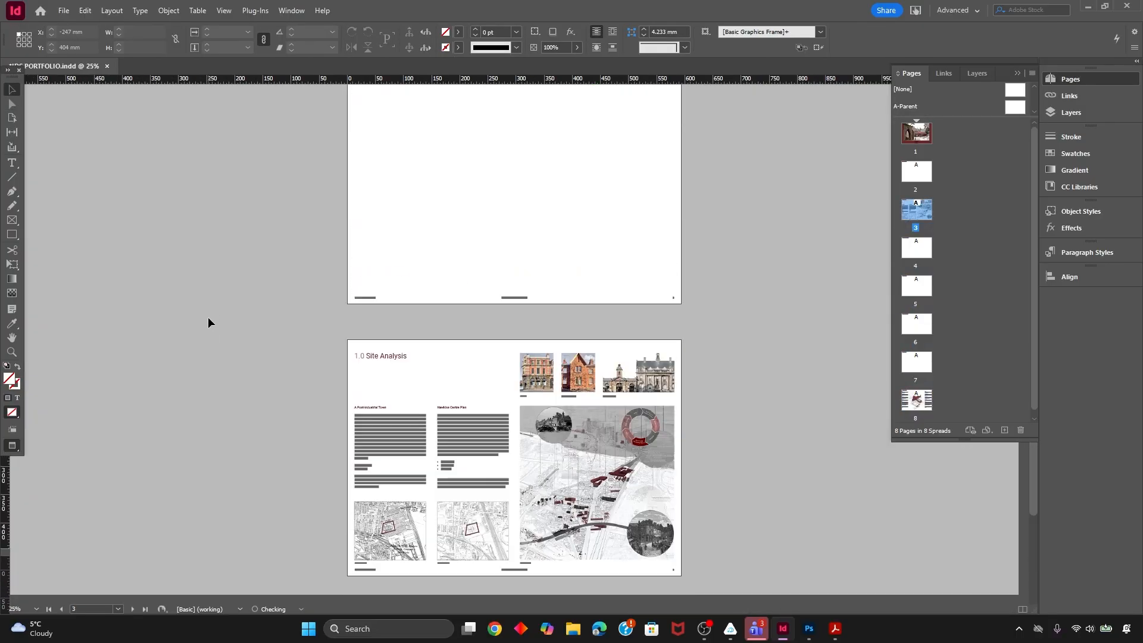
pyautogui.scroll(3, 470, 331)
pyautogui.scroll(-1, 518, 323)
pyautogui.scroll(1, 534, 398)
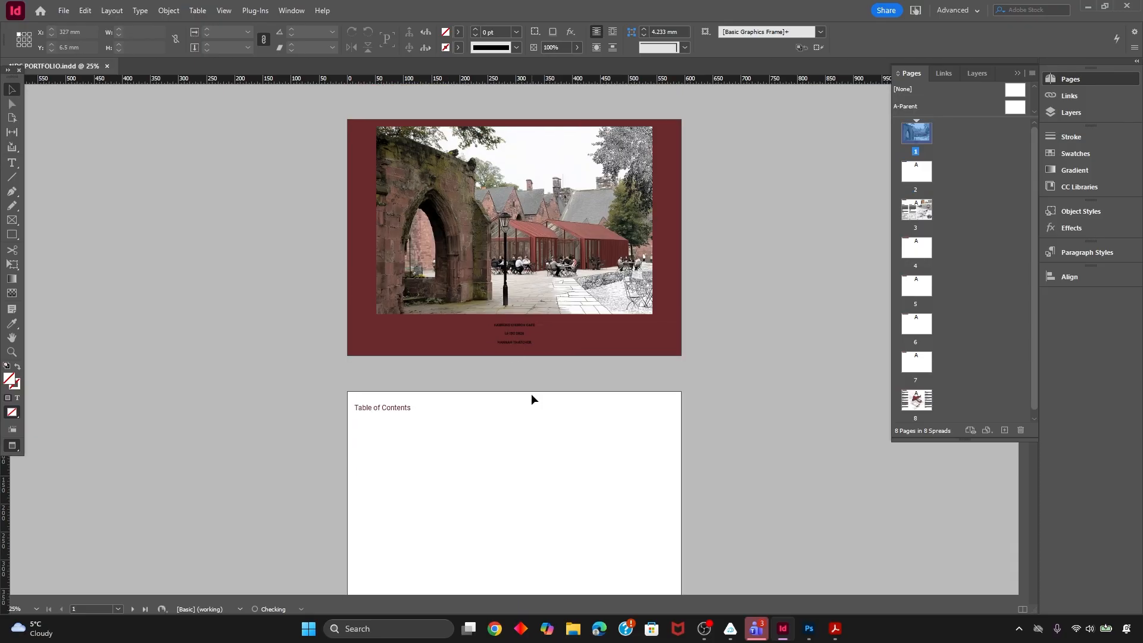
pyautogui.scroll(-2, 465, 298)
pyautogui.press('w')
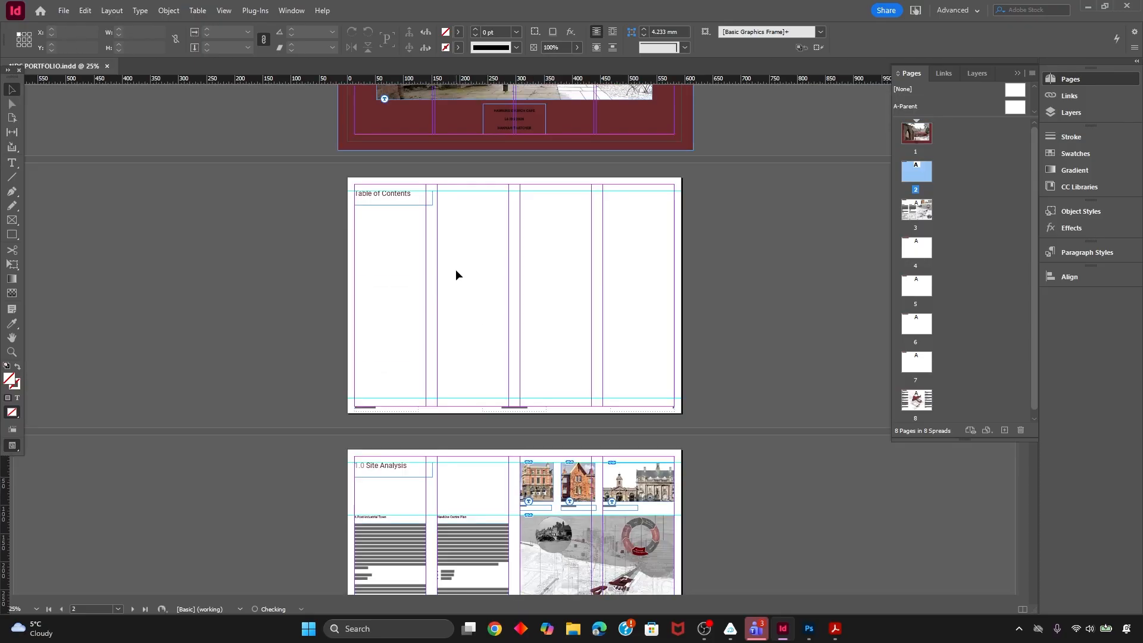
# Create a new paragraph style named "Table of Contents"
pyautogui.hotkey('ctrl', '0')
pyautogui.press('F11')
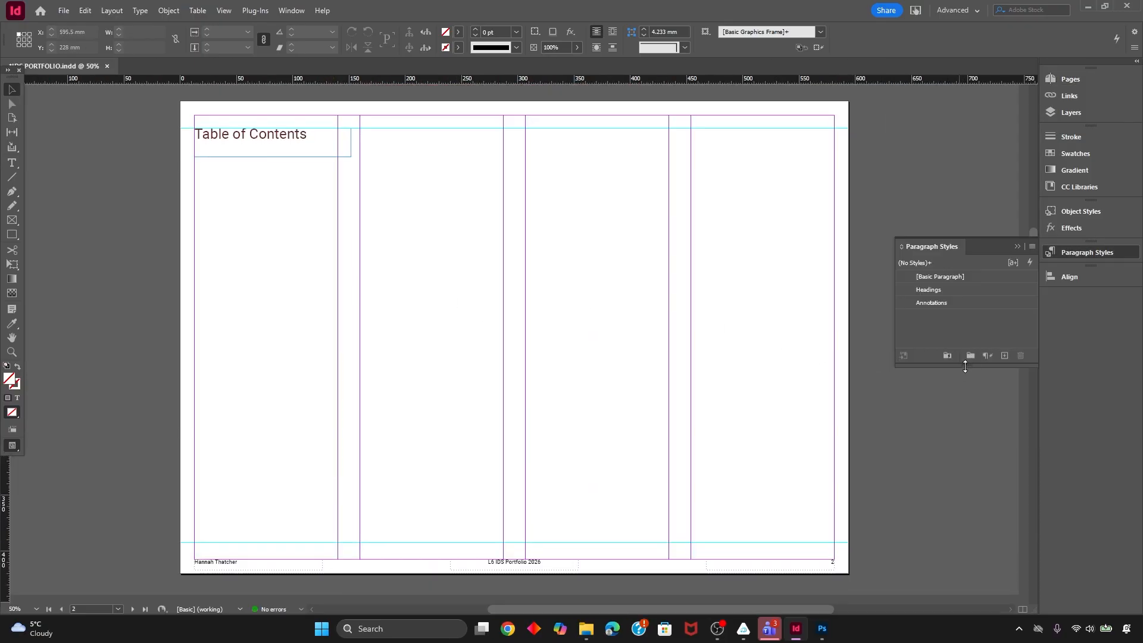
pyautogui.click(1005, 355)
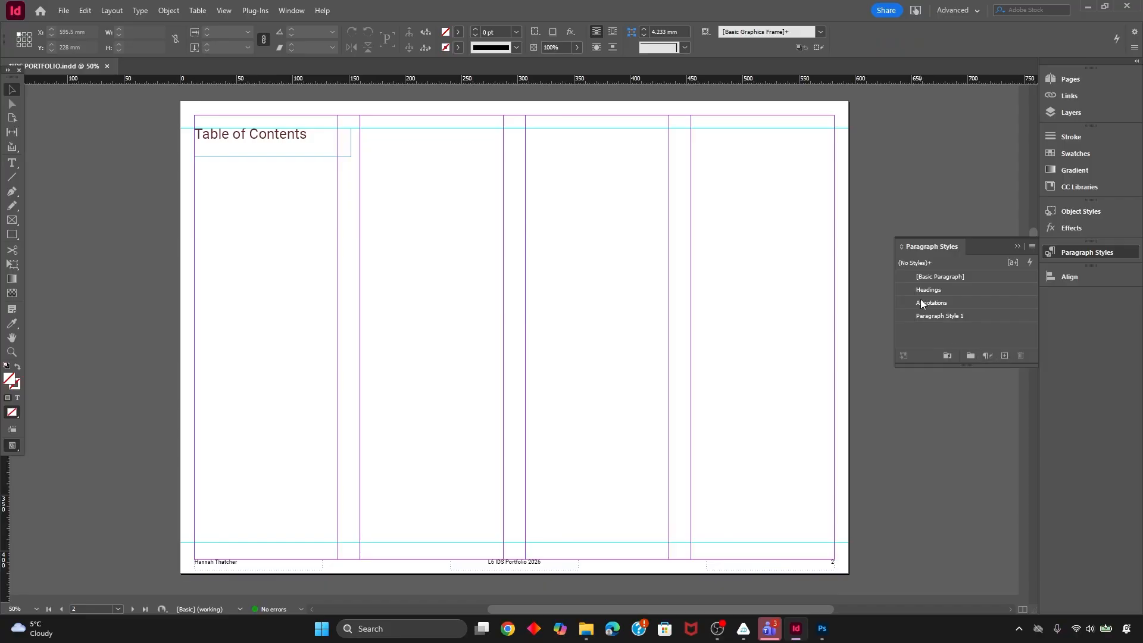
pyautogui.doubleClick(940, 316)
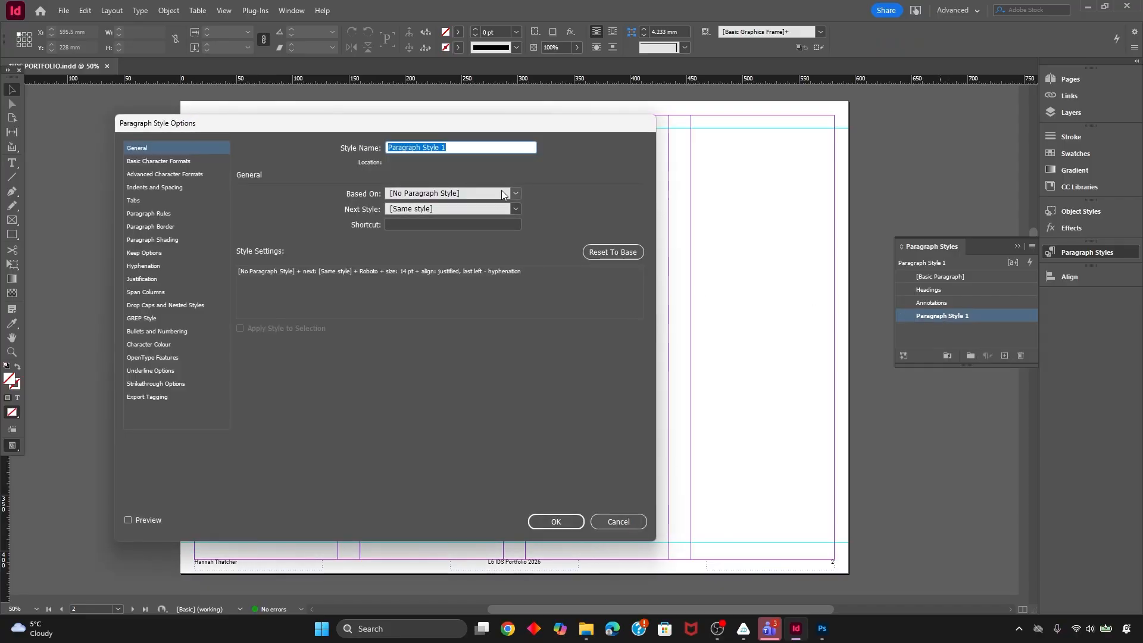
pyautogui.write('Table of Conte')
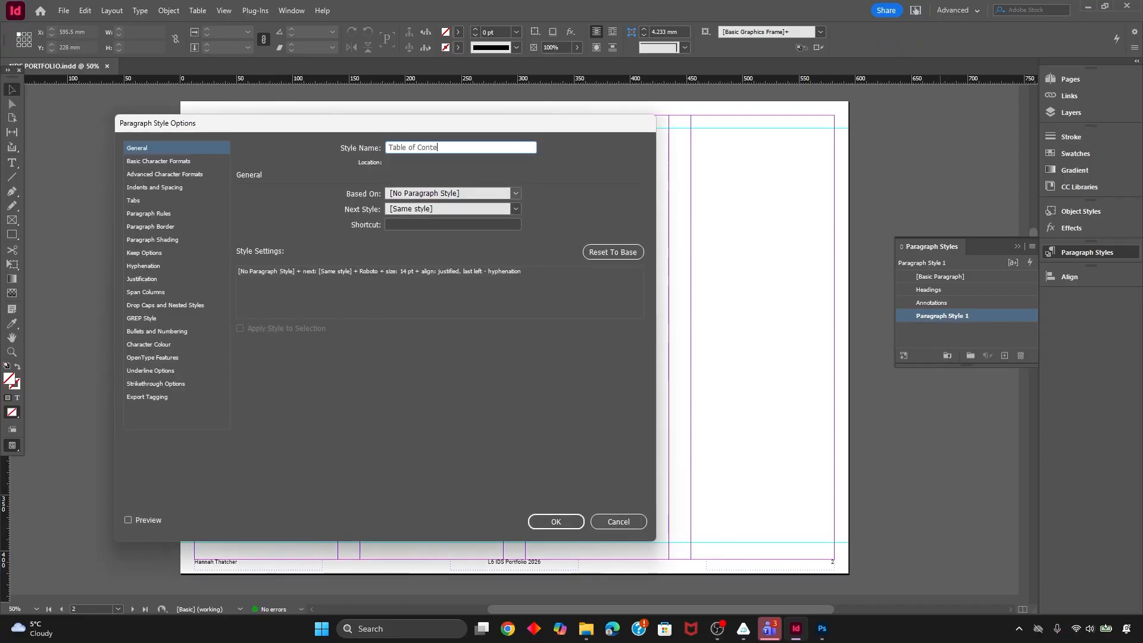
pyautogui.write('nts')
pyautogui.click(545, 521)
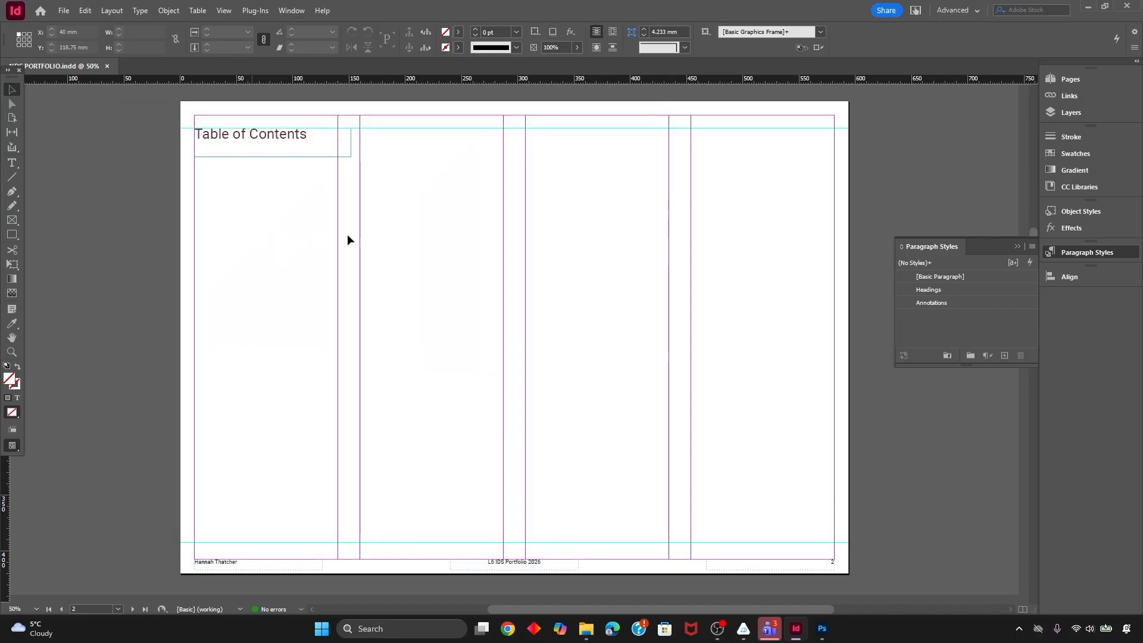
# Start a new table of contents and set its title style to [Basic Paragraph]
pyautogui.click(112, 11)
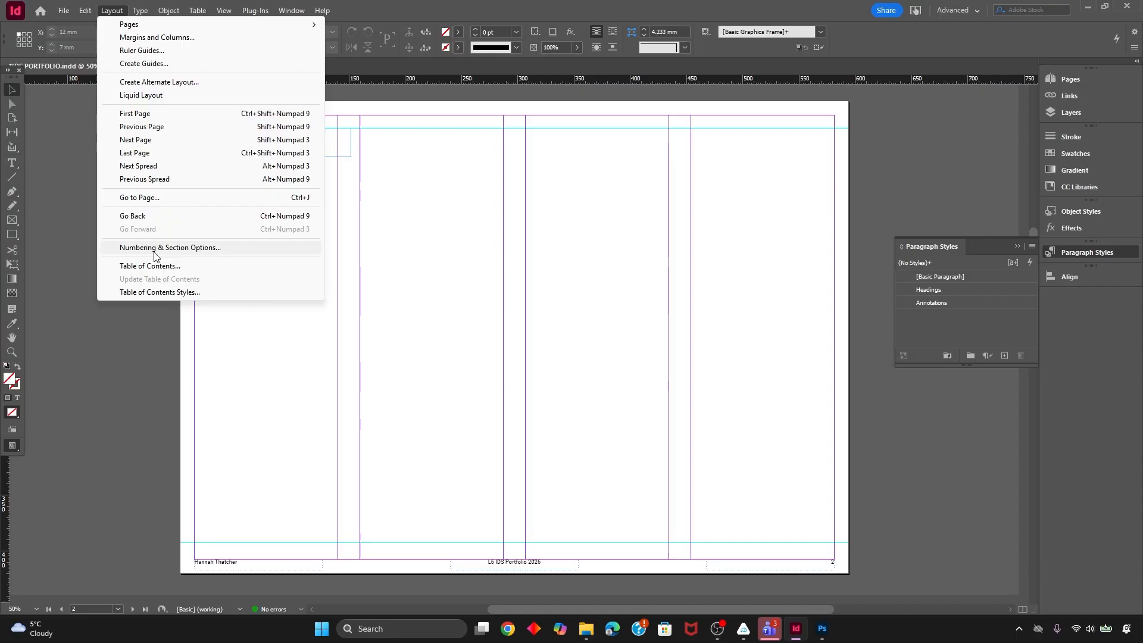
pyautogui.click(235, 267)
pyautogui.click(600, 227)
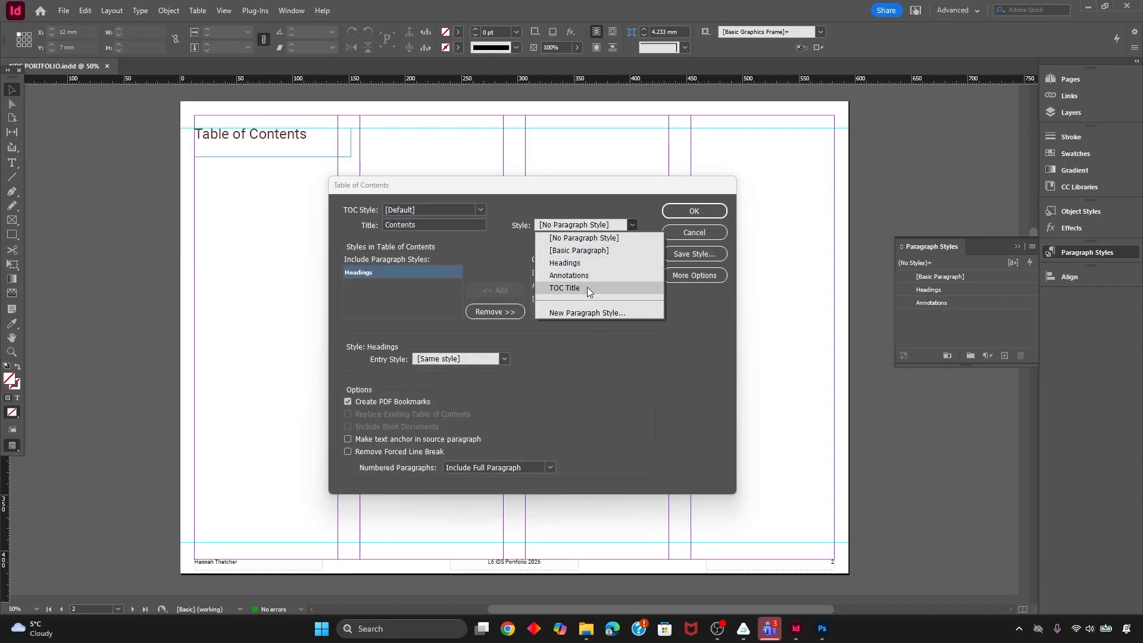
pyautogui.click(584, 251)
pyautogui.click(540, 222)
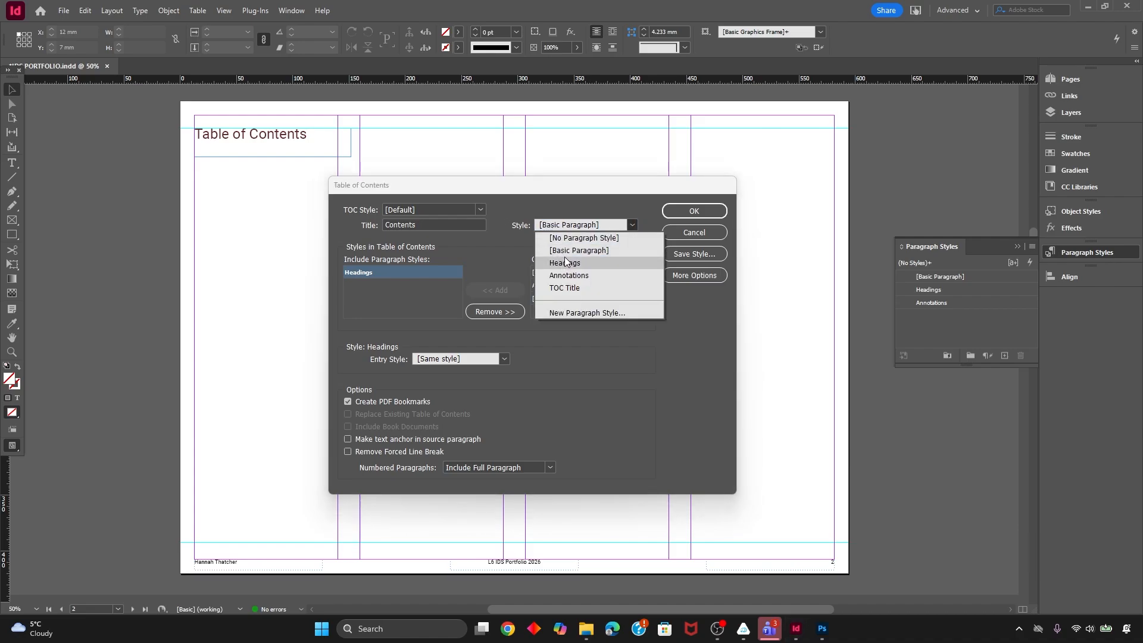
pyautogui.click(441, 224)
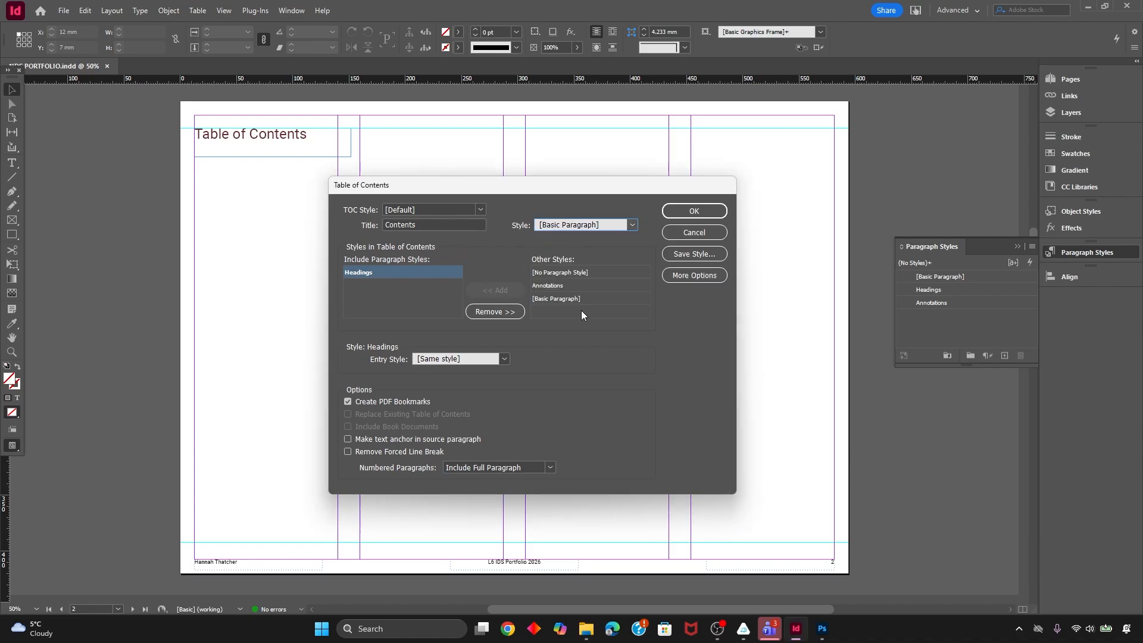
# Remove the Headings style from the included paragraph styles and add it back
pyautogui.click(404, 282)
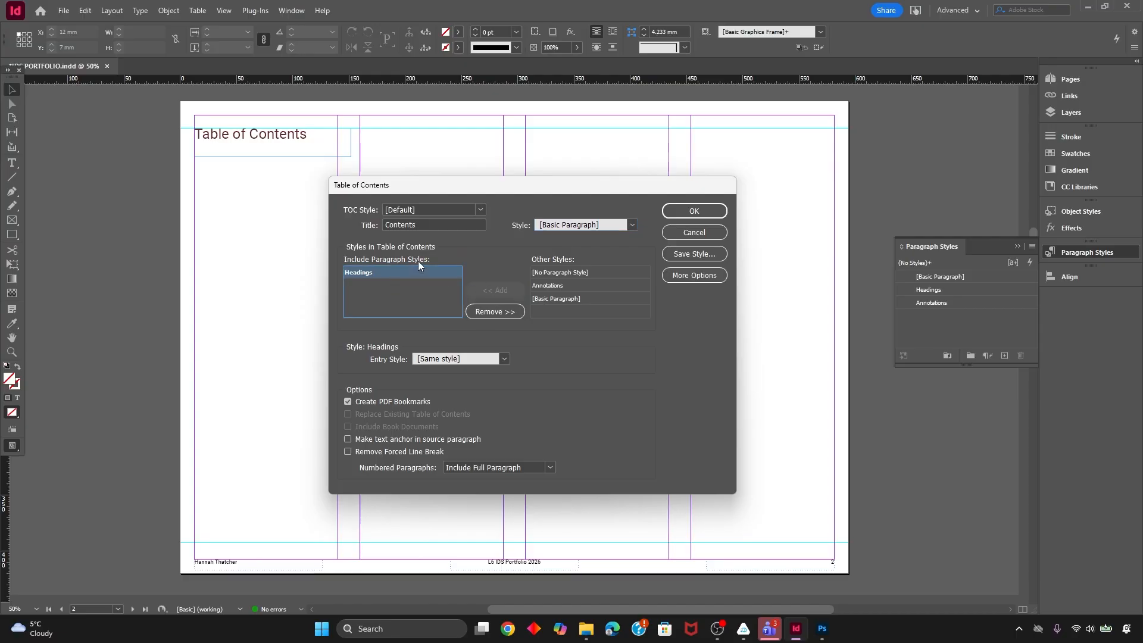
pyautogui.click(485, 316)
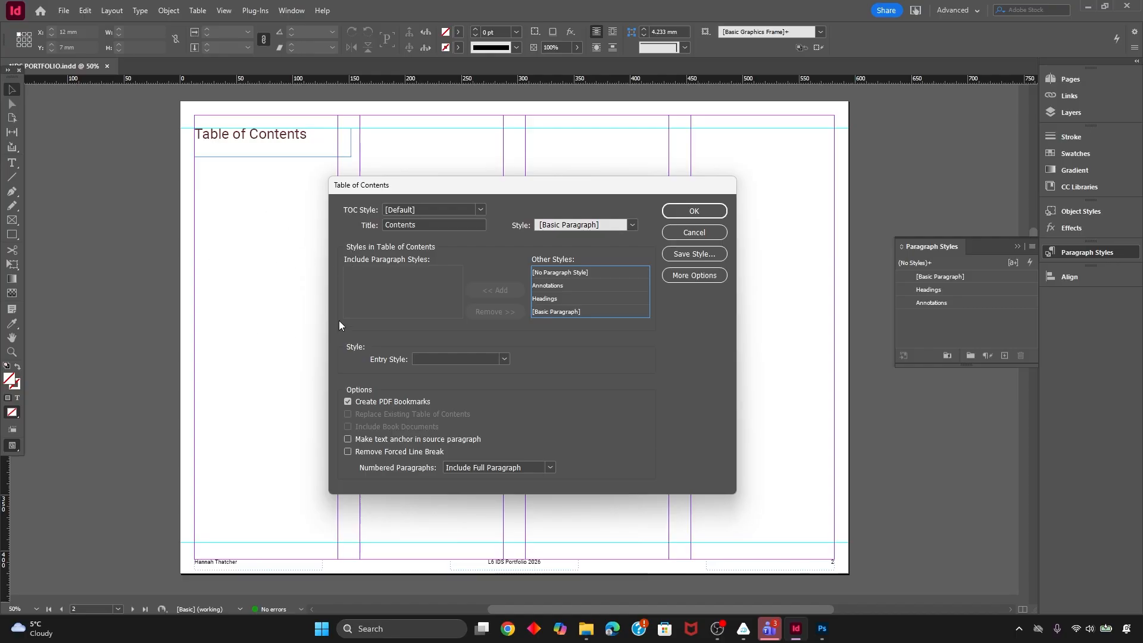
pyautogui.click(546, 299)
pyautogui.click(518, 291)
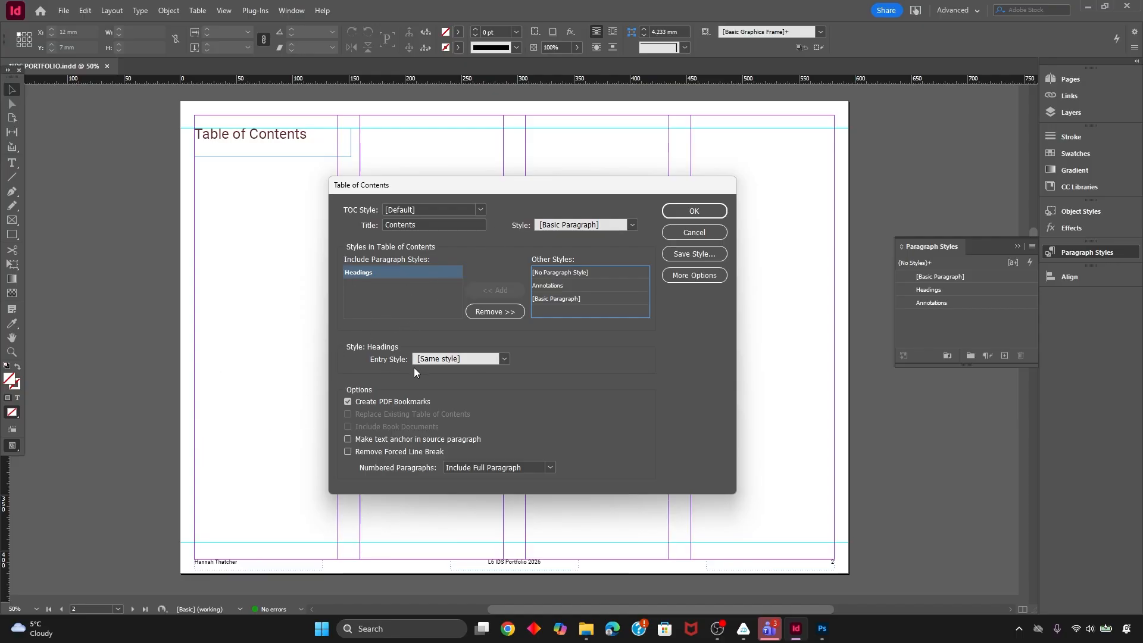
# Set the Headings entry style to [Basic Paragraph] and add a right indent tab between entry and number
pyautogui.click(504, 358)
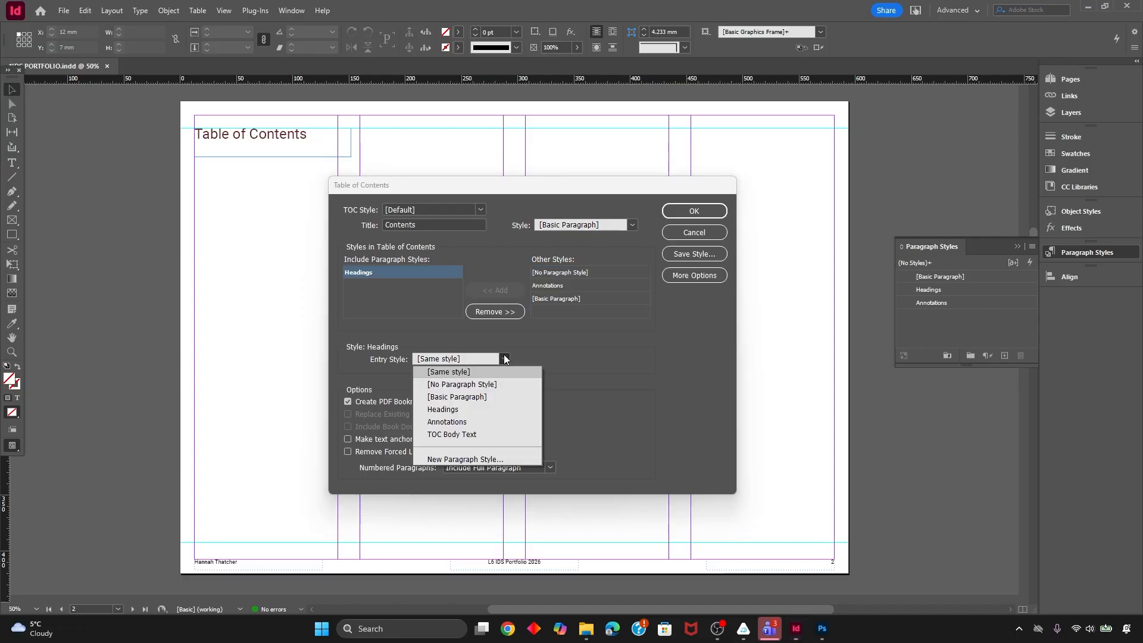
pyautogui.click(484, 395)
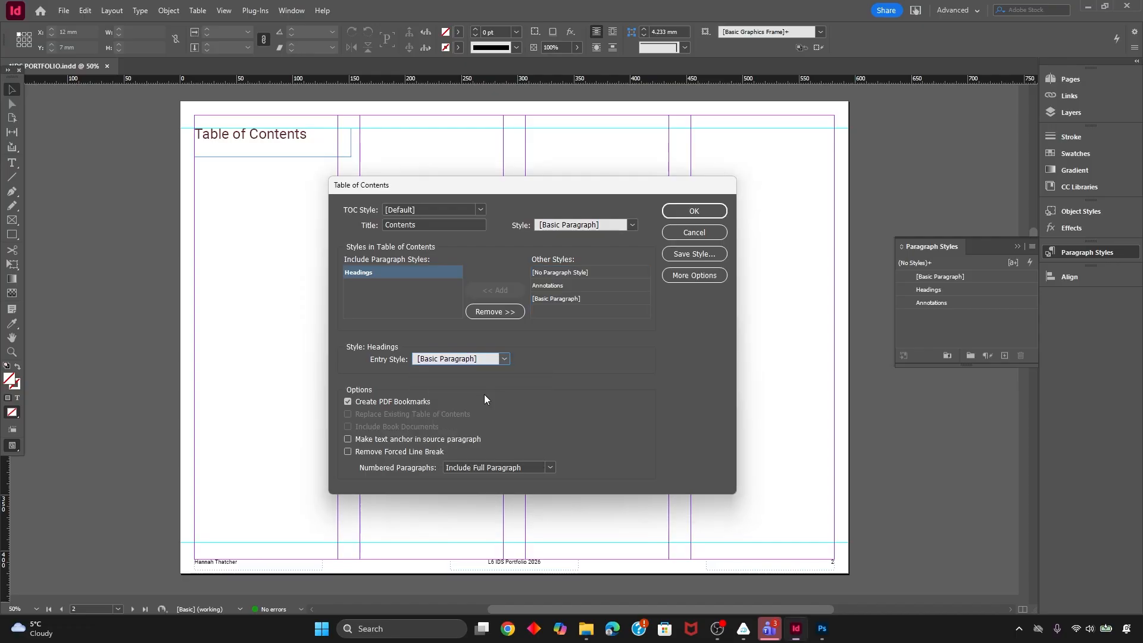
pyautogui.click(491, 360)
pyautogui.click(491, 360)
pyautogui.click(694, 275)
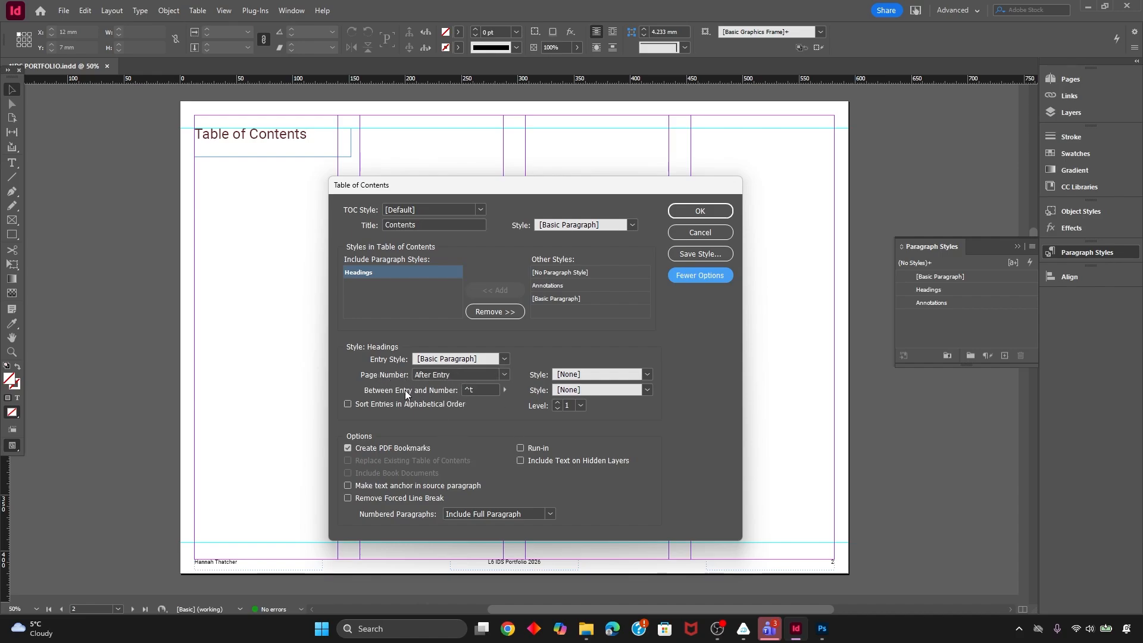
pyautogui.click(505, 390)
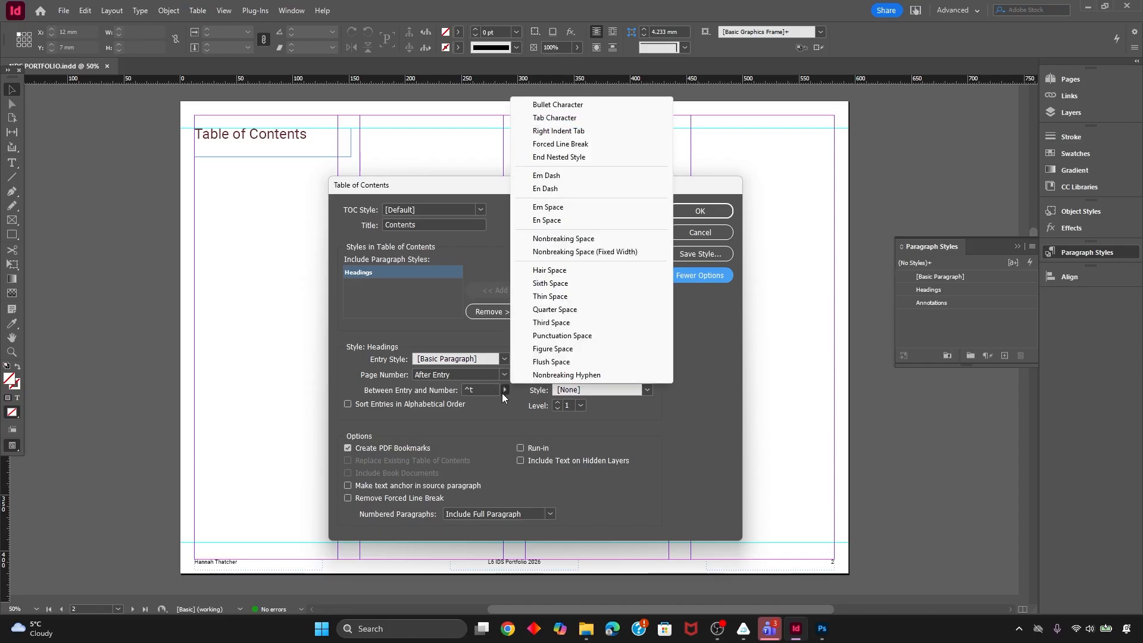
pyautogui.click(548, 131)
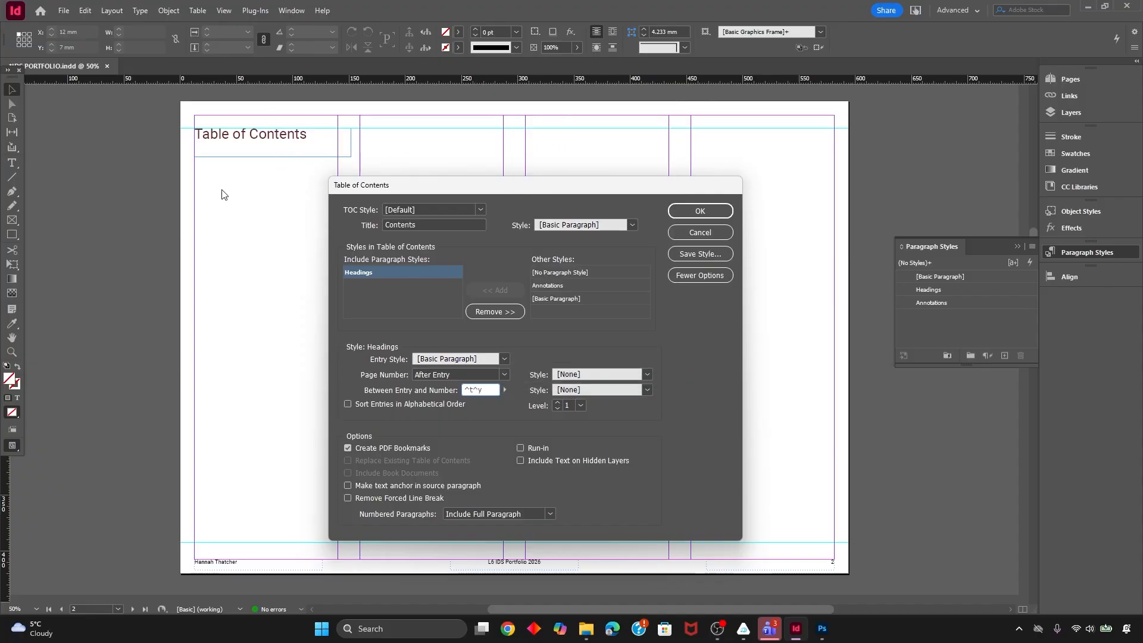
# Generate the table of contents, place it in the first column of page 2 below the heading, and preview it
pyautogui.click(700, 212)
pyautogui.click(233, 244)
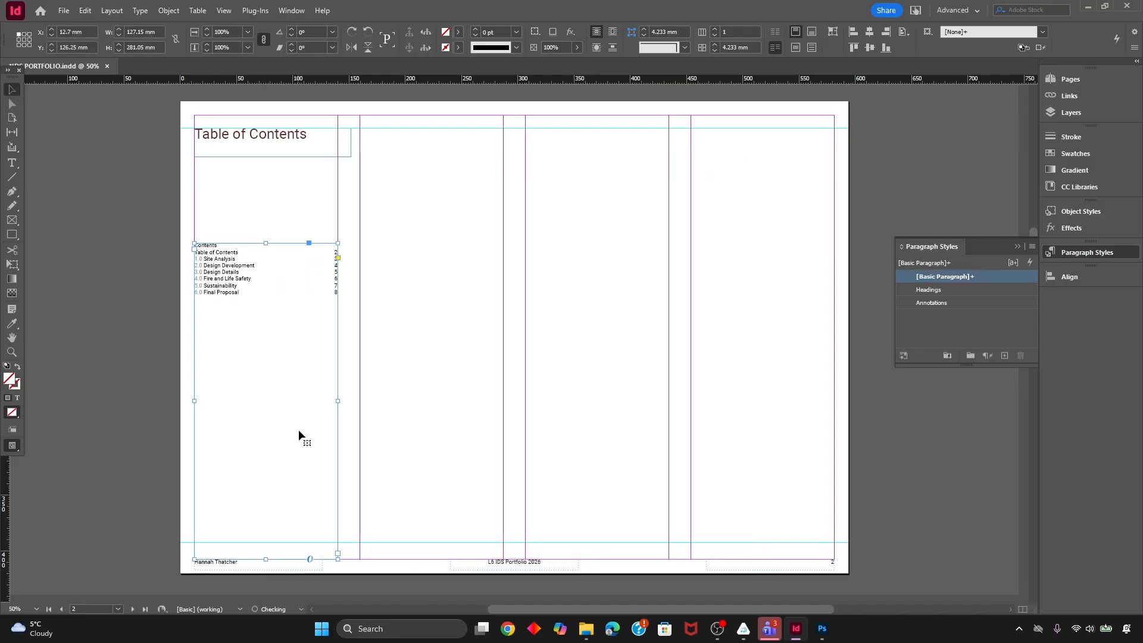
pyautogui.click(420, 315)
pyautogui.press('w')
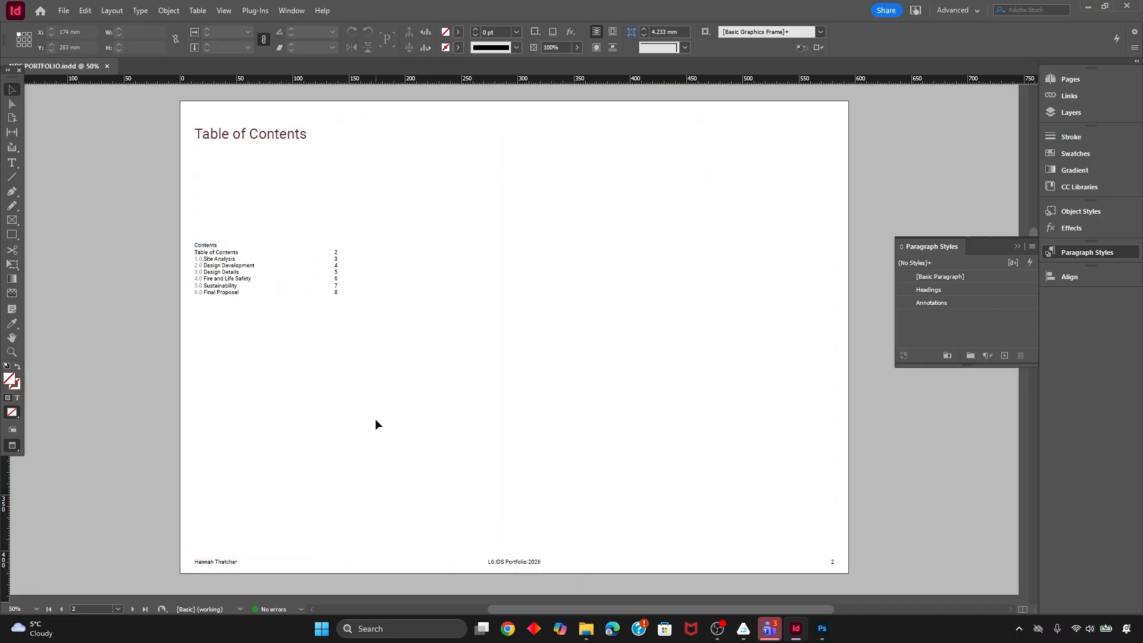
pyautogui.press('w')
pyautogui.hotkey('ctrl', '=')
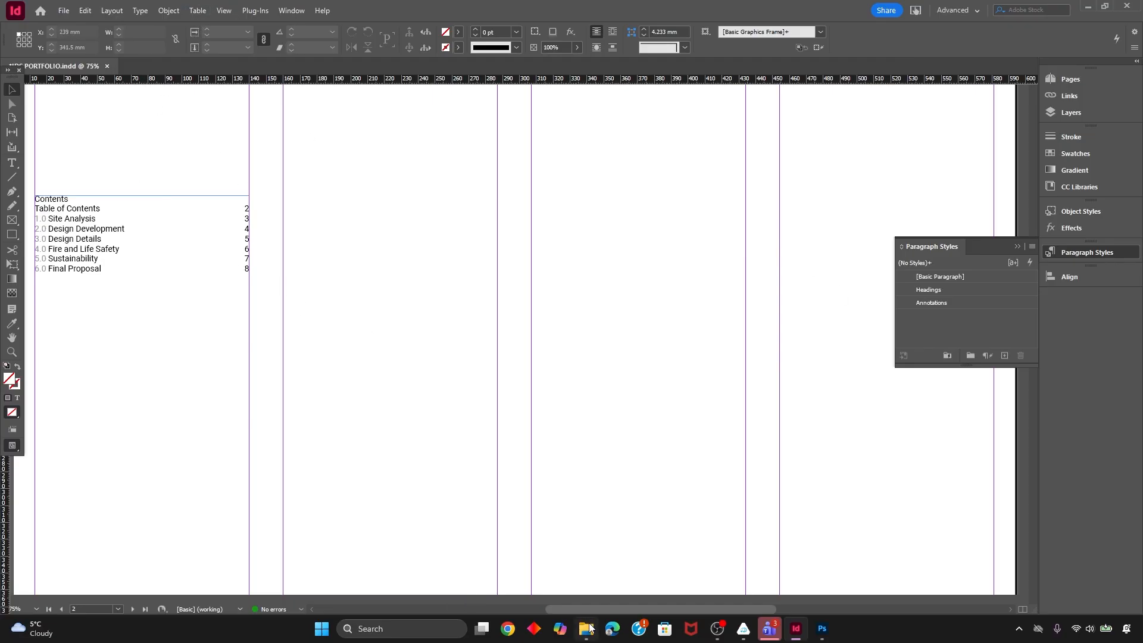
pyautogui.hotkey('ctrl', '-')
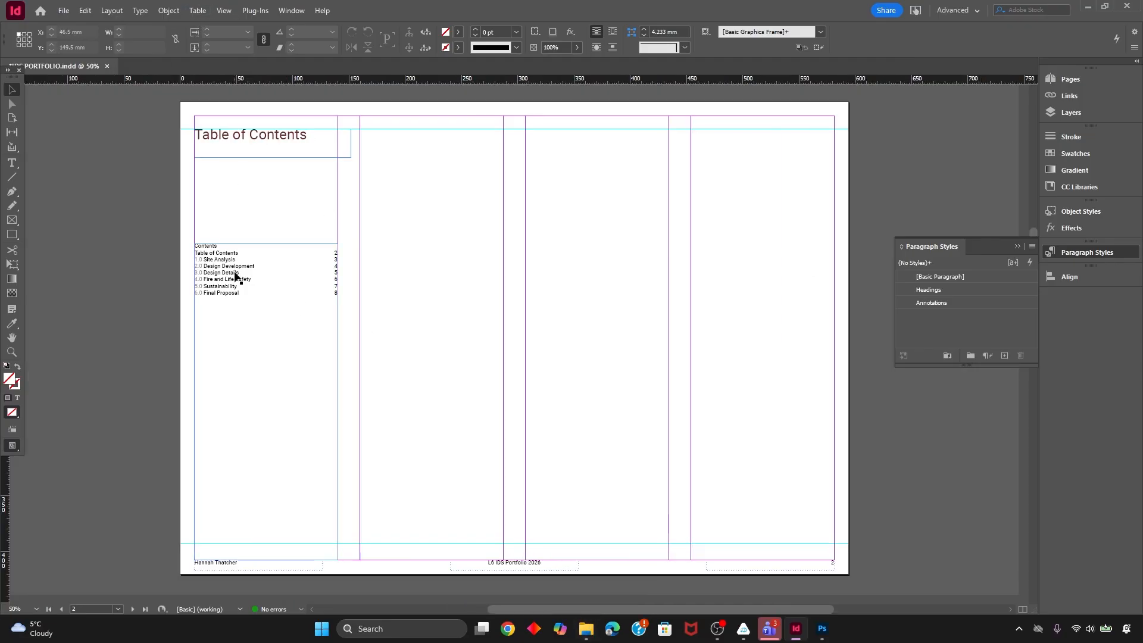
# Delete the "Contents" title line and the "Table of Contents" entry text from the generated list
pyautogui.doubleClick(314, 310)
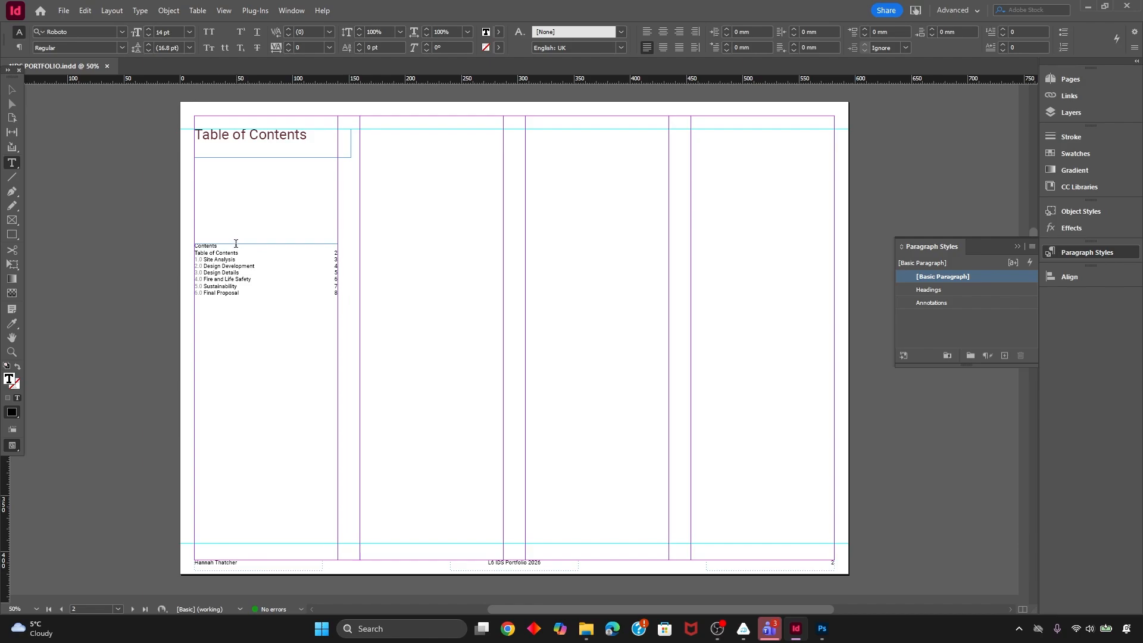
pyautogui.moveTo(218, 245); pyautogui.dragTo(149, 245)
pyautogui.press('BackSpace')
pyautogui.press('Delete')
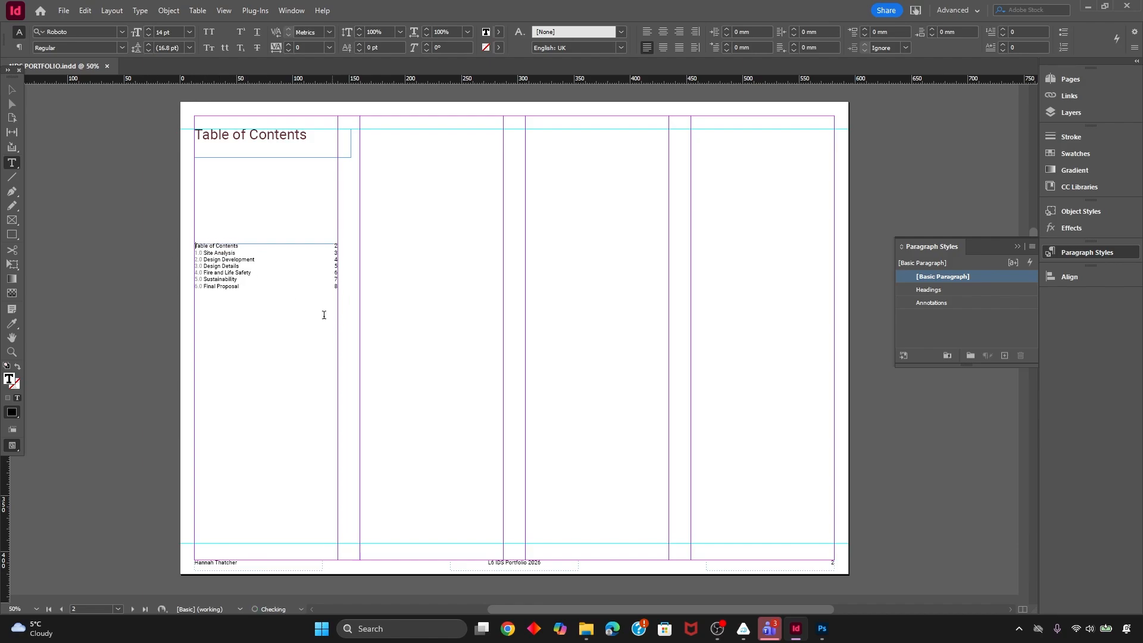
pyautogui.moveTo(255, 246); pyautogui.dragTo(174, 245)
pyautogui.press('BackSpace')
pyautogui.press('Delete')
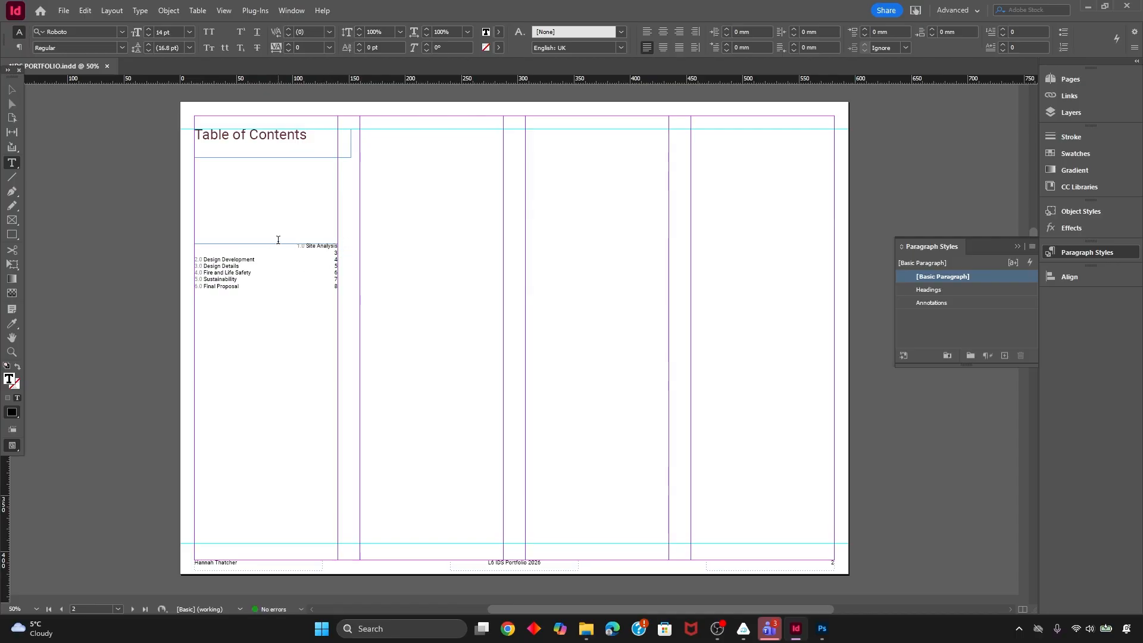
pyautogui.hotkey('ctrl', 'z')
# Set the font size of all contents list entries to 18 pt
pyautogui.moveTo(336, 288); pyautogui.dragTo(191, 244)
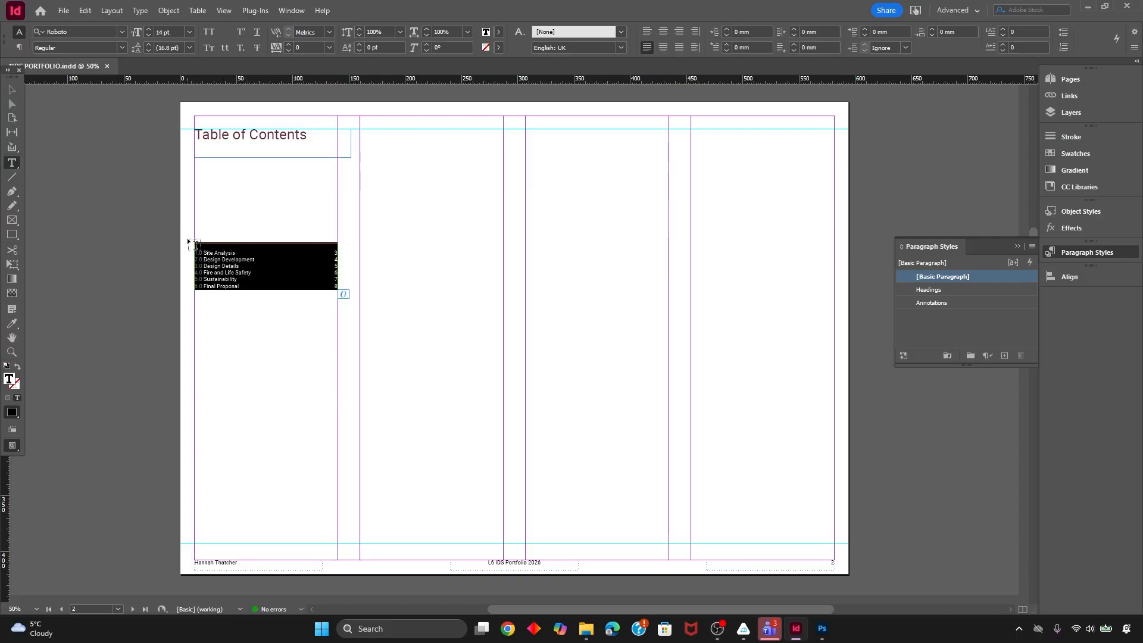
pyautogui.click(189, 32)
pyautogui.click(173, 149)
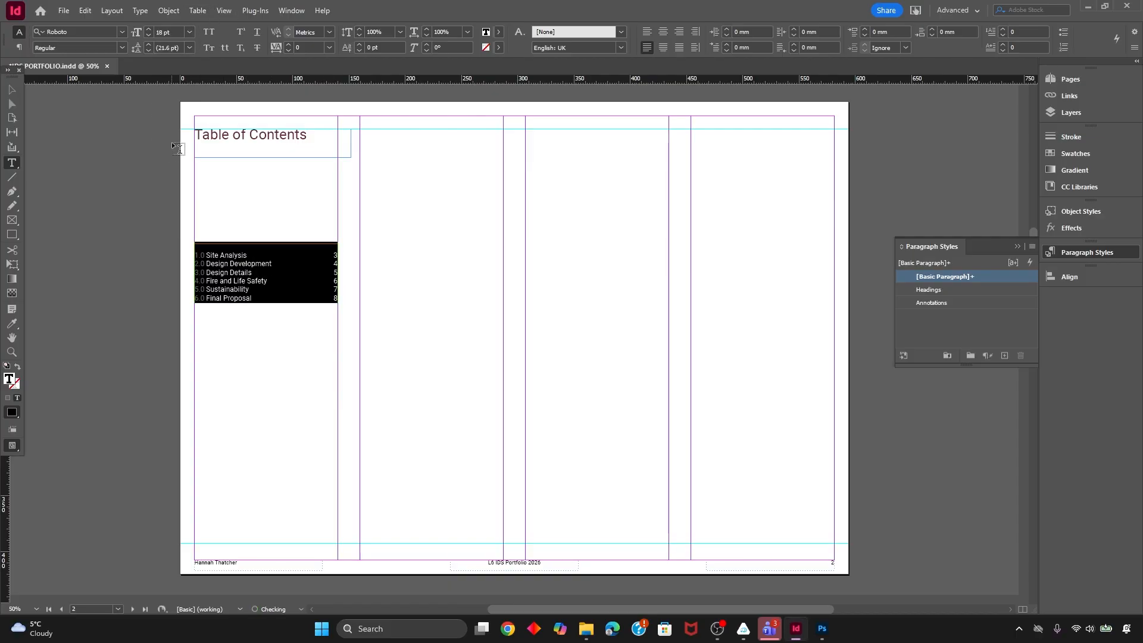
pyautogui.click(11, 89)
pyautogui.click(255, 180)
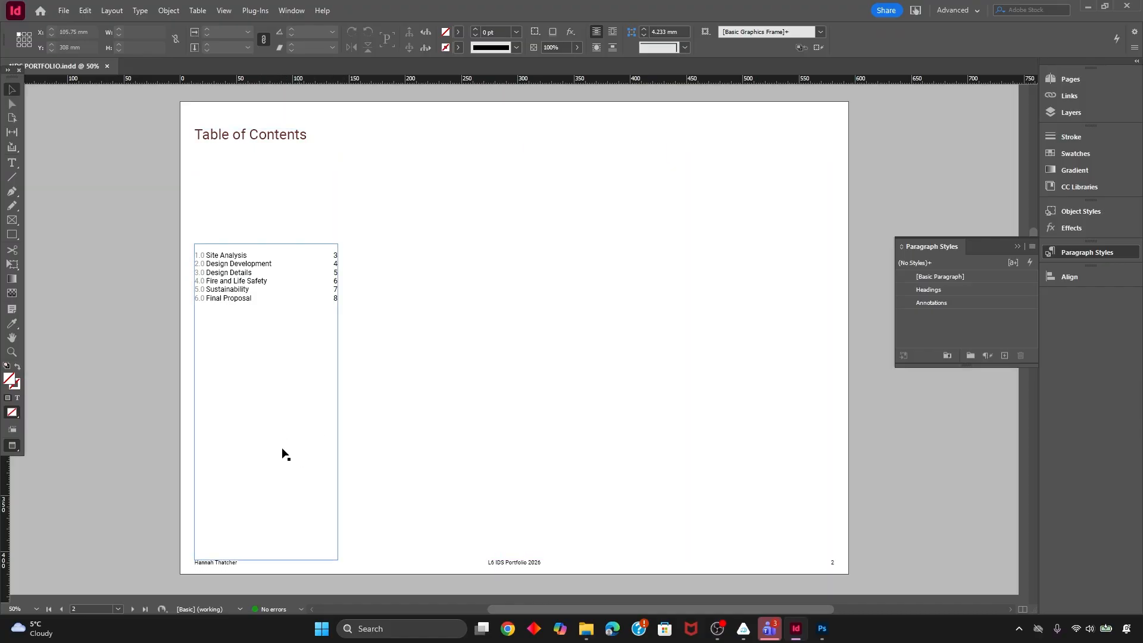
# Move the contents list frame up to about Y 86 mm and check the page in preview mode
pyautogui.moveTo(271, 365); pyautogui.dragTo(271, 320)
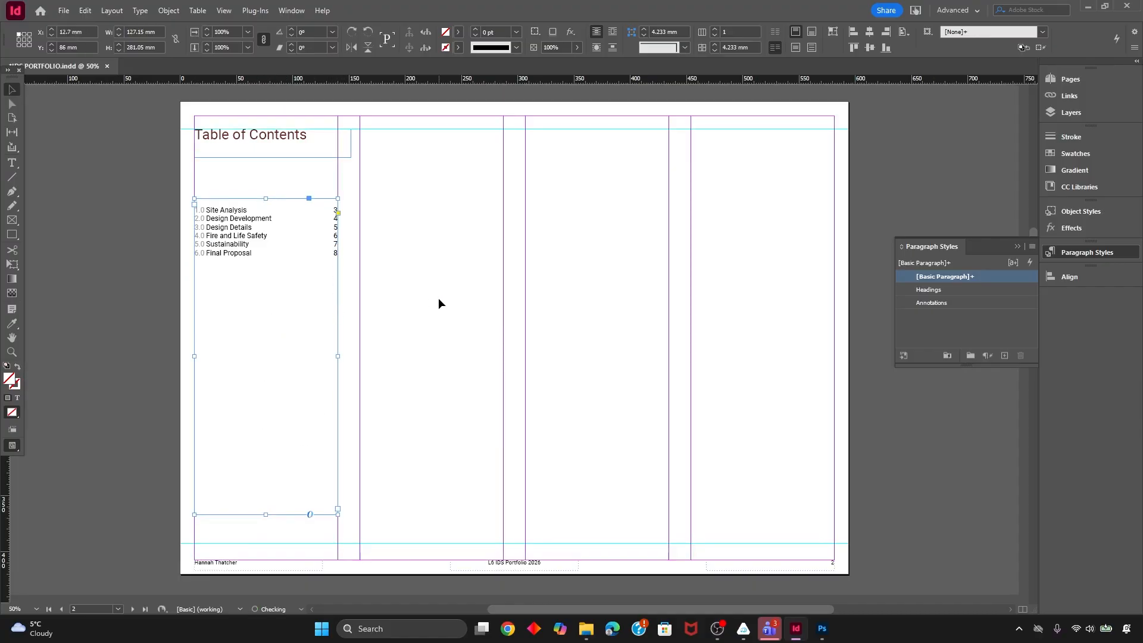
pyautogui.click(533, 398)
pyautogui.press('w')
pyautogui.press('w')
pyautogui.press('w')
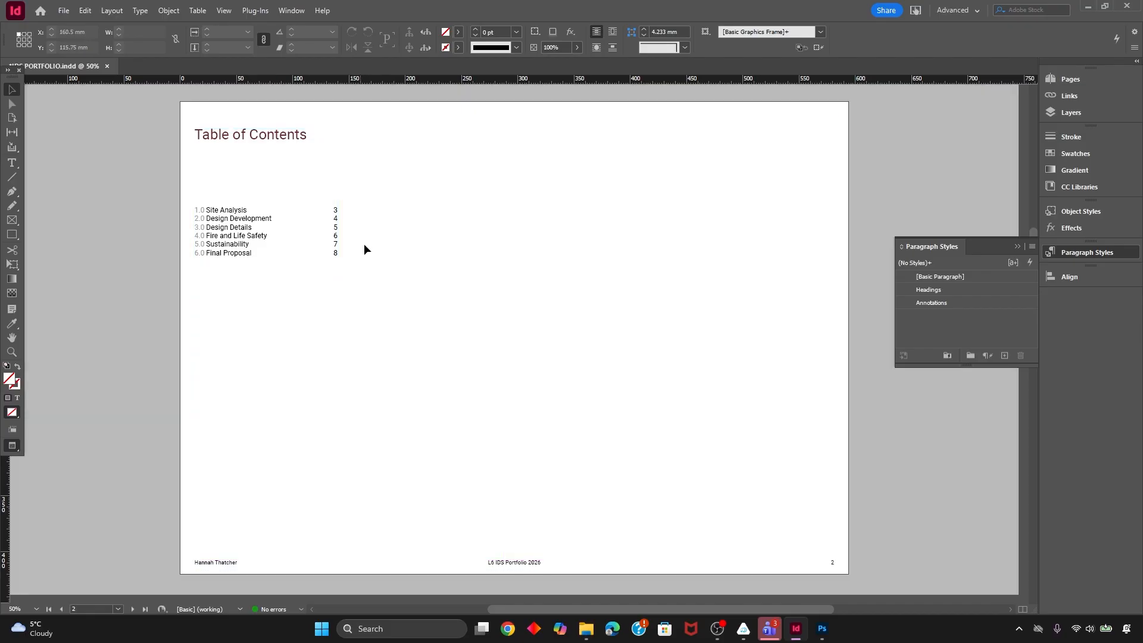
pyautogui.press('w')
pyautogui.press('w')
pyautogui.click(276, 274)
pyautogui.press('w')
# Set the contents list frame's Y position to 117.95 mm, copied from the "A Post-Industrial Town" frame on page 3, and preview the page
pyautogui.scroll(-5, 280, 357)
pyautogui.click(281, 439)
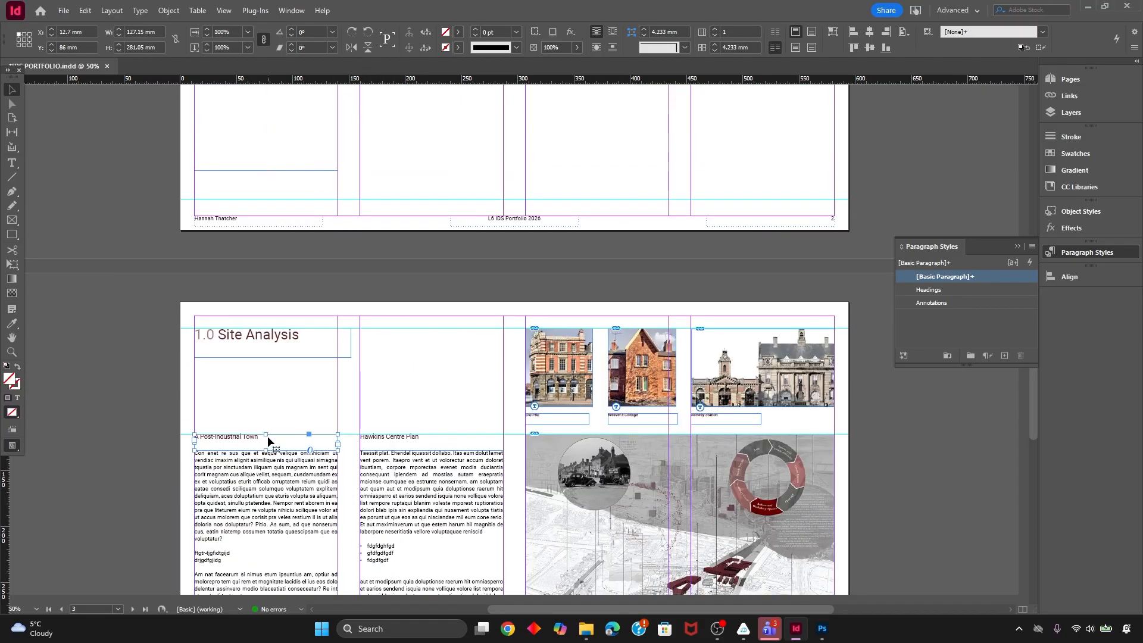
pyautogui.click(74, 47)
pyautogui.hotkey('ctrl', 'c')
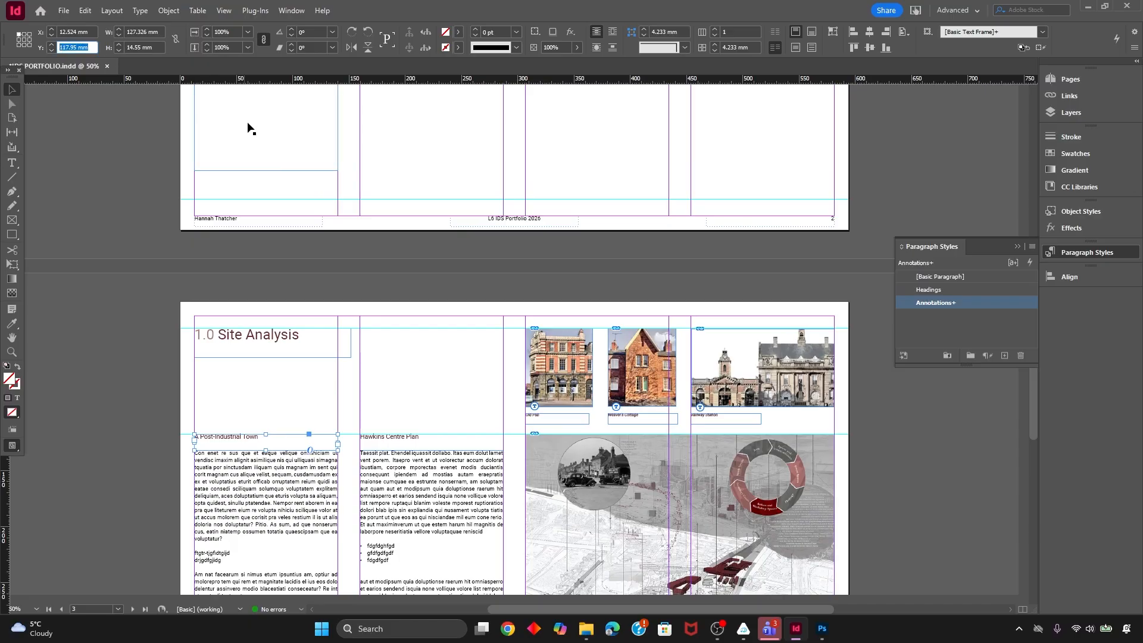
pyautogui.scroll(5, 256, 179)
pyautogui.click(265, 250)
pyautogui.click(74, 47)
pyautogui.hotkey('ctrl', 'v')
pyautogui.press('Return')
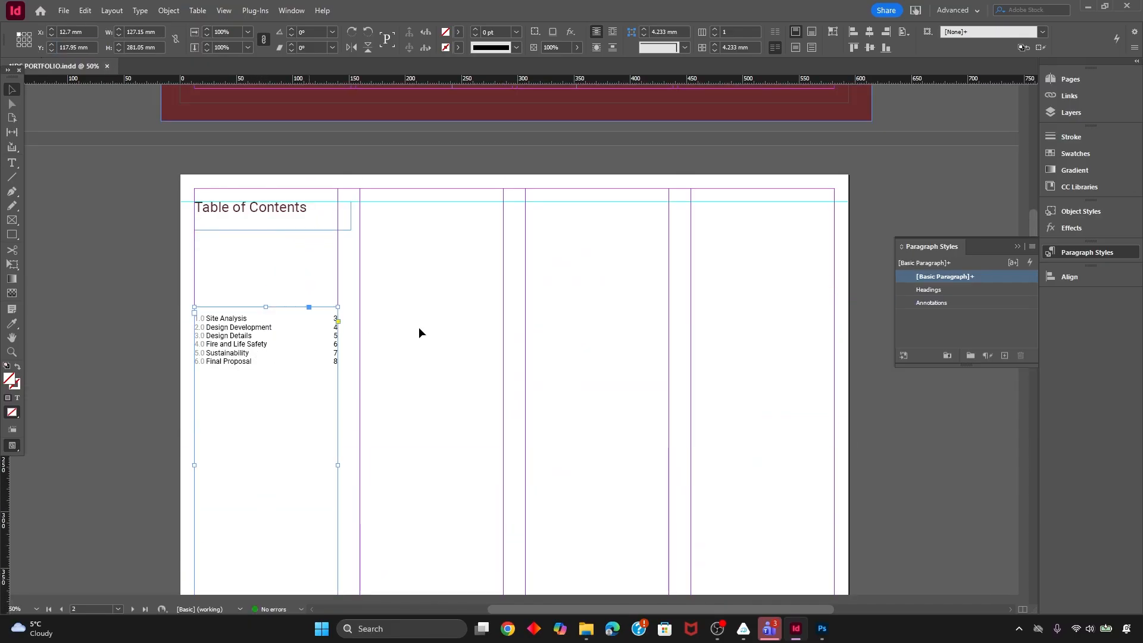
pyautogui.click(423, 316)
pyautogui.press('w')
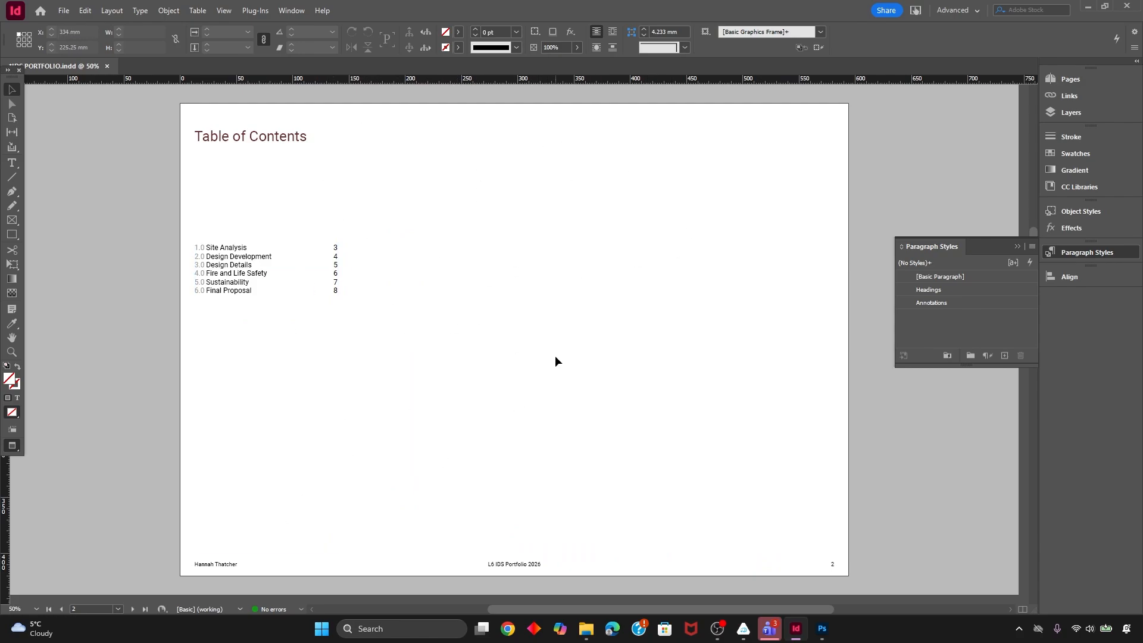
# Draw an image frame about 274 × 208 mm across the last two columns of page 2 and place the Cover image in it
pyautogui.press('f')
pyautogui.press('w')
pyautogui.moveTo(525, 259); pyautogui.dragTo(834, 492)
pyautogui.hotkey('ctrl', 'd')
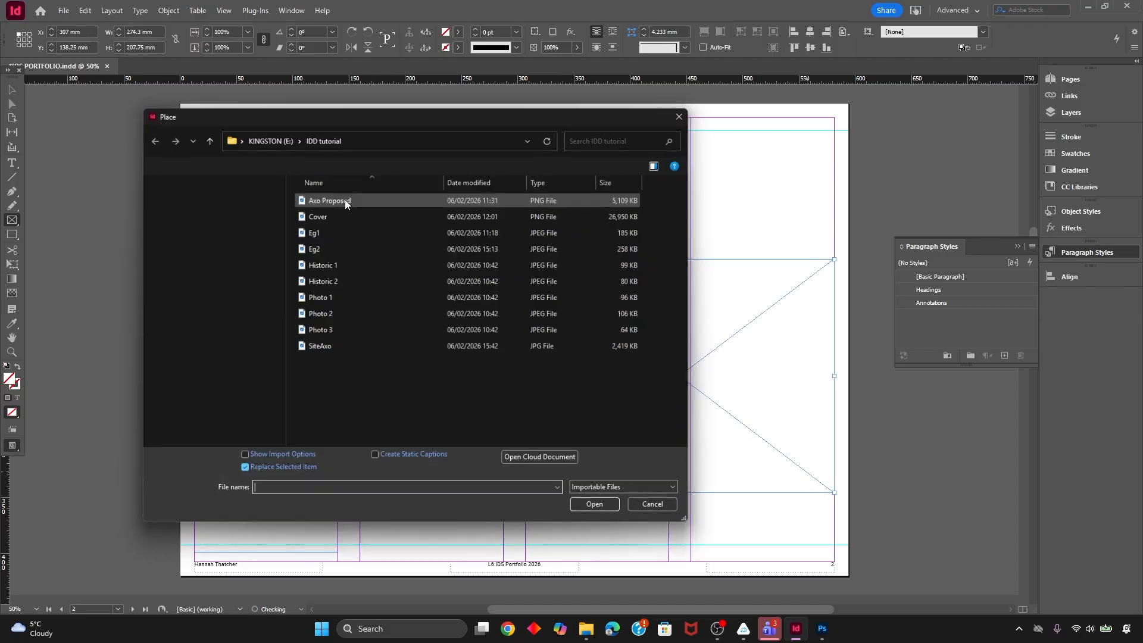
pyautogui.doubleClick(327, 215)
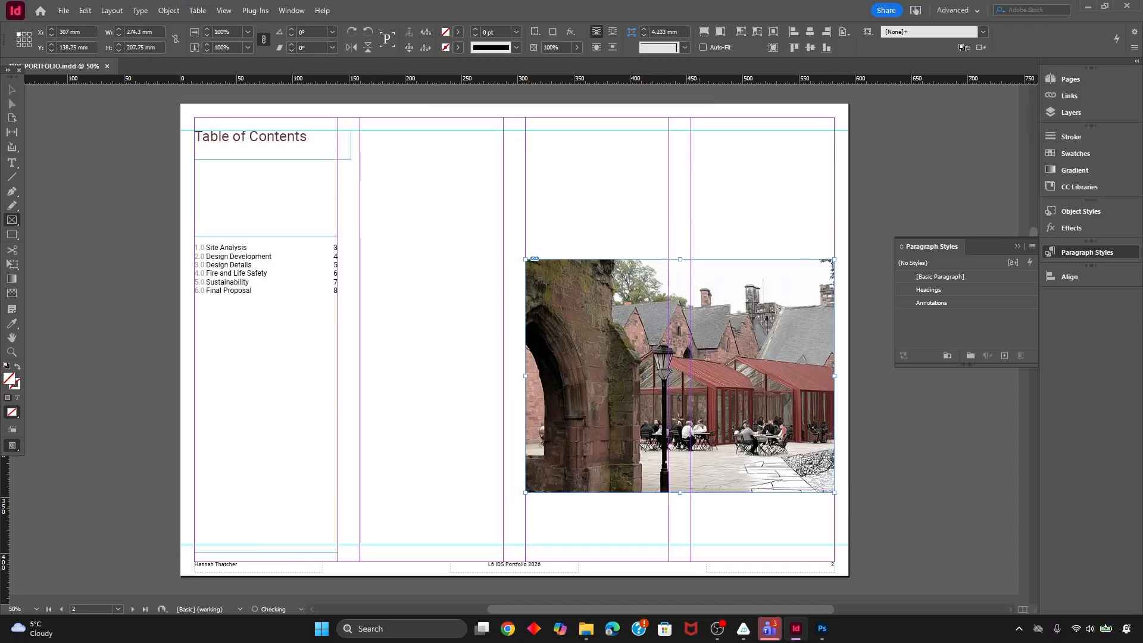
# Fit the frame to the Cover image, then resize the frame proportionally to span the last two columns
pyautogui.hotkey('ctrl', 'alt', 'c')
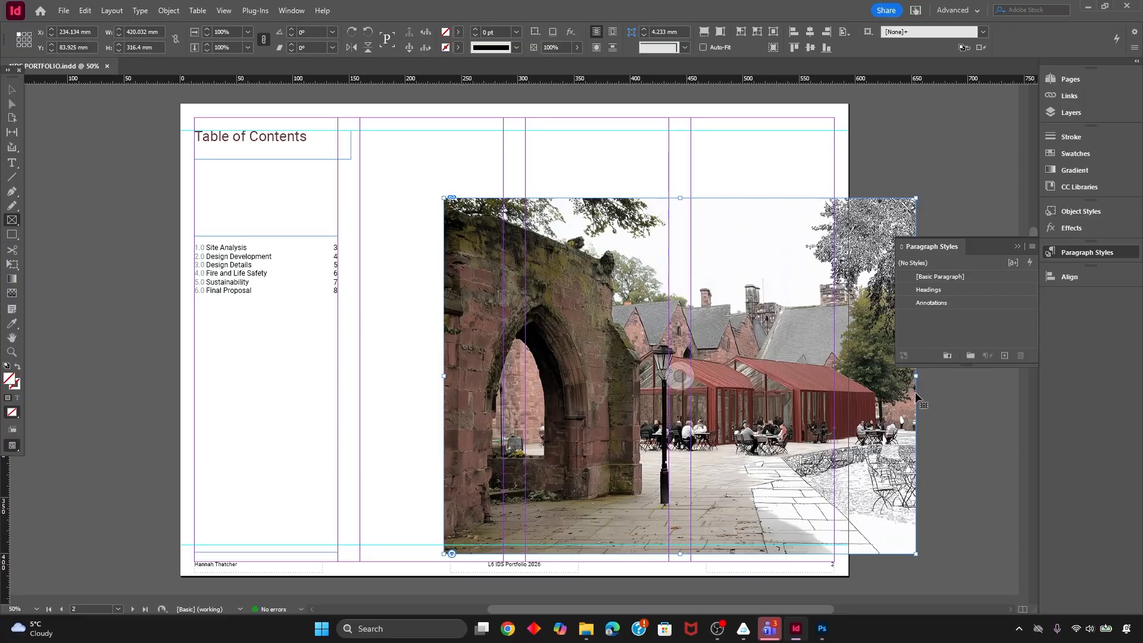
pyautogui.moveTo(916, 376); pyautogui.dragTo(834, 366)
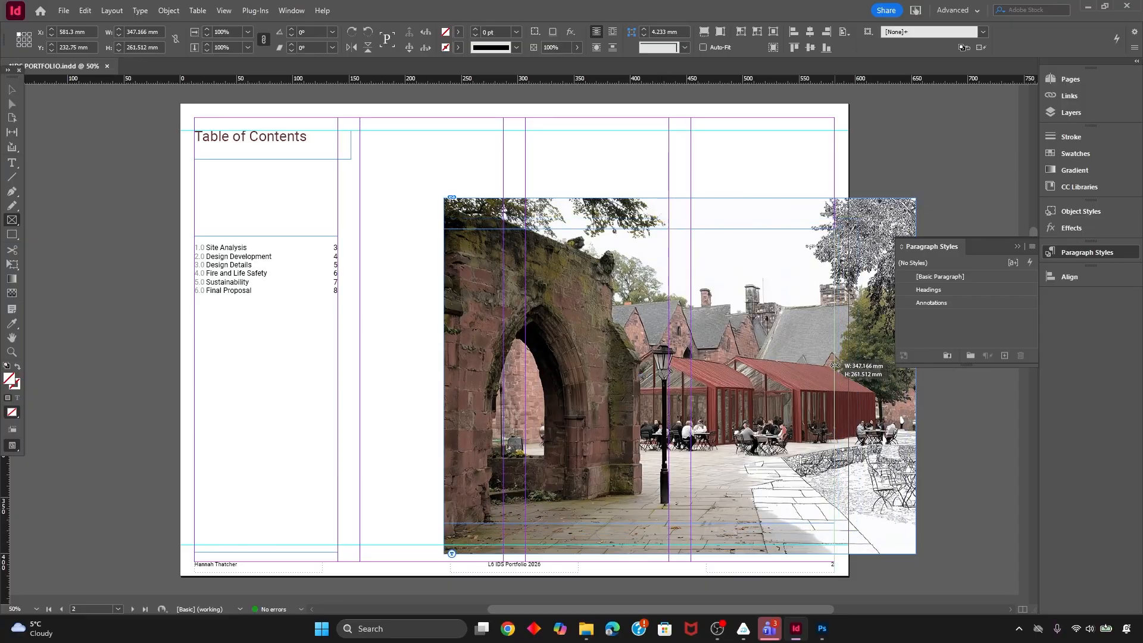
pyautogui.moveTo(447, 375); pyautogui.dragTo(525, 376)
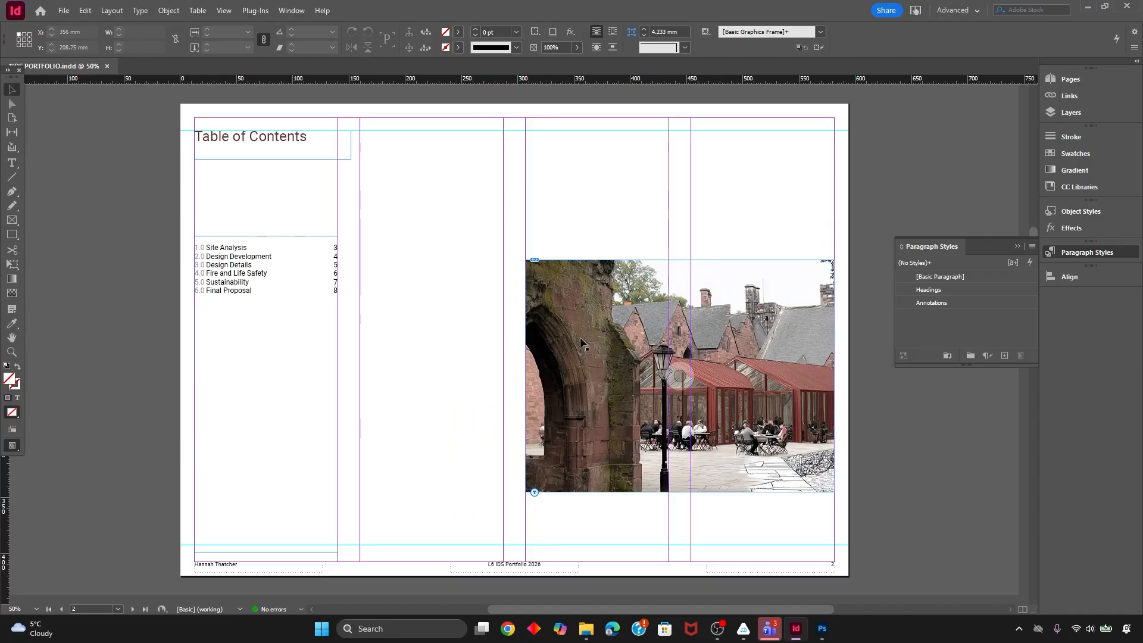
# Move the Cover image up so its top edge aligns with the contents list frame, and preview the page
pyautogui.press('v')
pyautogui.moveTo(588, 314); pyautogui.dragTo(589, 297)
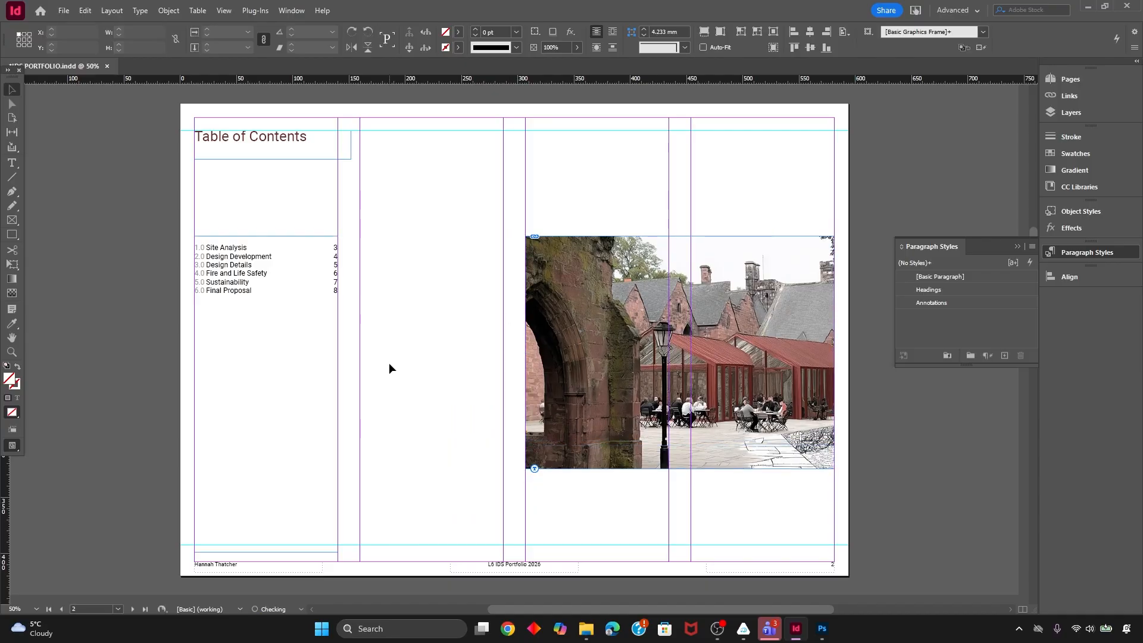
pyautogui.click(388, 363)
pyautogui.press('w')
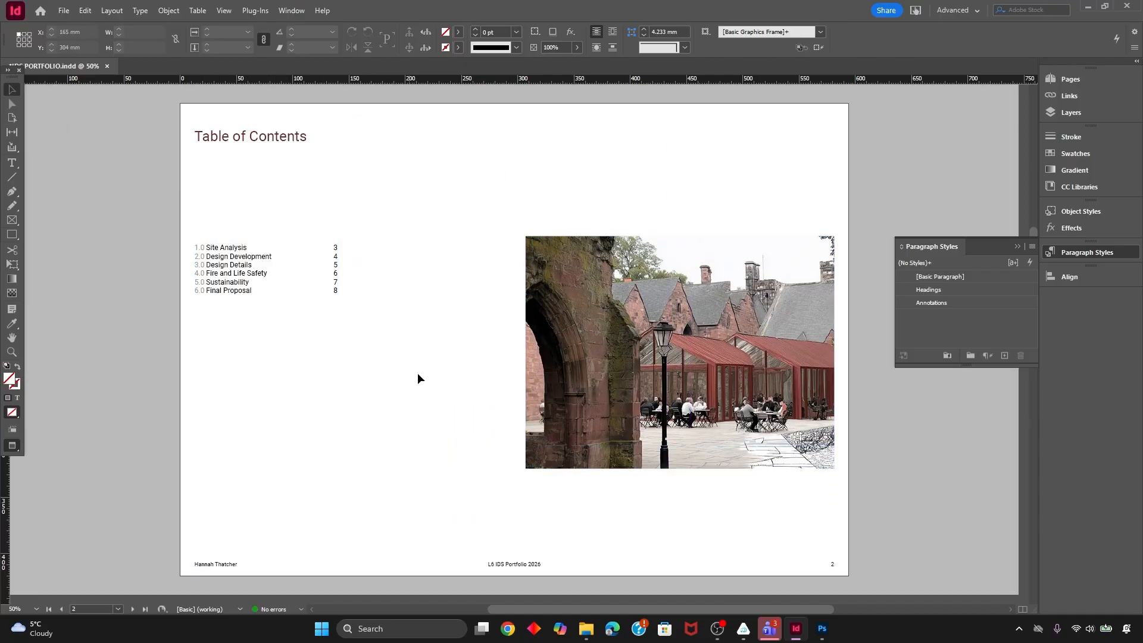
# Delete the Cover image from page 2 and check the surrounding pages in normal view
pyautogui.press('w')
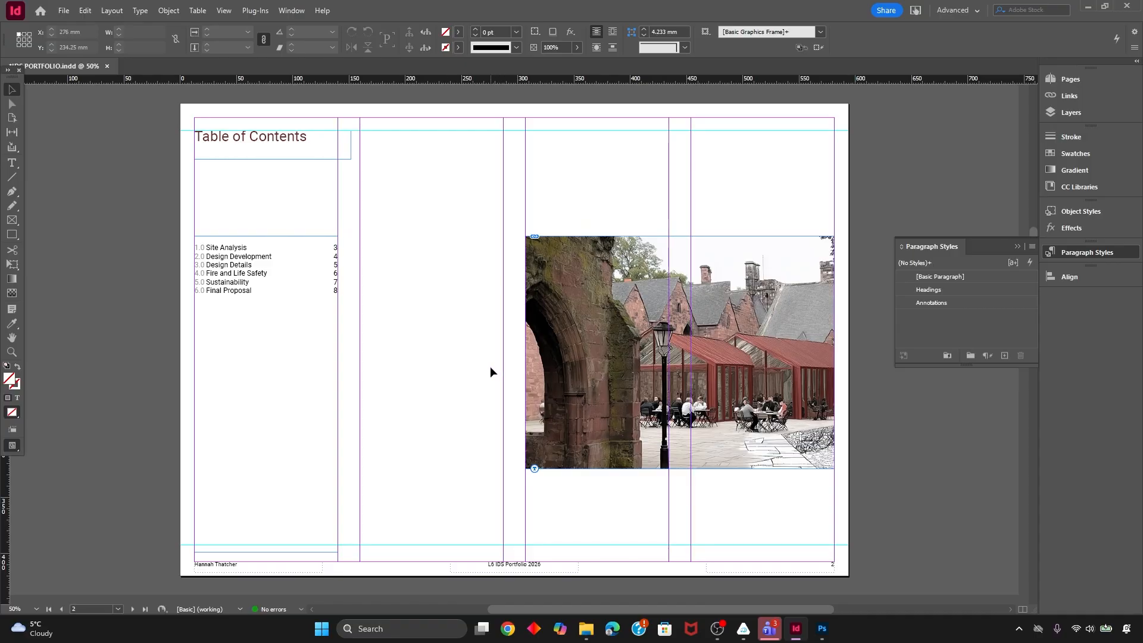
pyautogui.hotkey('ctrl', '-')
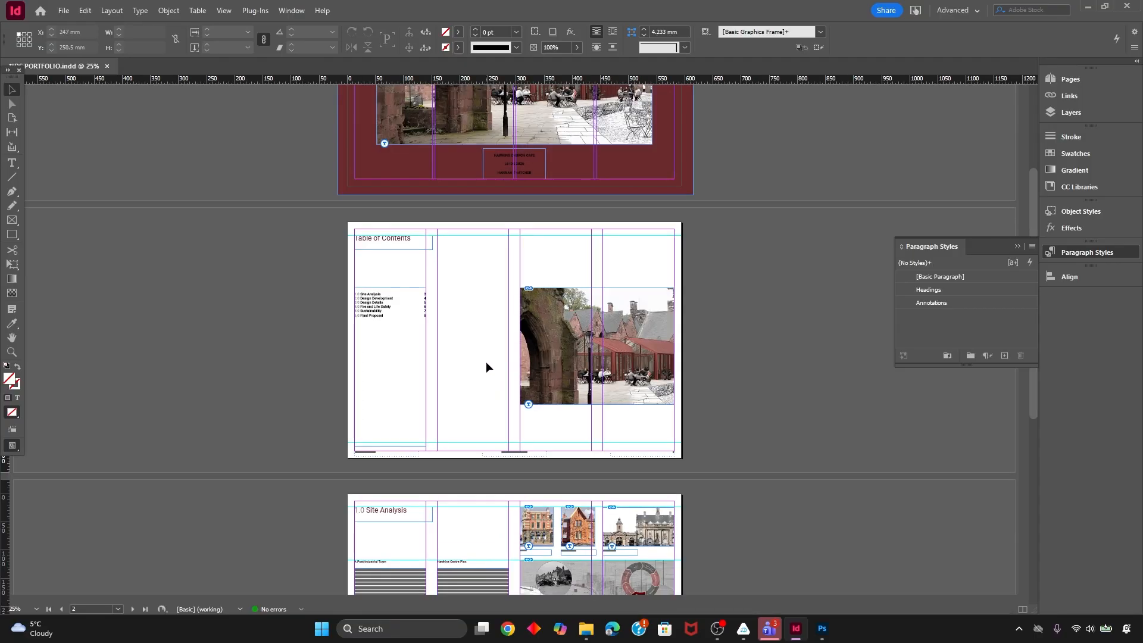
pyautogui.scroll(-3, 453, 351)
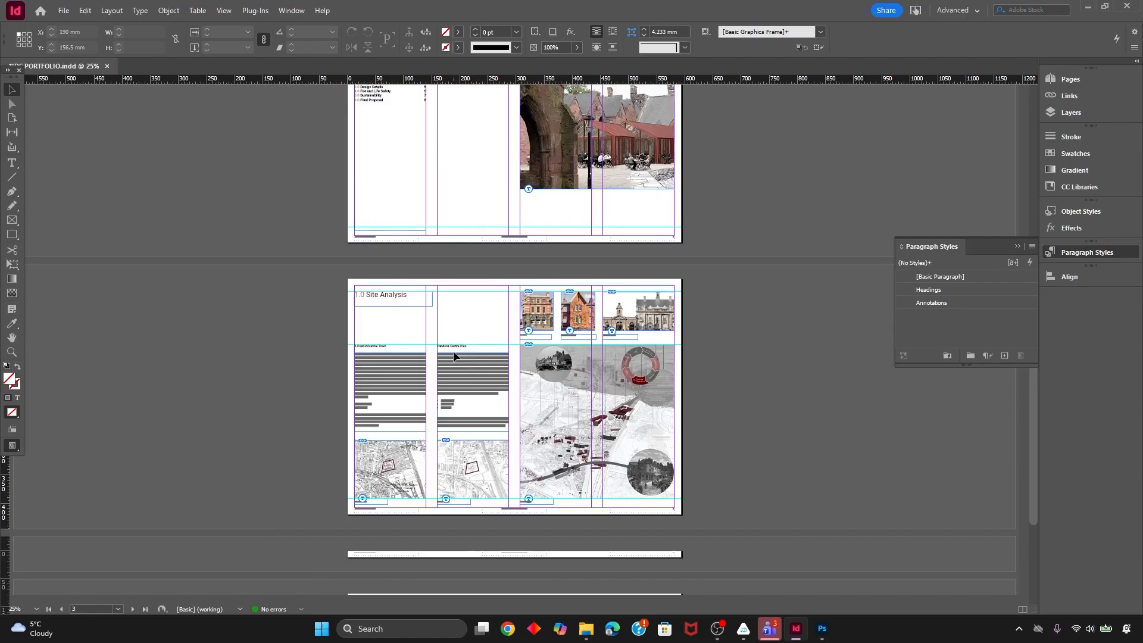
pyautogui.scroll(1, 452, 352)
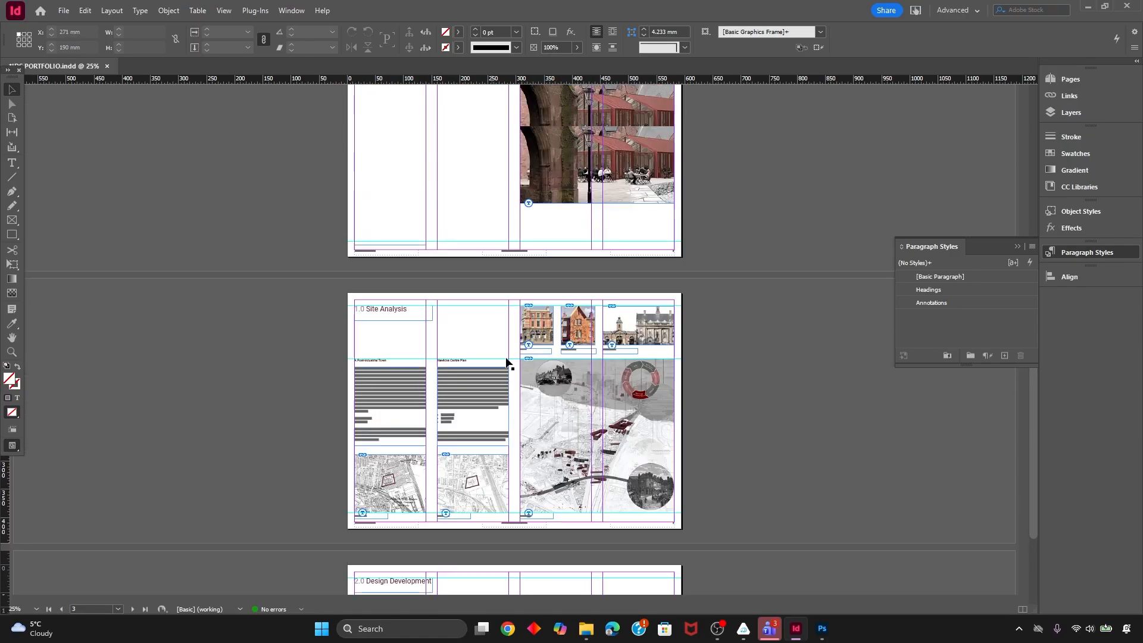
pyautogui.scroll(3, 451, 272)
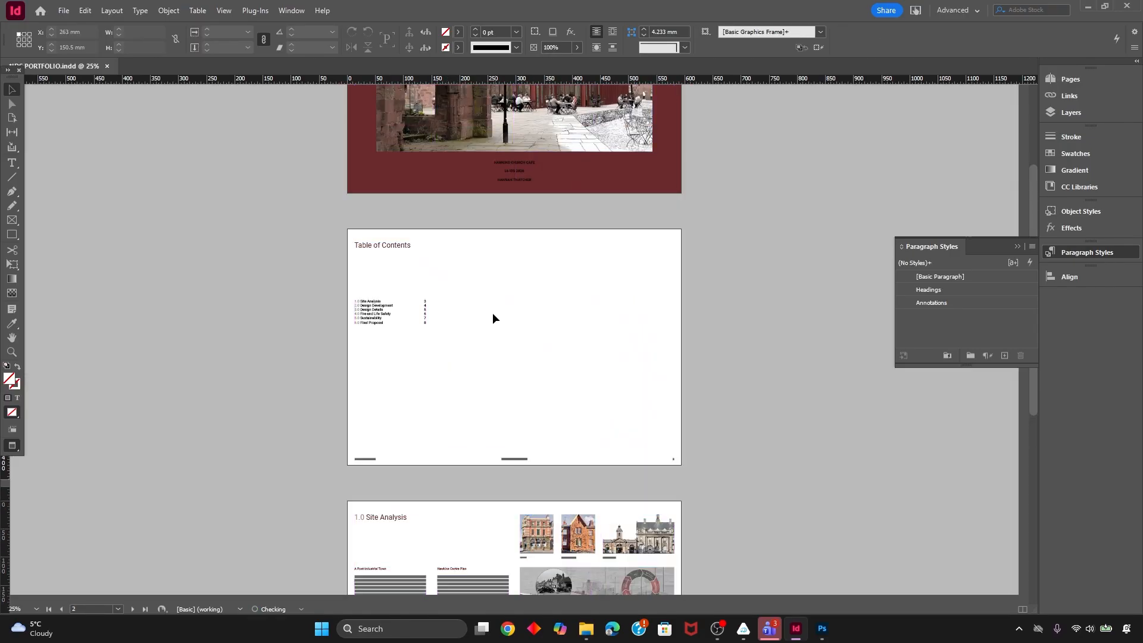
pyautogui.scroll(-6, 493, 314)
pyautogui.press('w')
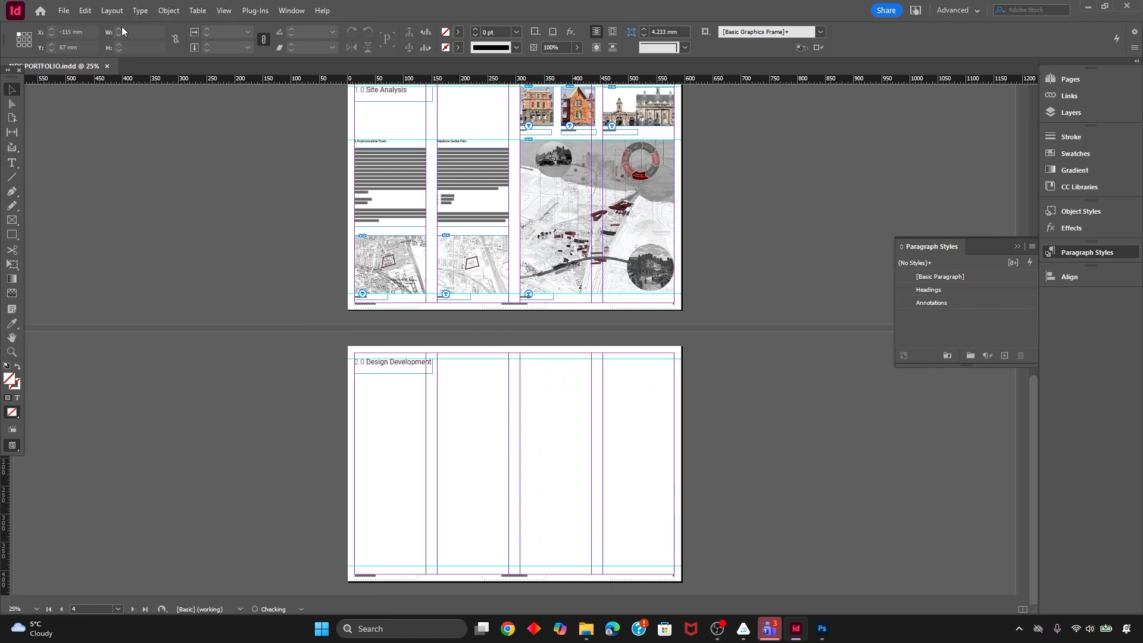
# Run a spelling check on the document, ignoring all occurrences of flagged placeholder words such as "enet" and "que", and end the check
pyautogui.click(85, 12)
pyautogui.moveTo(102, 13)
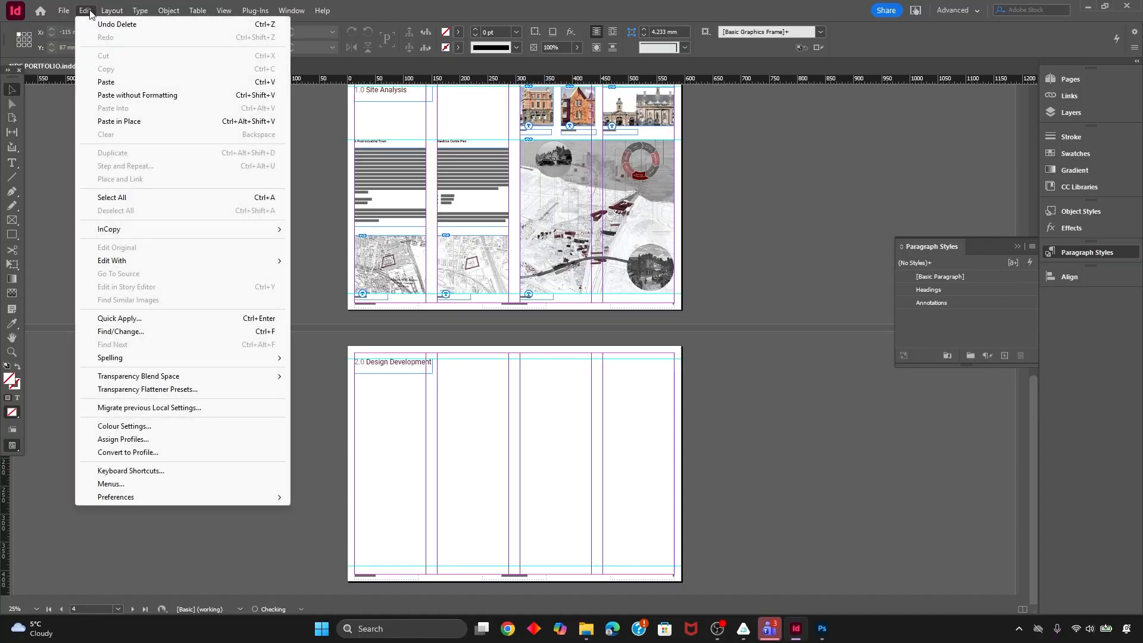
pyautogui.moveTo(146, 359)
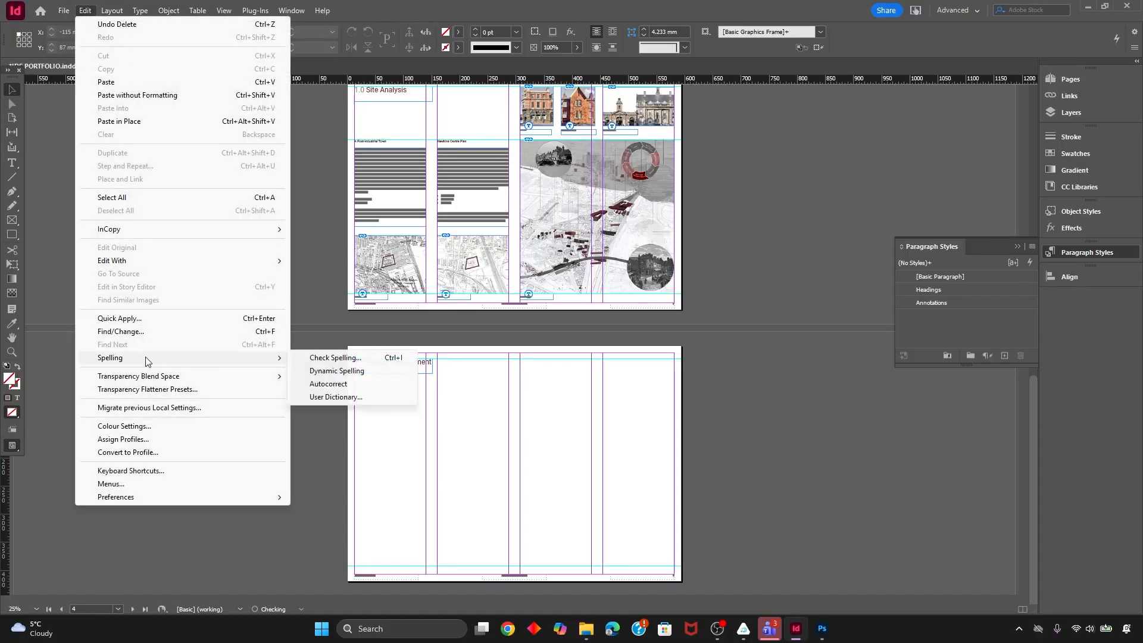
pyautogui.click(335, 357)
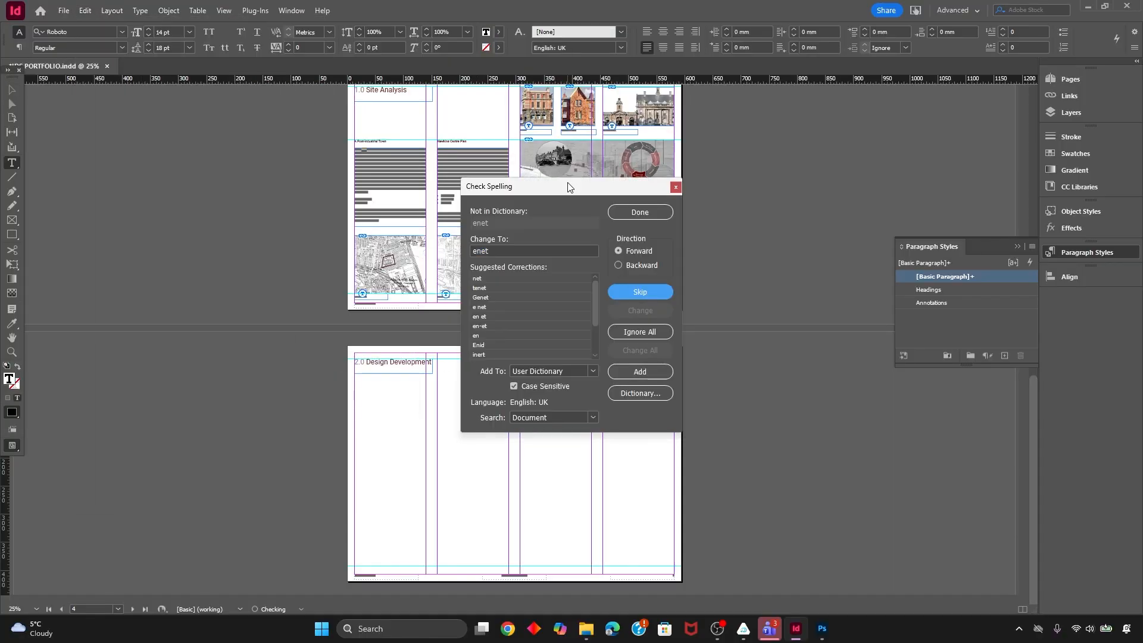
pyautogui.moveTo(567, 185); pyautogui.dragTo(553, 181)
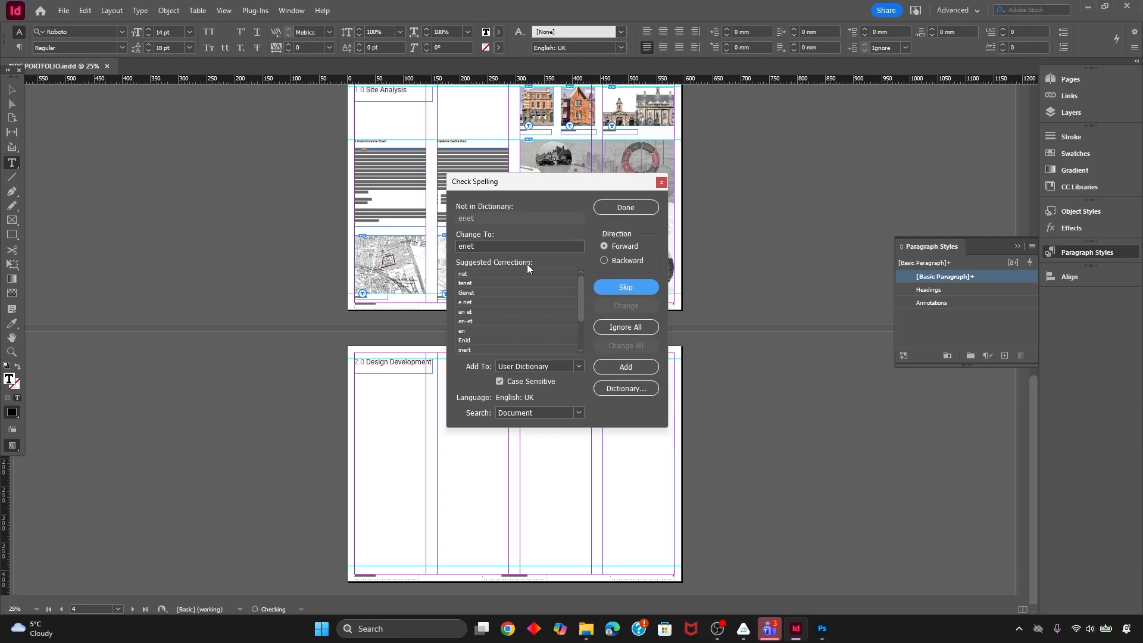
pyautogui.click(634, 328)
pyautogui.click(646, 331)
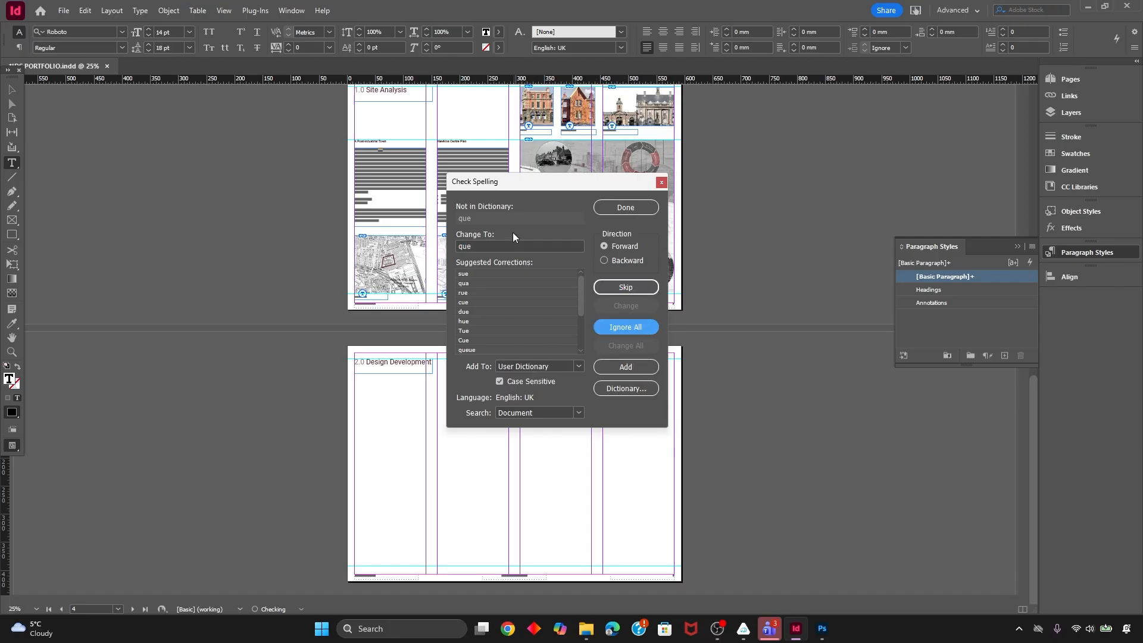
pyautogui.click(655, 327)
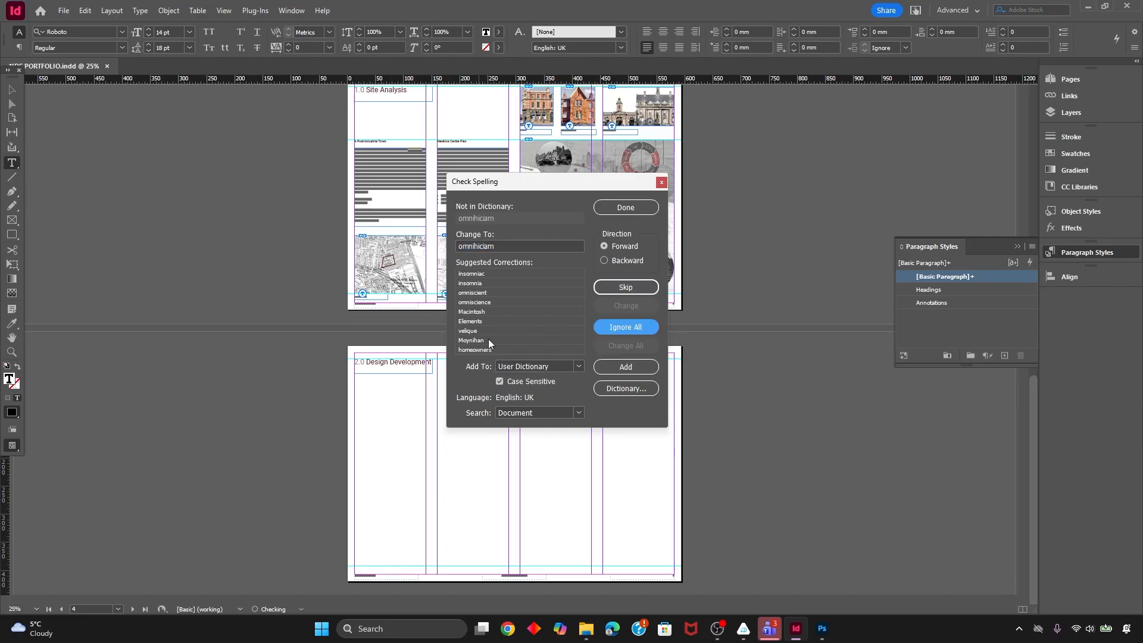
pyautogui.click(626, 207)
# Save the portfolio document
pyautogui.scroll(4, 238, 179)
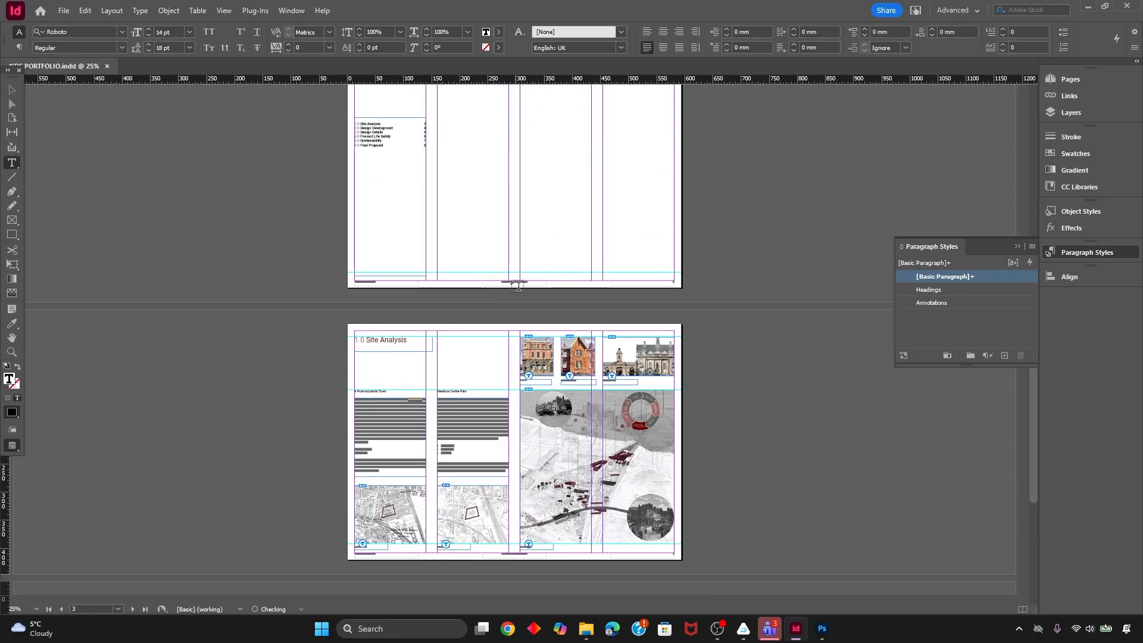
pyautogui.click(63, 10)
pyautogui.click(98, 110)
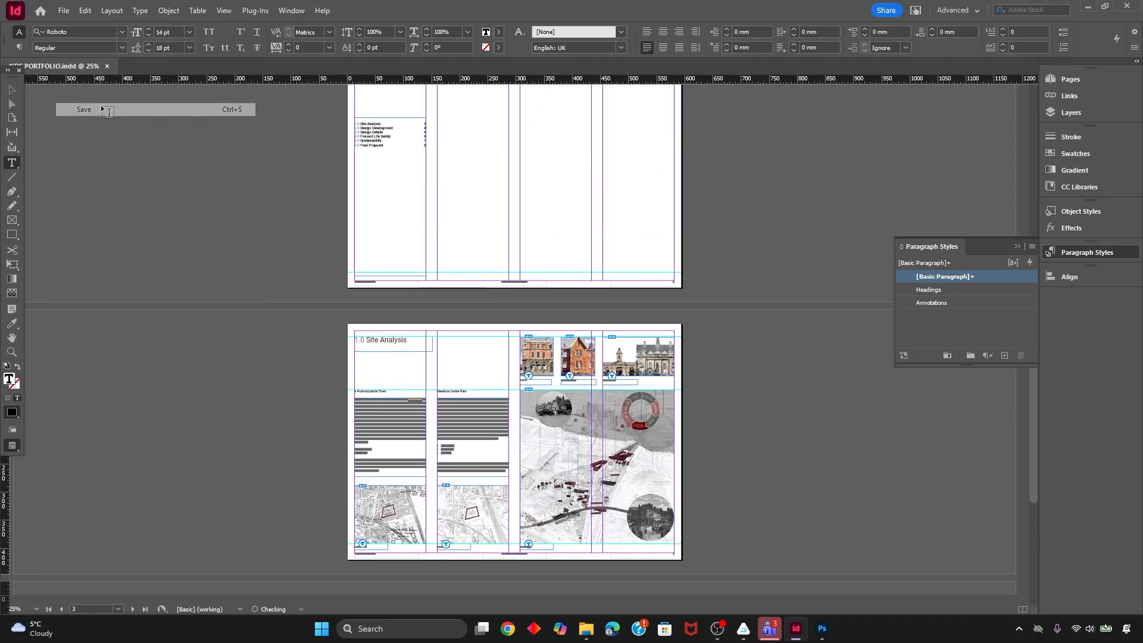
pyautogui.scroll(3, 524, 312)
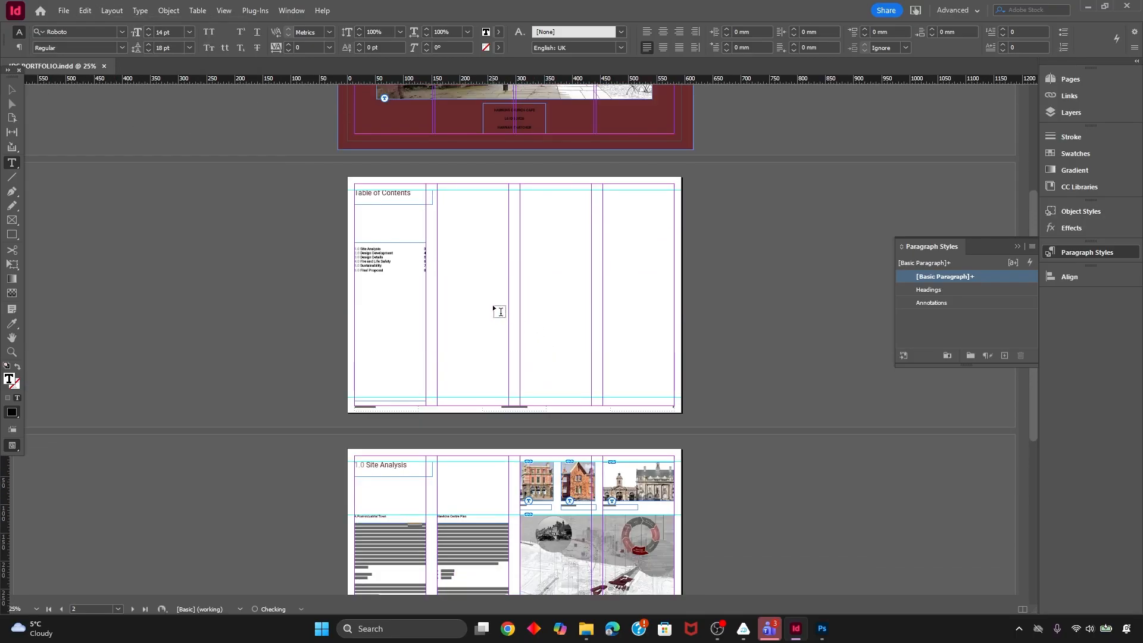
pyautogui.scroll(5, 505, 320)
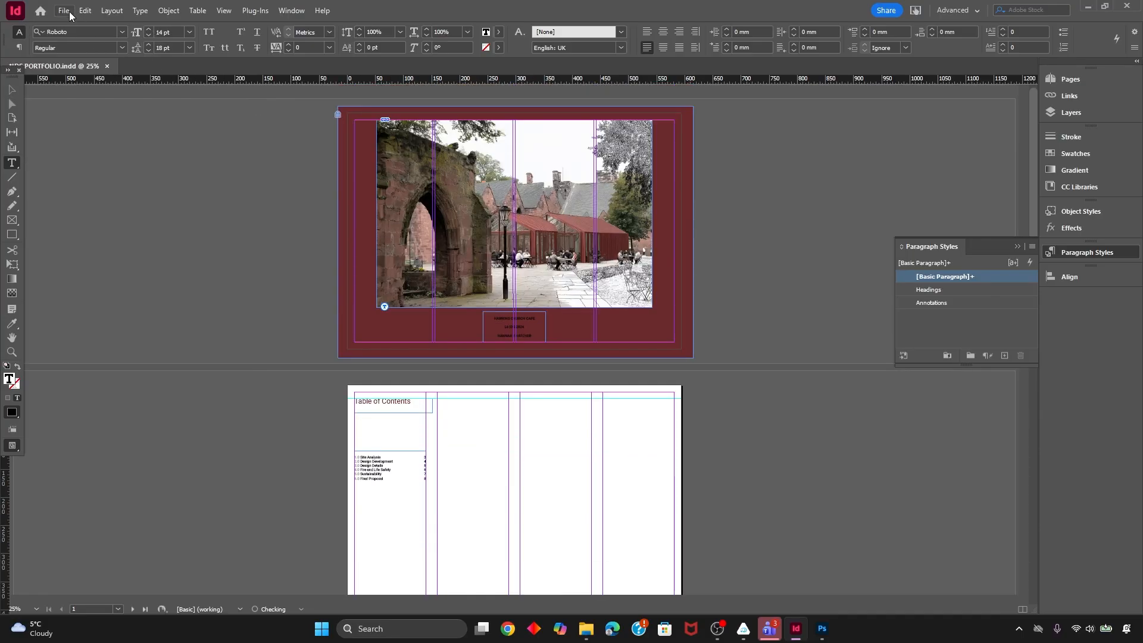
pyautogui.click(62, 11)
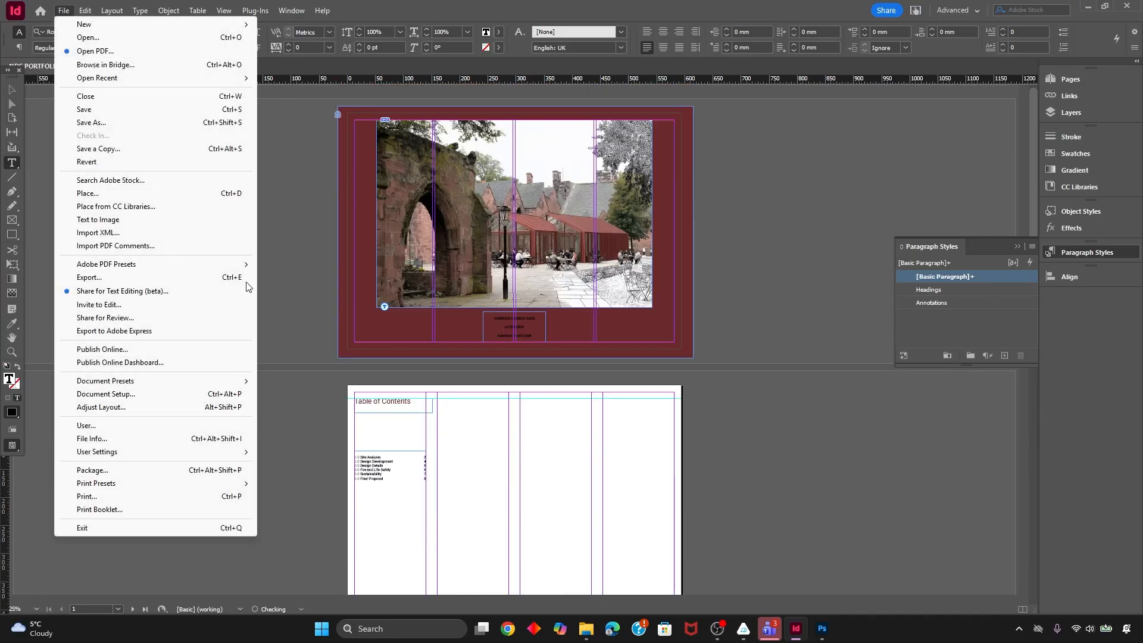
pyautogui.click(306, 274)
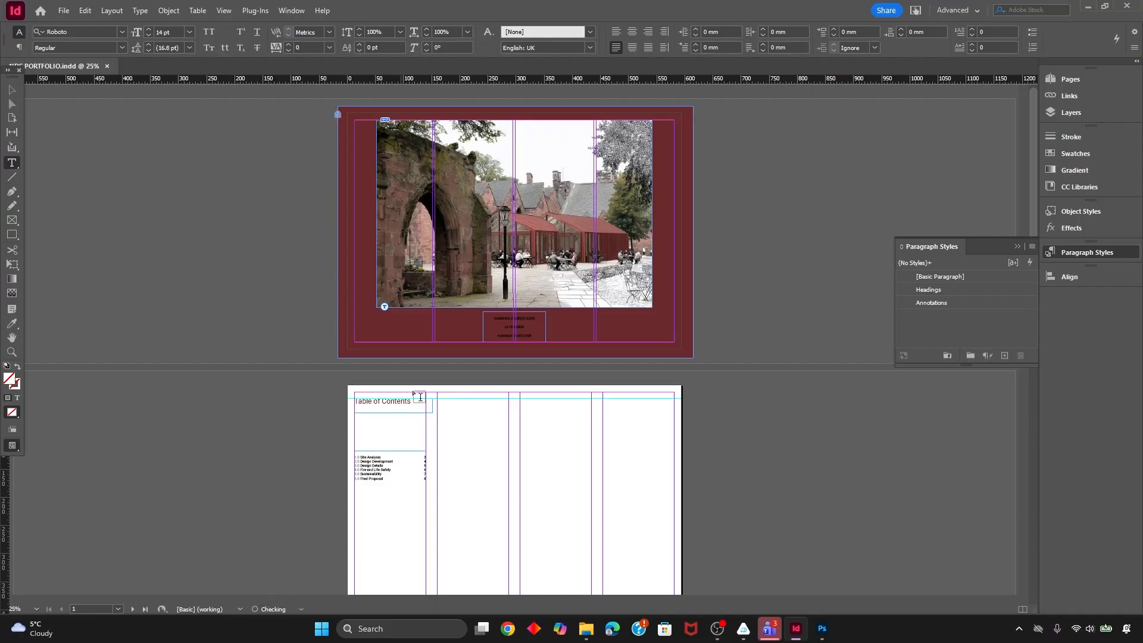
# Select the Cover image on page 1, inspect it up close and look over the following pages
pyautogui.click(18, 92)
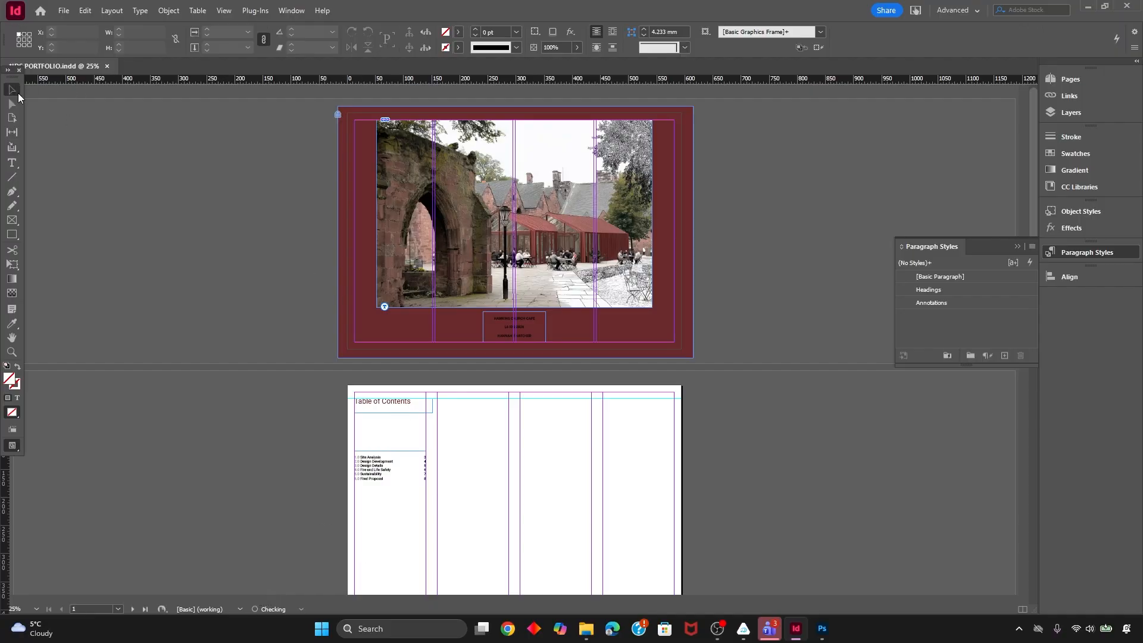
pyautogui.click(411, 182)
pyautogui.scroll(-4, 444, 312)
pyautogui.scroll(-3, 445, 312)
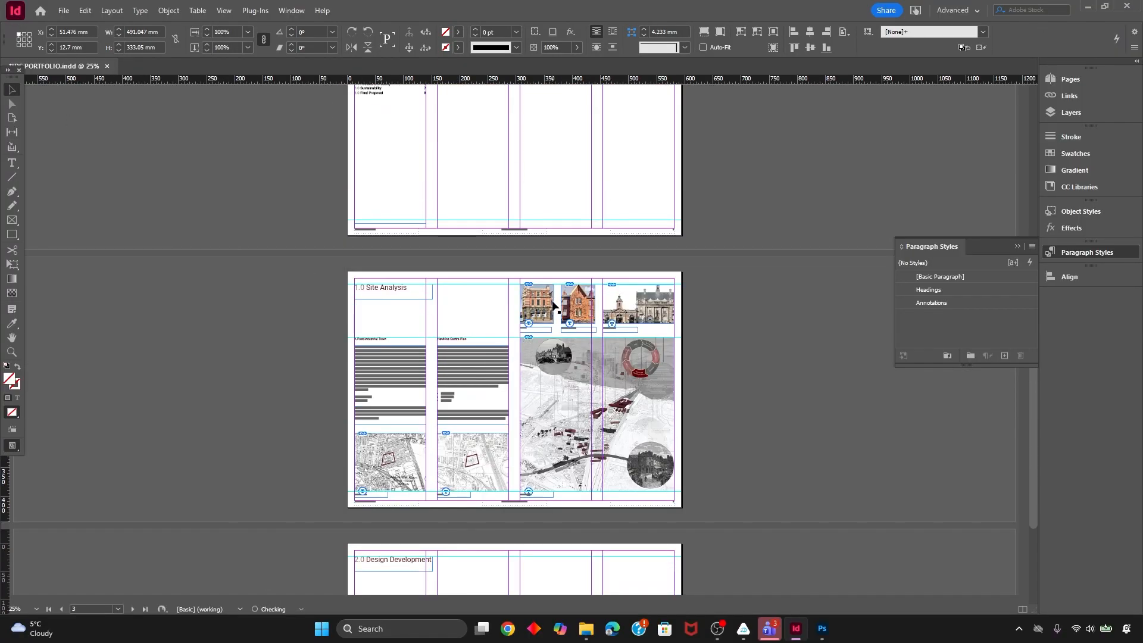
pyautogui.hotkey('ctrl', '=')
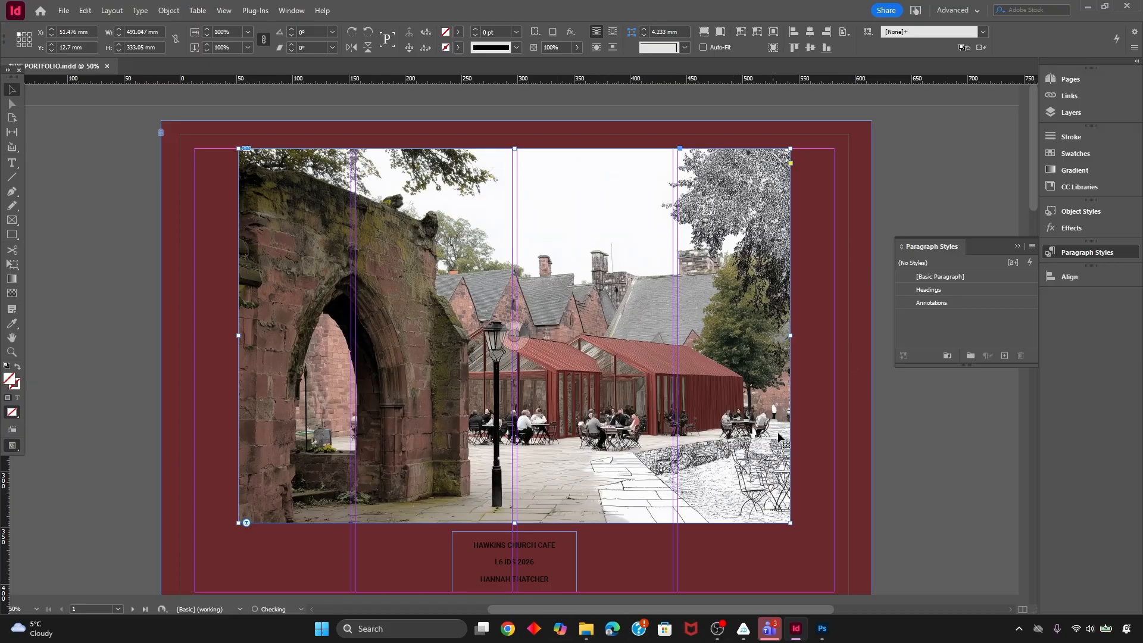
pyautogui.hotkey('ctrl', '-')
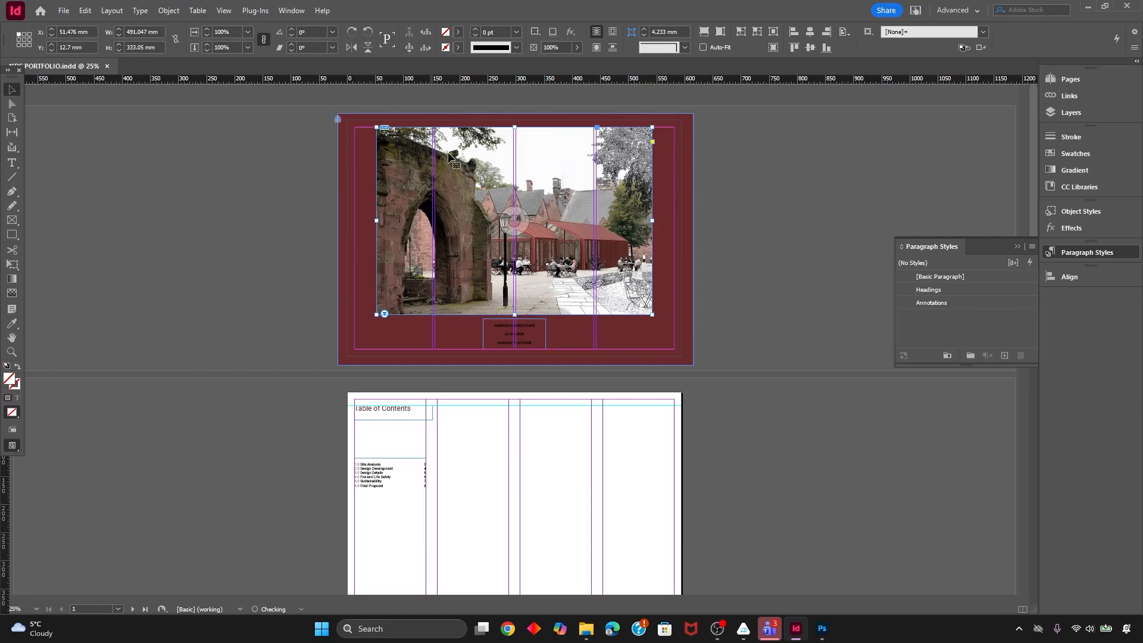
pyautogui.scroll(-6, 509, 287)
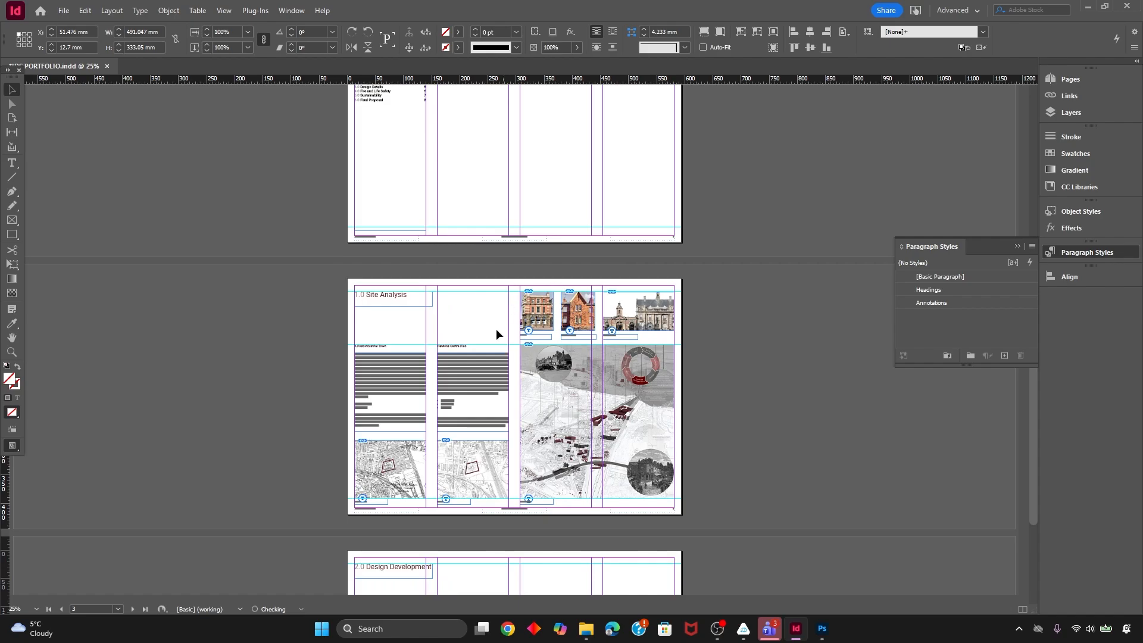
pyautogui.scroll(4, 564, 260)
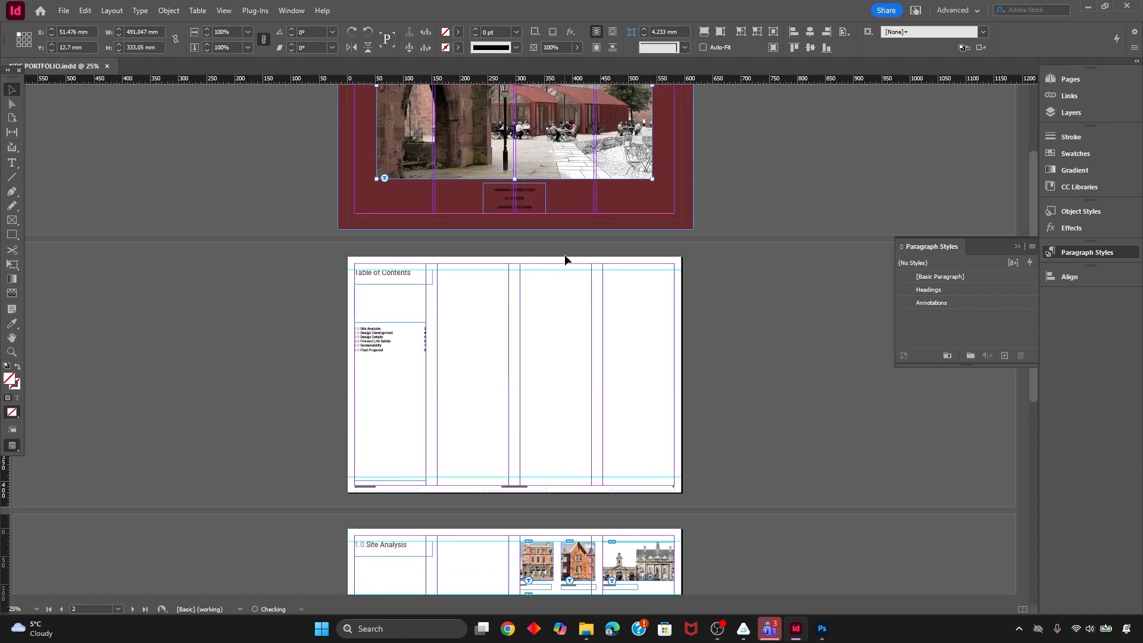
# Reveal the linked Cover.png source file in its Explorer folder, then close the folder and return to the document
pyautogui.click(1081, 93)
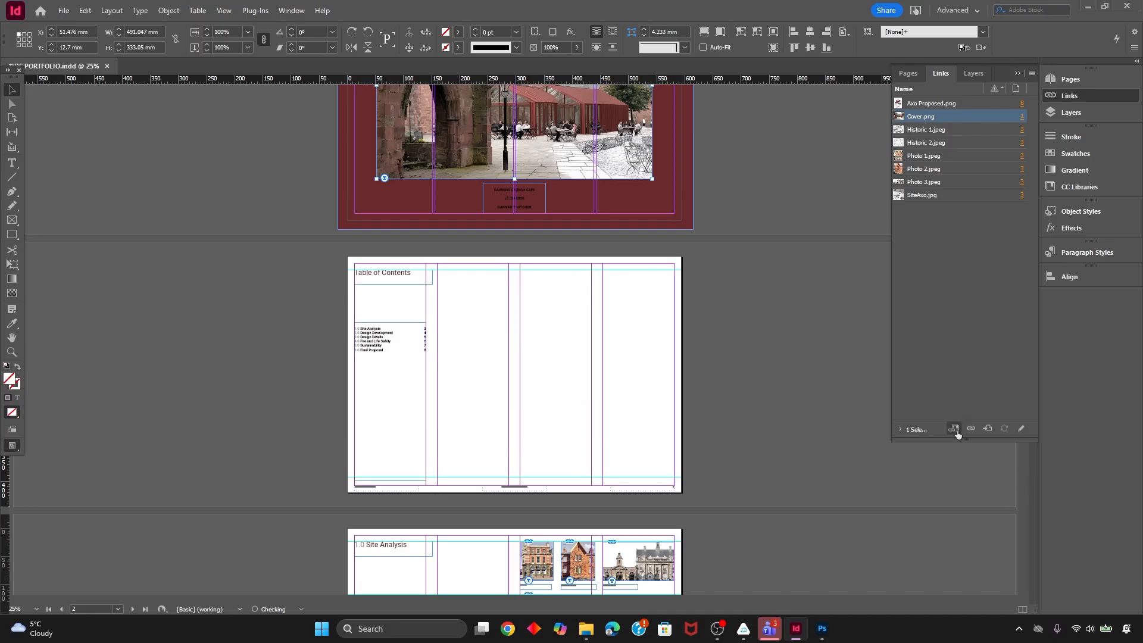
pyautogui.rightClick(937, 117)
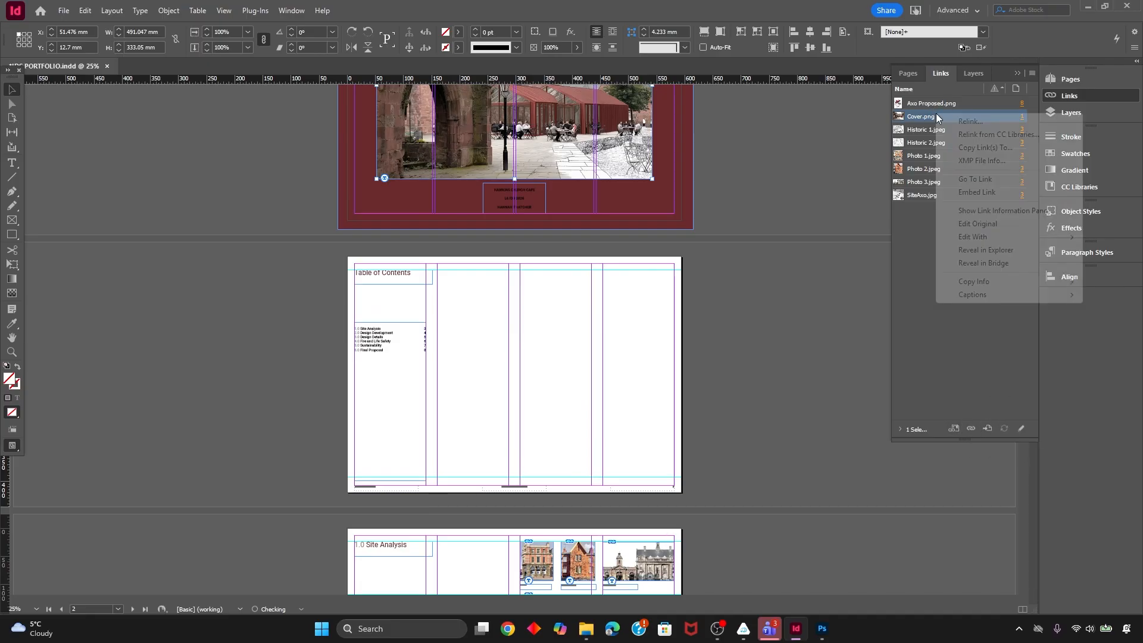
pyautogui.click(988, 250)
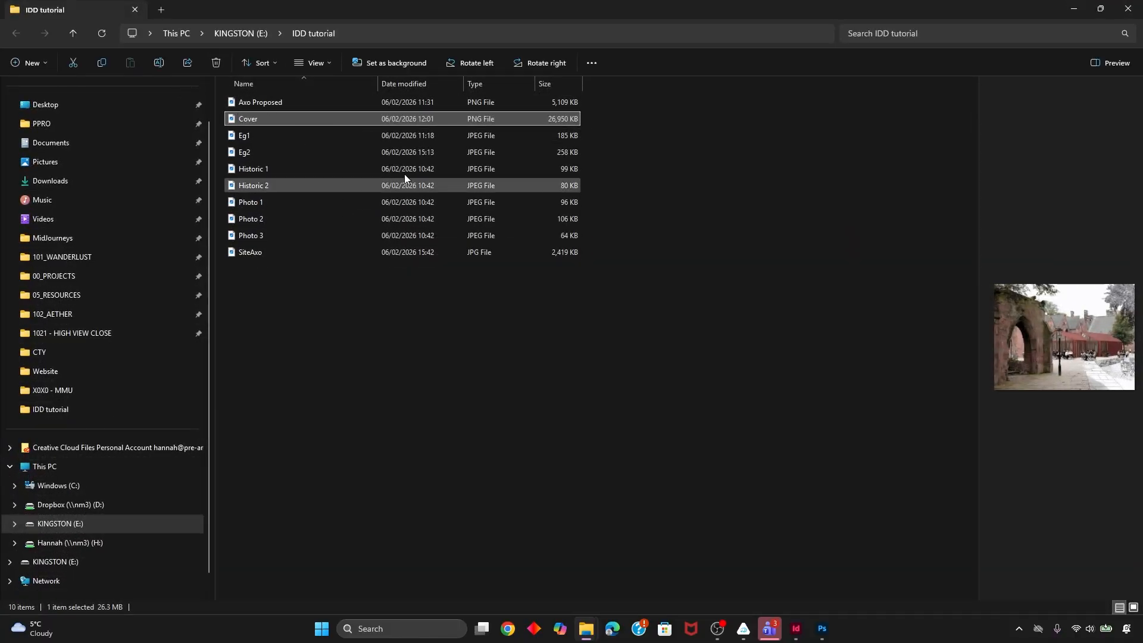
pyautogui.click(1128, 9)
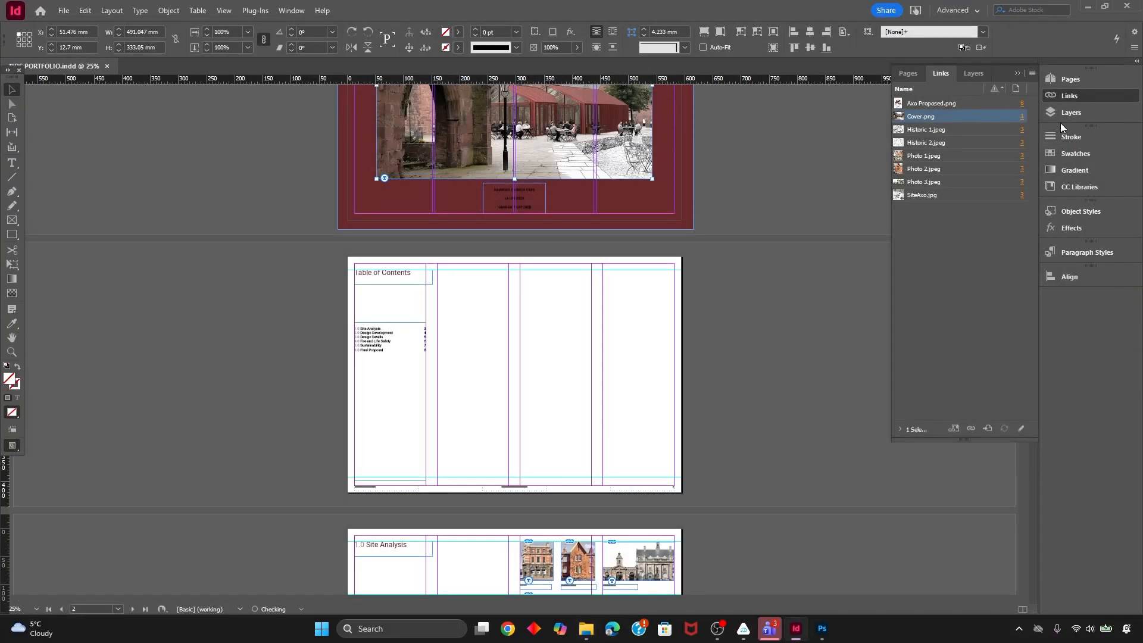
pyautogui.rightClick(966, 116)
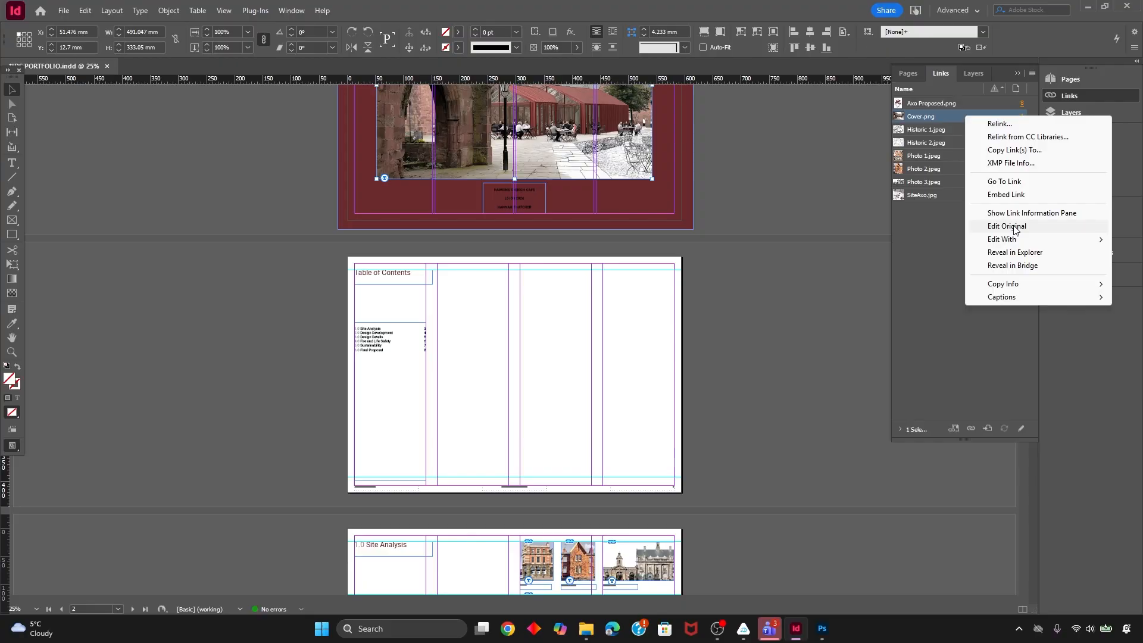
pyautogui.click(1014, 253)
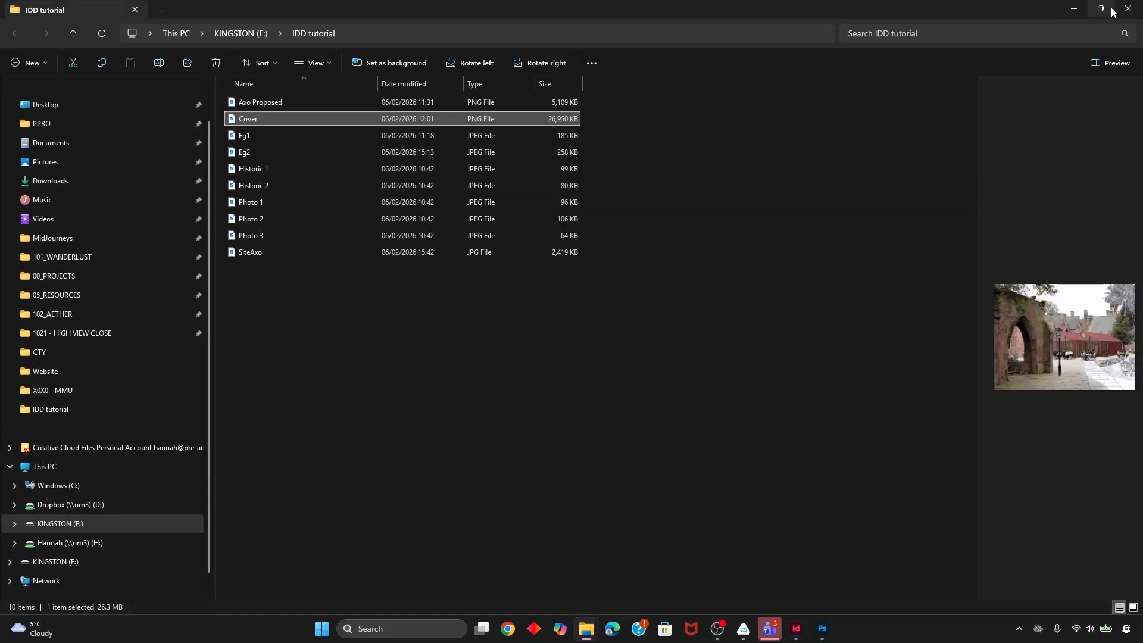
pyautogui.click(1128, 8)
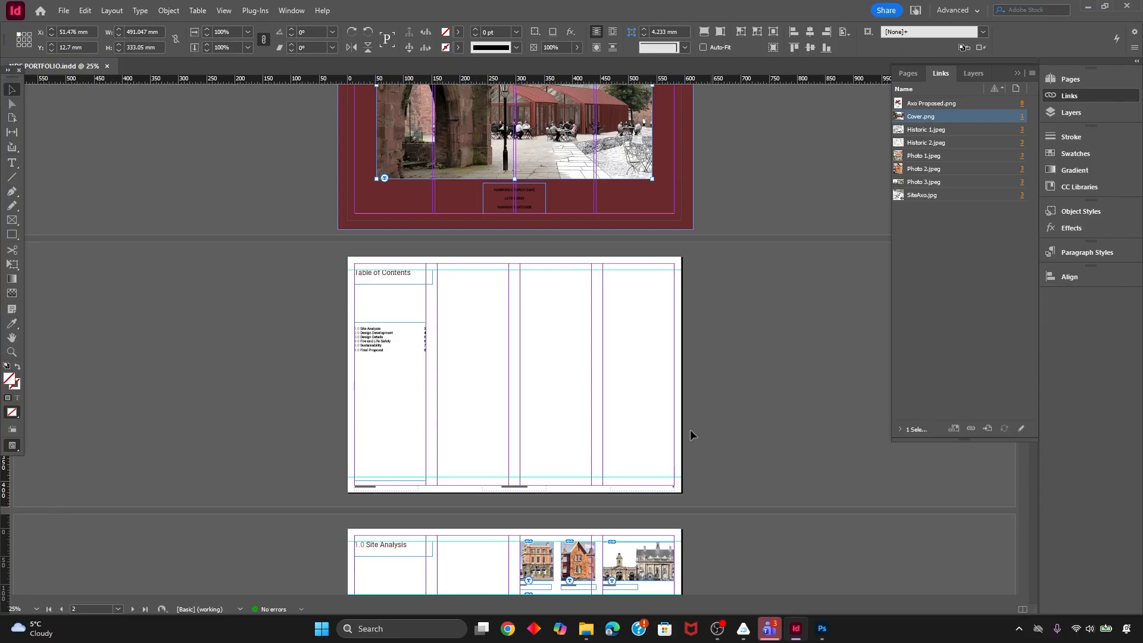
# Switch to Photoshop and open the Cover image from the IDD tutorial folder on the KINGSTON (E:) drive
pyautogui.scroll(3, 691, 434)
pyautogui.click(822, 630)
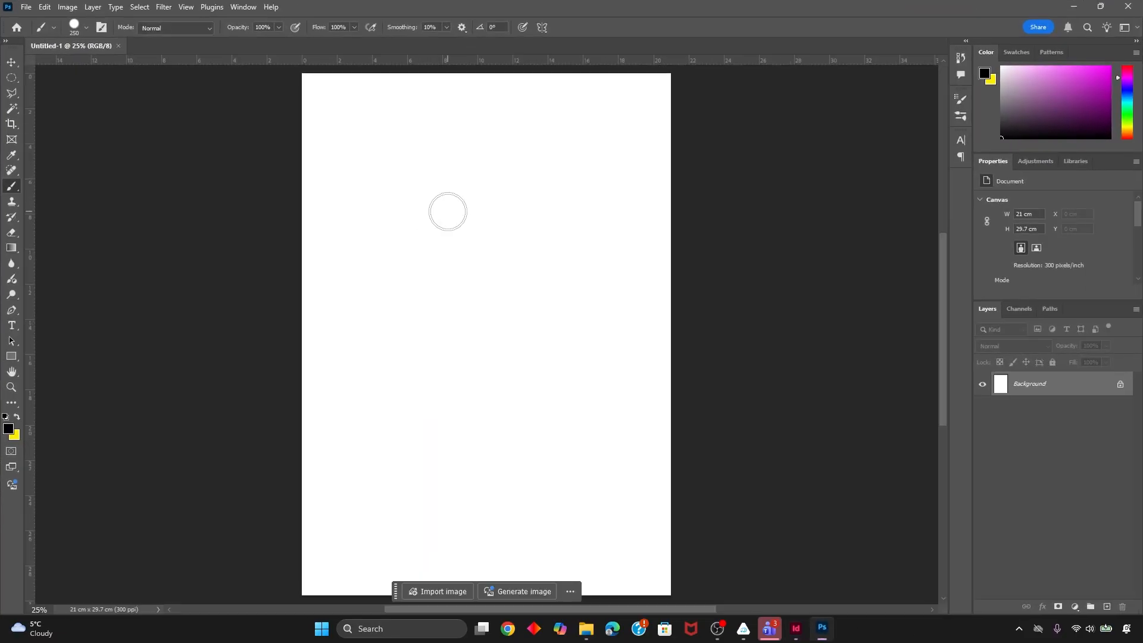
pyautogui.click(26, 6)
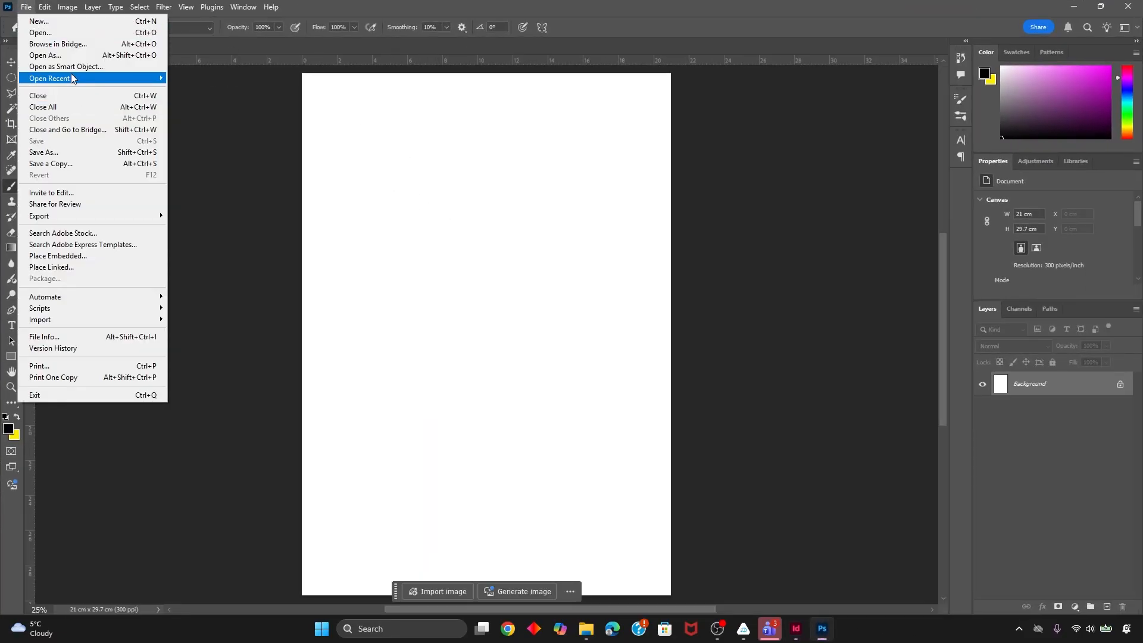
pyautogui.click(40, 32)
pyautogui.click(60, 460)
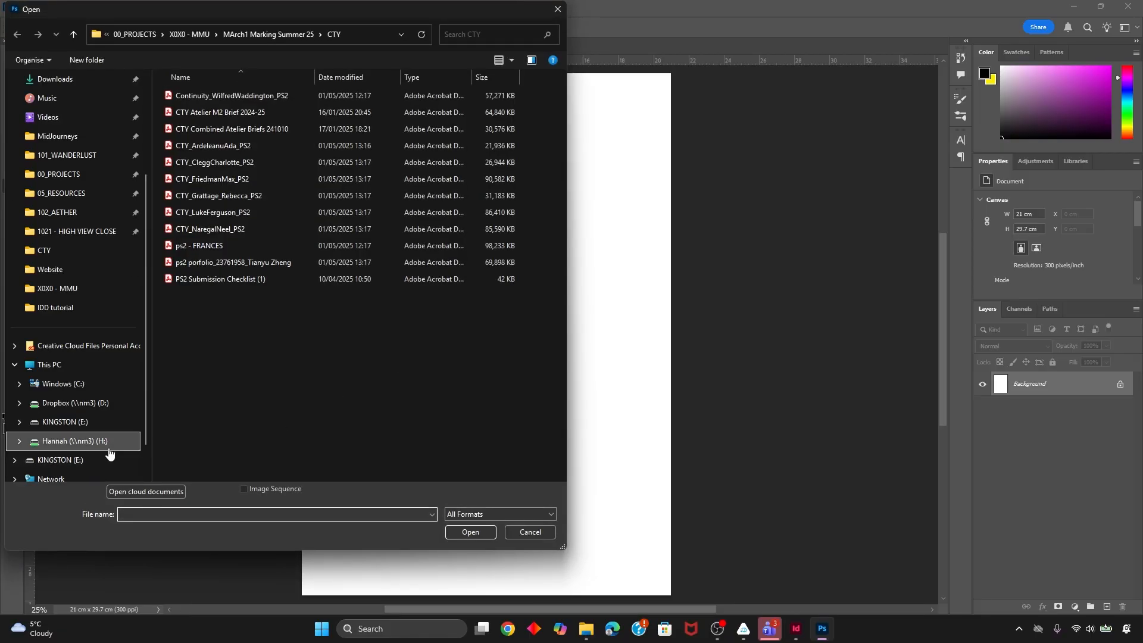
pyautogui.doubleClick(209, 94)
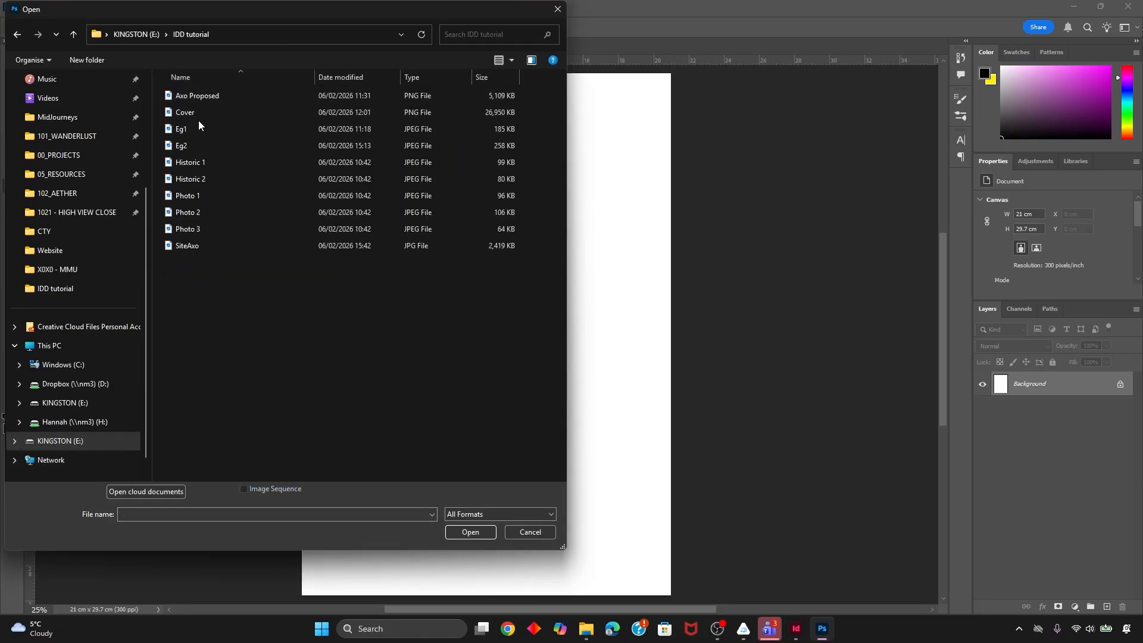
pyautogui.doubleClick(199, 112)
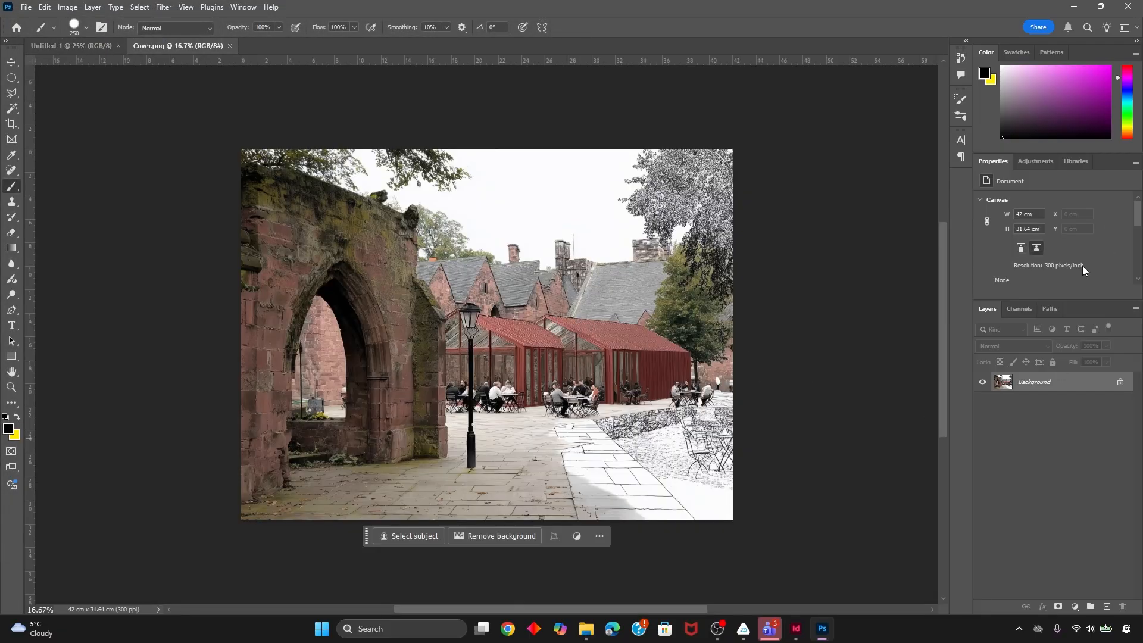
# Add a new layer above the Cover image, fill it with the dark red swatch and set its blend mode to Multiply
pyautogui.moveTo(1124, 86); pyautogui.dragTo(1127, 61)
pyautogui.click(1106, 606)
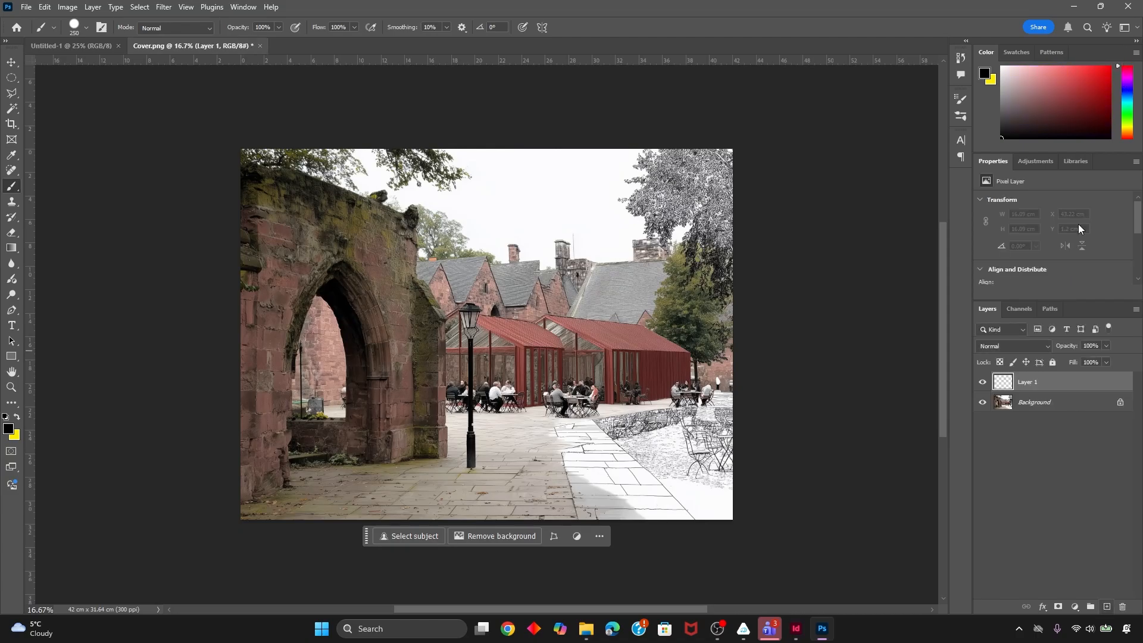
pyautogui.click(1109, 66)
pyautogui.click(1017, 52)
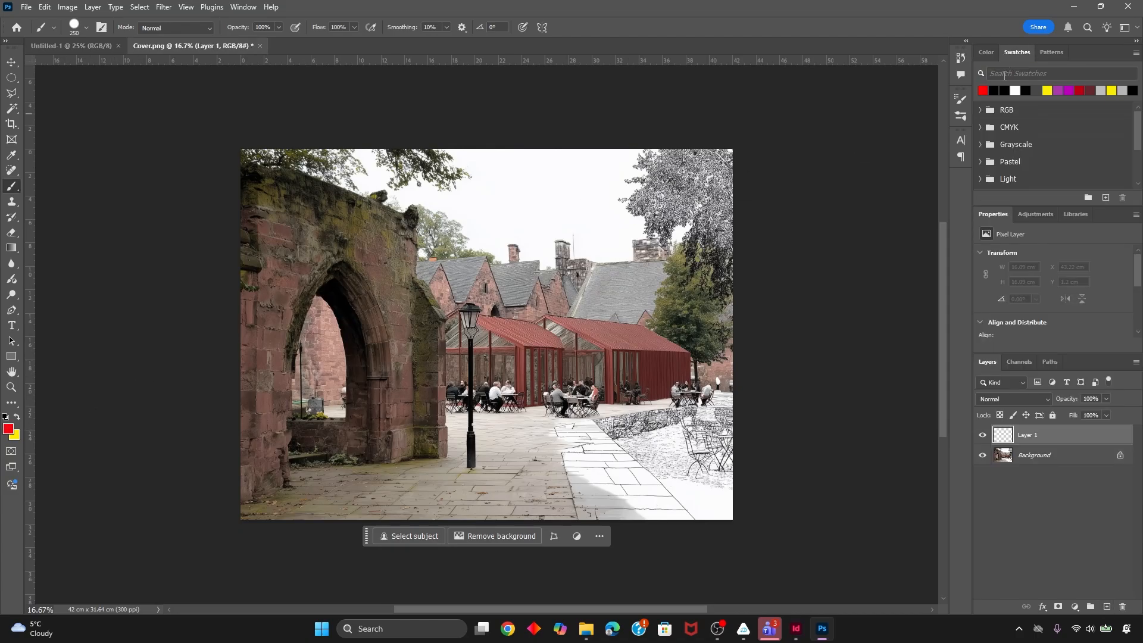
pyautogui.click(1090, 89)
pyautogui.hotkey('alt', 'BackSpace')
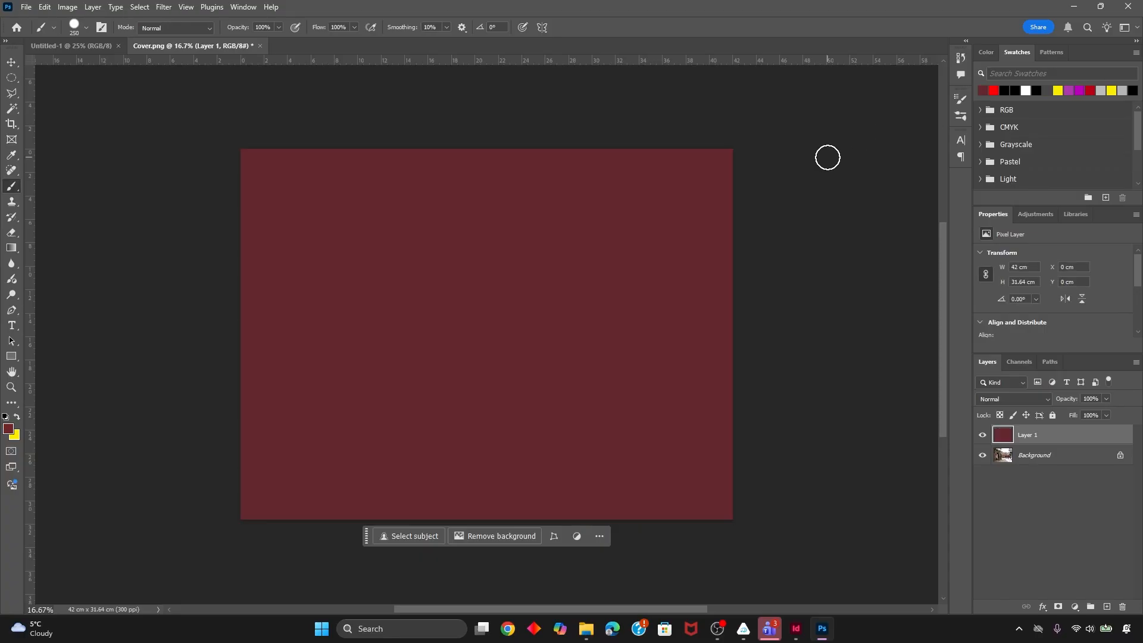
pyautogui.click(1027, 400)
pyautogui.click(1000, 329)
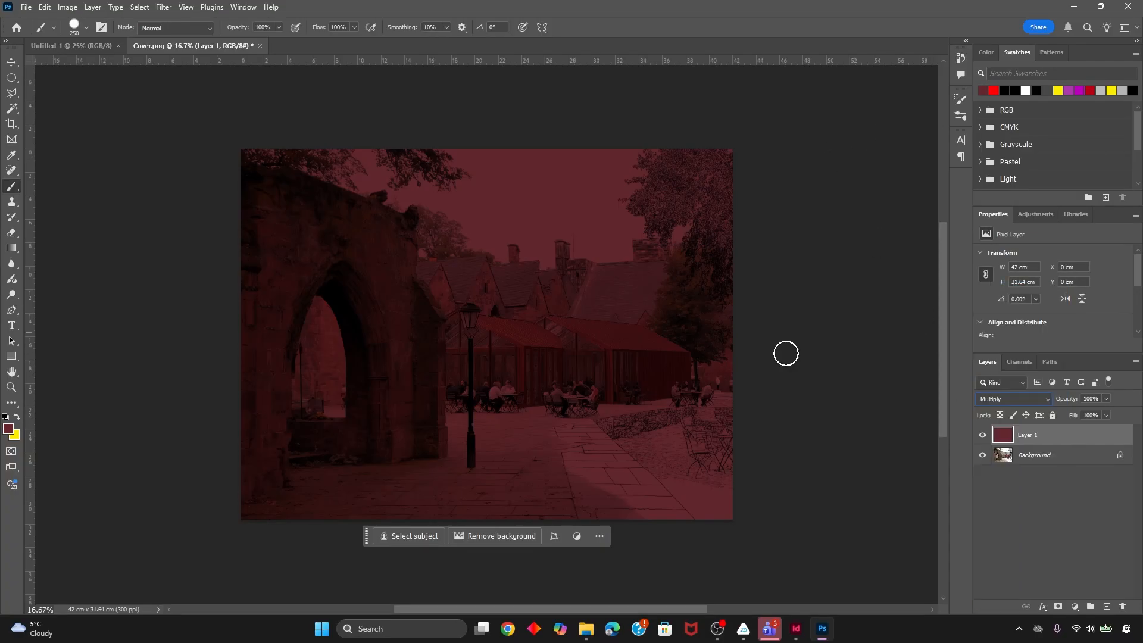
# Flatten the tinted Cover image and save it over Cover.png
pyautogui.rightClick(1047, 457)
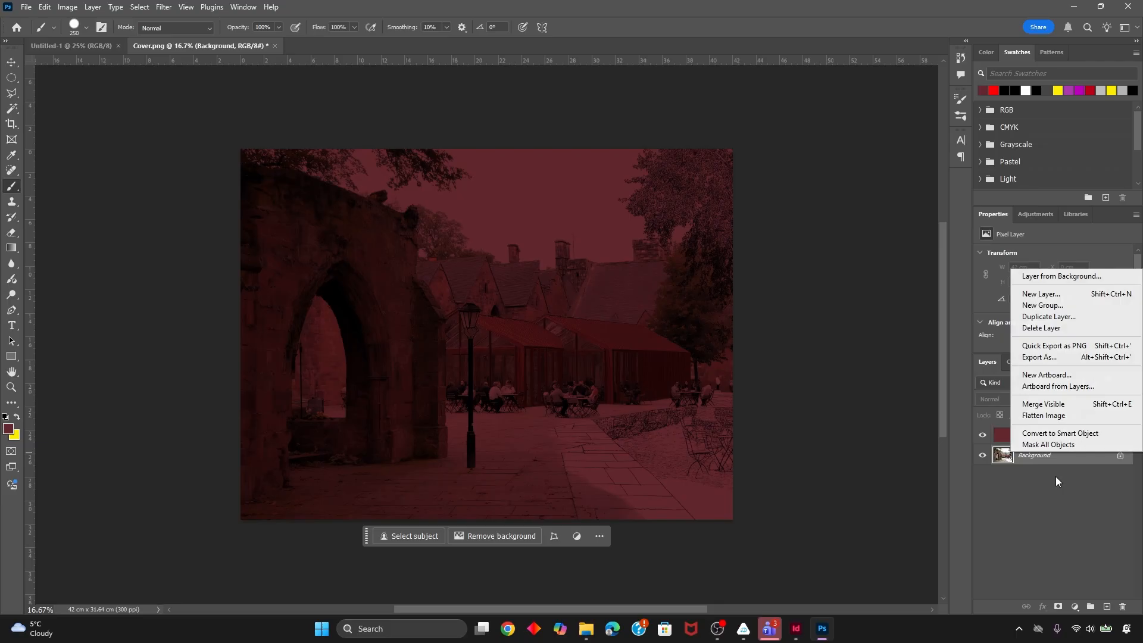
pyautogui.click(1041, 415)
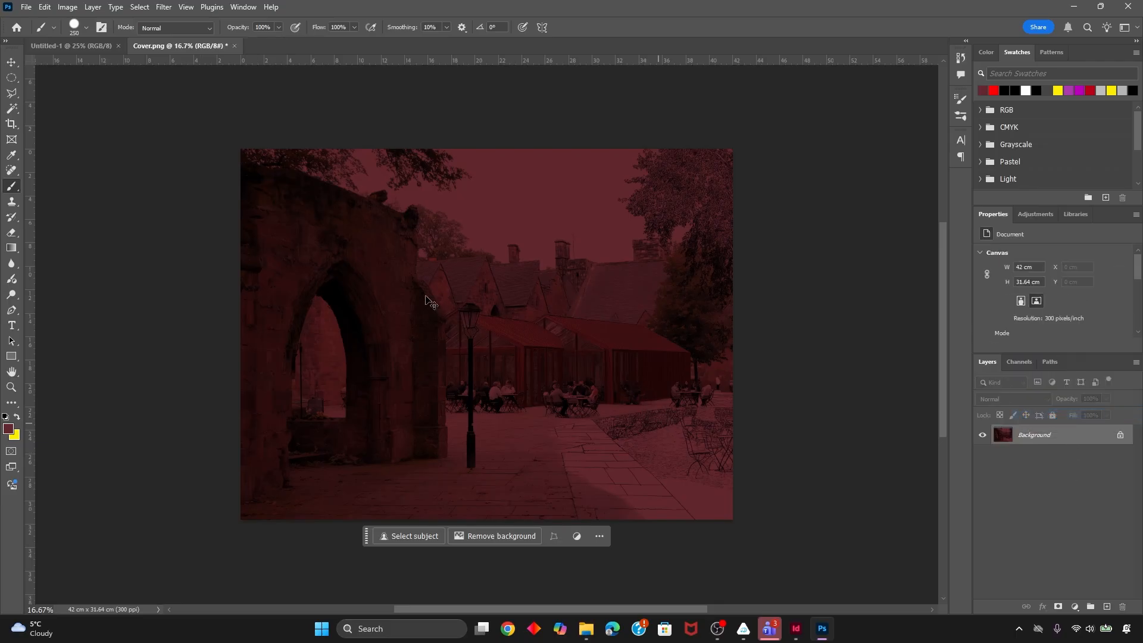
pyautogui.hotkey('ctrl', 's')
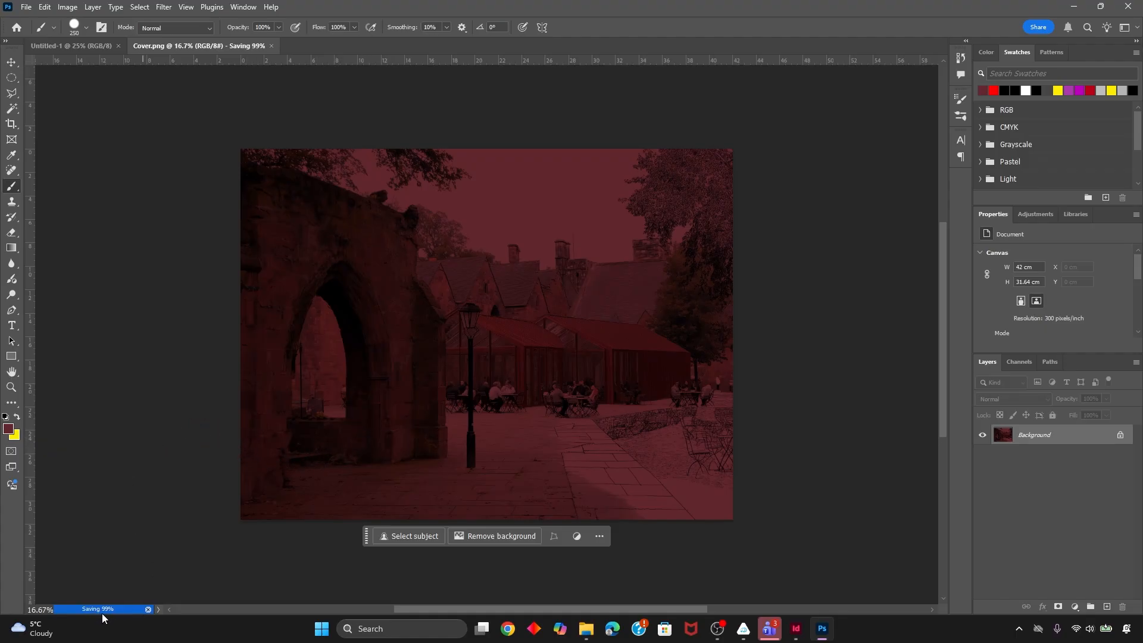
# Return to InDesign, update the modified Cover.png link and check the cover page in preview mode
pyautogui.click(792, 634)
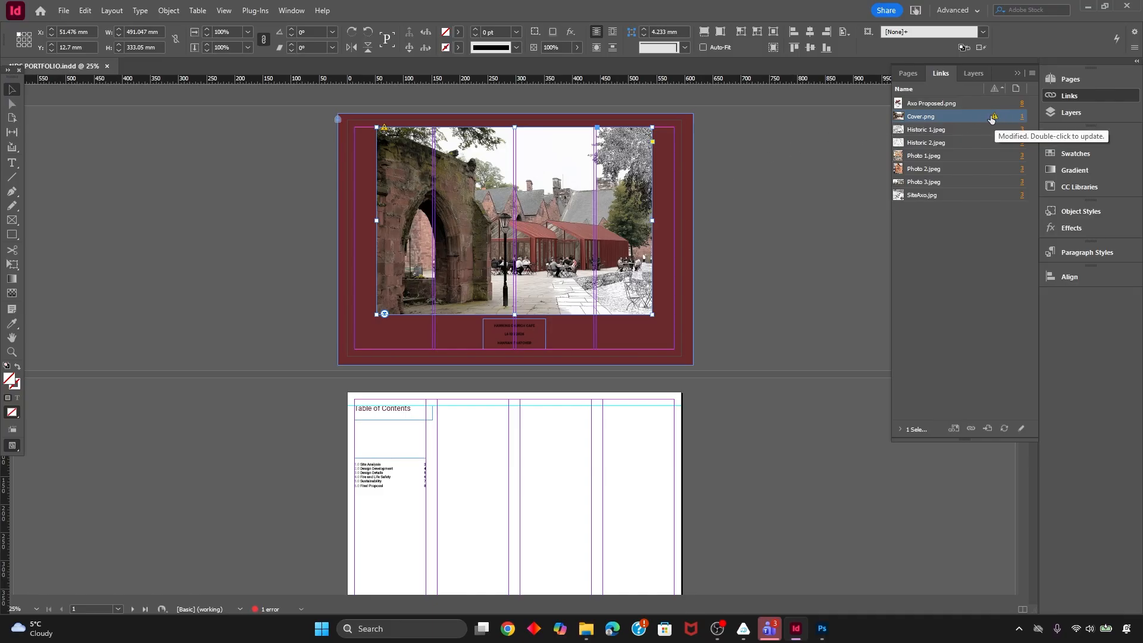
pyautogui.rightClick(951, 116)
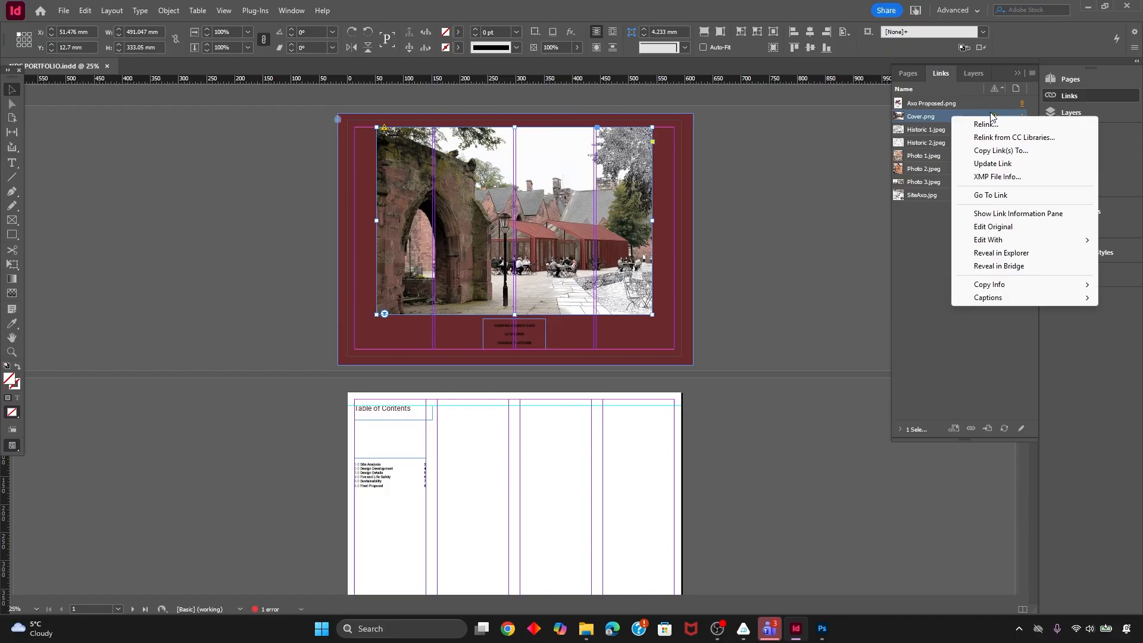
pyautogui.click(985, 164)
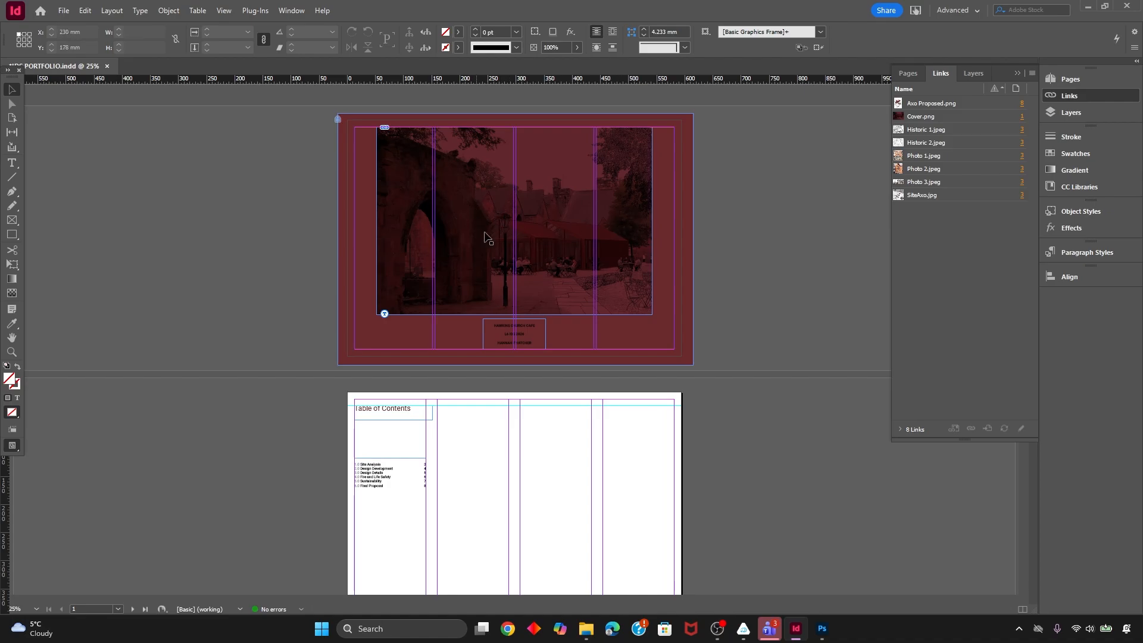
pyautogui.press('w')
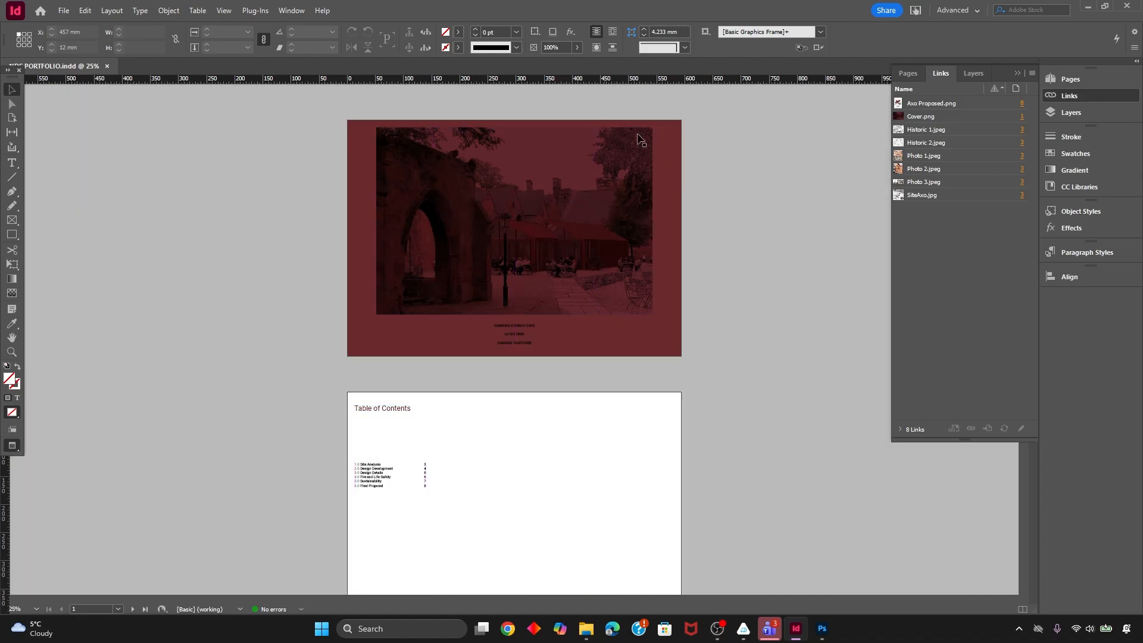
pyautogui.press('w')
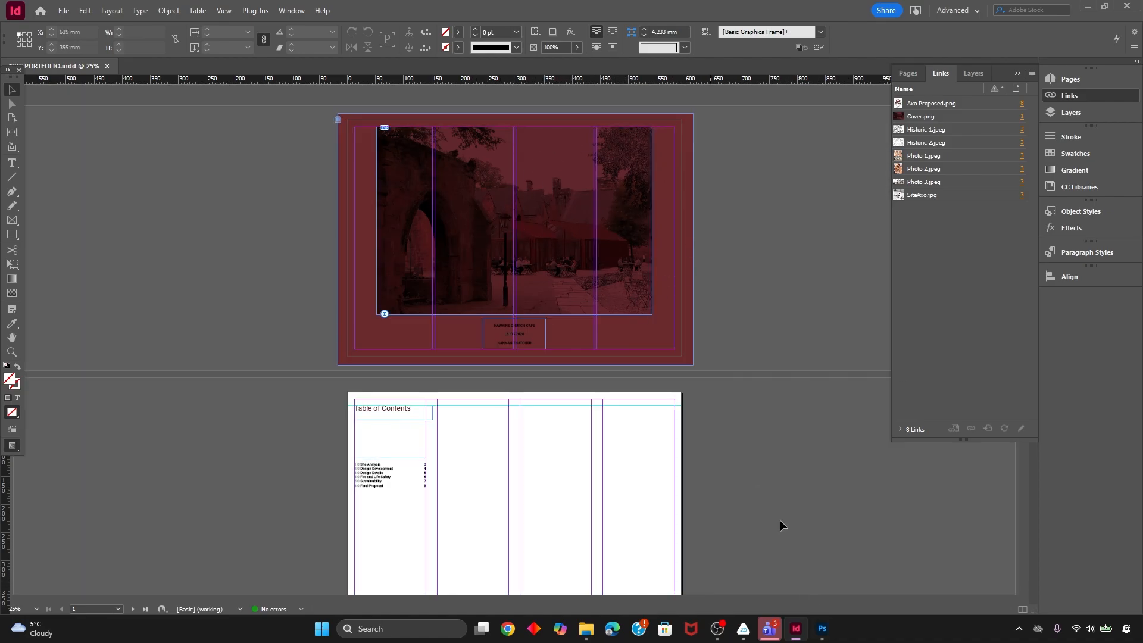
# Undo the red tint on Cover.png in Photoshop, save the file, and update its link in InDesign
pyautogui.click(820, 633)
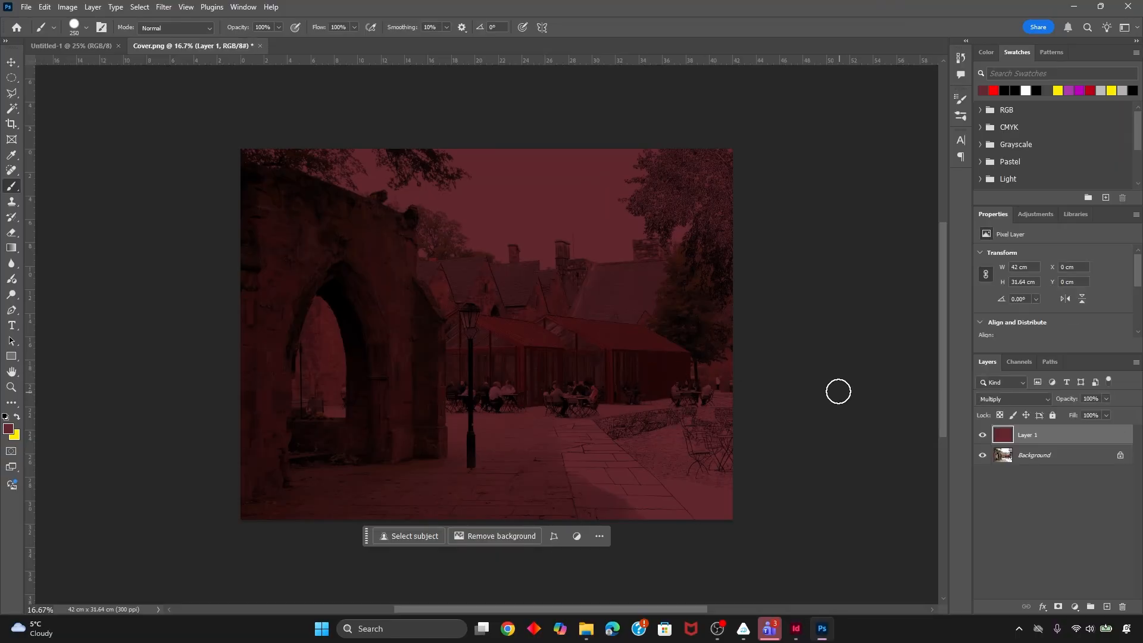
pyautogui.hotkey('ctrl', 's')
pyautogui.click(796, 629)
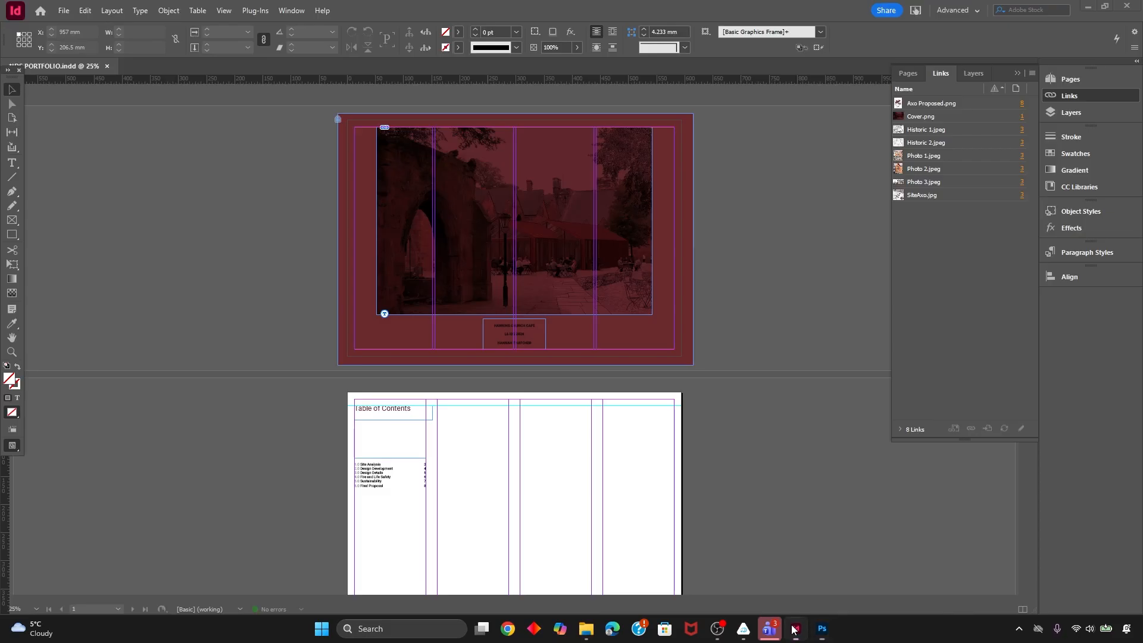
pyautogui.rightClick(946, 116)
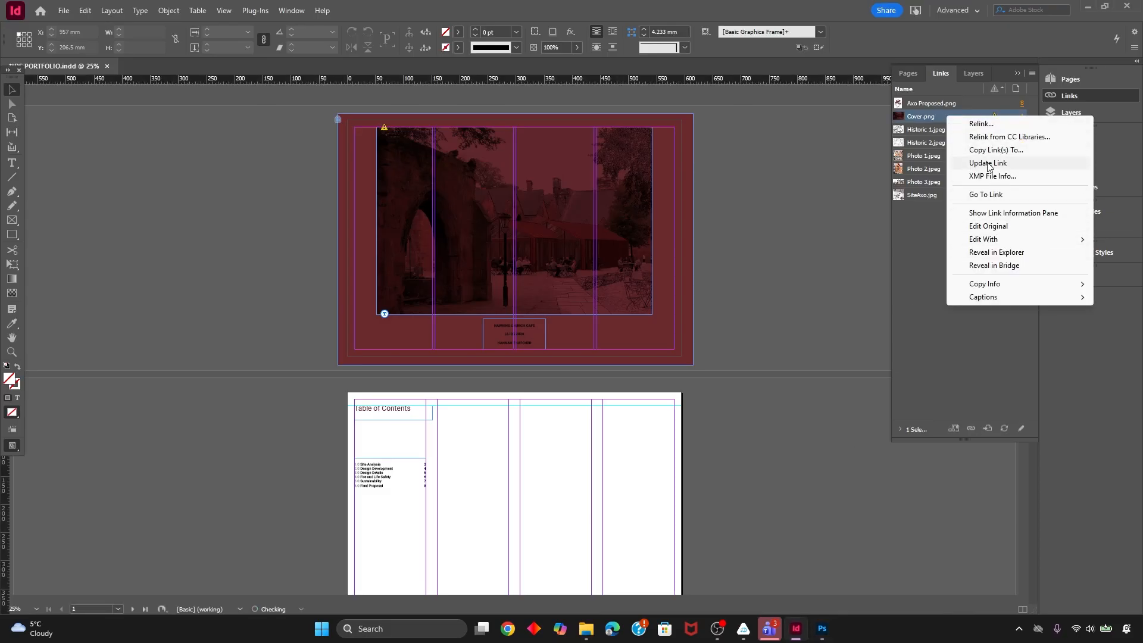
pyautogui.click(1006, 162)
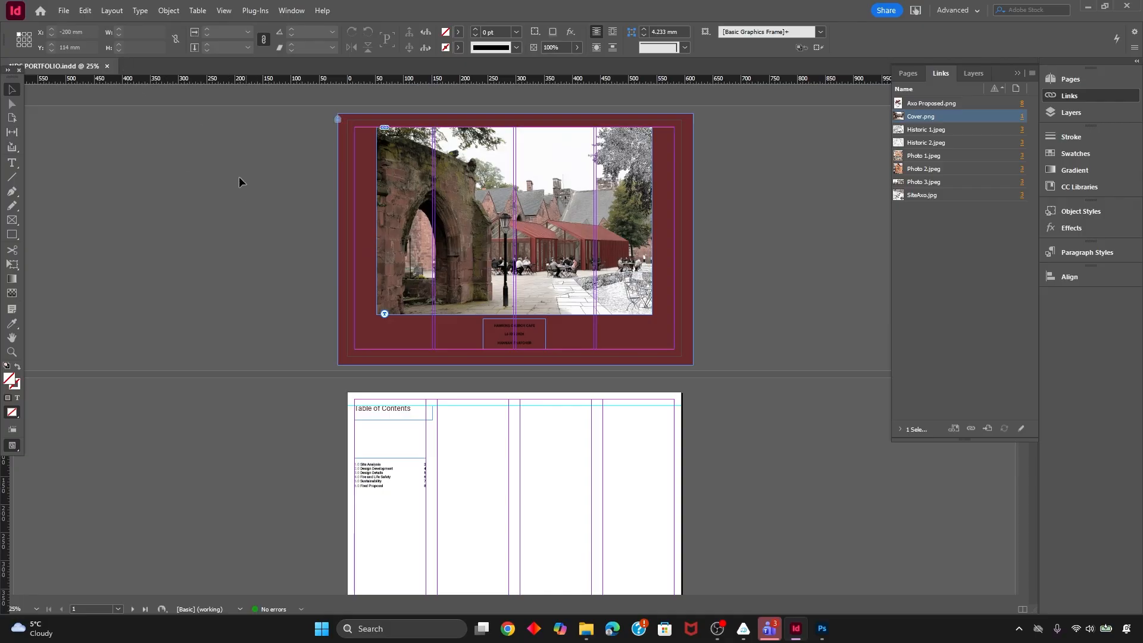
# Examine the Package summary of the portfolio's fonts, links and inks, and cancel without packaging
pyautogui.scroll(-3, 375, 454)
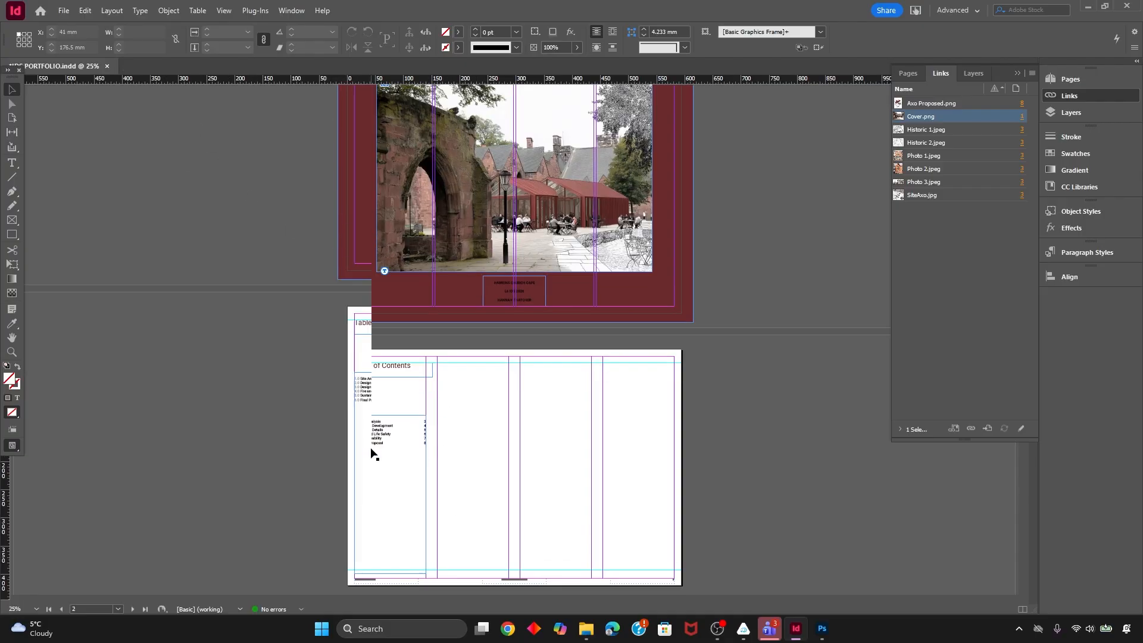
pyautogui.scroll(-2, 449, 326)
pyautogui.click(64, 10)
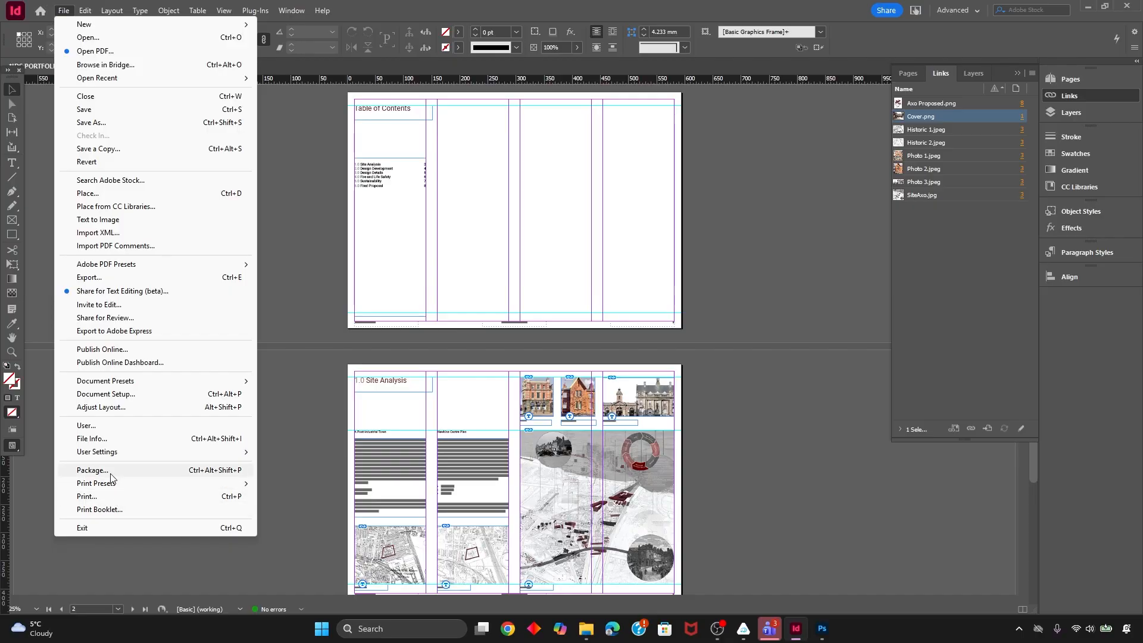
pyautogui.click(95, 470)
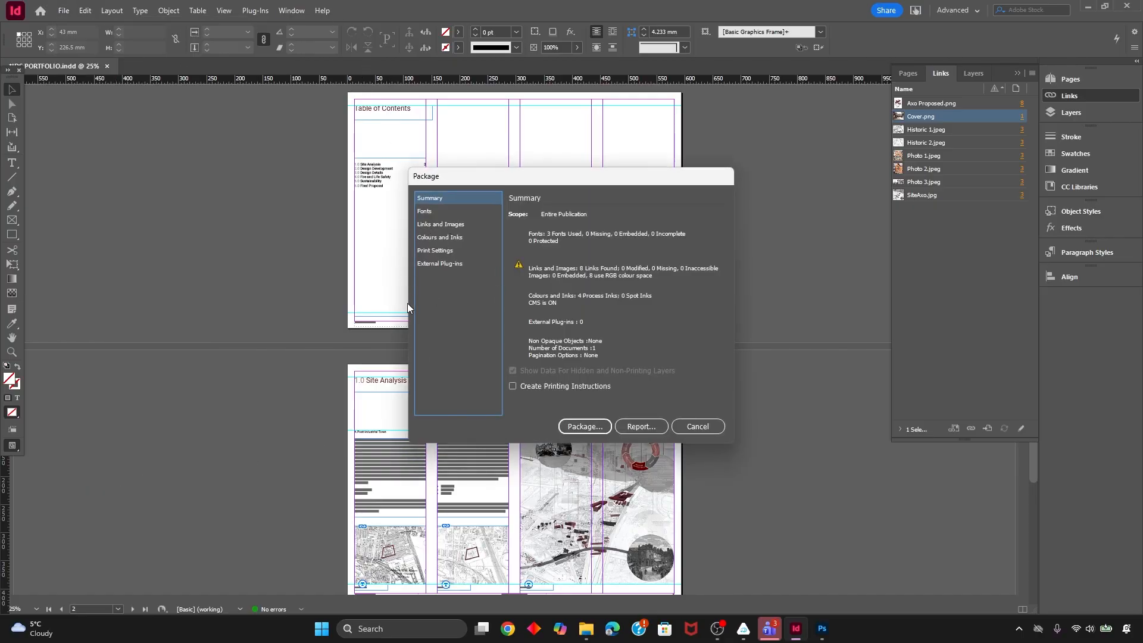
pyautogui.click(694, 426)
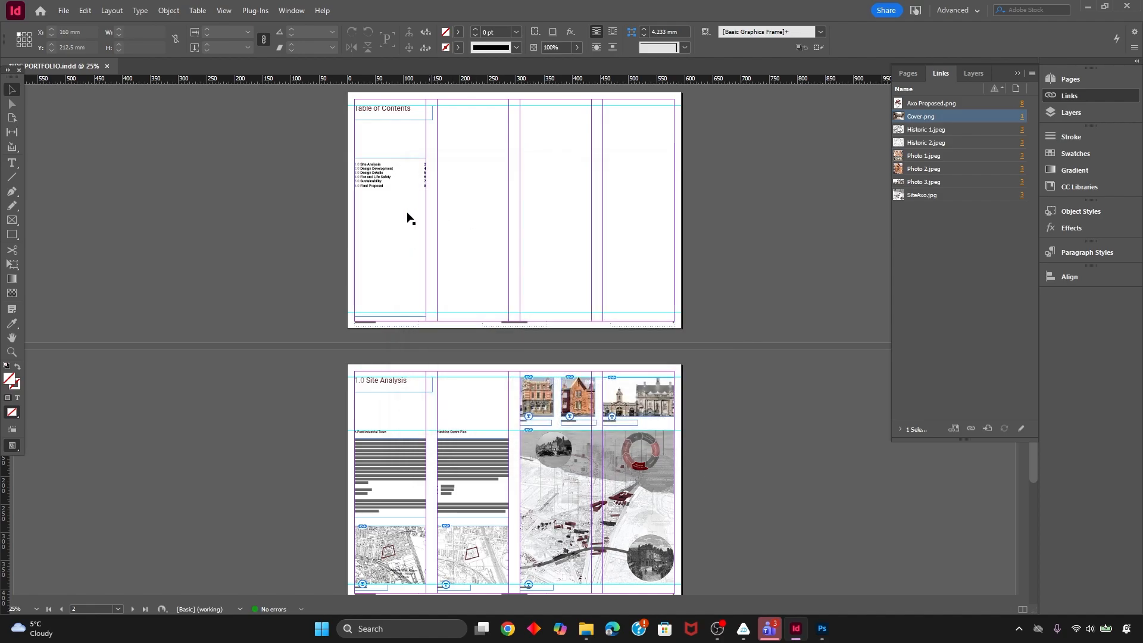
# Export all pages as the PDF IDS PORTFOLIO in the Documents folder with the High Quality Print preset
pyautogui.scroll(5, 409, 218)
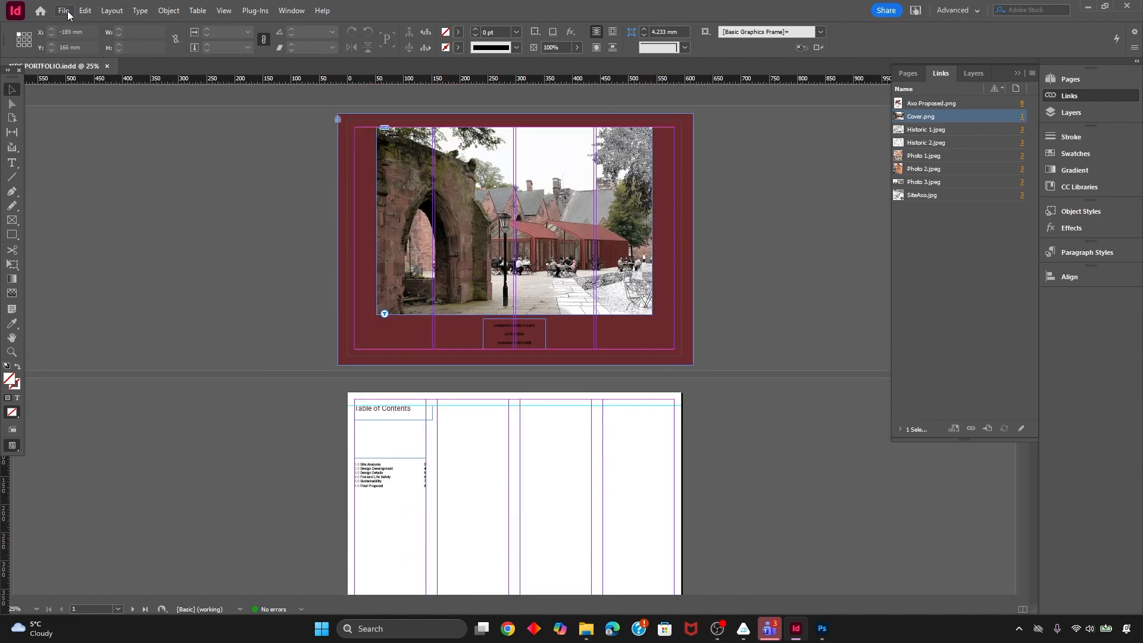
pyautogui.click(63, 10)
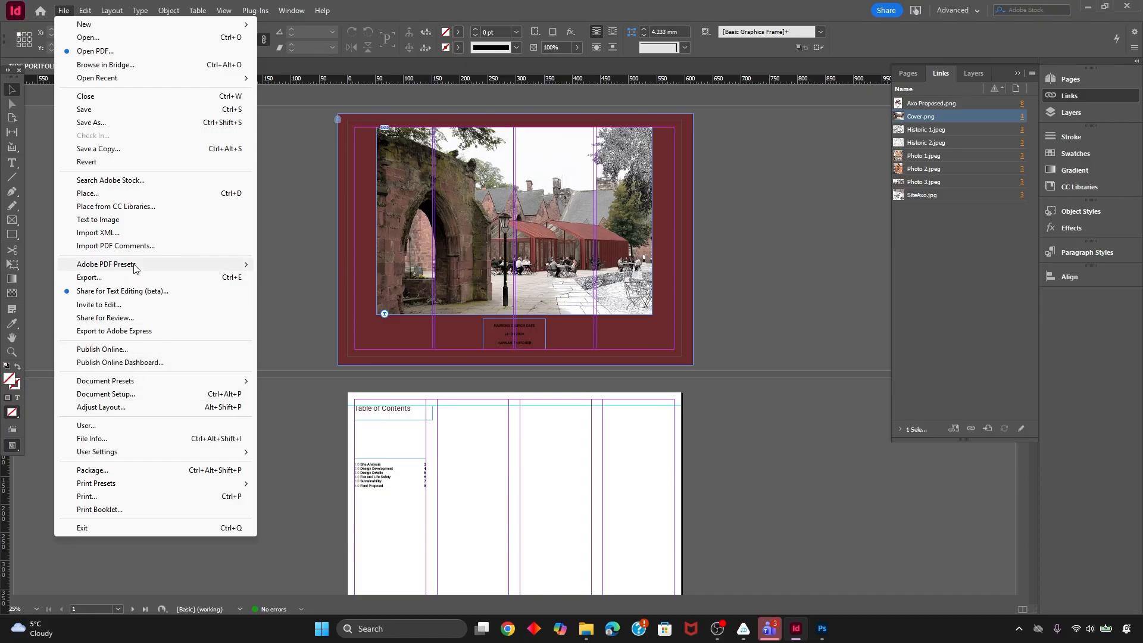
pyautogui.moveTo(136, 268)
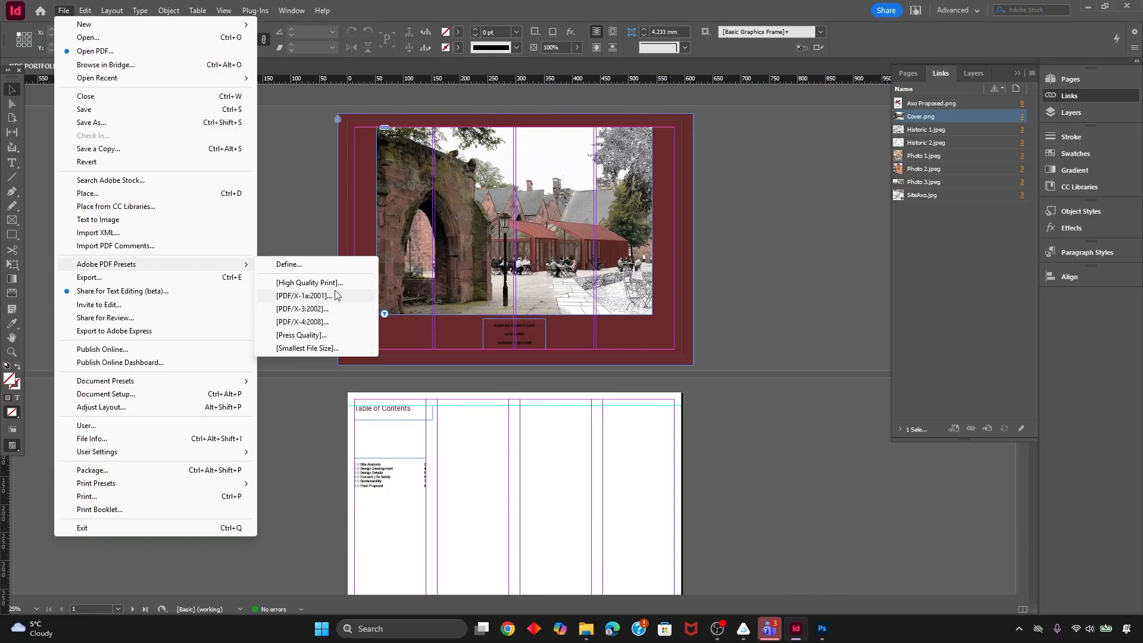
pyautogui.click(304, 283)
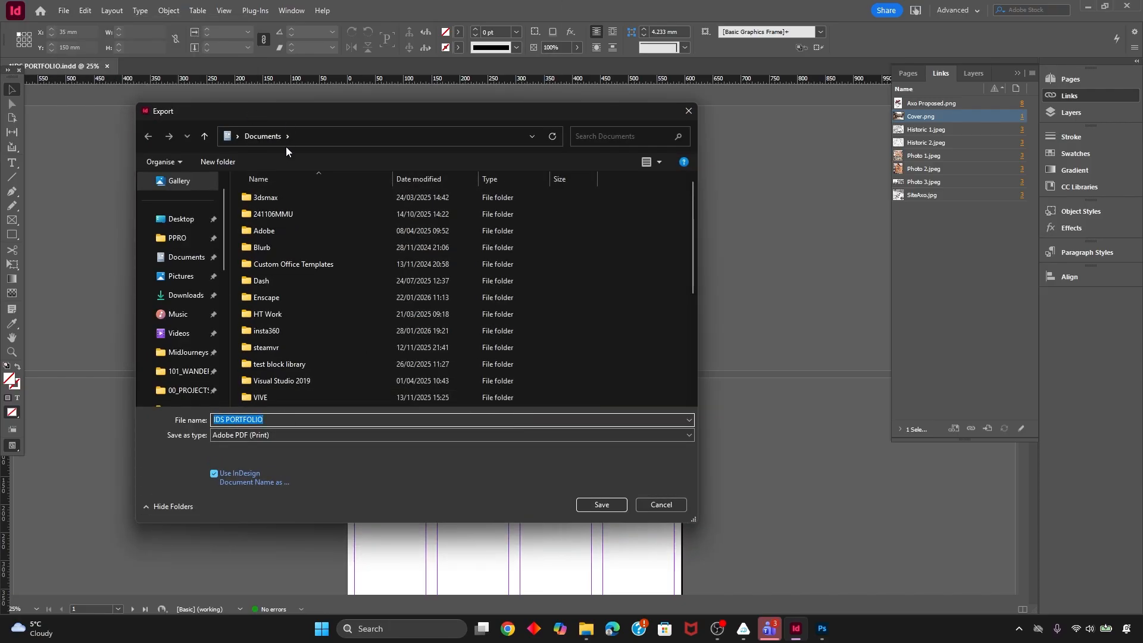
pyautogui.click(608, 505)
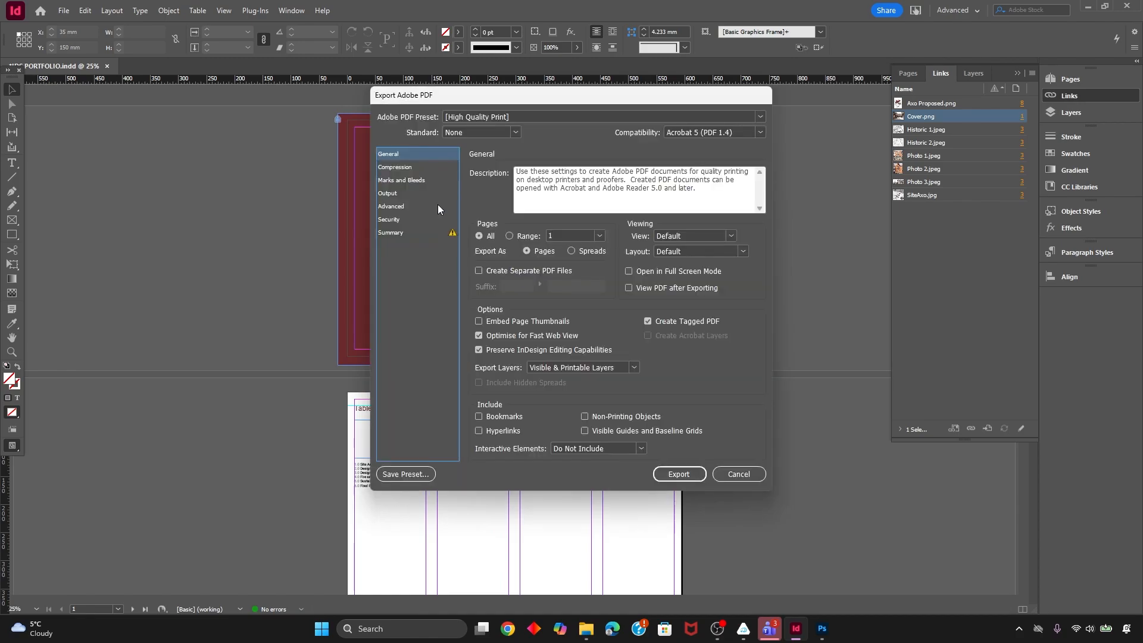
pyautogui.click(679, 474)
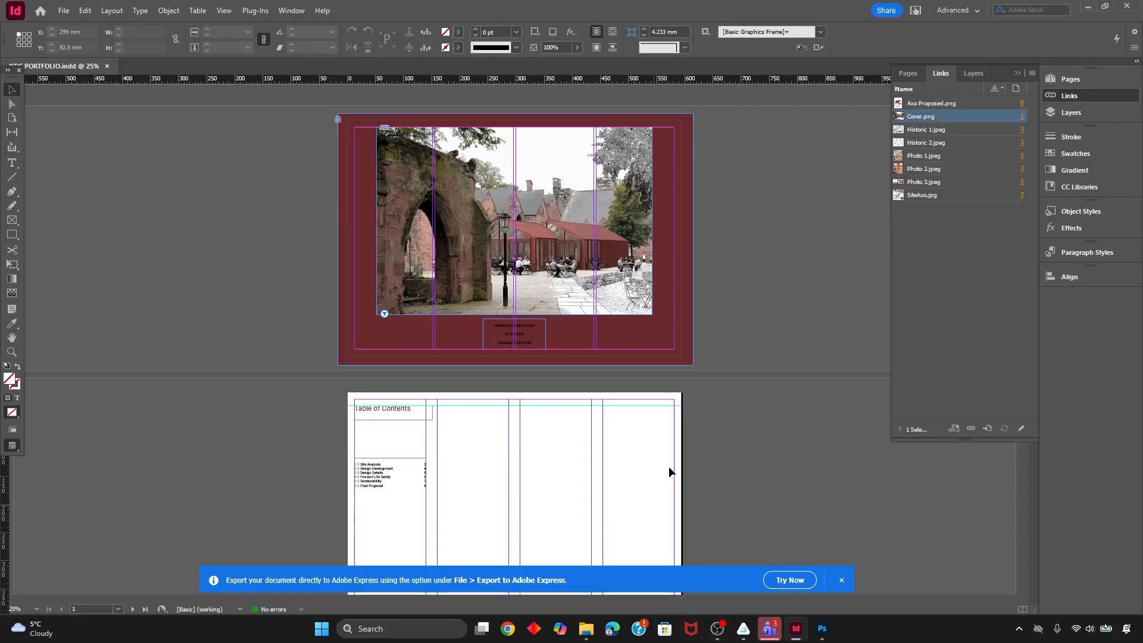
# Open the exported IDS PORTFOLIO PDF from the Documents folder in File Explorer
pyautogui.press('w')
pyautogui.click(586, 628)
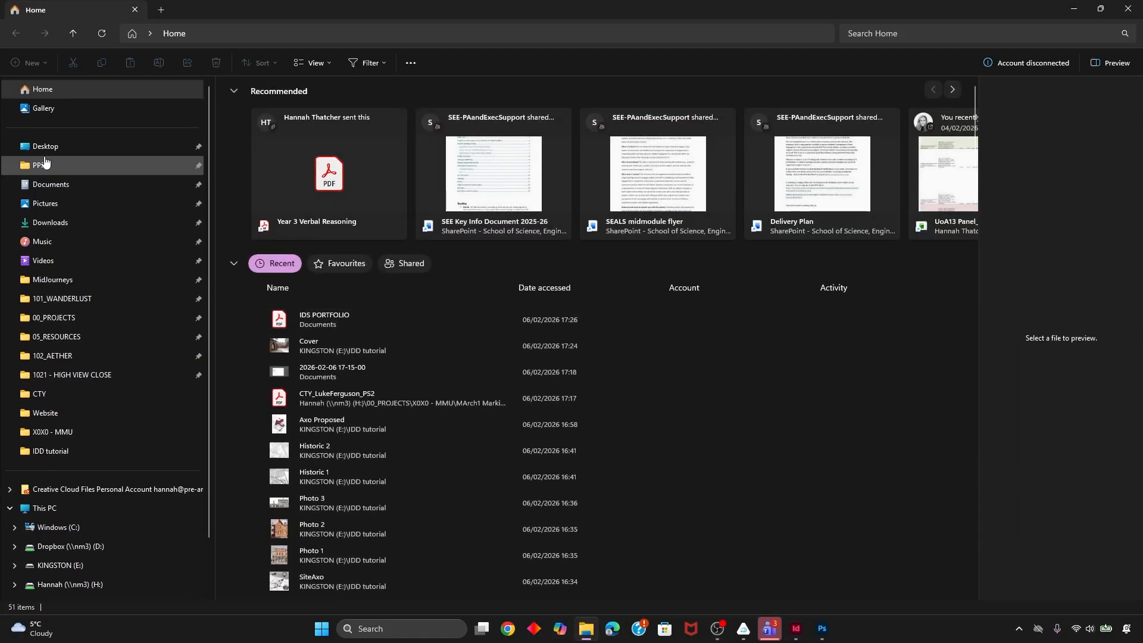
pyautogui.click(47, 185)
pyautogui.click(228, 136)
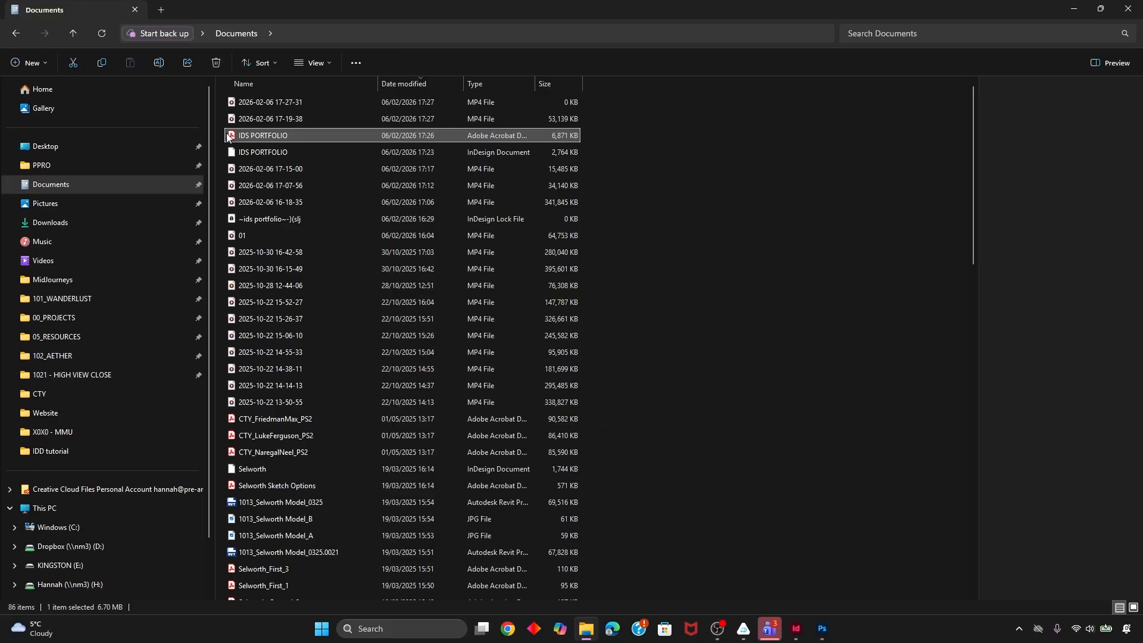
pyautogui.doubleClick(242, 138)
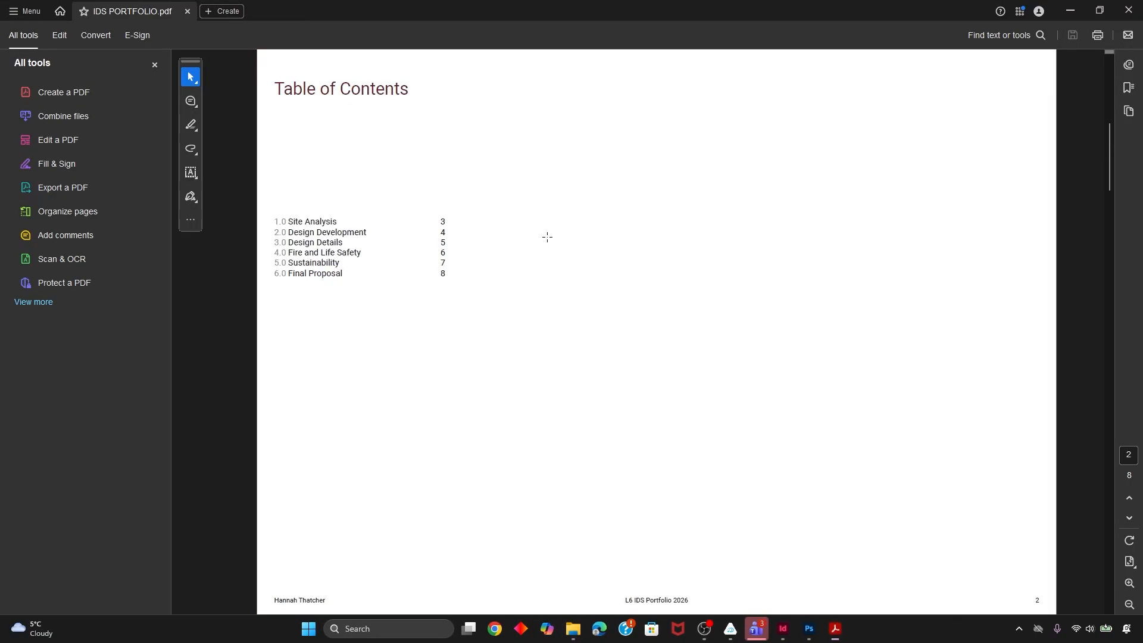
# Look through all pages of the exported PDF at 25% zoom, checking section headings, images and page numbers
pyautogui.scroll(-3, 546, 234)
pyautogui.click(1129, 604)
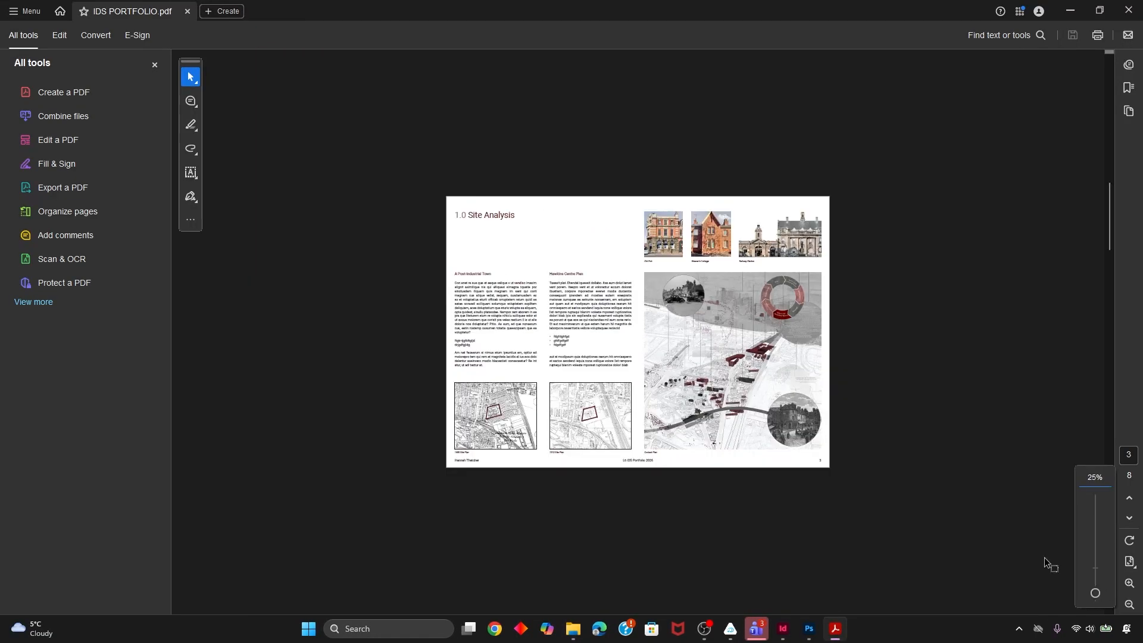
pyautogui.scroll(-4, 809, 413)
pyautogui.scroll(-2, 809, 413)
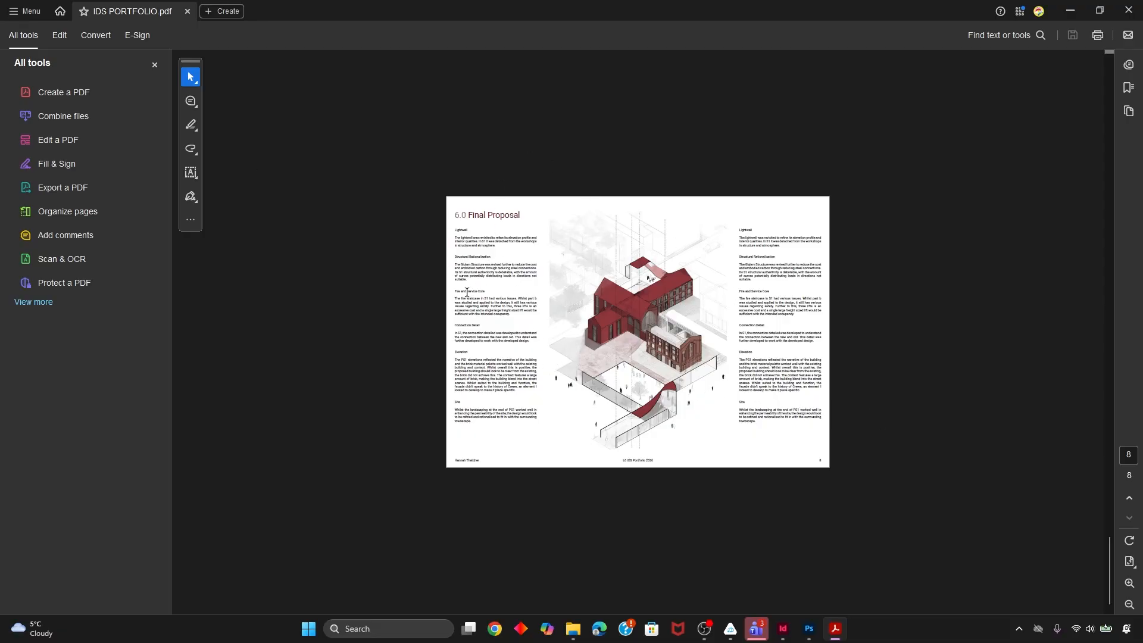
pyautogui.scroll(4, 434, 293)
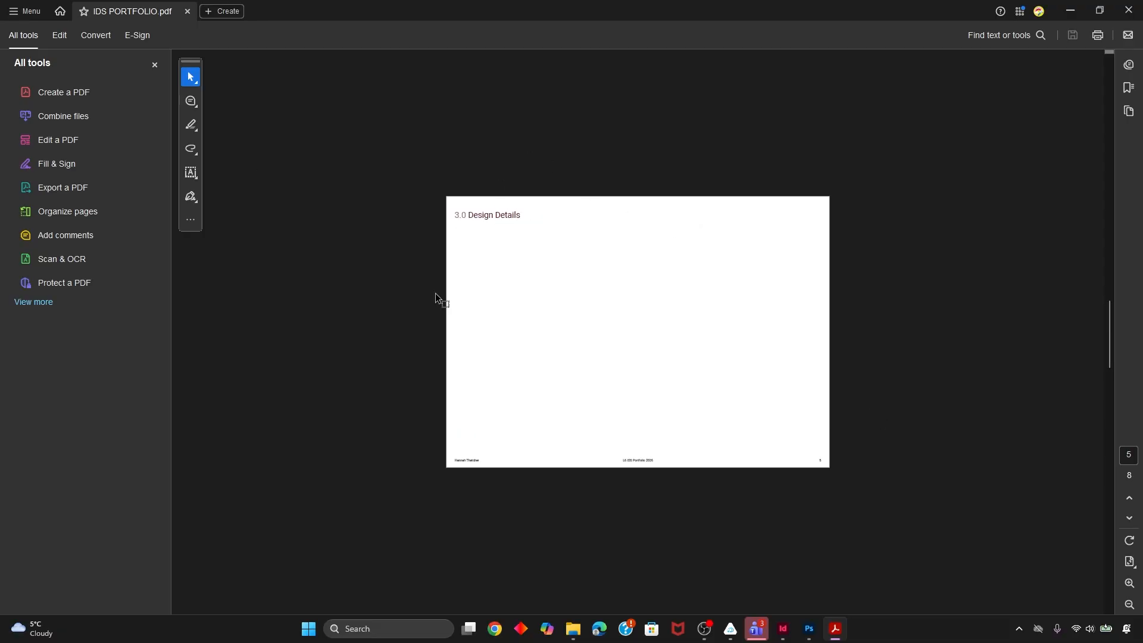
pyautogui.scroll(1, 431, 294)
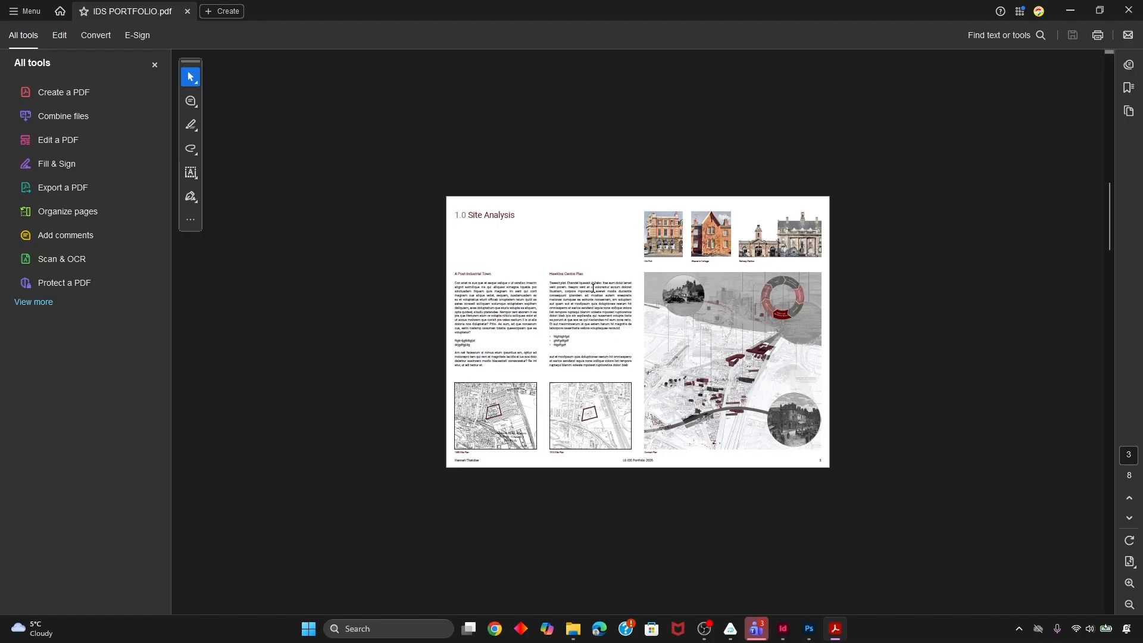
pyautogui.scroll(-5, 593, 288)
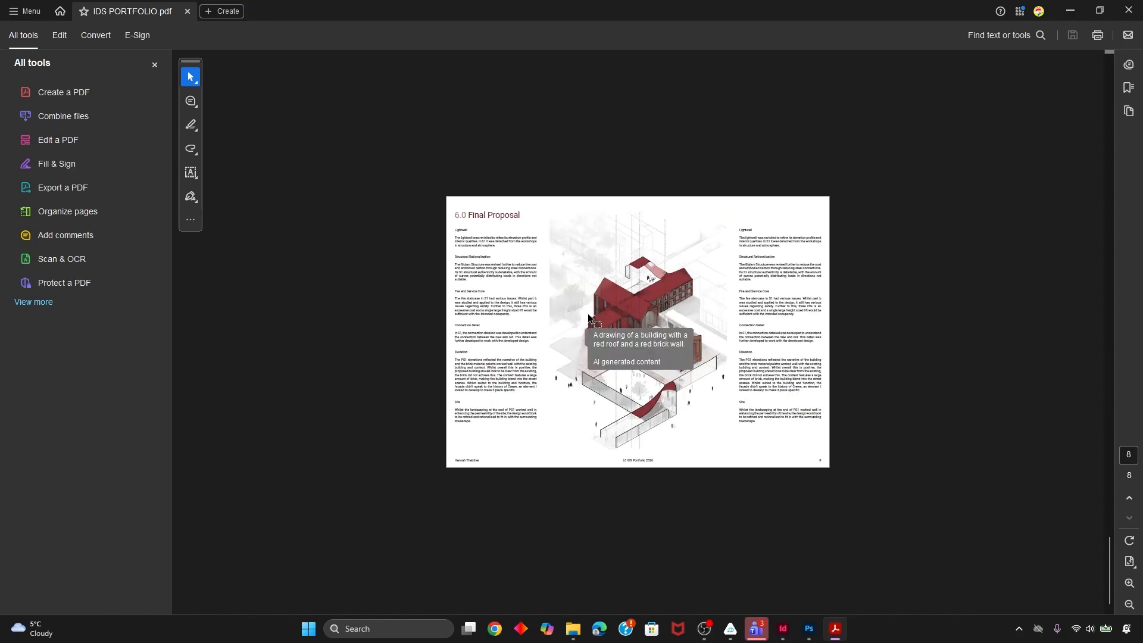
pyautogui.scroll(7, 798, 436)
pyautogui.scroll(-7, 794, 433)
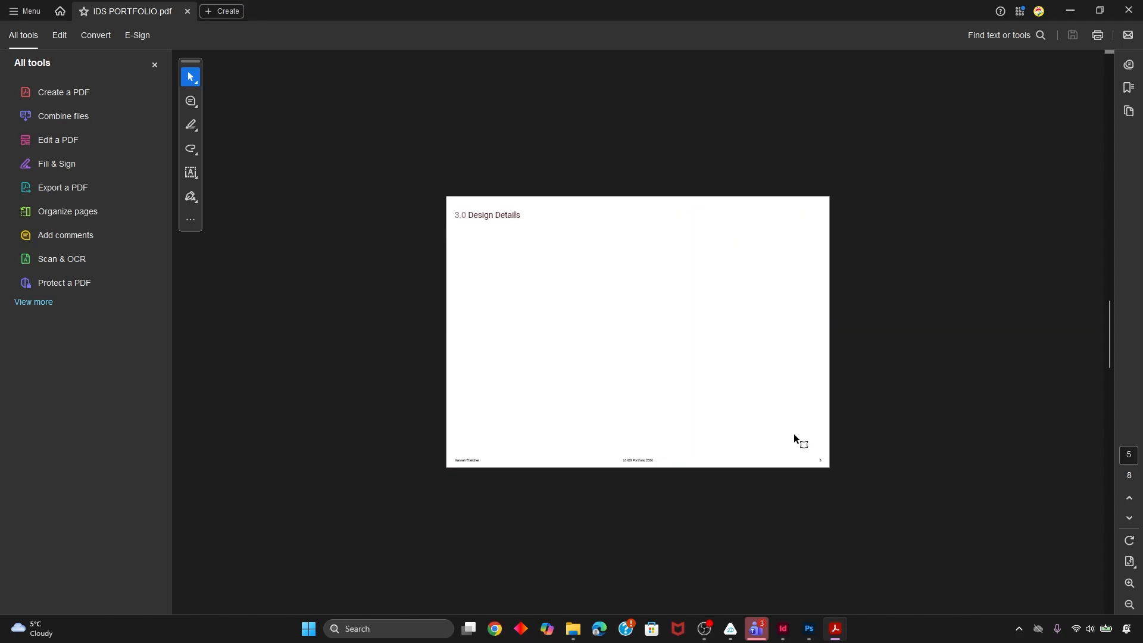